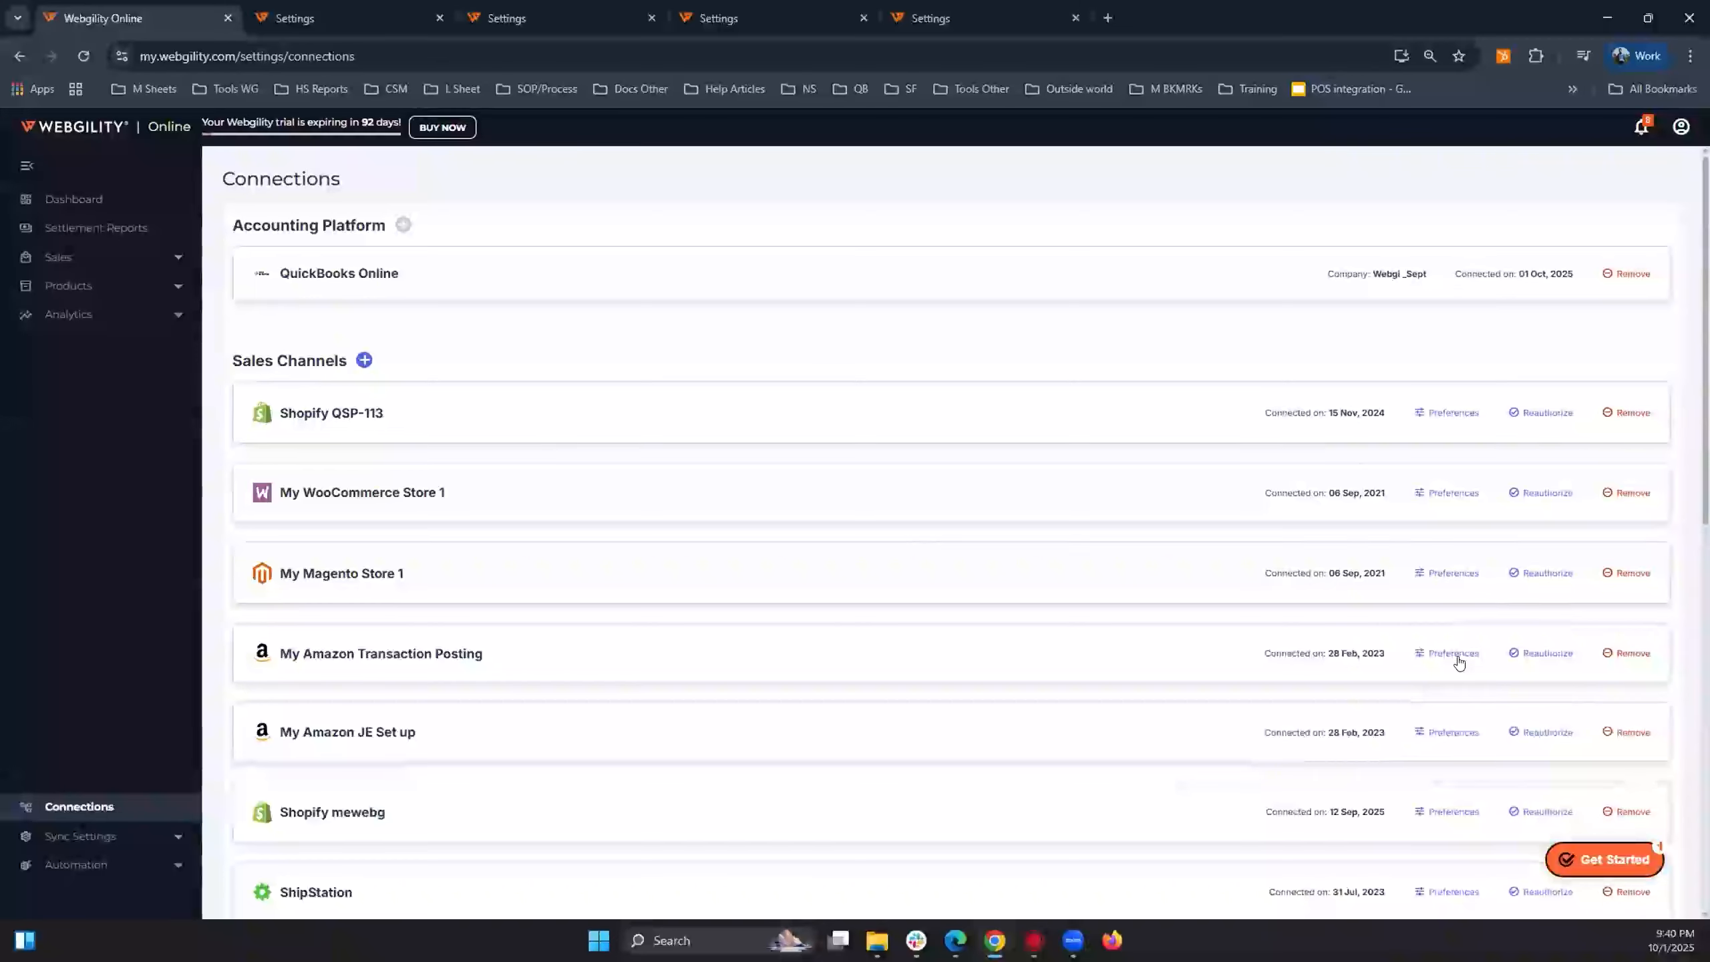
Open the preferences of the My Amazon Transaction Posting channel and check the date choices for Download Orders Start Date.
left_click(1458, 654)
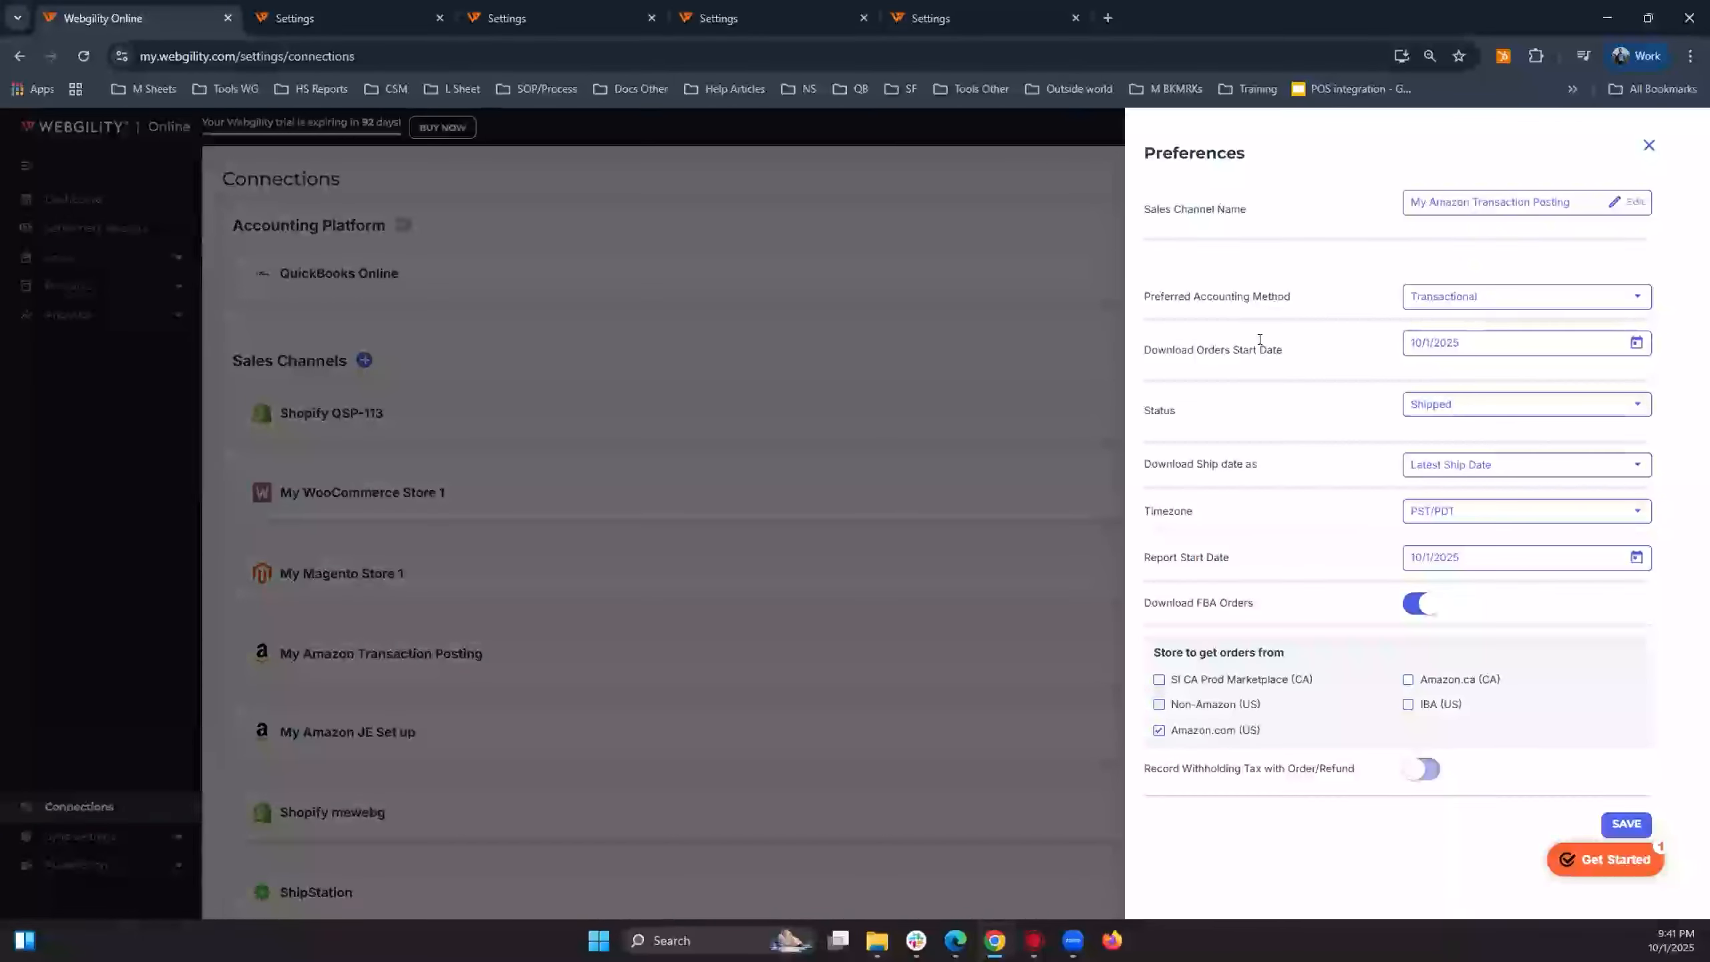
left_click_drag(1193, 346, 1267, 350)
left_click(1248, 465)
left_click_drag(1270, 349, 1187, 349)
left_click(1635, 344)
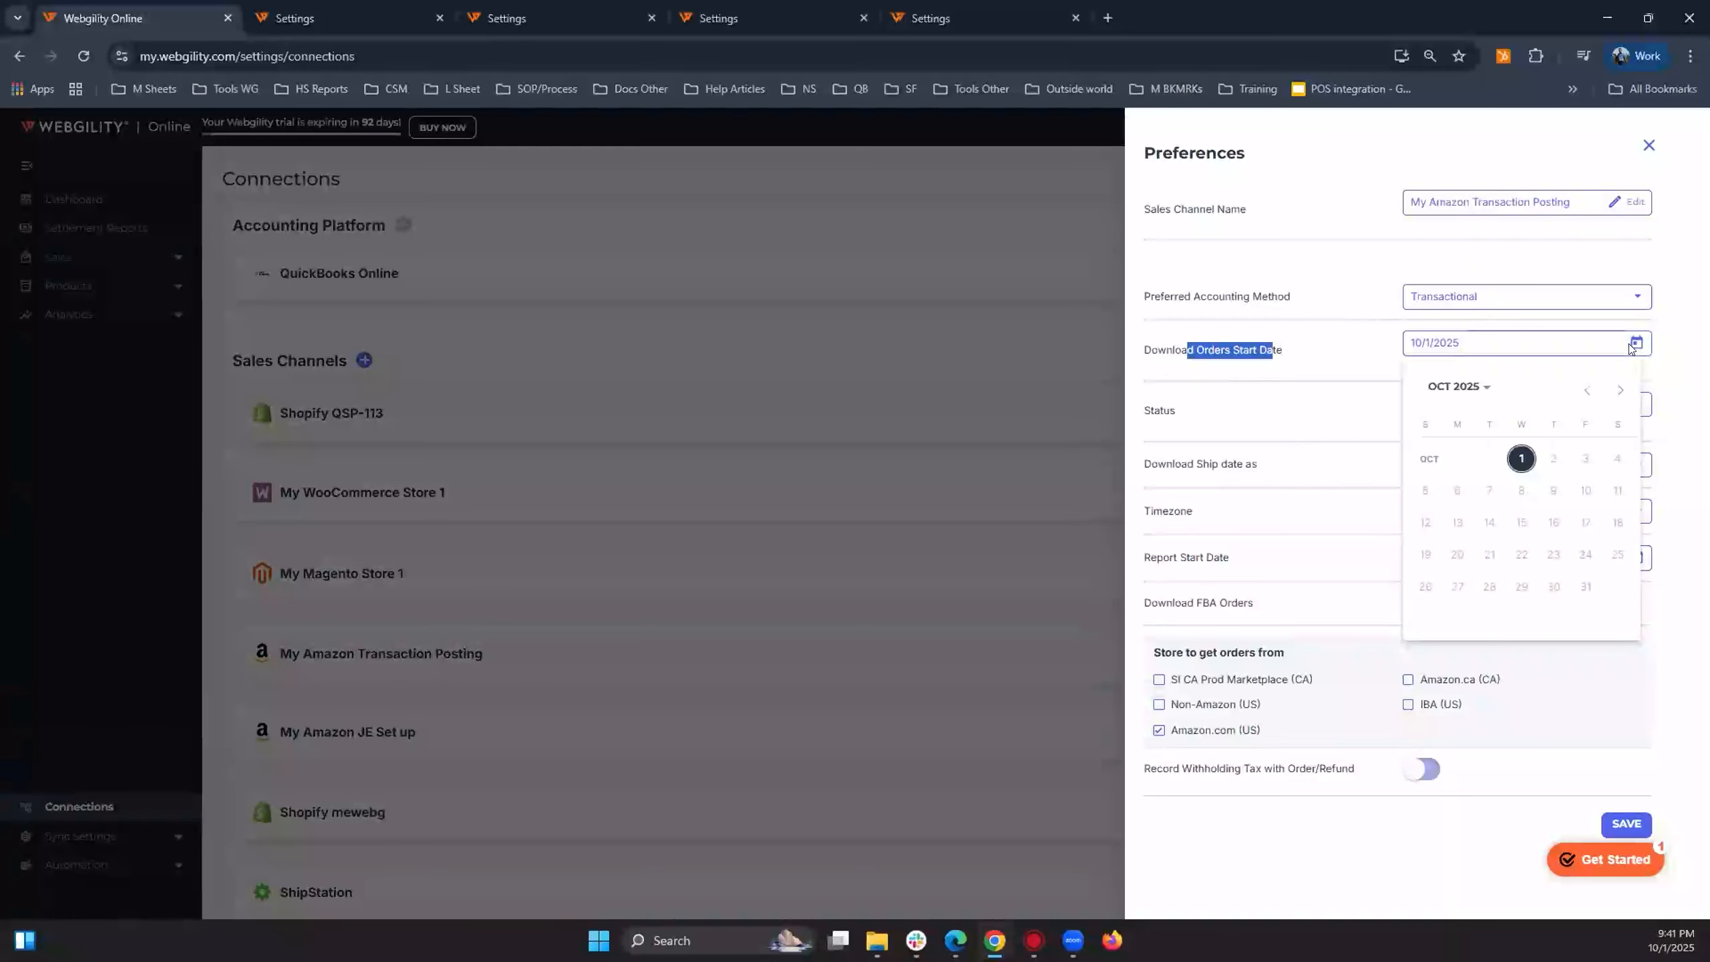
left_click(1376, 376)
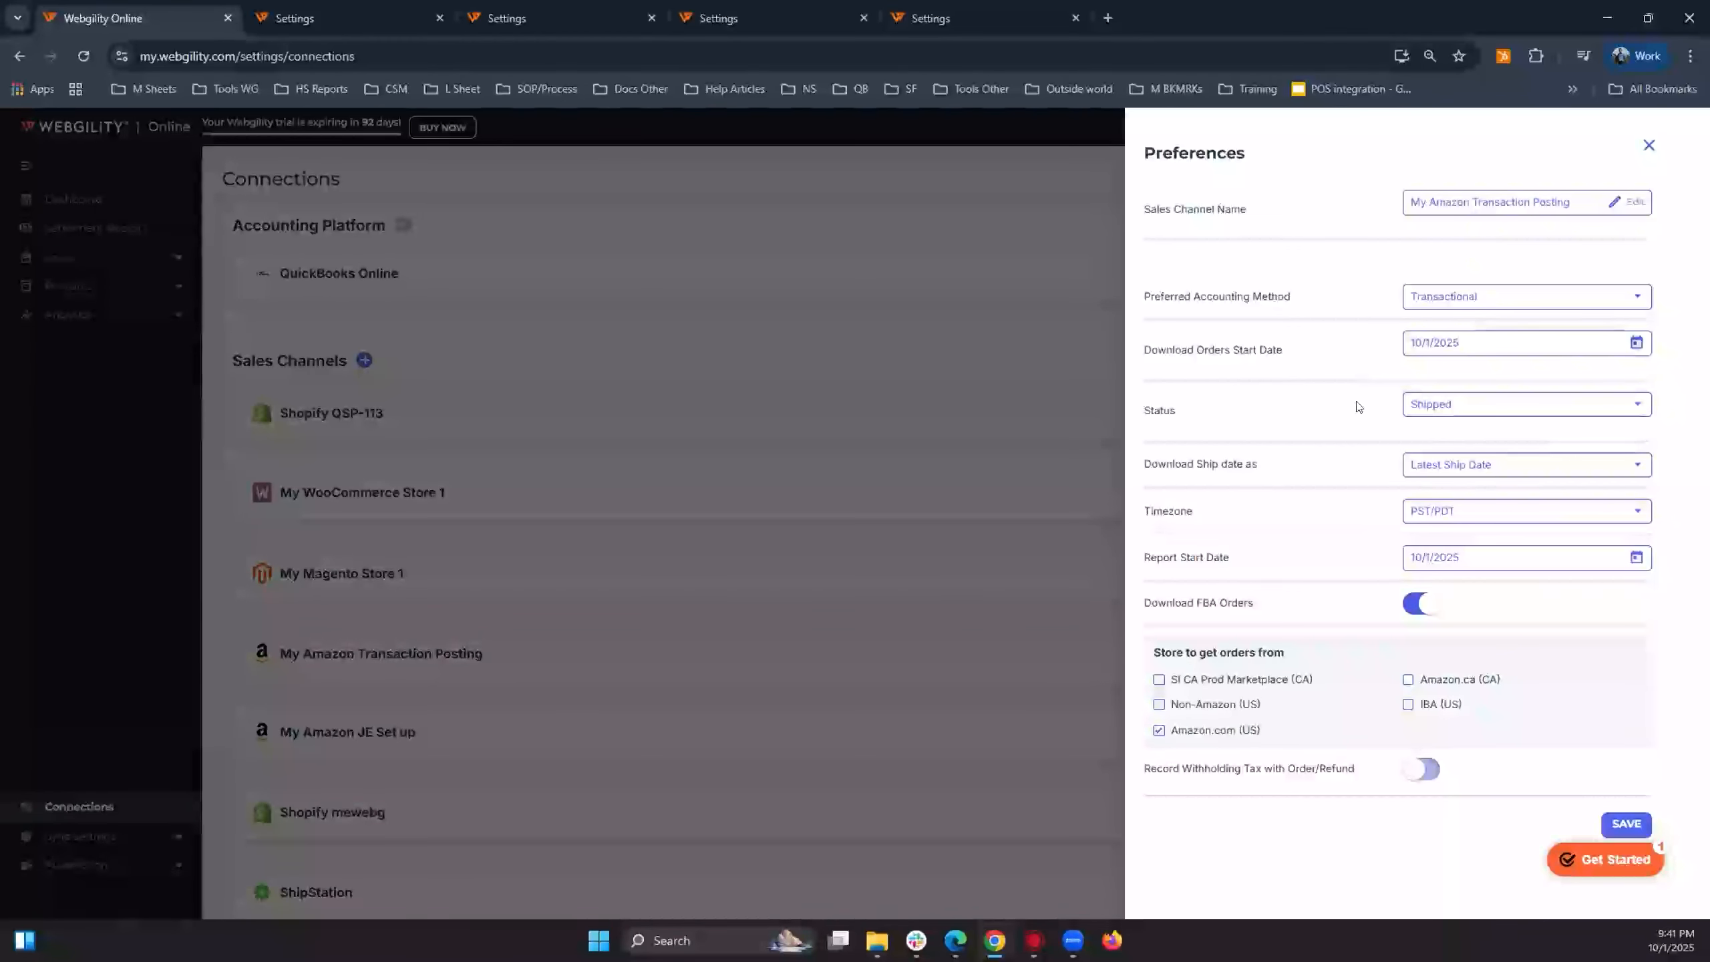
left_click_drag(1215, 350, 1239, 350)
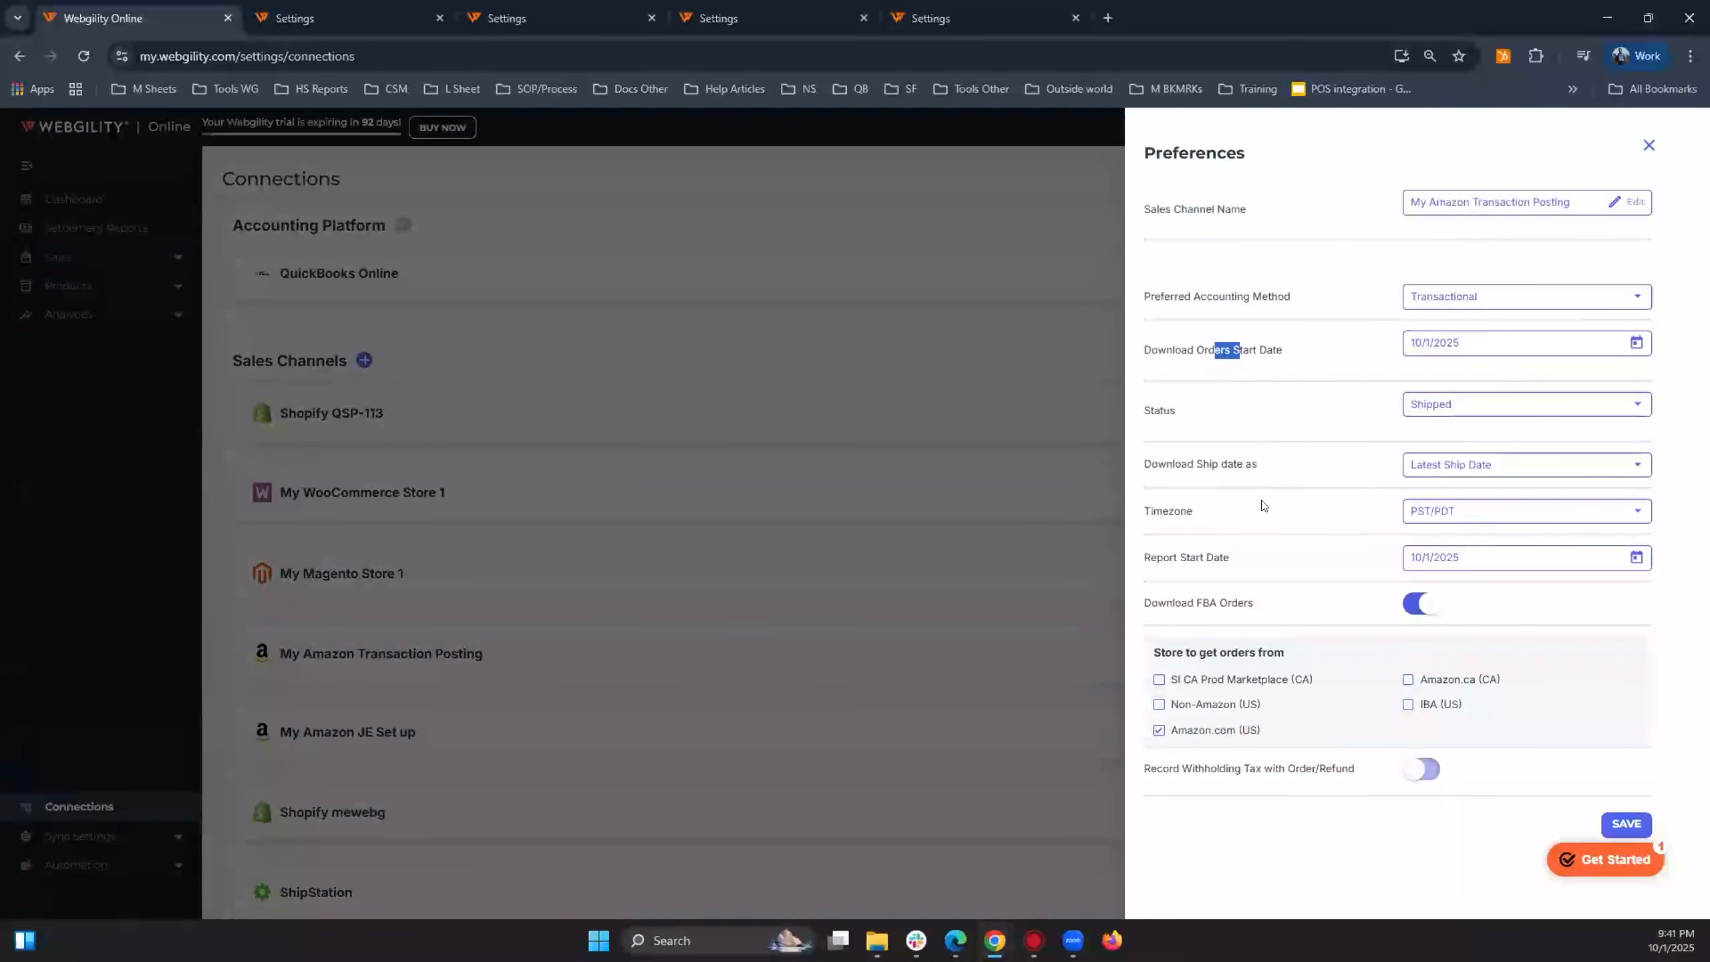
Check the date choices for Report Start Date and close the channel preferences without saving.
left_click_drag(1222, 556, 1170, 557)
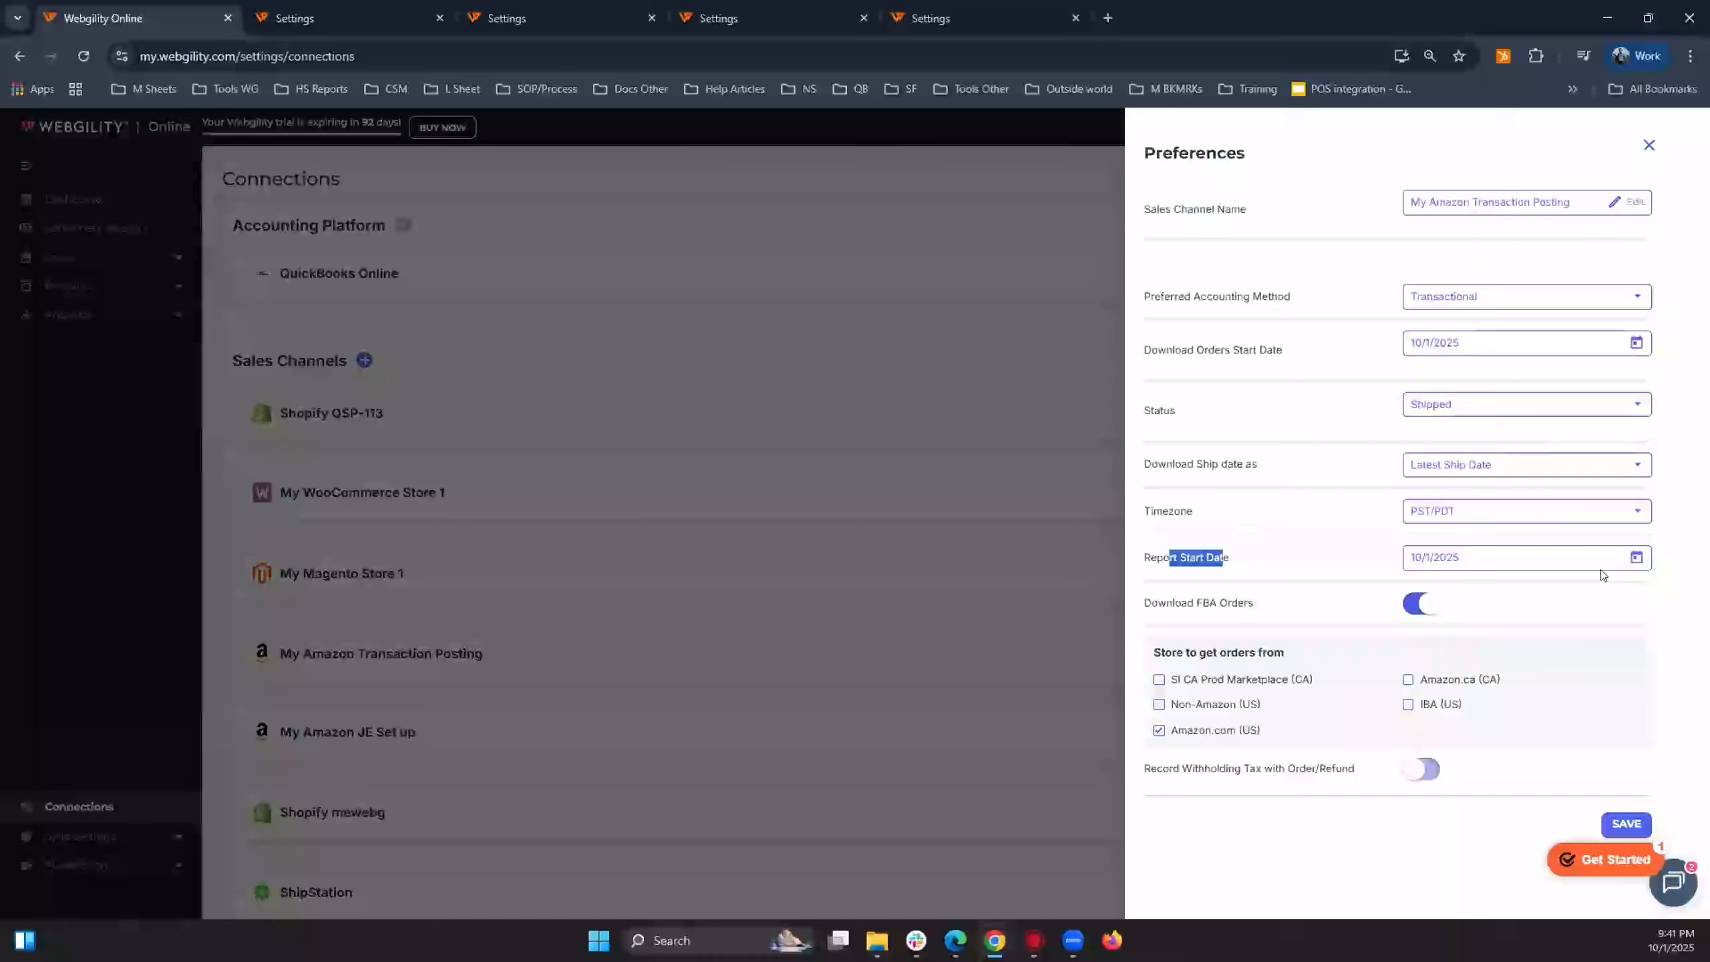
left_click(1637, 557)
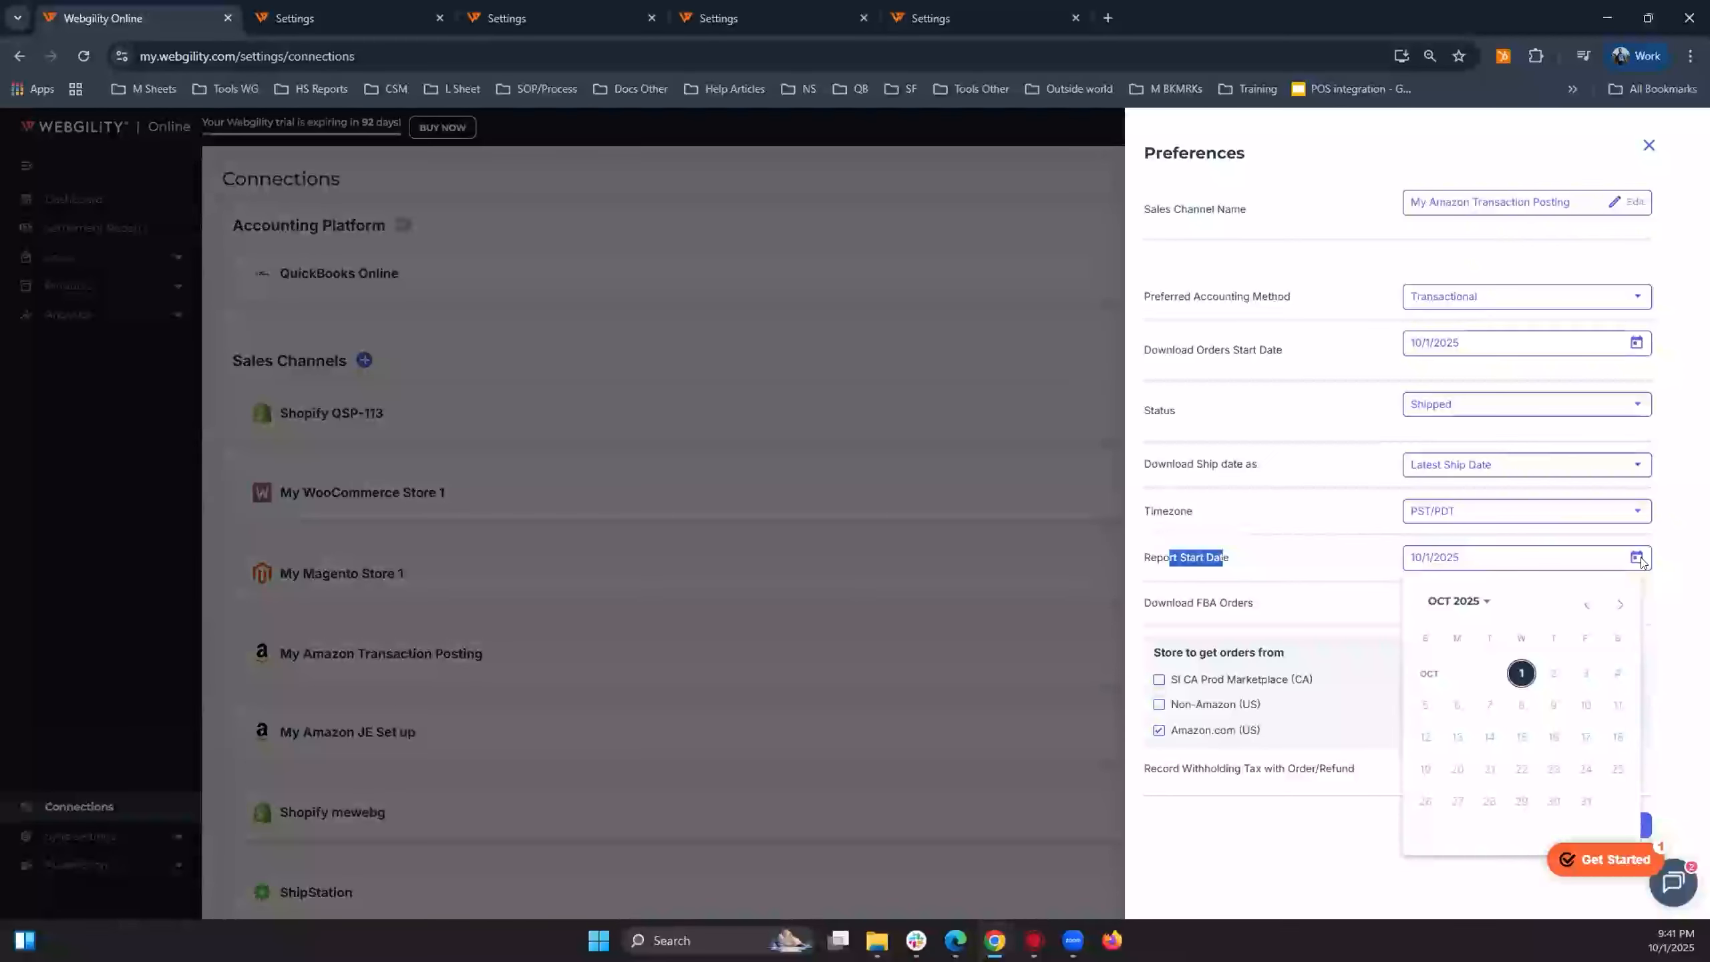
left_click(1284, 551)
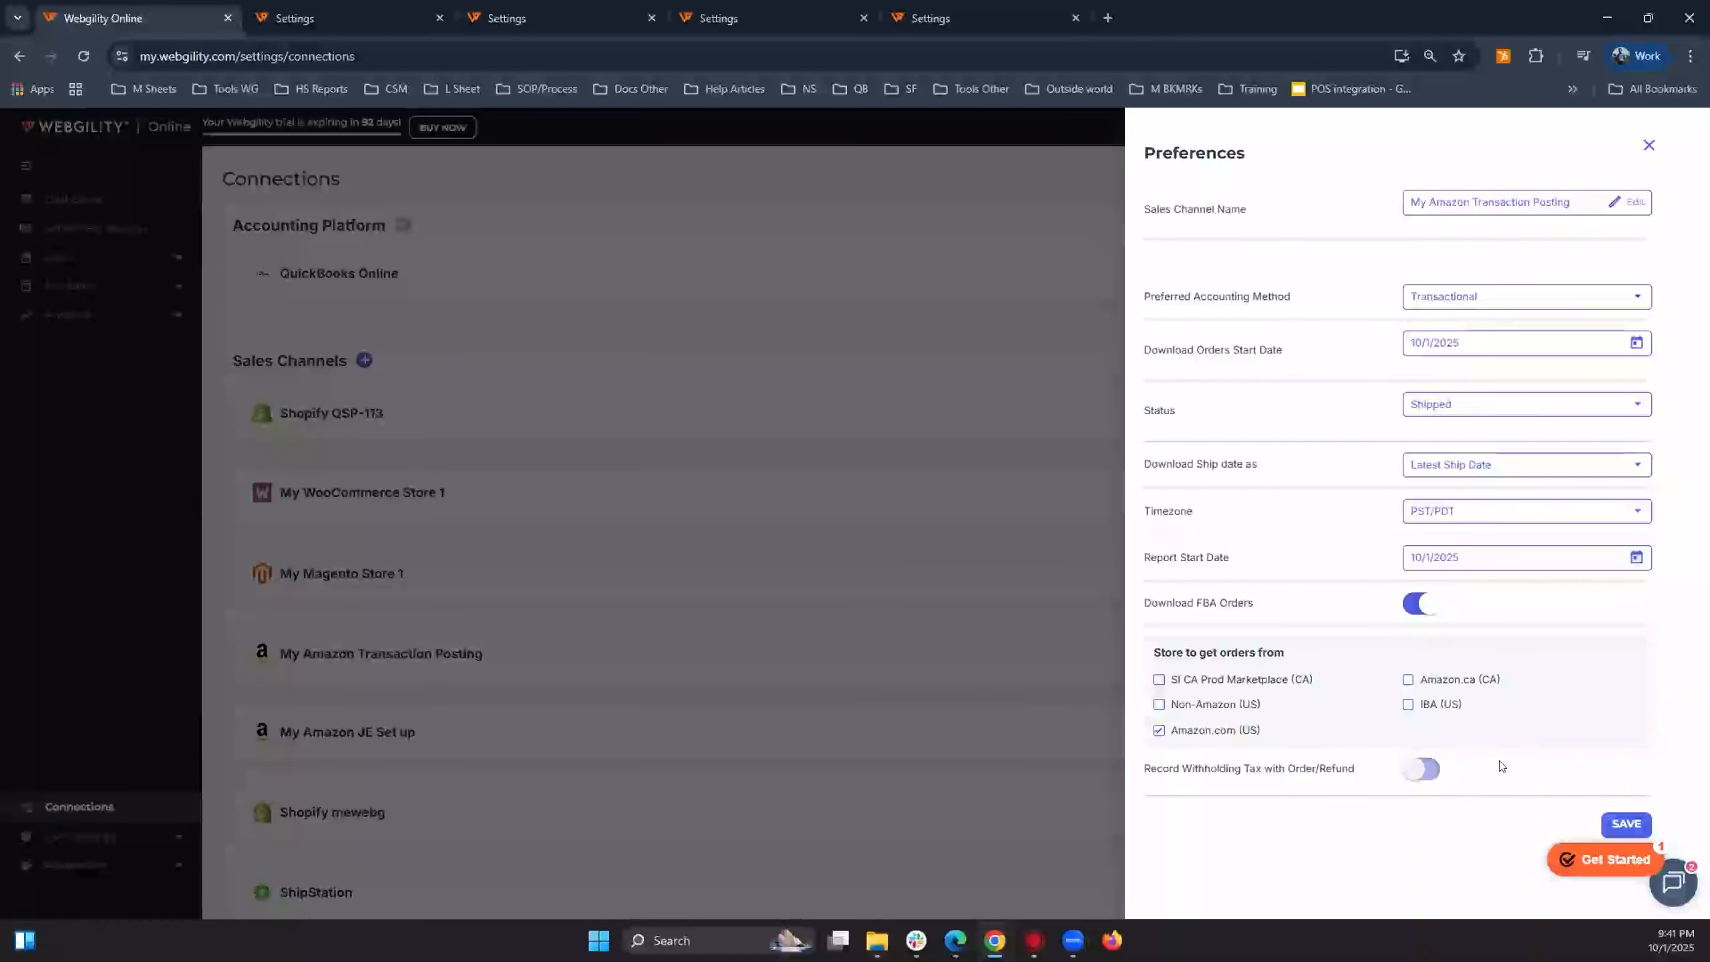
left_click(1649, 146)
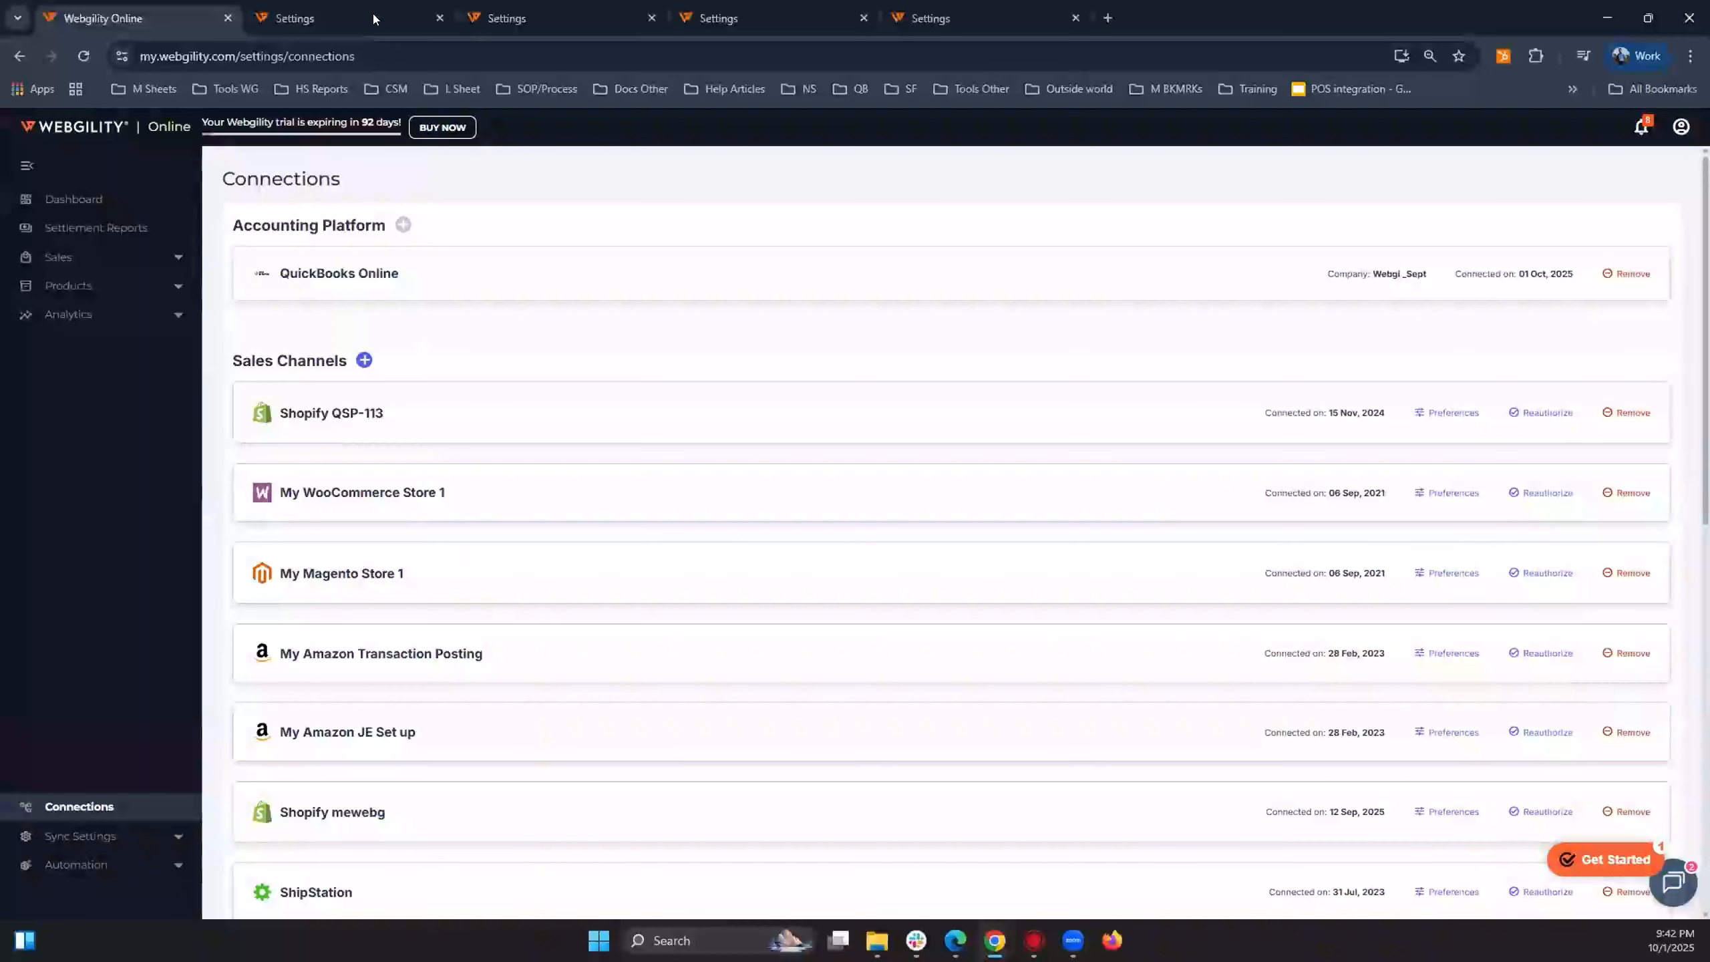
Open the Orders sync settings and check the choices for using the same settings to post all orders.
left_click(120, 836)
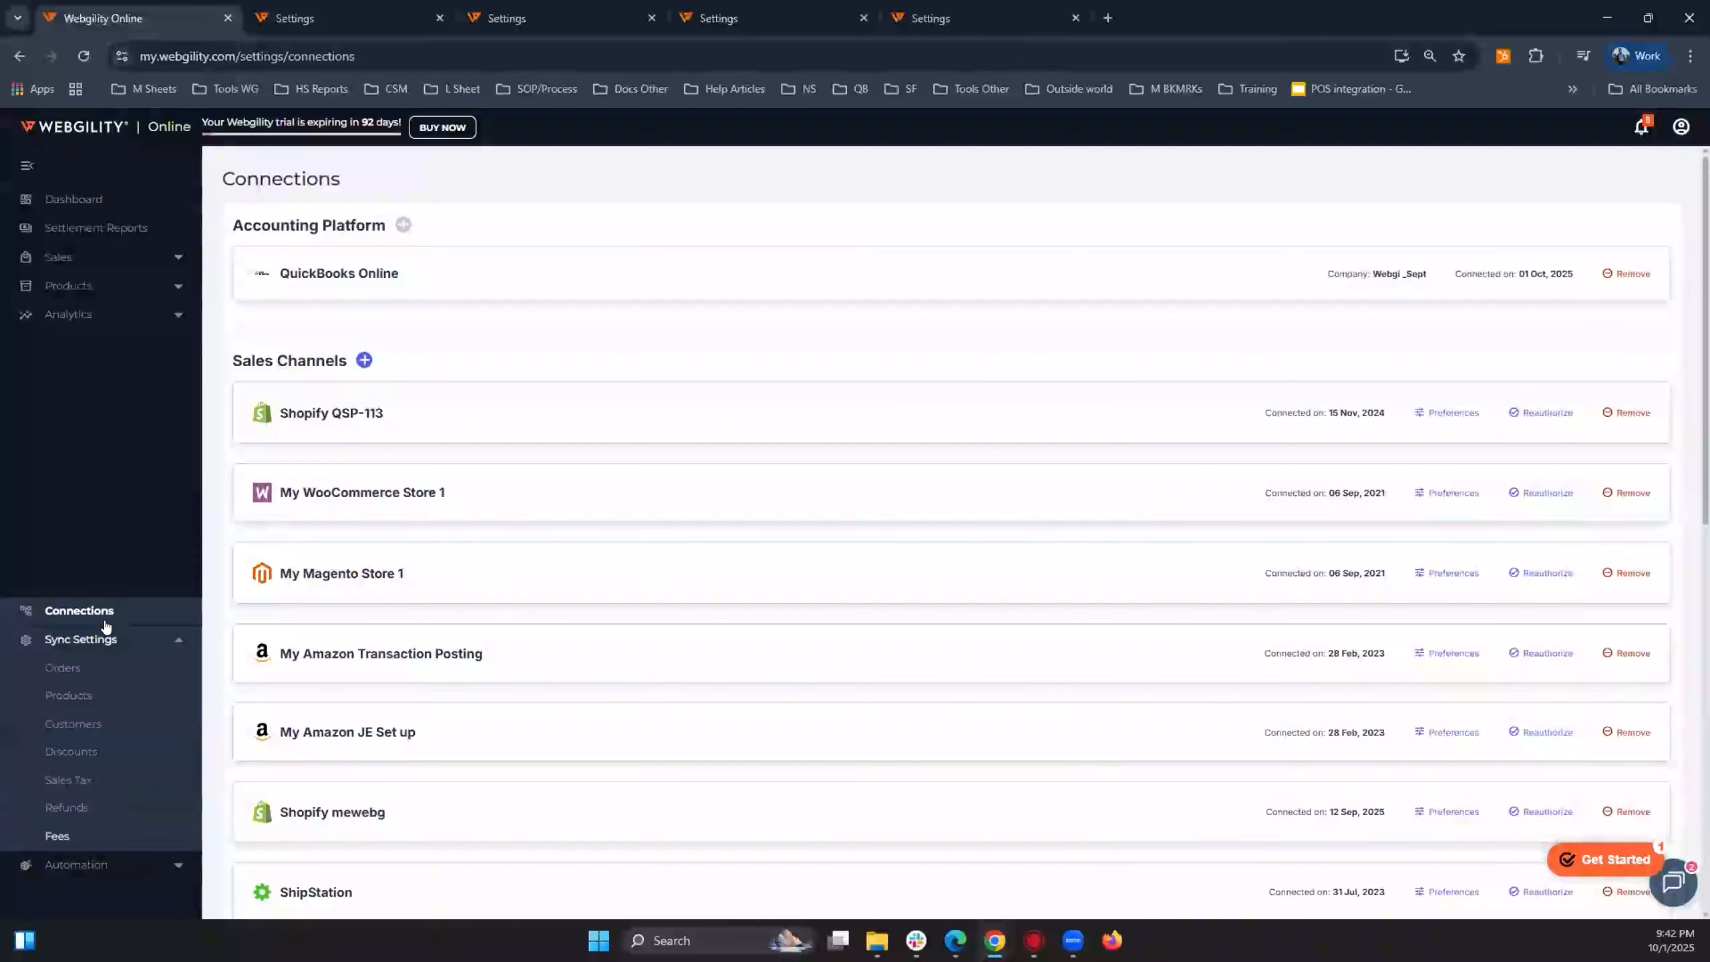
left_click(67, 669)
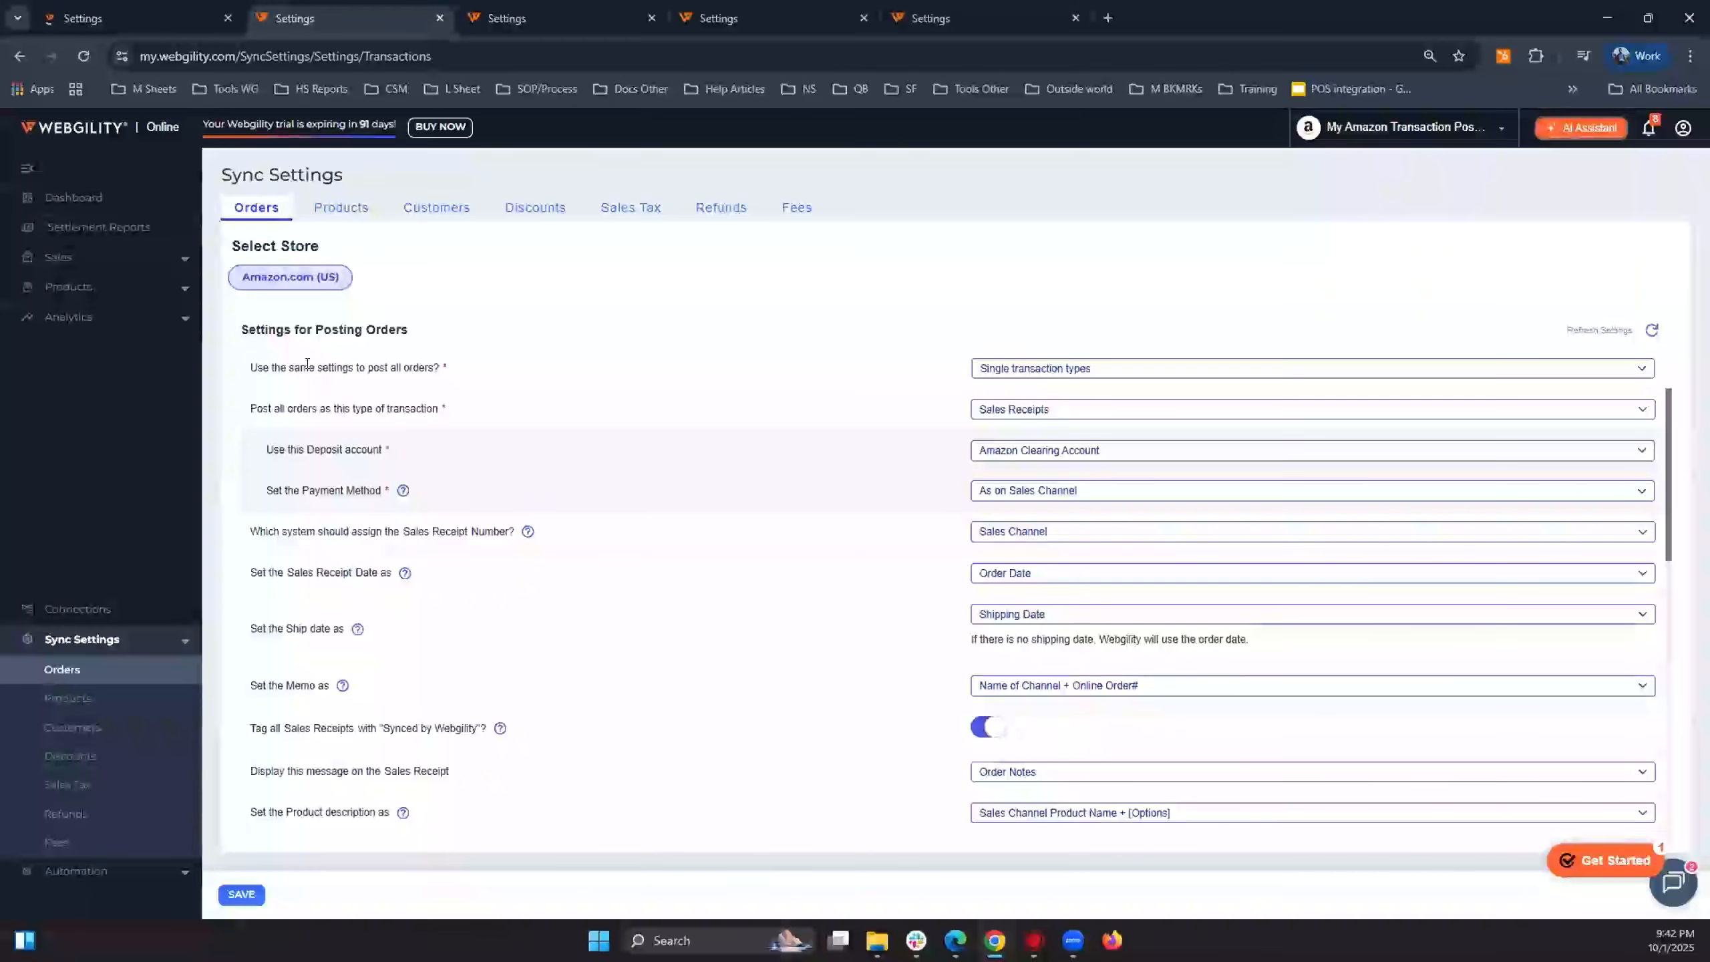
left_click(1061, 364)
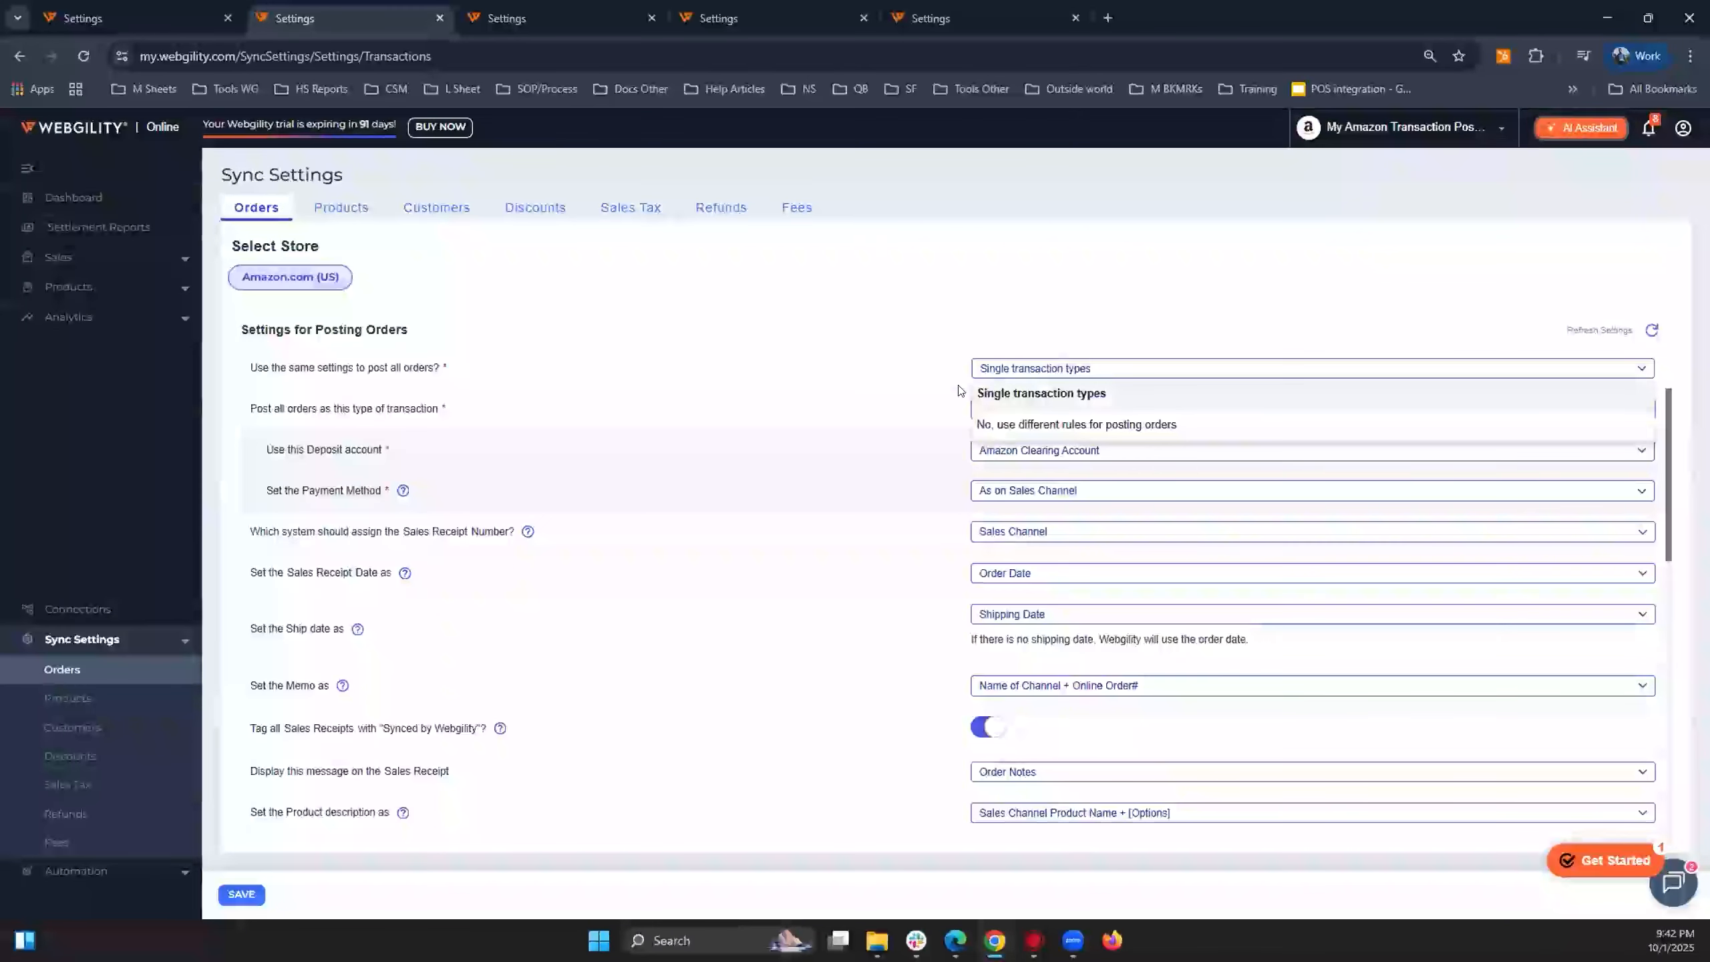
left_click(899, 385)
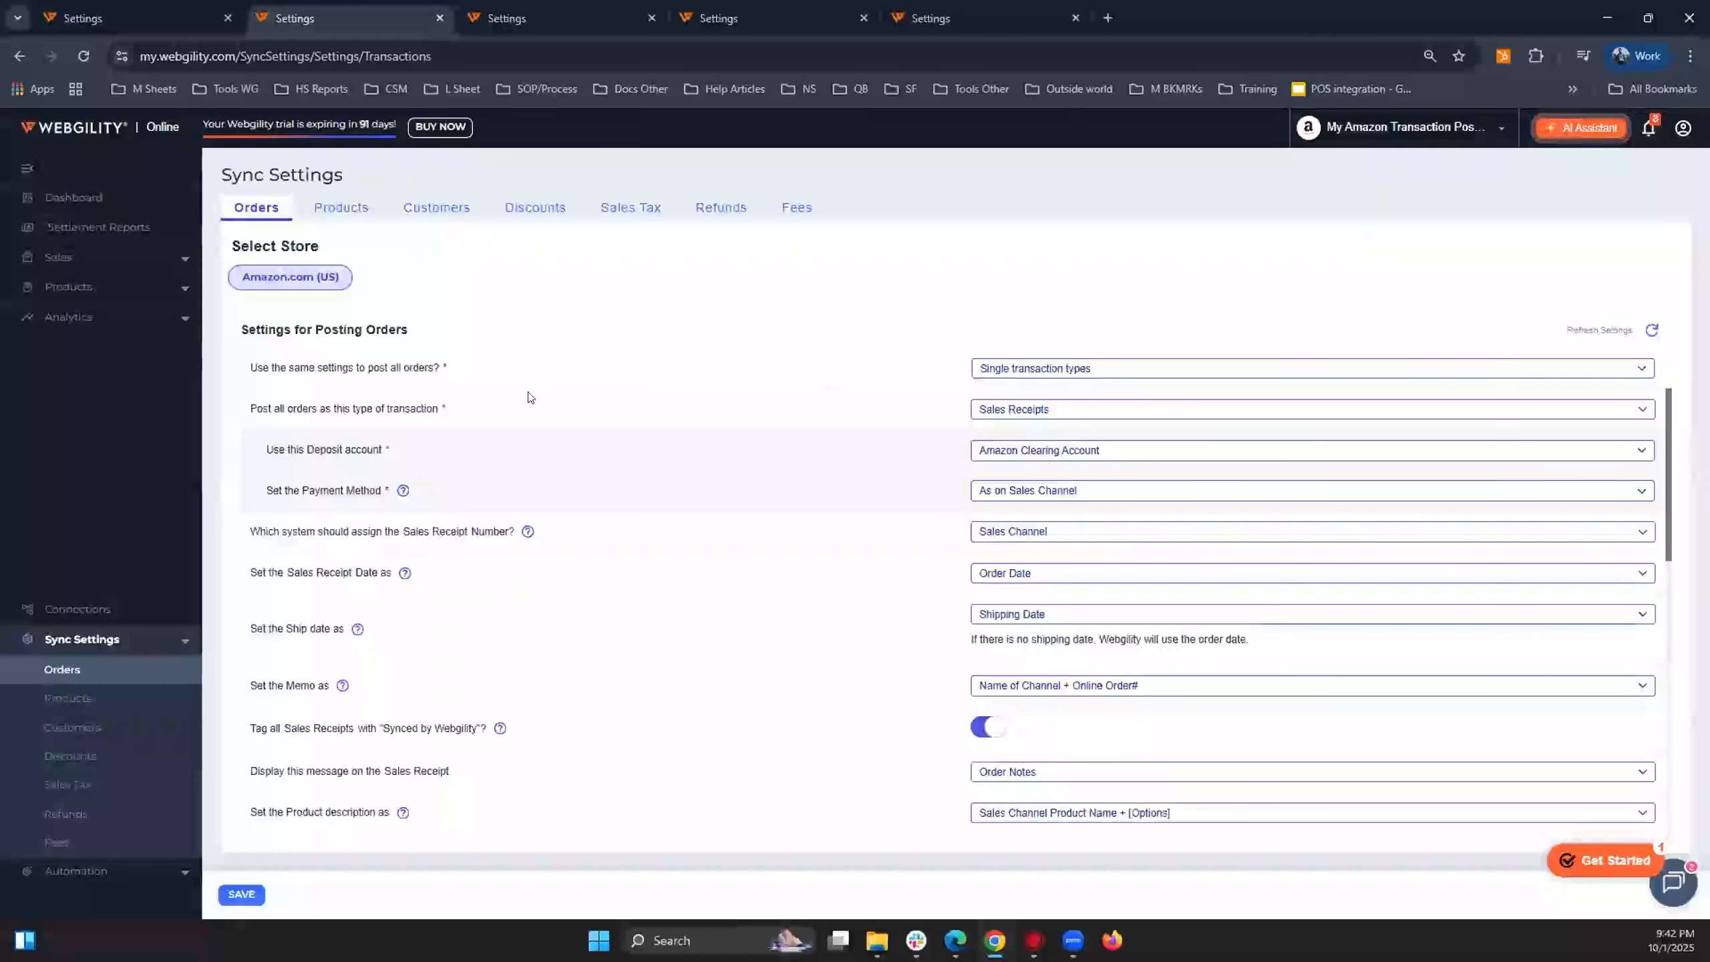
Review the transaction type choices for posting all orders and the deposit account setting.
left_click_drag(356, 408, 439, 408)
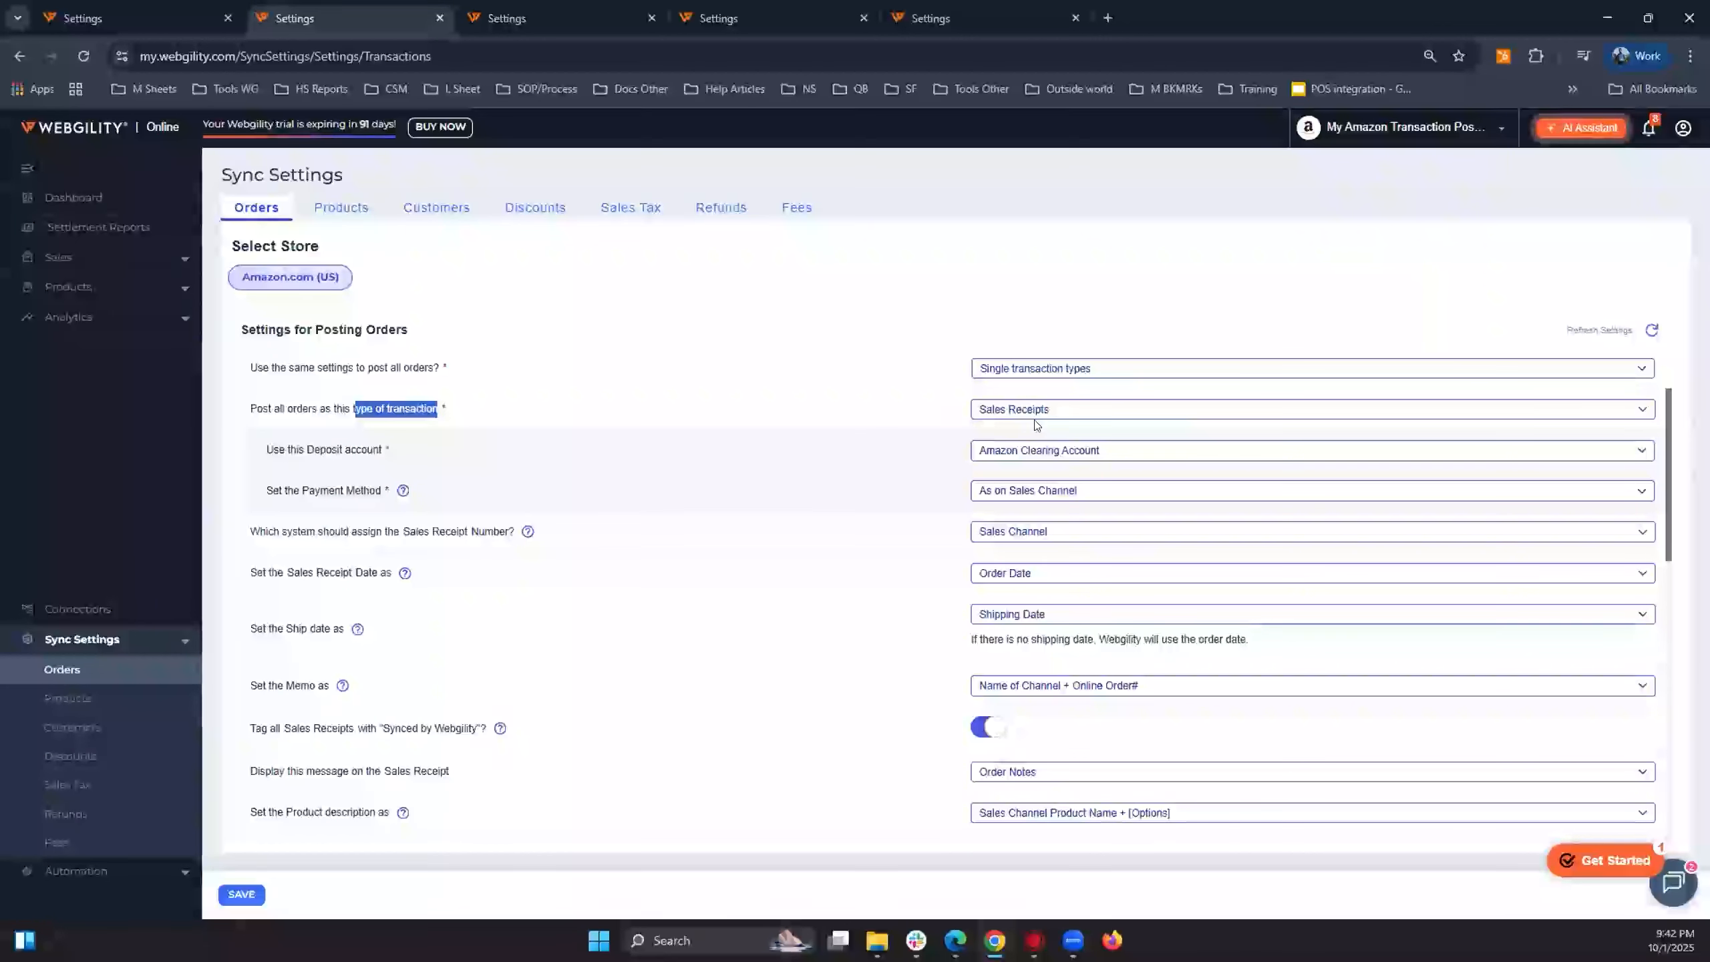
left_click(1049, 418)
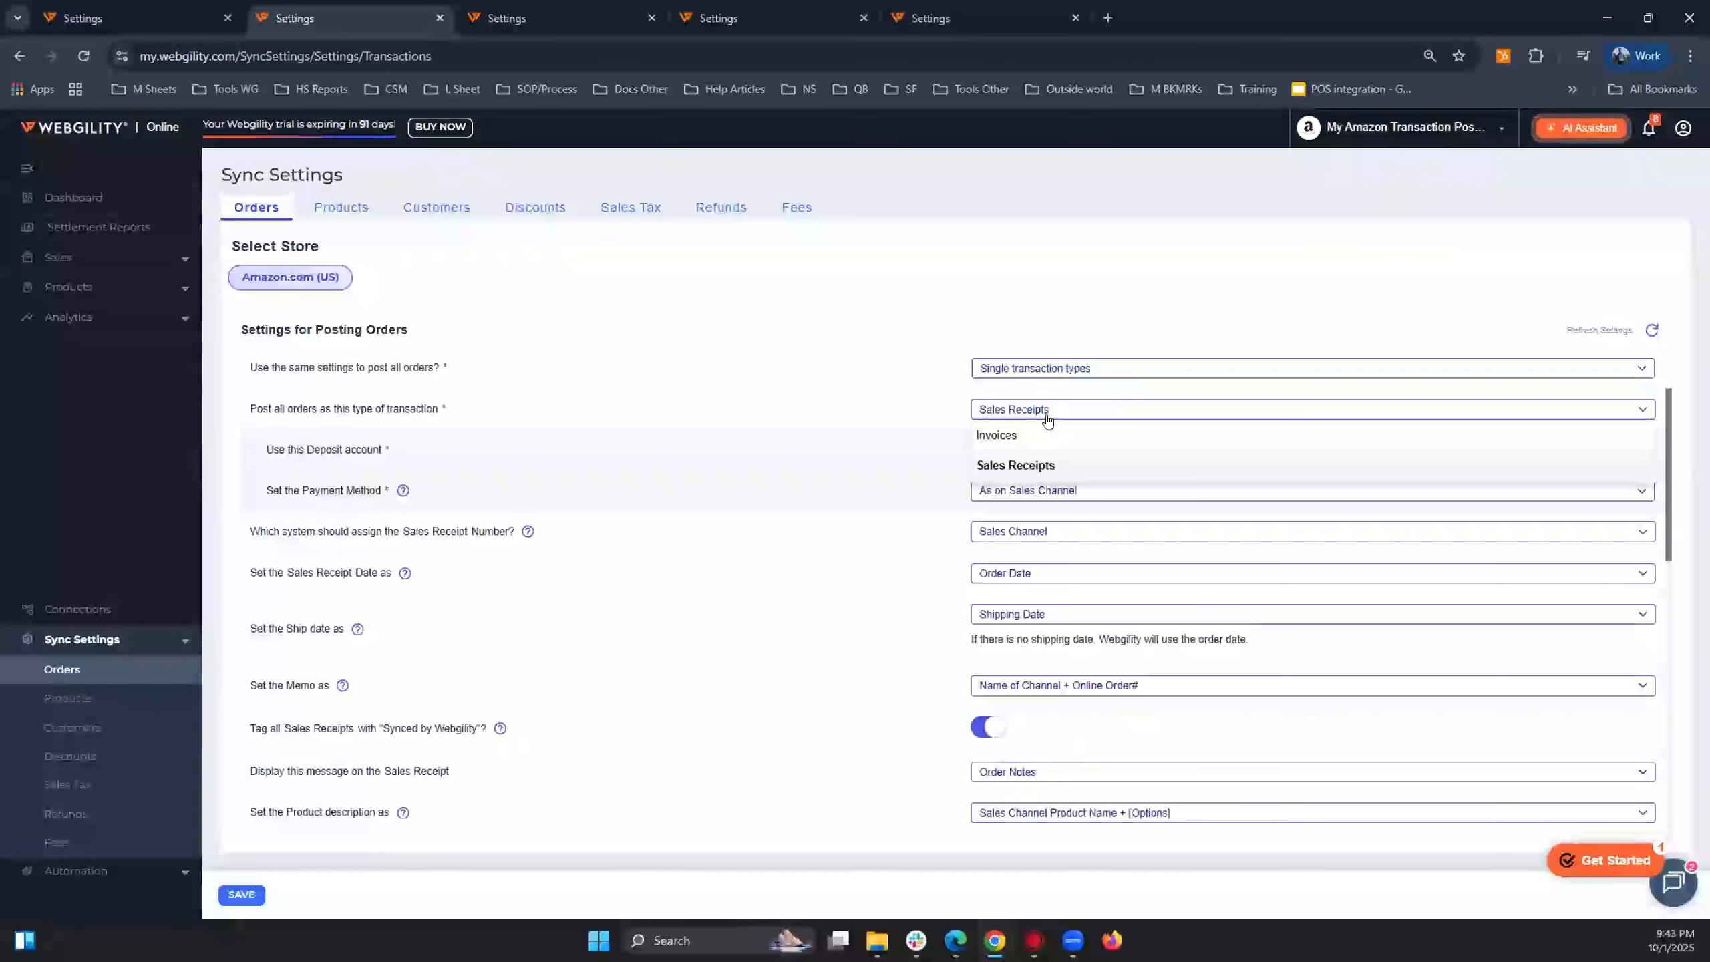
left_click(936, 441)
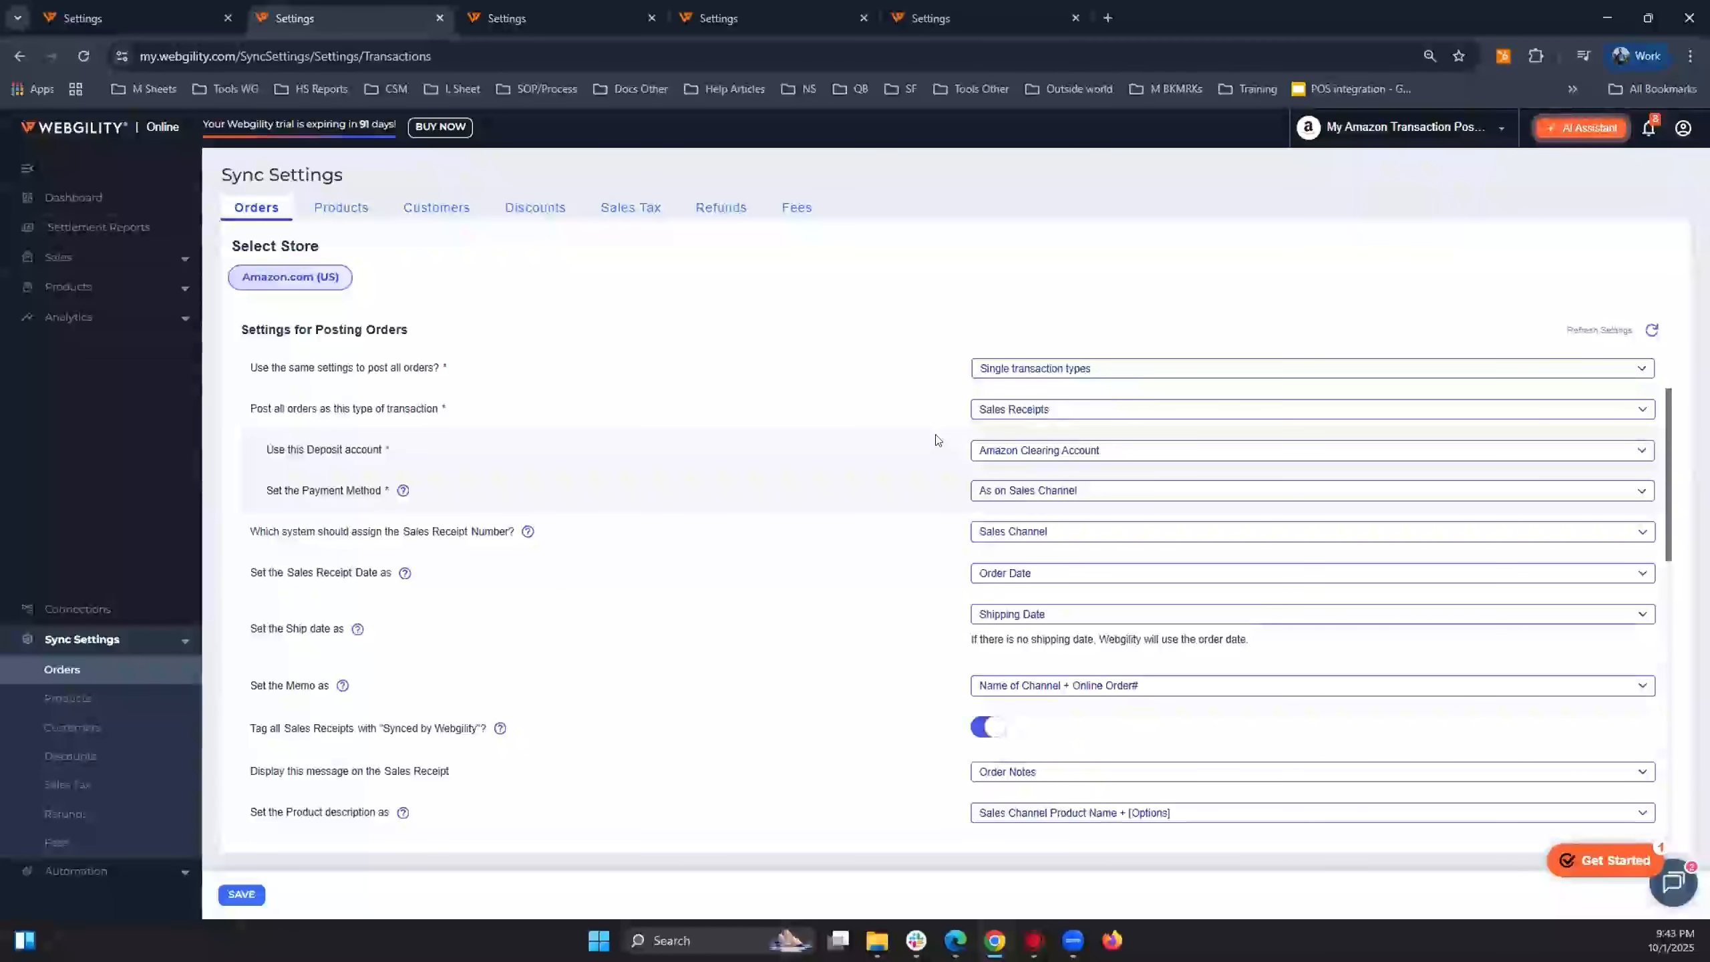
triple_click(332, 467)
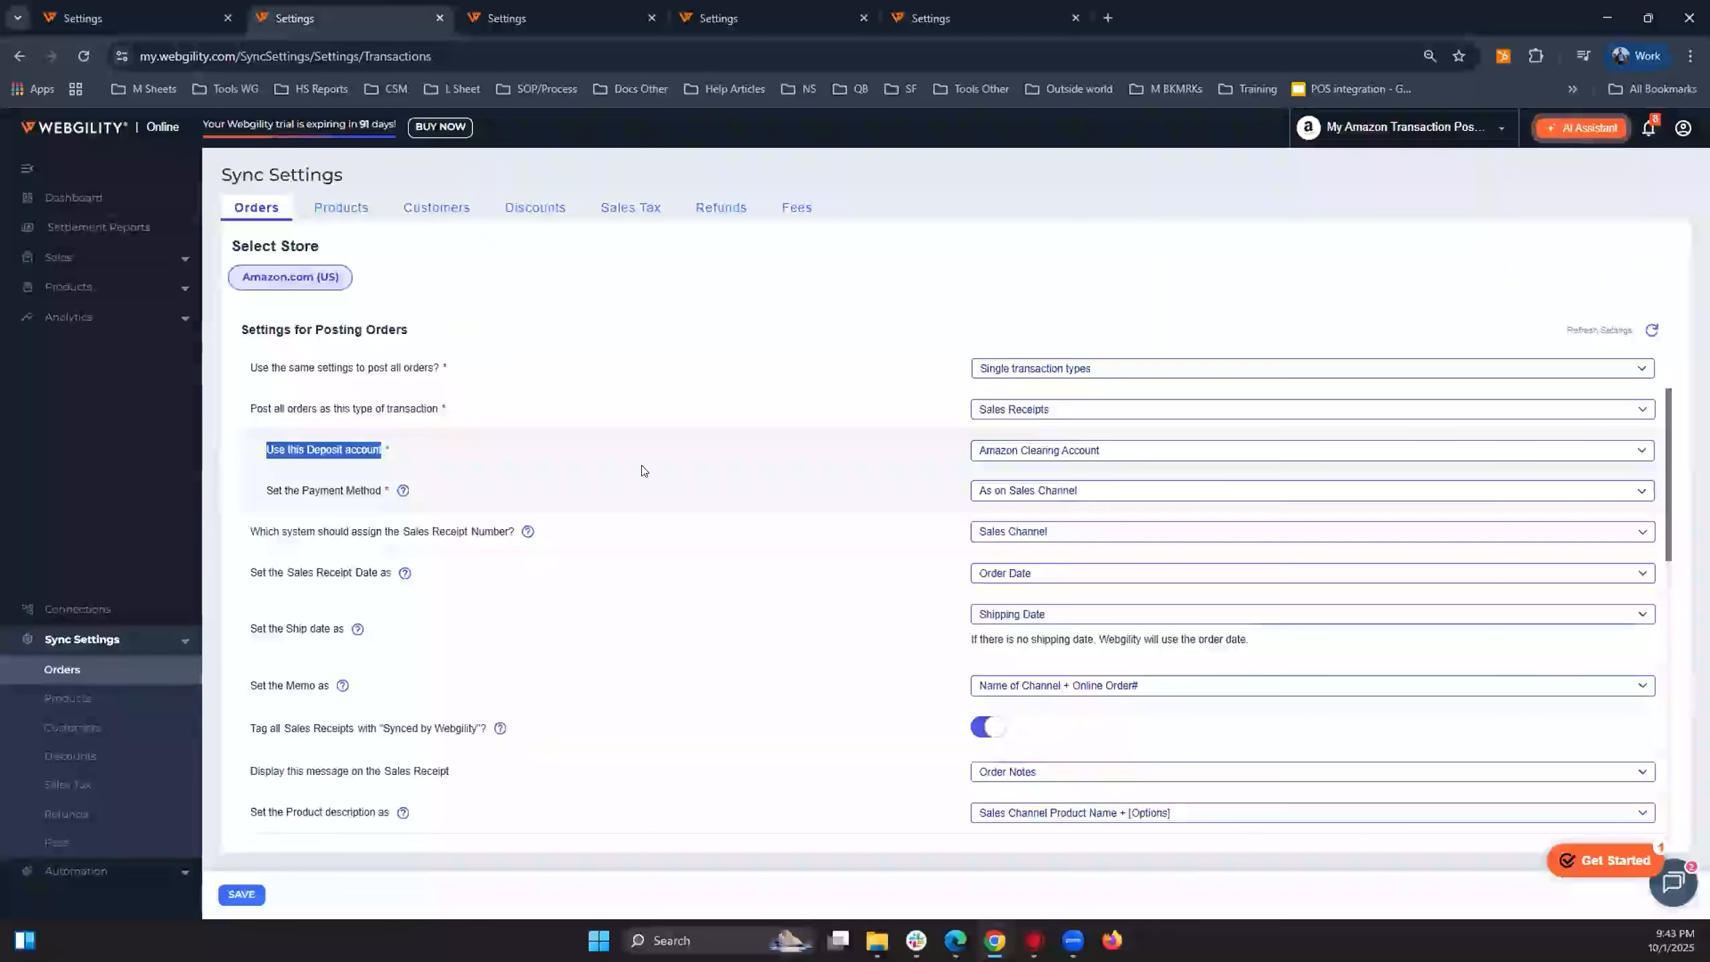
Set the payment method for posted sales receipts to Amazon.
left_click(418, 493)
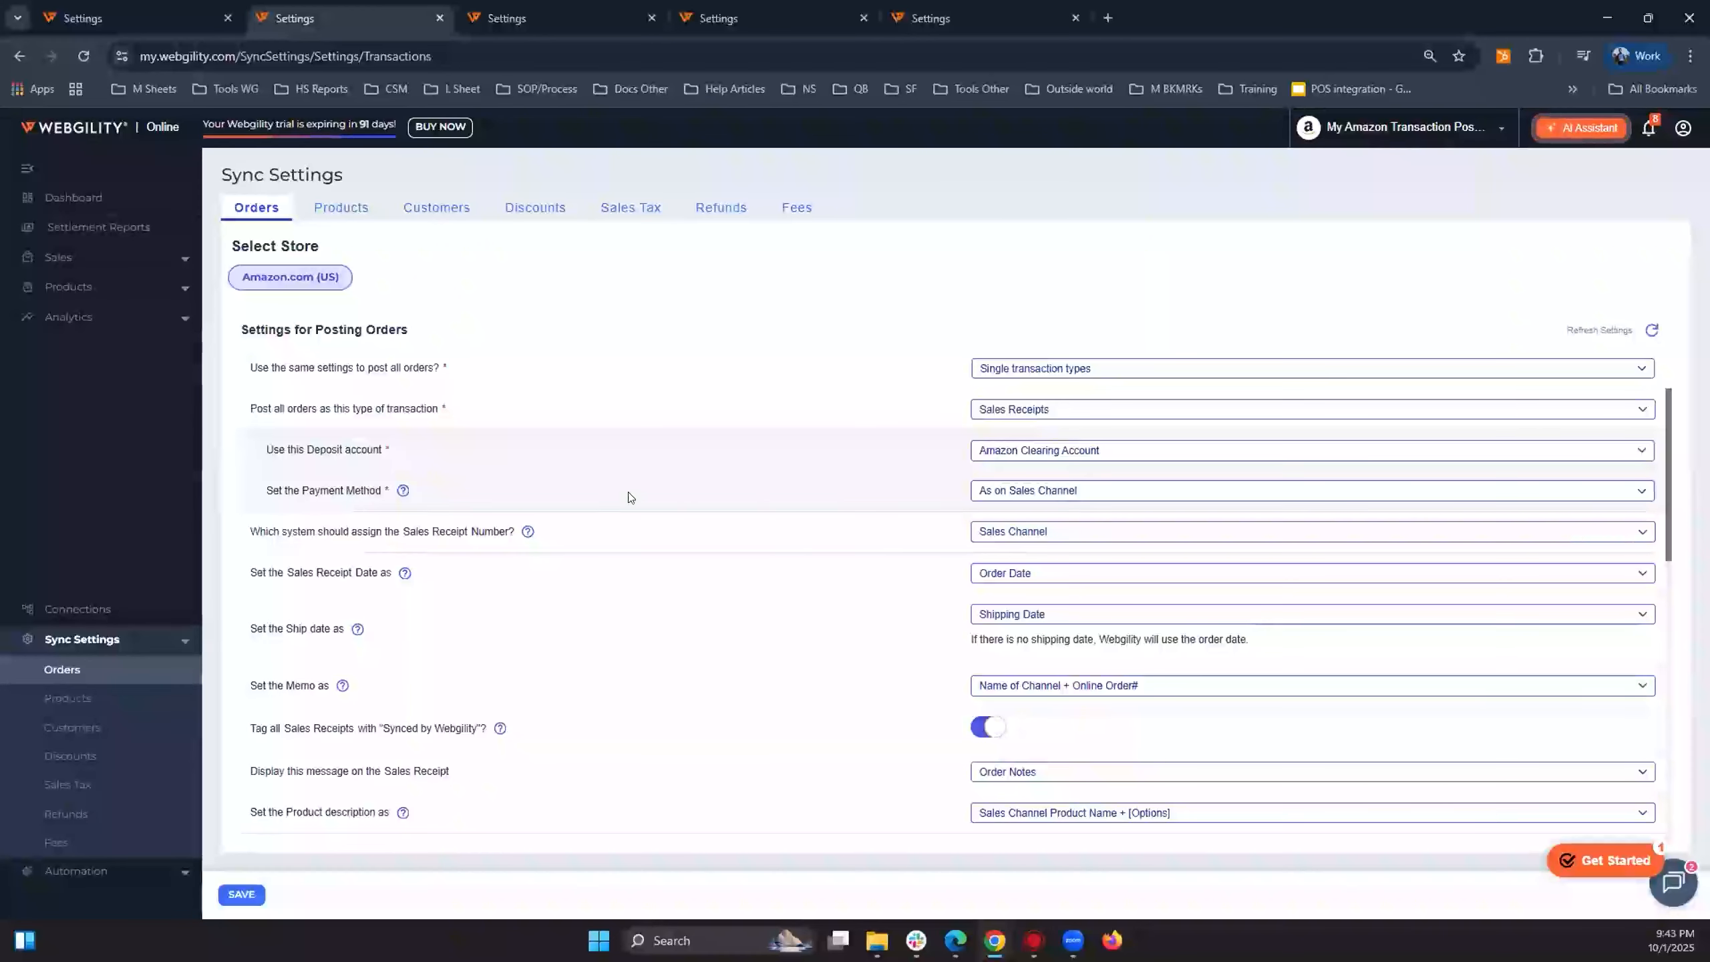
left_click(1010, 485)
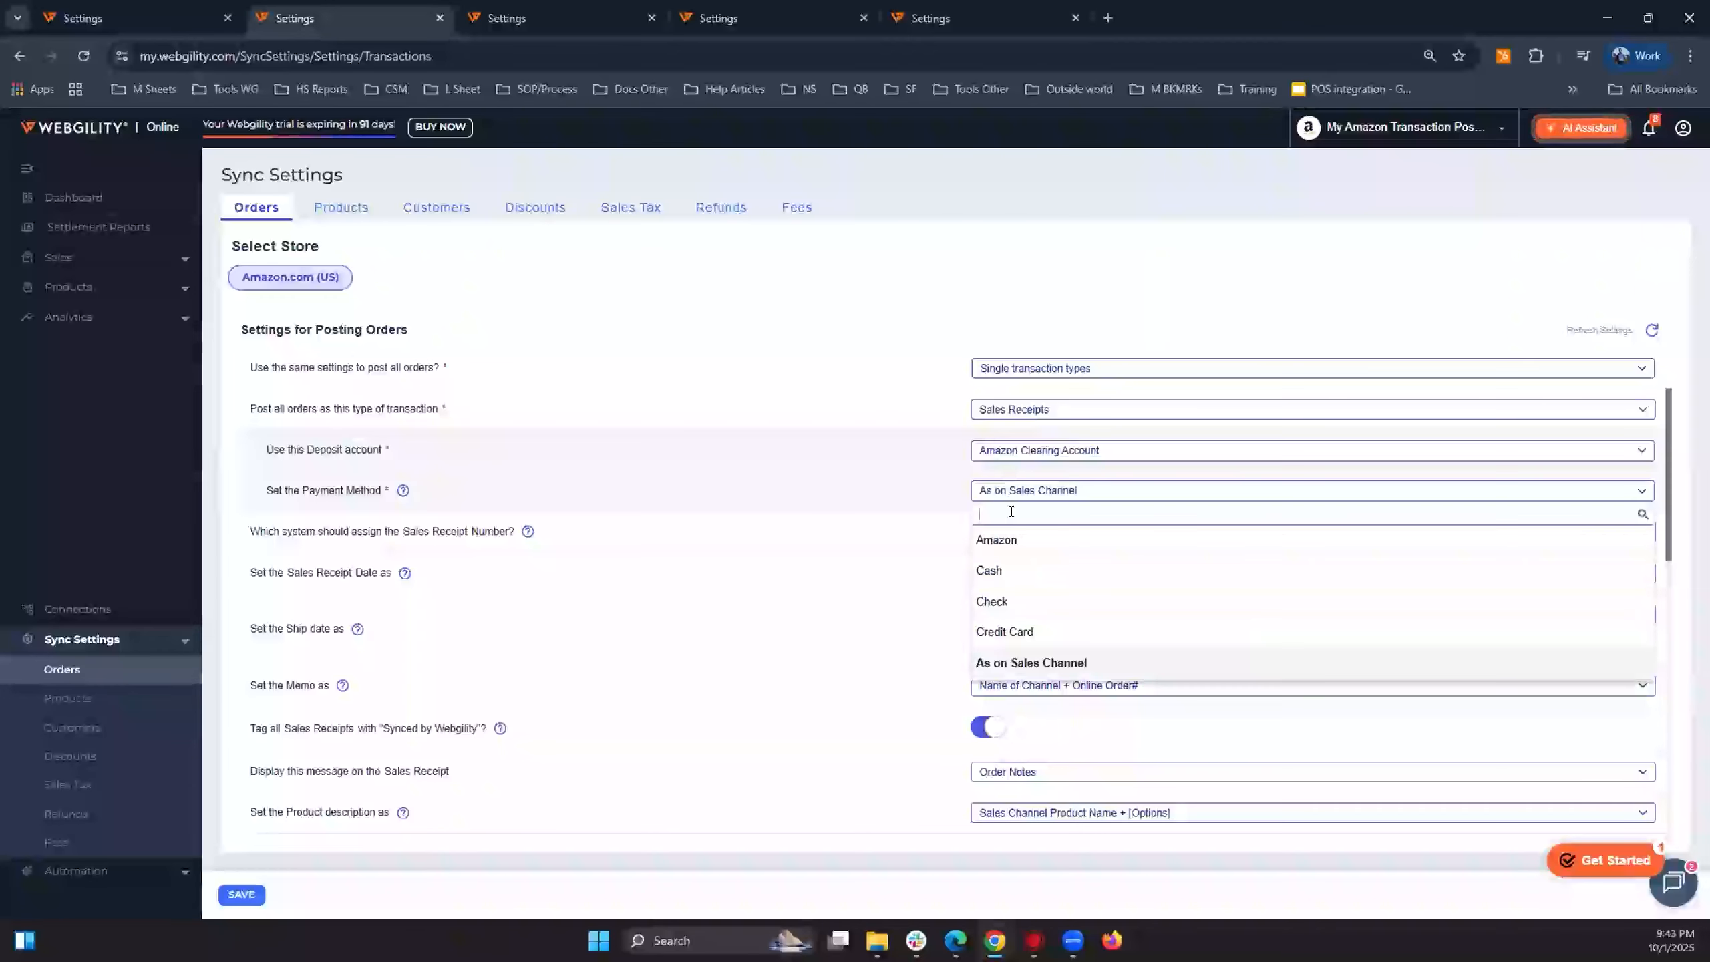
left_click(998, 541)
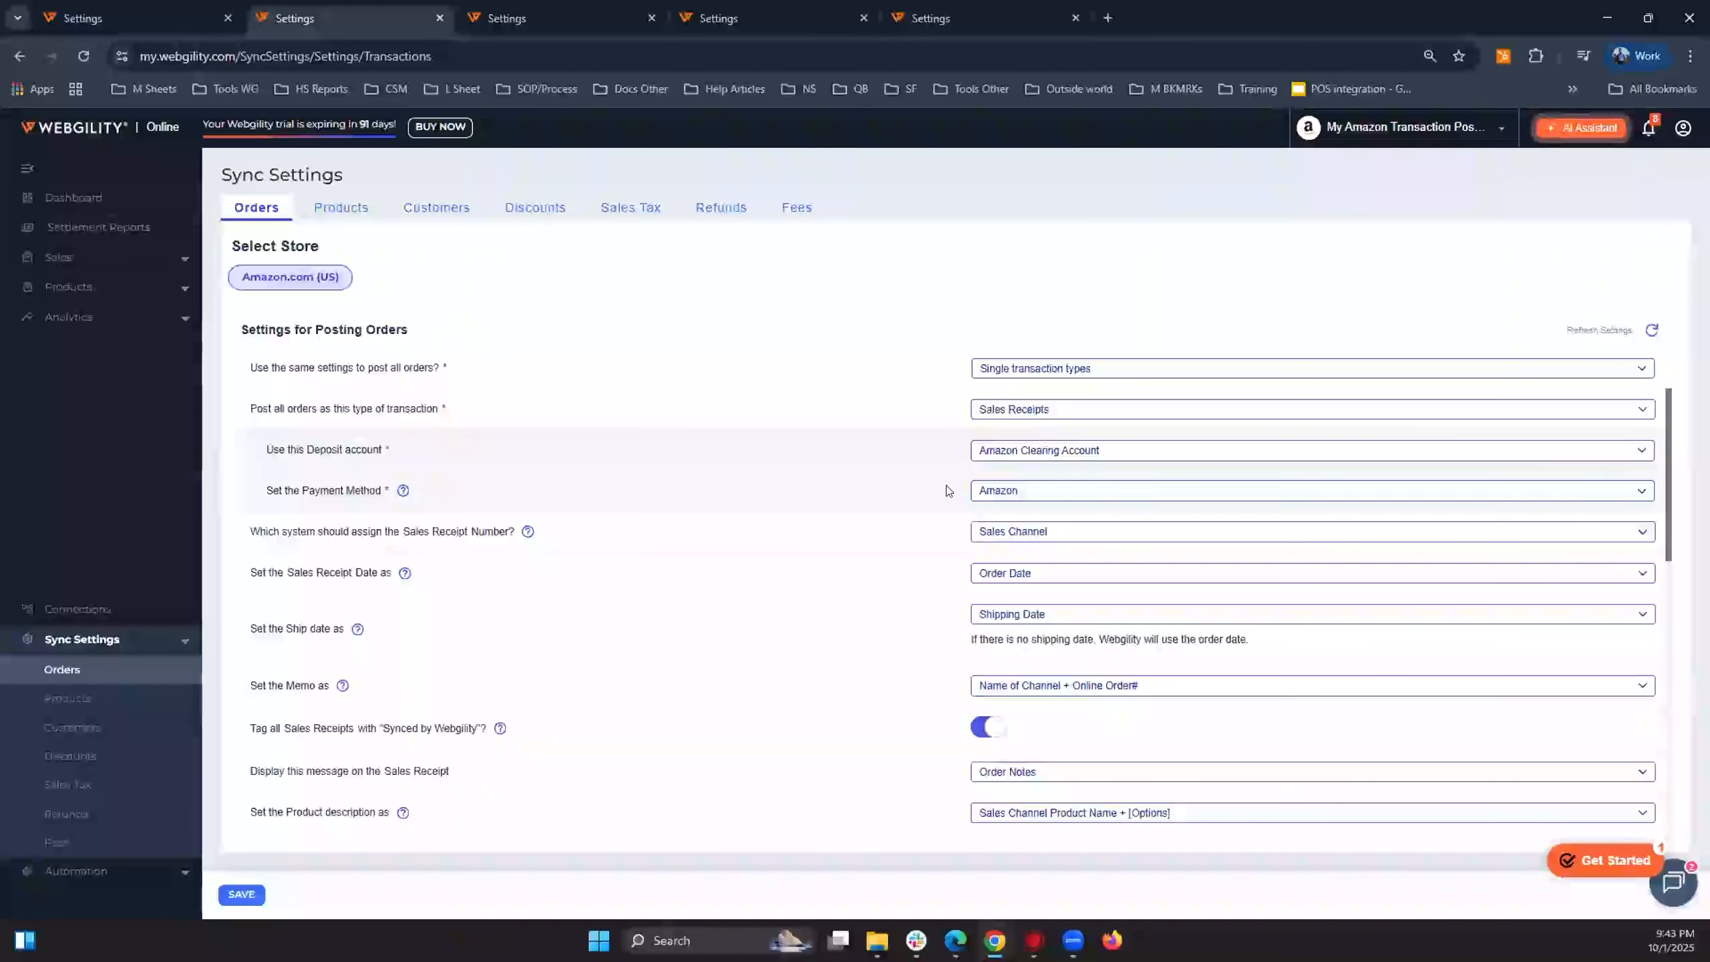
Review the sales receipt date and ship date settings for posted orders.
scroll(640, 505, "down", 1)
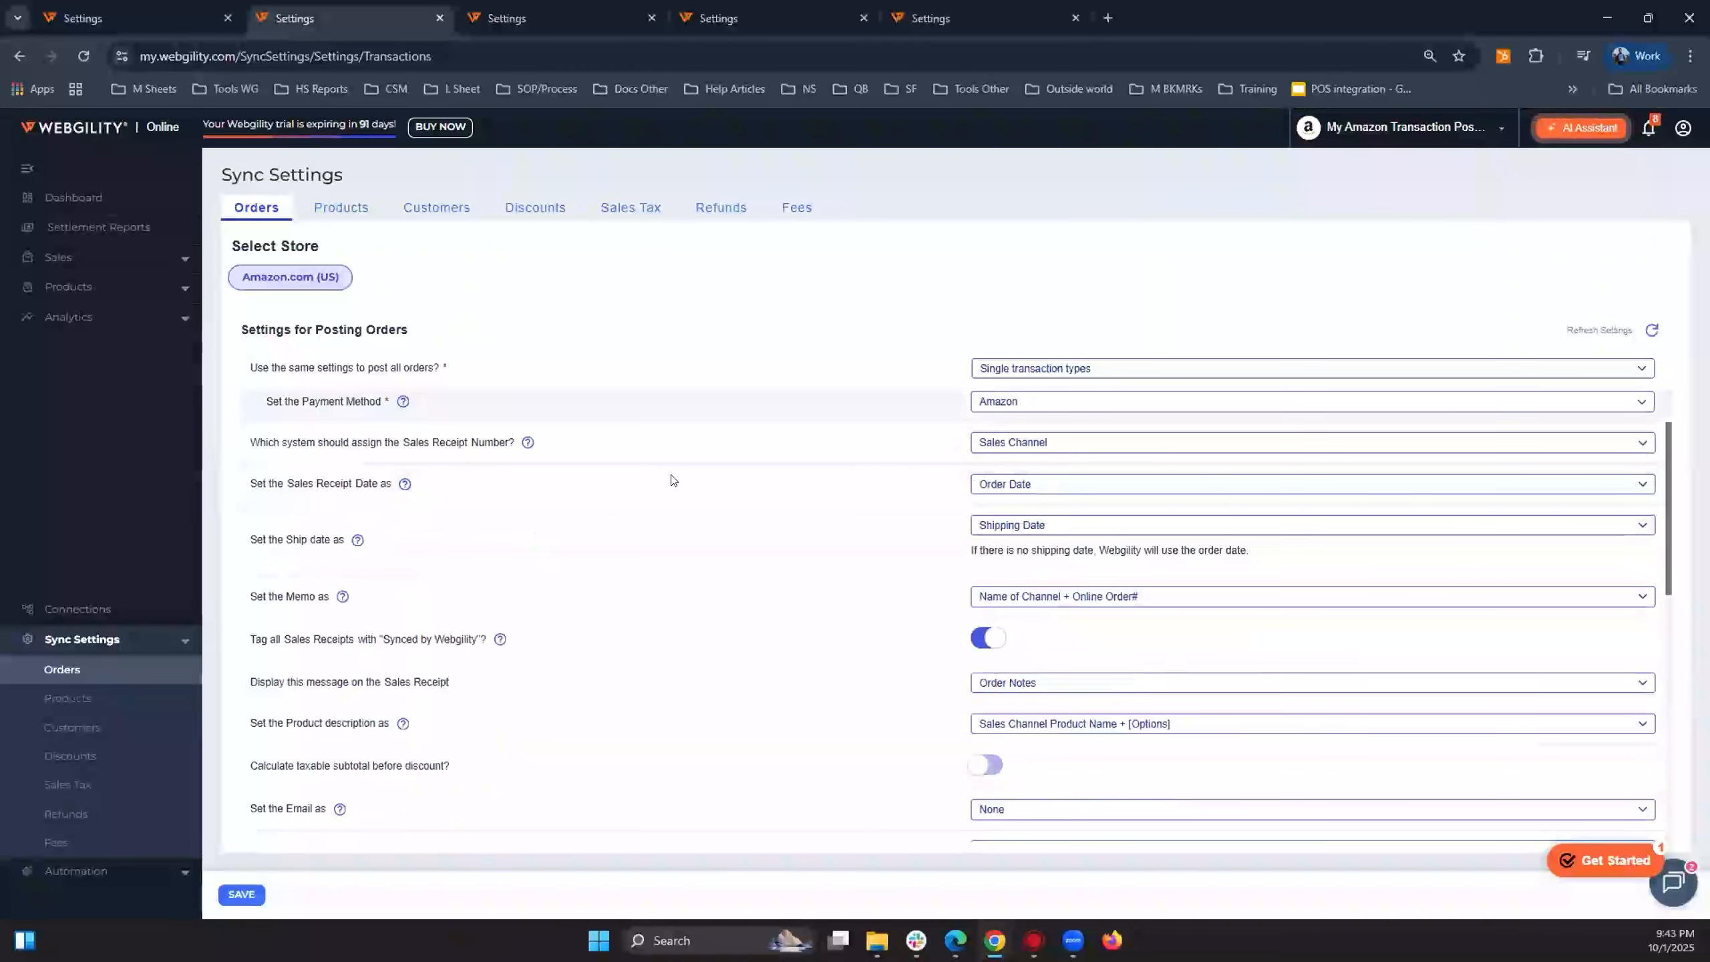
left_click_drag(364, 483, 324, 483)
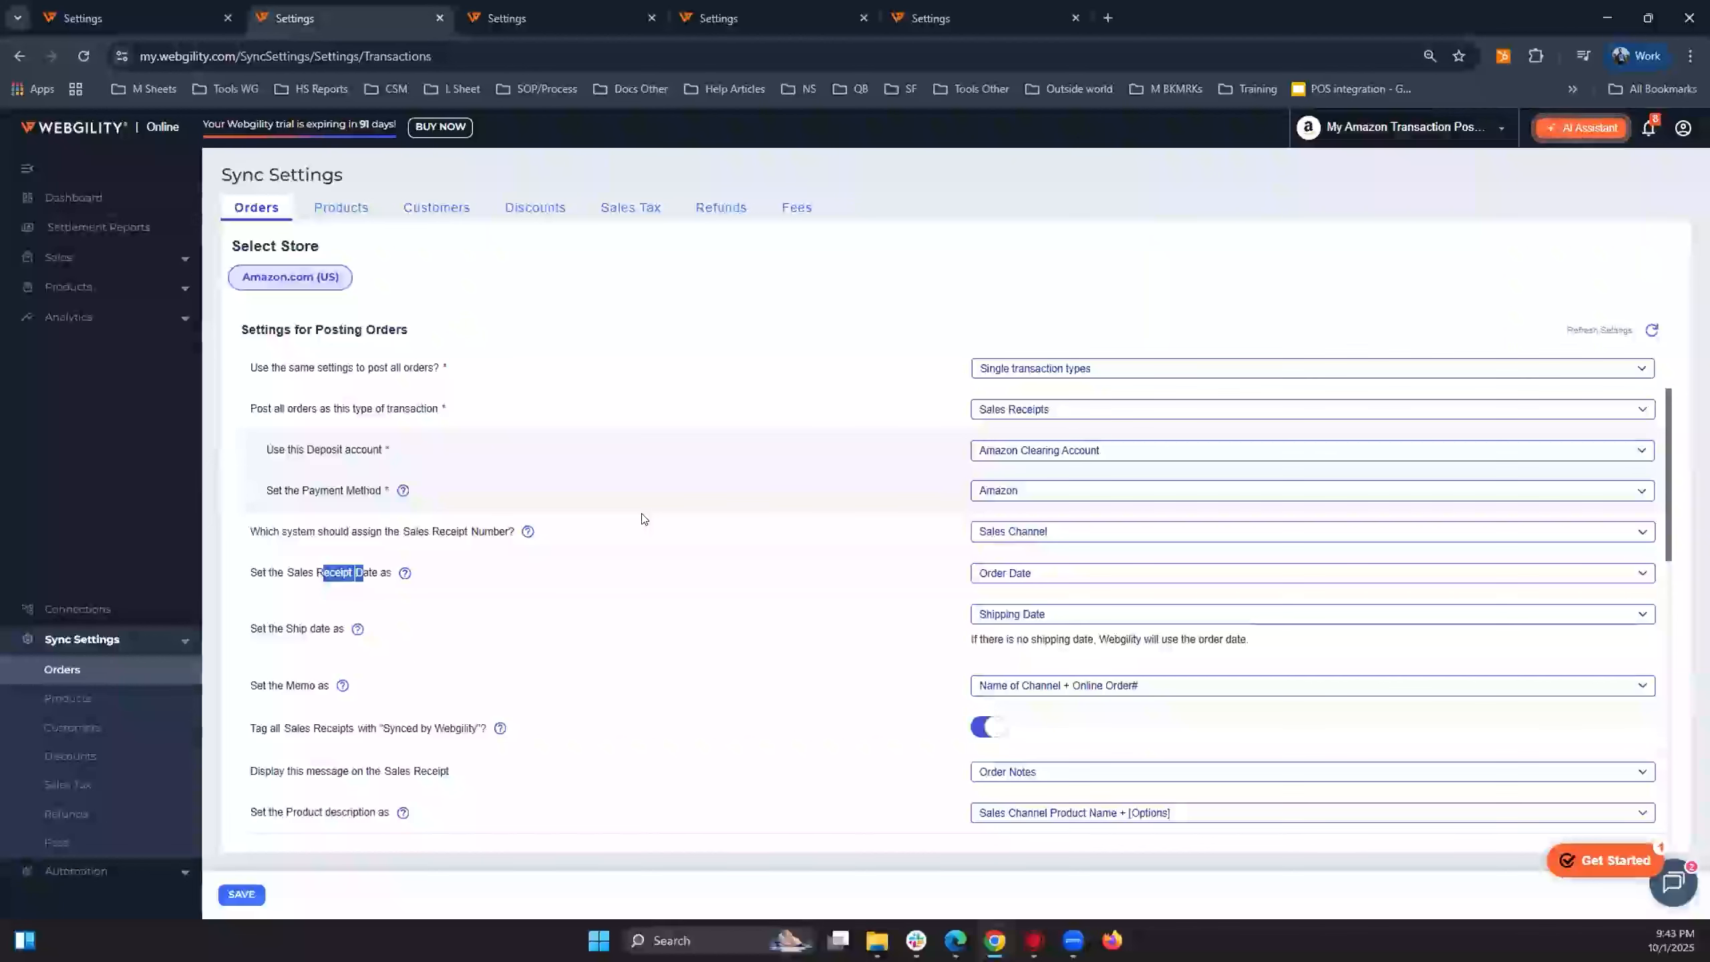
left_click(1130, 605)
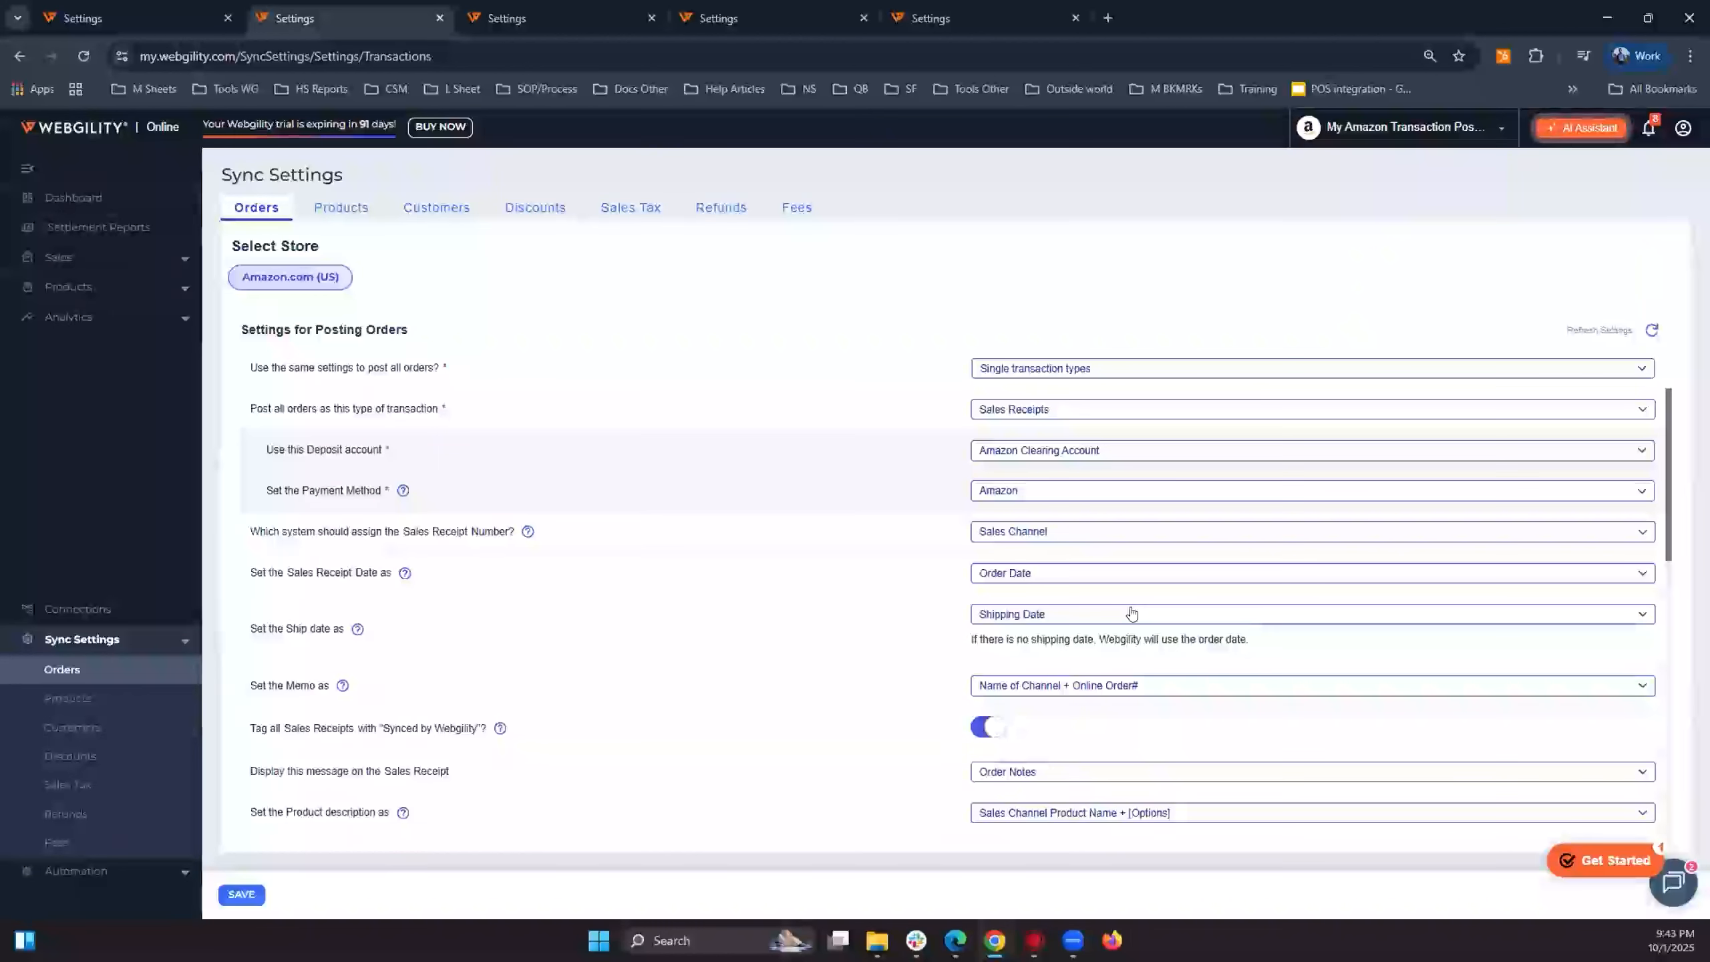
left_click(685, 592)
Review the available choices for the memo and for the message displayed on the sales receipt.
scroll(687, 592, "down", 1)
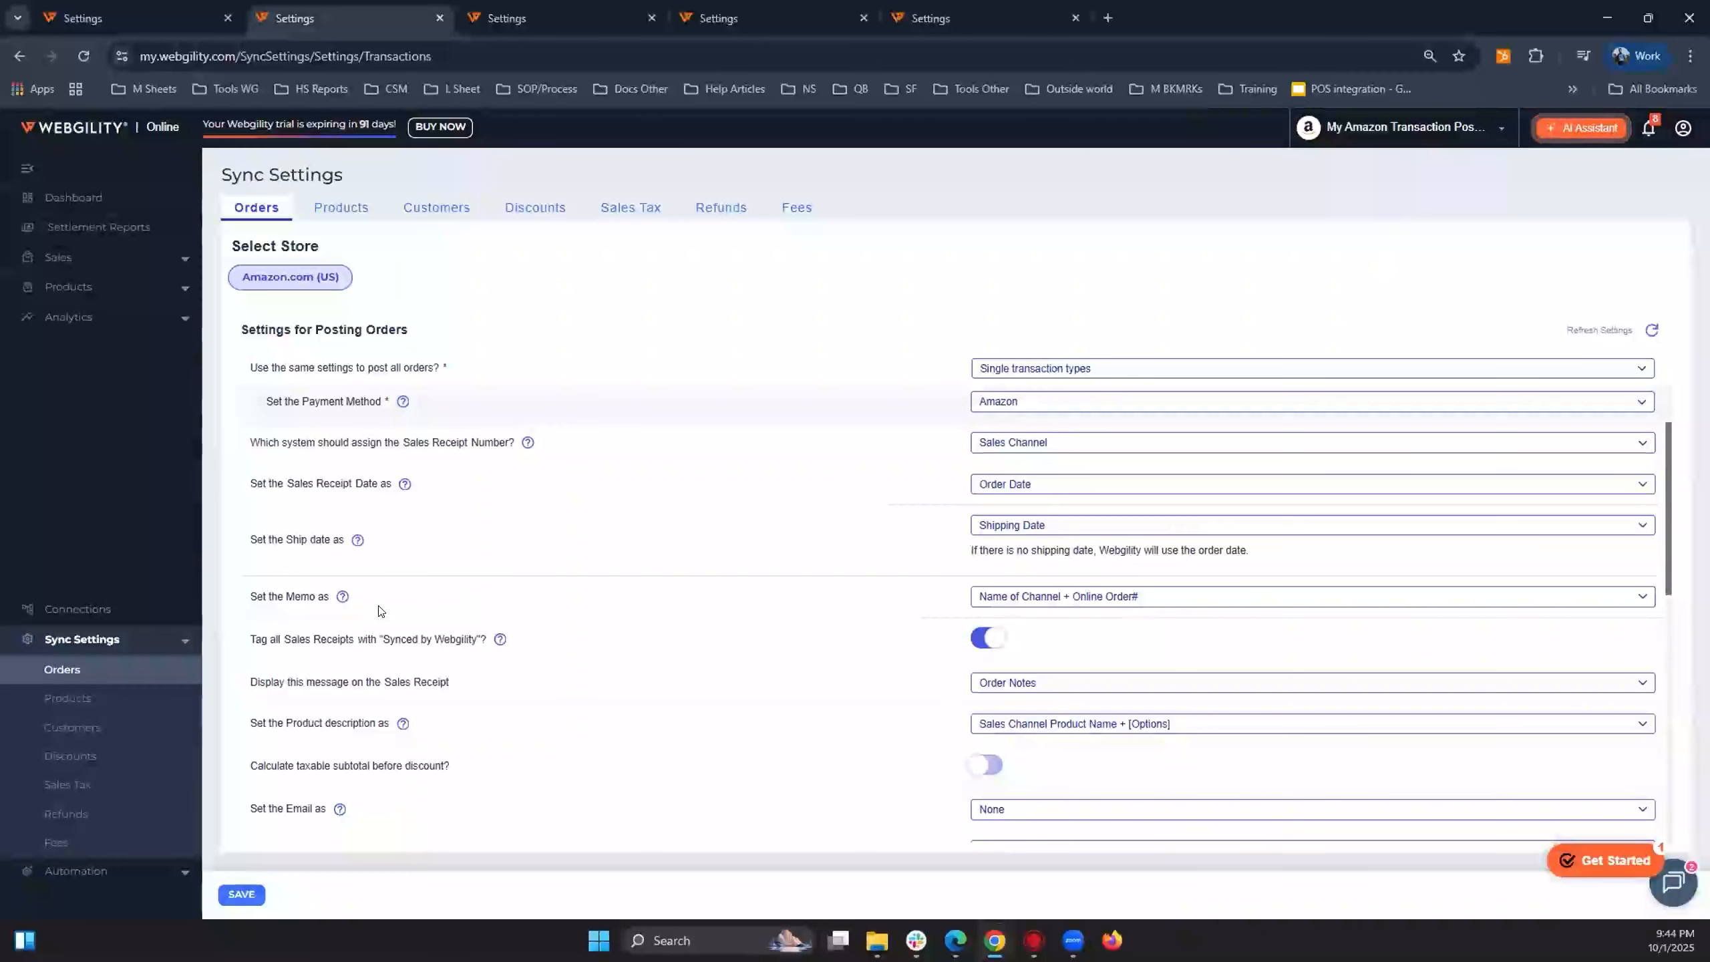
left_click(1158, 605)
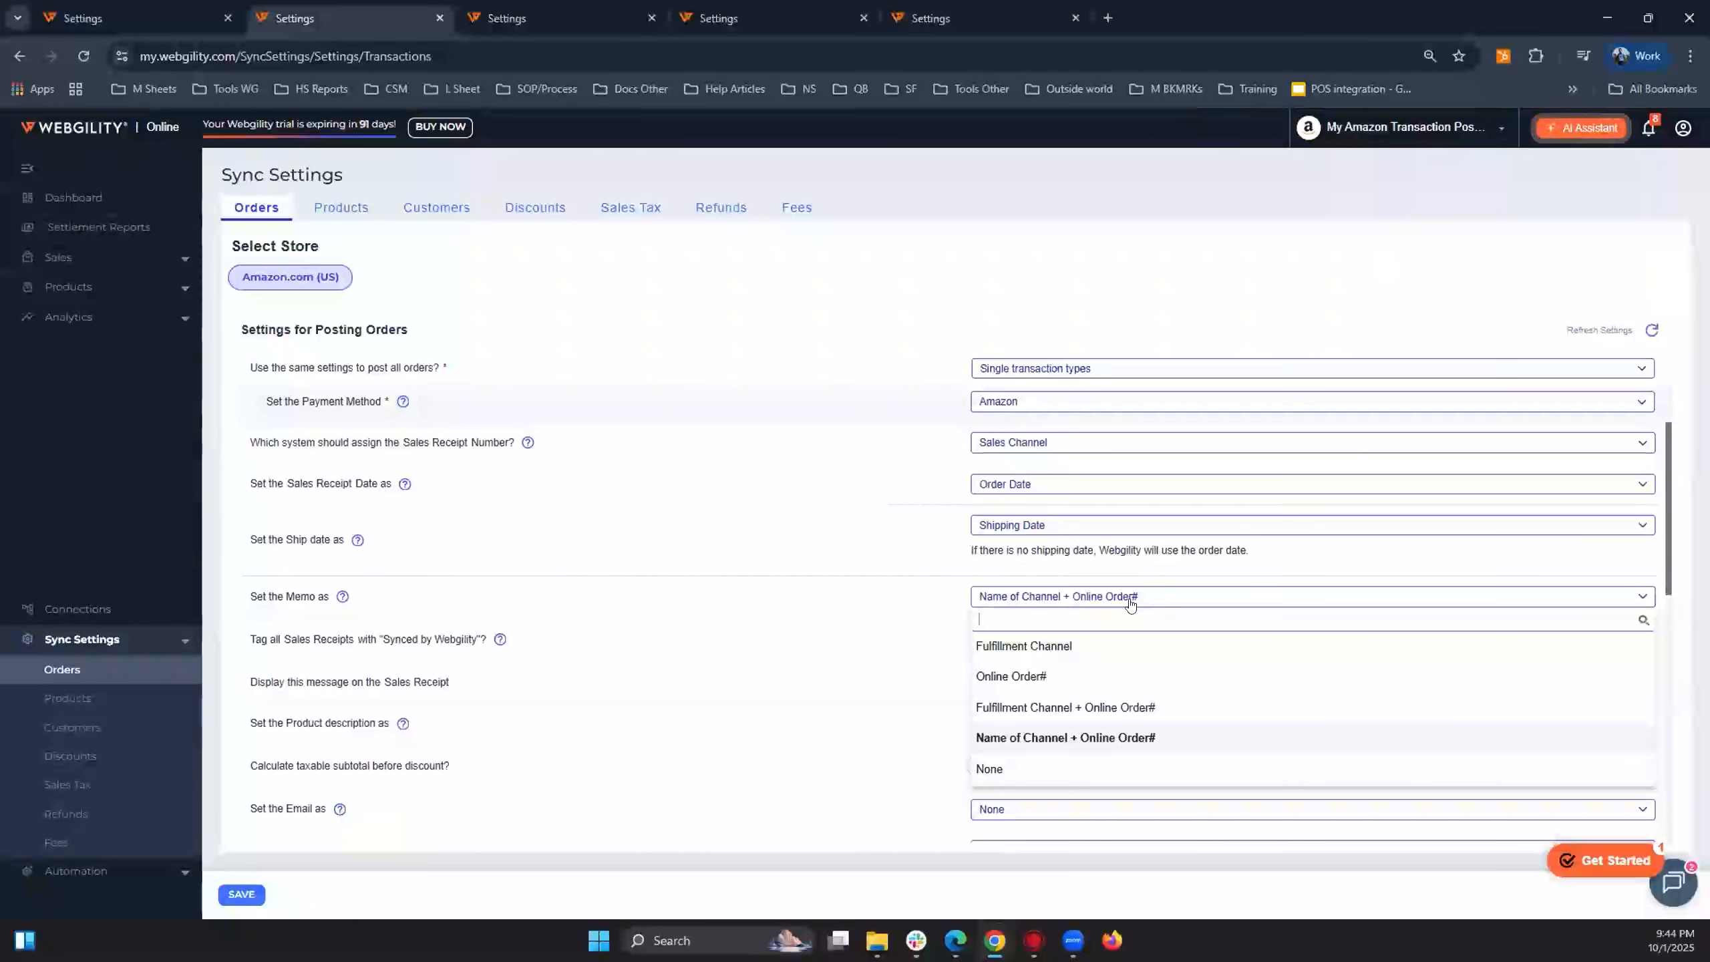
left_click(875, 640)
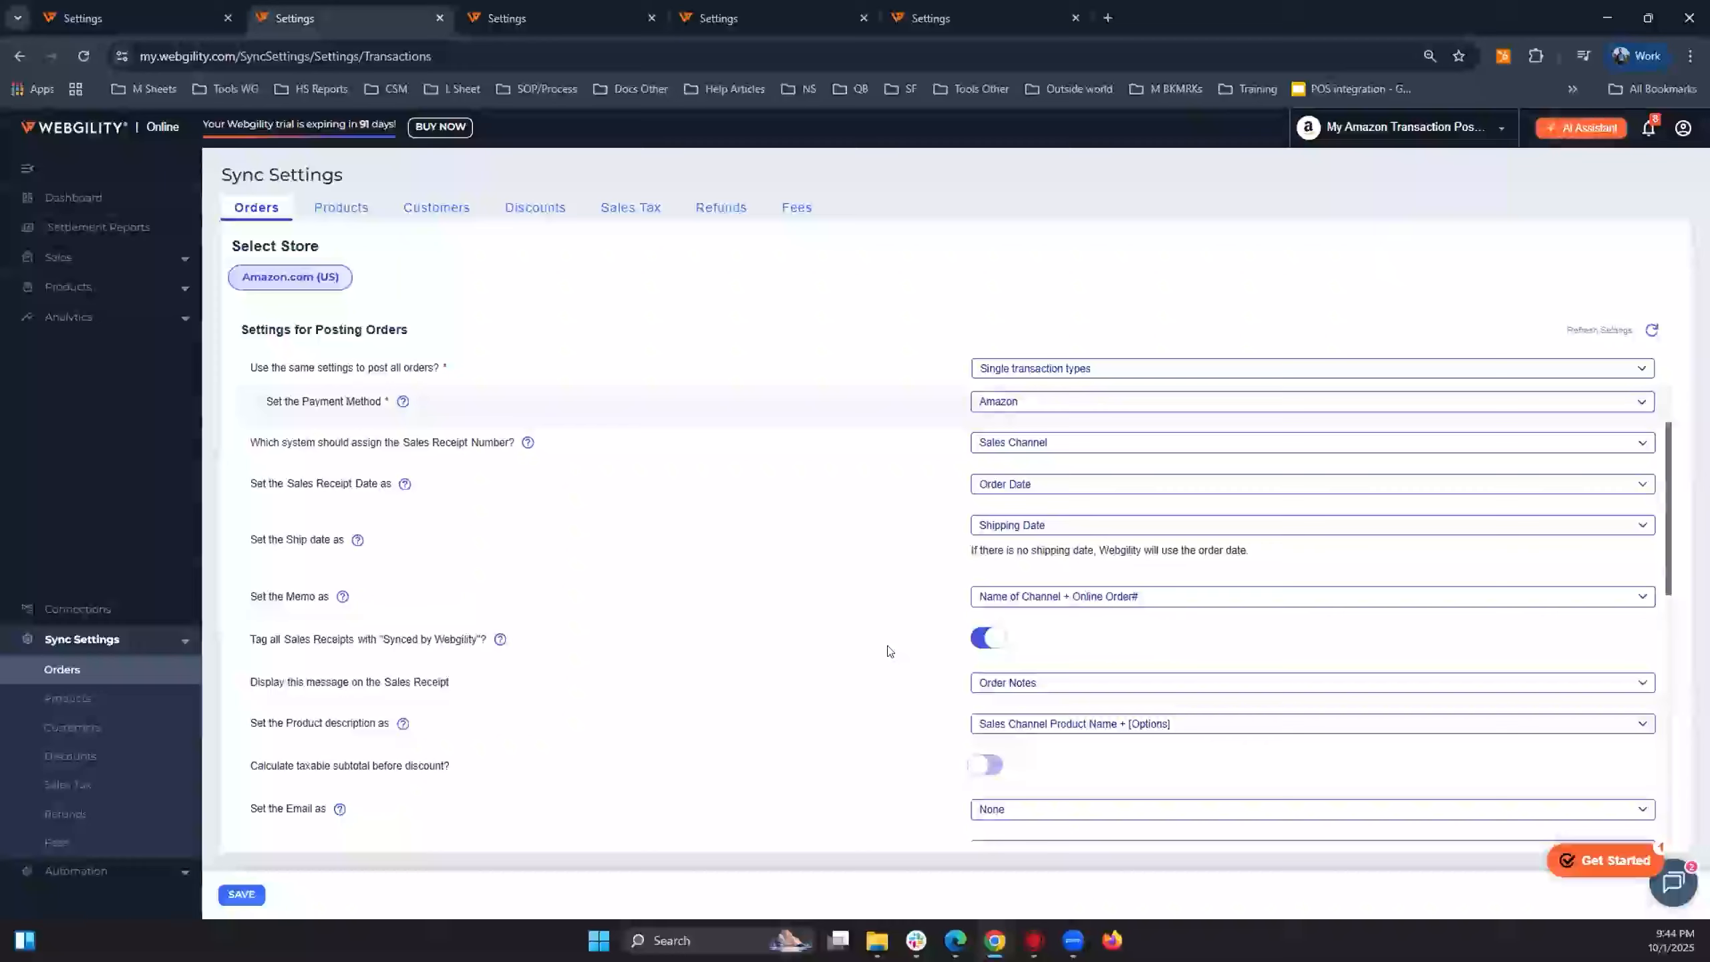
left_click(1049, 682)
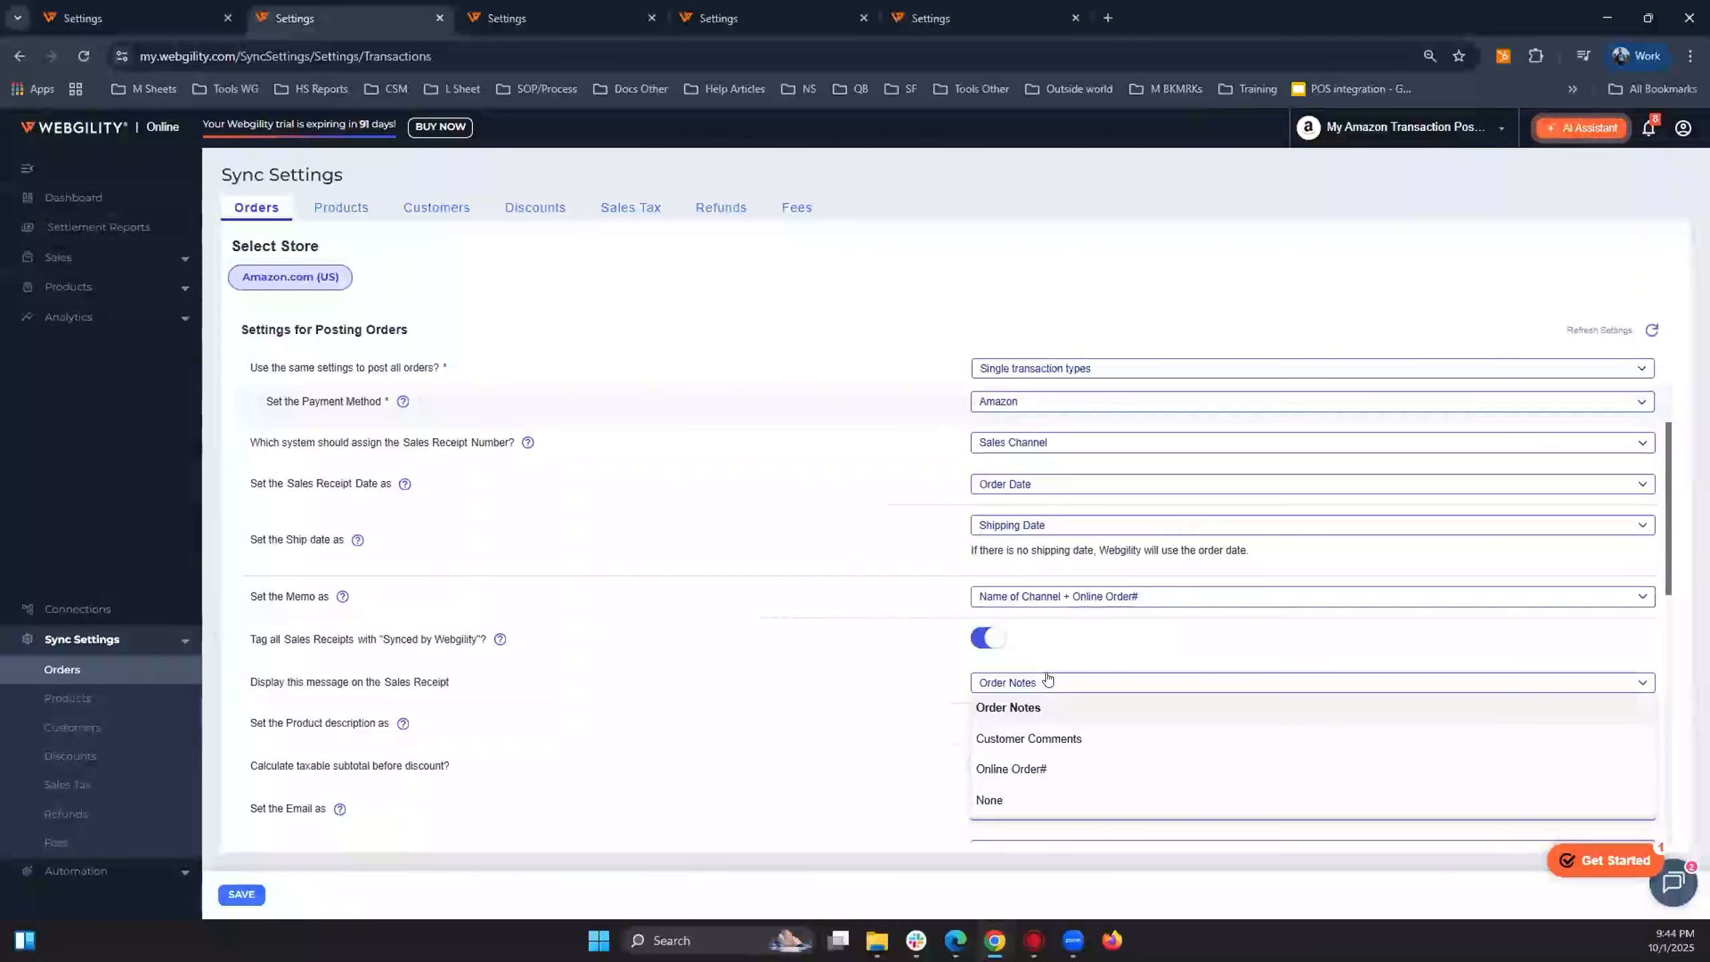
left_click(1077, 606)
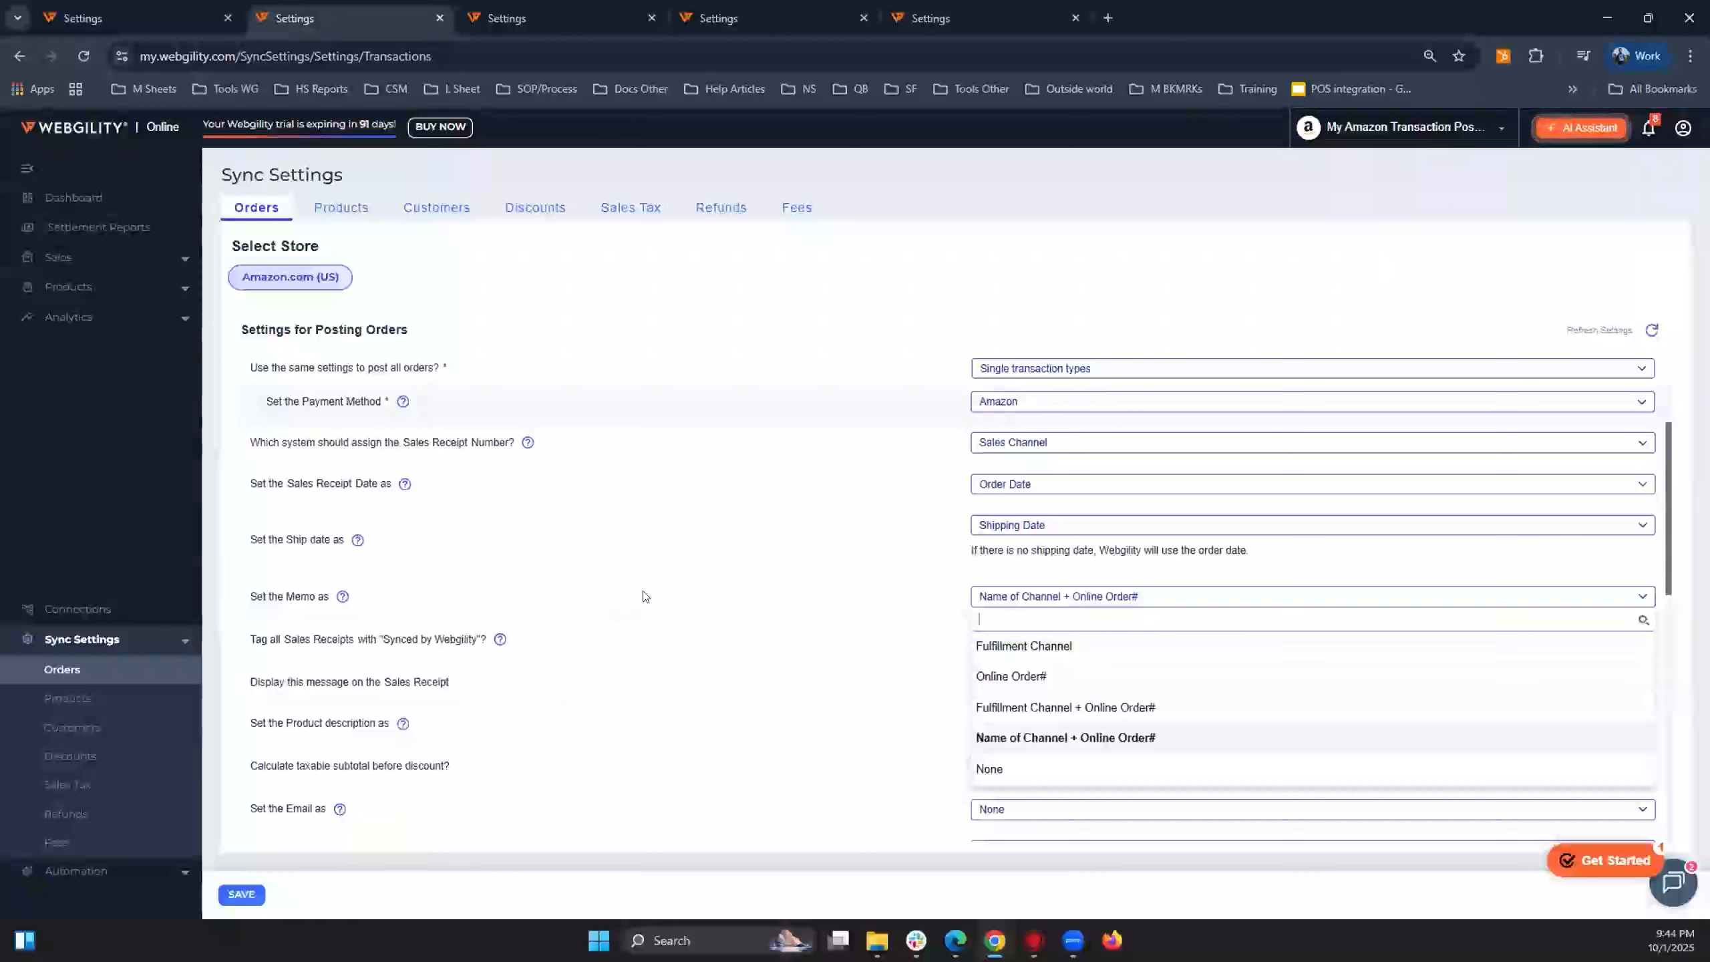
left_click(731, 595)
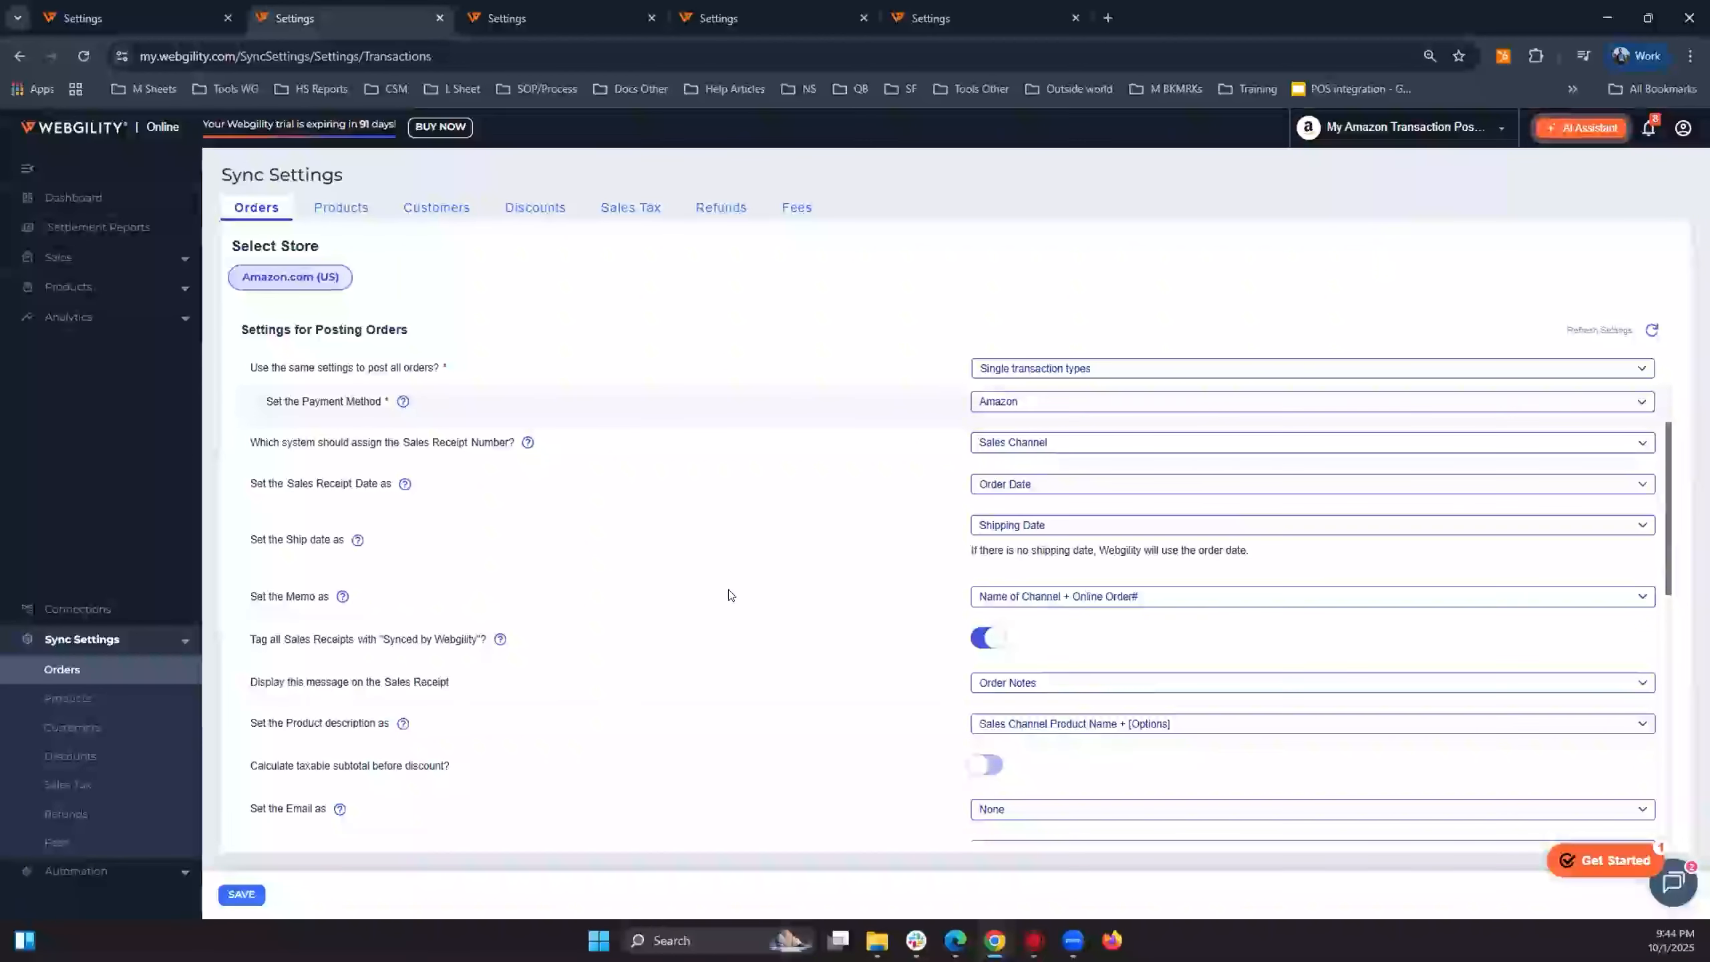
Review the available choices for the product description on posted orders.
scroll(733, 599, "down", 1)
scroll(733, 605, "down", 1)
left_click_drag(286, 545, 634, 565)
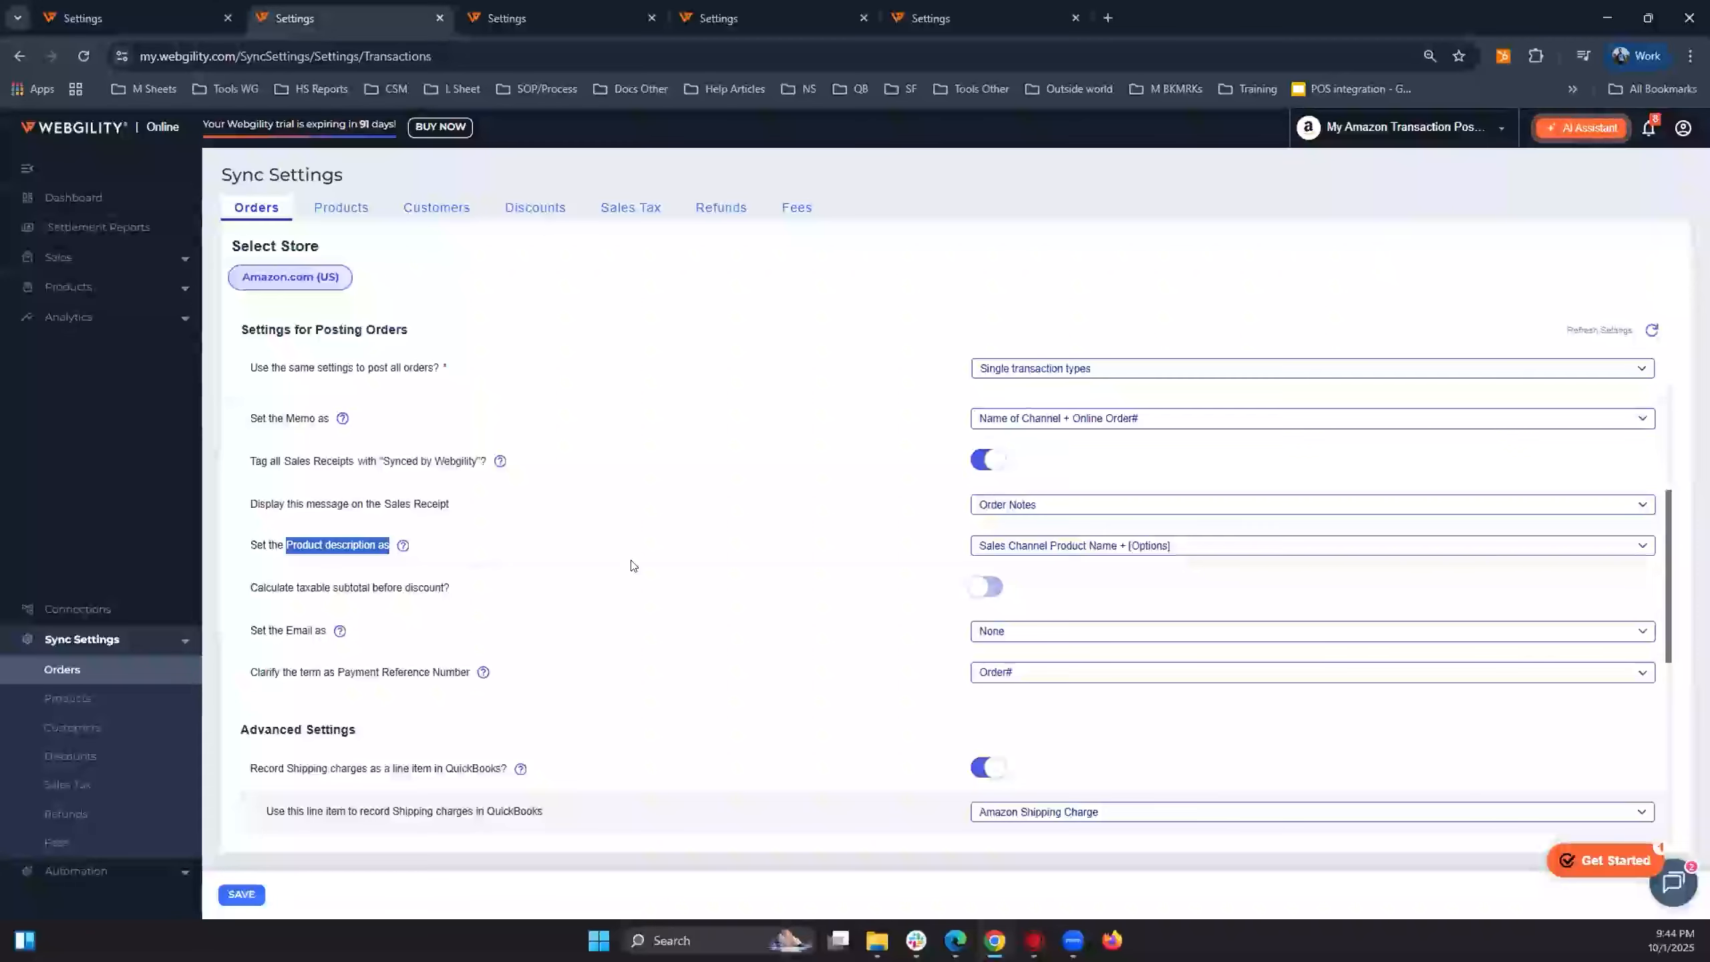
left_click(1046, 551)
left_click(1046, 550)
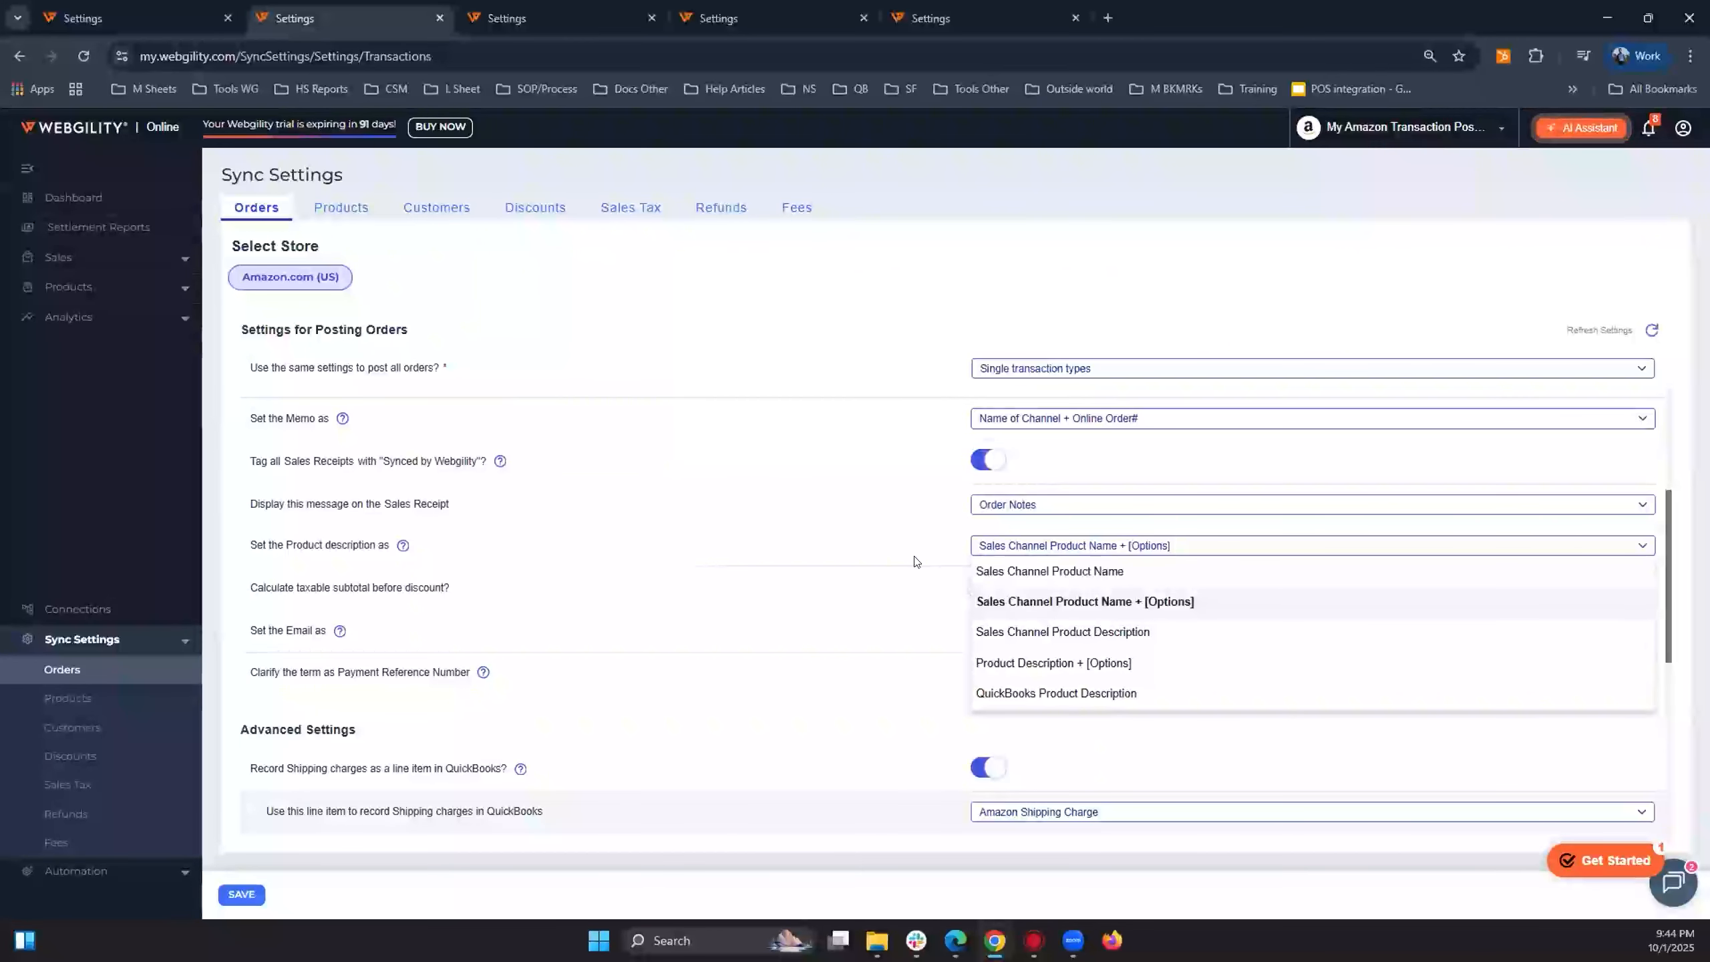
left_click(862, 565)
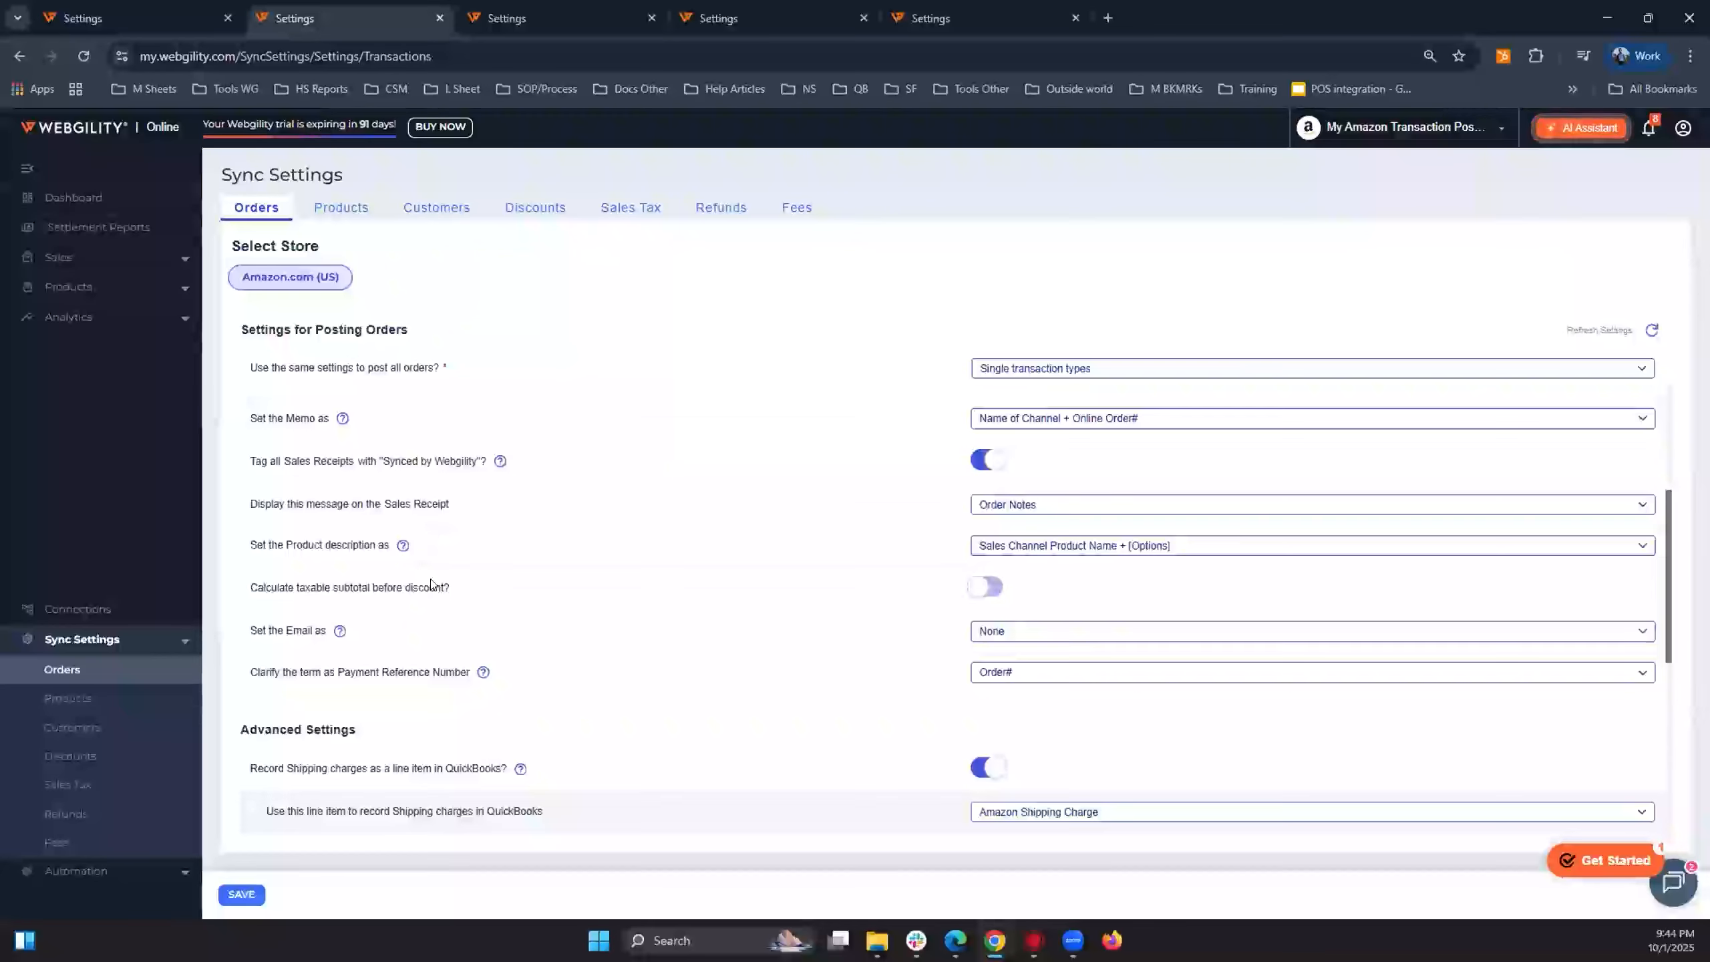
Check the email choices for posted orders and select None.
scroll(277, 542, "down", 1)
left_click_drag(276, 542, 561, 561)
left_click(563, 561)
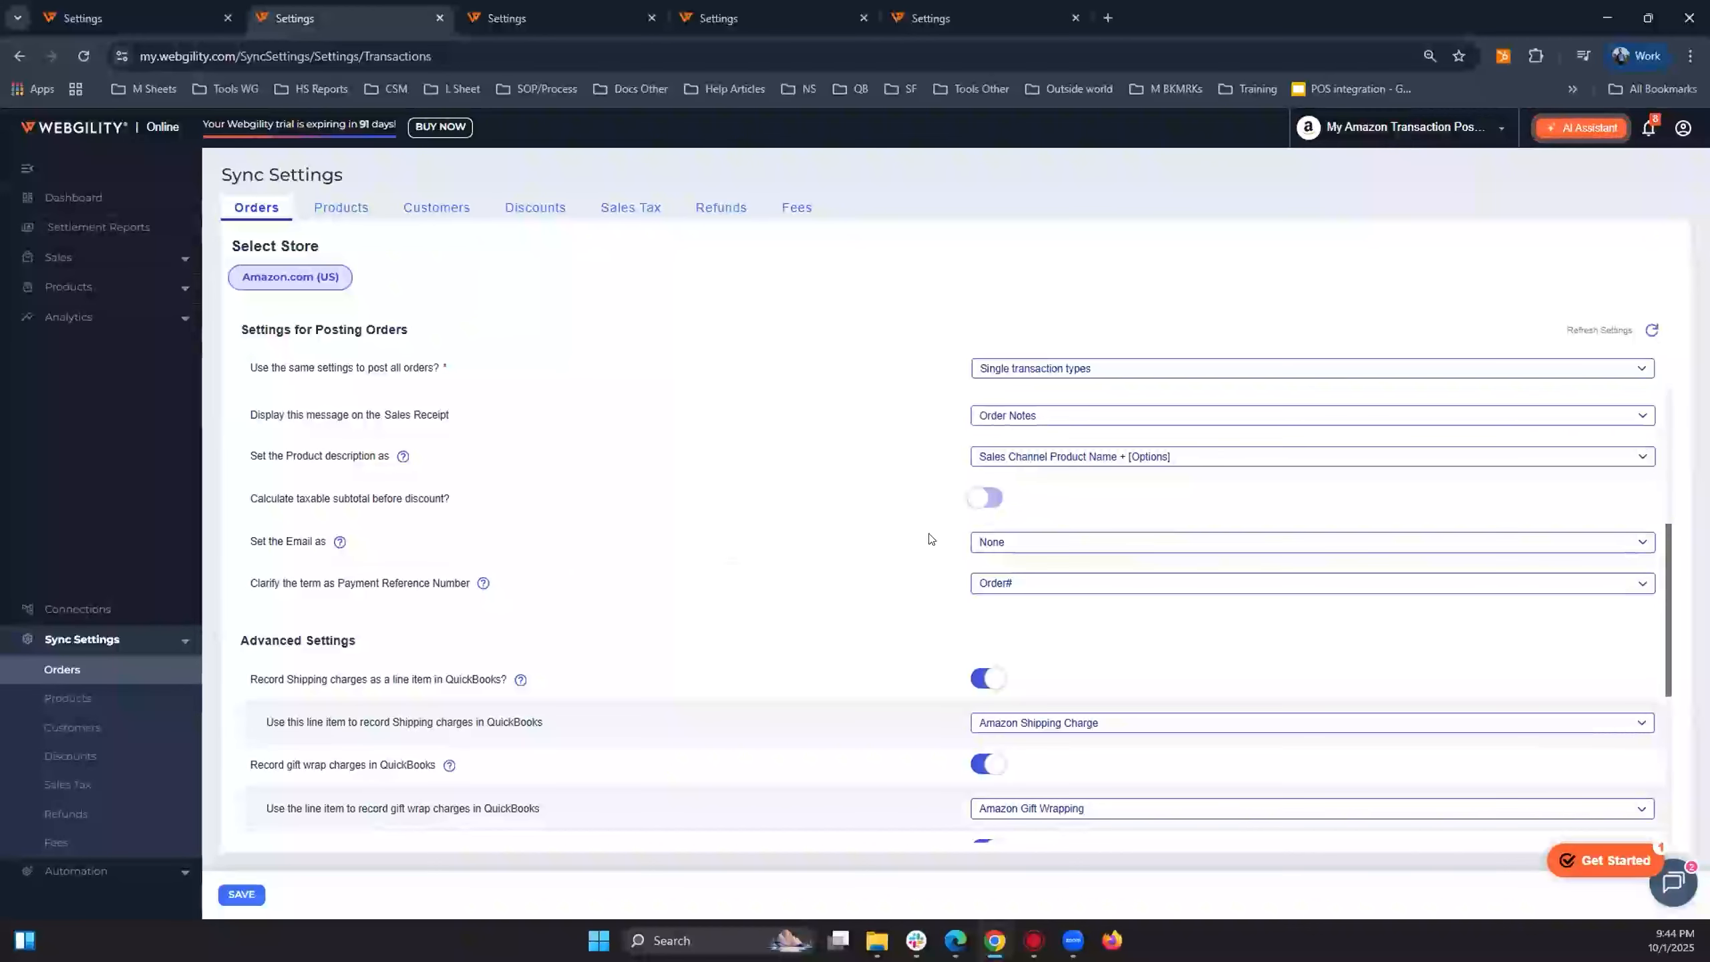
left_click(1010, 540)
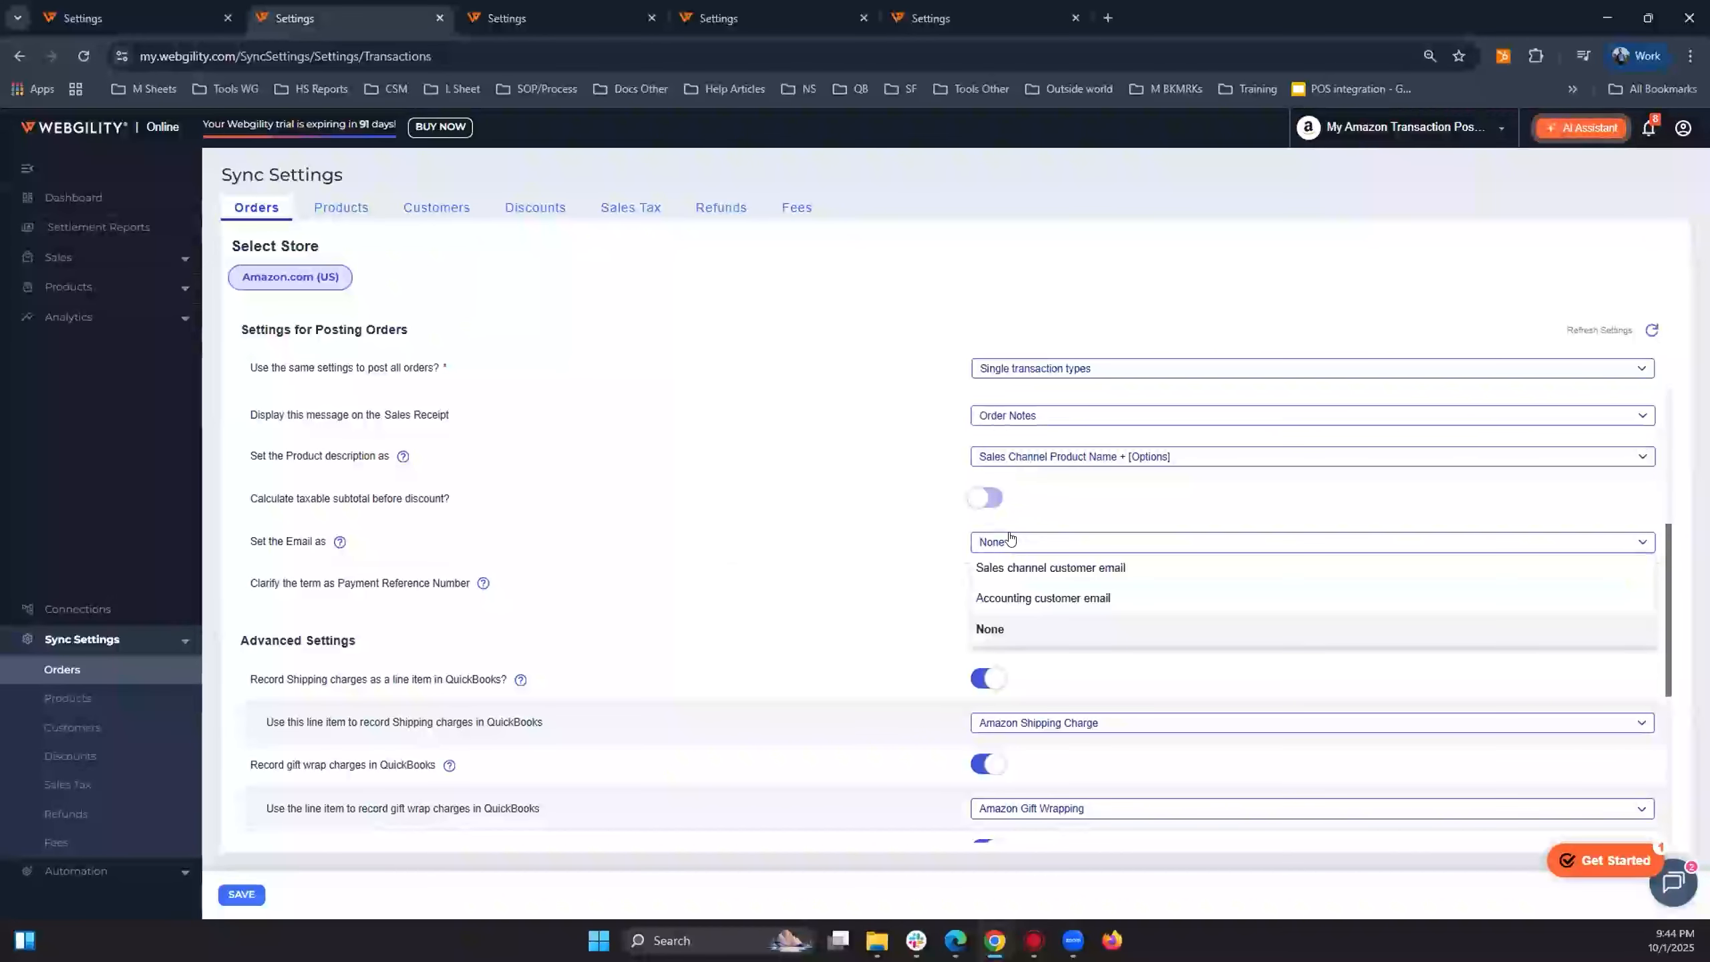
left_click(991, 626)
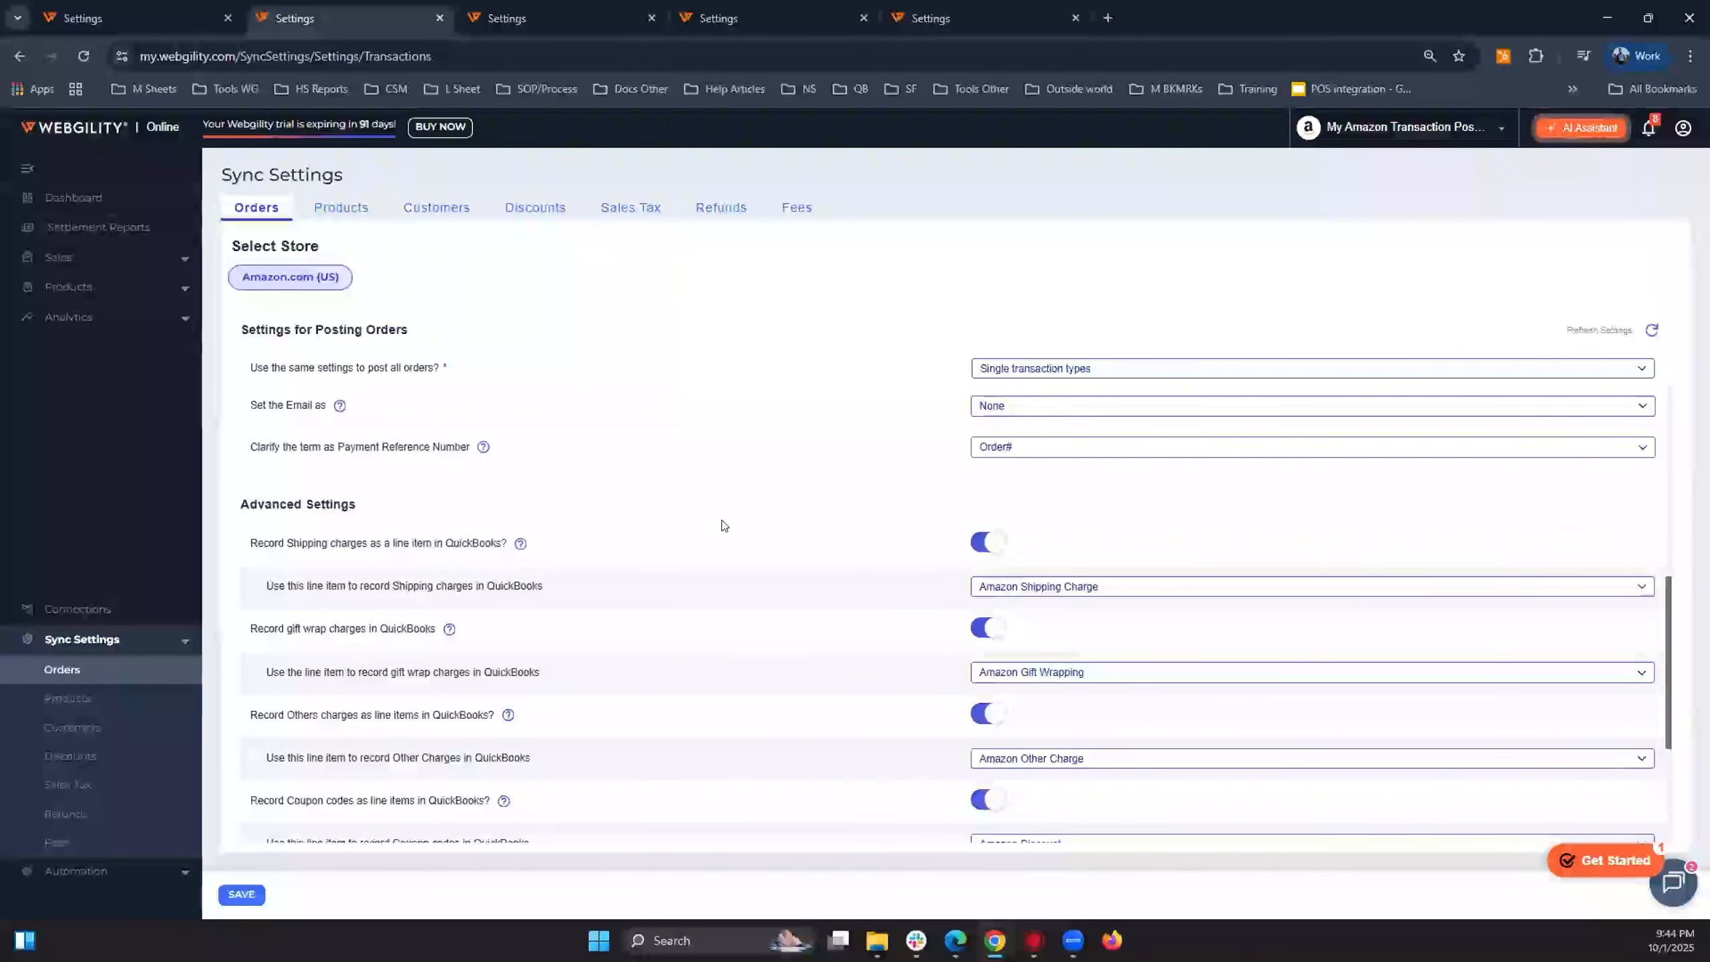
Review the advanced order settings that record shipping, gift wrap, other charges and coupon codes as line items in QuickBooks.
left_click_drag(266, 498, 455, 500)
left_click(349, 497)
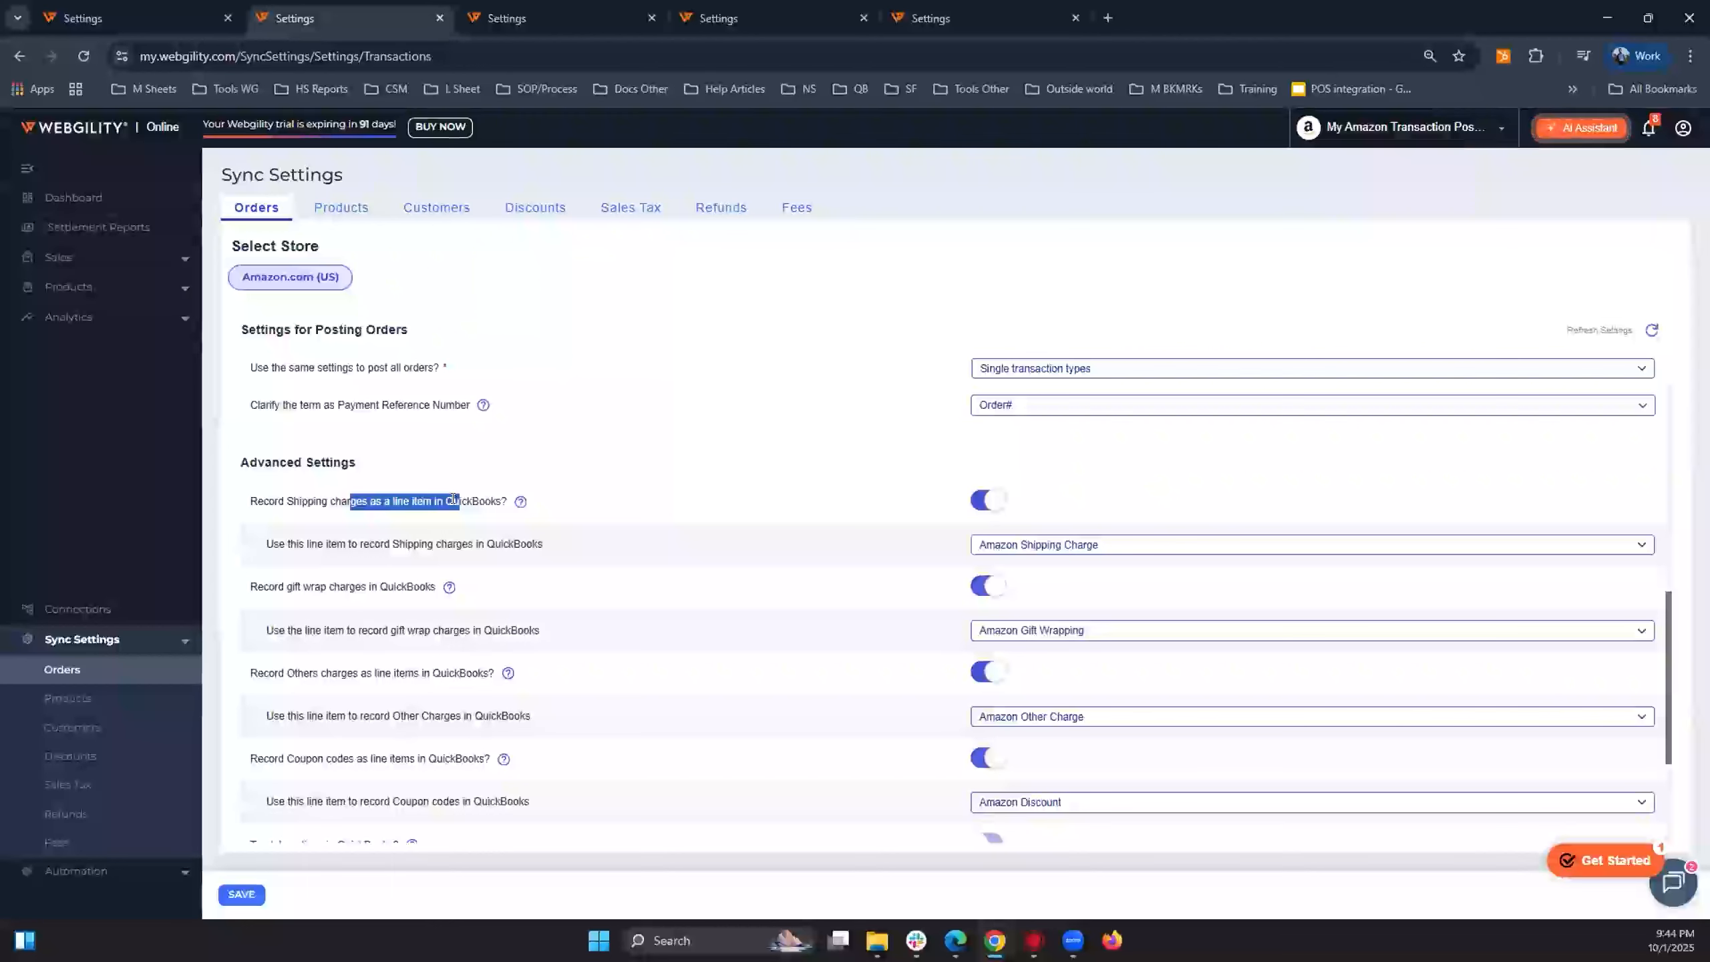
scroll(680, 592, "down", 1)
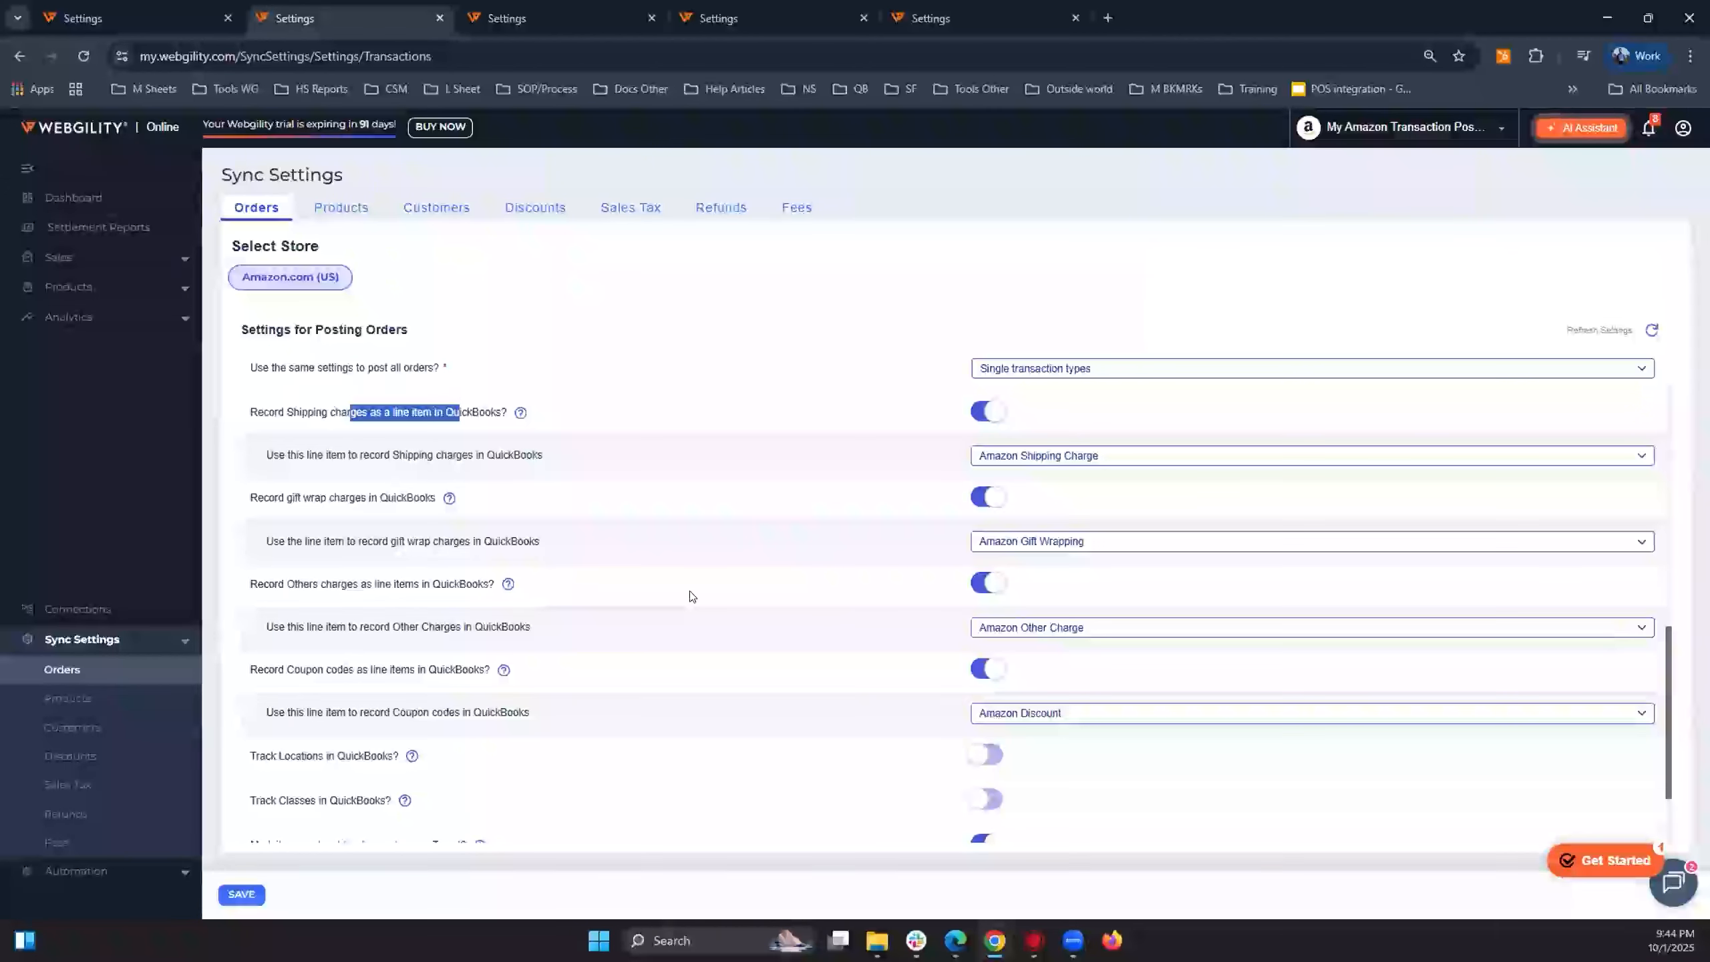
scroll(749, 593, "down", 1)
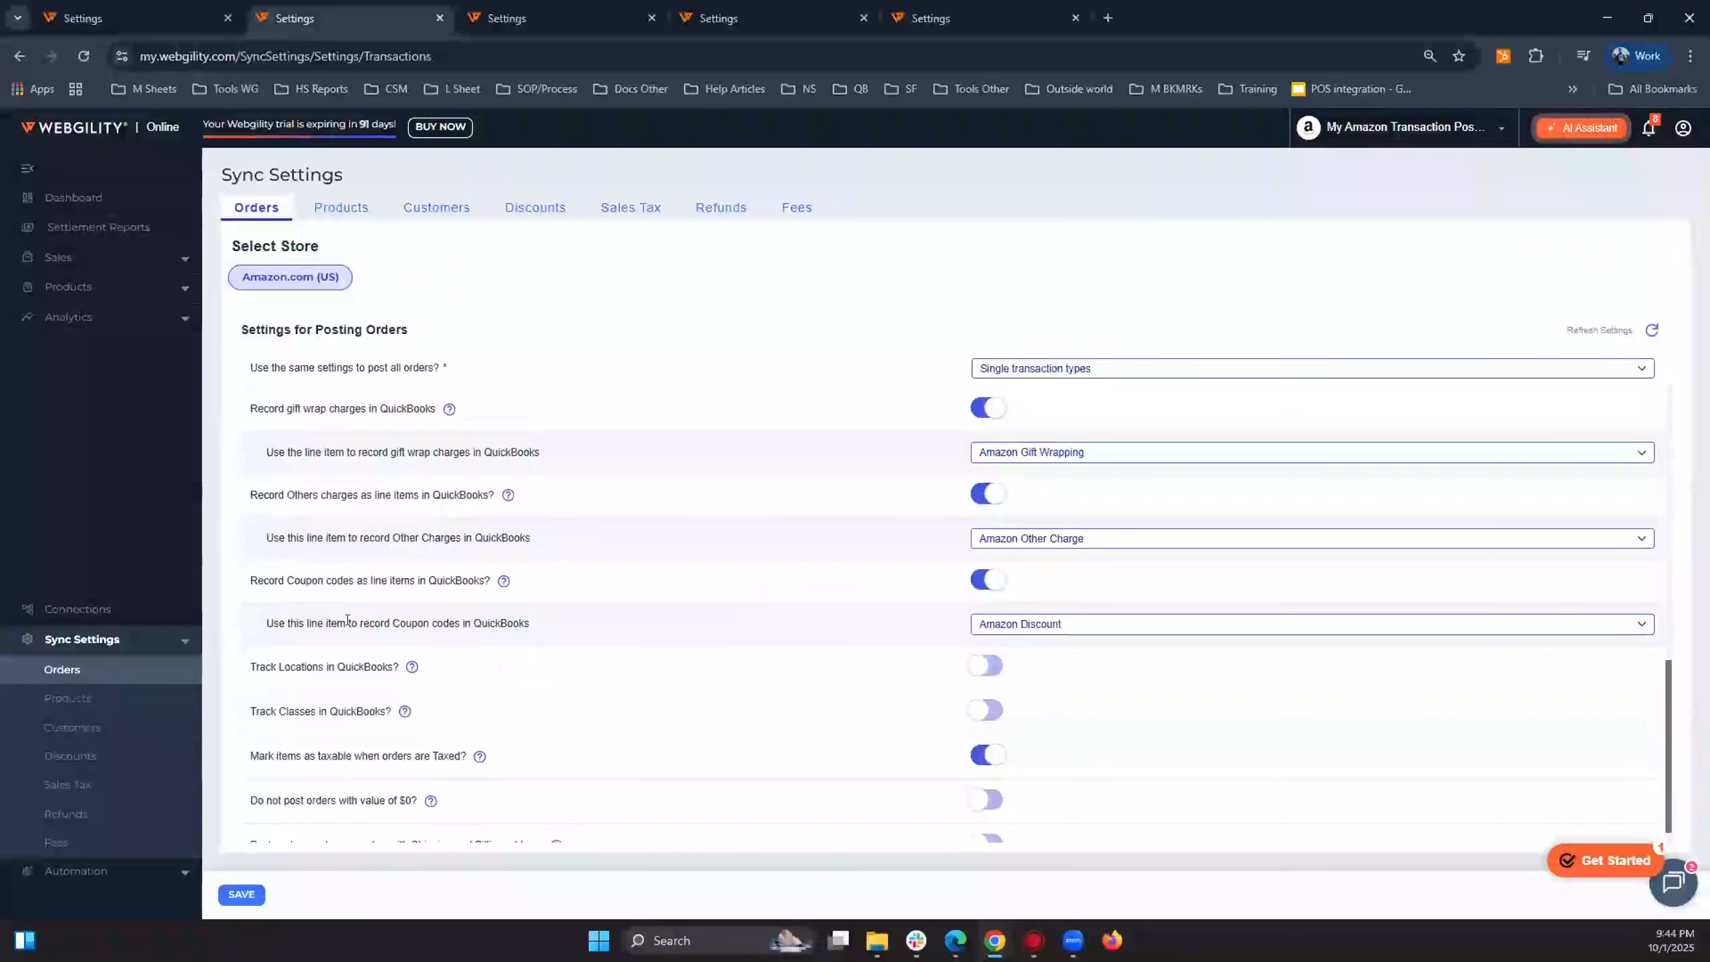
scroll(697, 568, "up", 3)
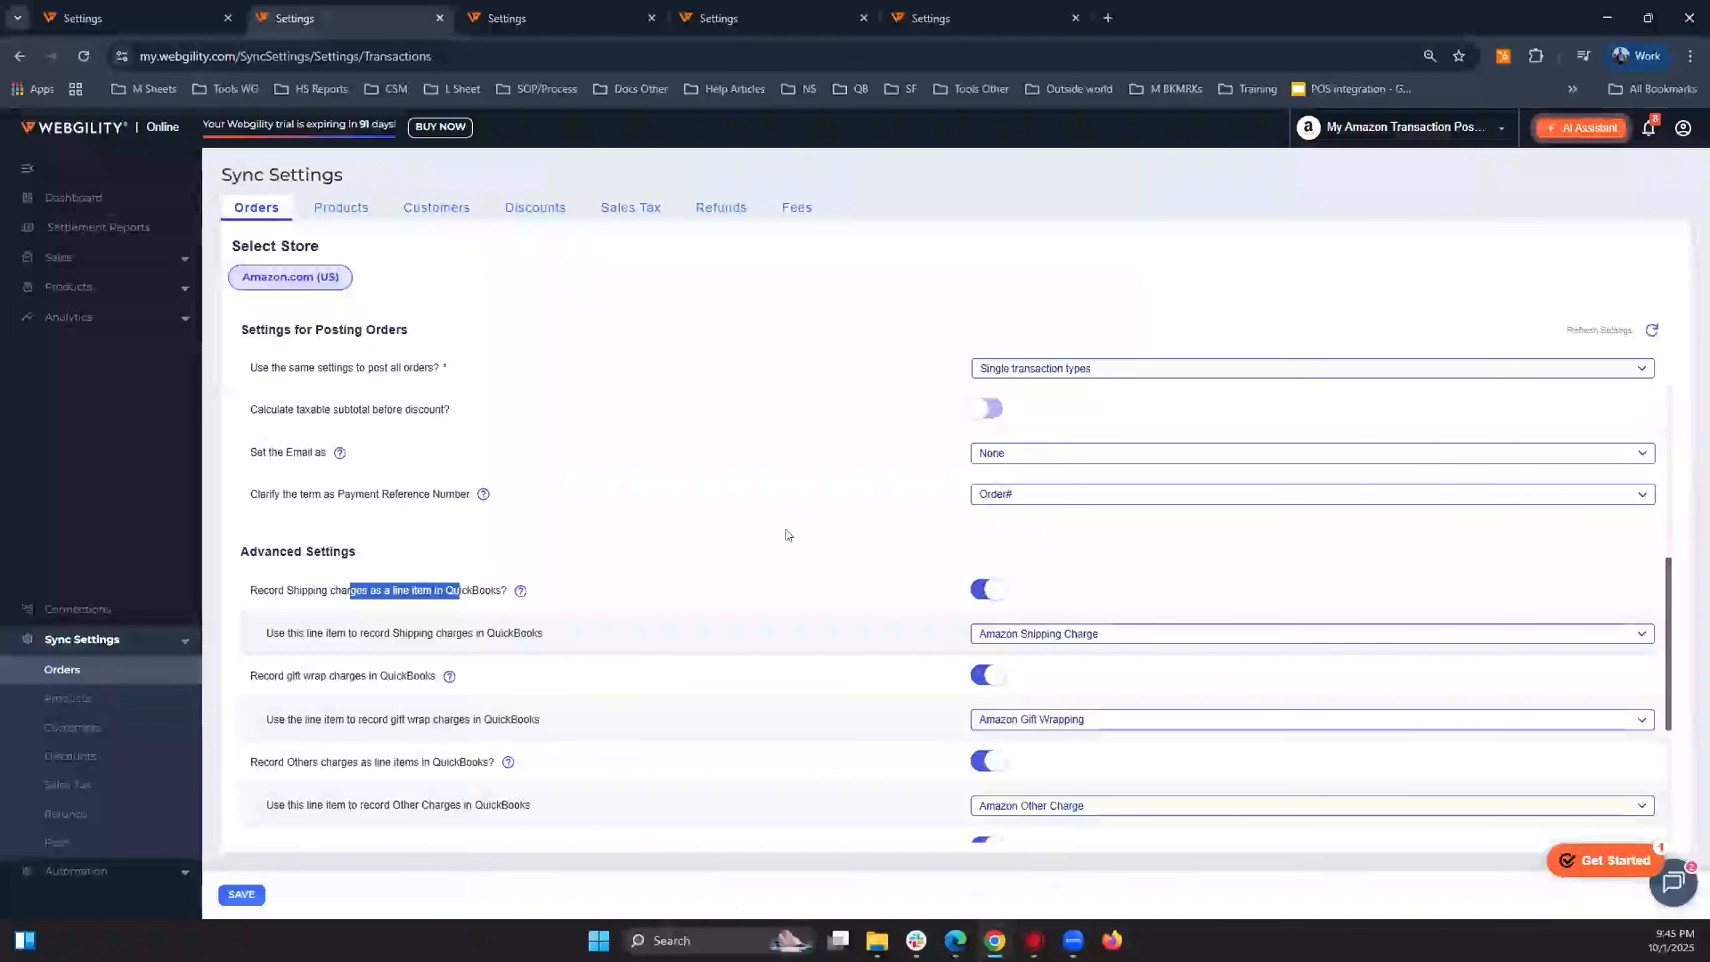
scroll(786, 535, "down", 4)
scroll(787, 535, "up", 1)
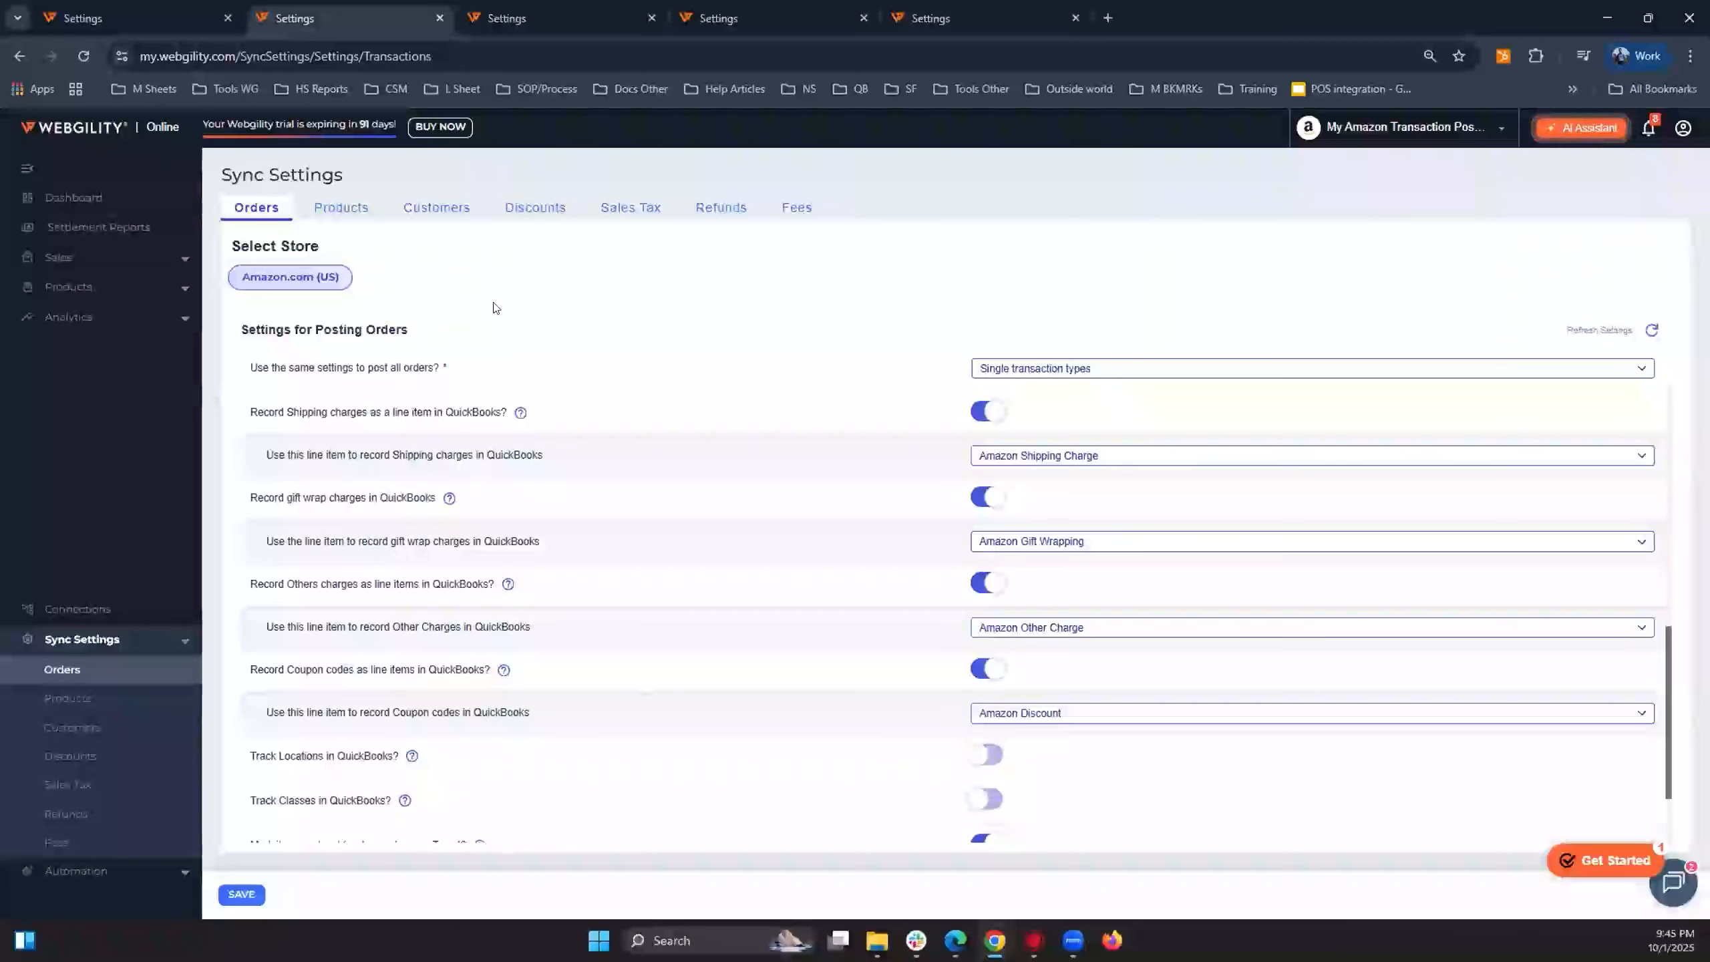
Open the product sync settings and review the available choices for the standard item.
left_click(369, 218)
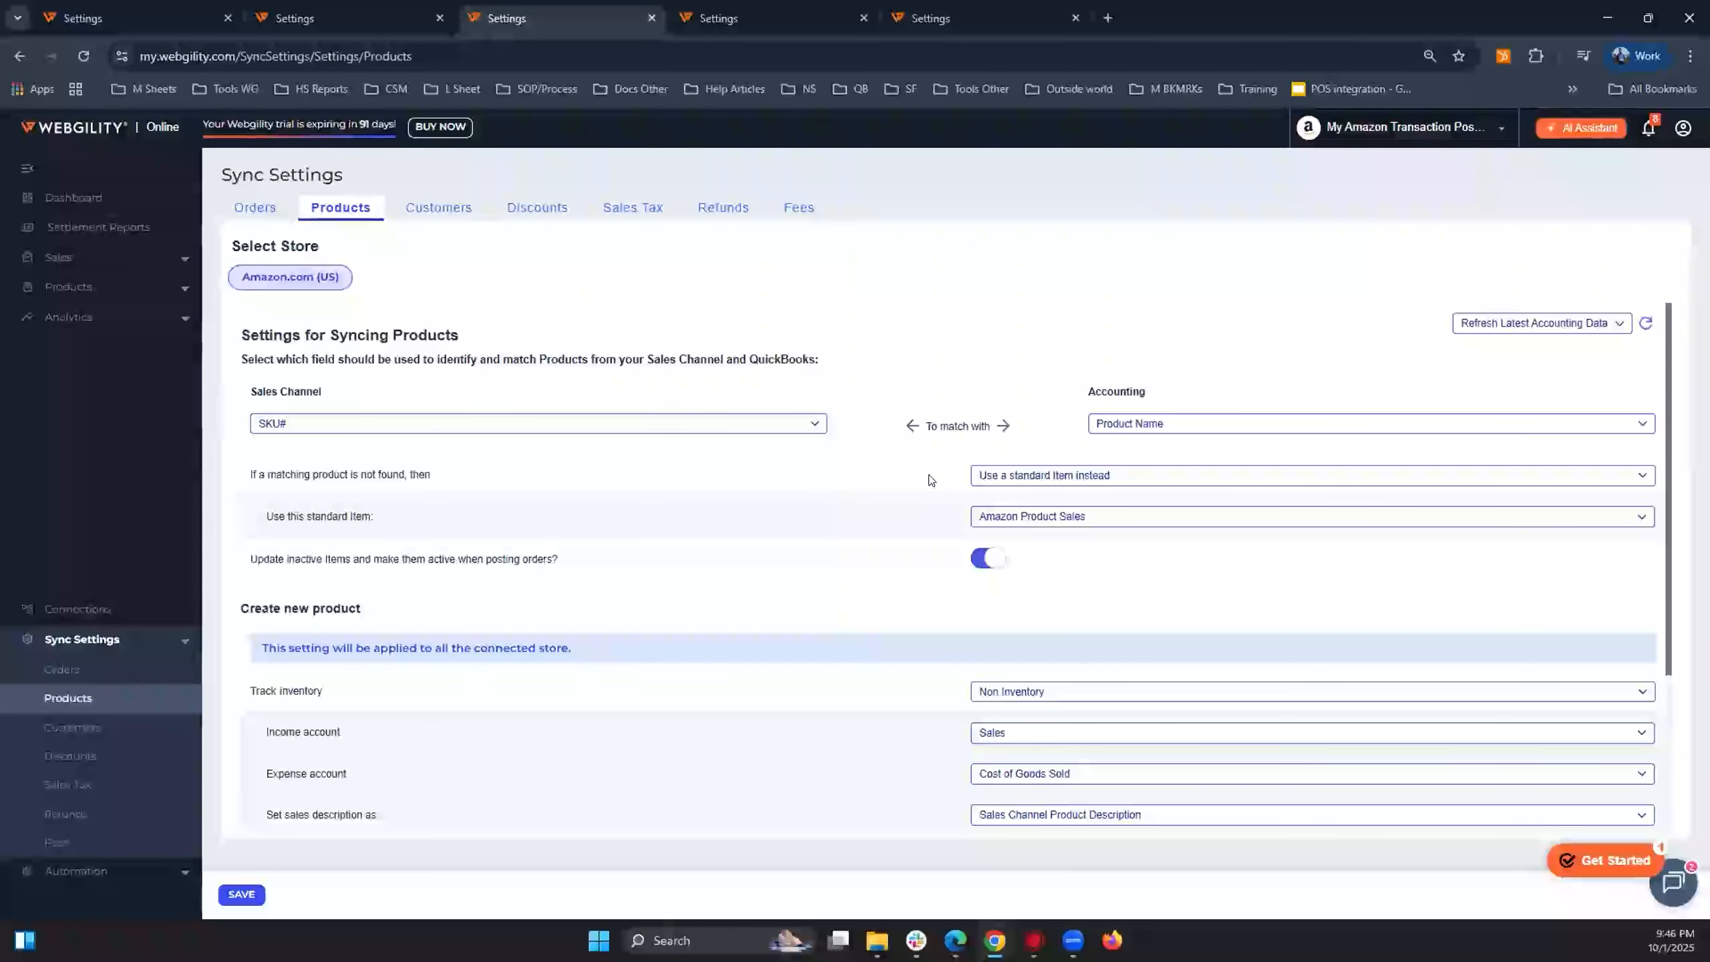
left_click(1079, 514)
left_click(956, 509)
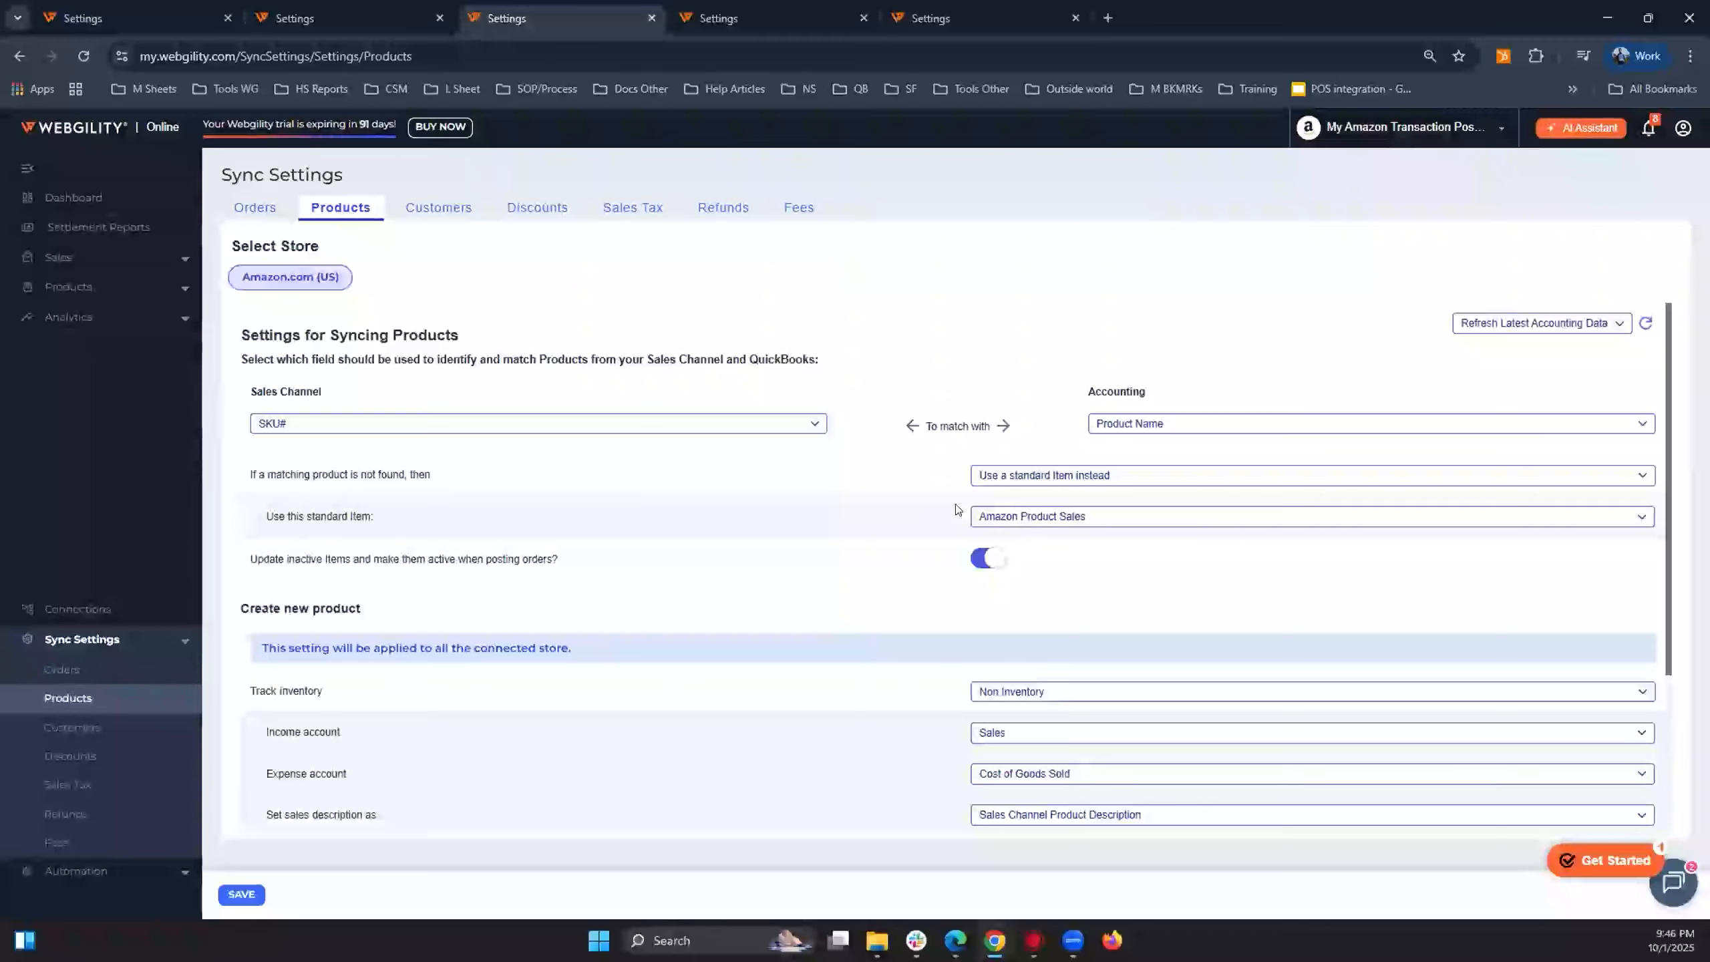
left_click(1137, 516)
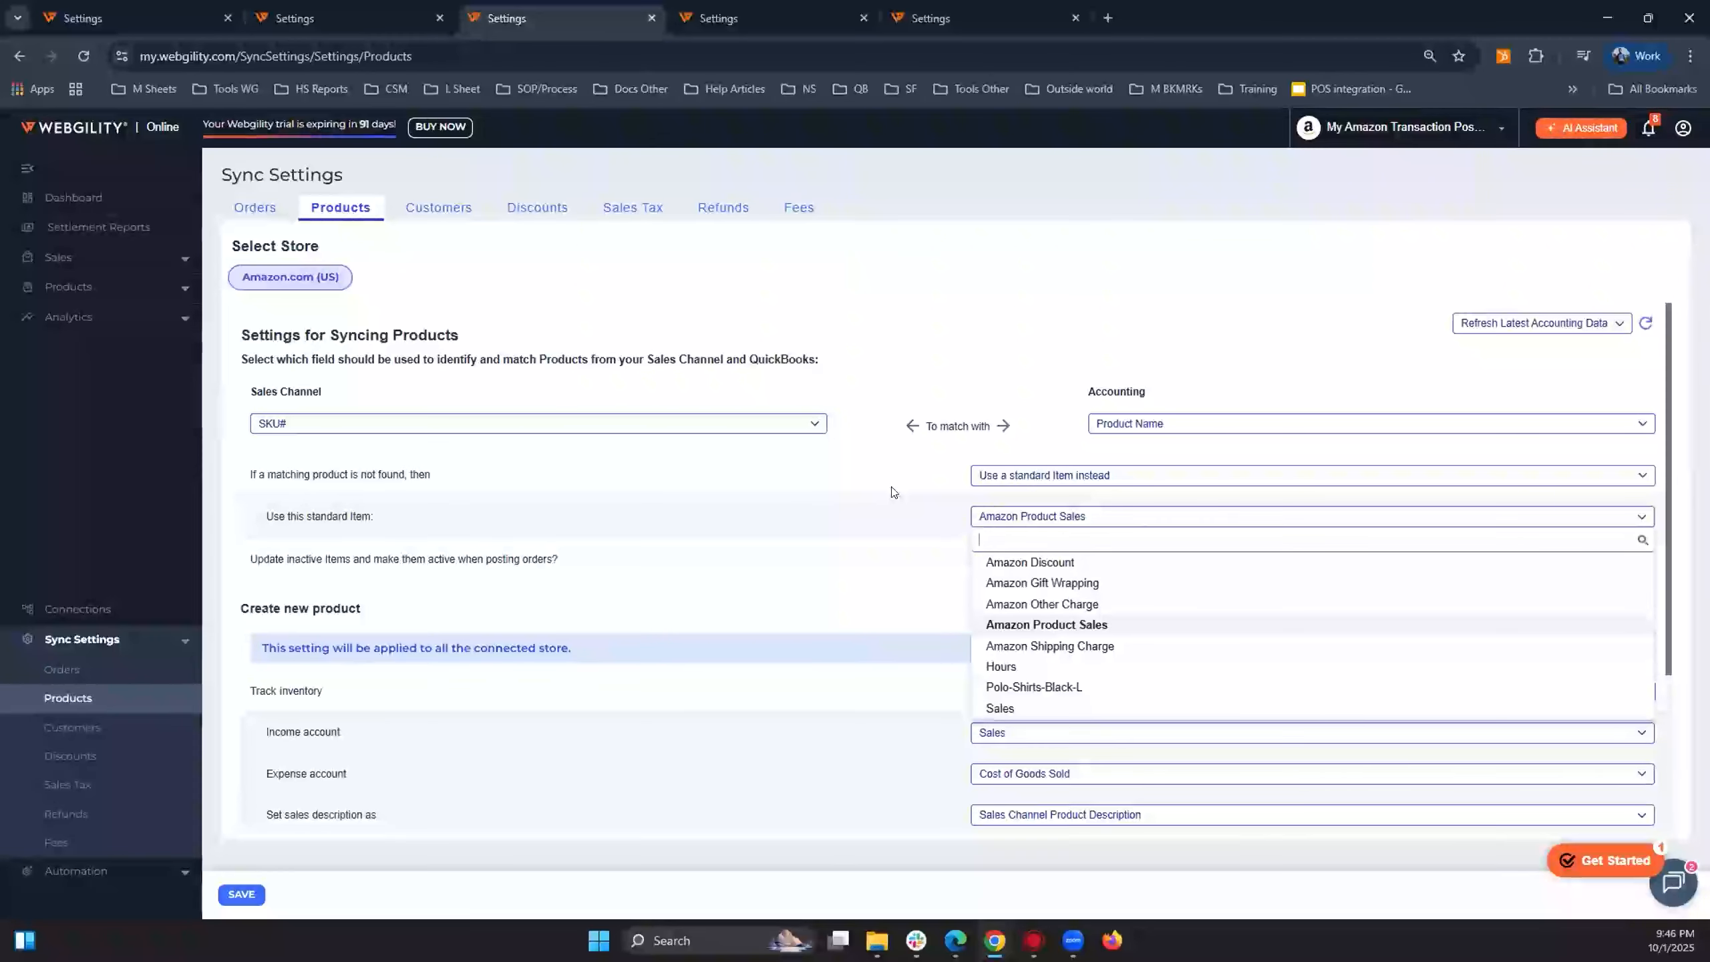
left_click(1045, 494)
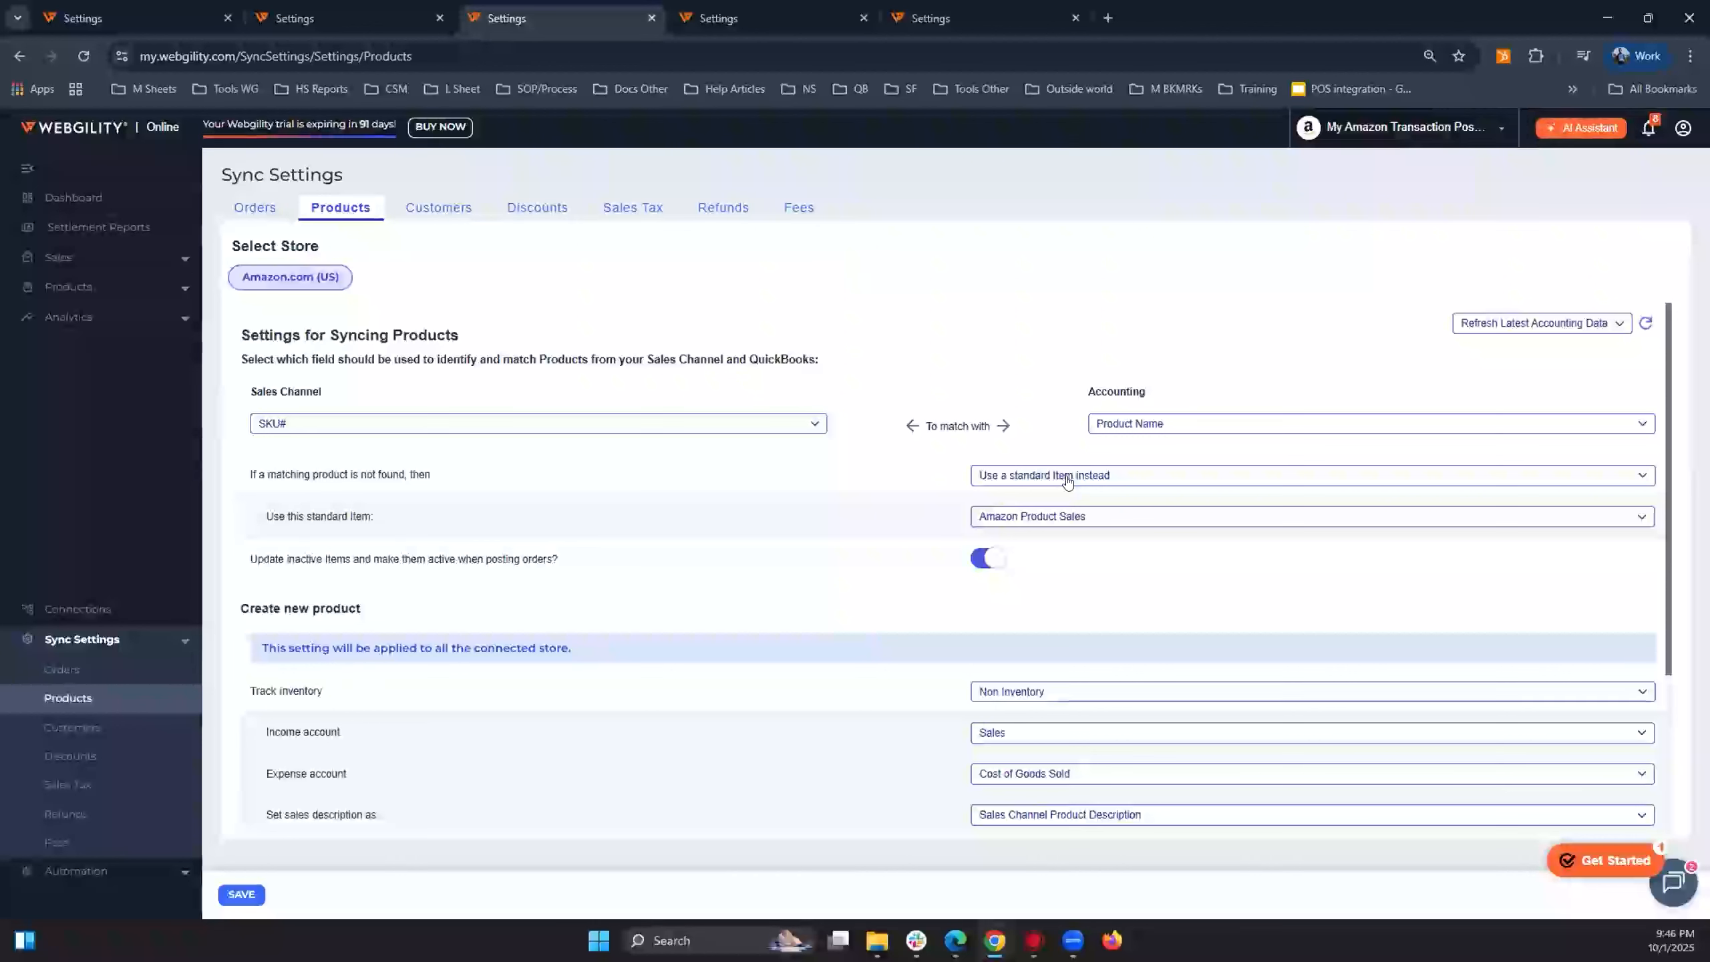
Review the available choices for what happens when no matching product is found.
left_click(1067, 479)
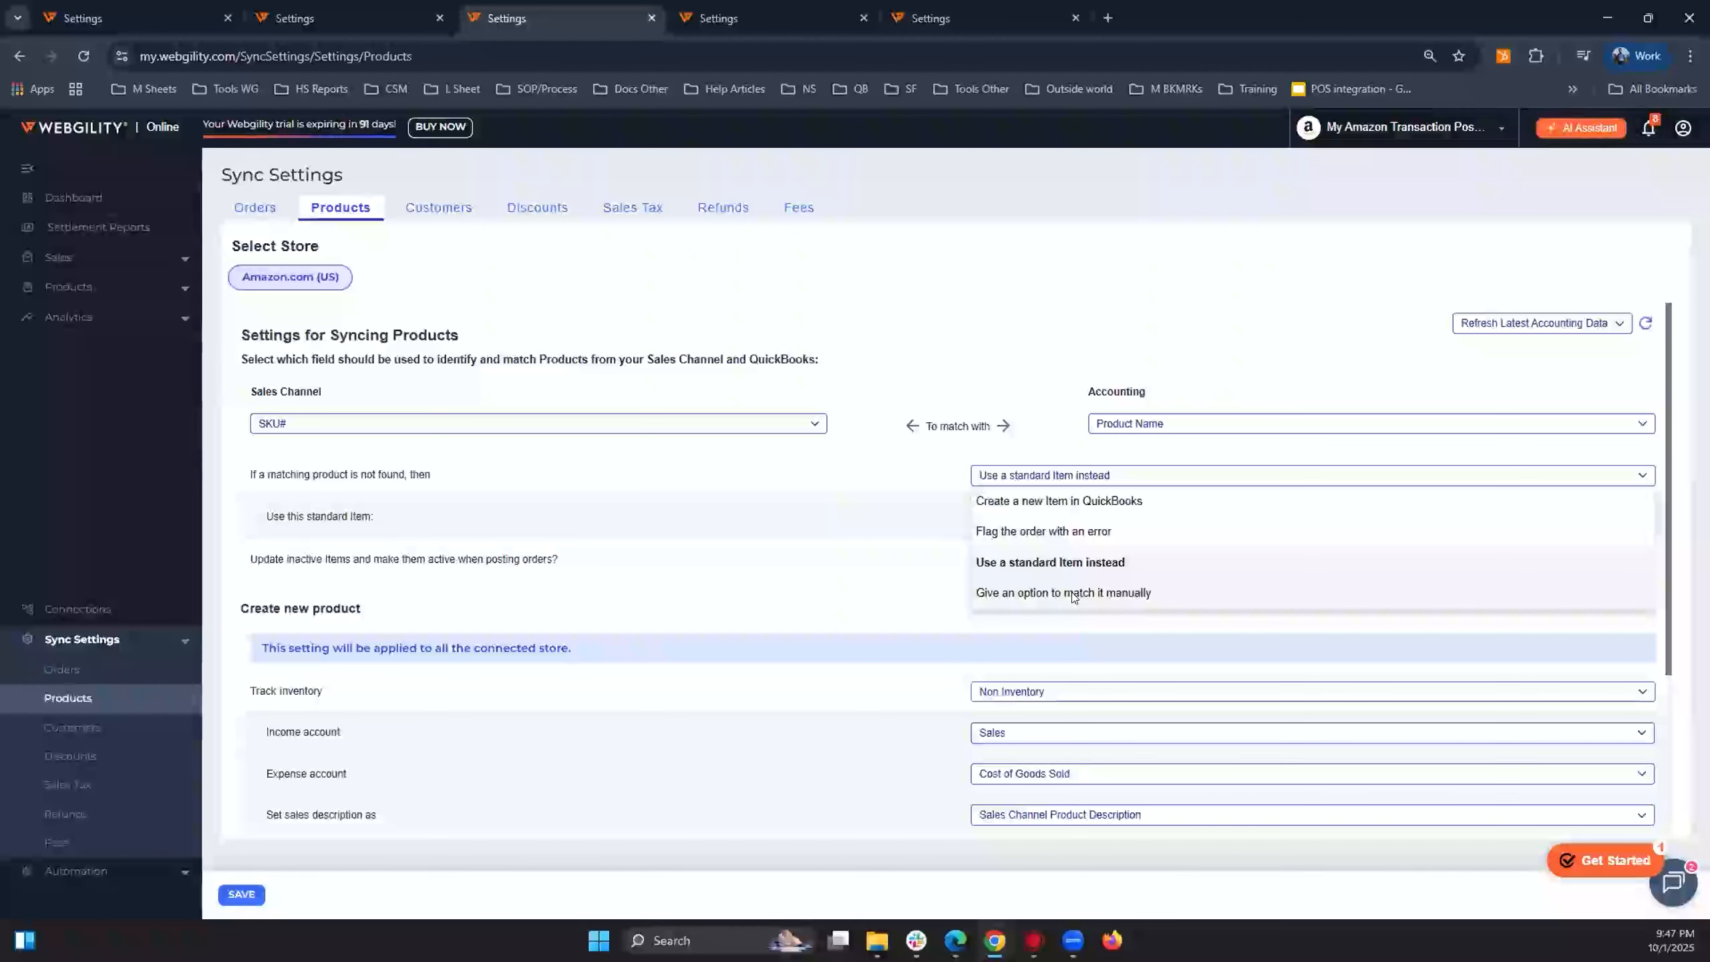
left_click(862, 539)
scroll(605, 295, "down", 1)
Open the customer sync settings and try the Create New option for customers that are not found.
left_click(449, 210)
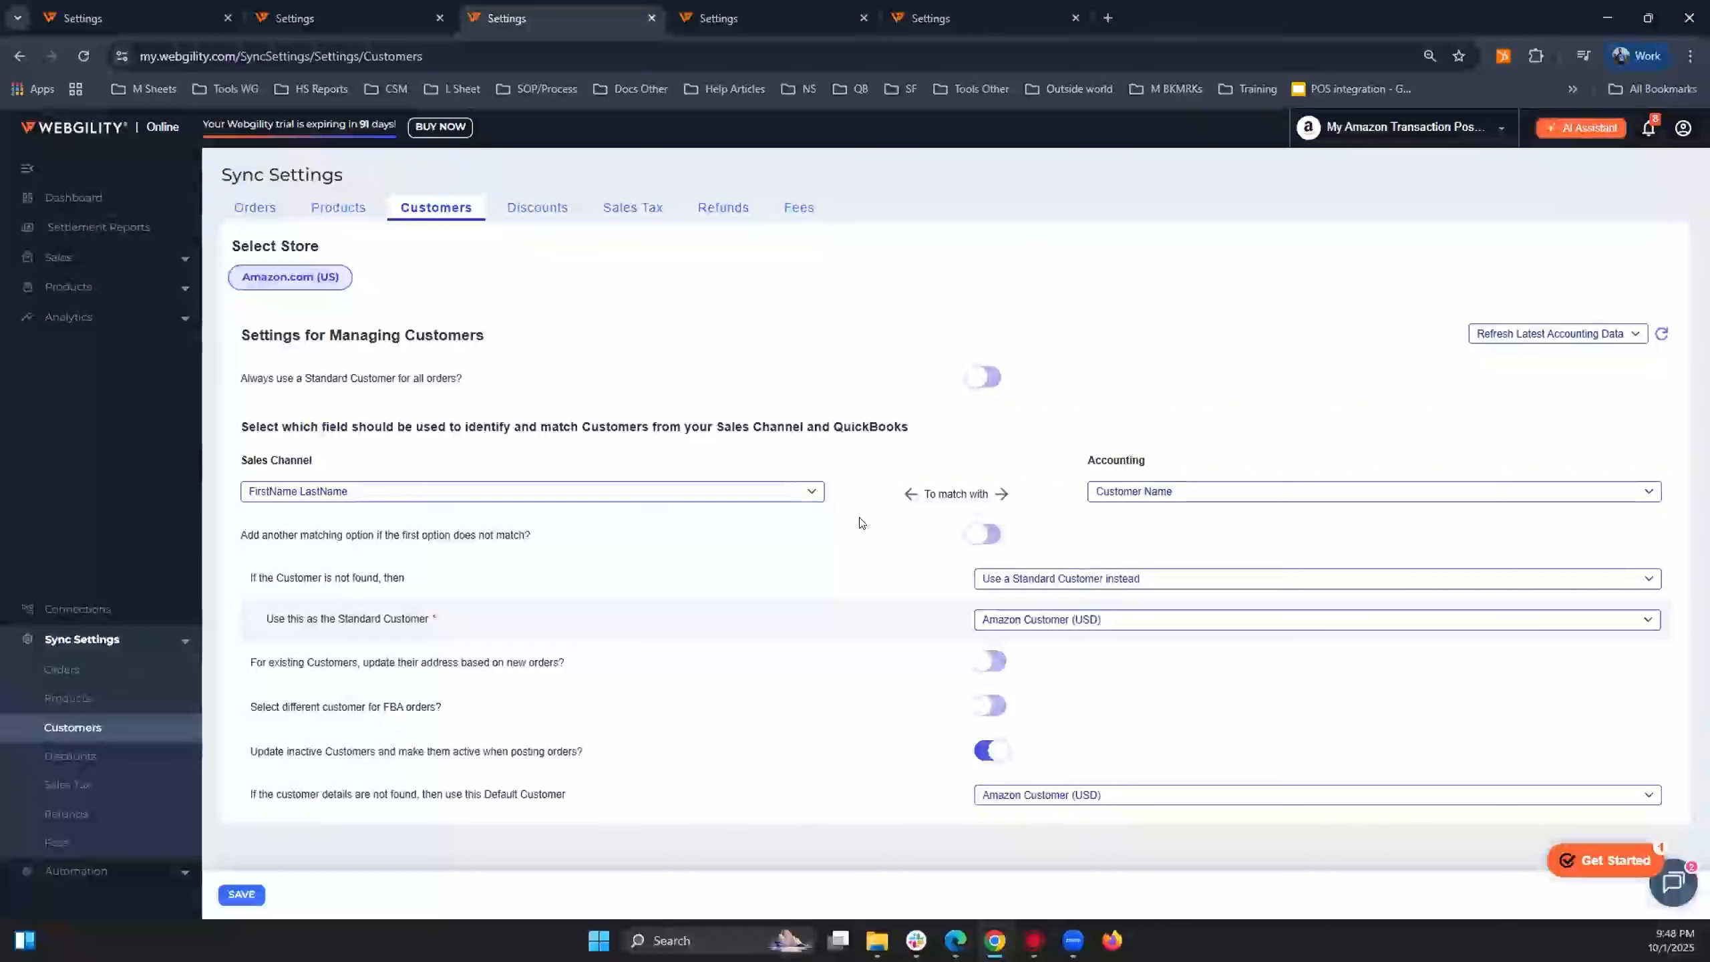
left_click(1027, 580)
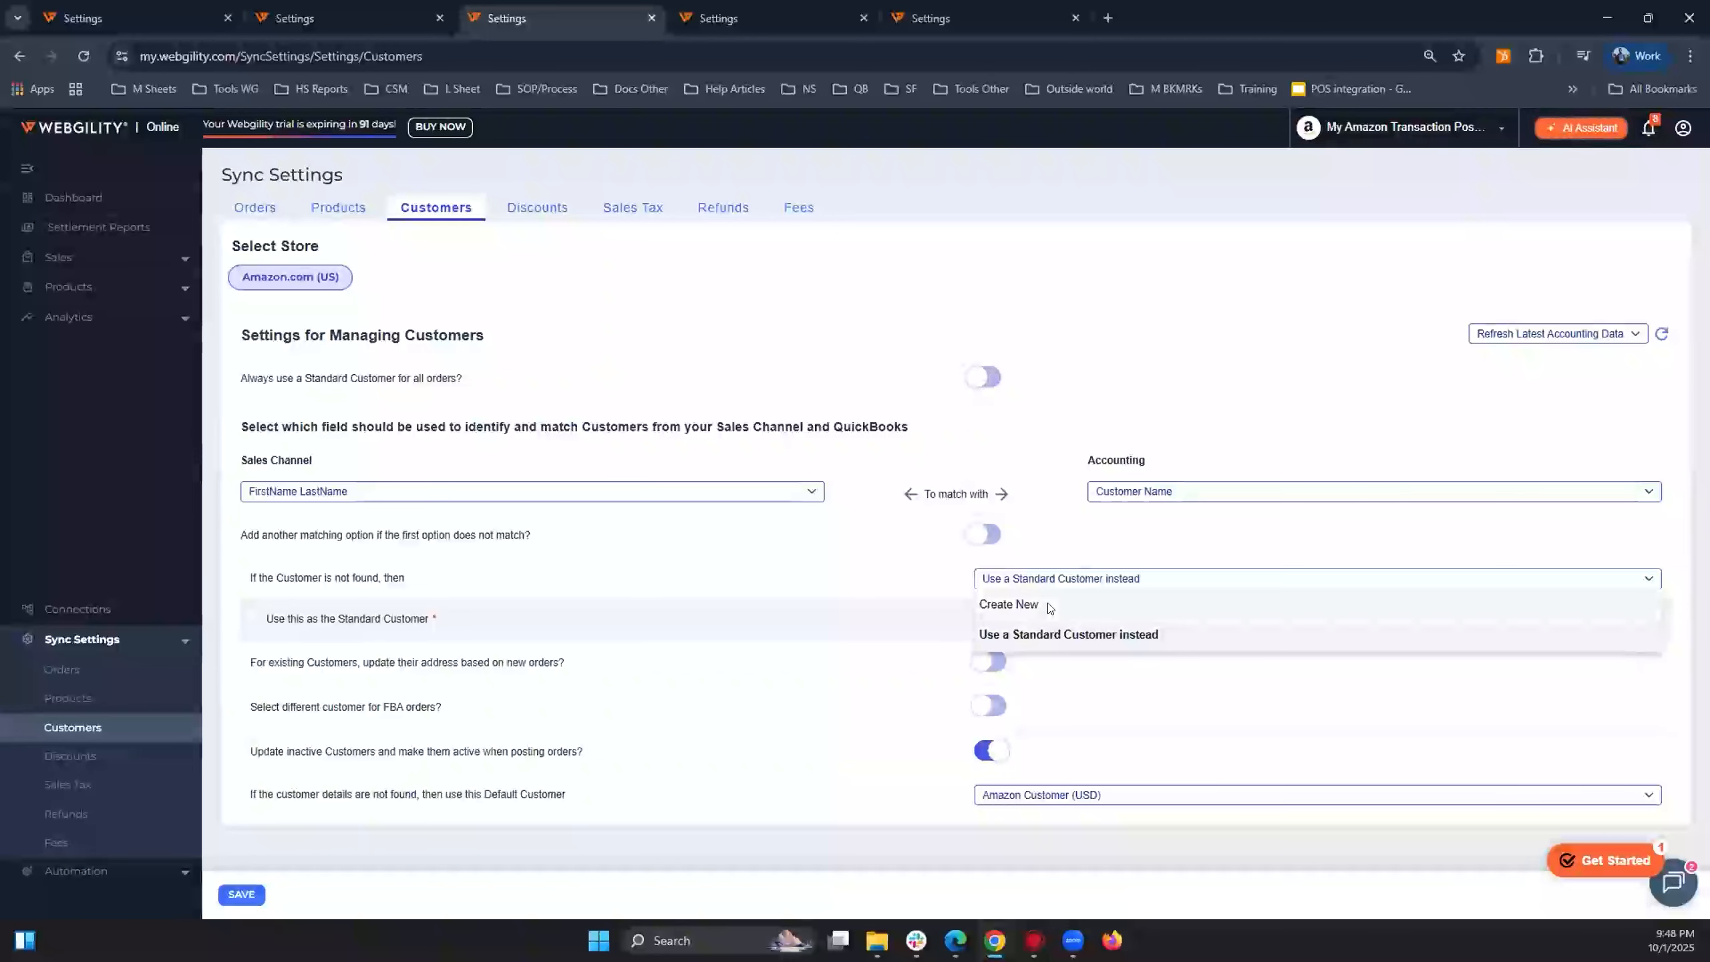
left_click(1048, 606)
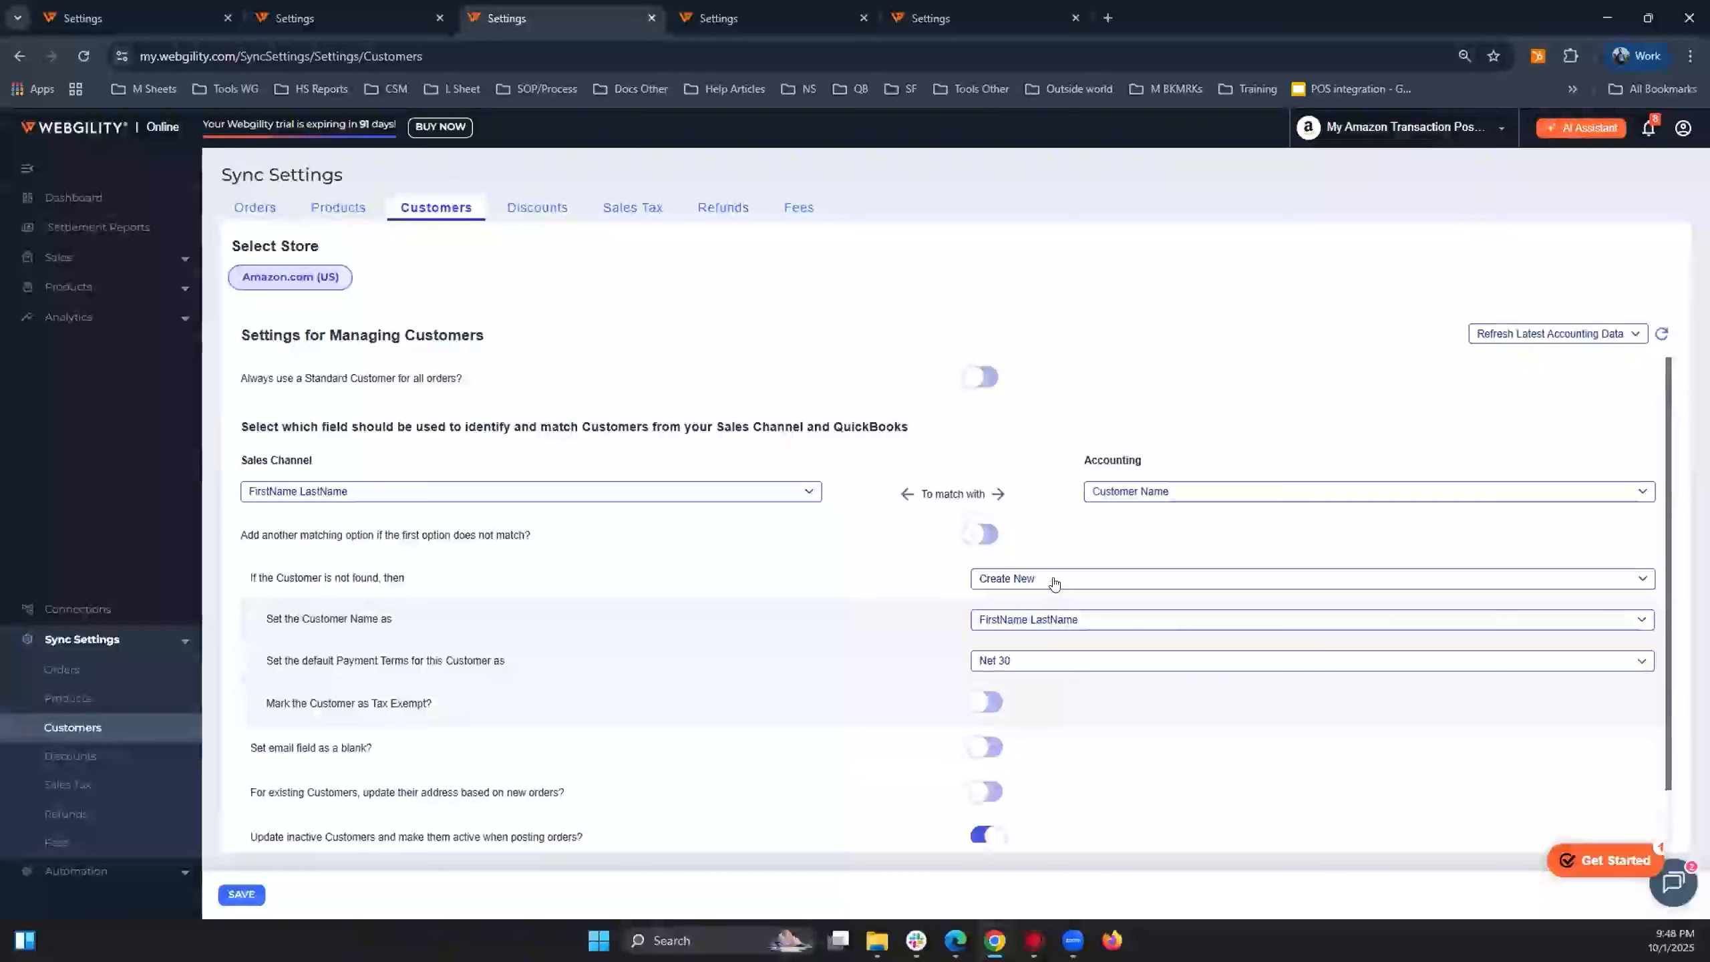
In the customer sync settings, choose Use a Standard Customer instead for customers not found, check the standard customer field, and save.
left_click(1054, 584)
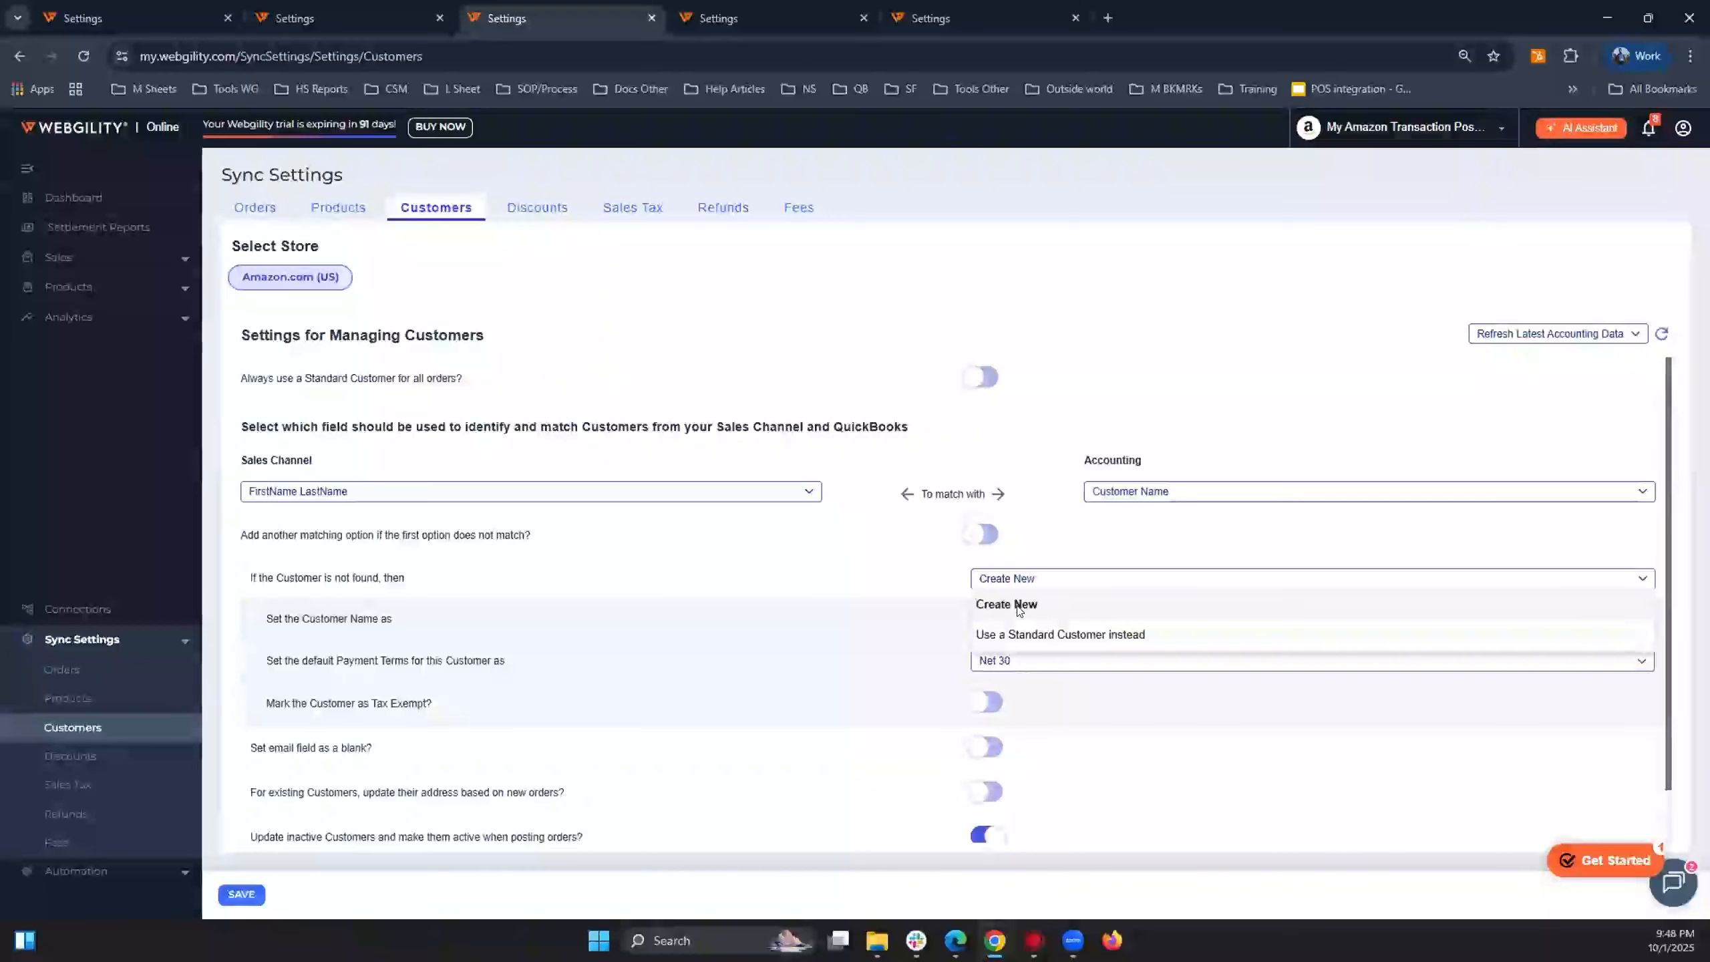
left_click(1049, 635)
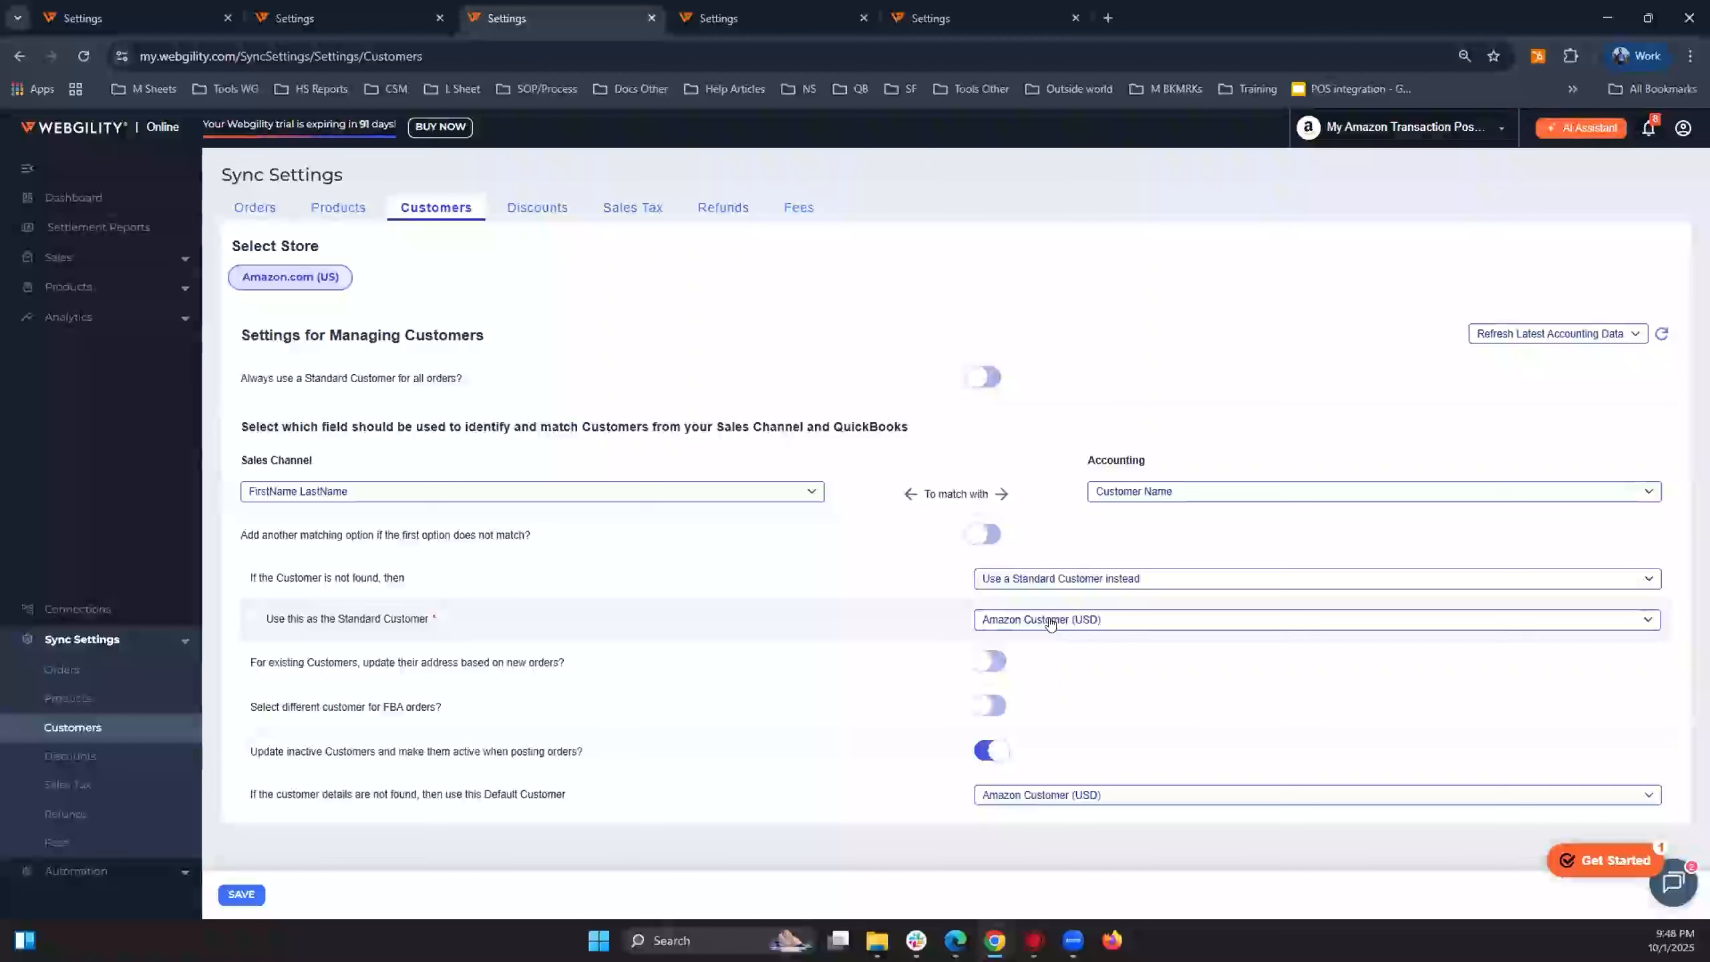
left_click(1049, 624)
left_click(775, 578)
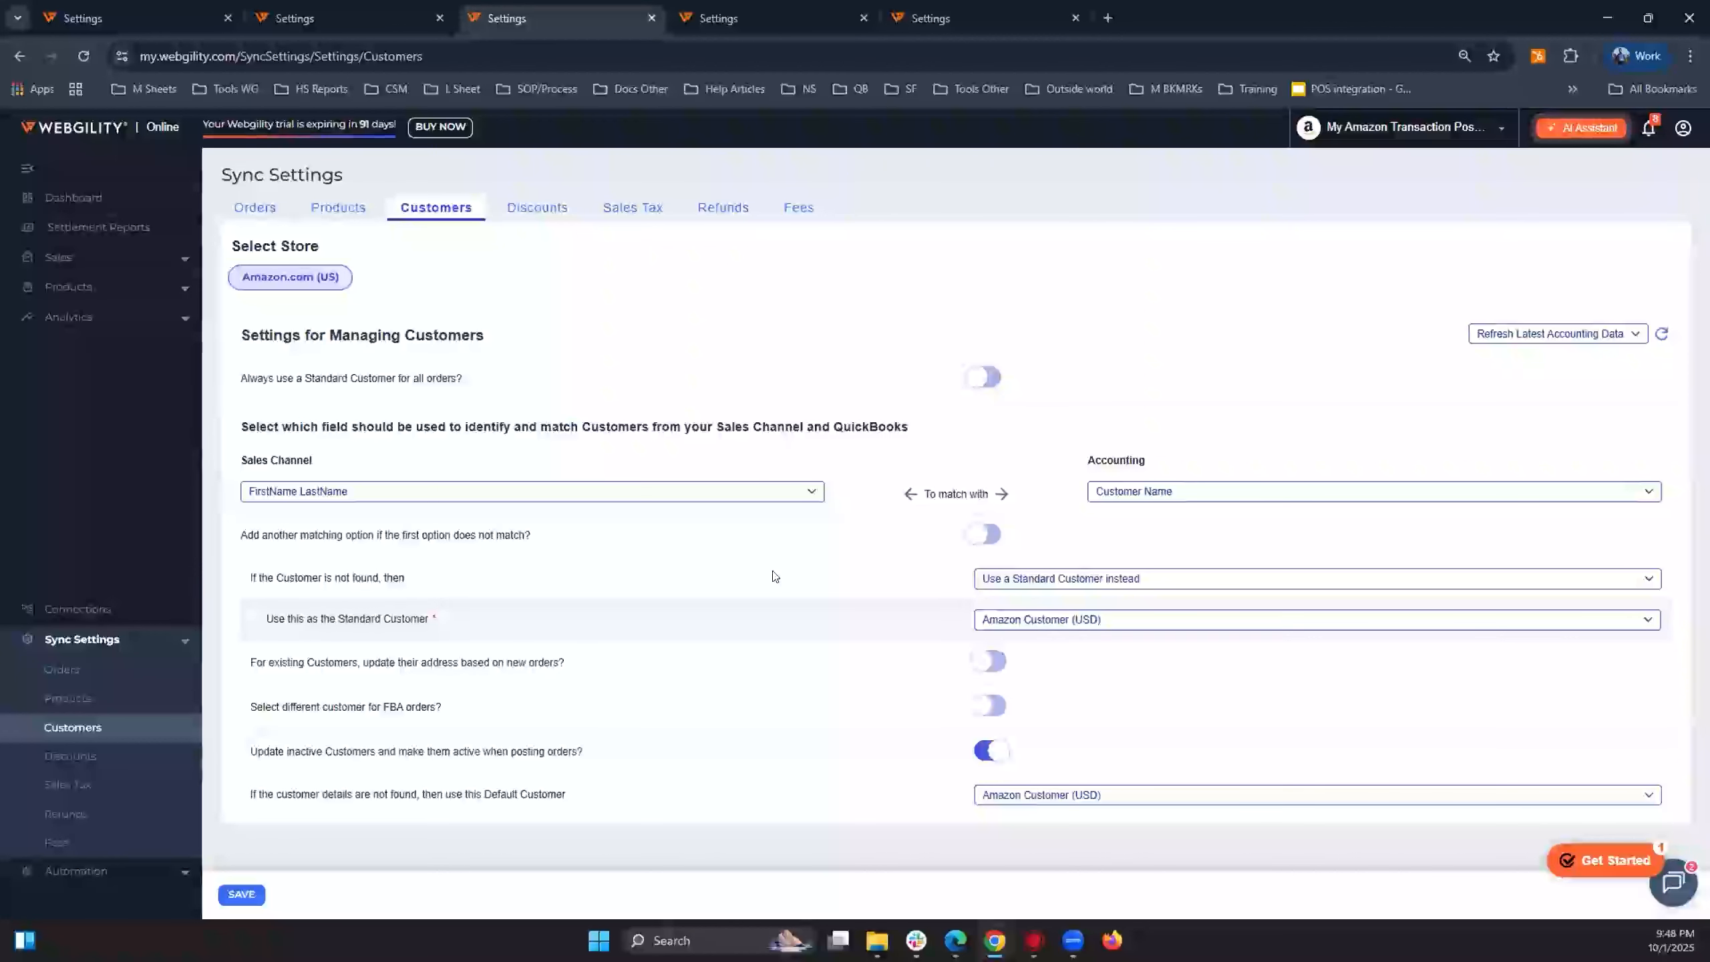
left_click(241, 895)
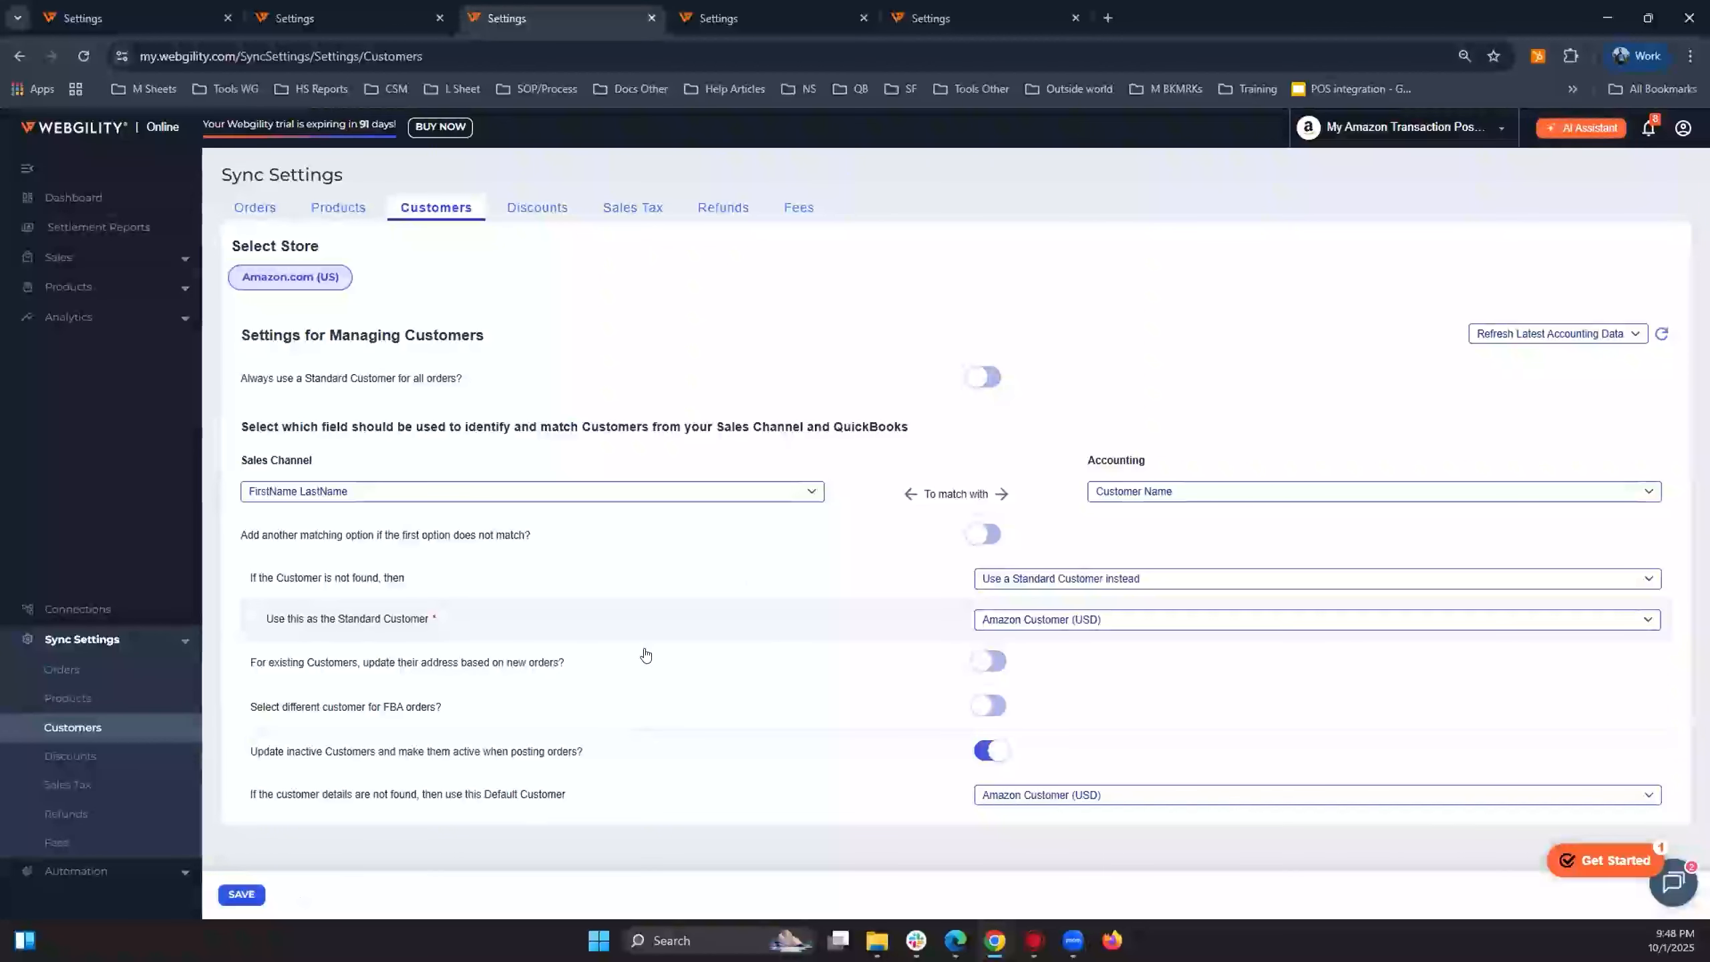
Open the discount sync settings and review the line item choices for recording discounts in QuickBooks.
left_click(546, 210)
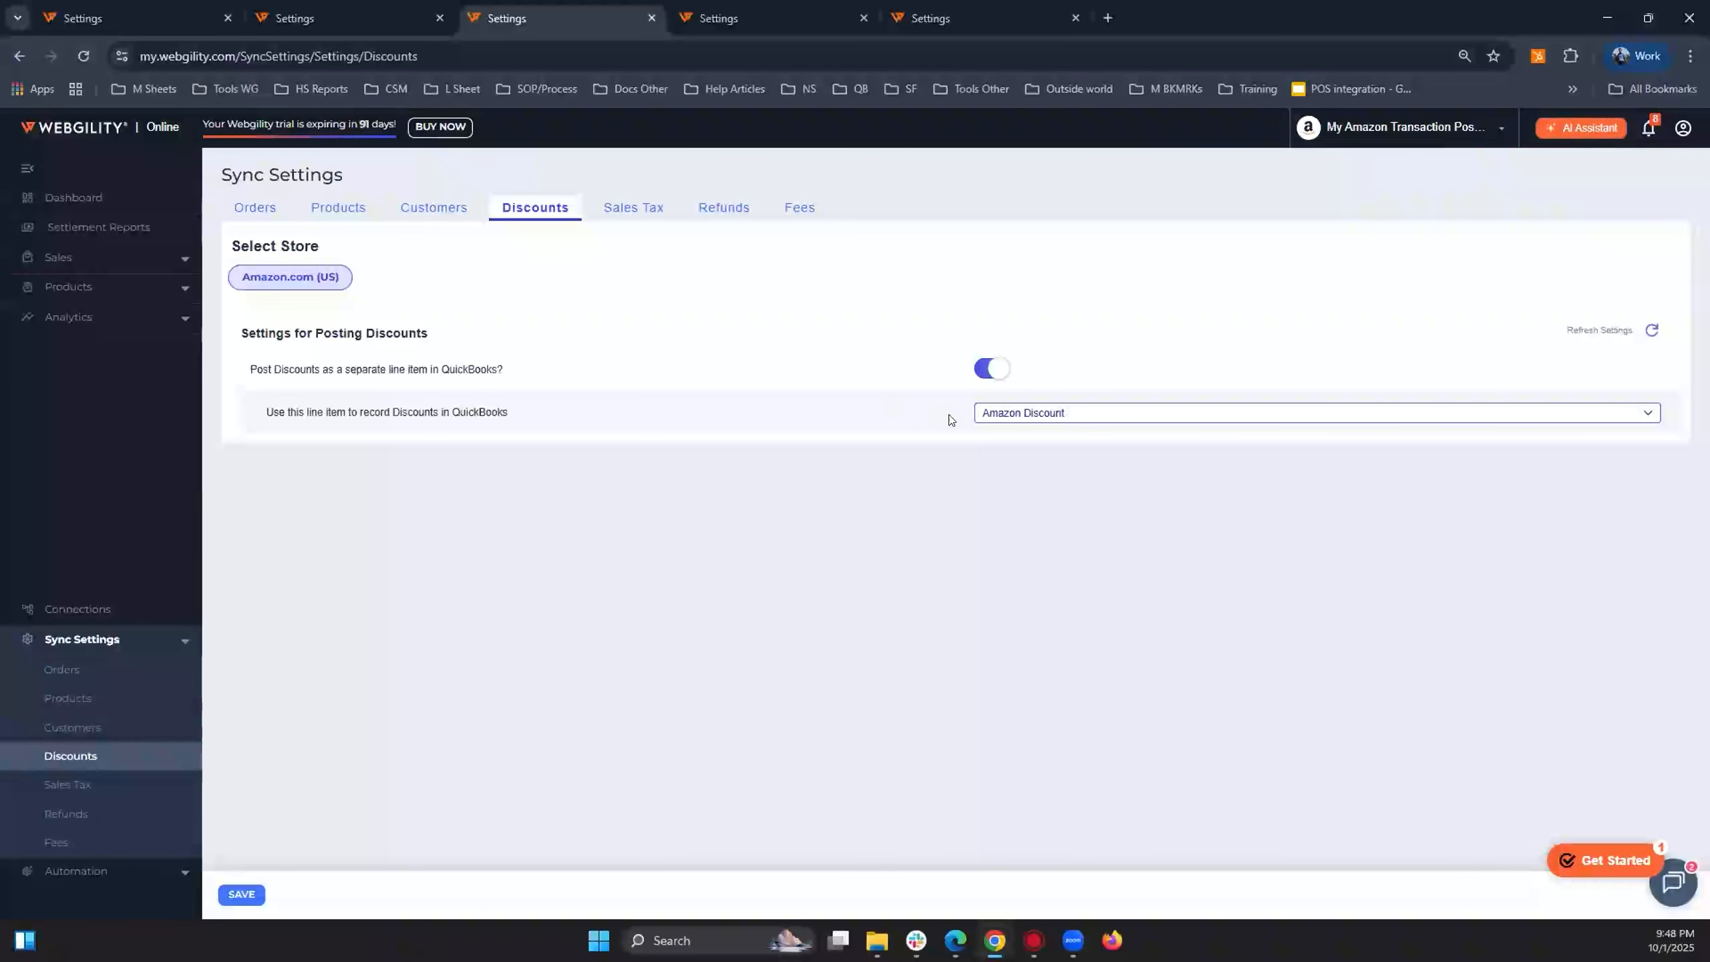
left_click(1066, 411)
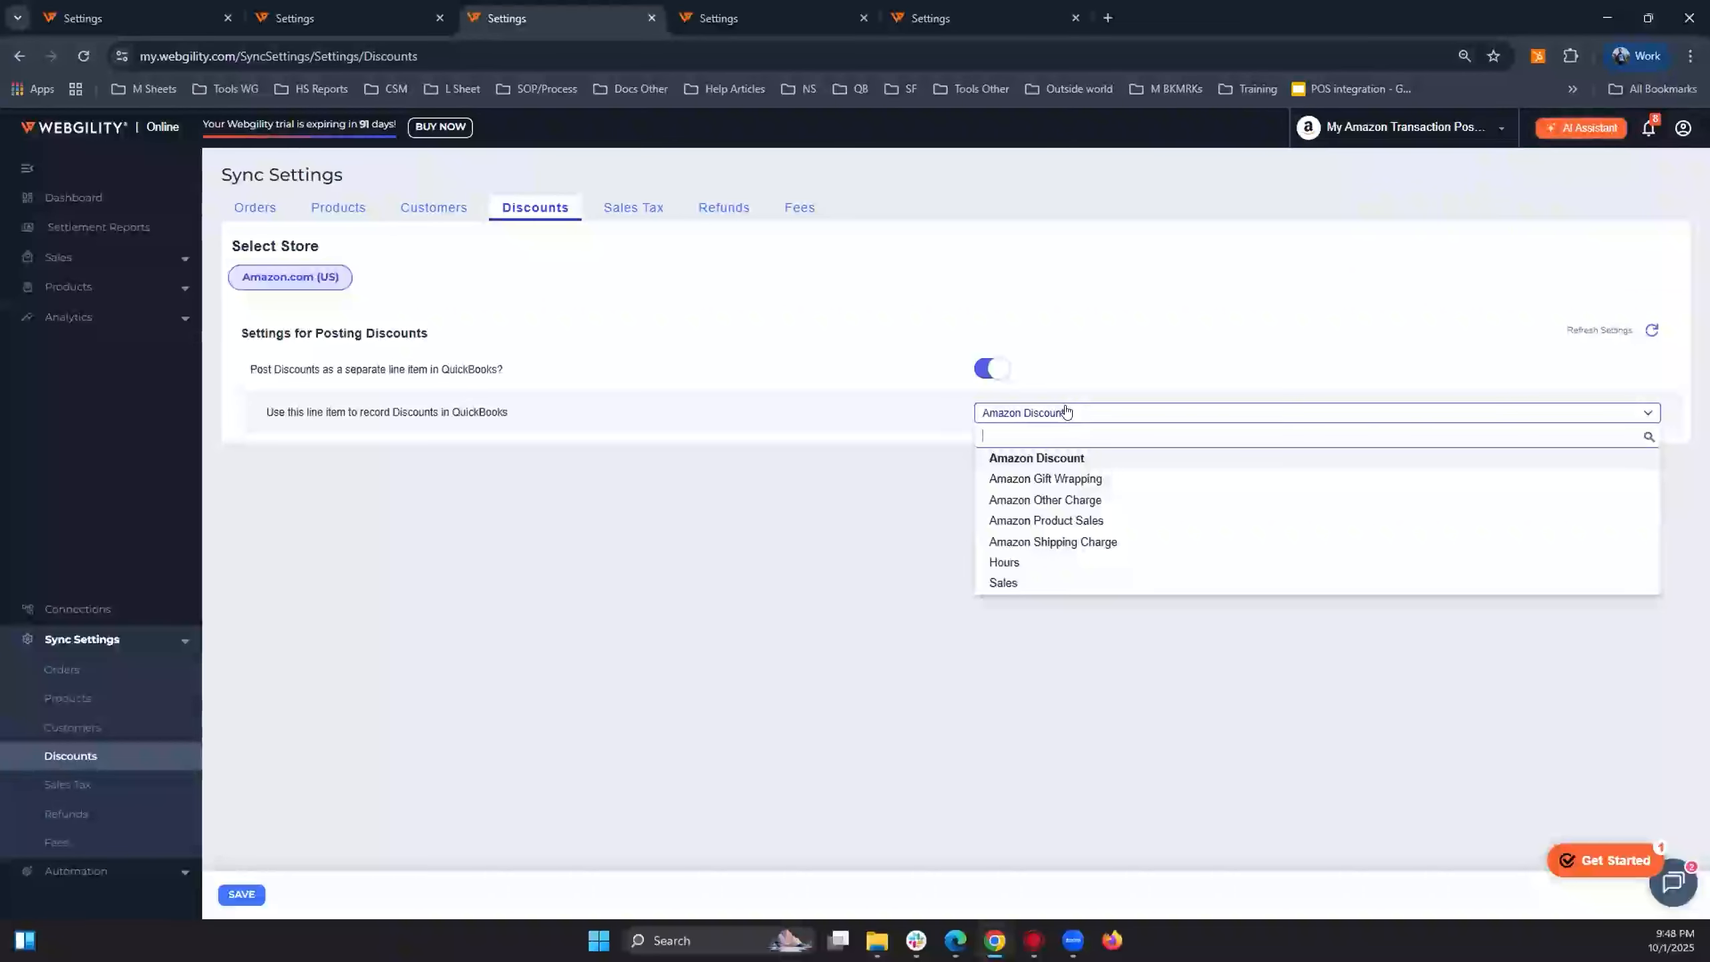
left_click(906, 477)
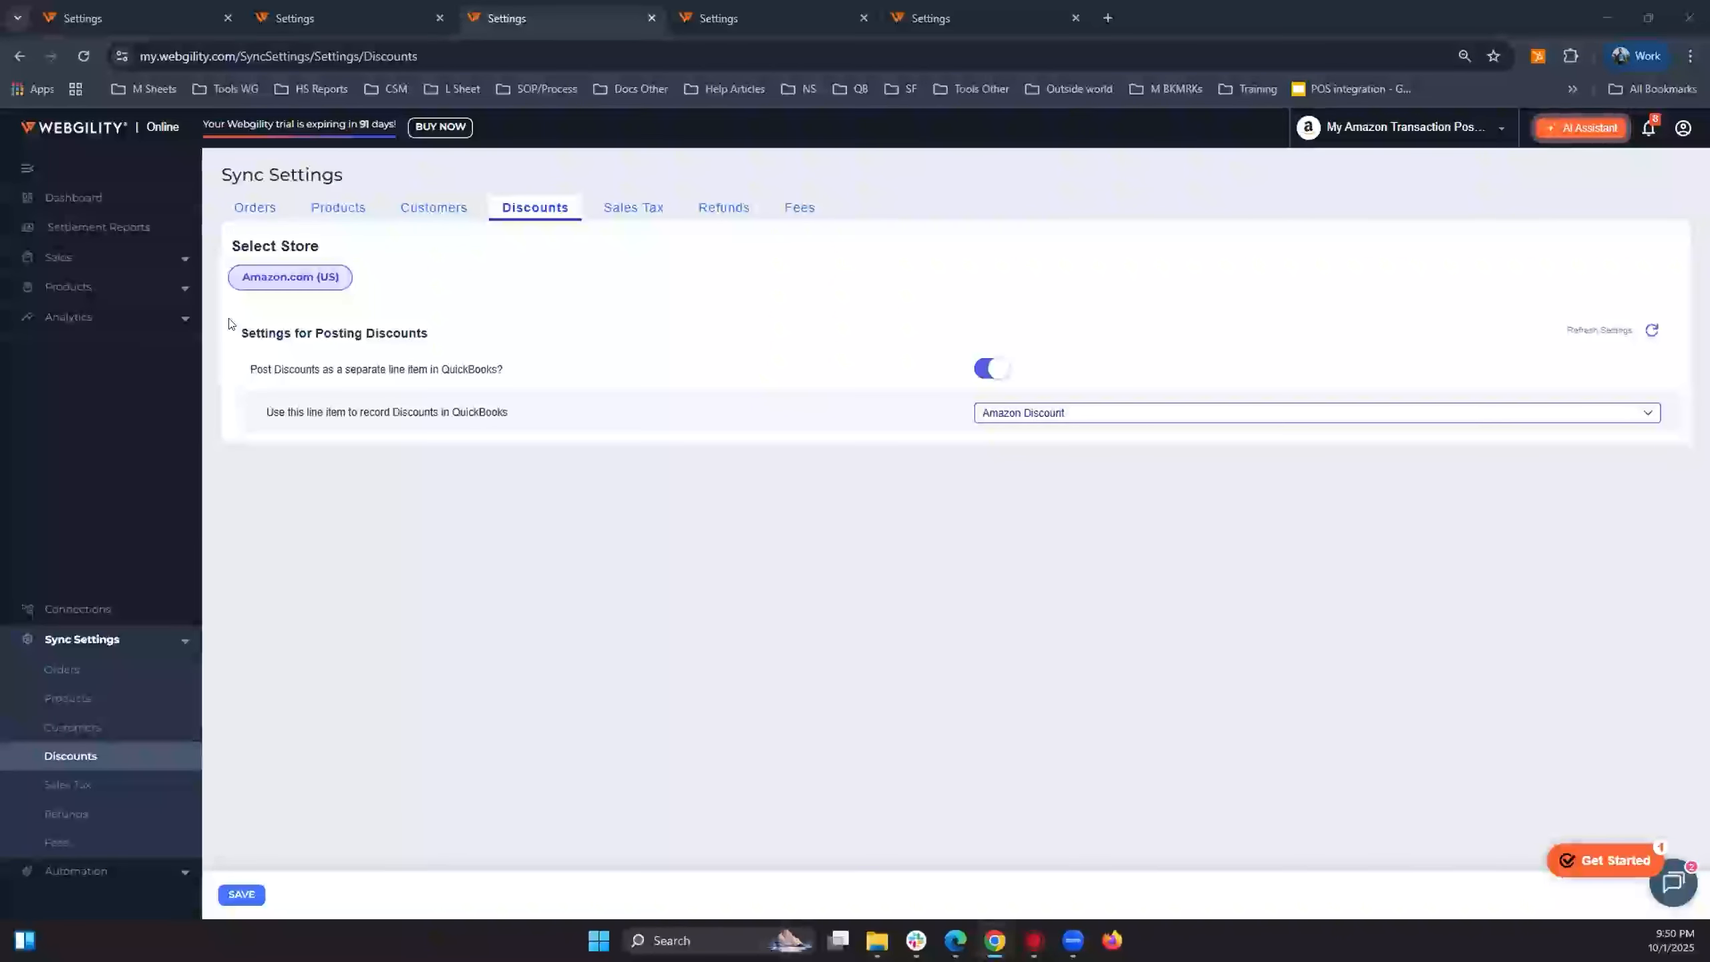
Switch to QuickBooks Online and view the Products & services list.
left_click_drag(827, 207, 840, 204)
double_click(839, 204)
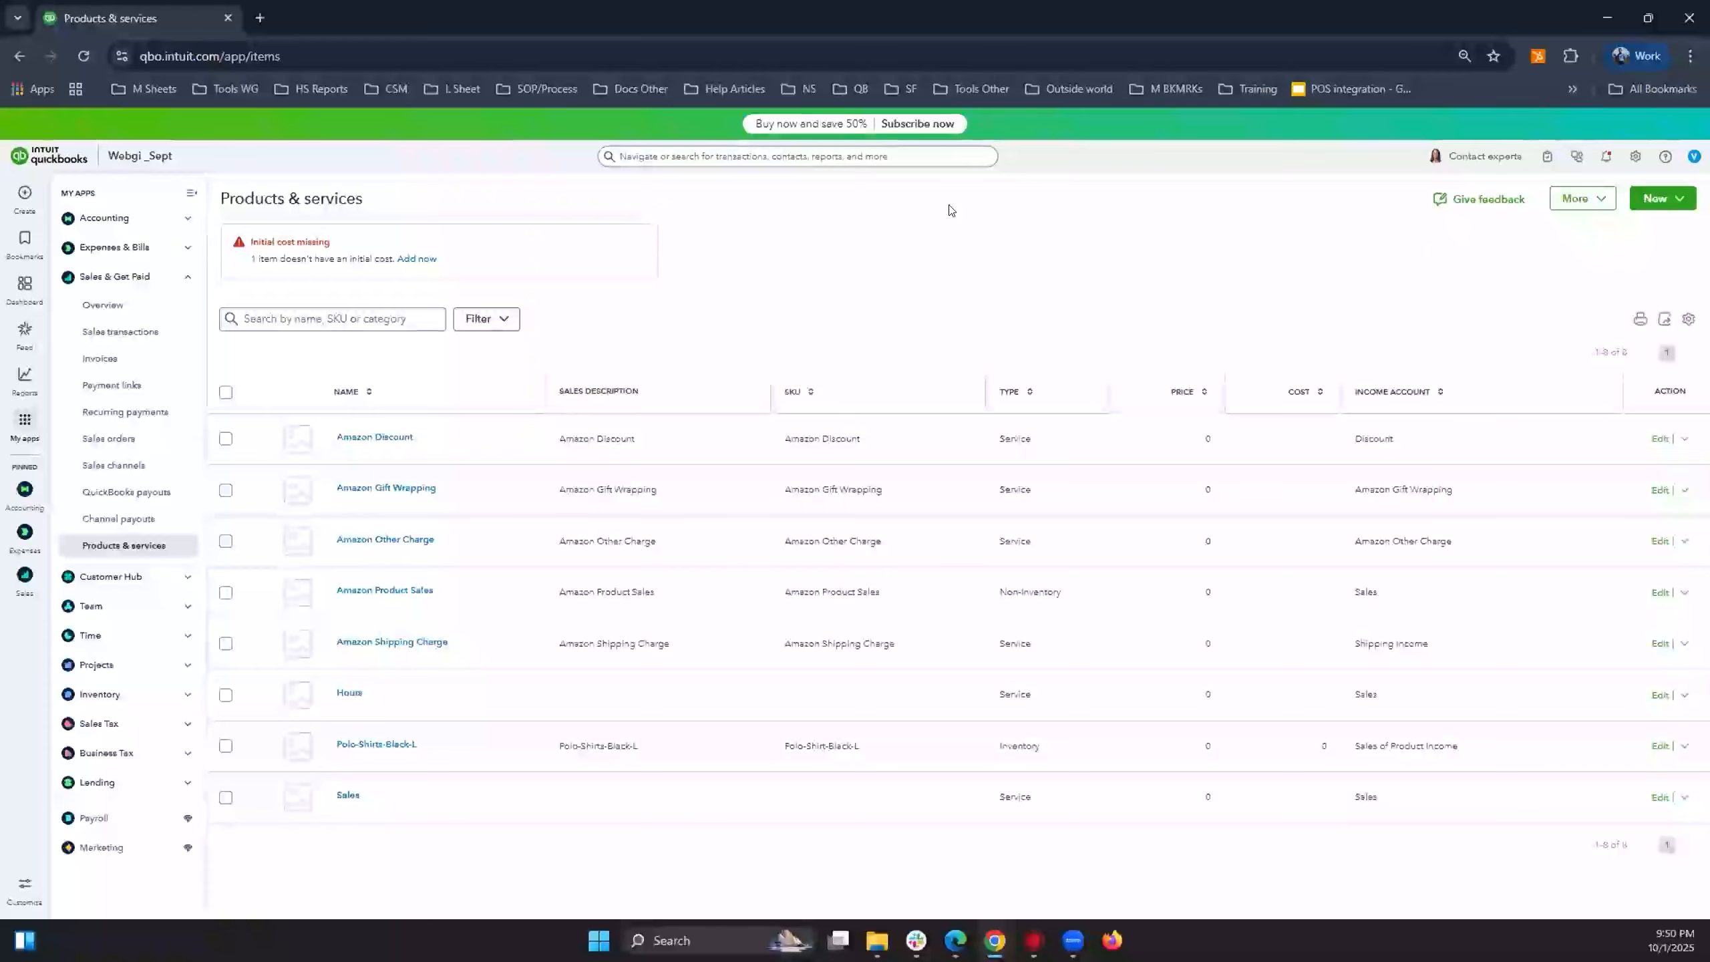
key("ctrl+plus")
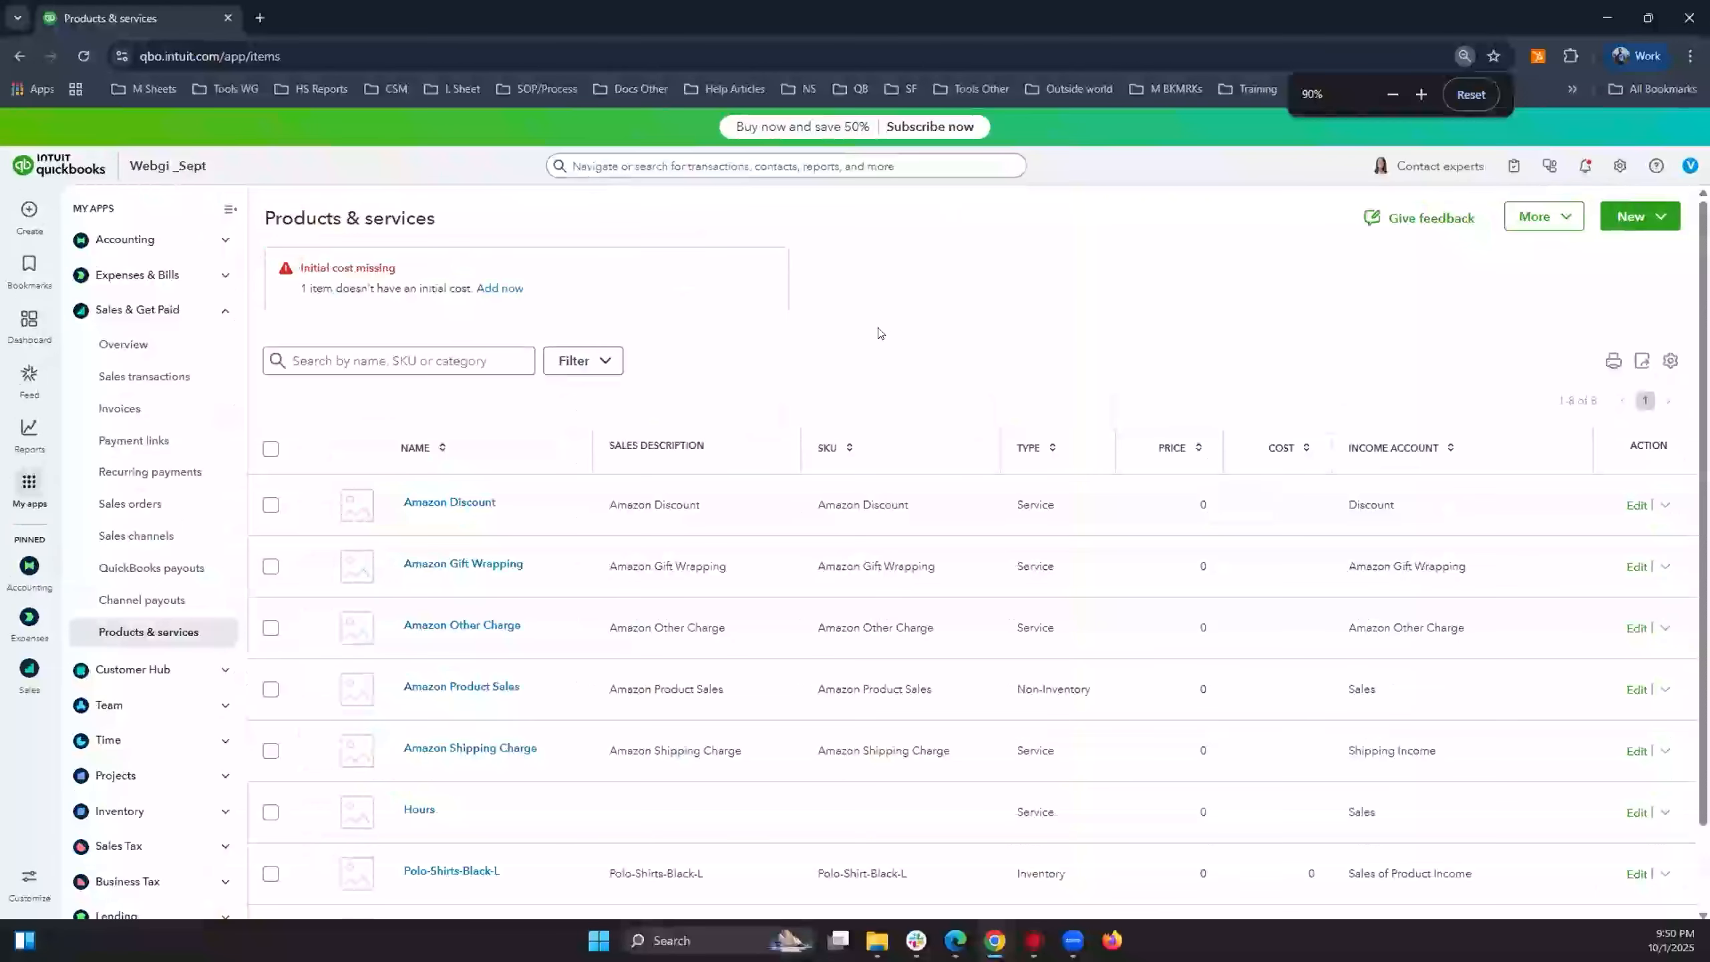
scroll(879, 333, "down", 2)
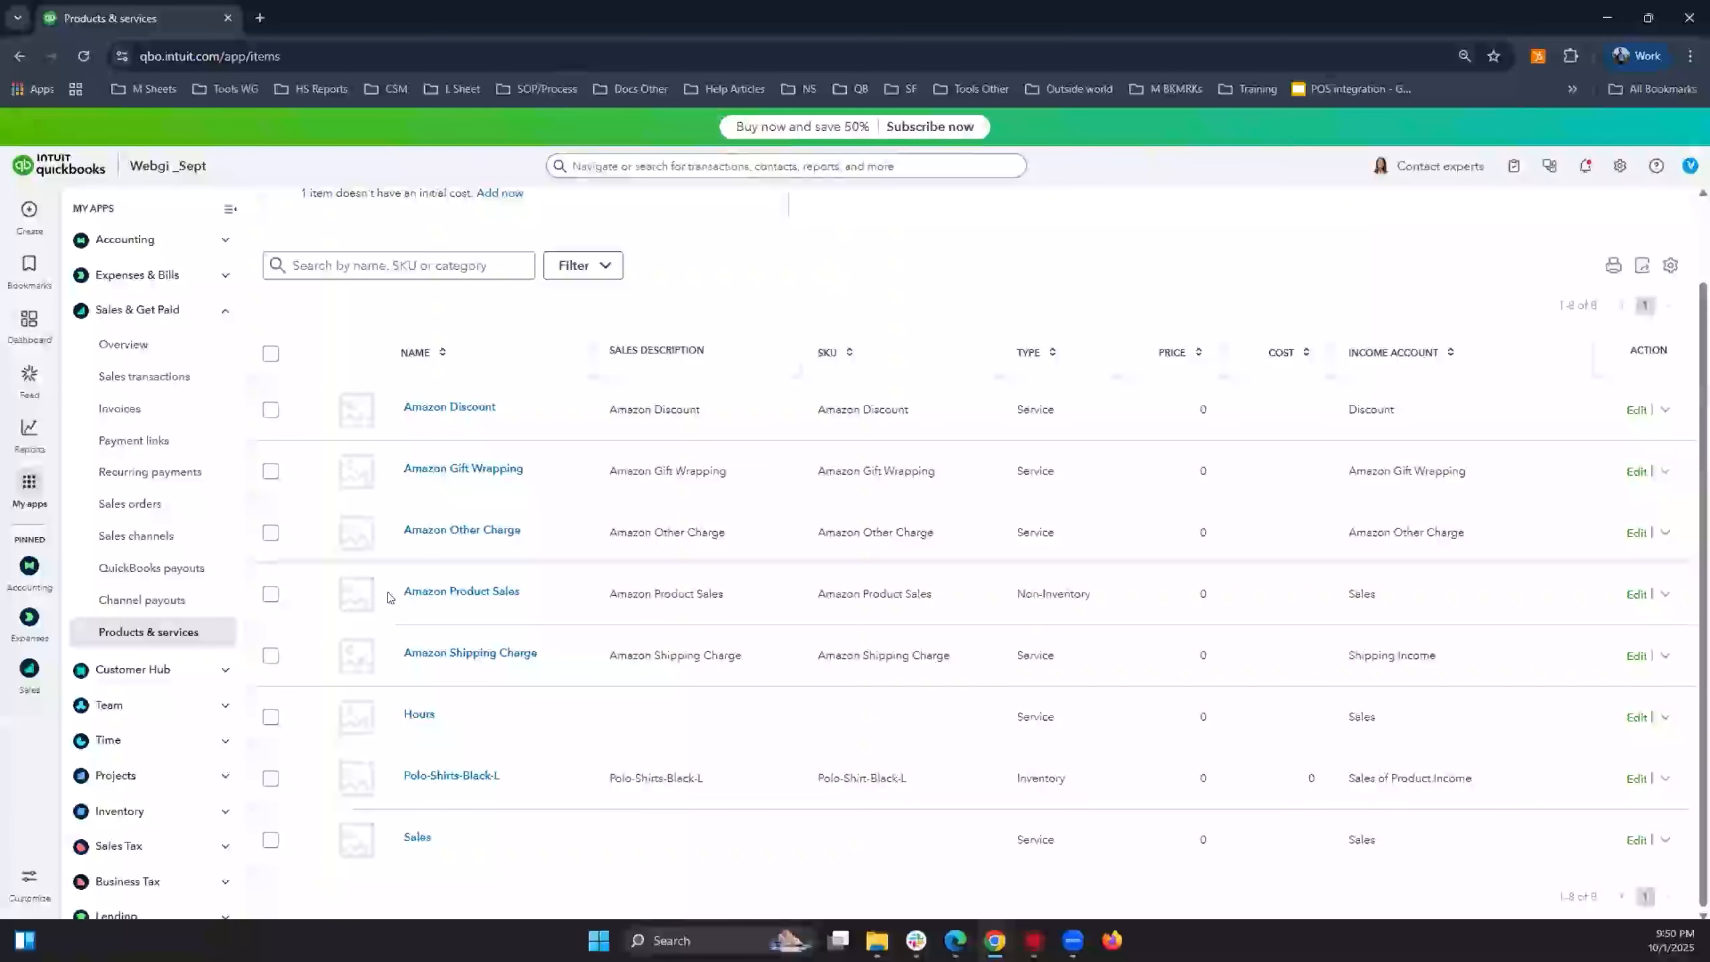
Examine the names and item types of Amazon Product Sales and Polo-Shirts-Black-L in the products list.
triple_click(546, 592)
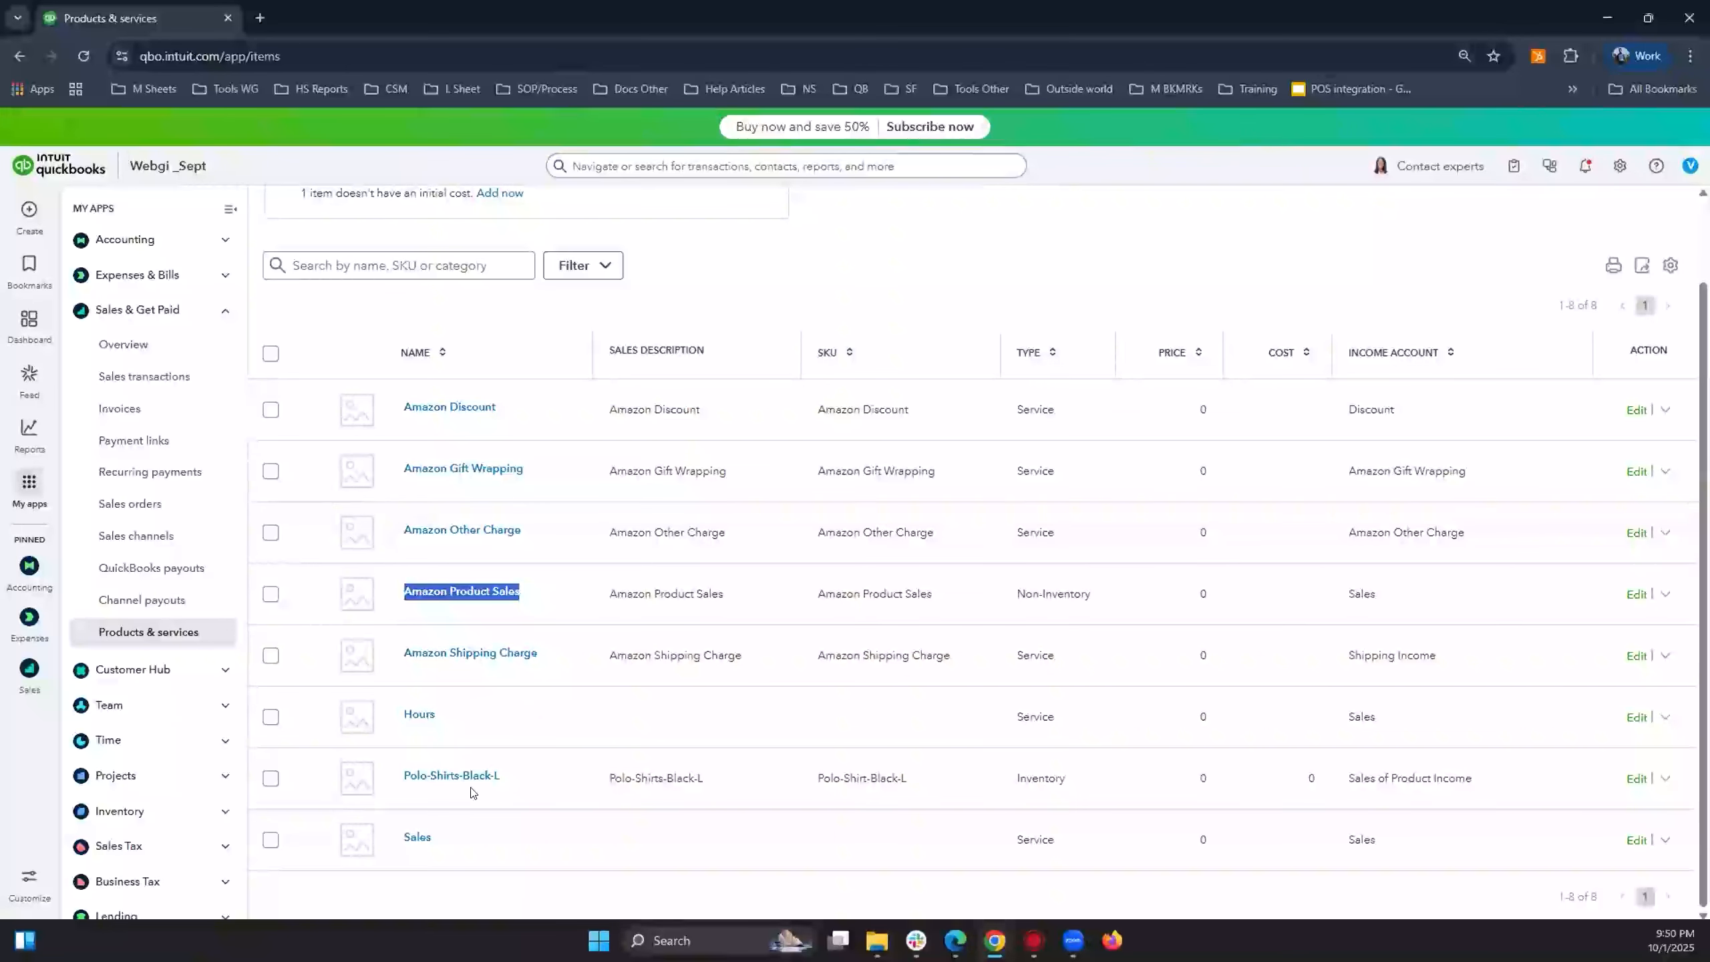
triple_click(548, 778)
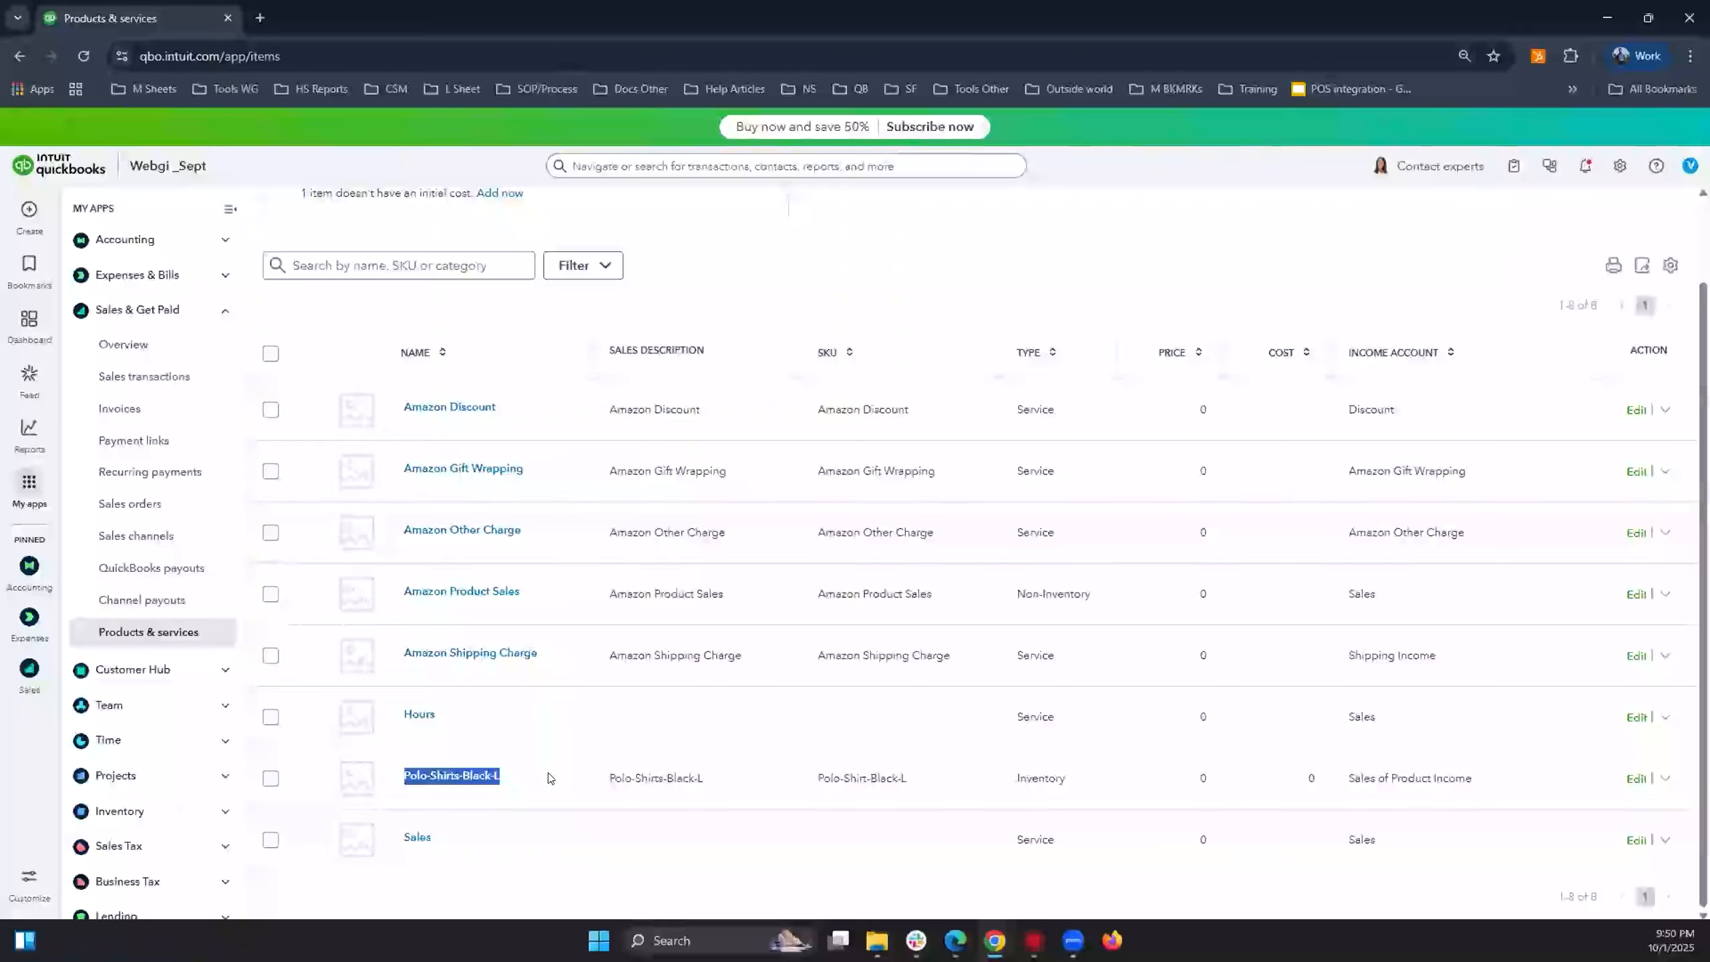
left_click(549, 779)
left_click_drag(390, 770, 532, 775)
left_click_drag(608, 778, 704, 778)
left_click_drag(1024, 780, 1067, 780)
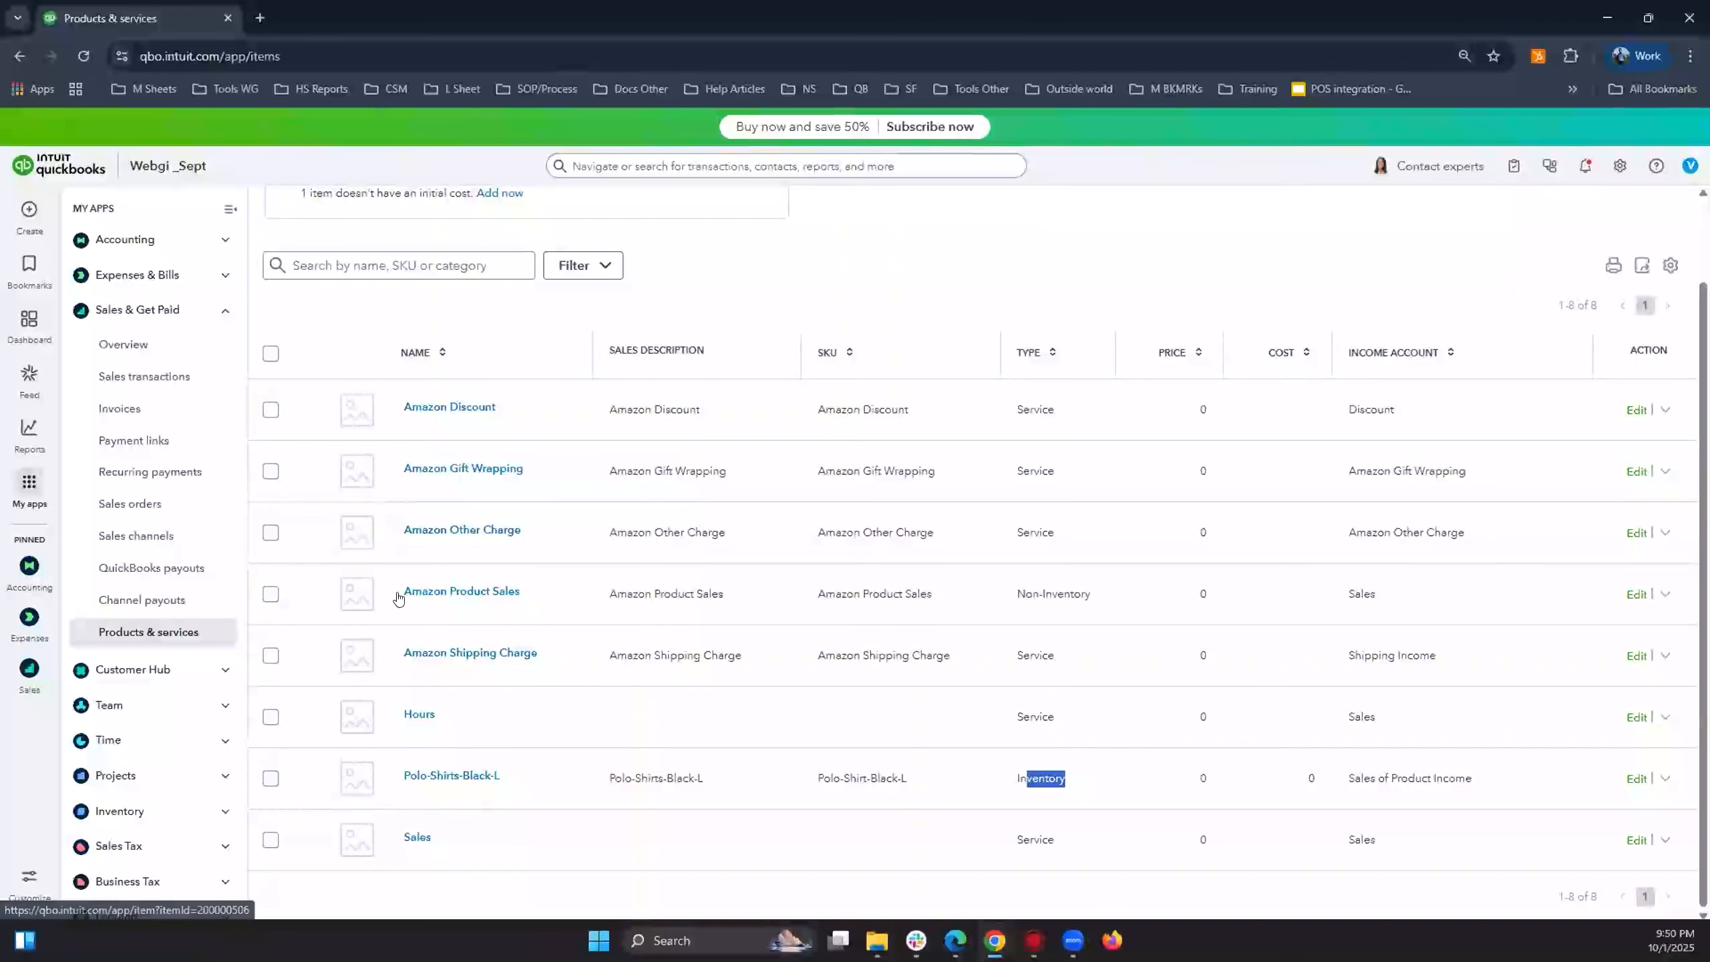
left_click_drag(399, 595, 532, 595)
triple_click(1007, 599)
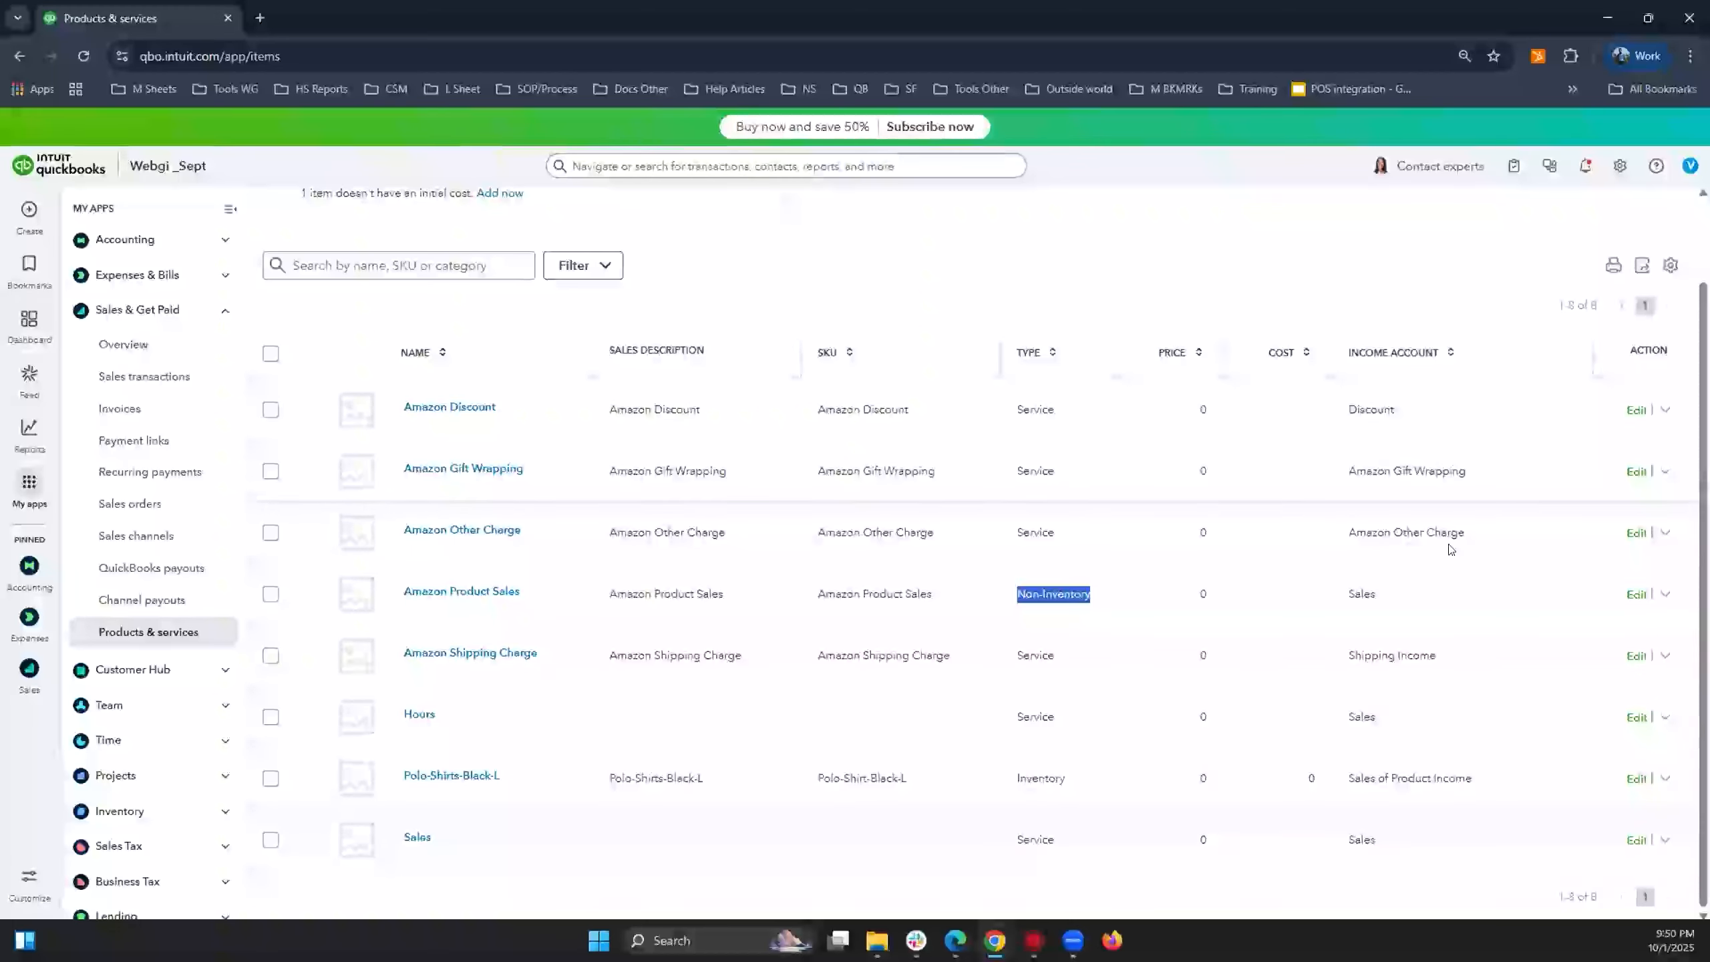
Check the income account of Amazon Other Charge and the item type and income account of Amazon Shipping Charge.
left_click_drag(1356, 533, 1448, 533)
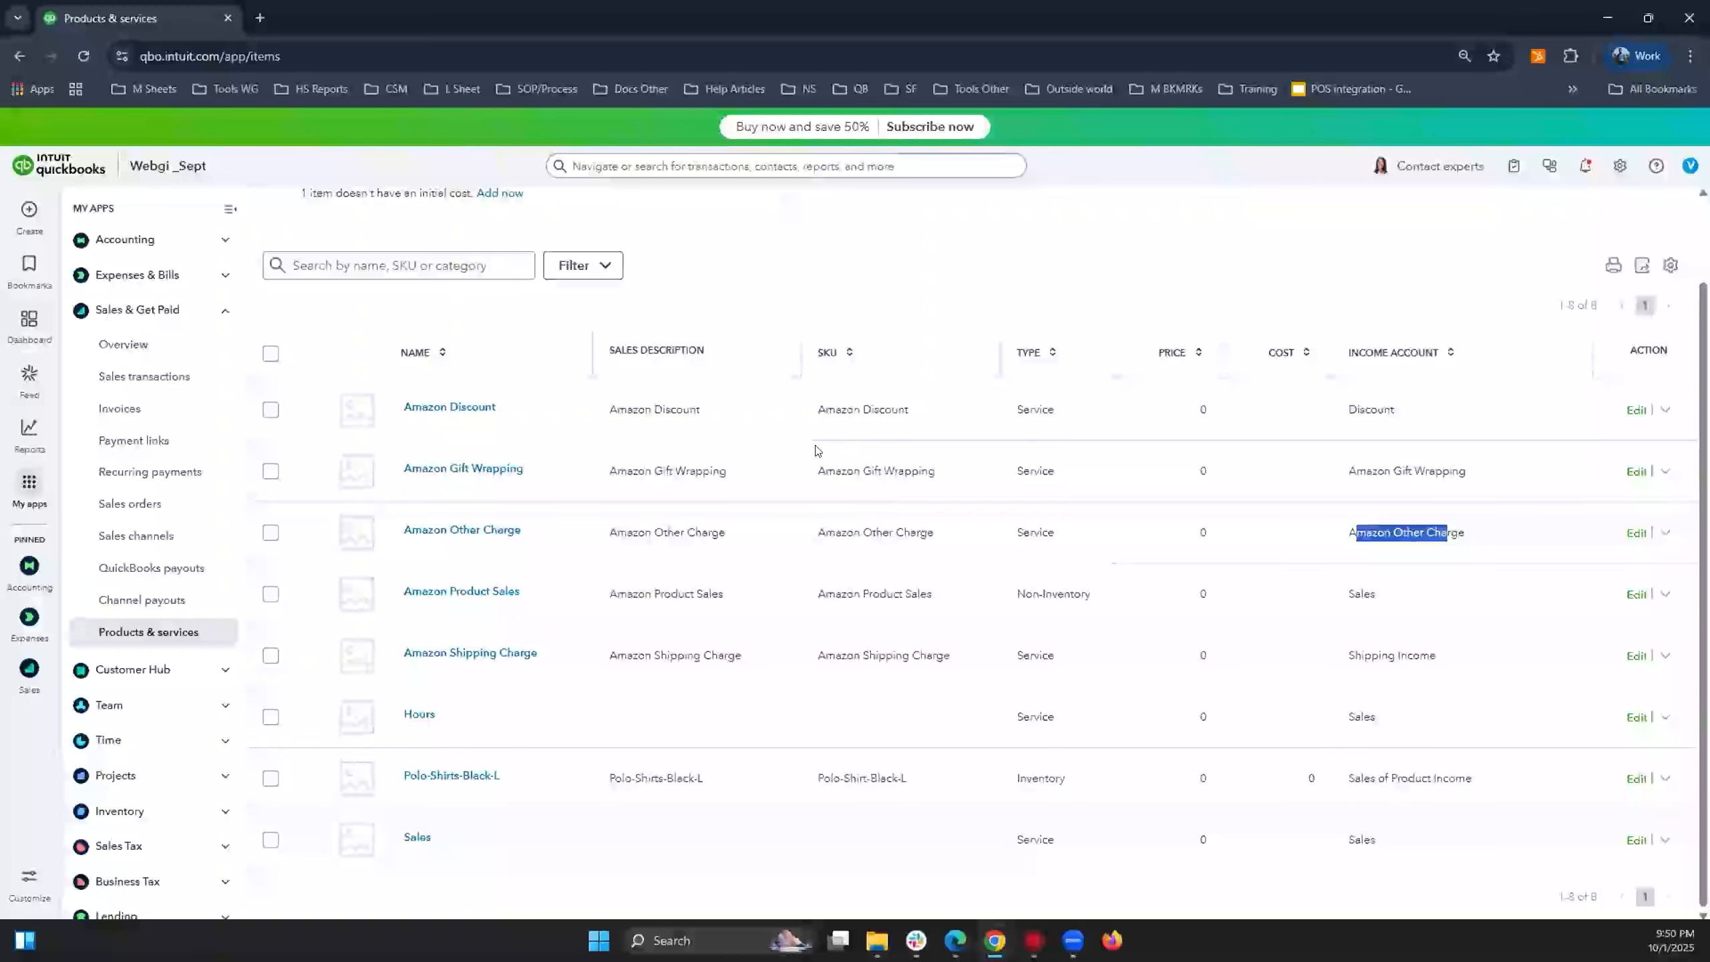
left_click_drag(402, 656, 1035, 668)
double_click(1035, 657)
left_click_drag(1349, 656, 1438, 663)
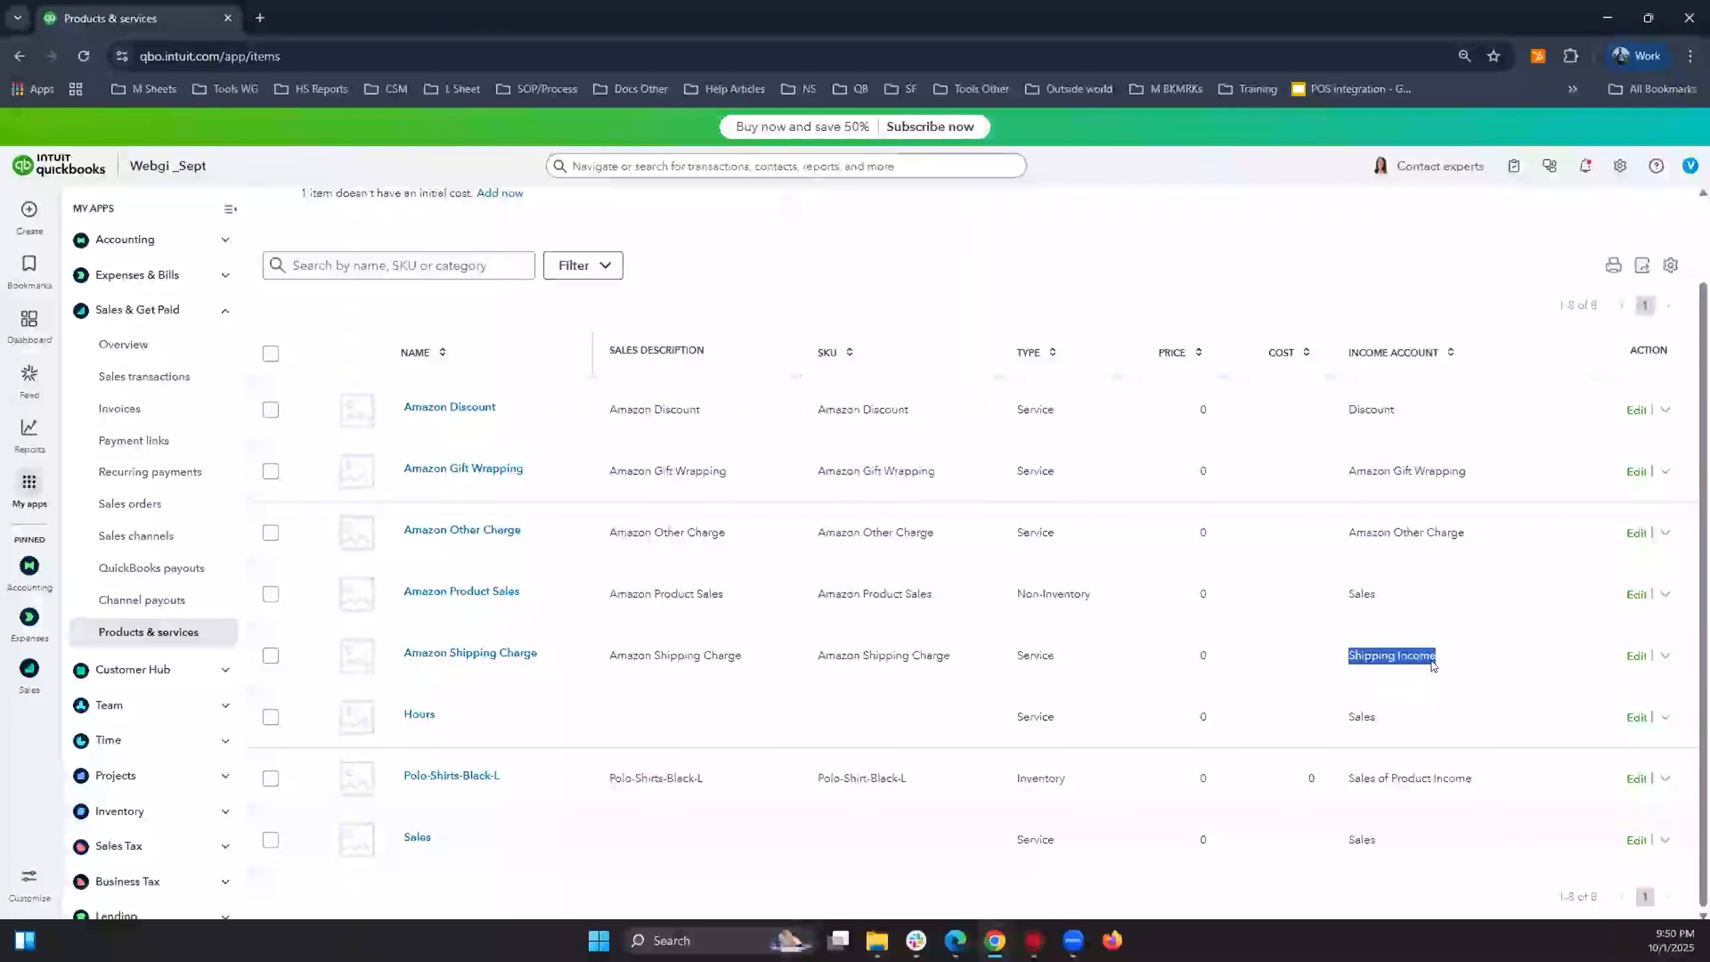
Check the item types and income accounts of Amazon Discount and Amazon Gift Wrapping, and return to Webgility's discount settings.
left_click_drag(499, 410, 403, 408)
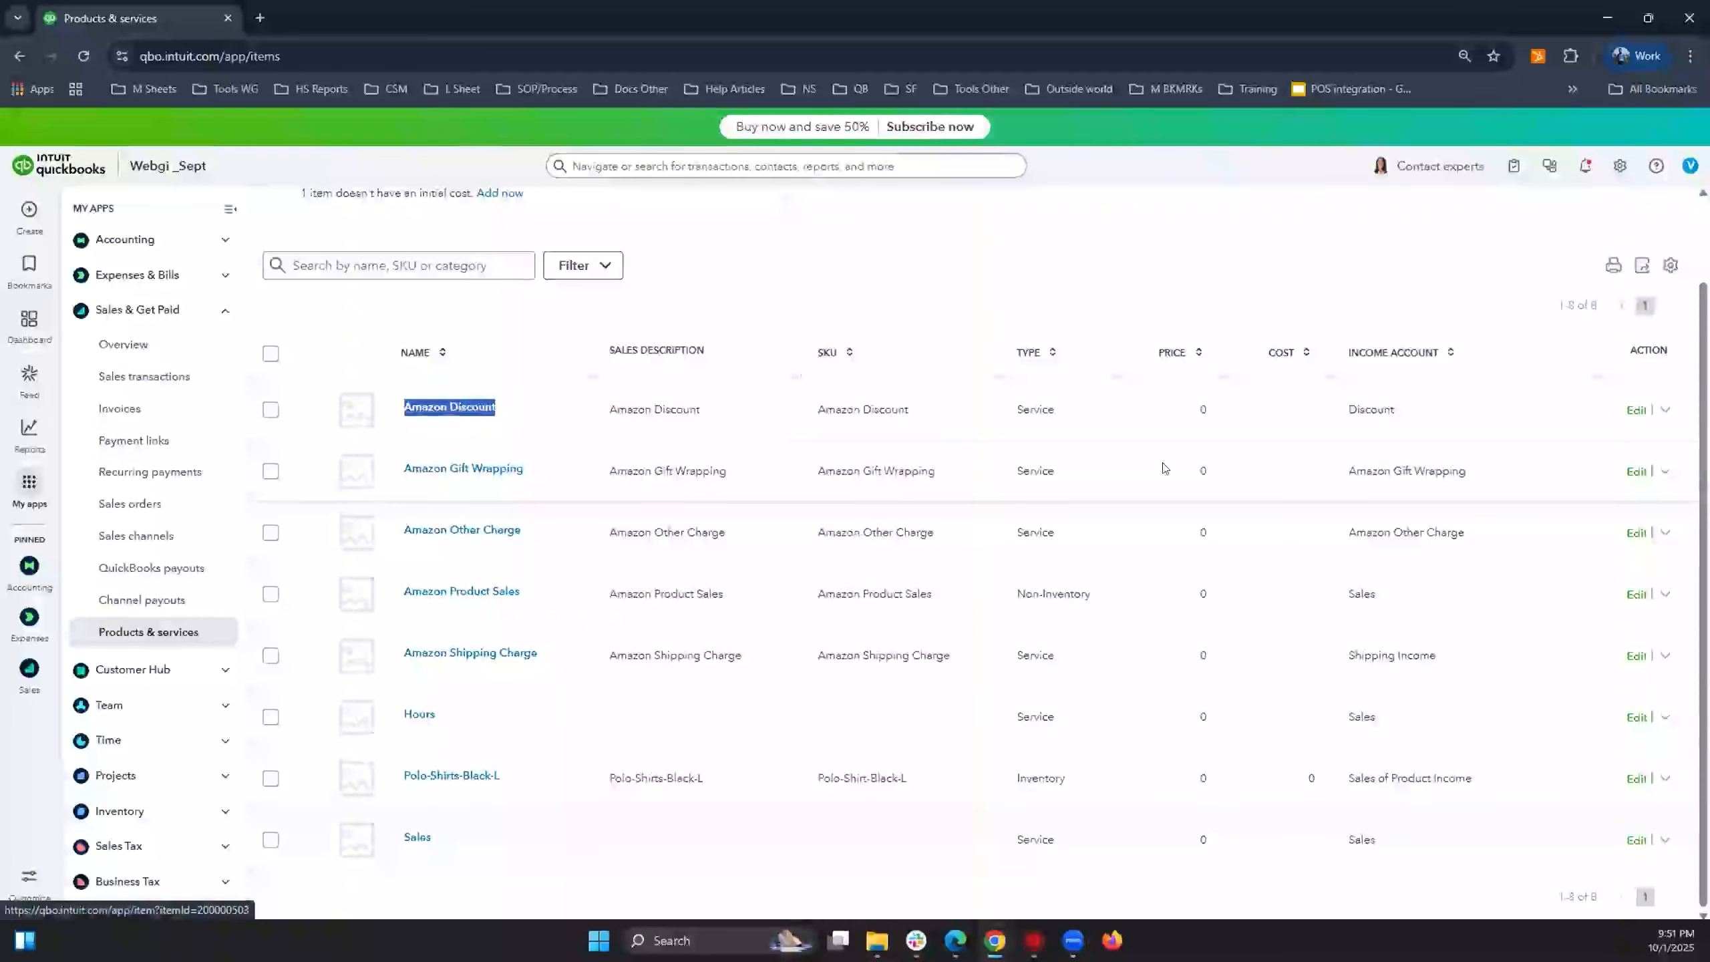
left_click_drag(1017, 412, 1034, 412)
left_click_drag(1348, 413, 1396, 414)
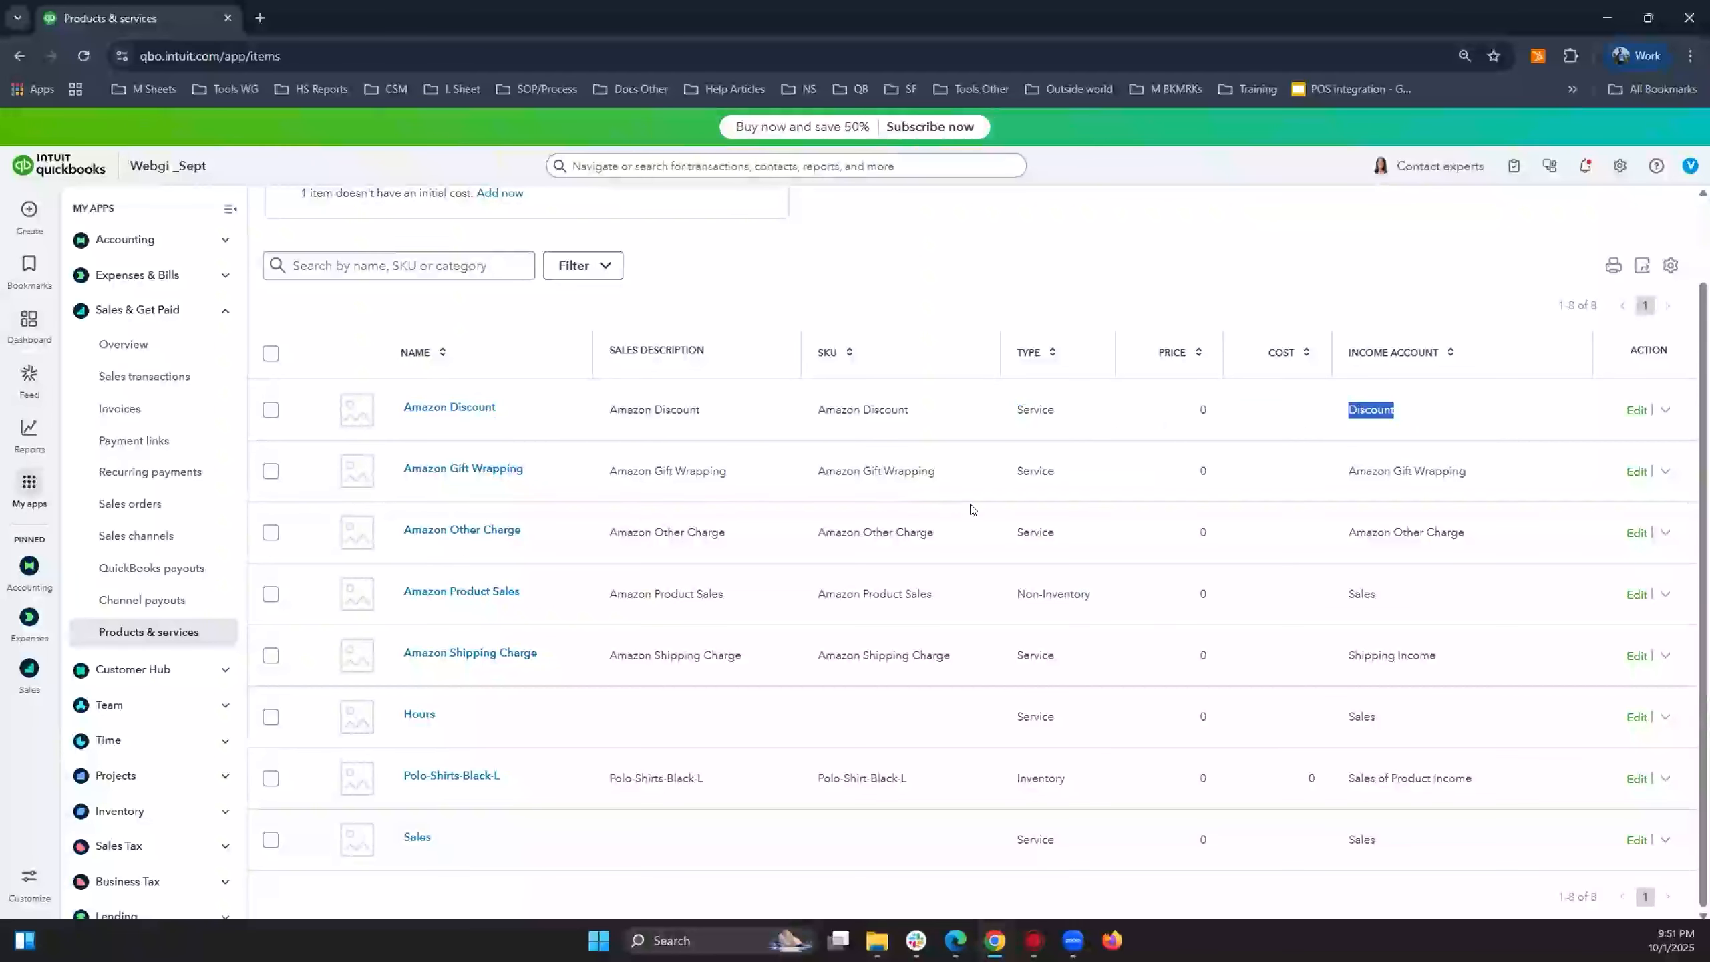
left_click_drag(397, 472, 553, 492)
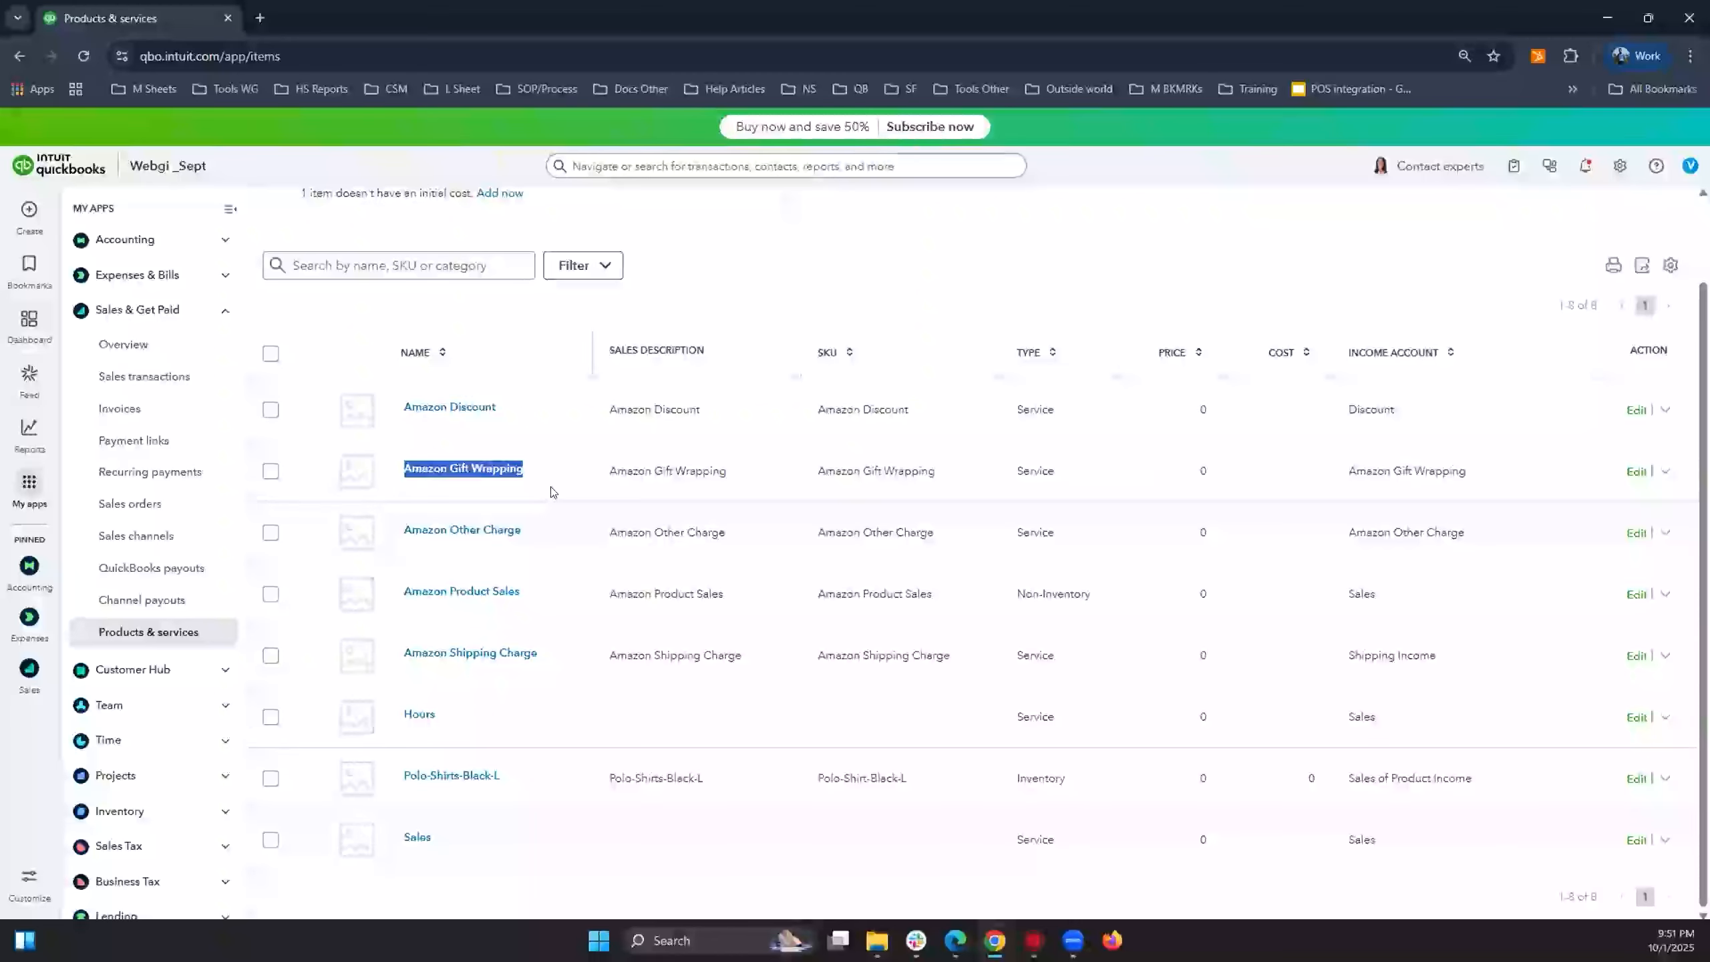
left_click_drag(1017, 474, 1075, 476)
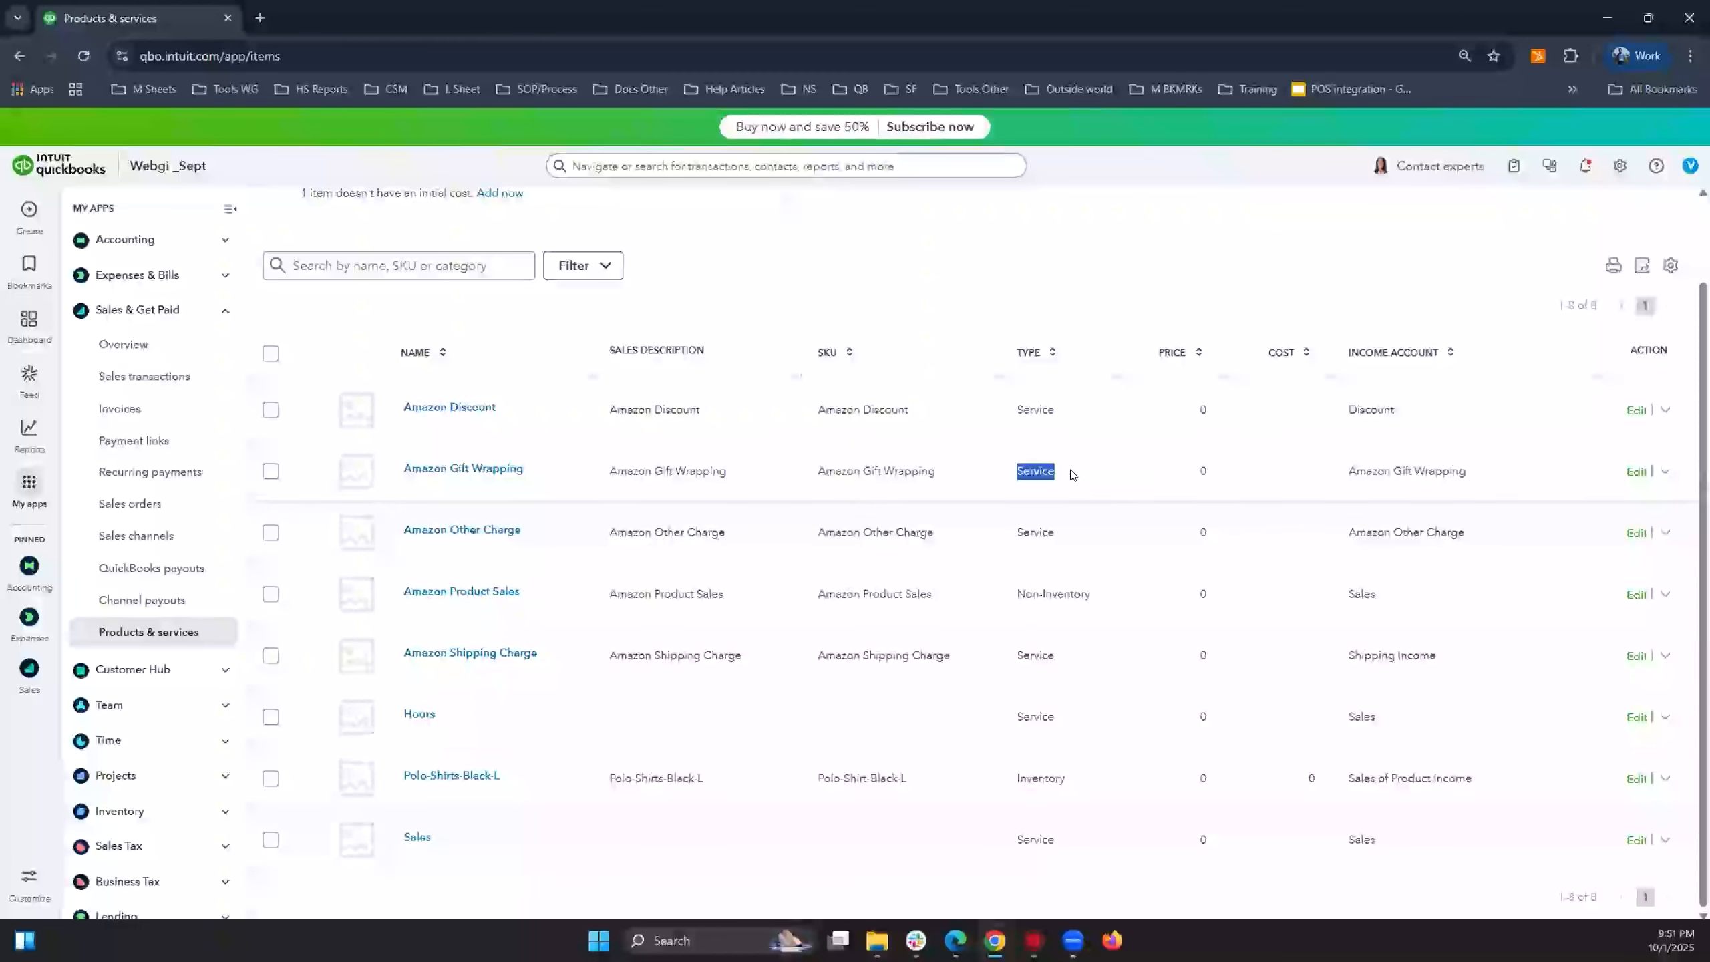
left_click_drag(1347, 472, 1459, 472)
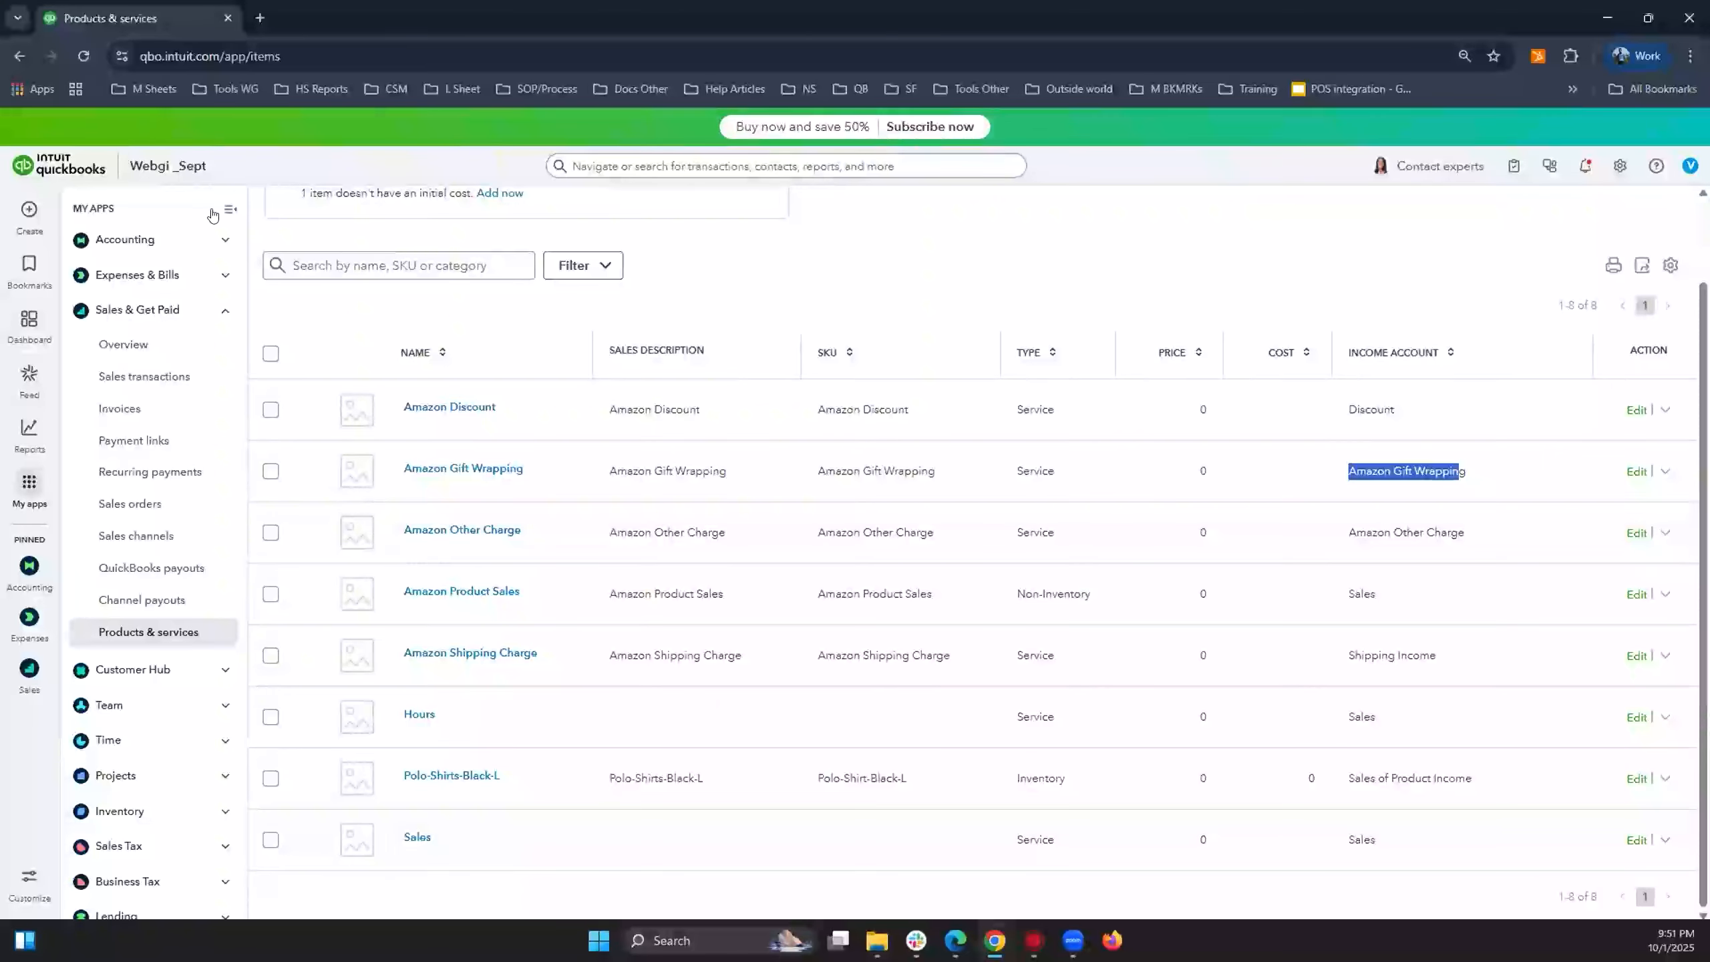
key("alt+Tab")
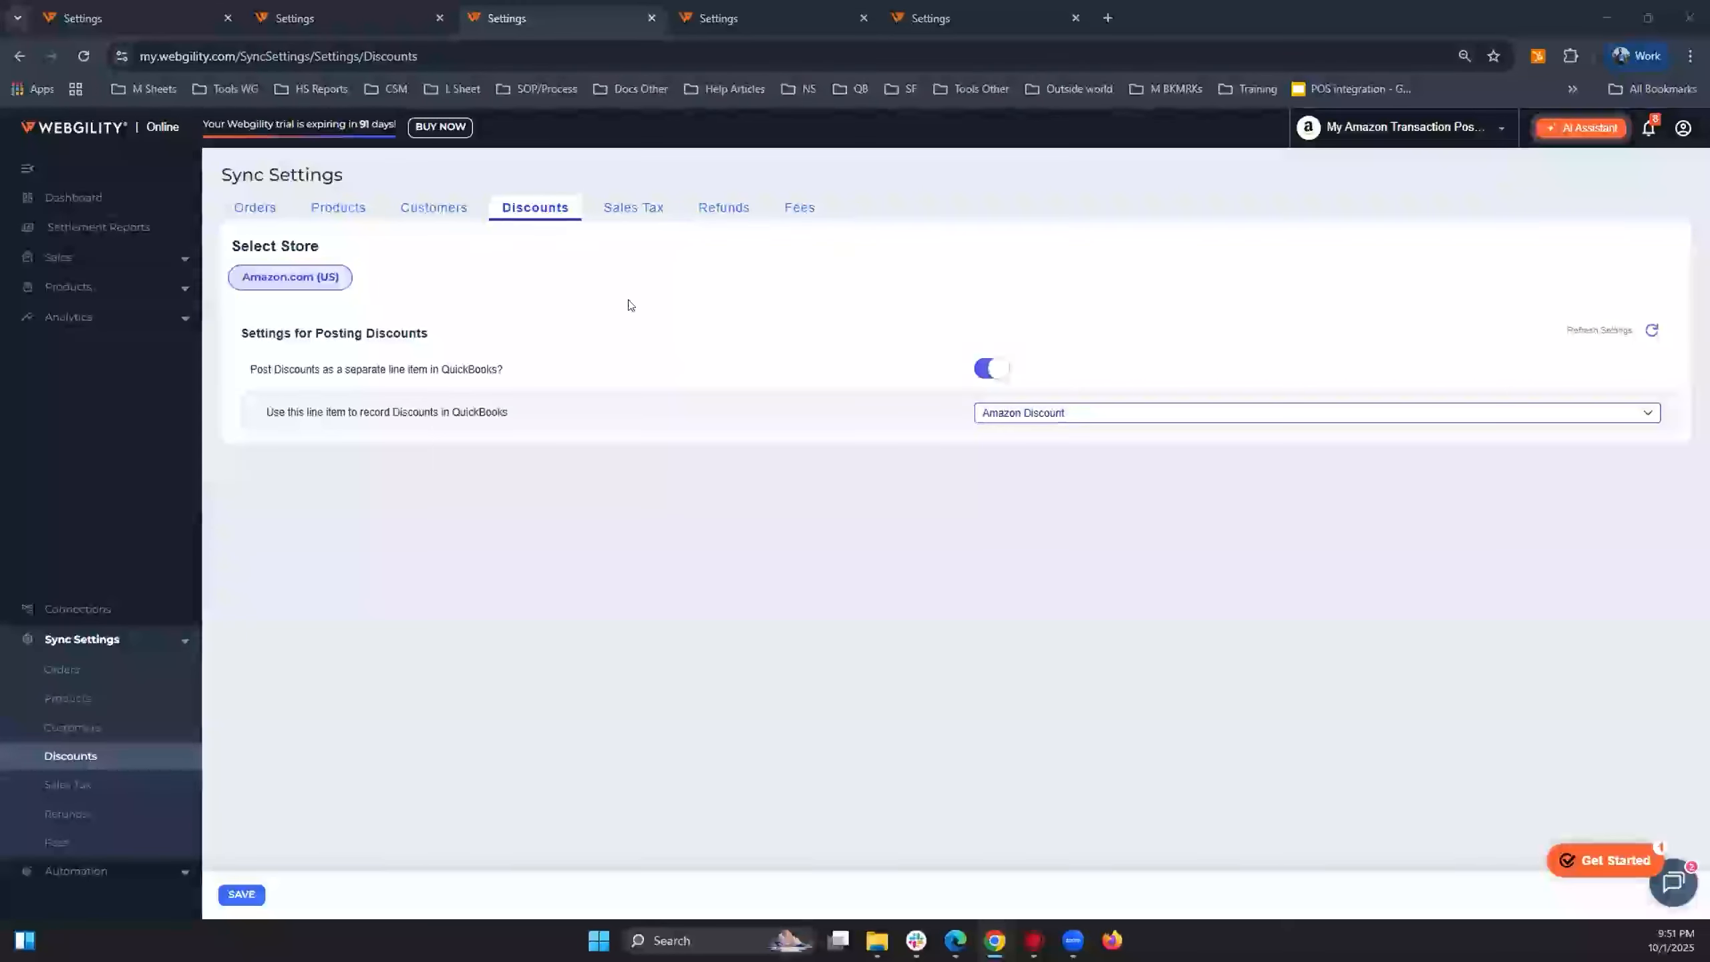
Open Webgility's sales tax posting settings for the Amazon.com (US) store.
left_click(640, 211)
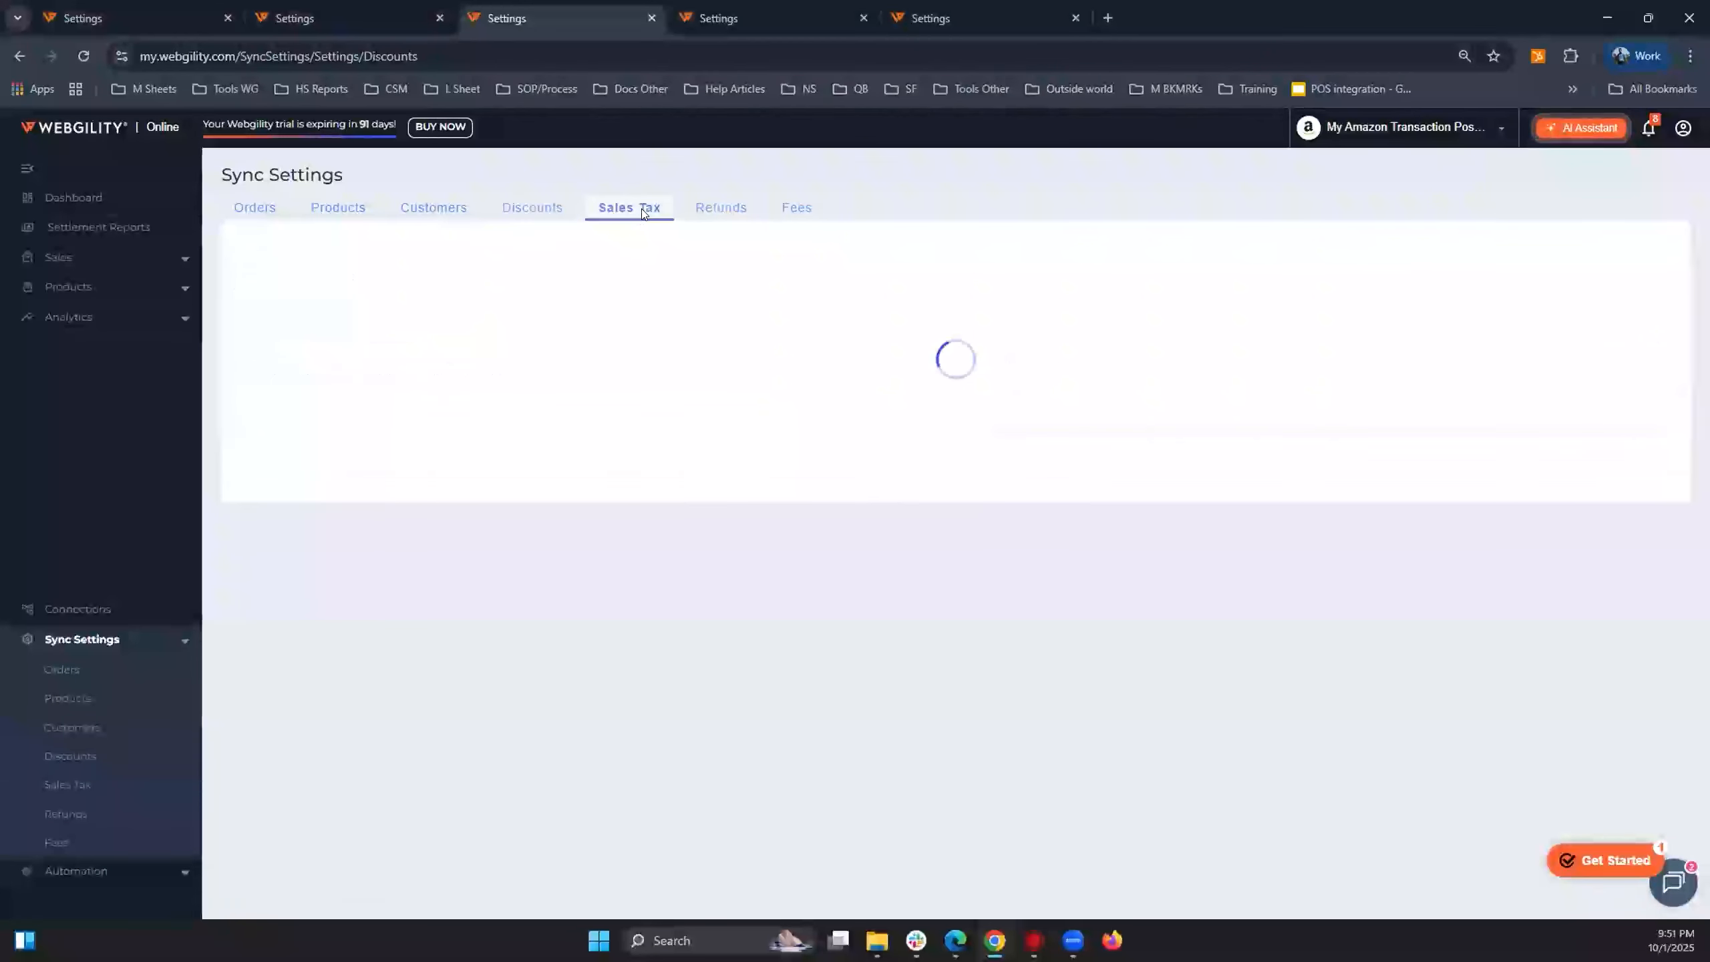
left_click(775, 14)
left_click(546, 17)
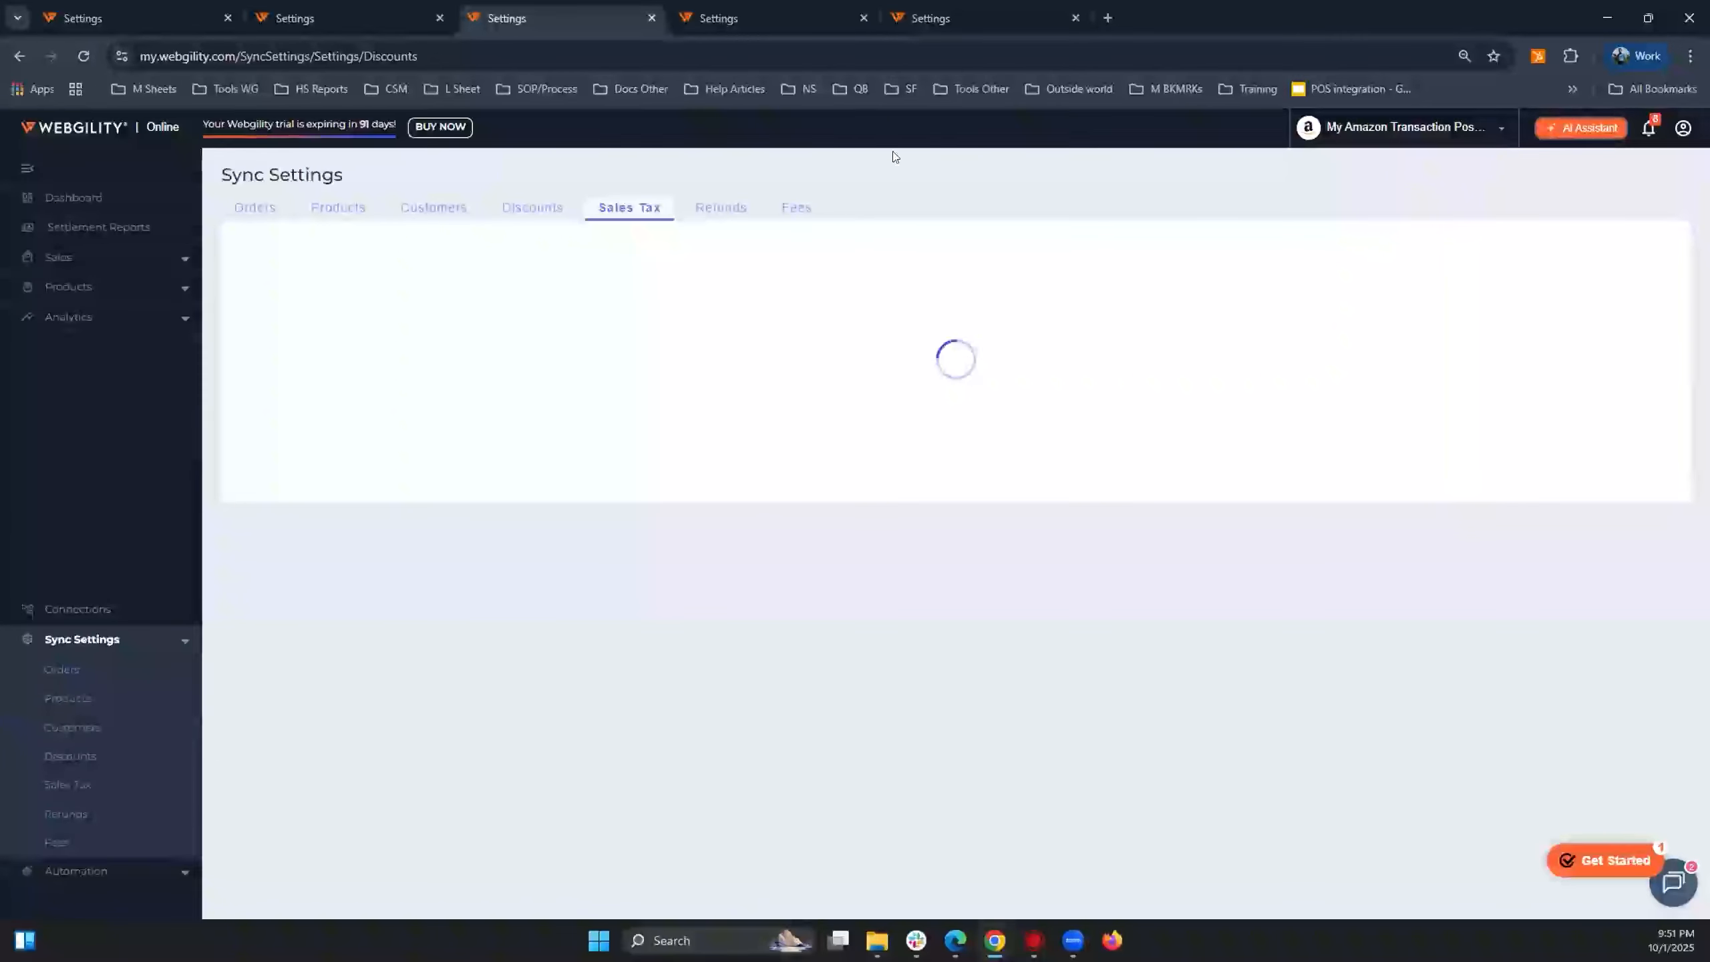
left_click(799, 20)
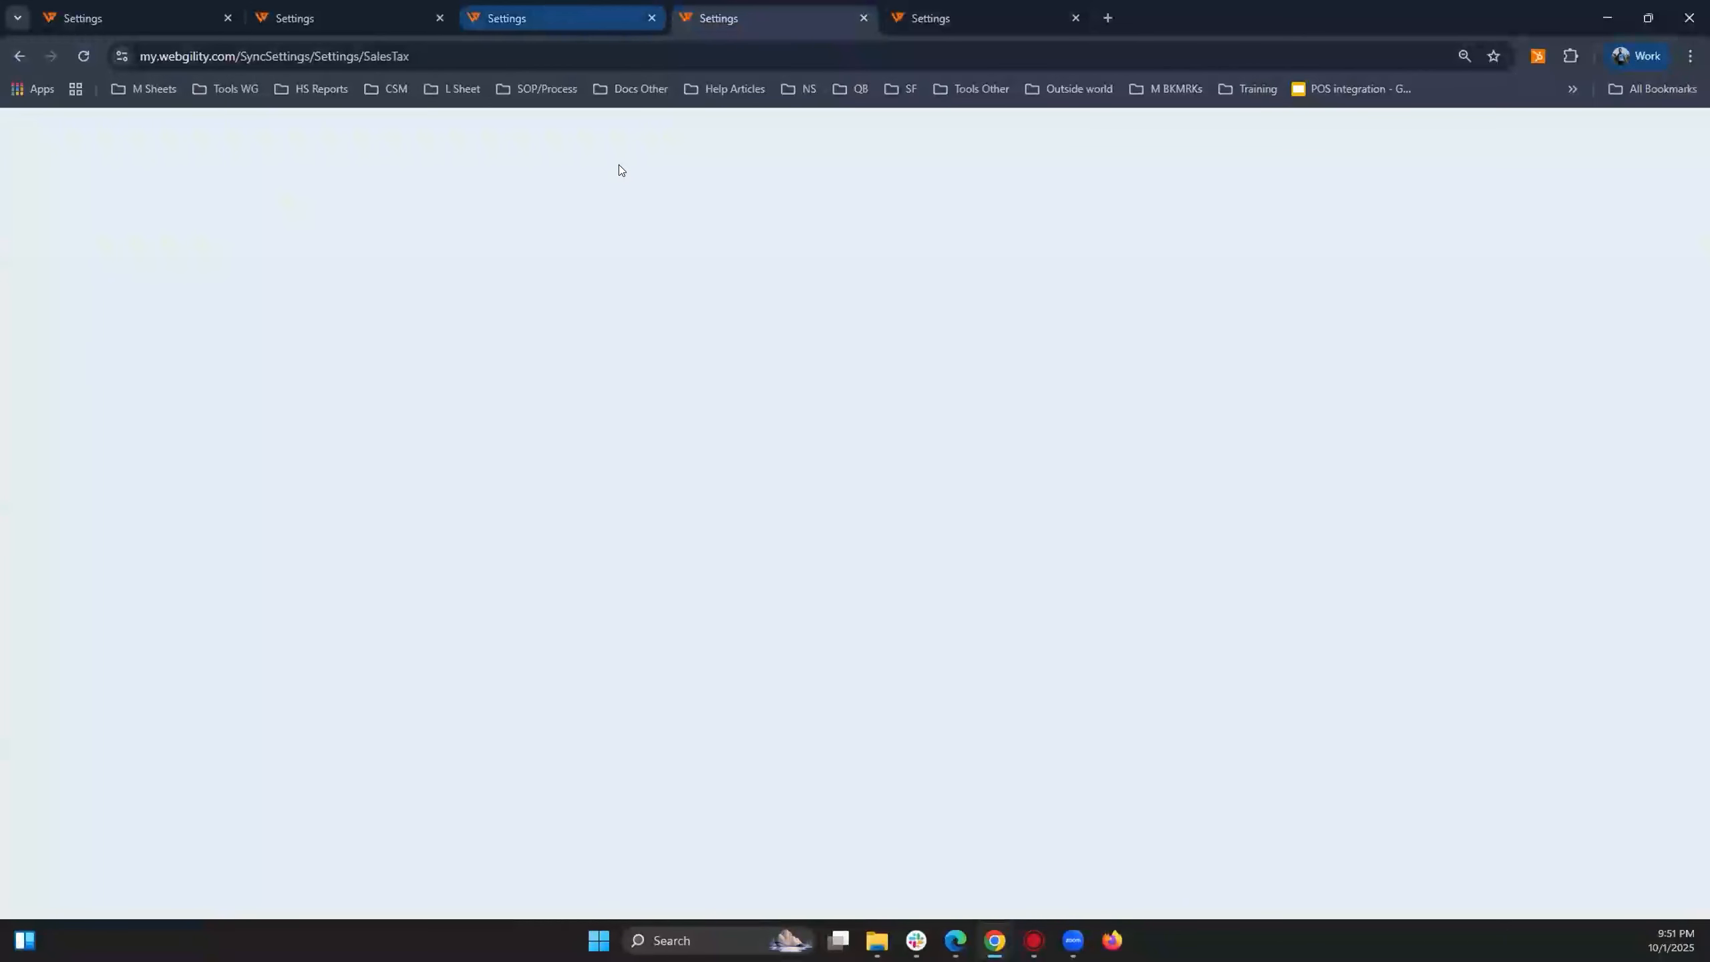
left_click(584, 18)
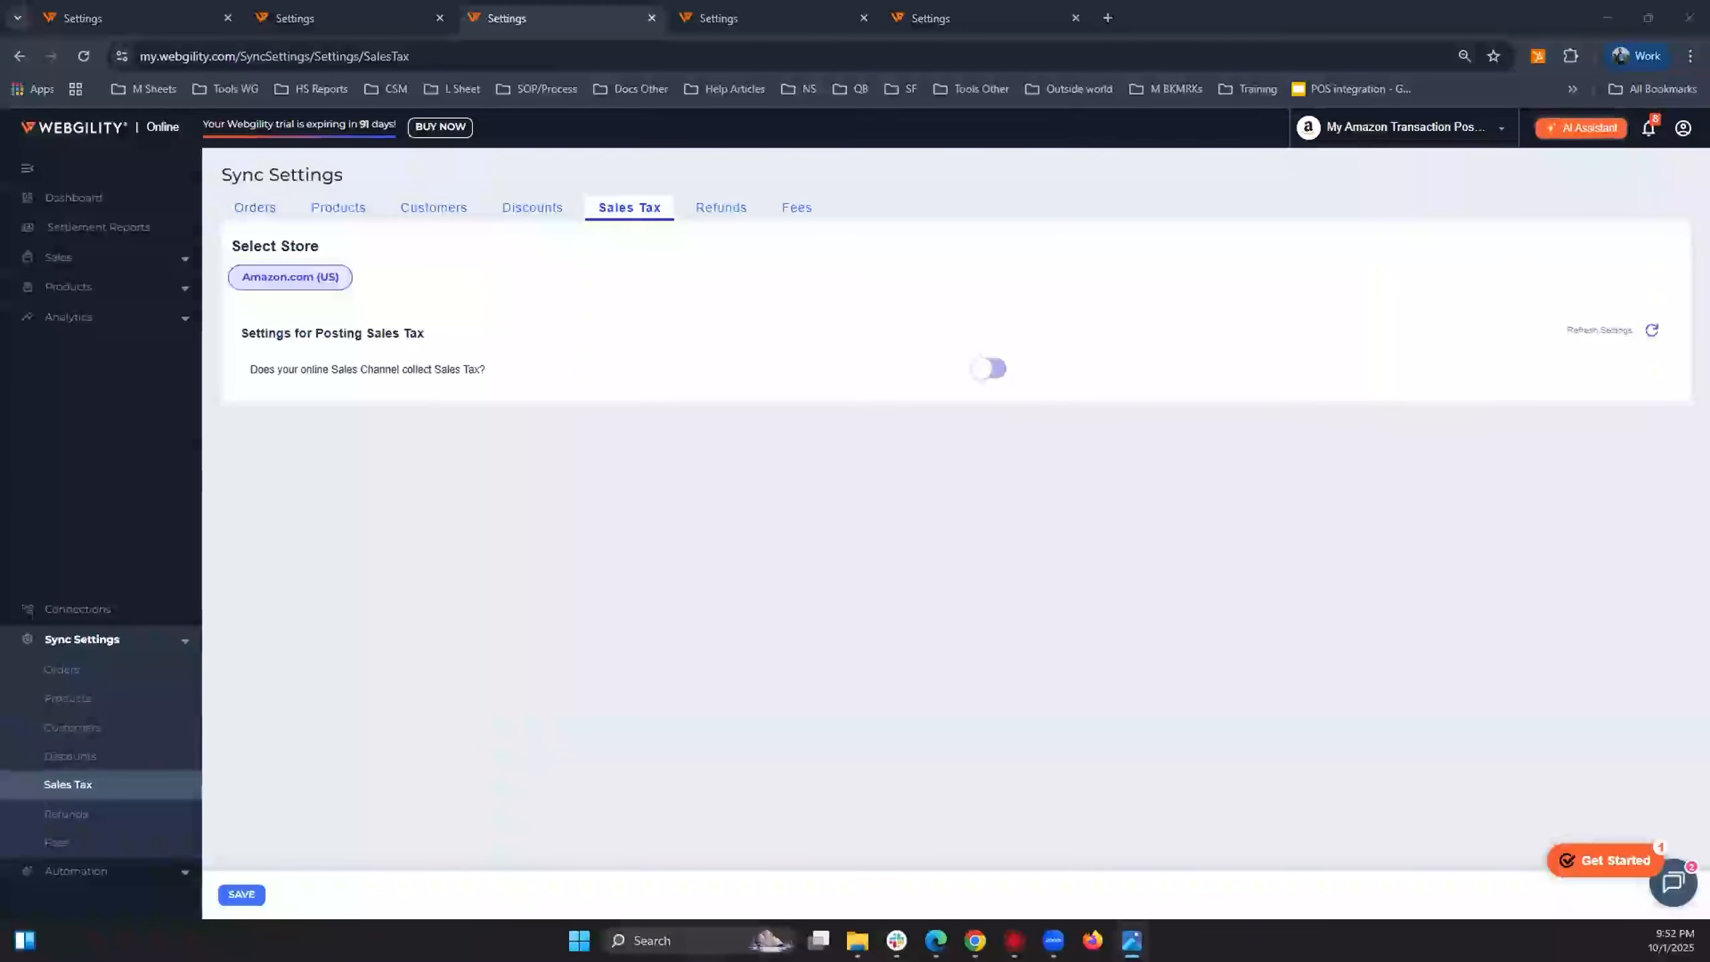
View the Webgility orders list in the WG-Order.png image and switch to the Products & services list in QuickBooks Online.
double_click(475, 210)
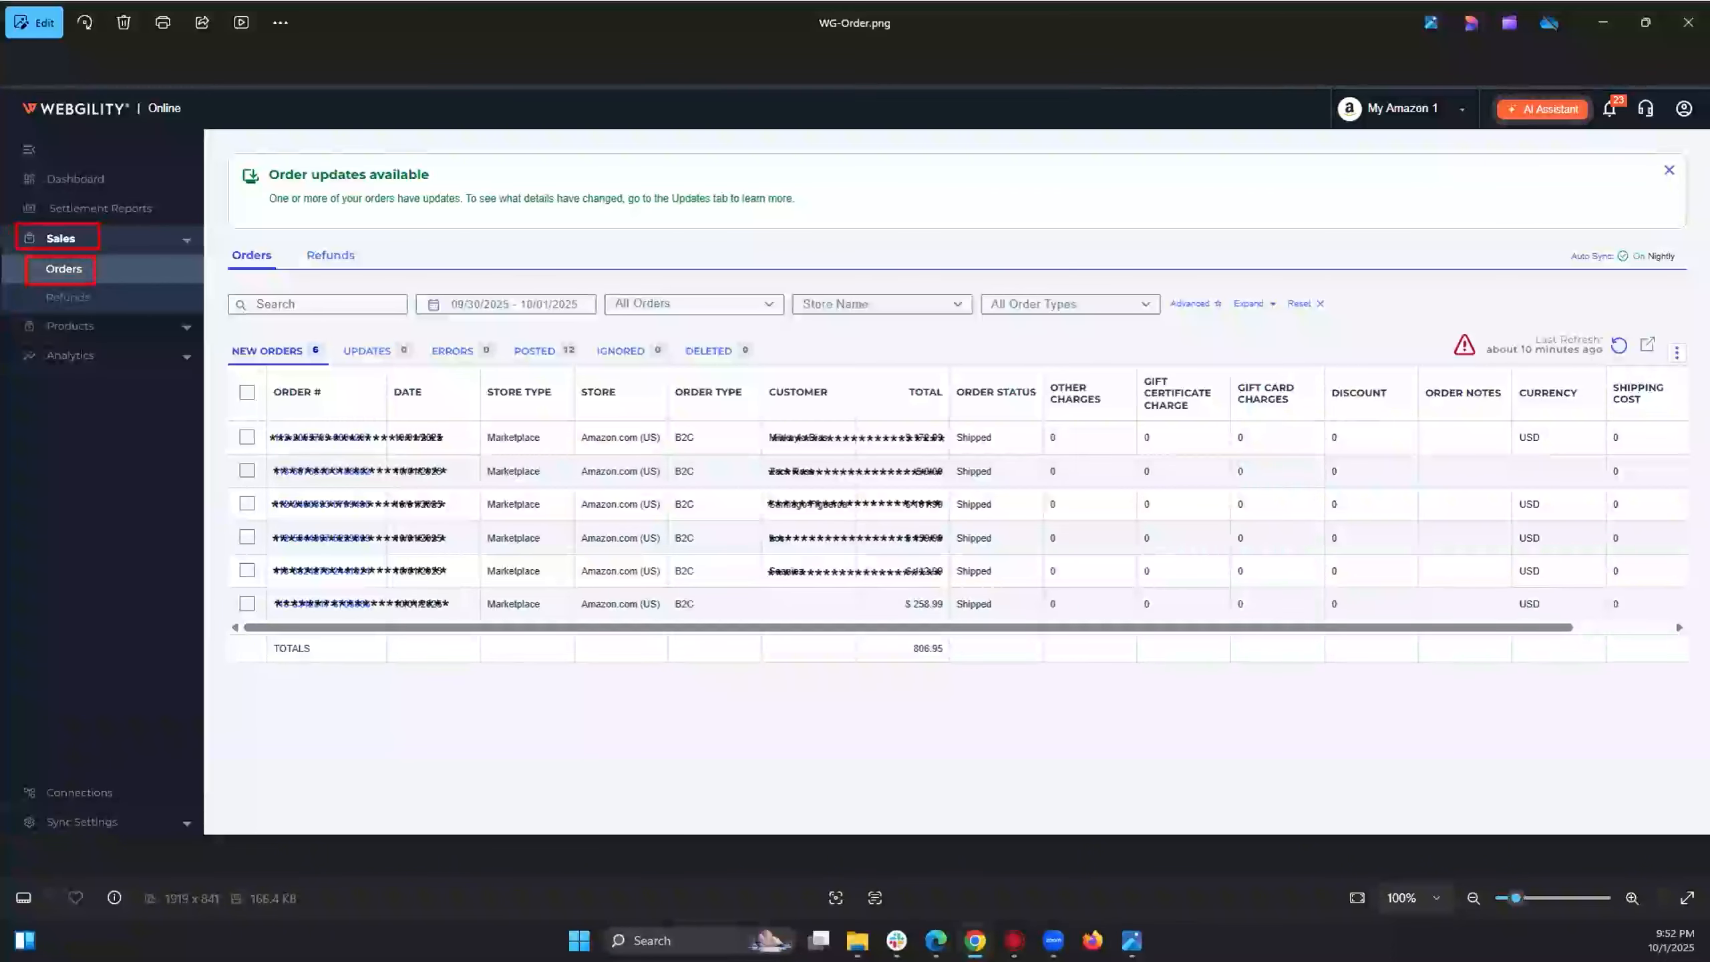
left_click_drag(1270, 1, 1271, 229)
double_click(1271, 228)
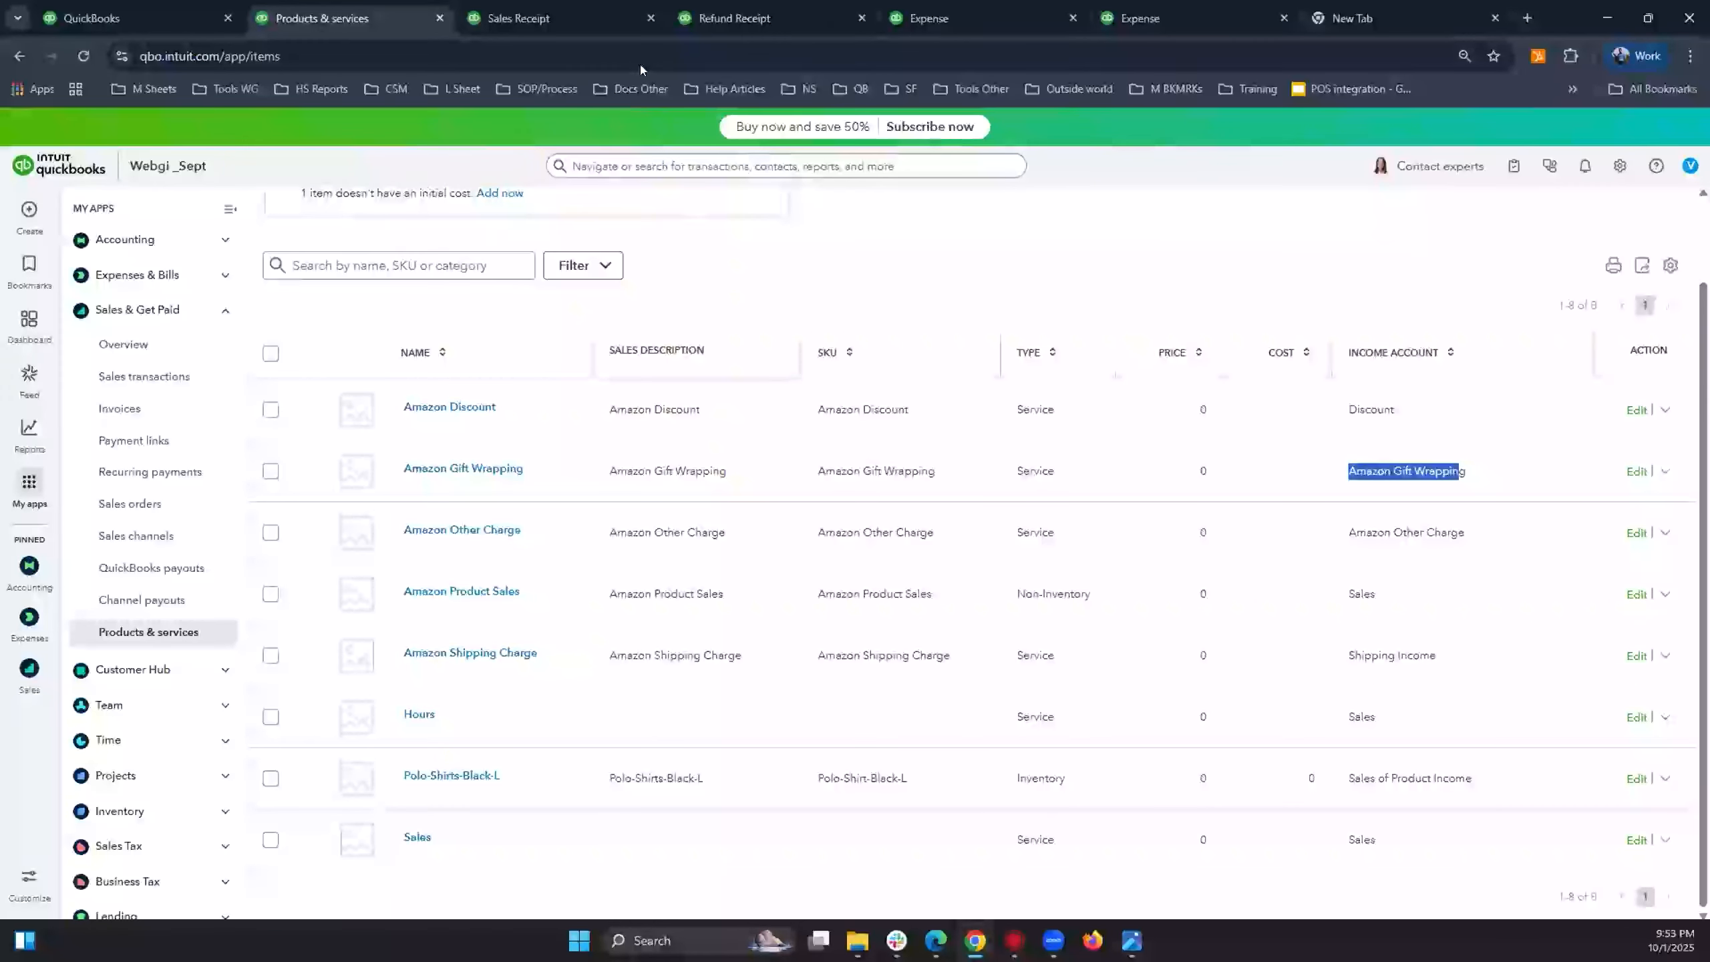
Open the Amazon sales receipt in QuickBooks Online, look over its line items and check the customer field.
left_click(584, 14)
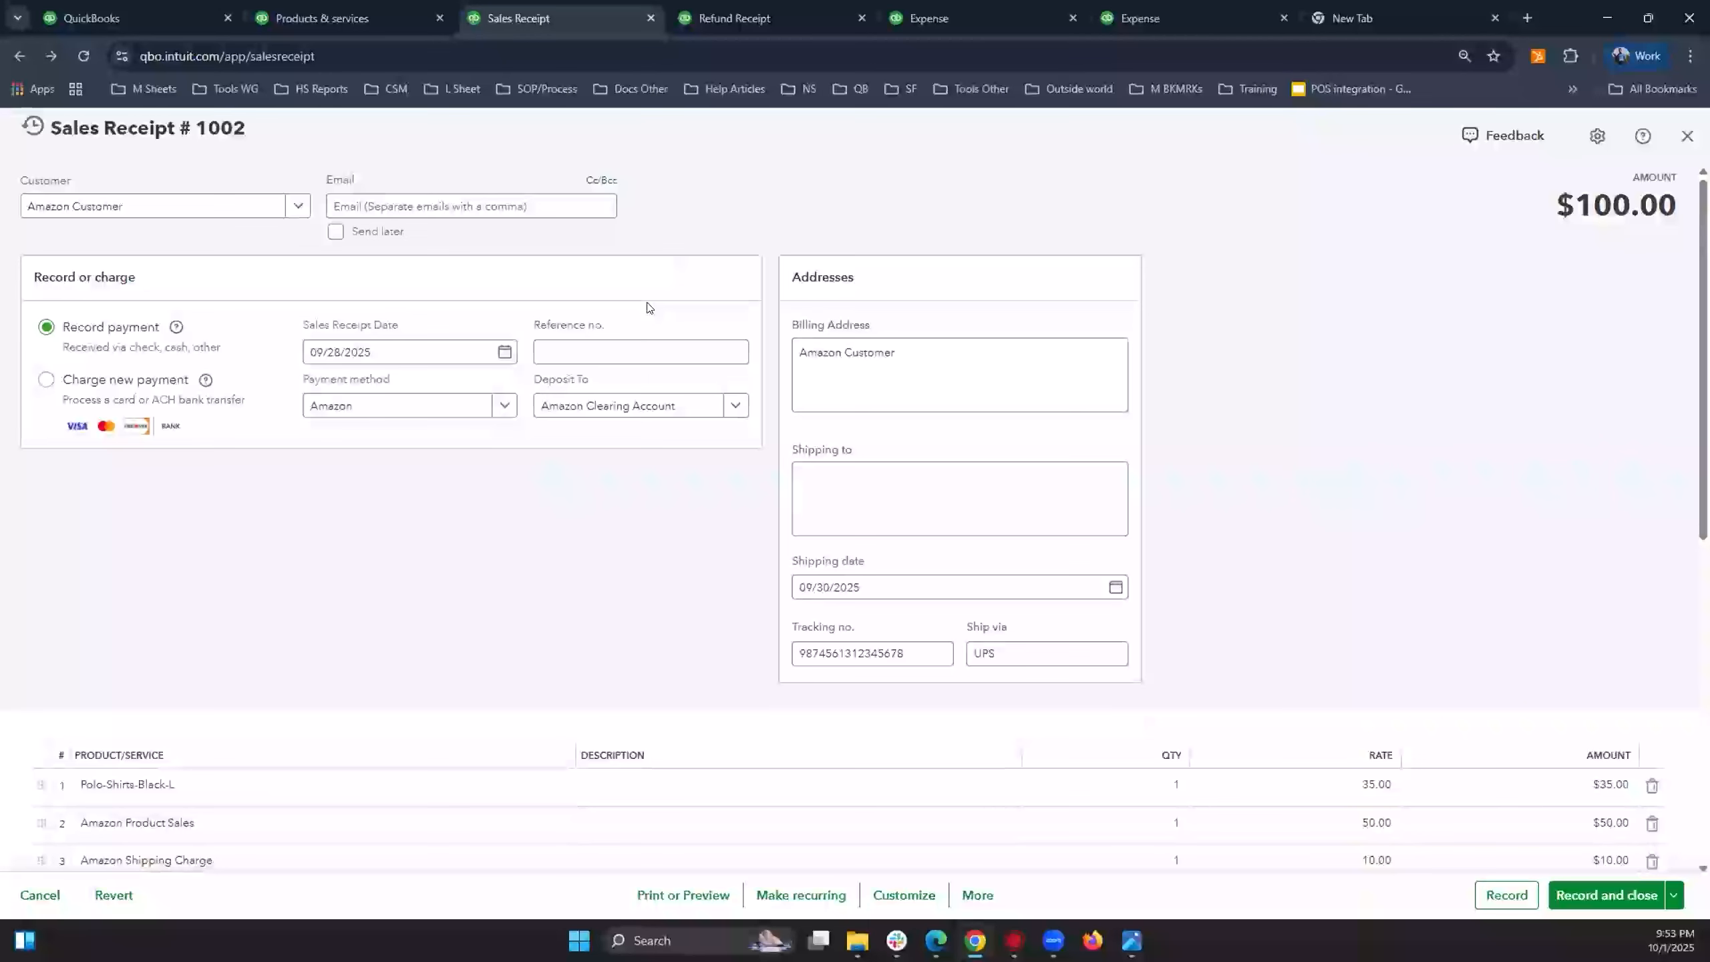
scroll(581, 503, "down", 5)
left_click(580, 498)
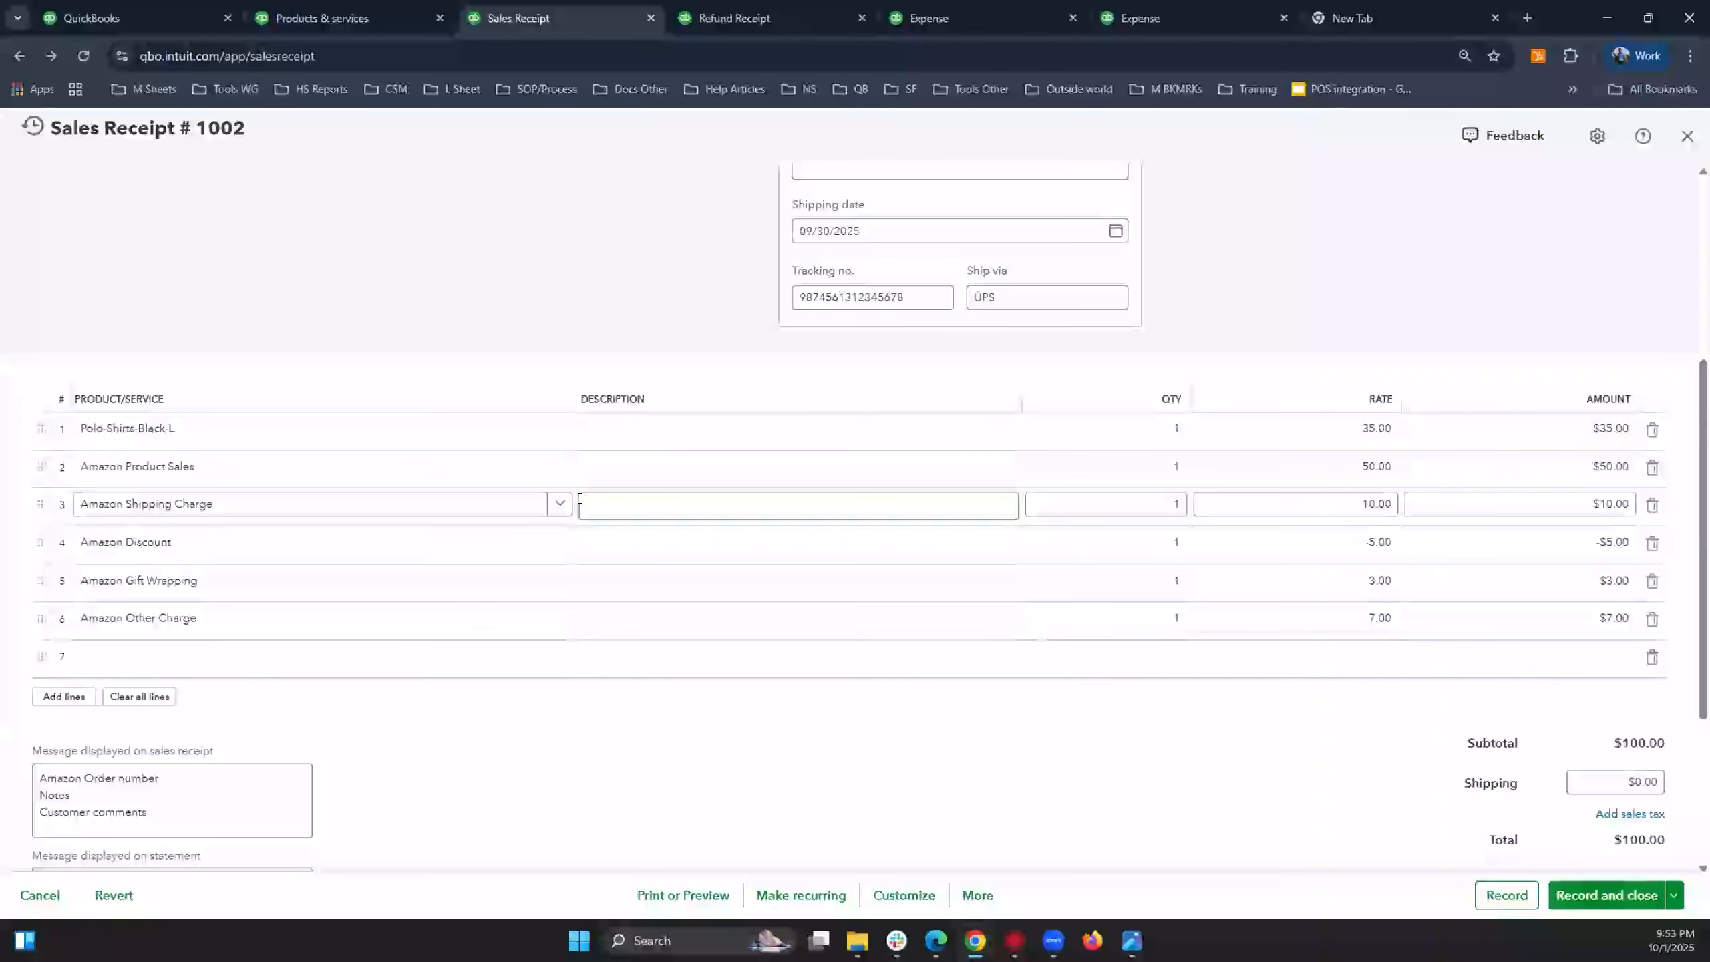
scroll(387, 227, "up", 5)
left_click(386, 228)
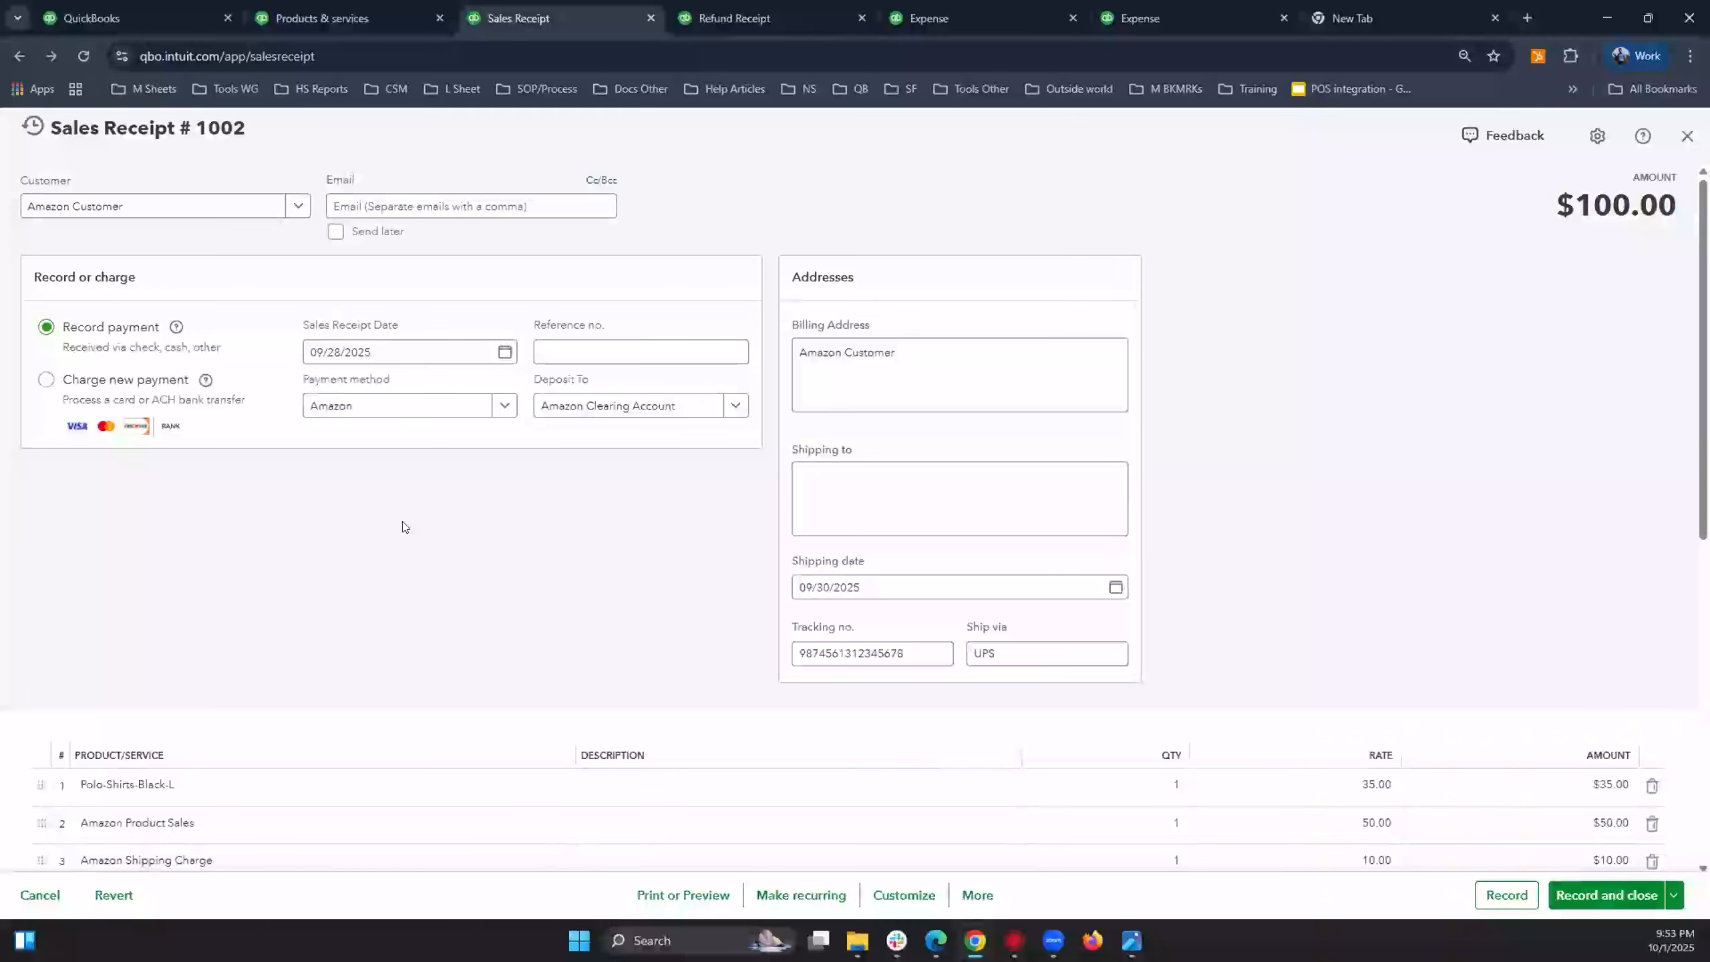
left_click(298, 210)
left_click(341, 507)
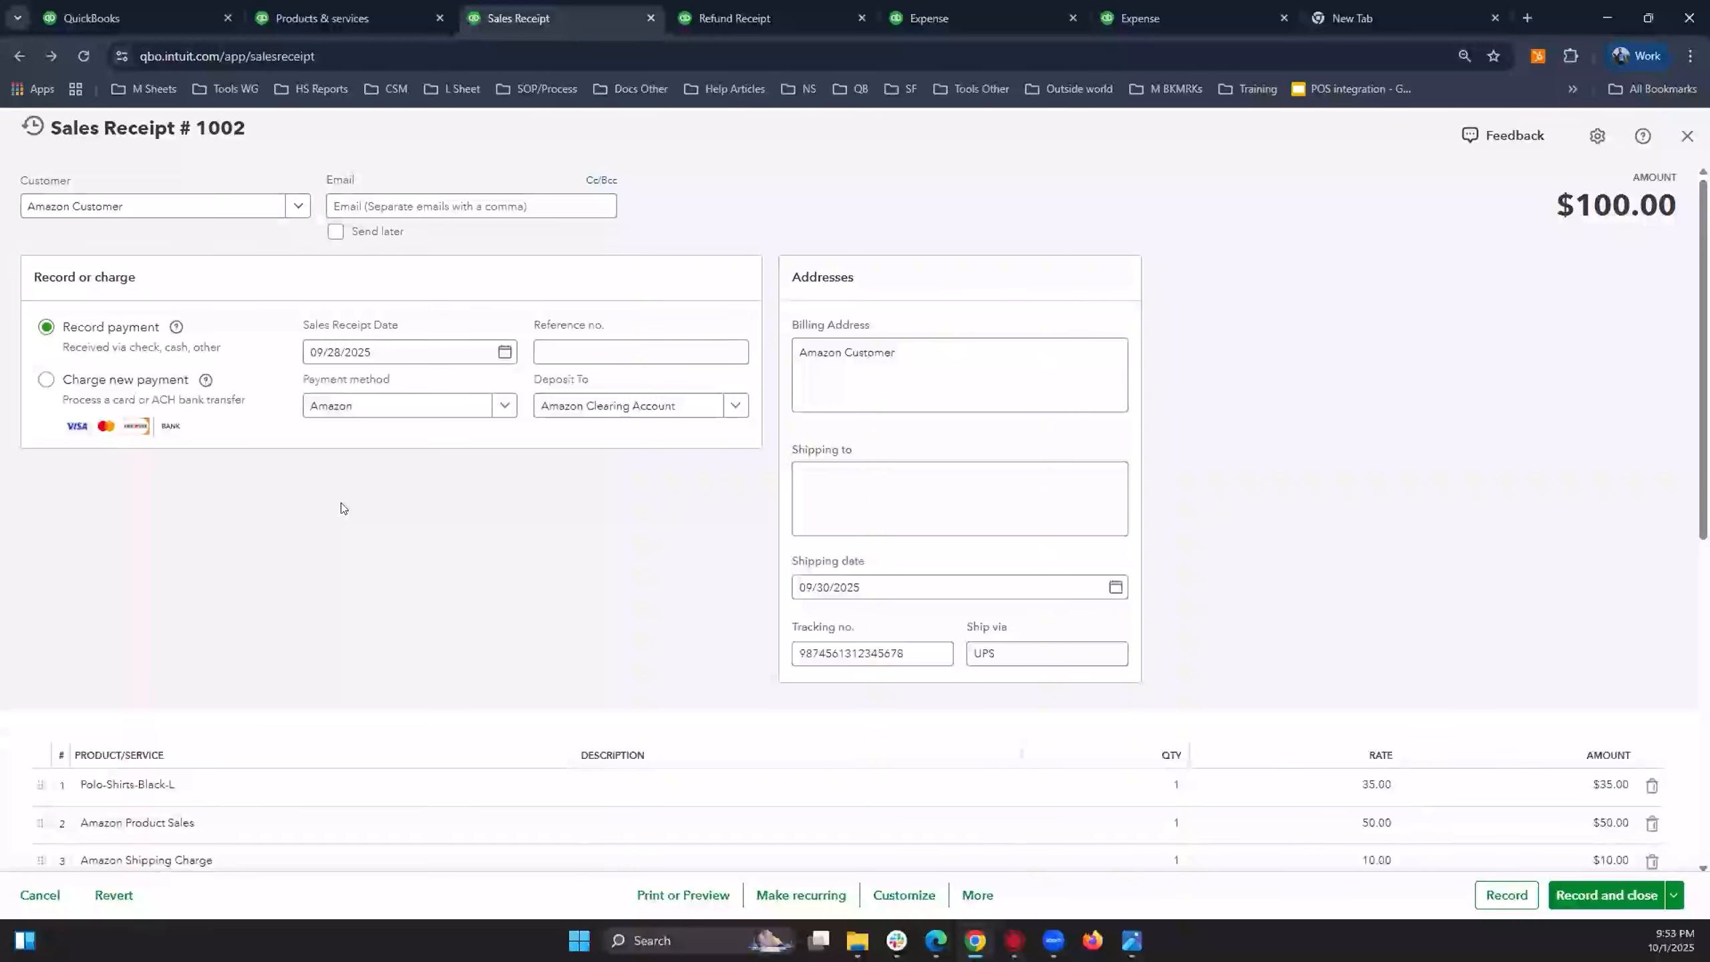
Examine the sales receipt's date, payment method and deposit account.
scroll(469, 519, "down", 1)
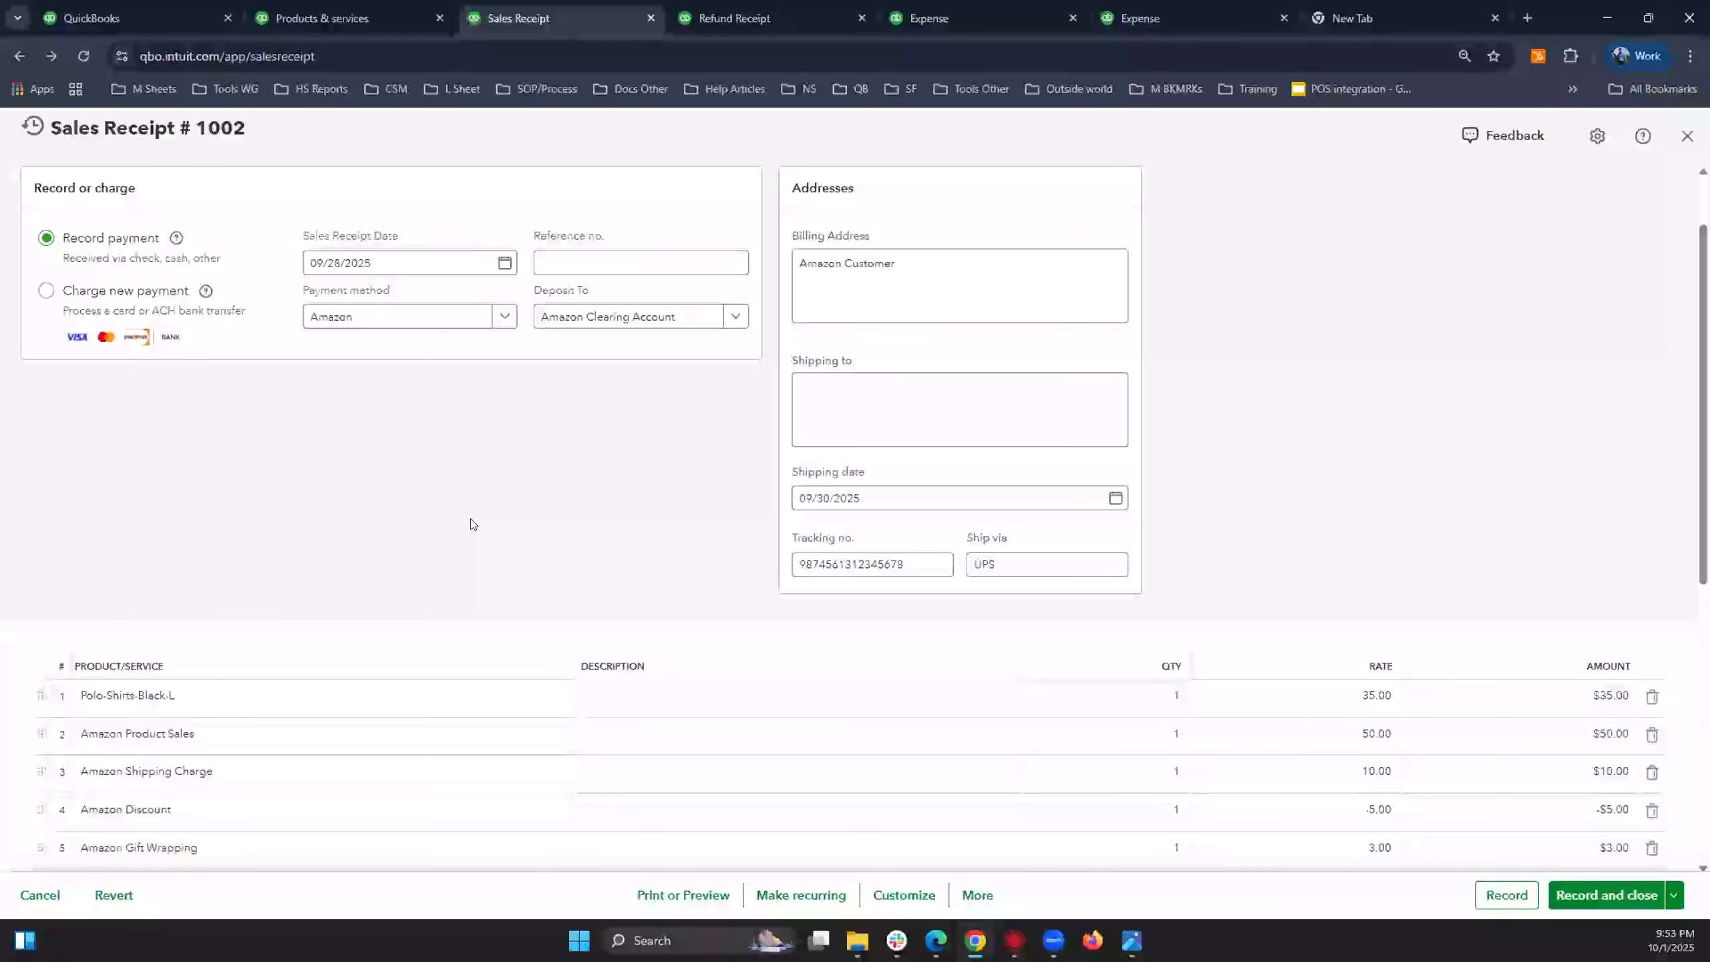
scroll(470, 524, "up", 1)
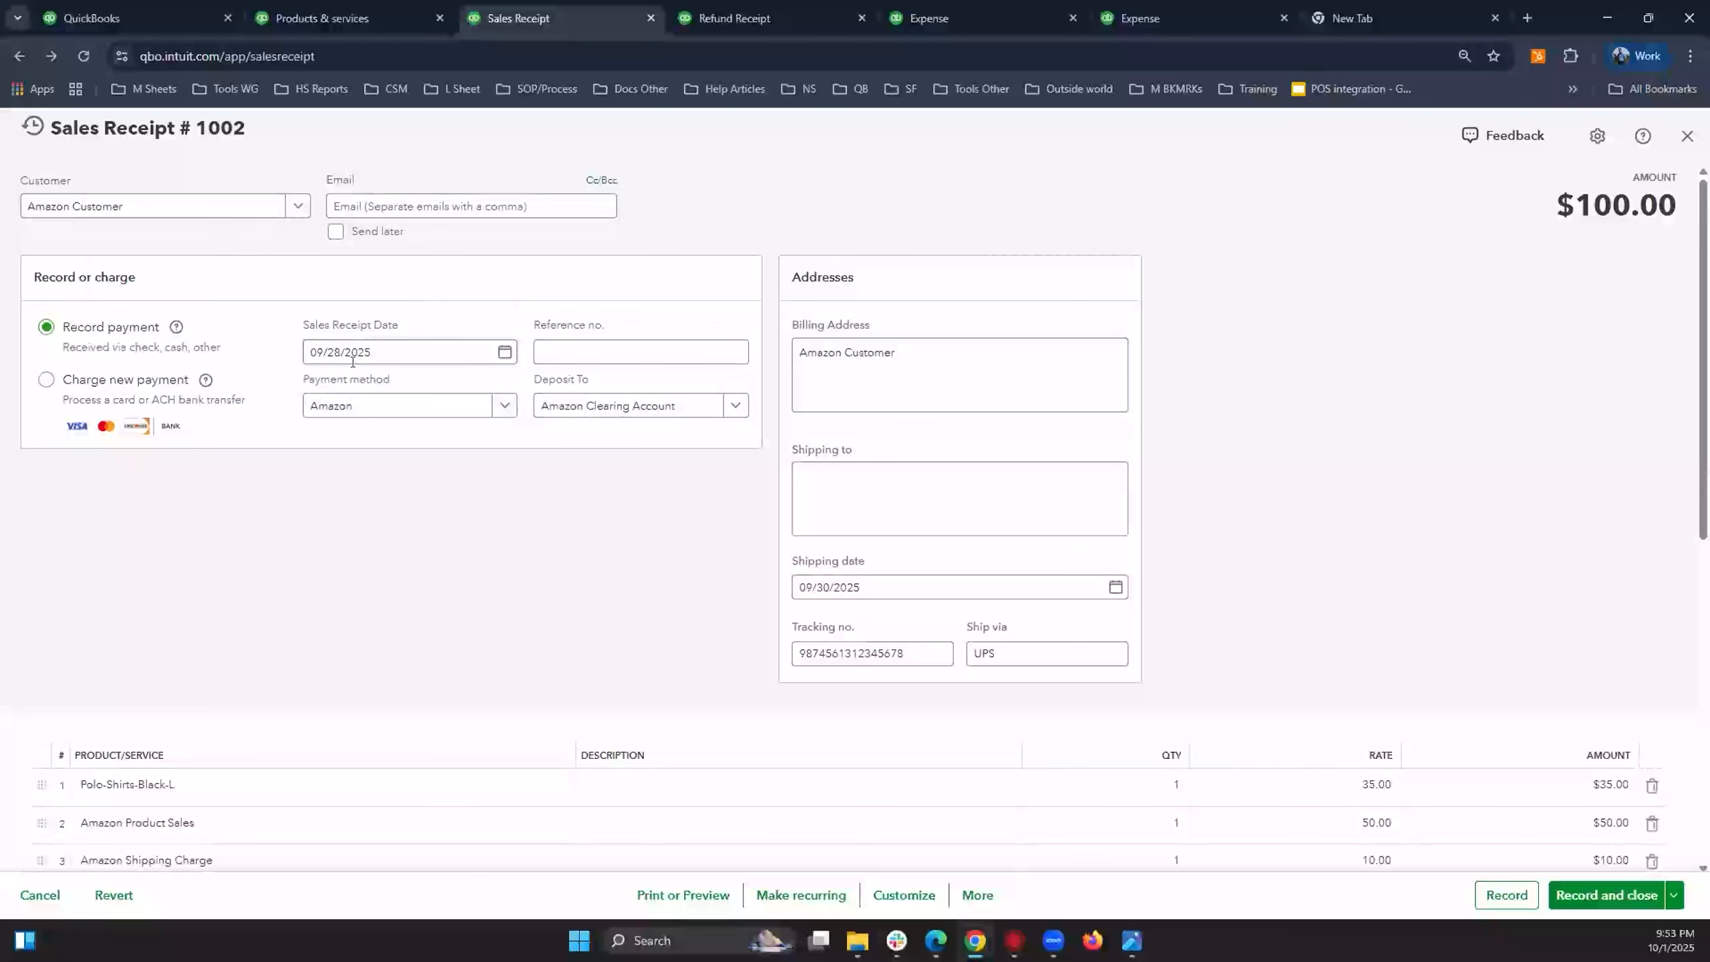
left_click(398, 347)
left_click(397, 406)
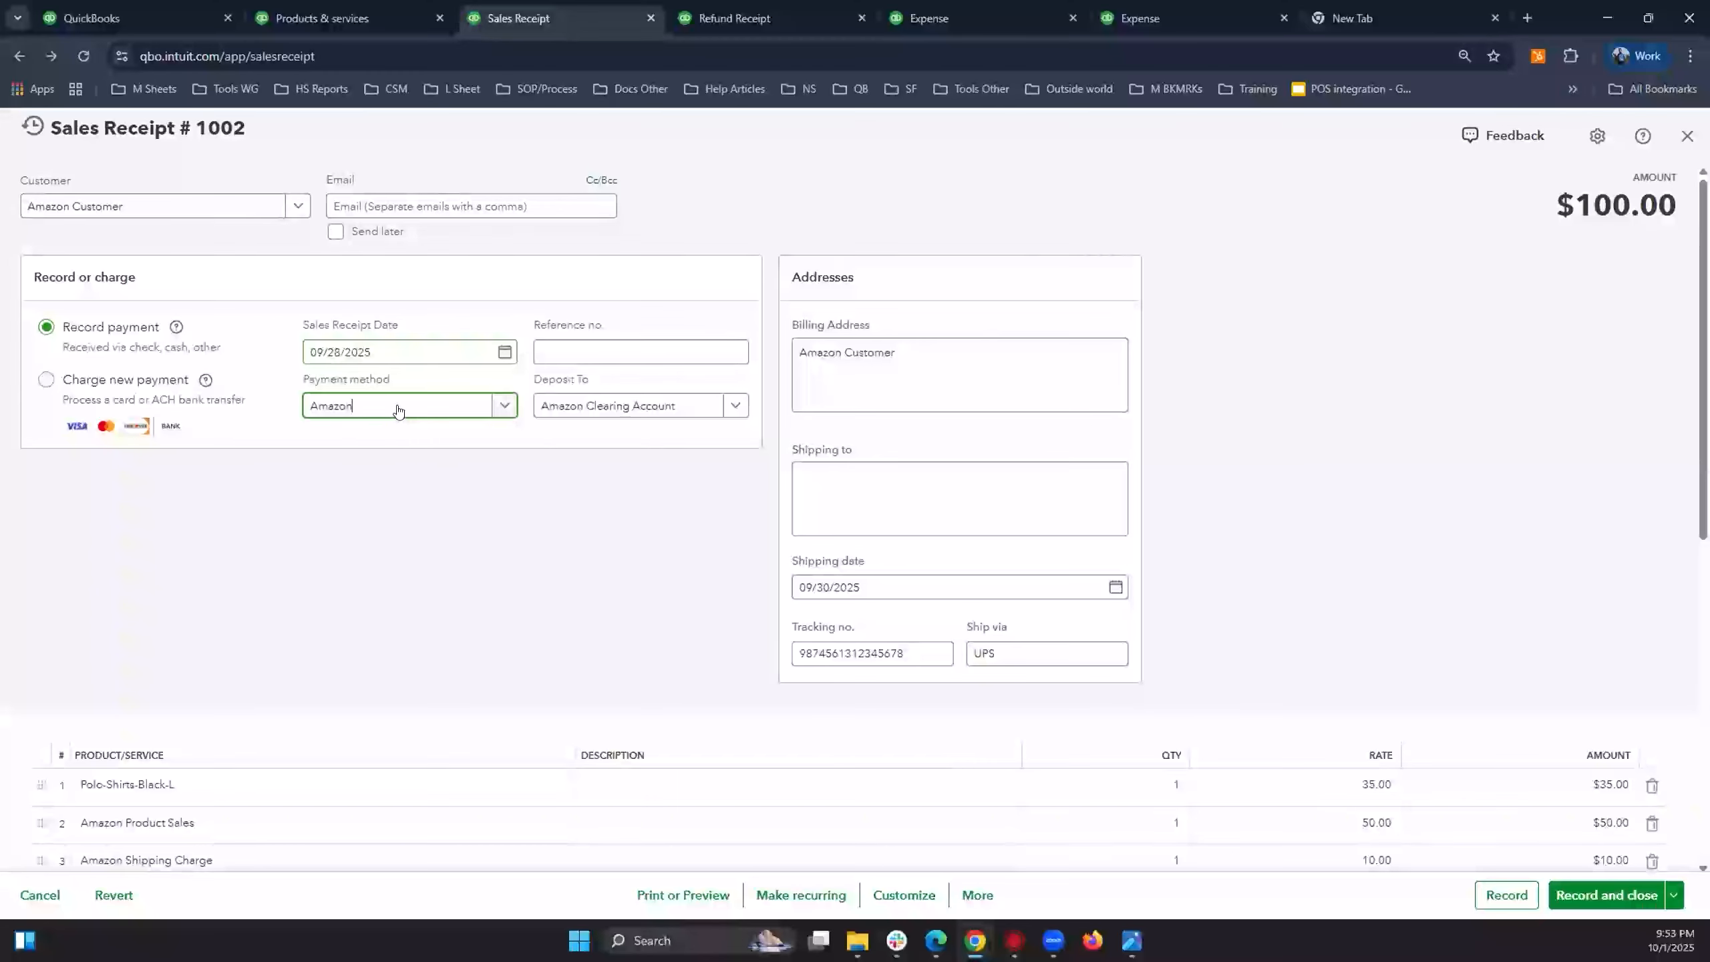
left_click(579, 497)
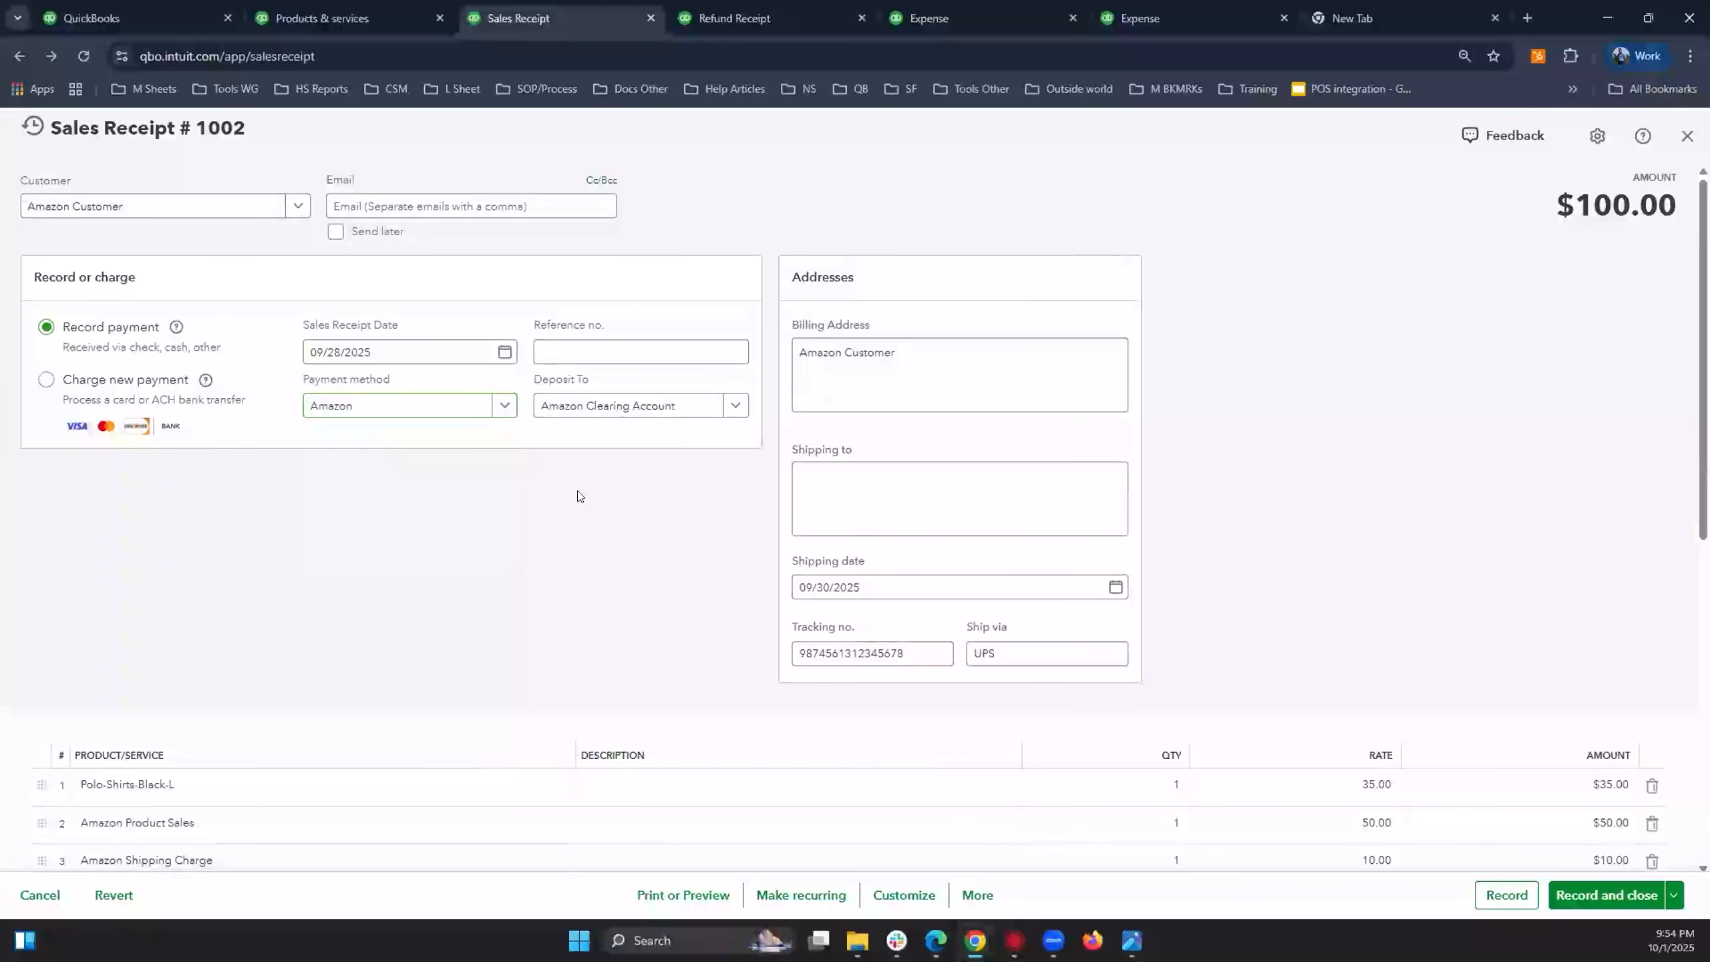
left_click(679, 405)
left_click(450, 497)
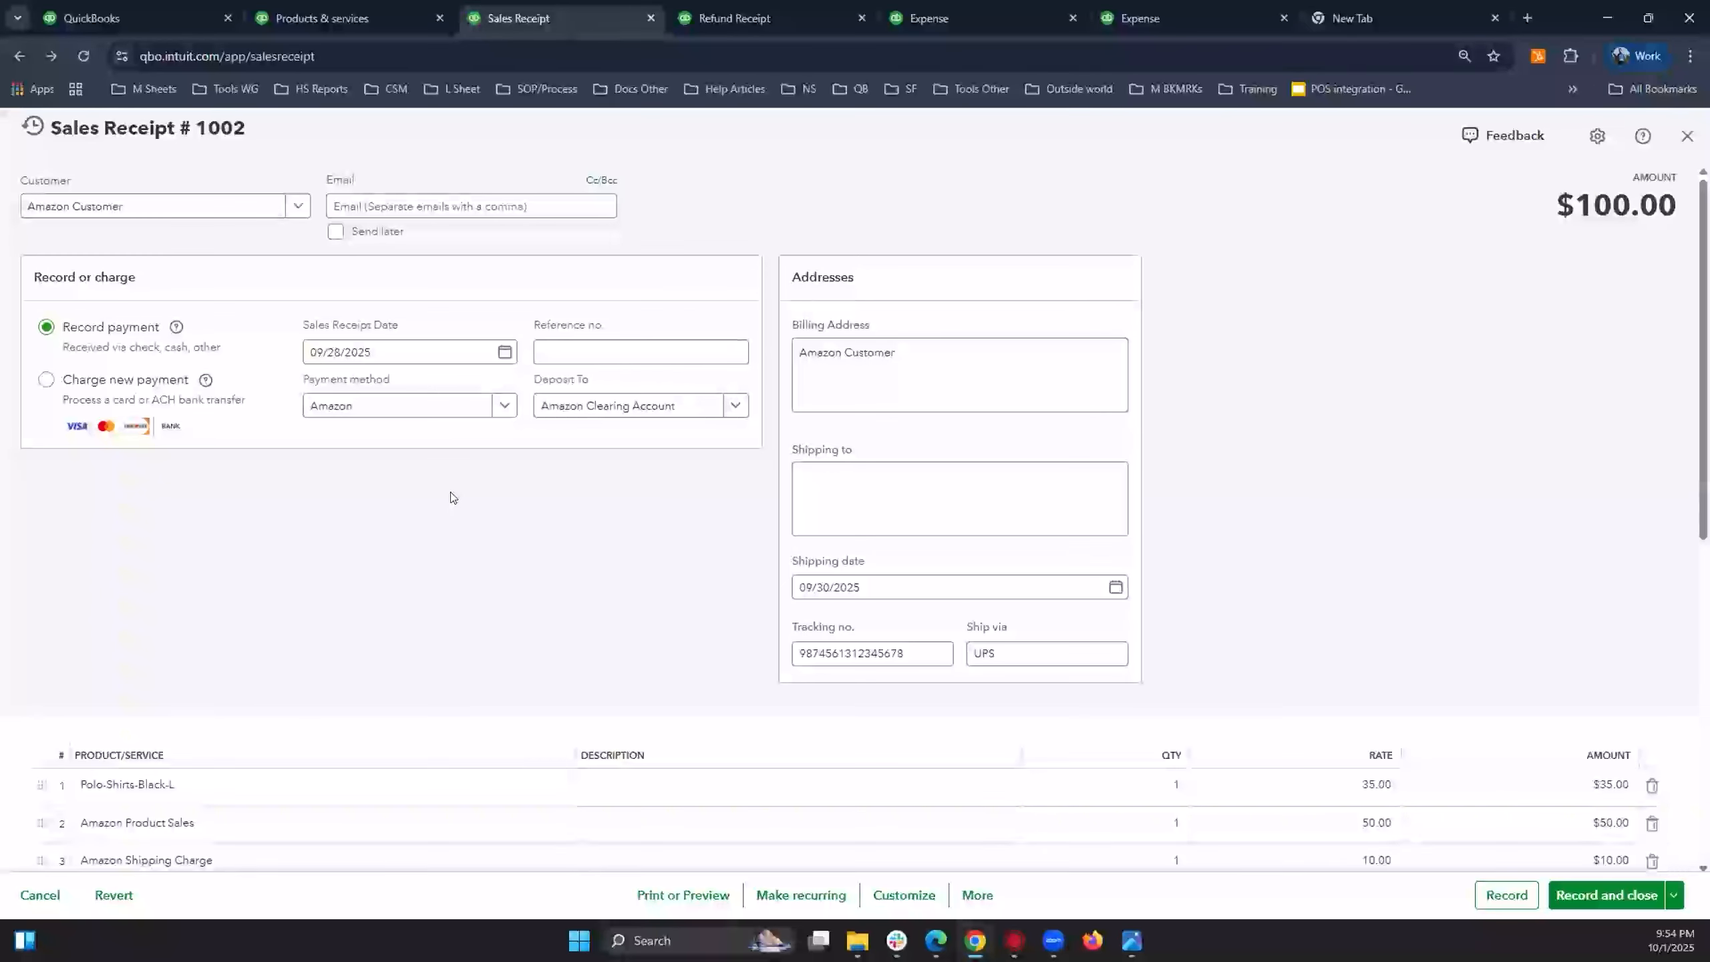
left_click(697, 409)
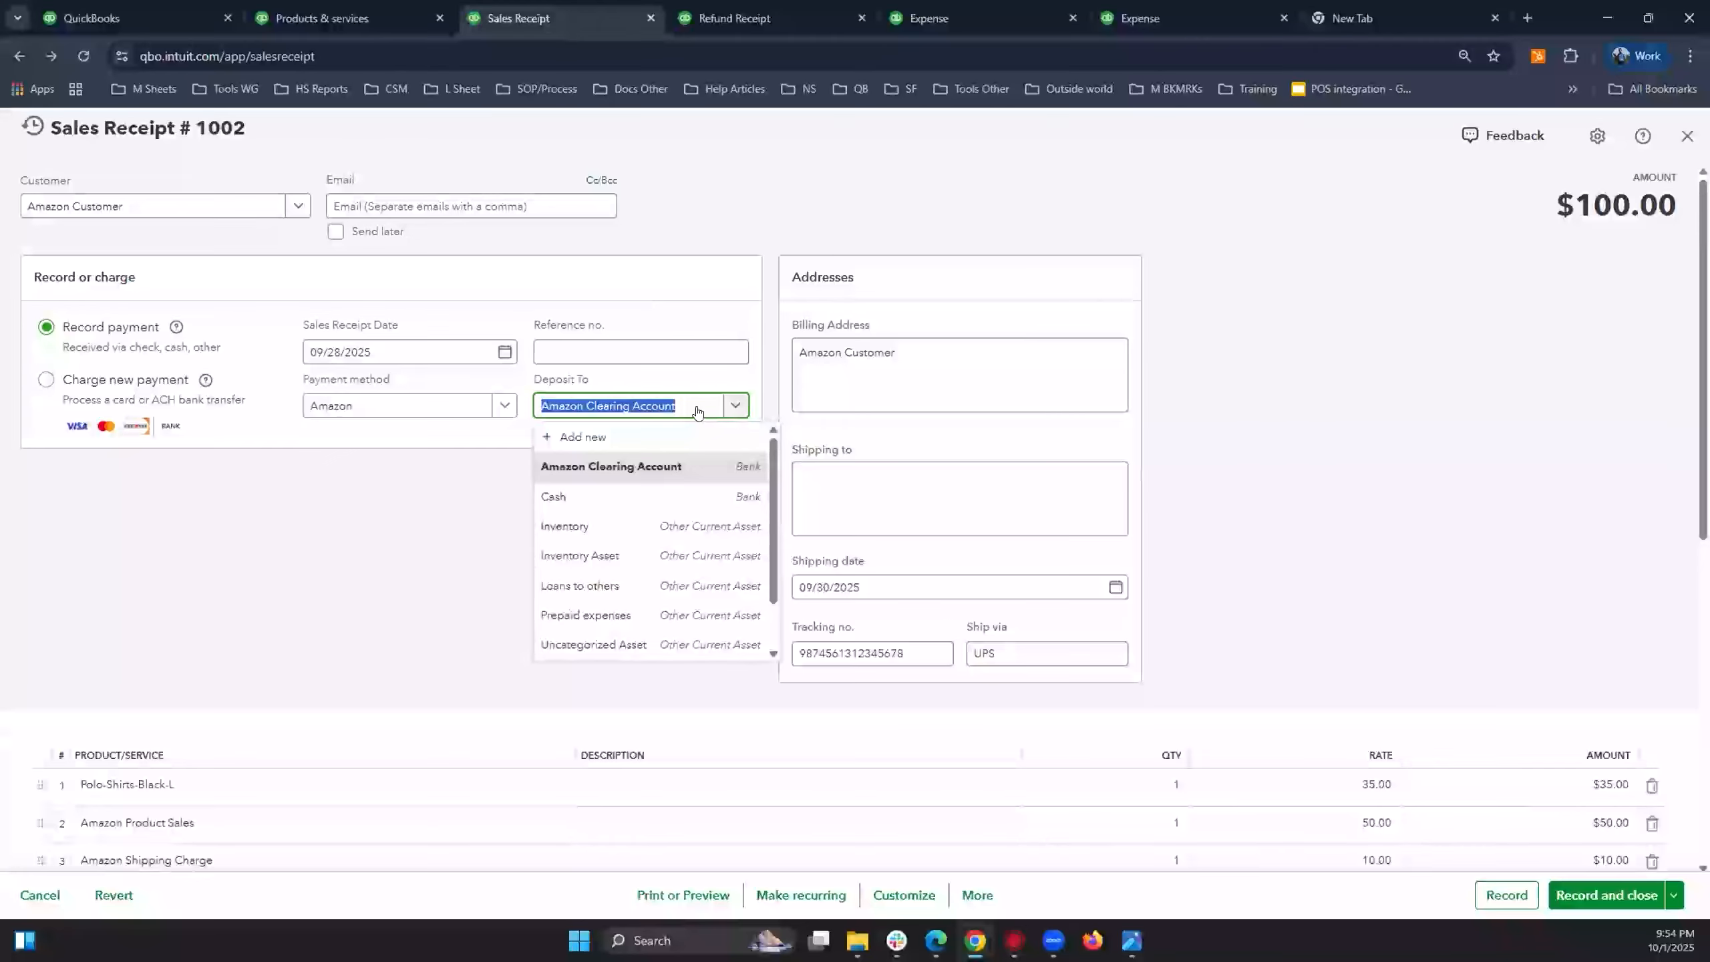
left_click(423, 563)
Examine the shipping address, shipping date and tracking details on the sales receipt.
scroll(431, 533, "down", 4)
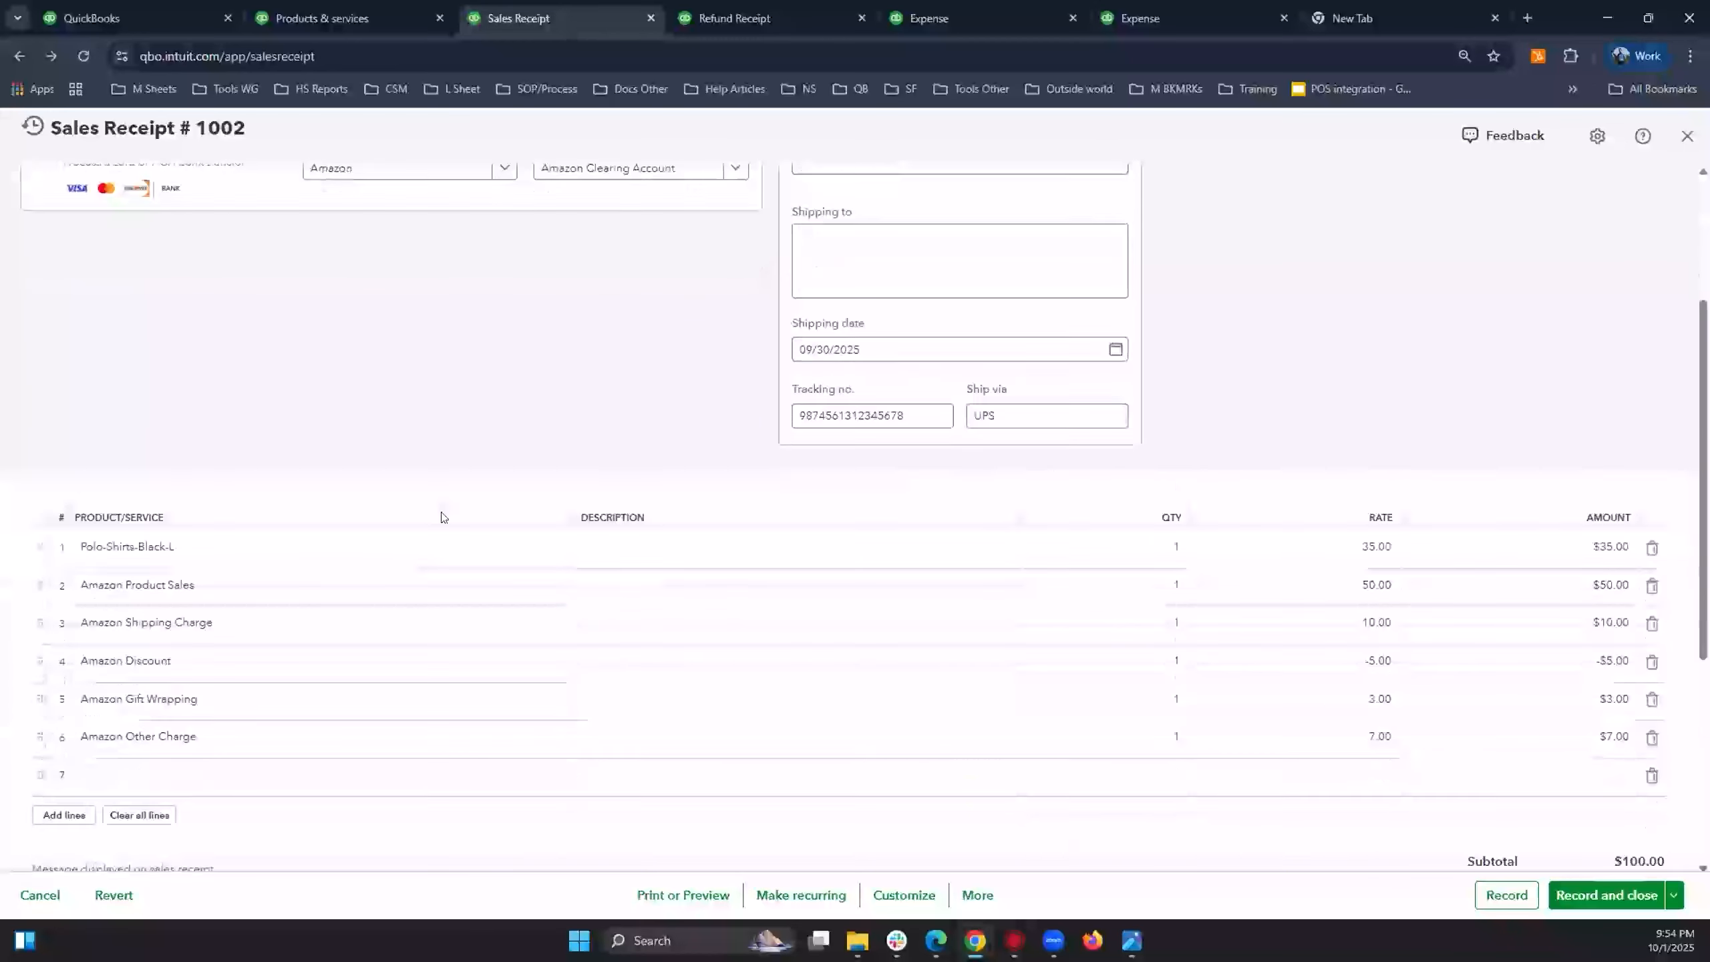
scroll(962, 314, "up", 3)
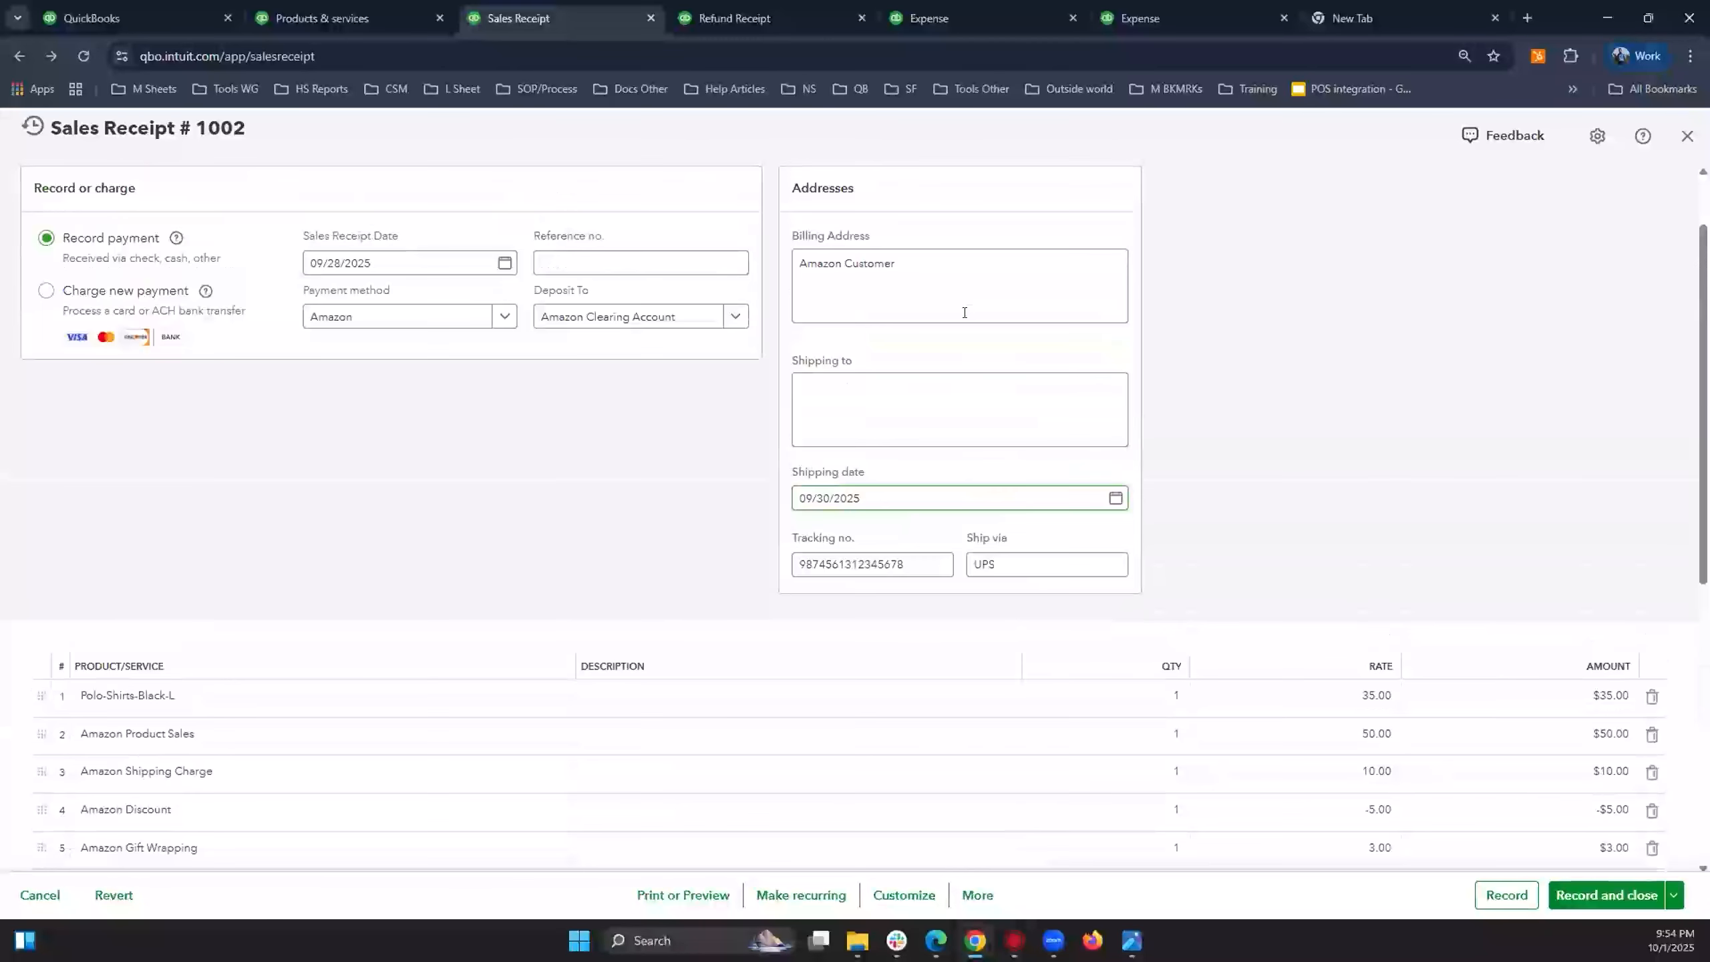
left_click(876, 447)
key("Tab")
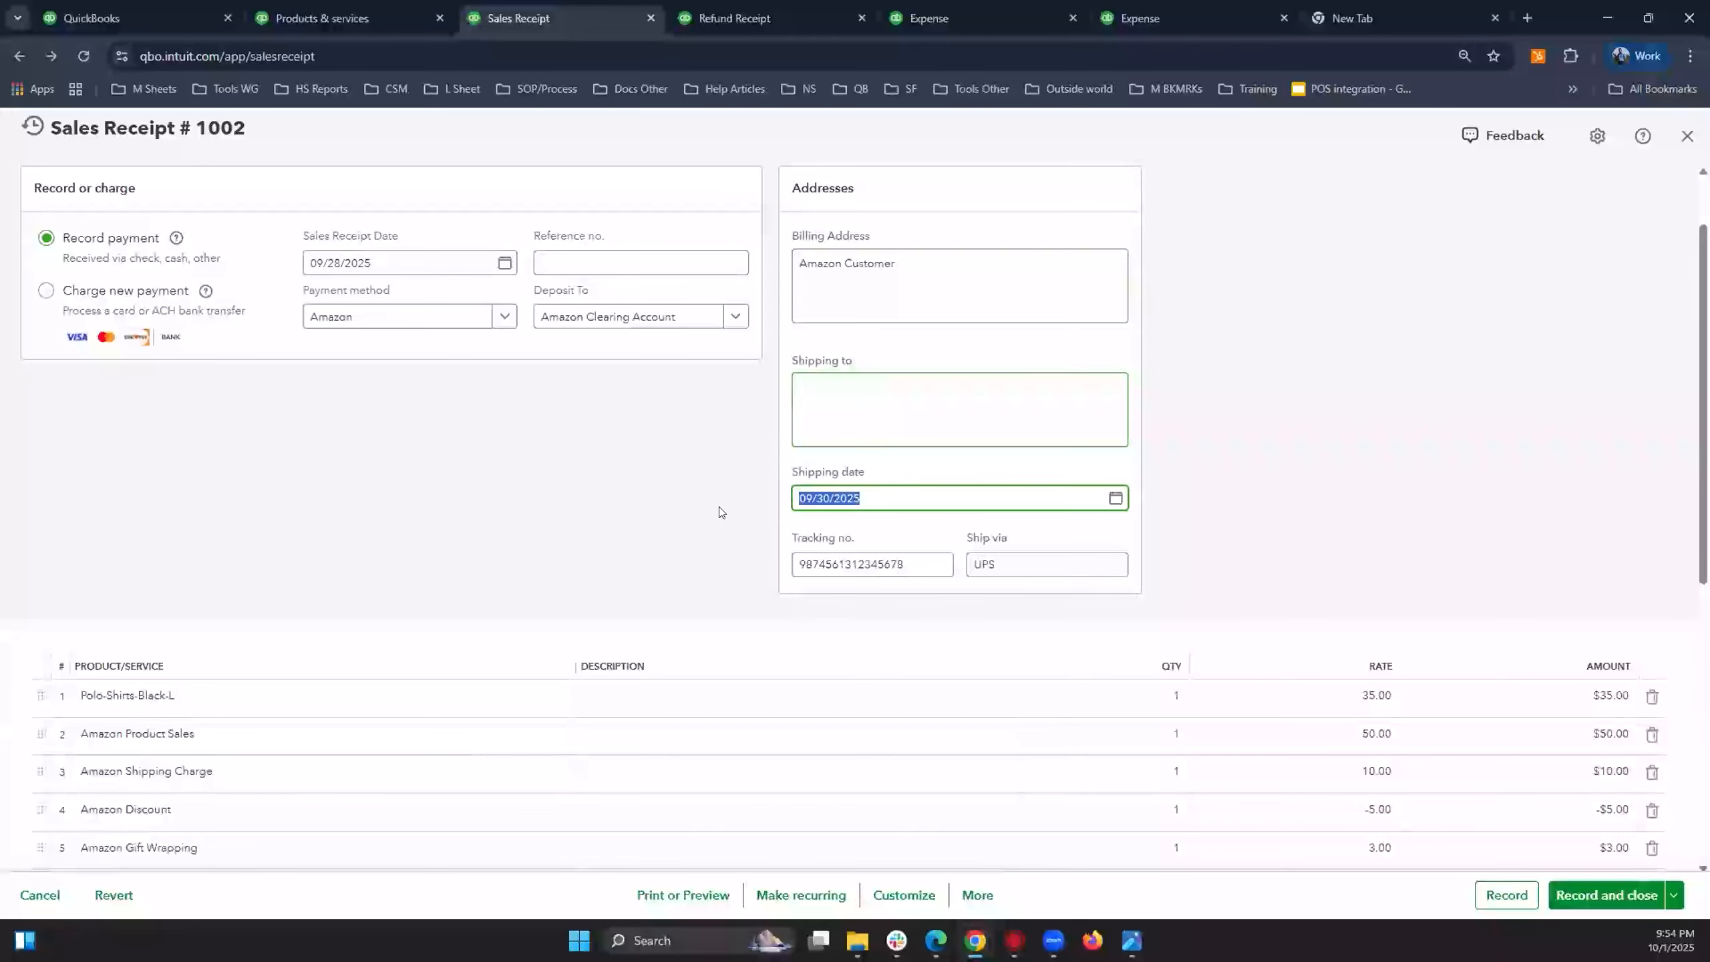
scroll(815, 465, "down", 1)
double_click(816, 465)
left_click(724, 447)
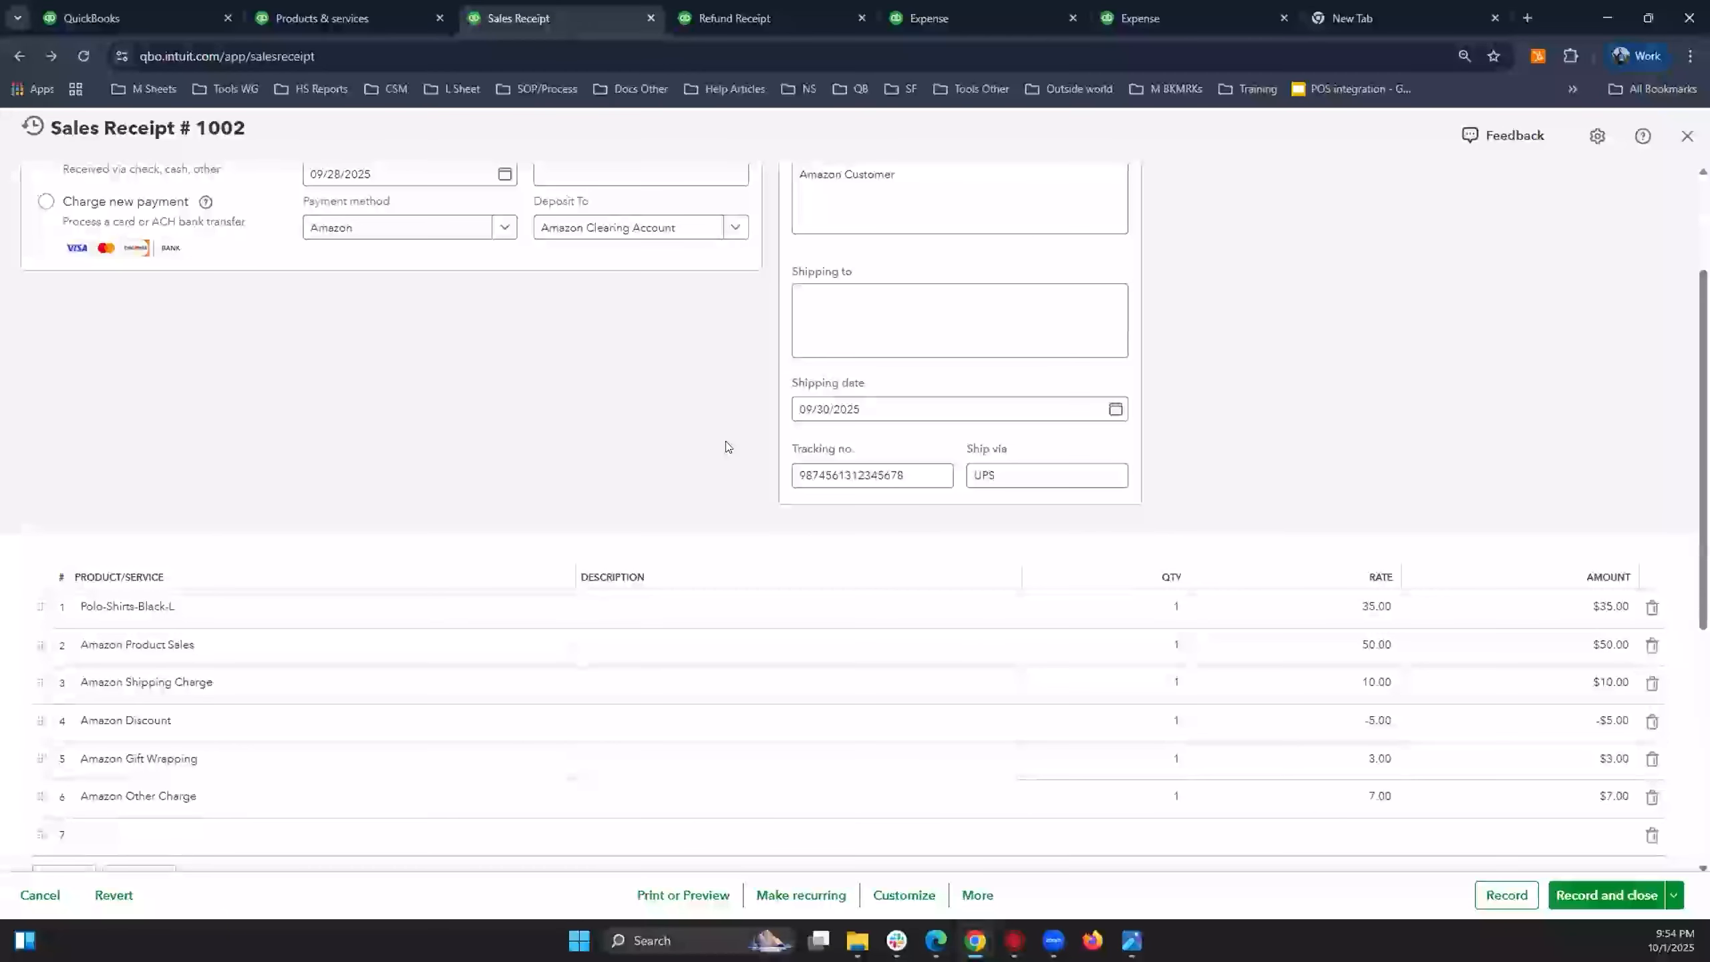
Examine the sales receipt's product and charge lines, customer message and totals at 100% page zoom.
scroll(657, 420, "down", 2)
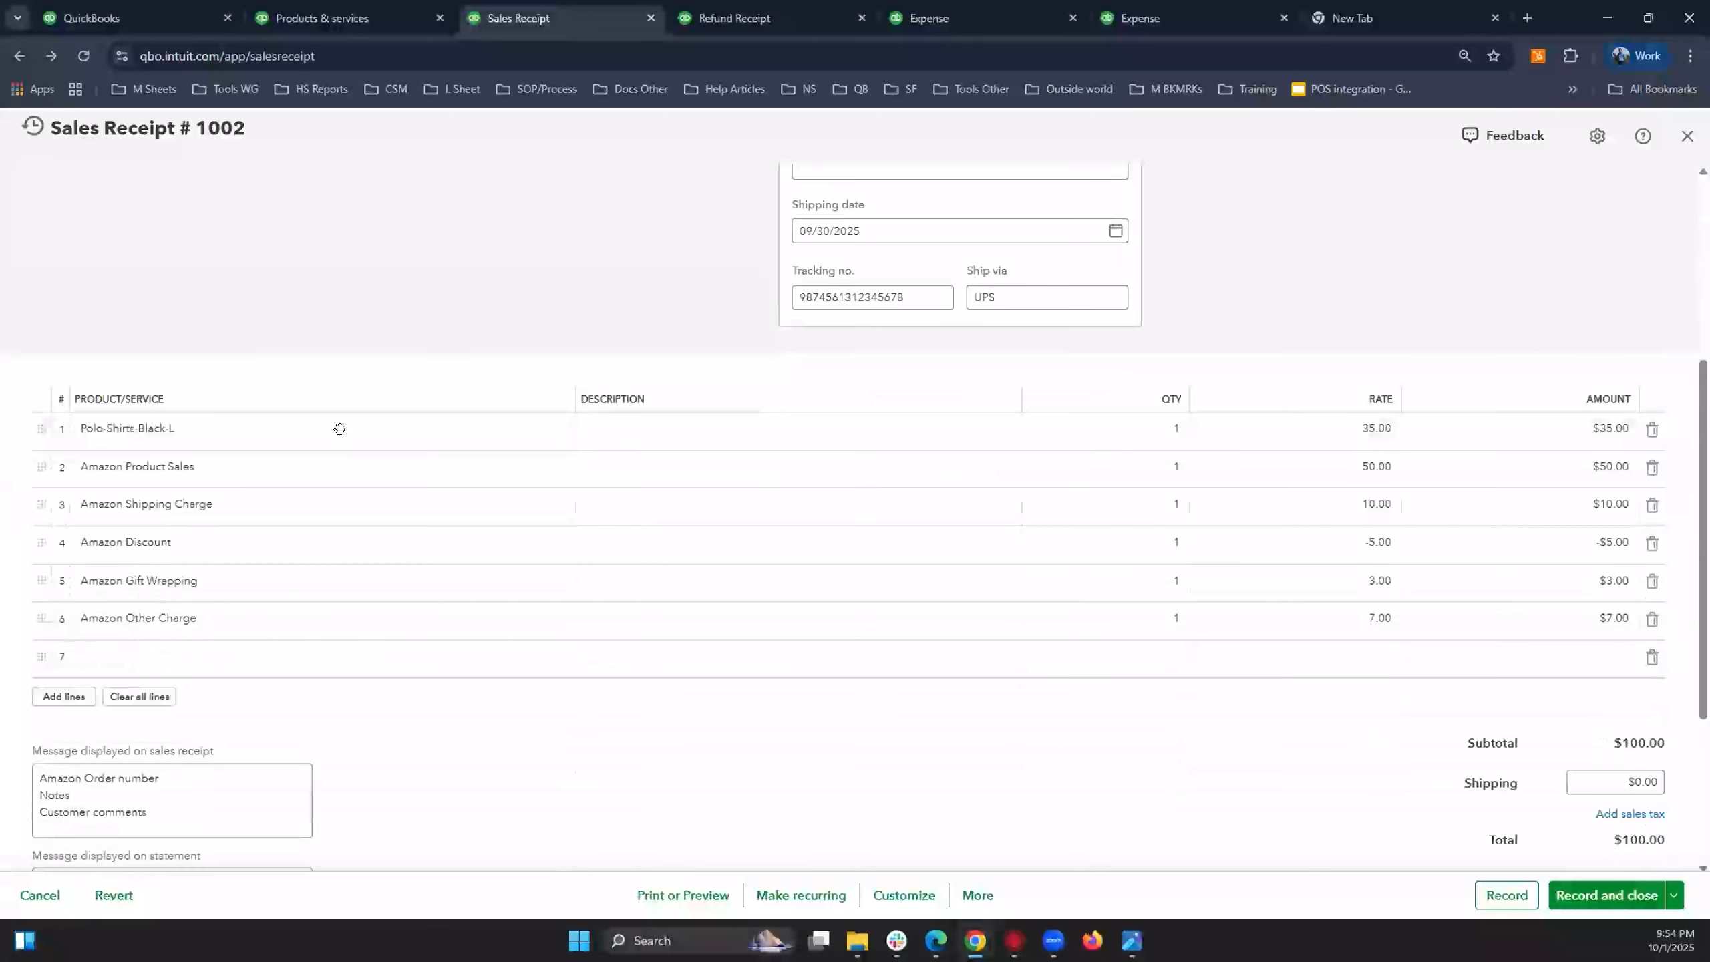
left_click(450, 543)
scroll(517, 533, "down", 1)
left_click(517, 523)
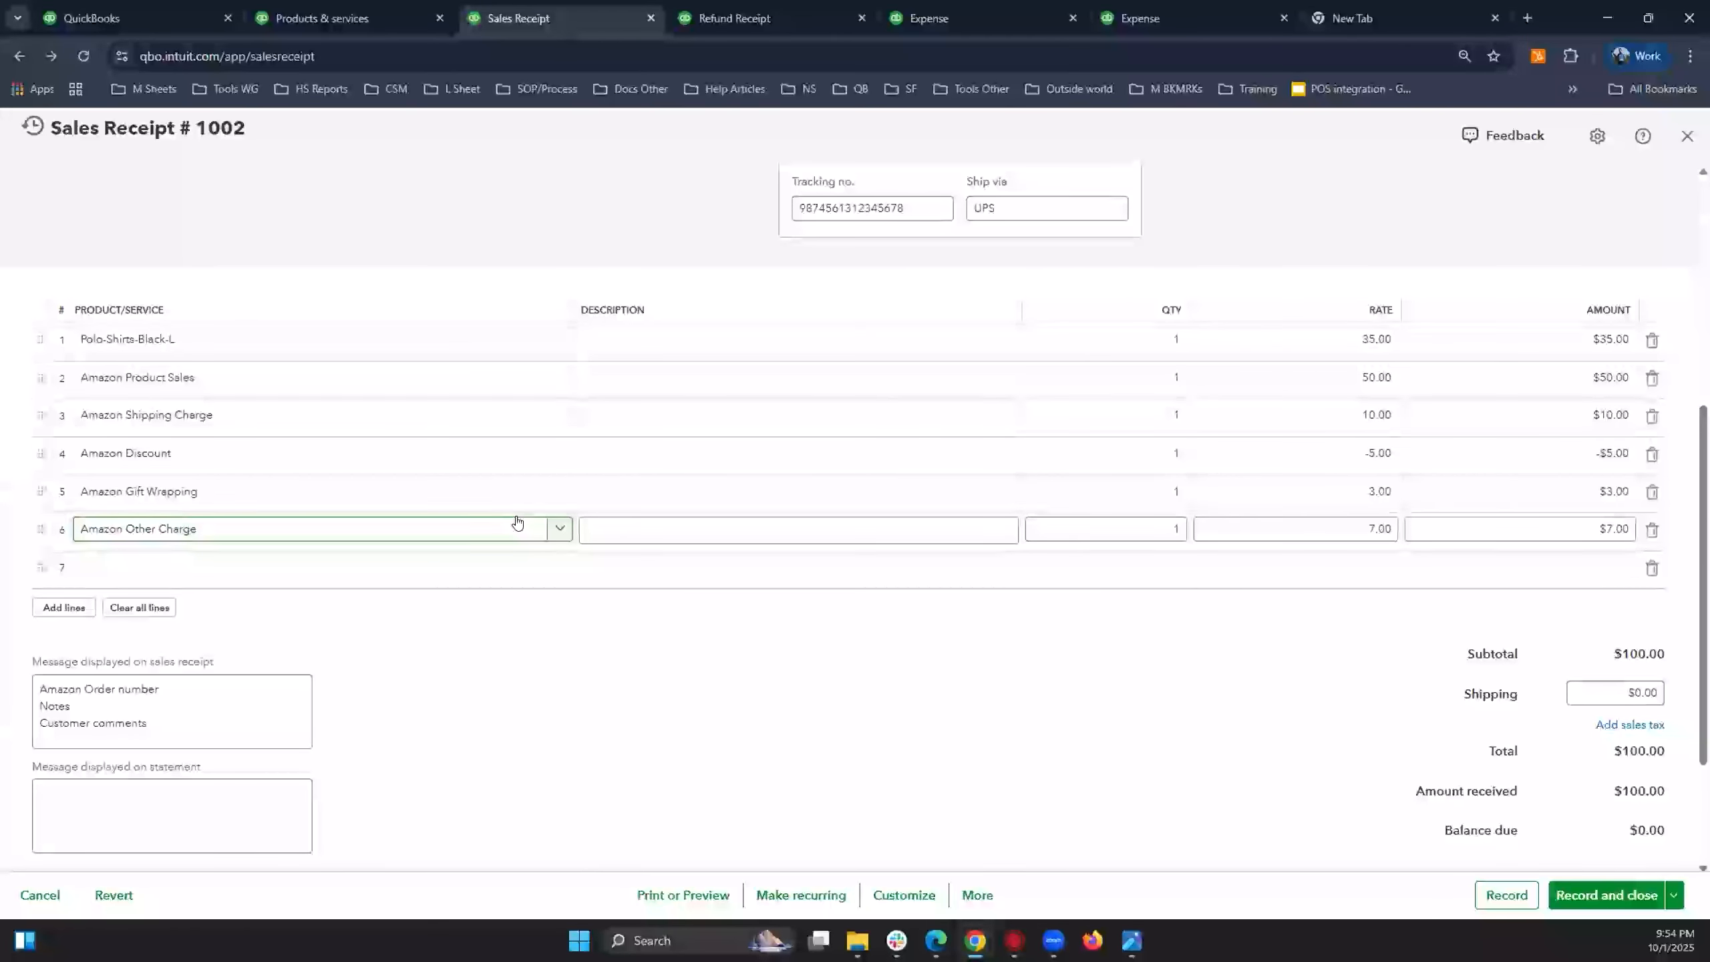
left_click(645, 638)
key("ctrl+plus")
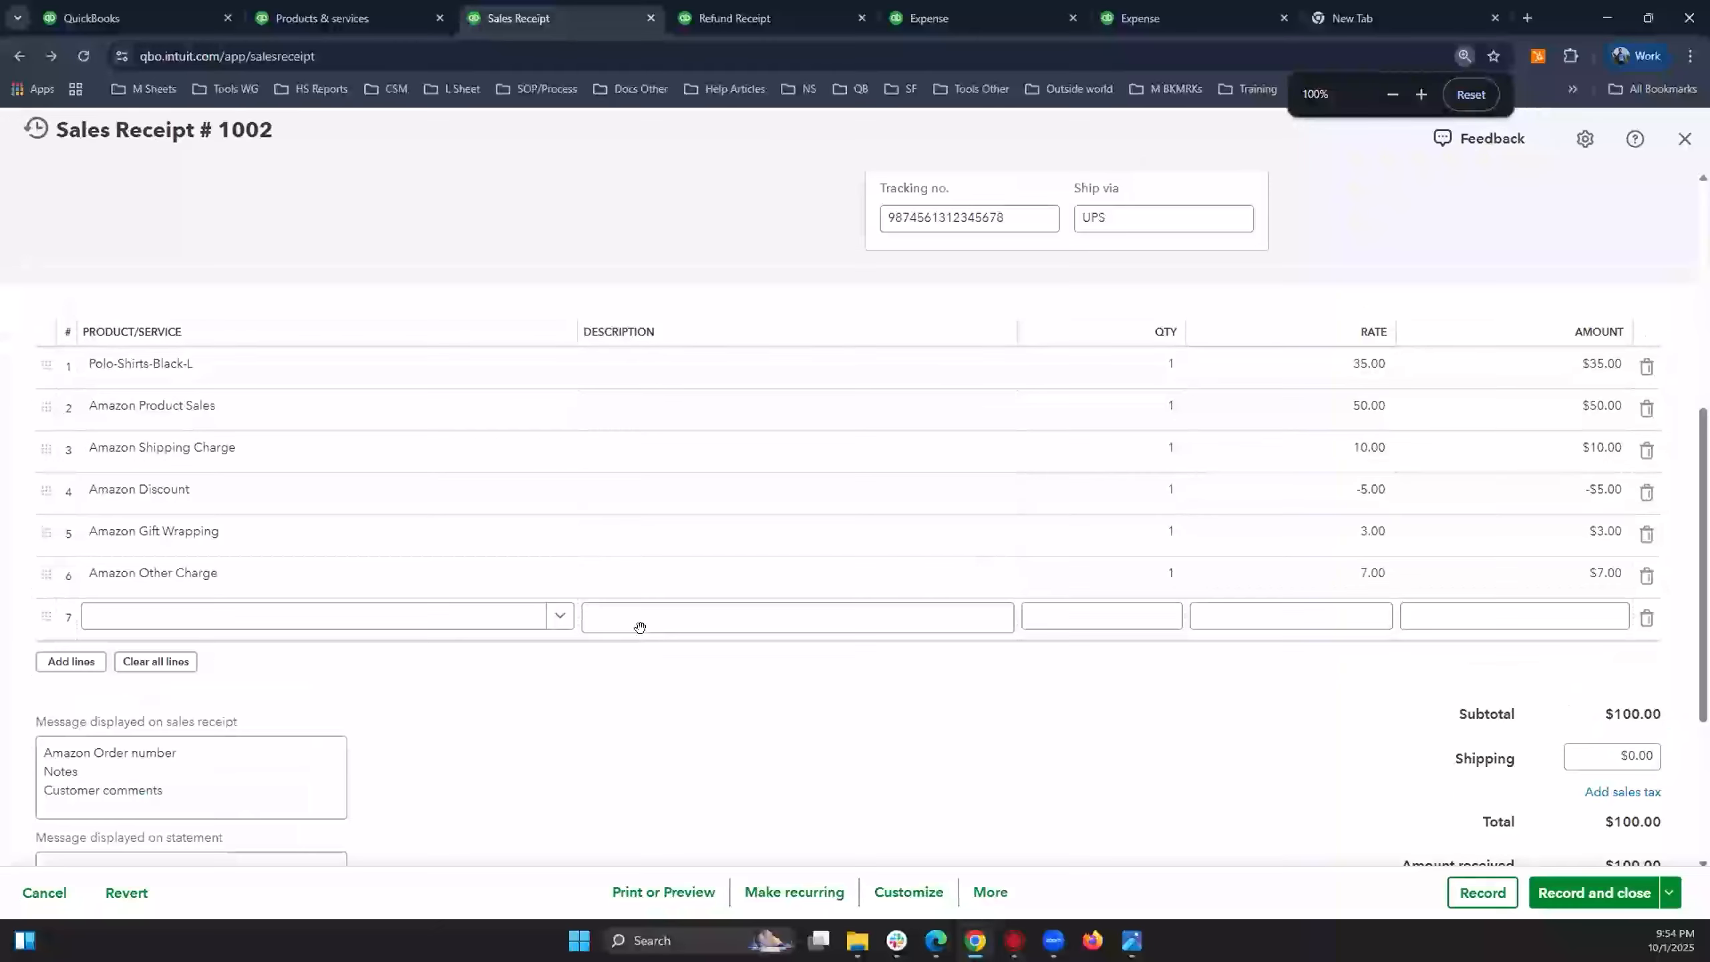
scroll(717, 664, "down", 1)
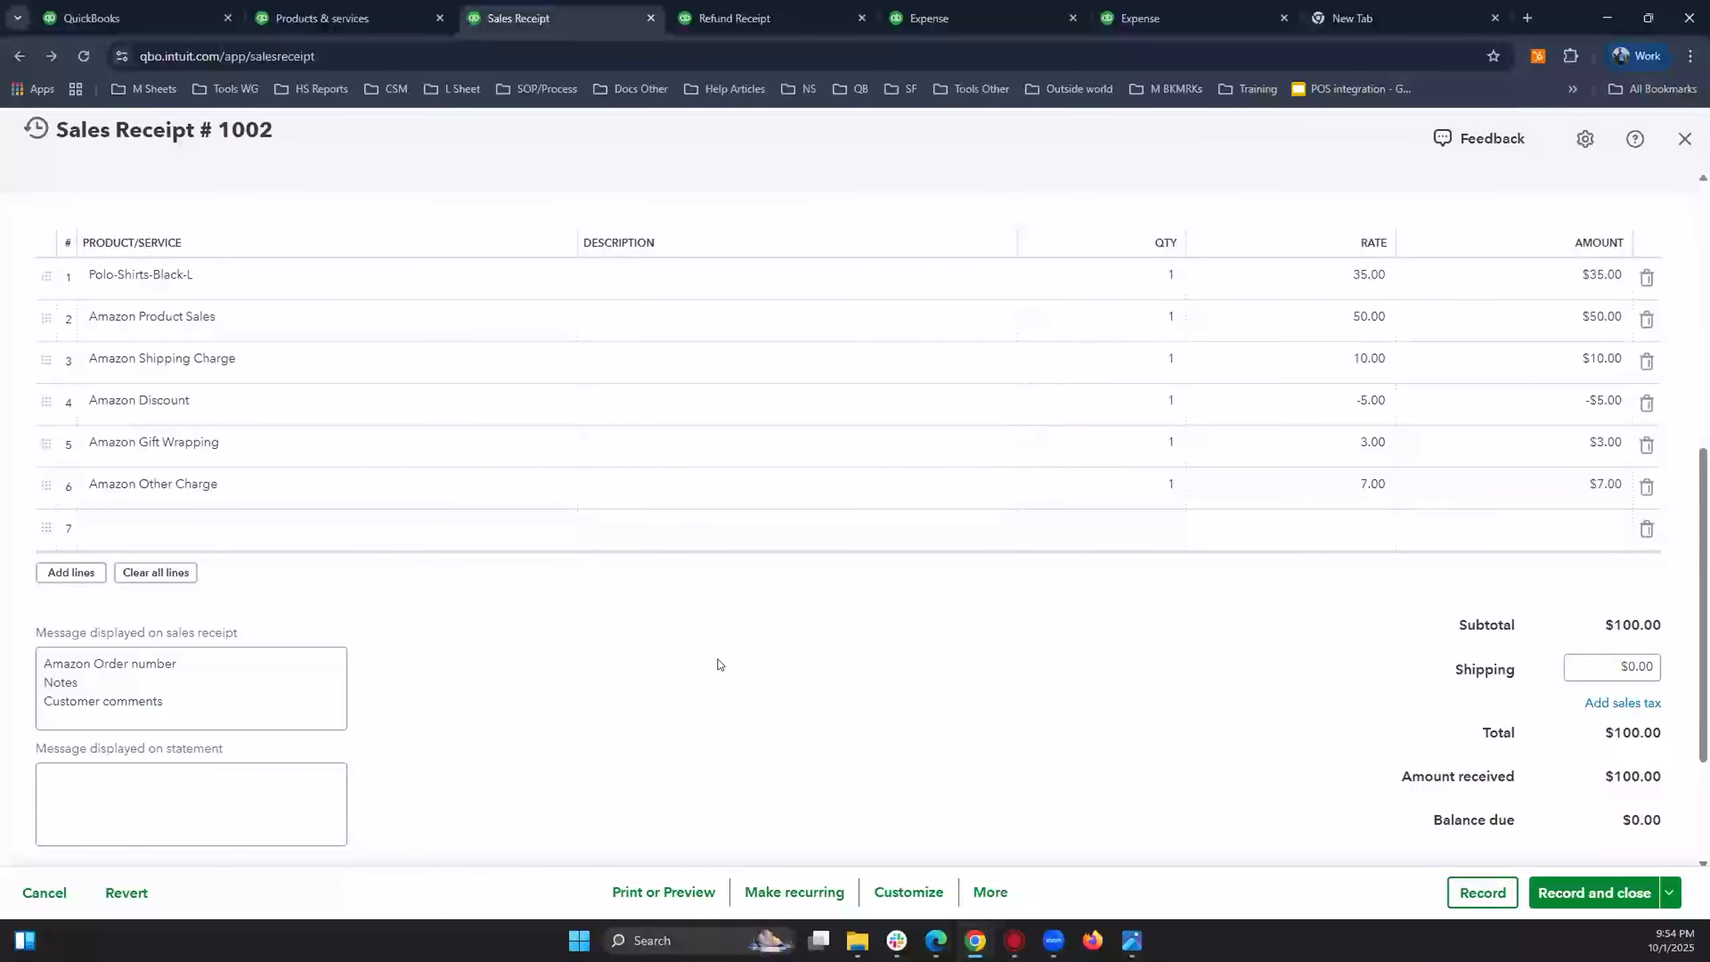
scroll(717, 664, "down", 1)
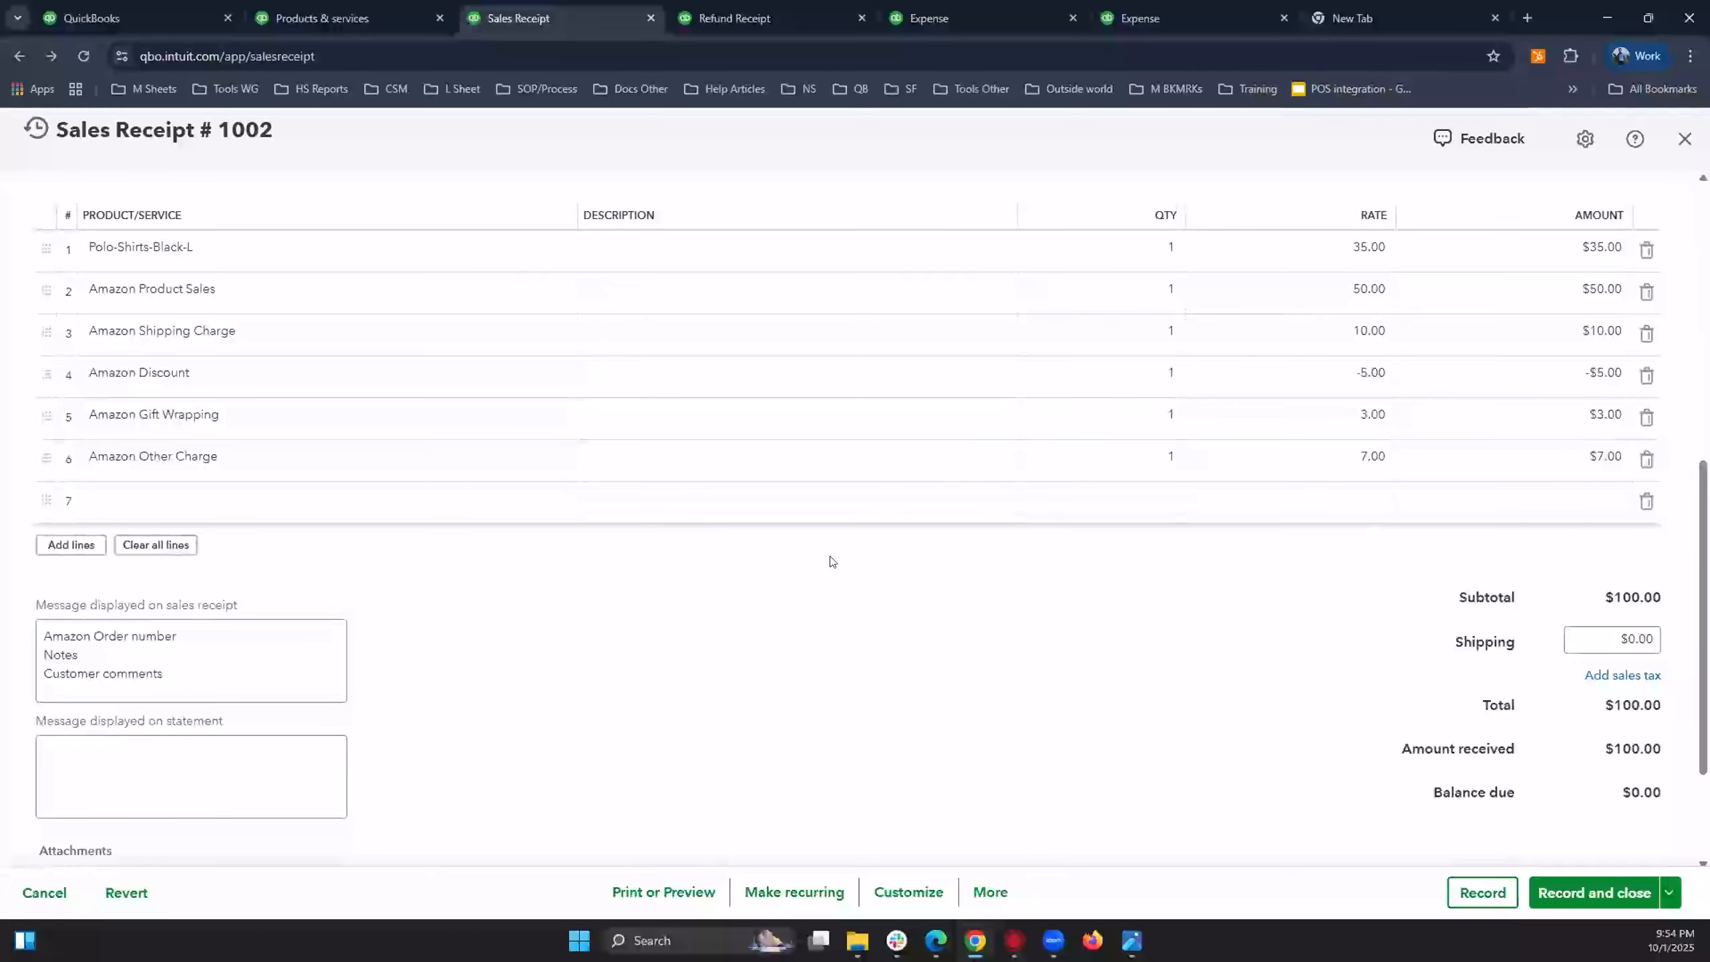
scroll(842, 608, "up", 1)
scroll(841, 610, "up", 1)
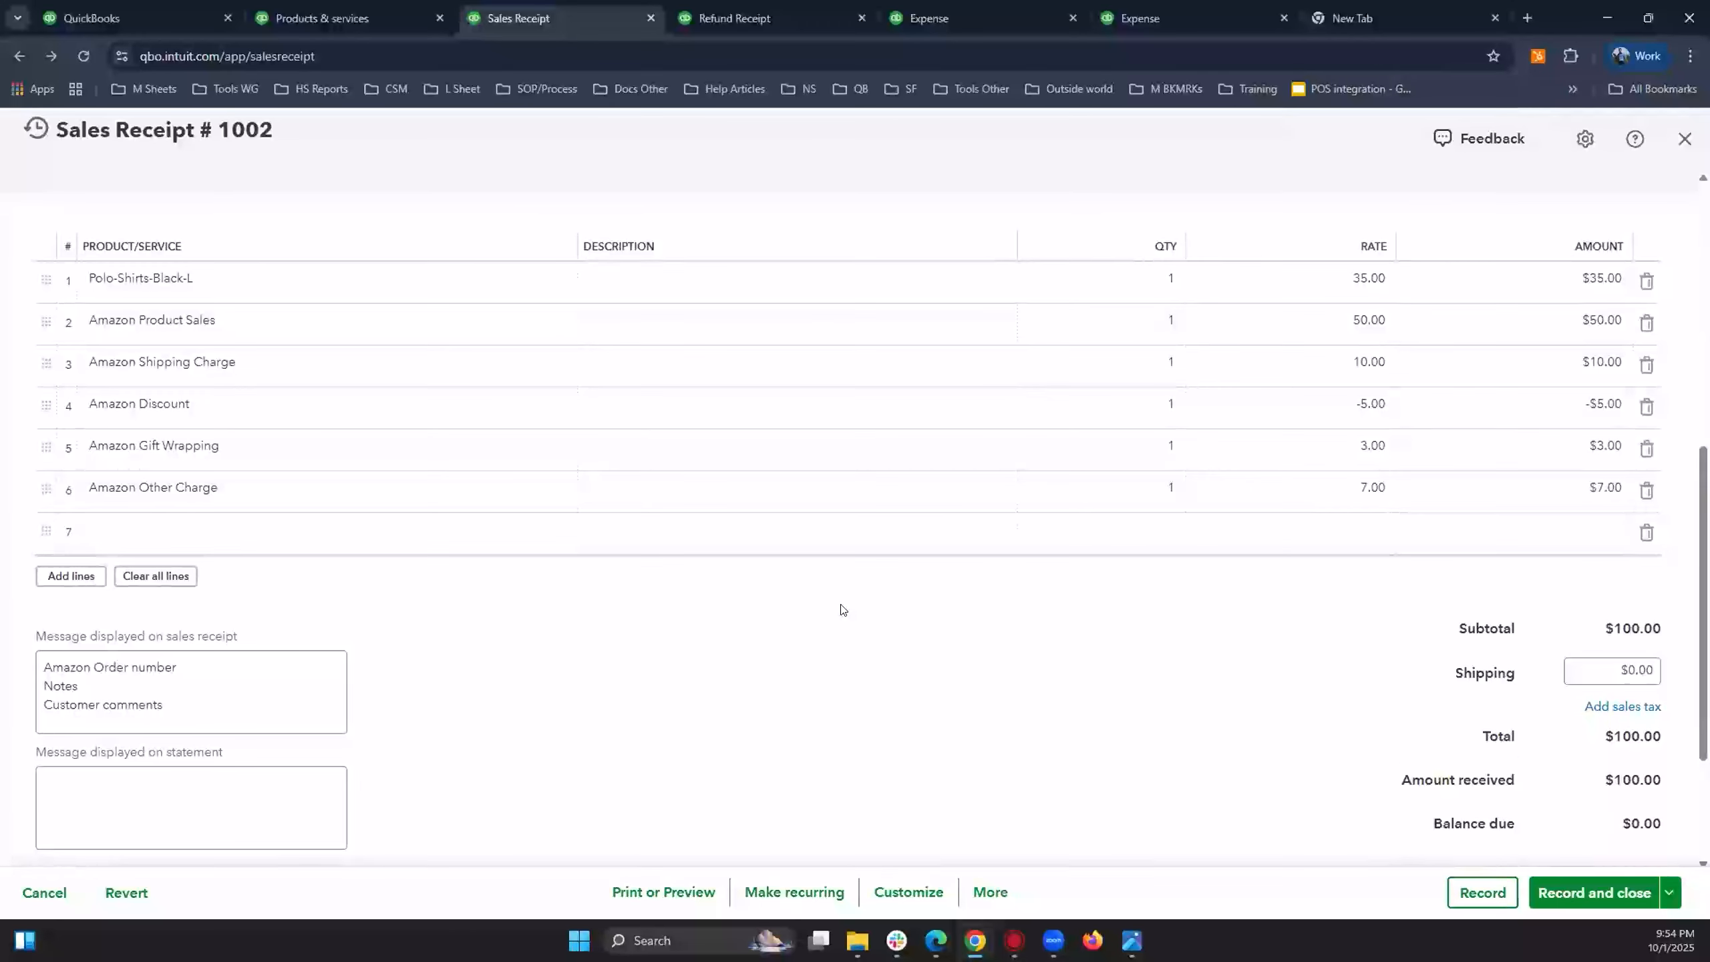
scroll(841, 610, "up", 3)
left_click(838, 602)
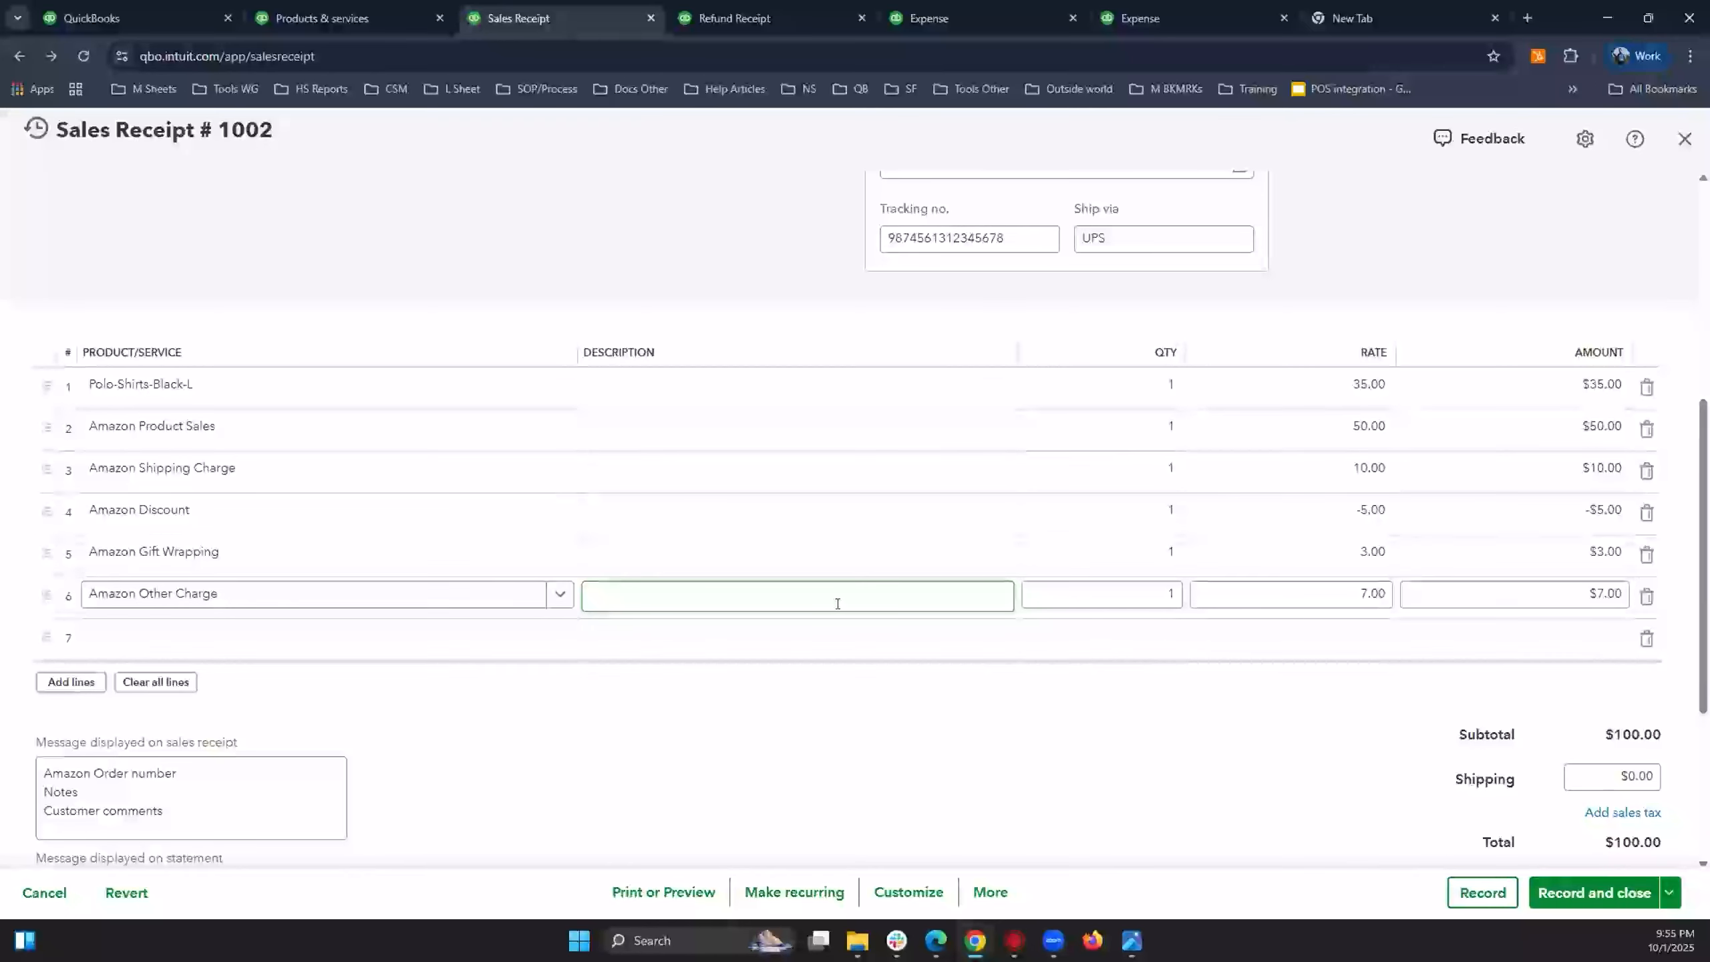
Review the sales receipt's shipping and payment details again and return to Webgility's sales tax settings.
scroll(982, 429, "up", 1)
scroll(982, 429, "up", 3)
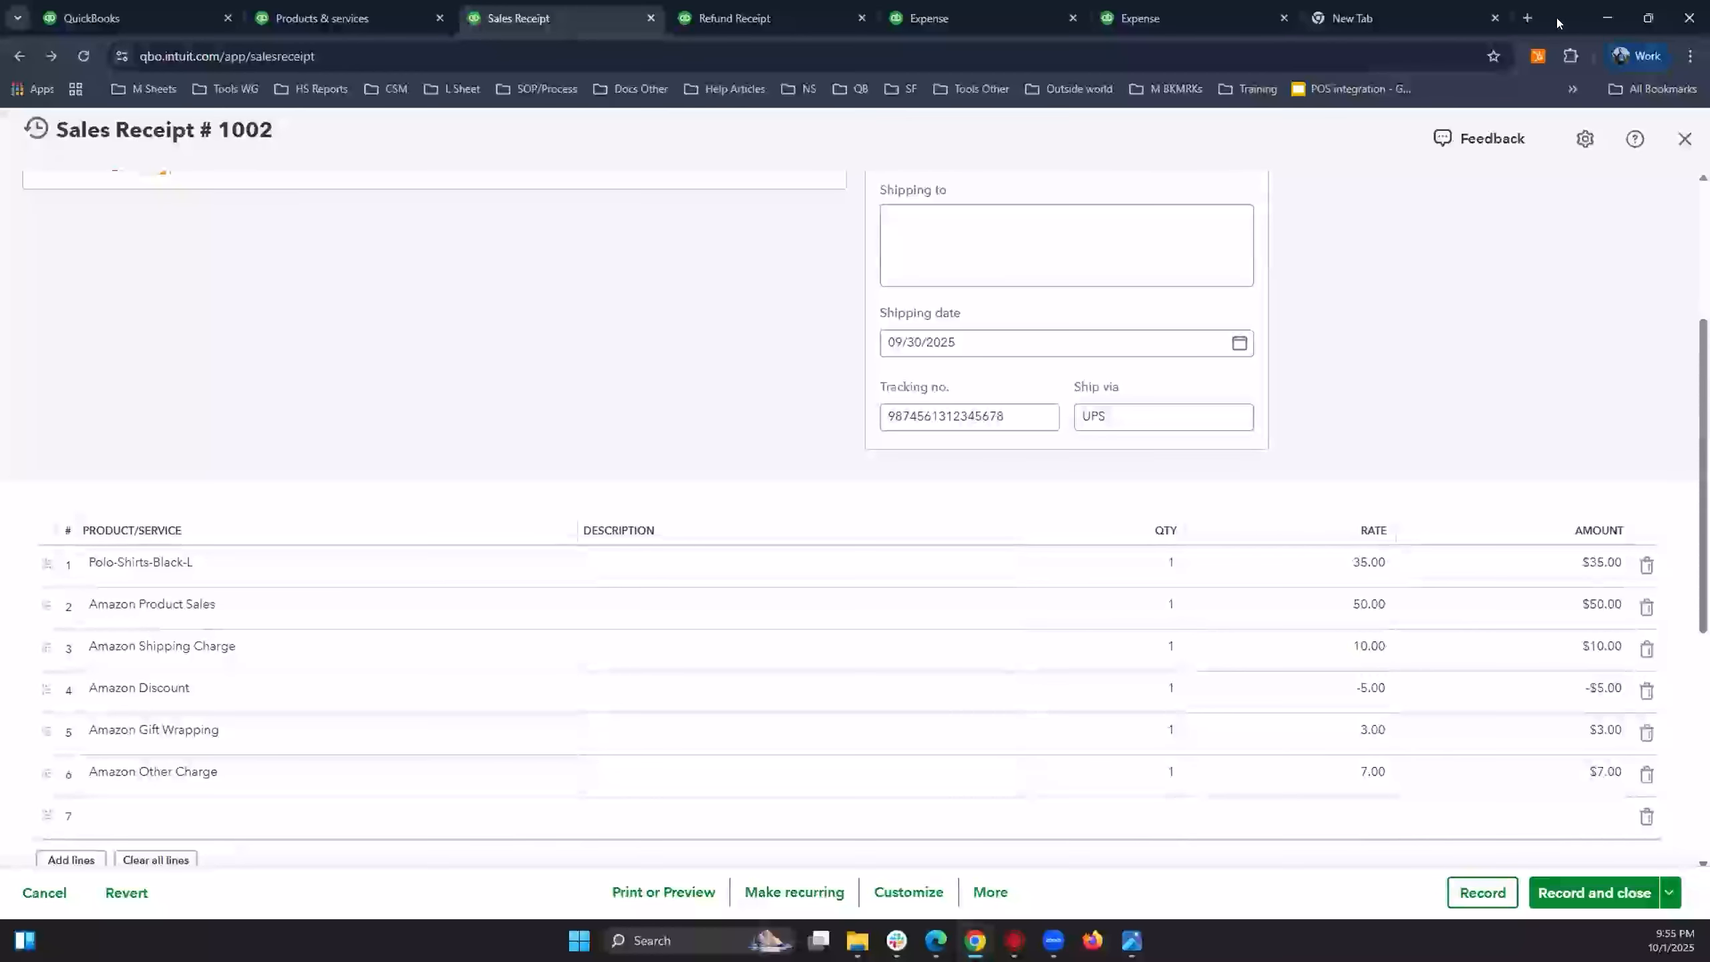
scroll(1457, 276, "up", 3)
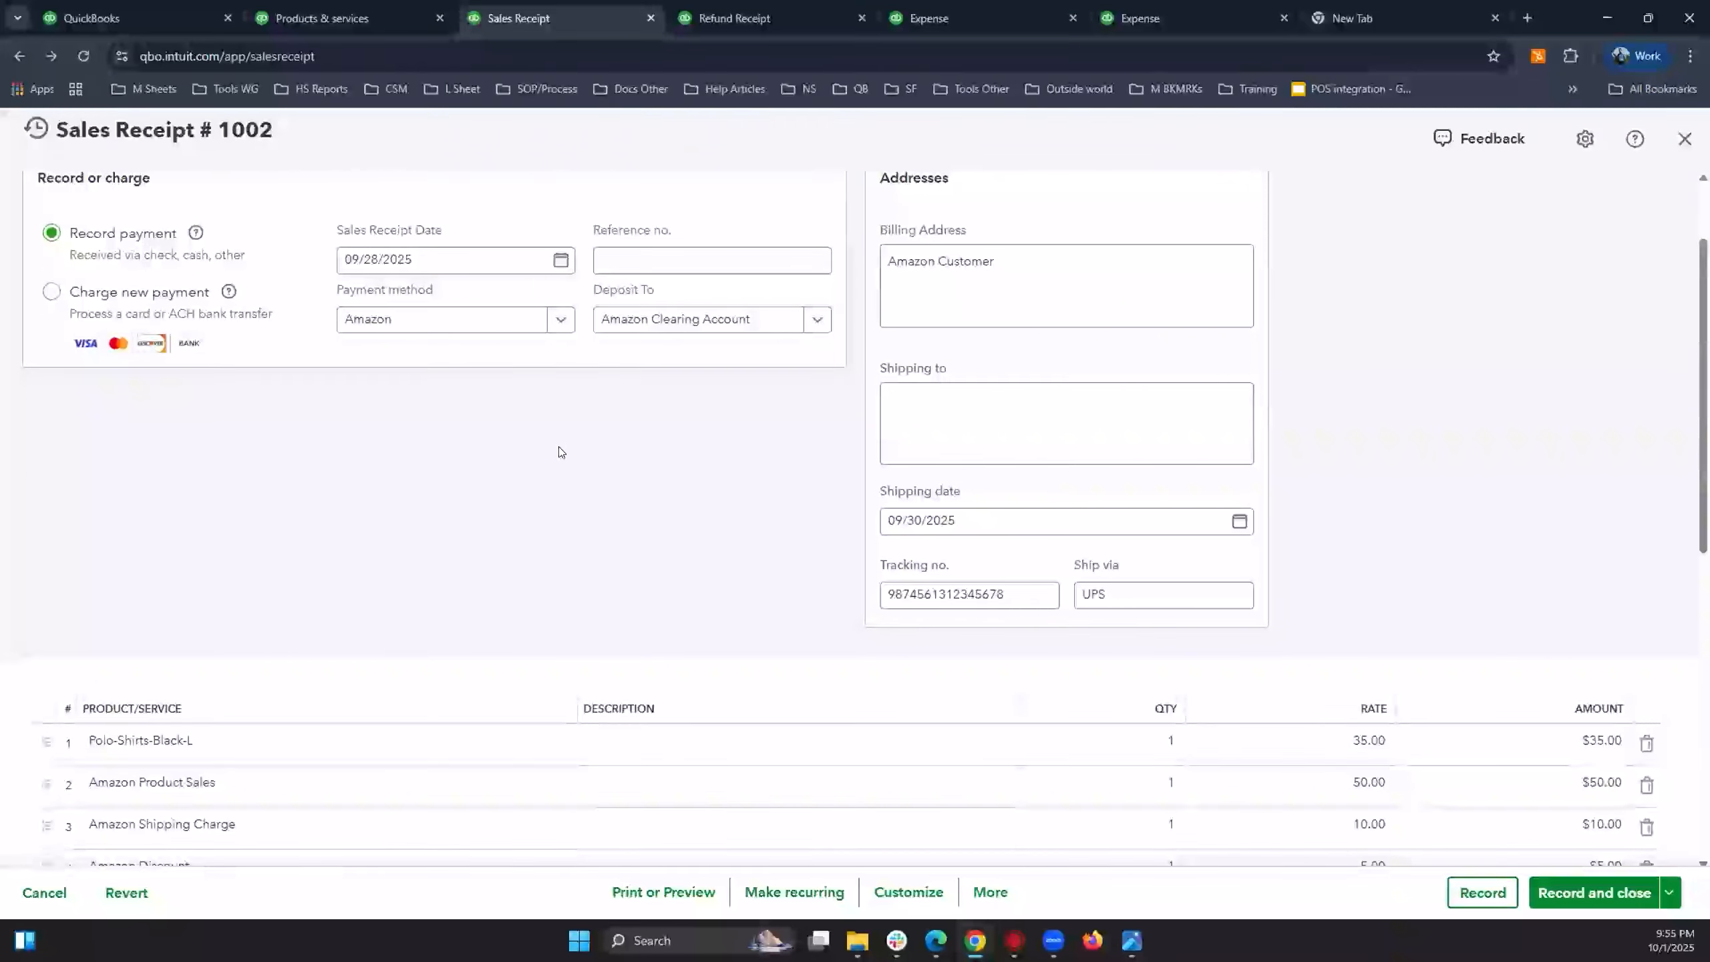
scroll(558, 447, "up", 1)
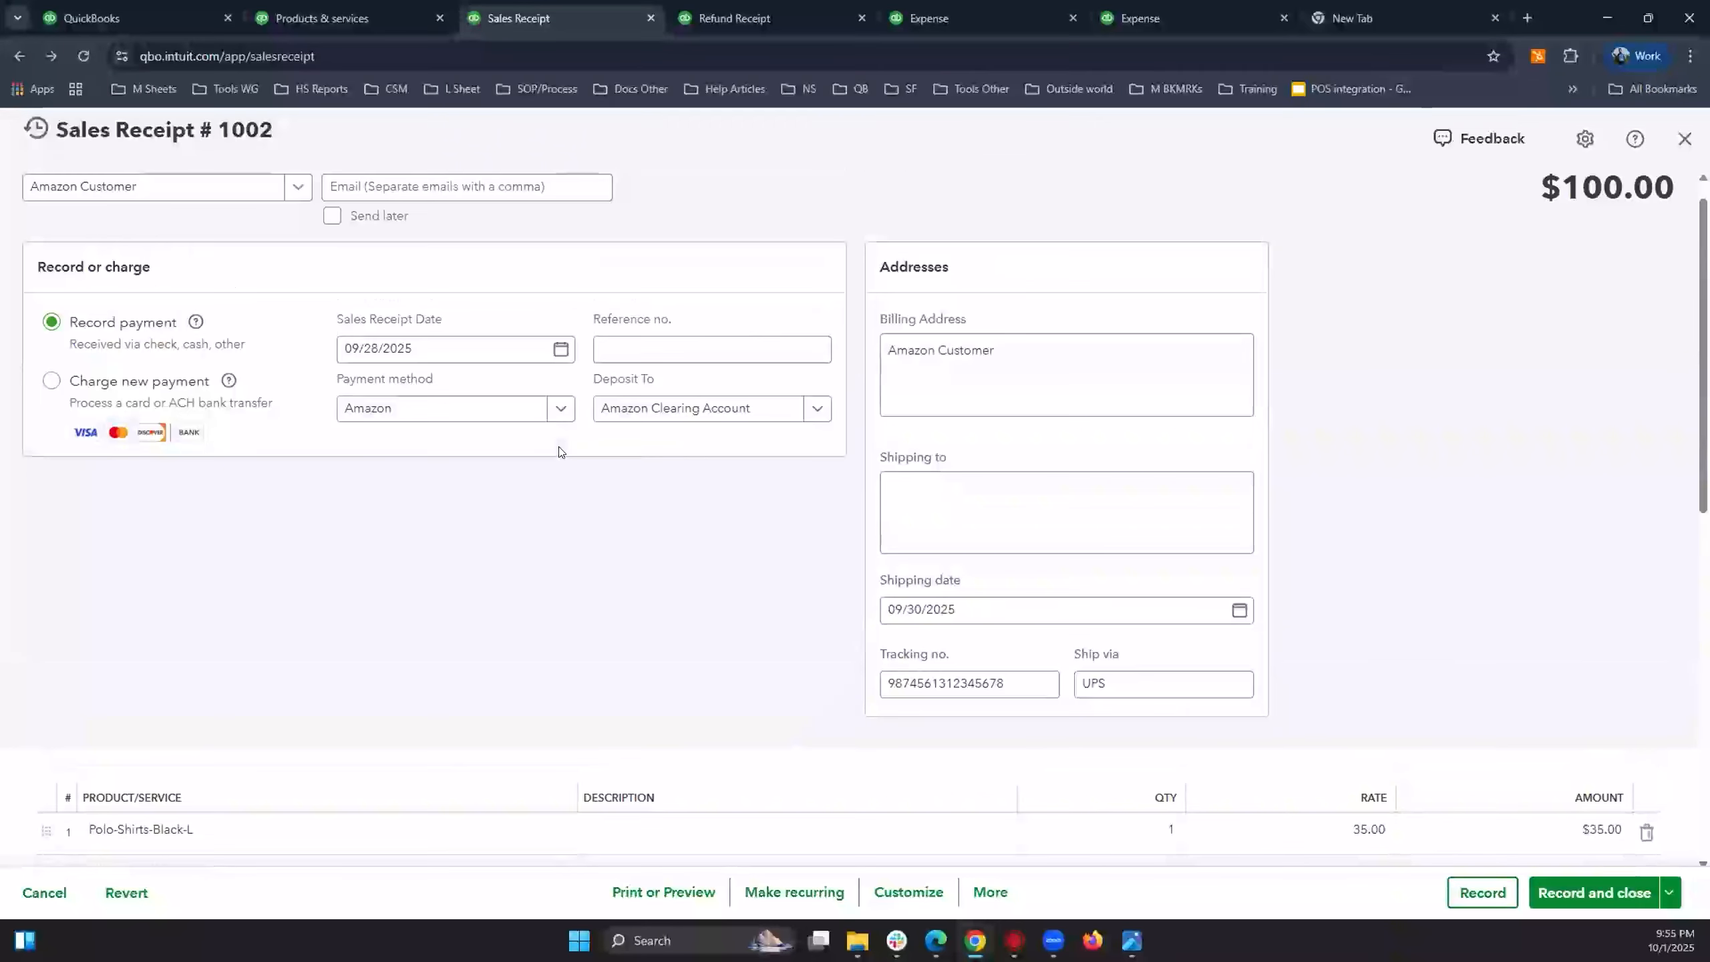
left_click(1606, 21)
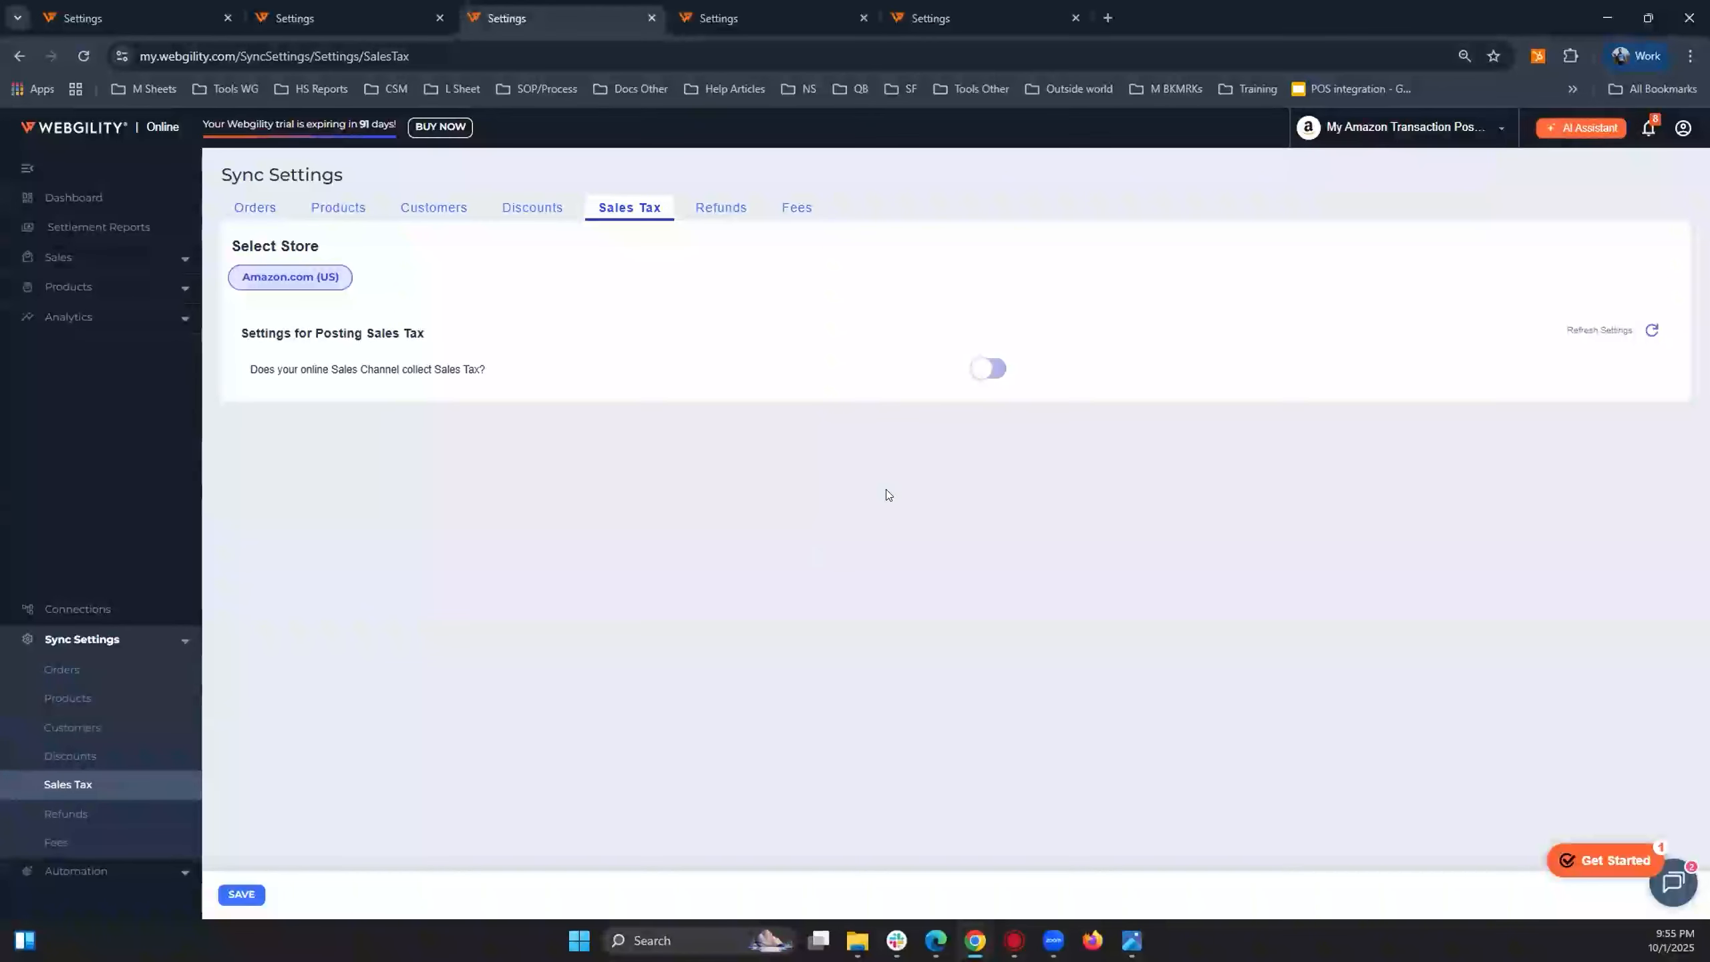
Open the refund posting settings and post all refunds as Refund Receipt, using the same posting account as the order.
left_click(726, 208)
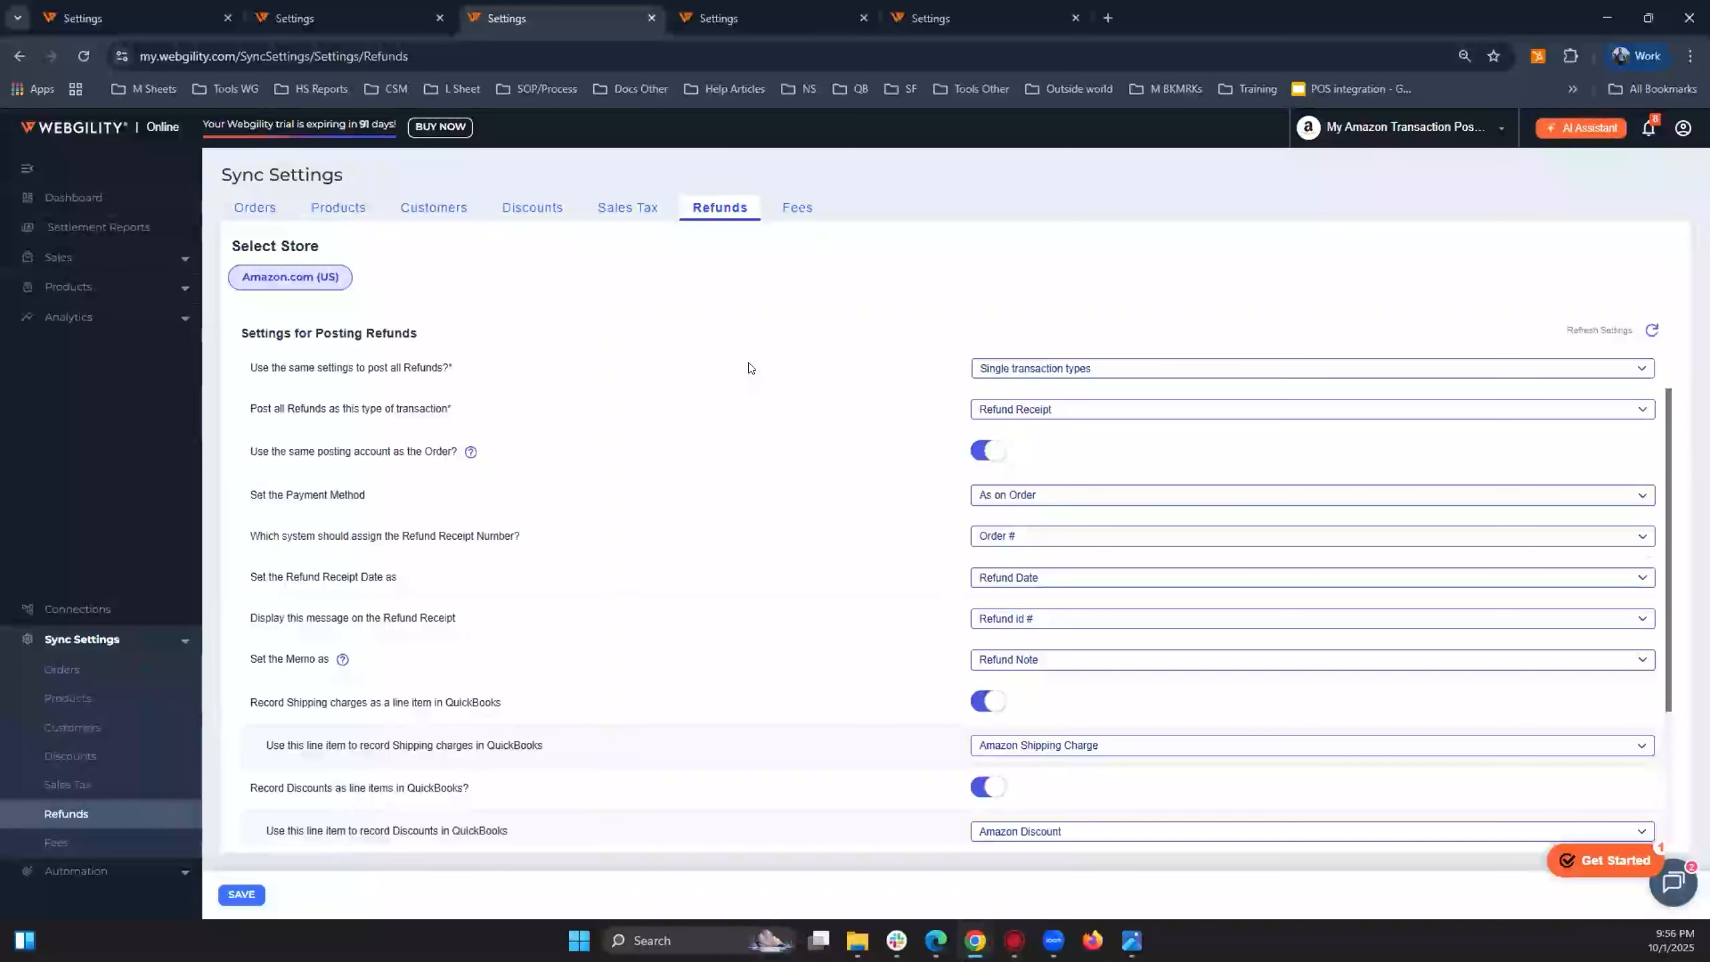
left_click(1039, 413)
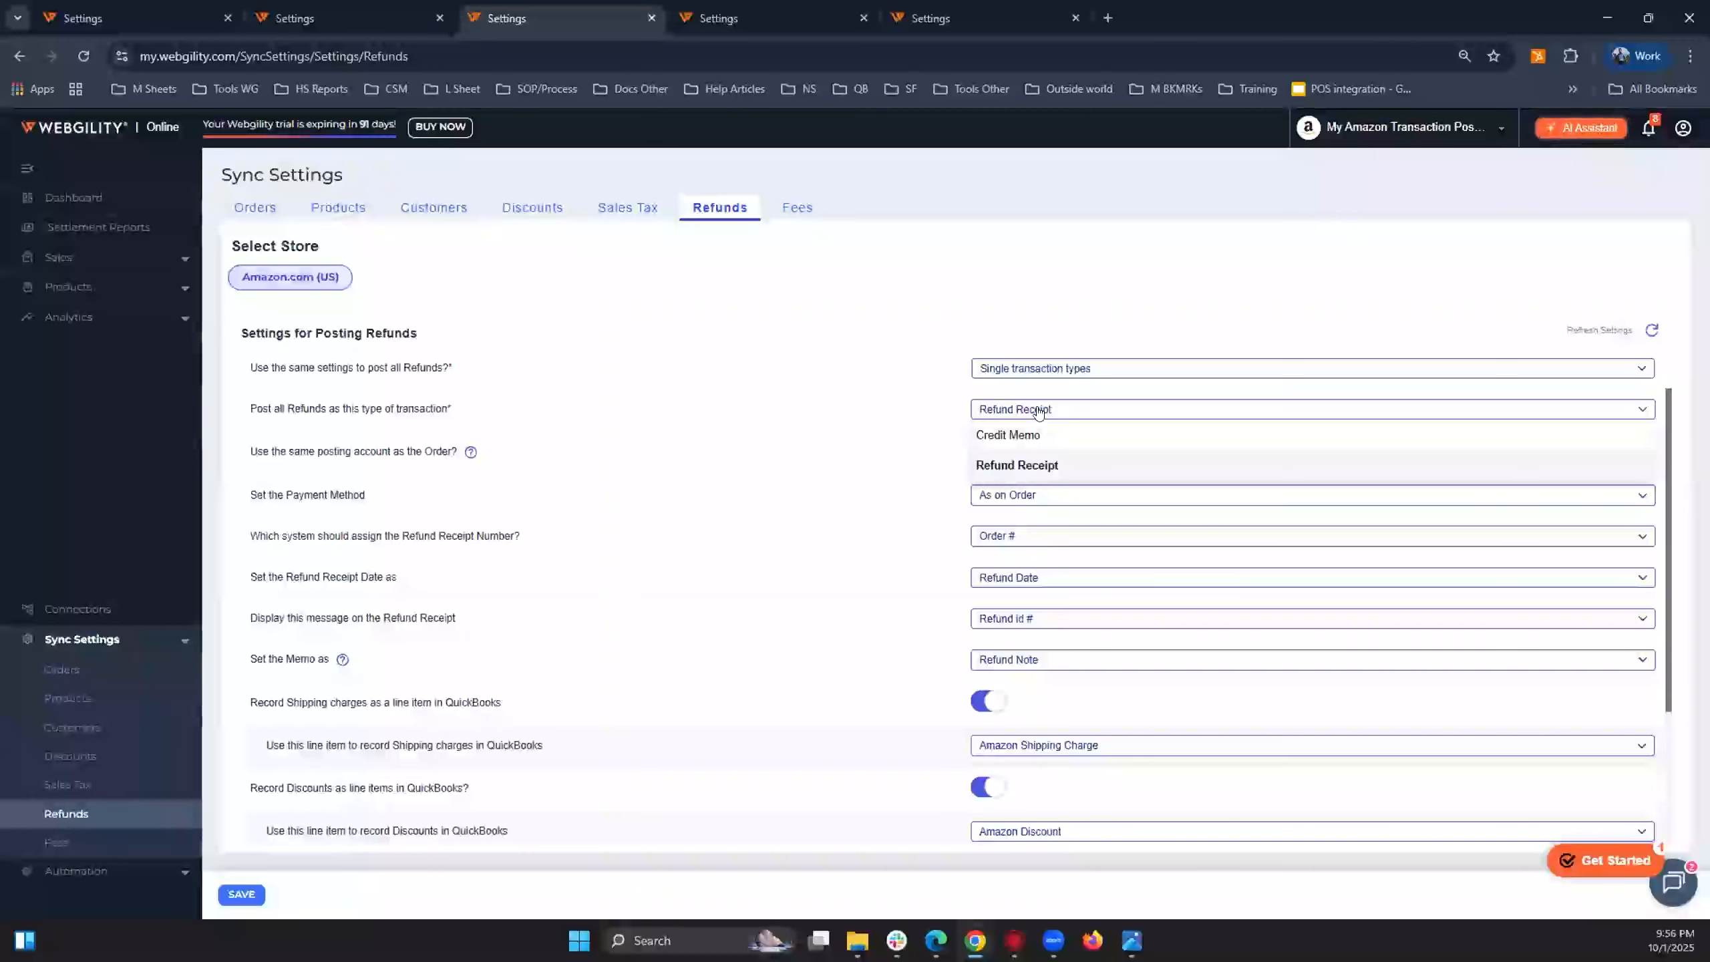
left_click(1049, 467)
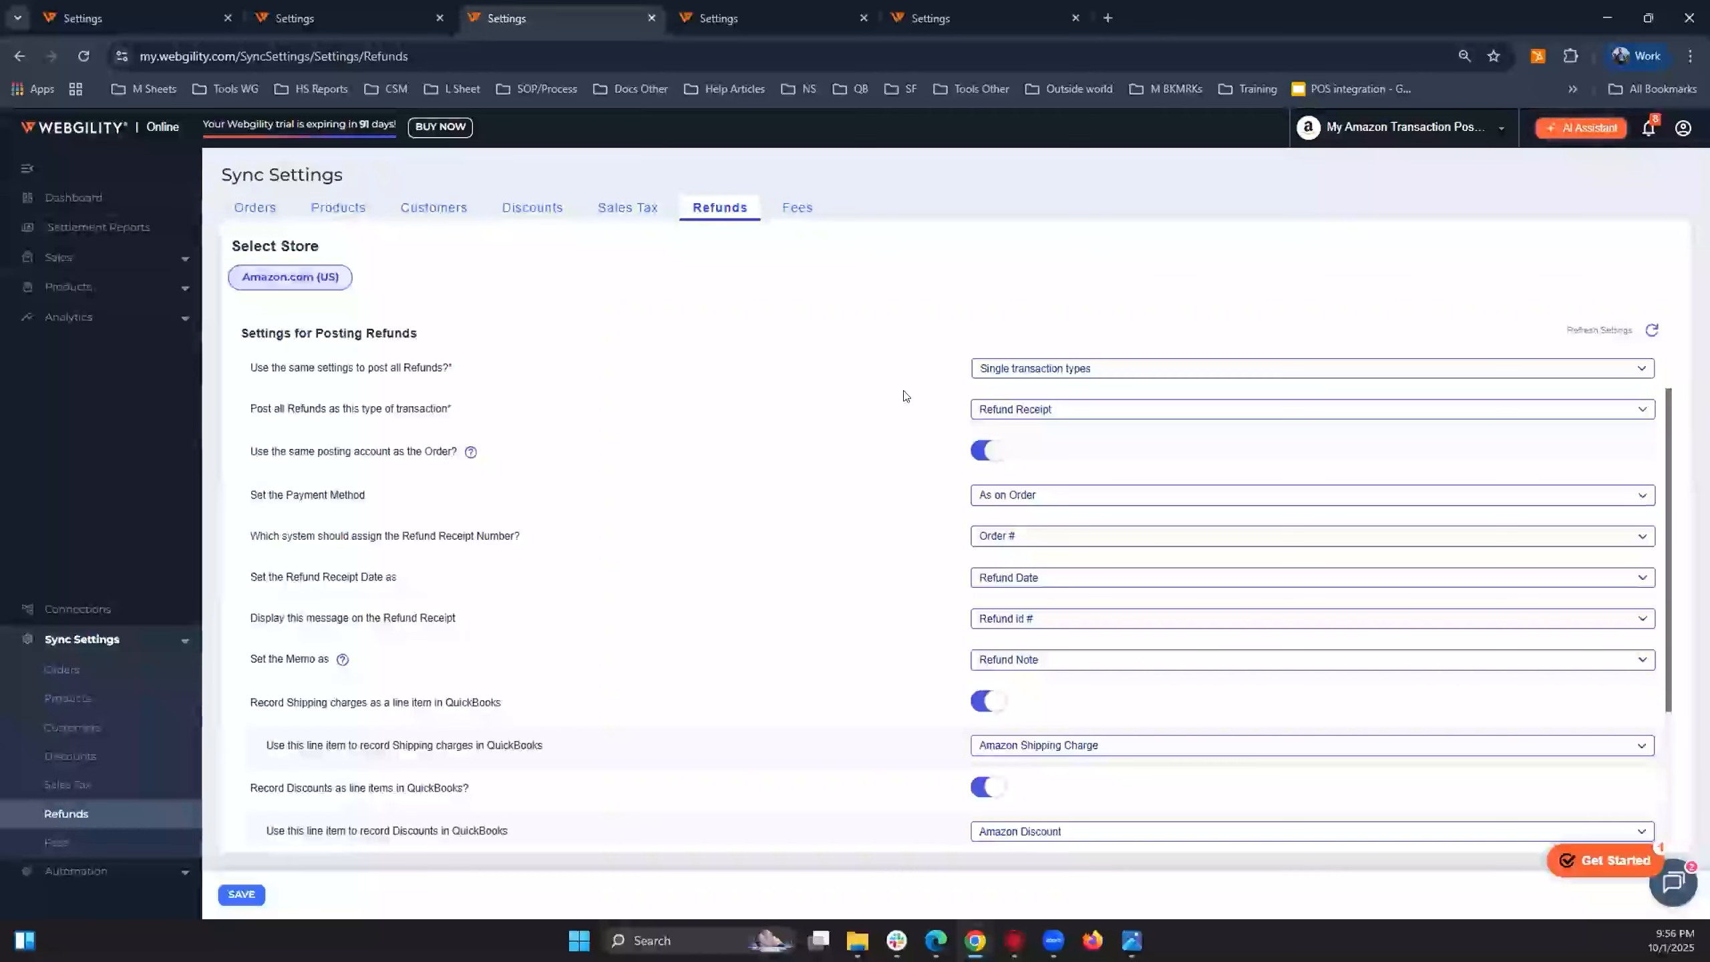
left_click(1066, 410)
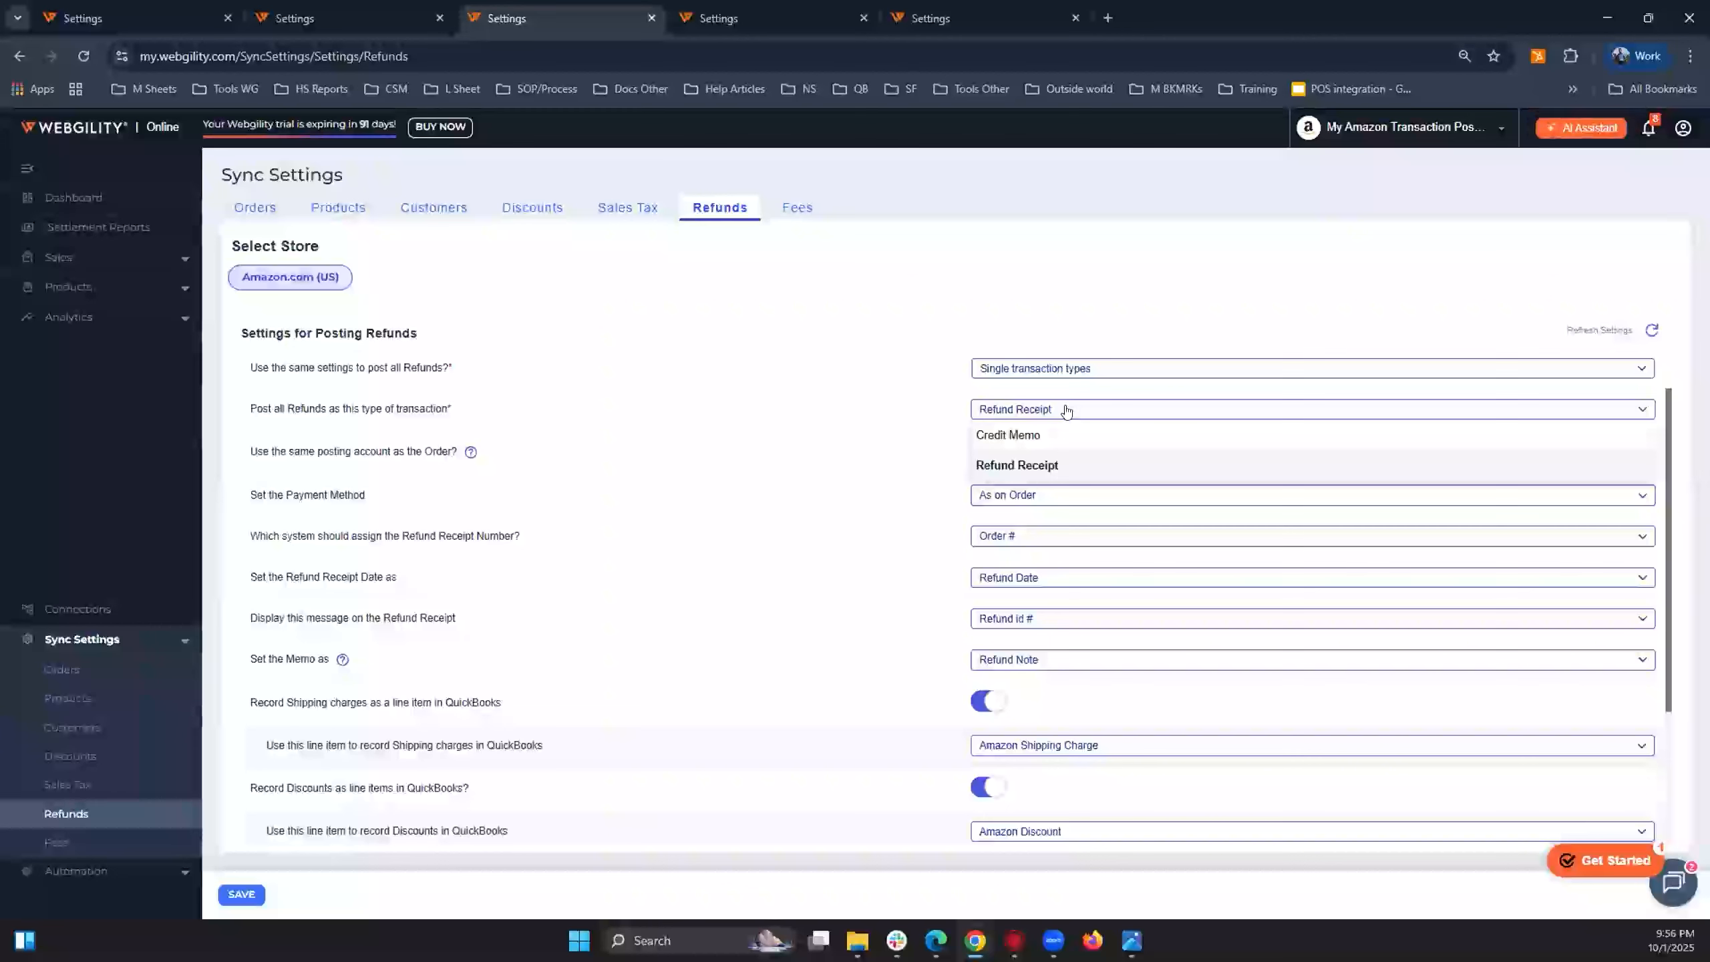
left_click(1081, 467)
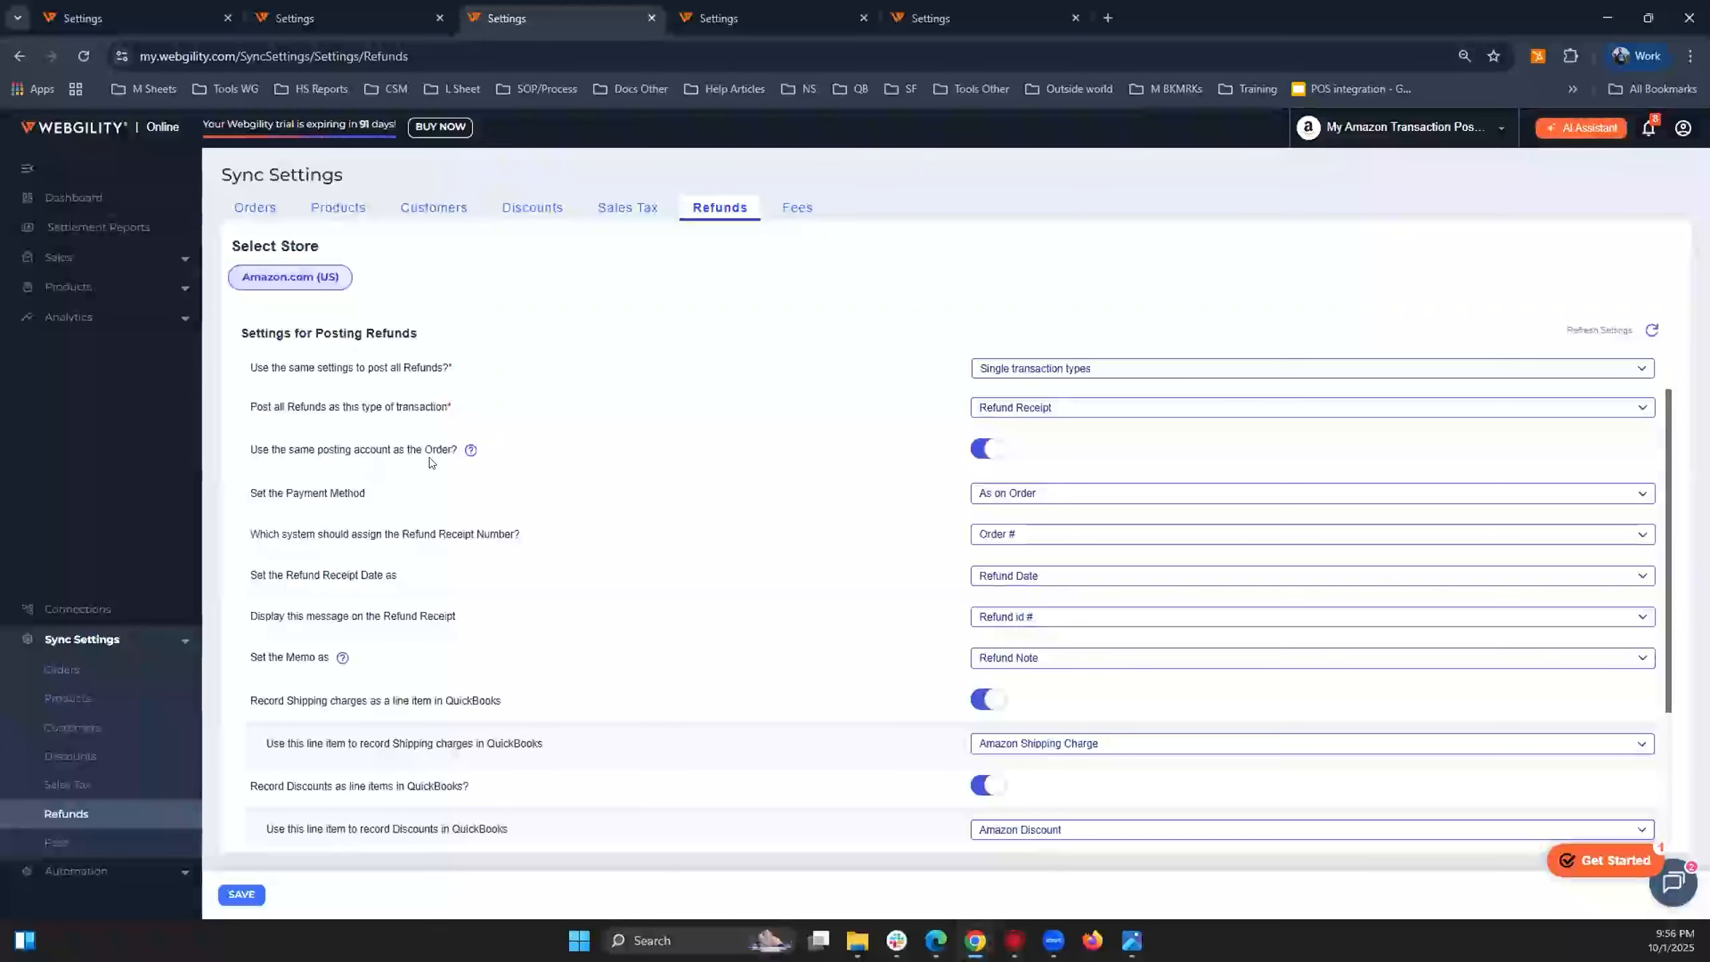
left_click(981, 452)
left_click(980, 451)
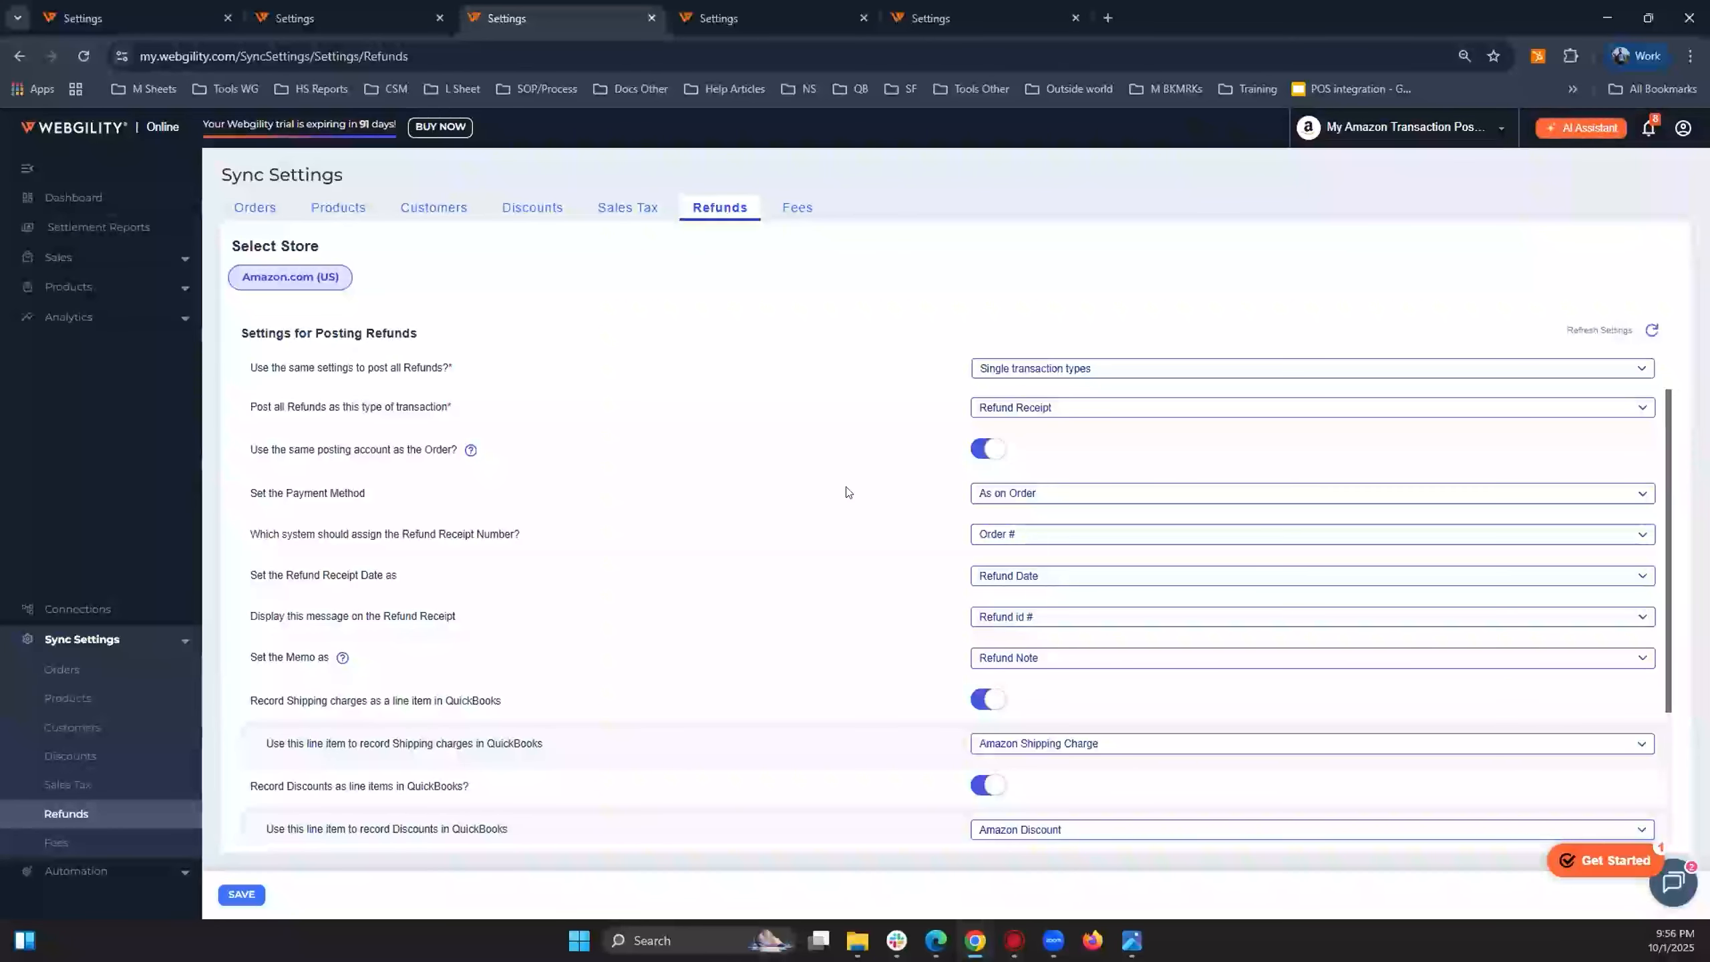
Set the payment method for posted refunds to Amazon.
left_click_drag(305, 493, 674, 492)
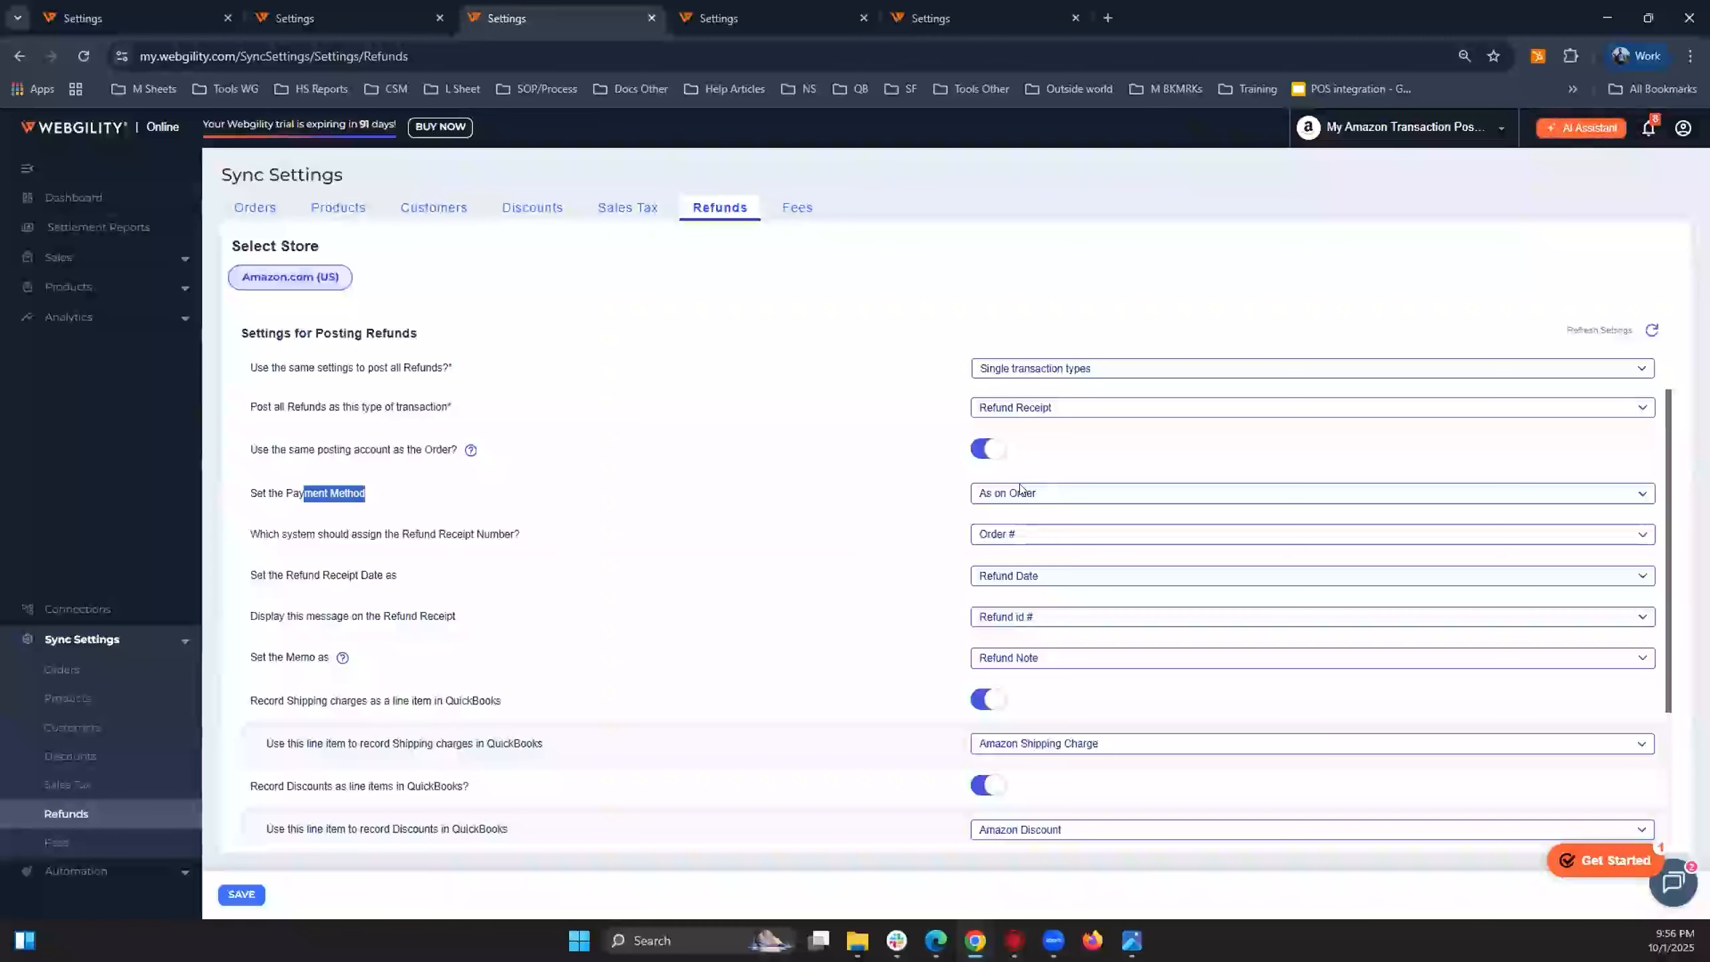
left_click(1060, 493)
left_click(1007, 516)
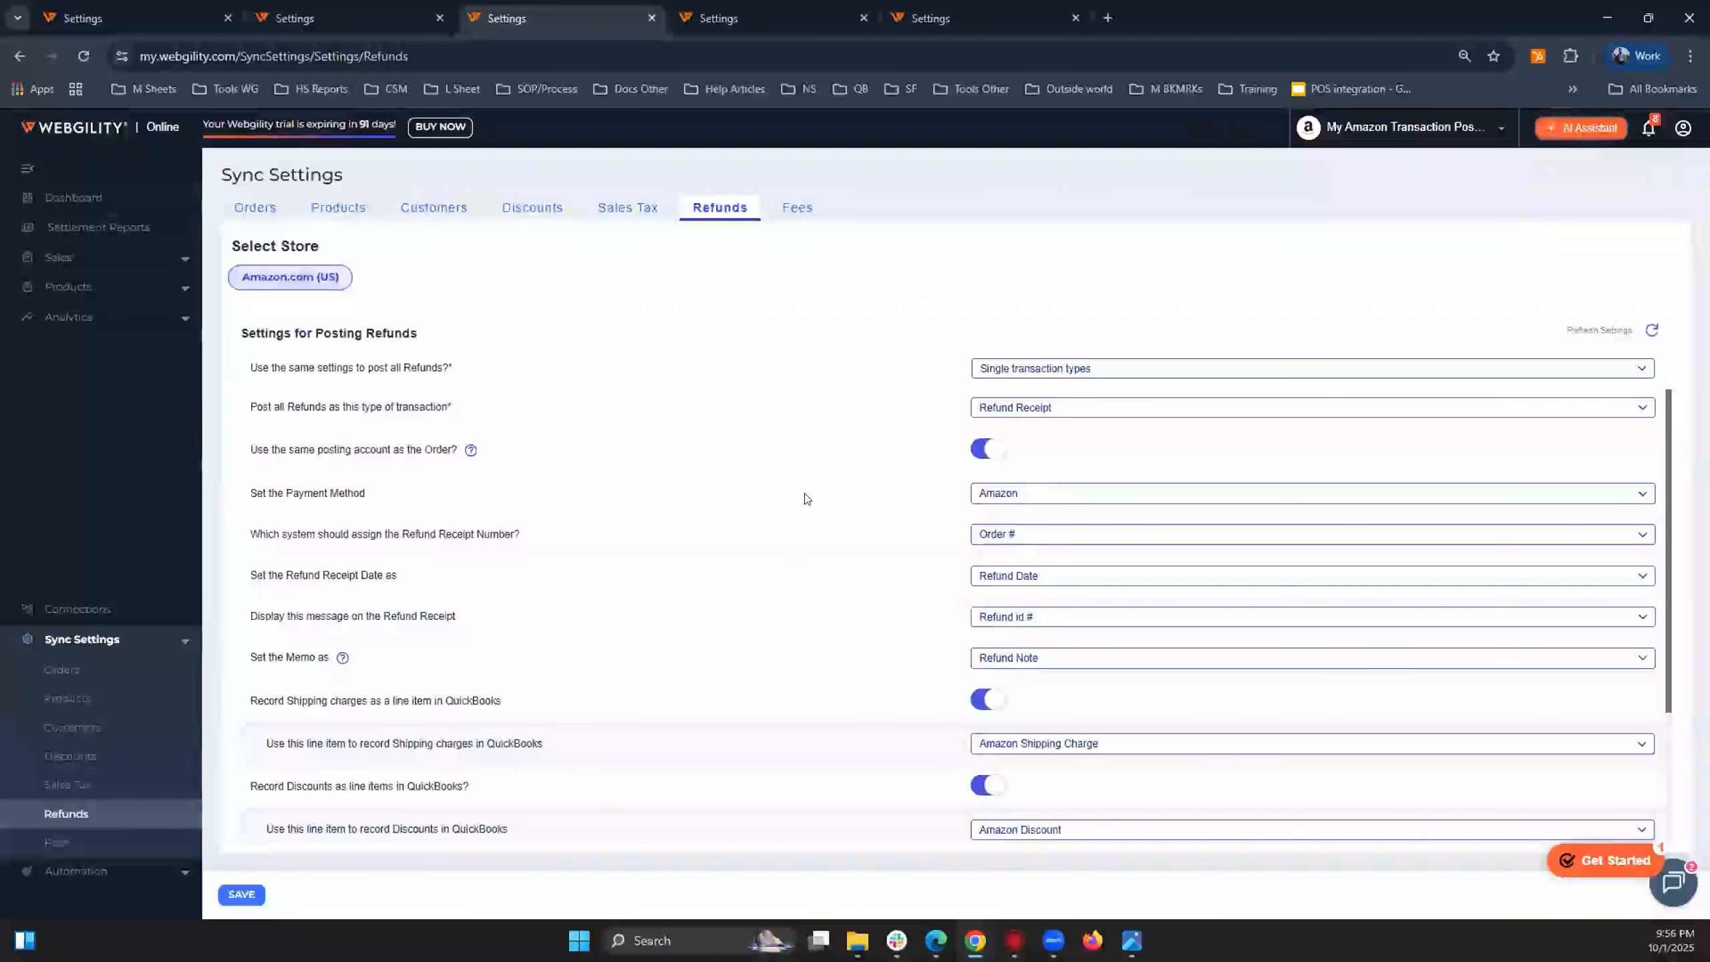
left_click(1021, 496)
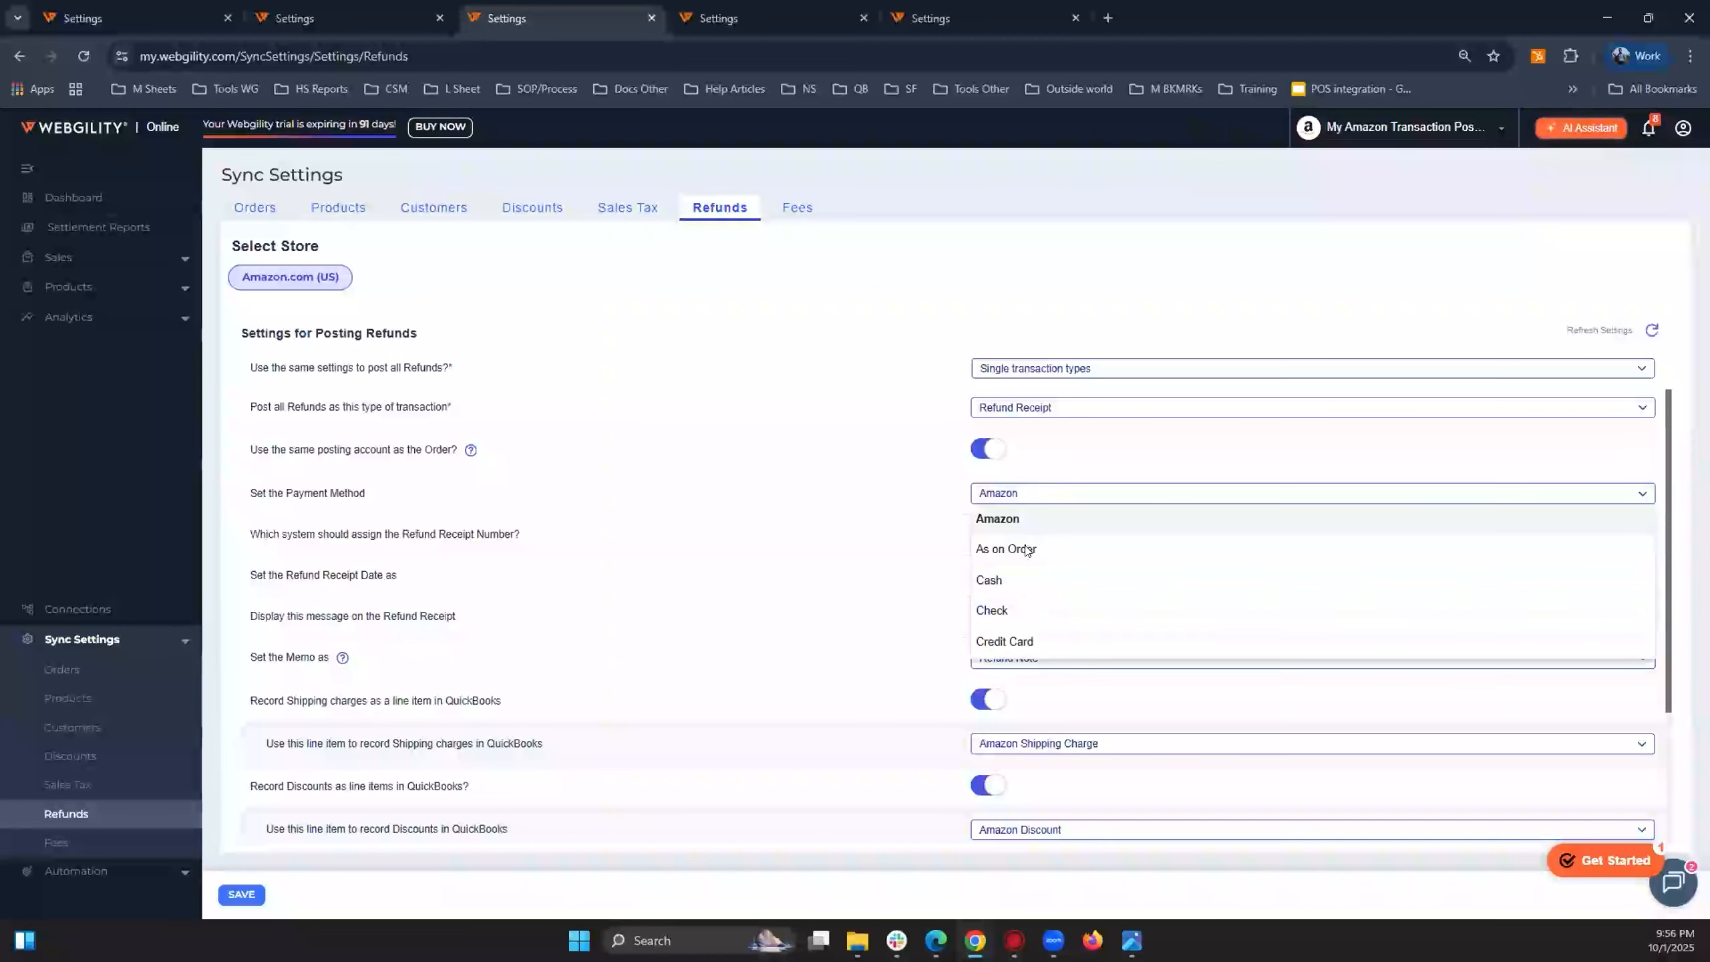
left_click(779, 493)
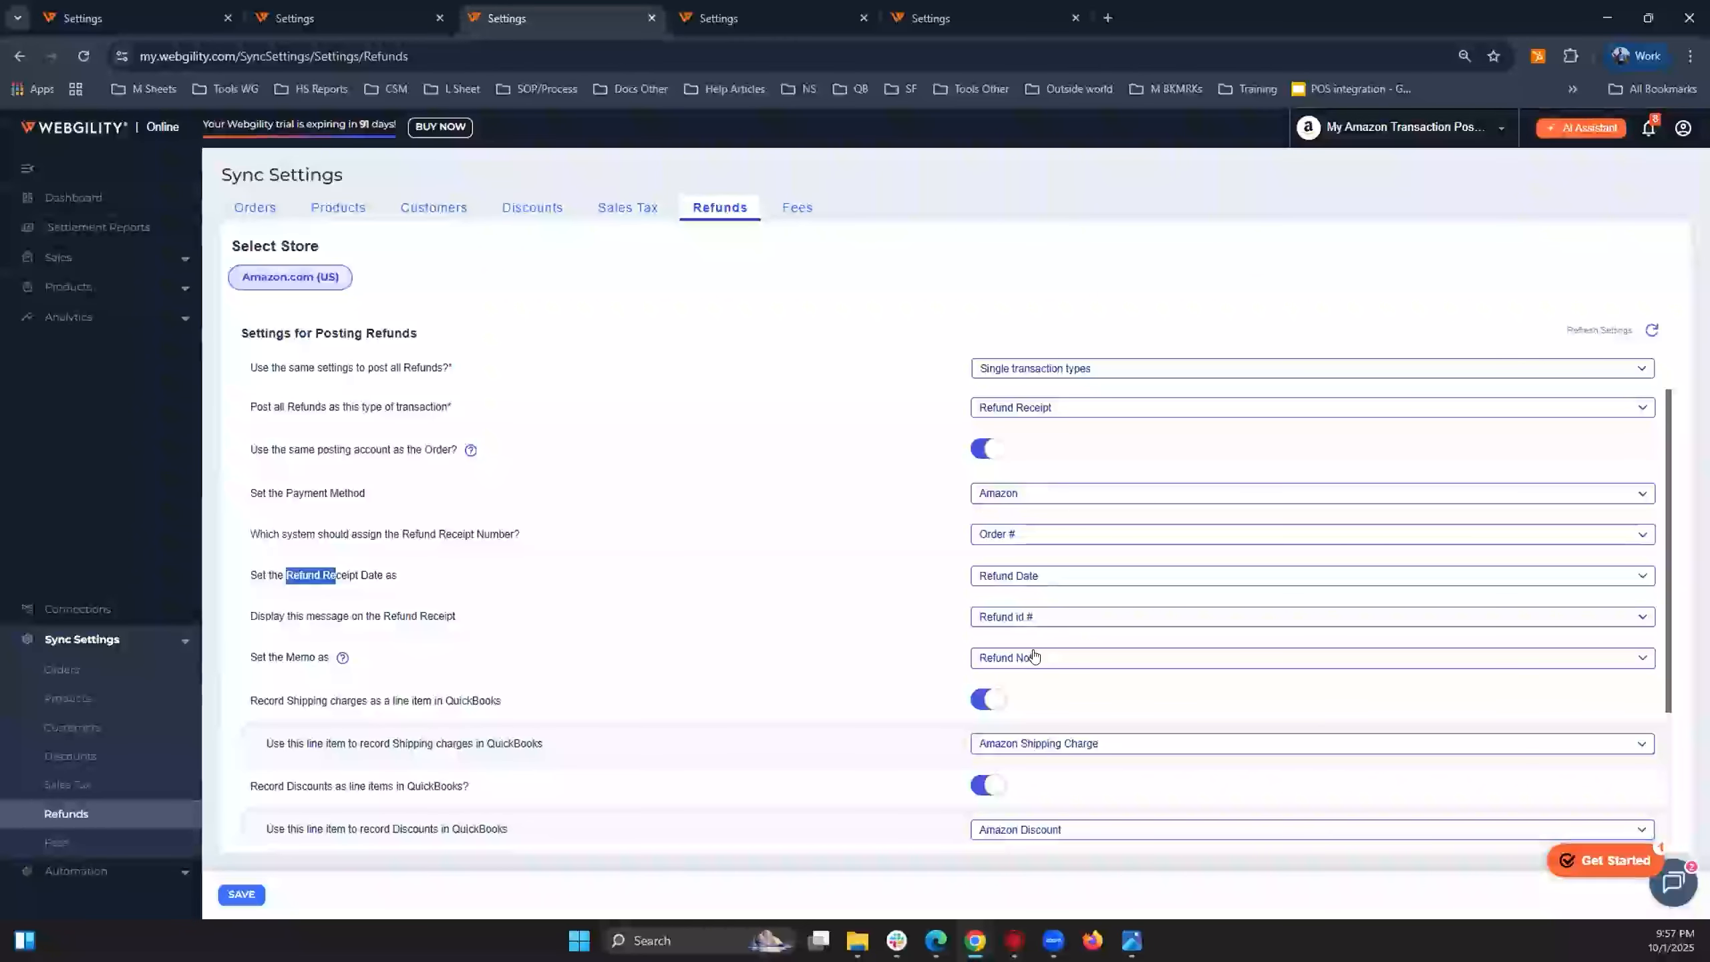
Examine the refund receipt's date, memo, shipping charge and discount line-item settings, including the items available for shipping charges.
left_click(737, 695)
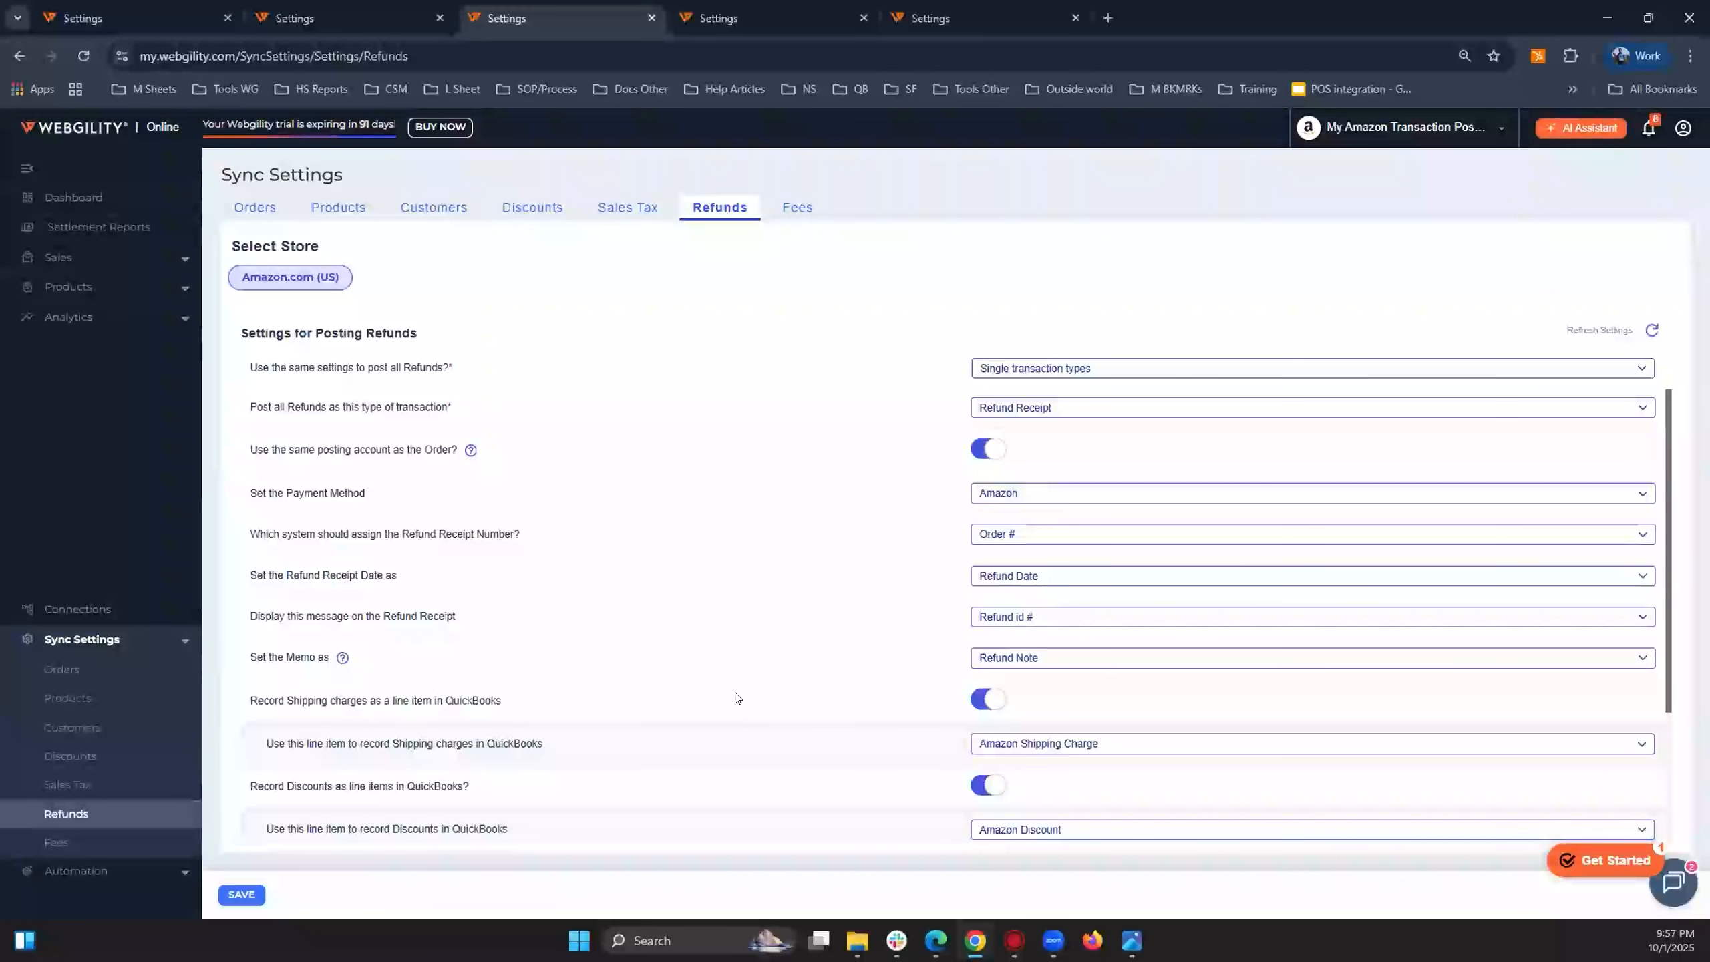
scroll(737, 698, "down", 1)
scroll(703, 568, "down", 1)
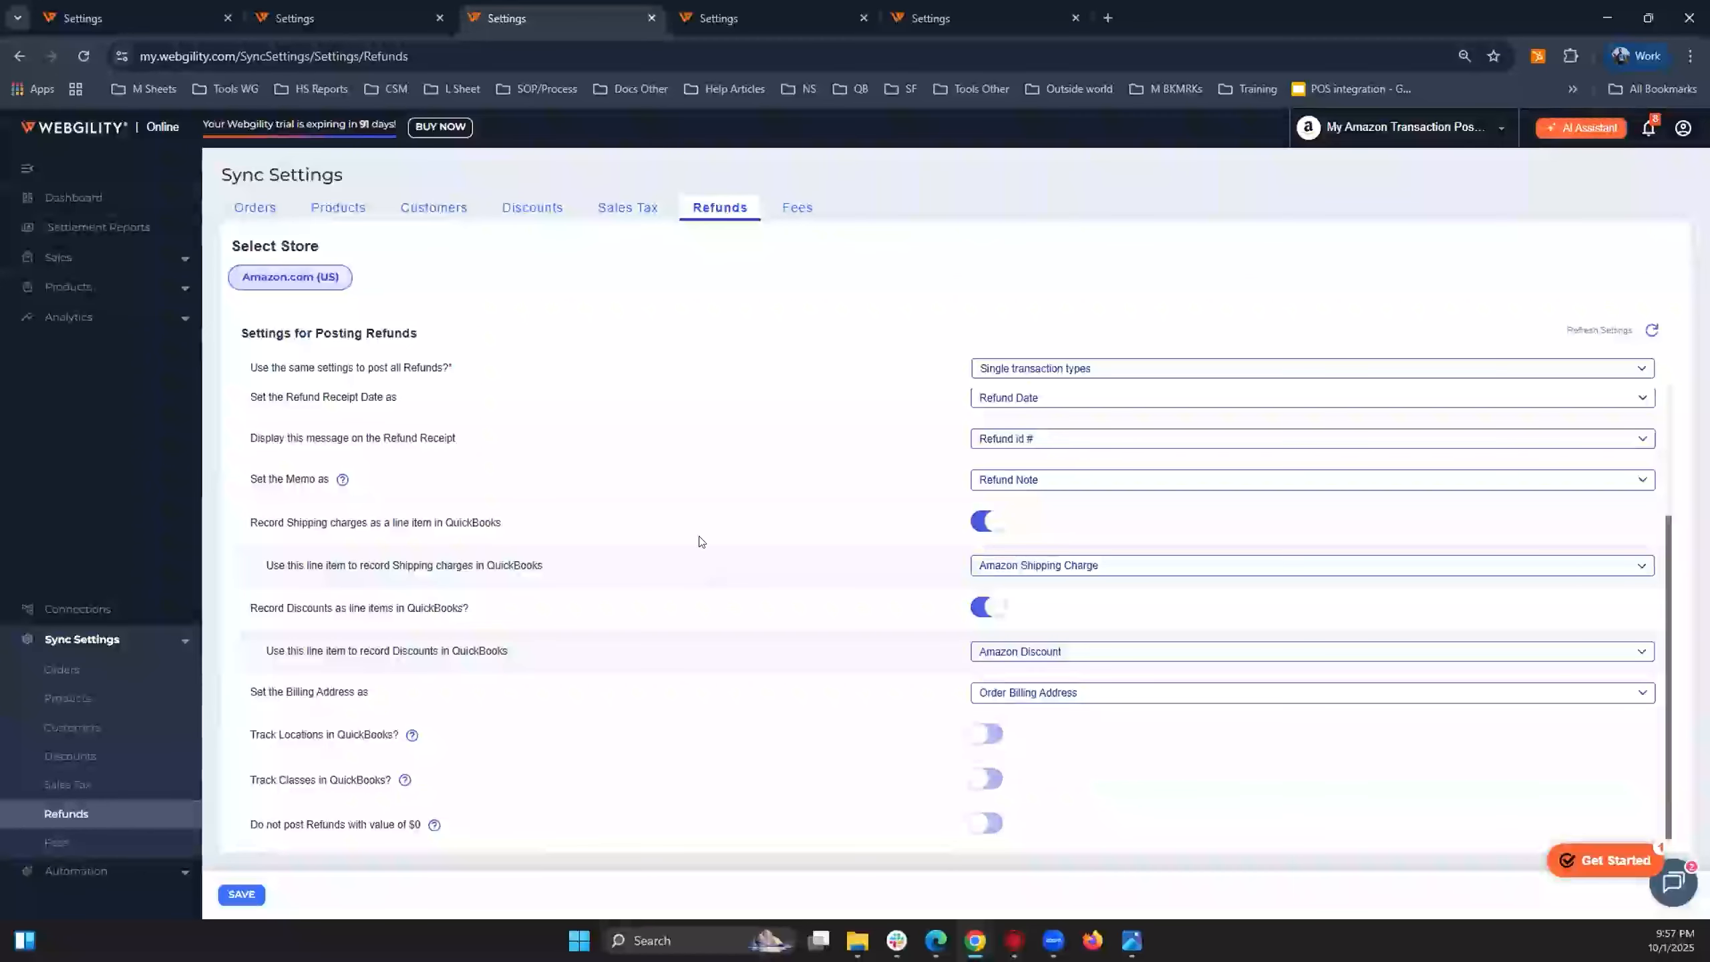
left_click_drag(431, 517, 479, 517)
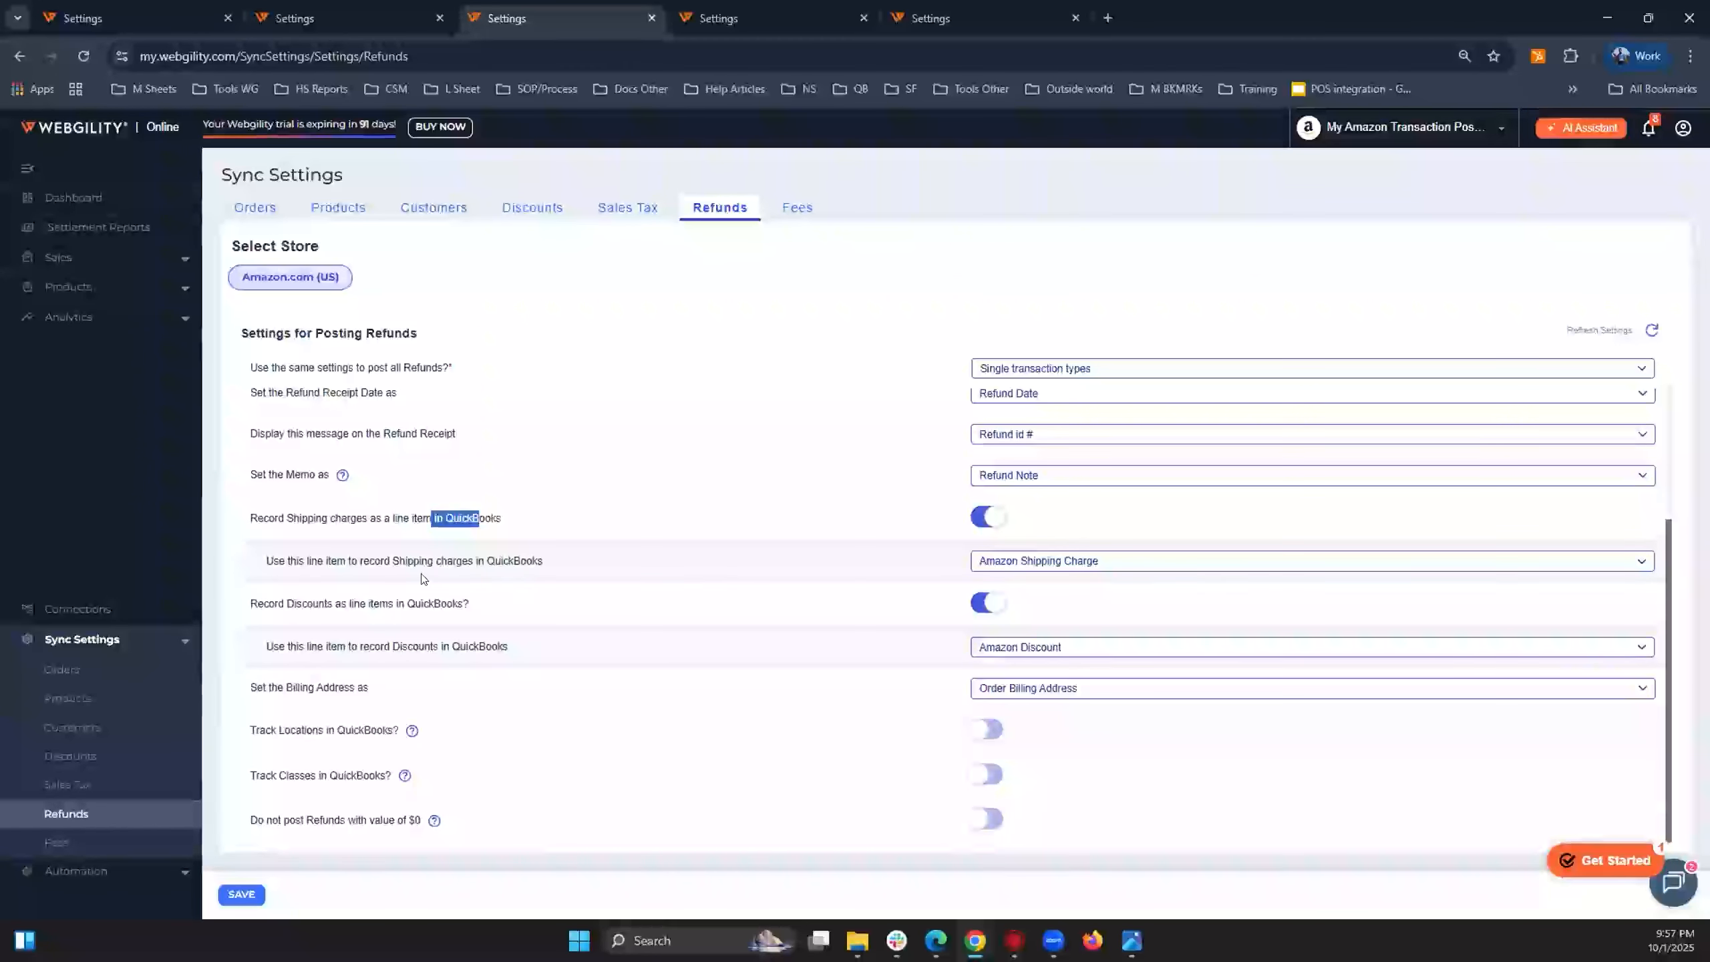
left_click_drag(391, 602, 501, 607)
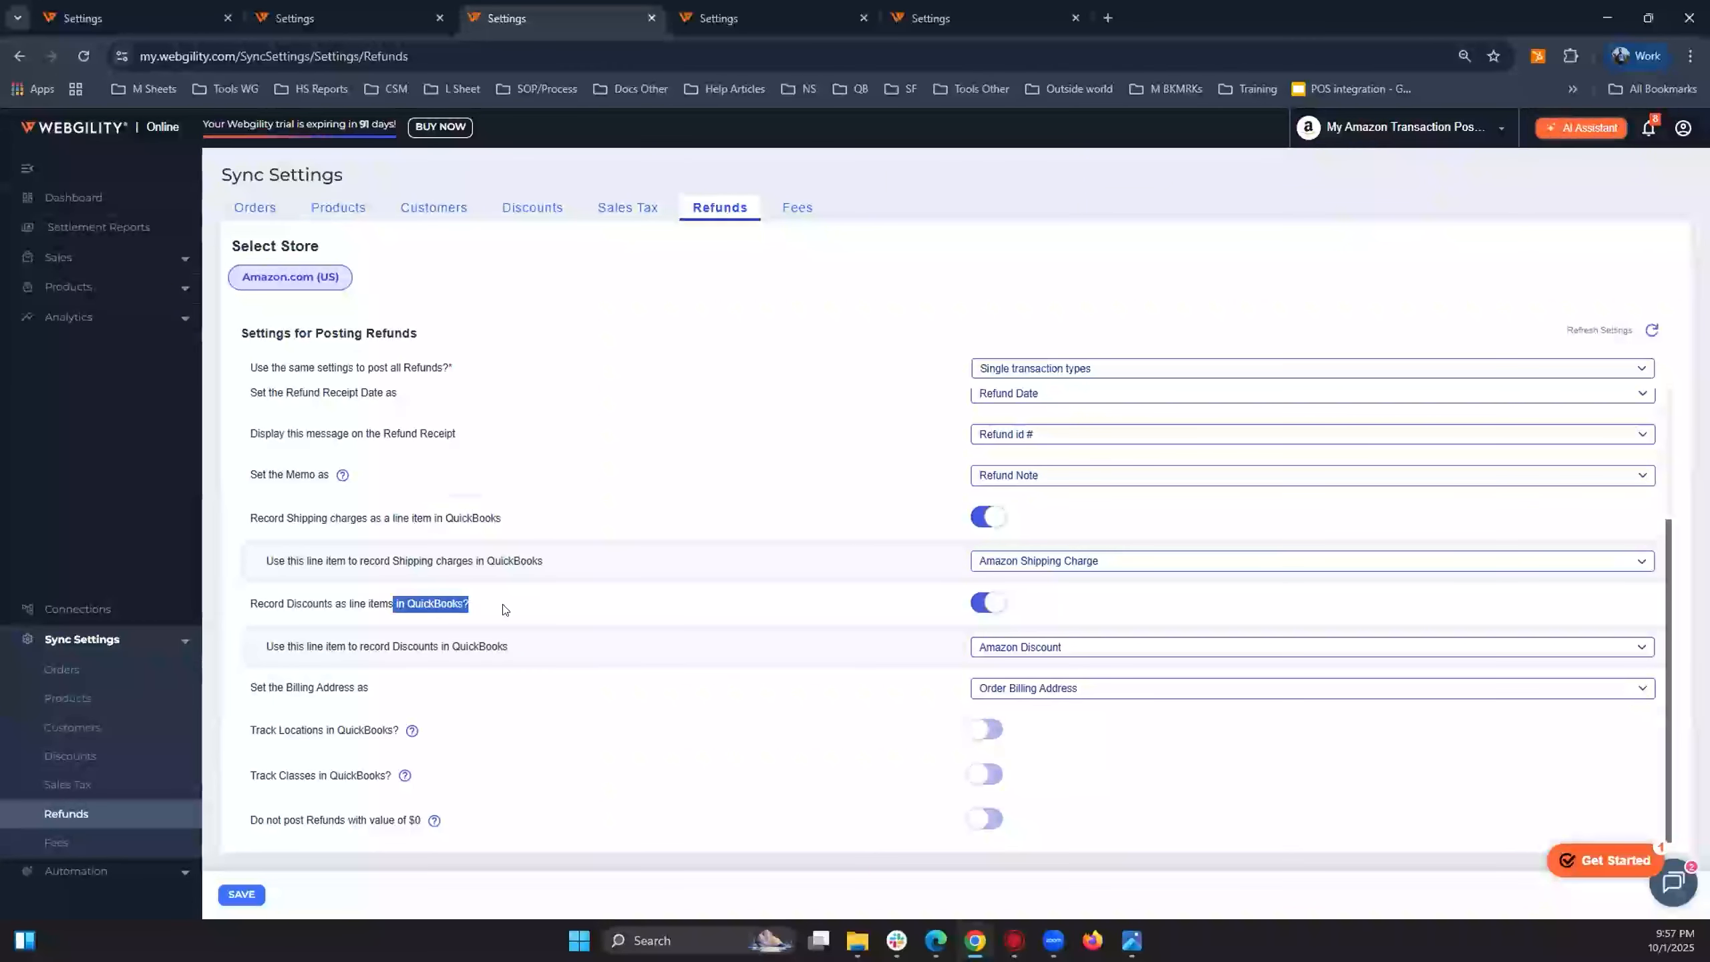
left_click(1196, 566)
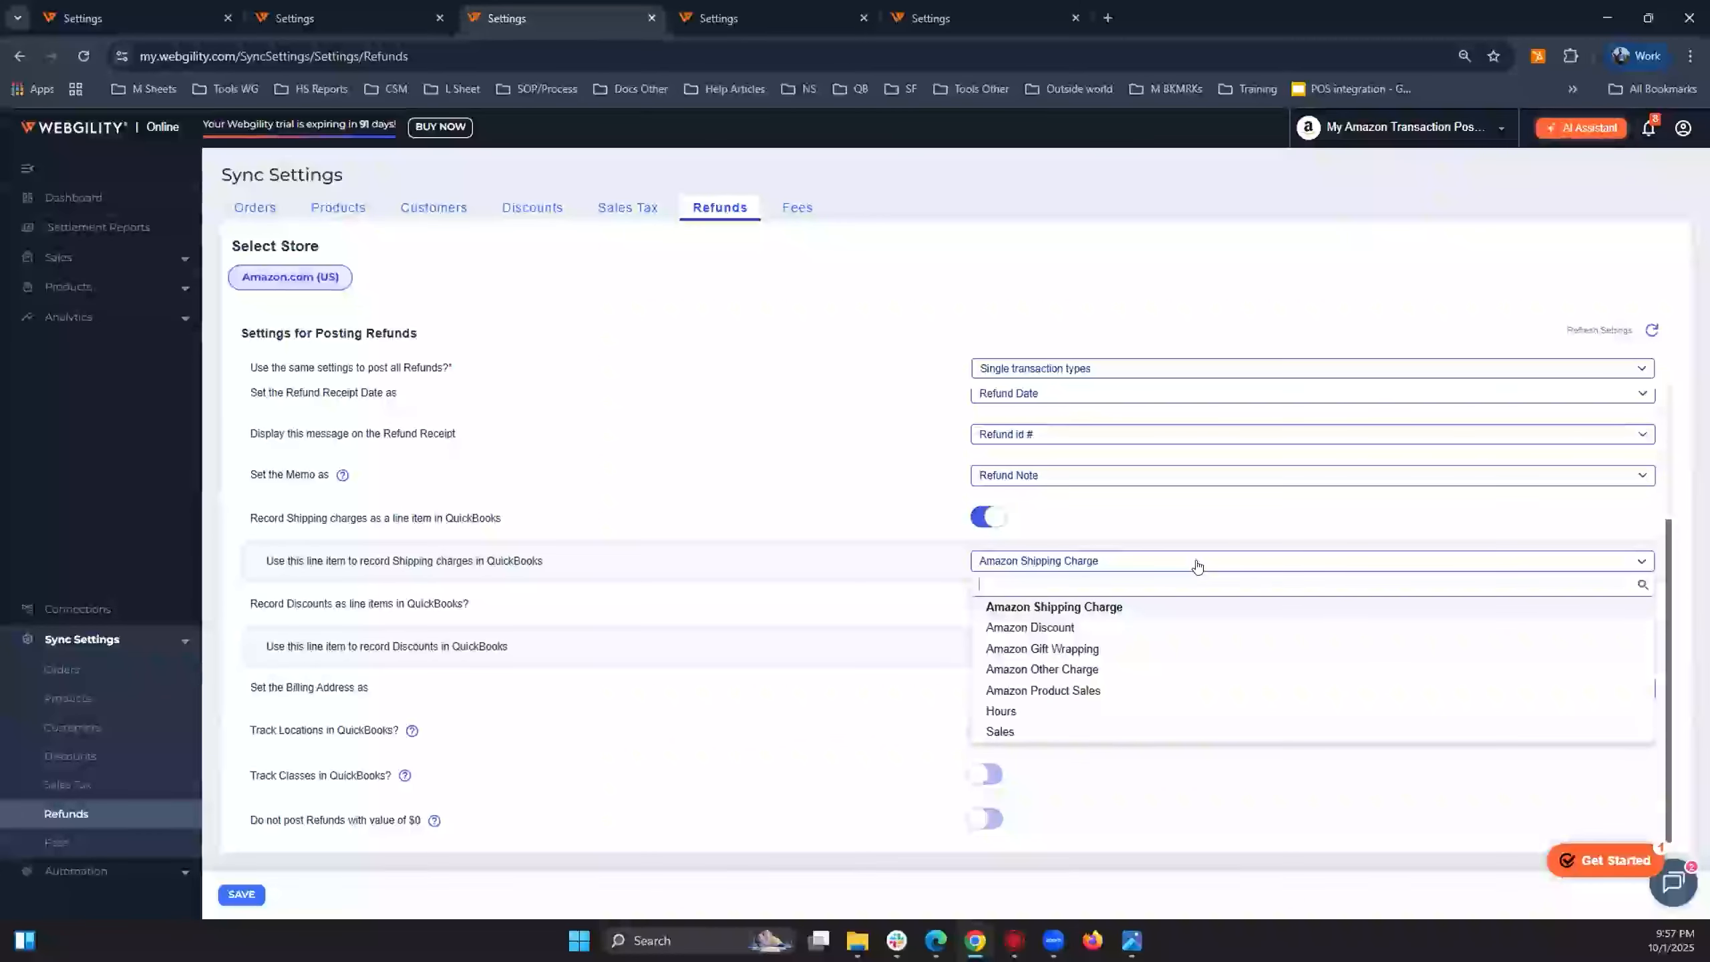
left_click(850, 616)
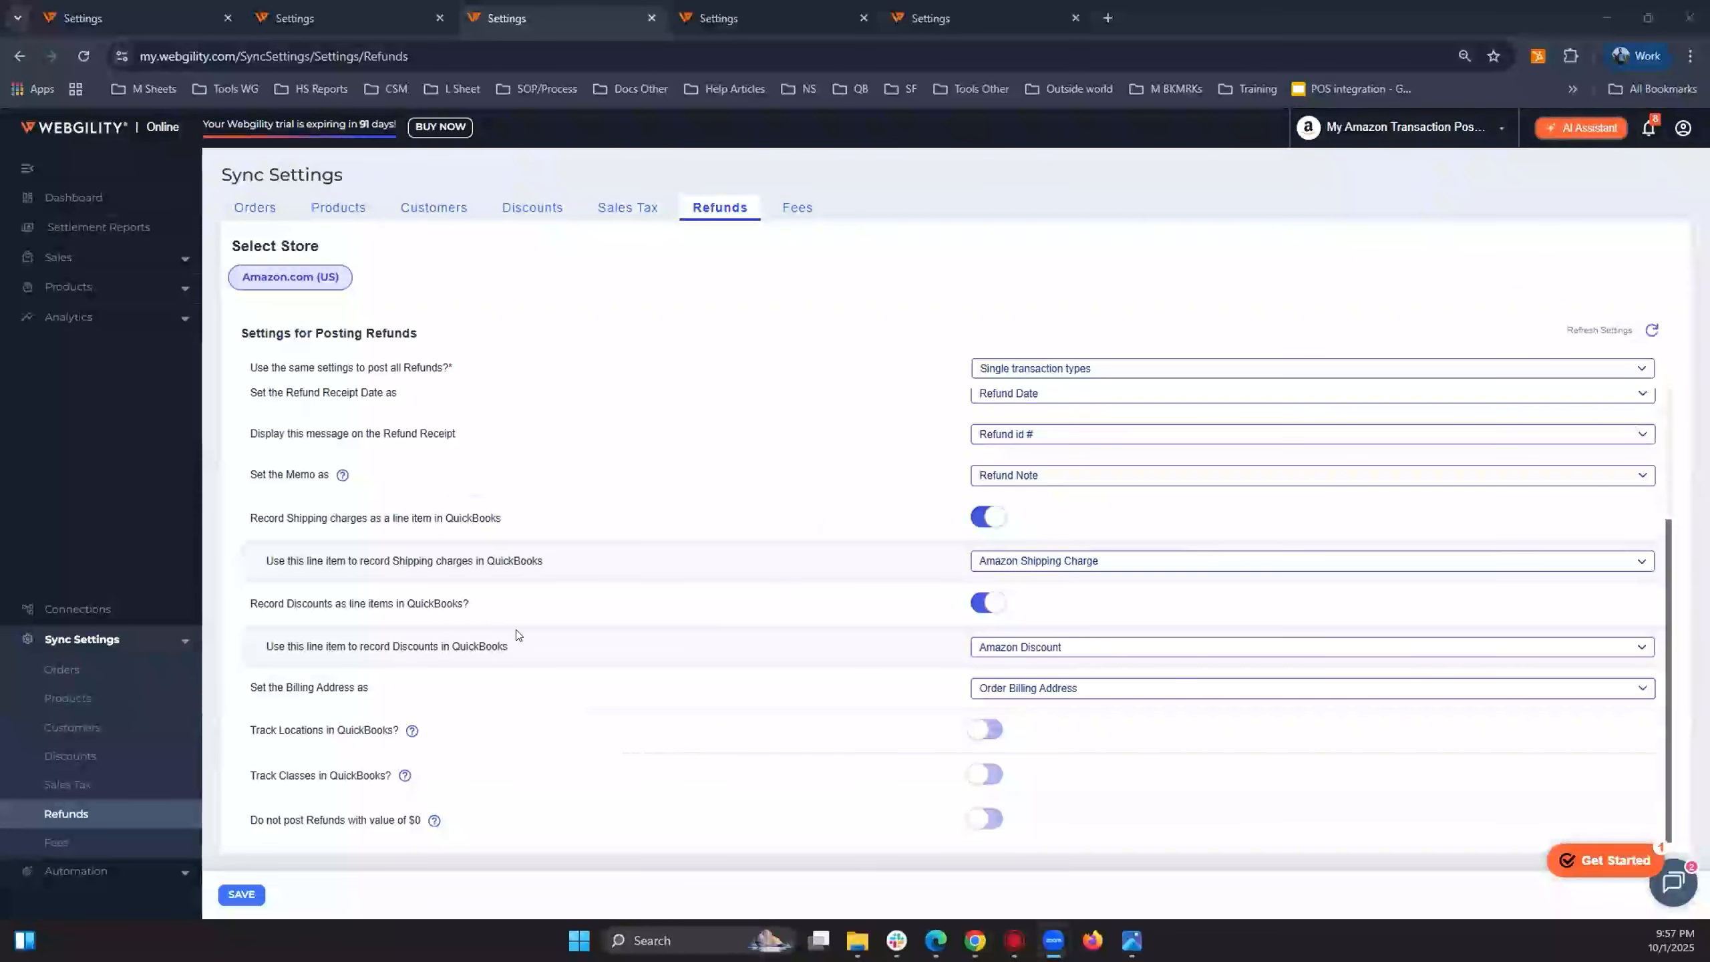
scroll(788, 404, "up", 3)
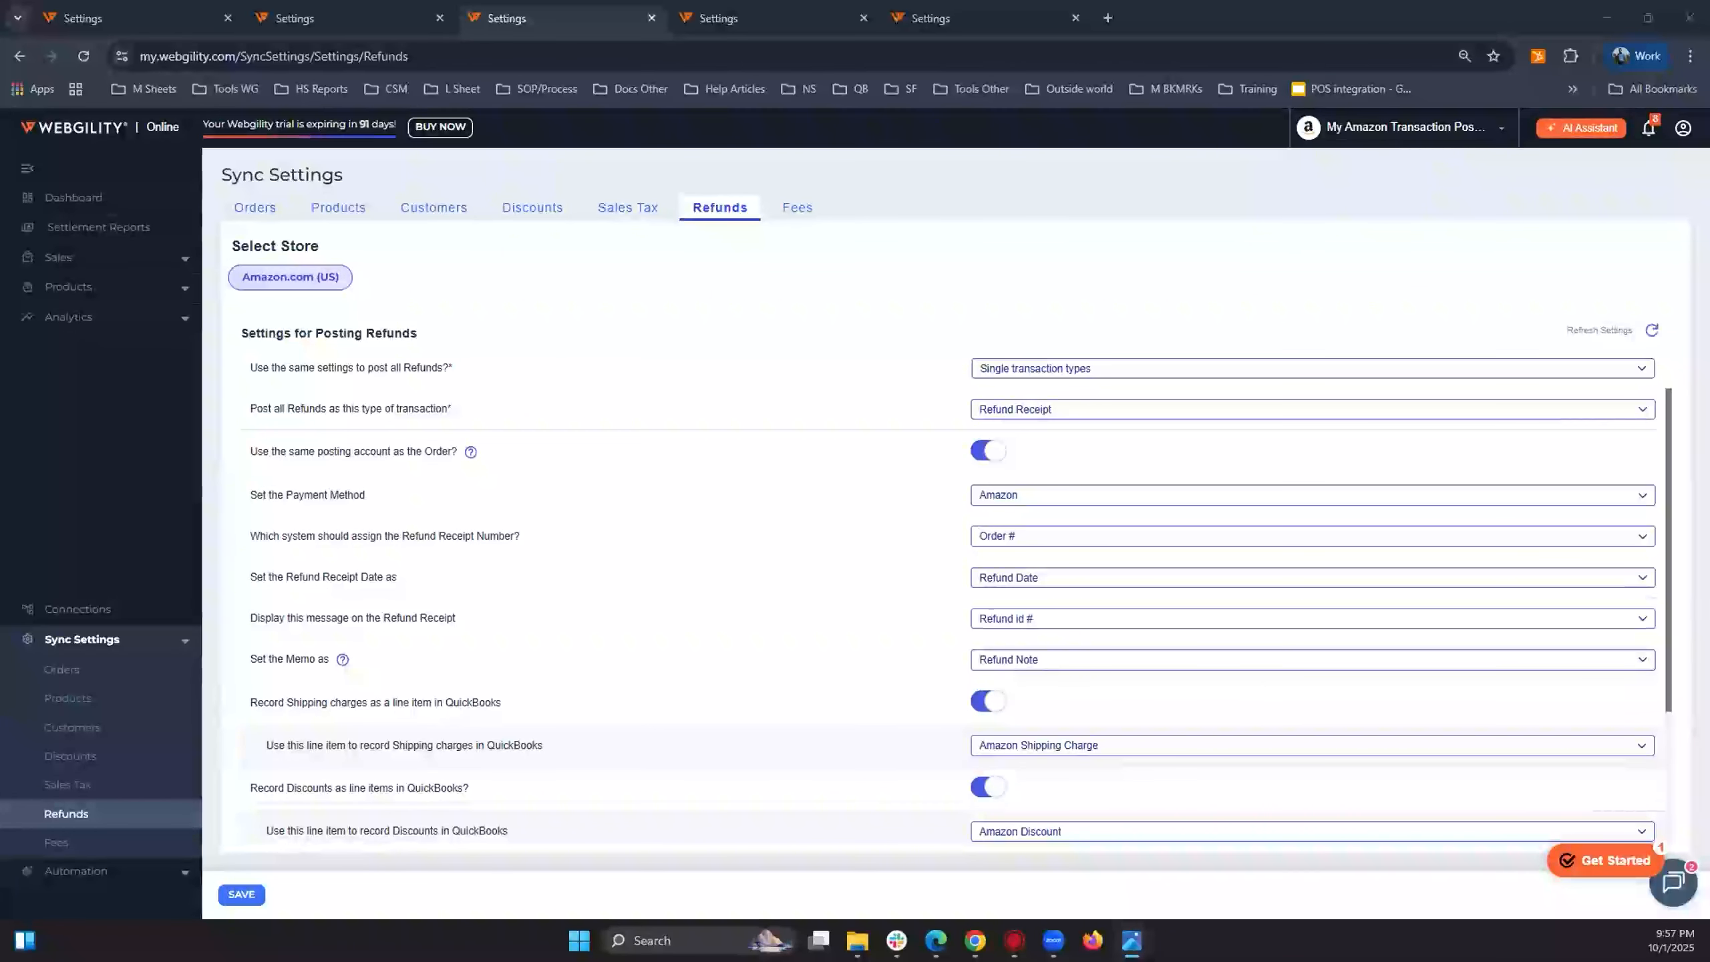
Switch to the image WG-Amazon Order Refund.png, enlarge it to examine how new refunds are posted to QuickBooks, and put it away.
key("alt+Tab")
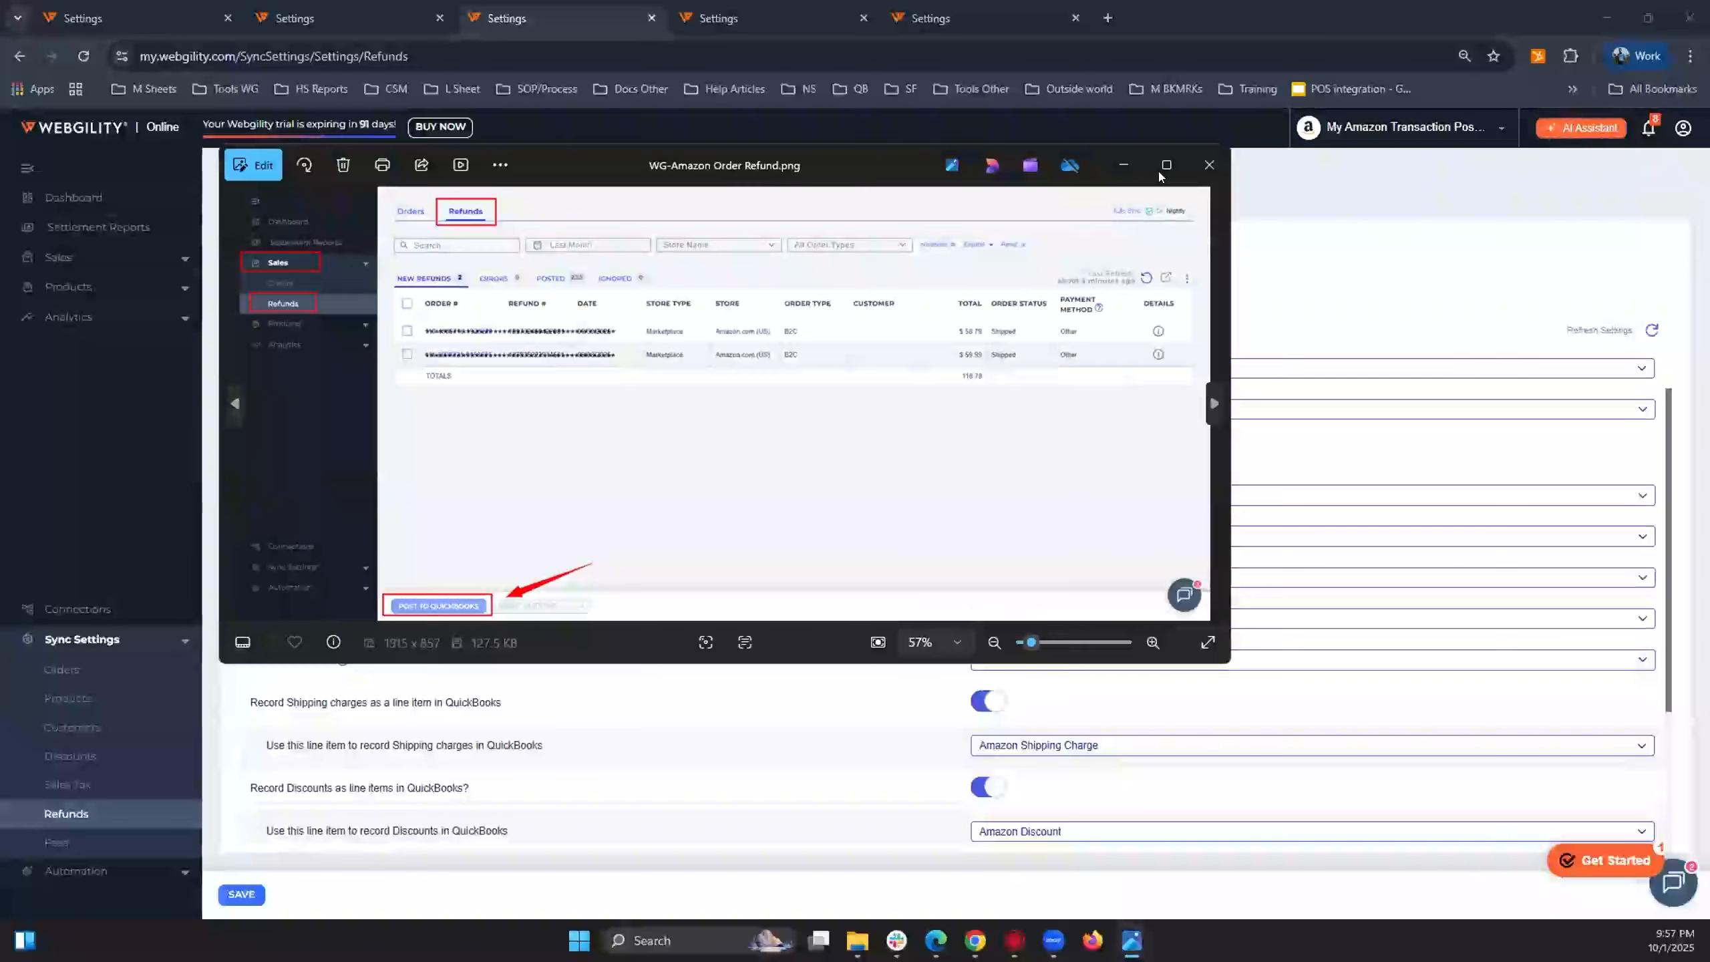
left_click(1167, 165)
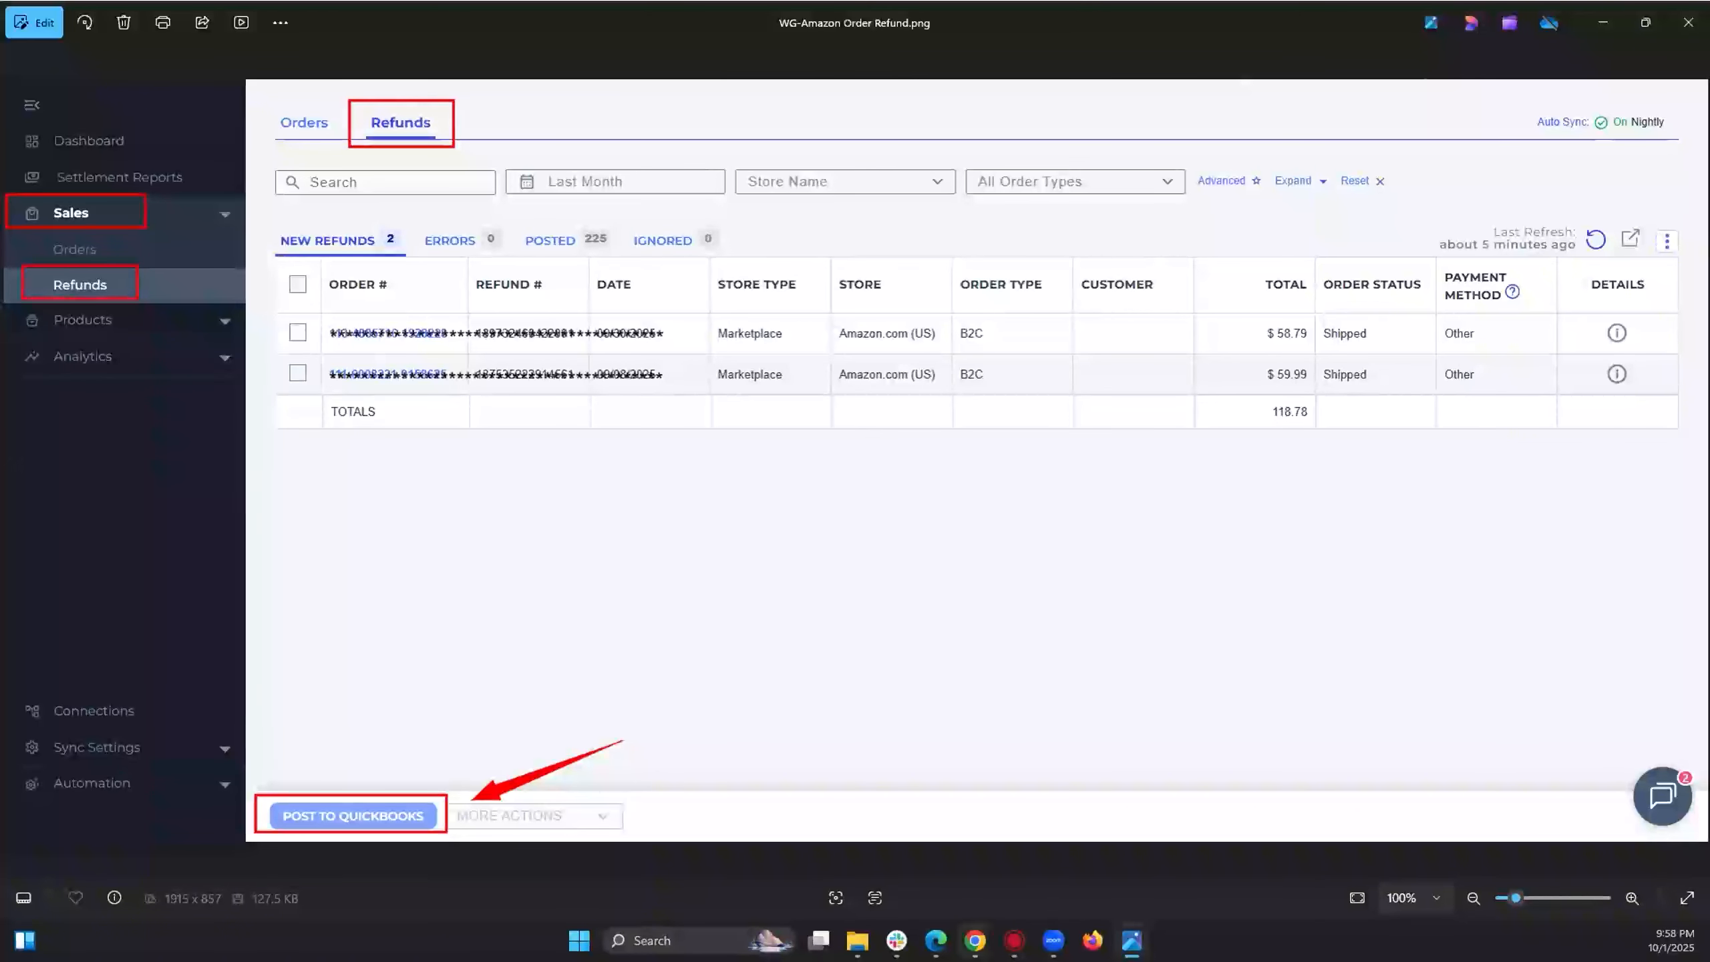
mouse_move(975, 941)
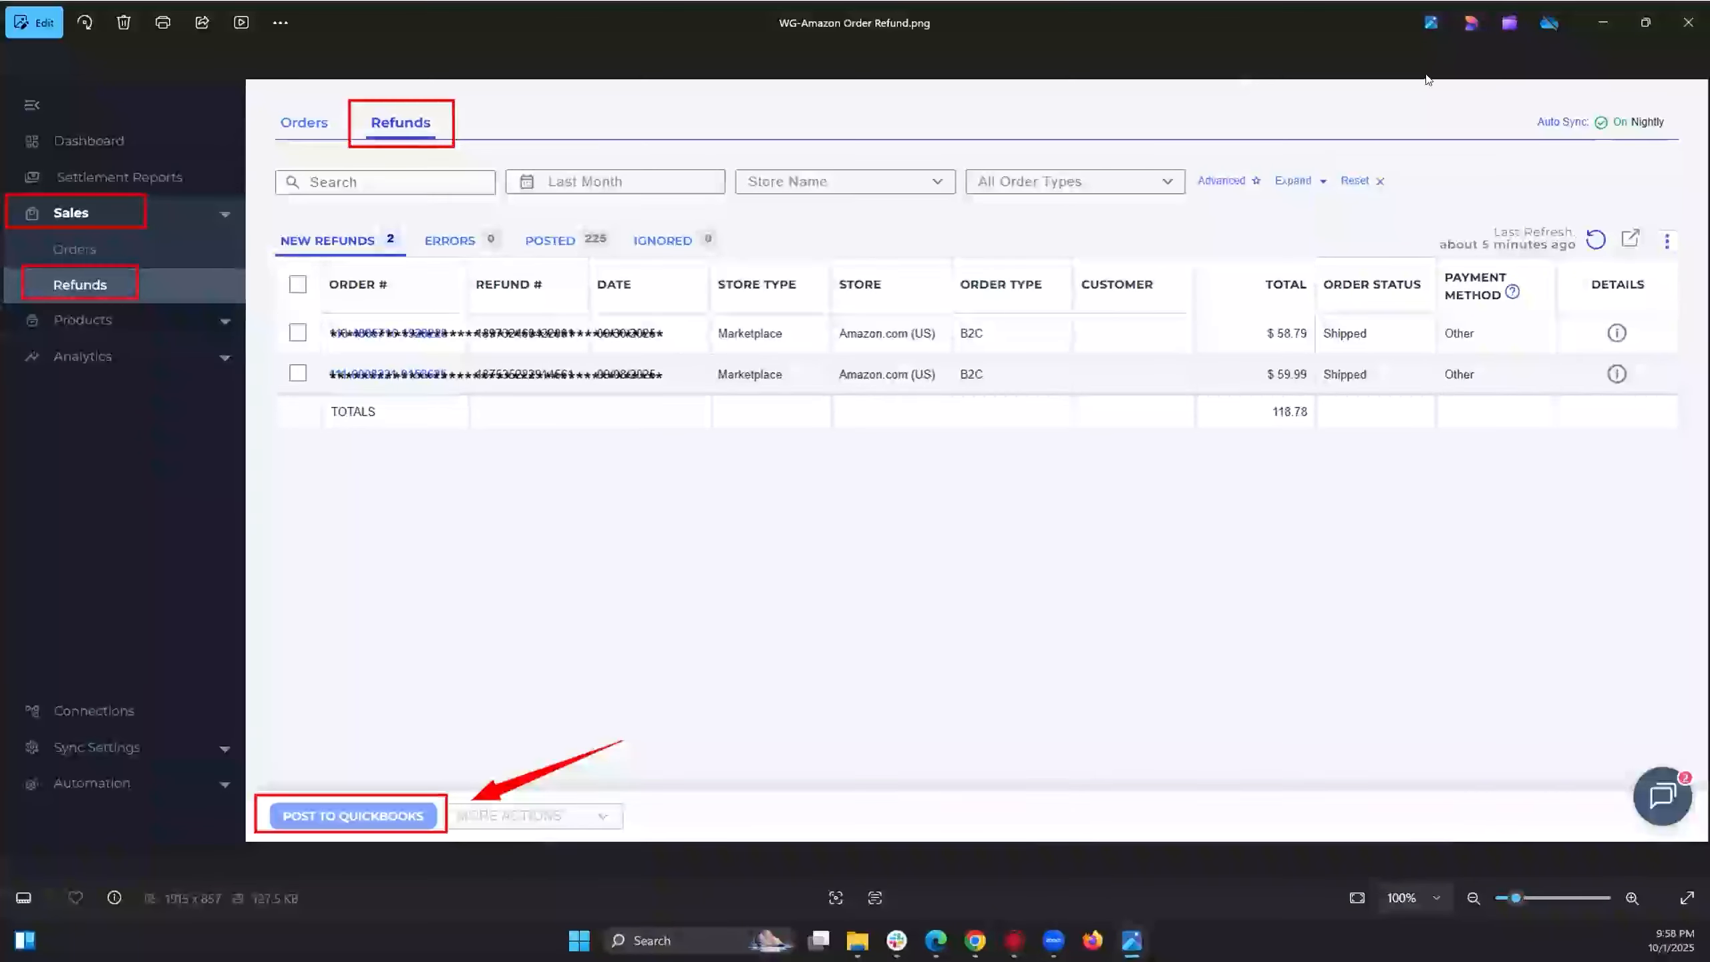
left_click(1601, 26)
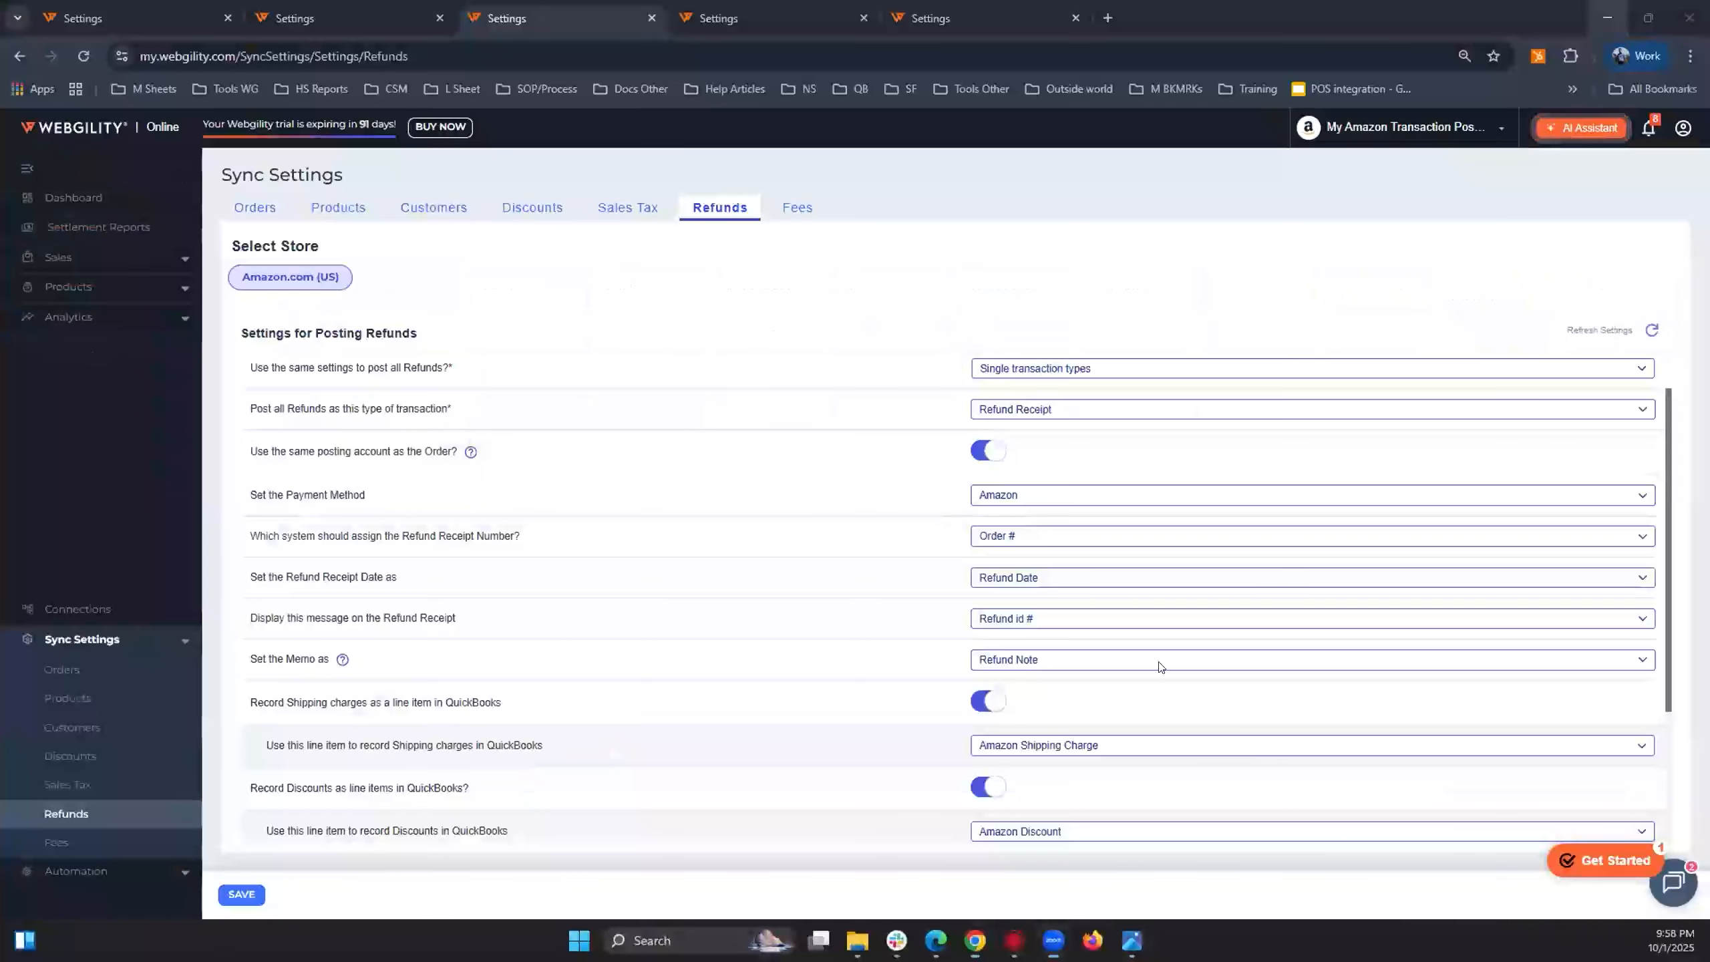
left_click(1606, 22)
Switch to QuickBooks Online and bring up the blank refund receipt.
left_click(975, 940)
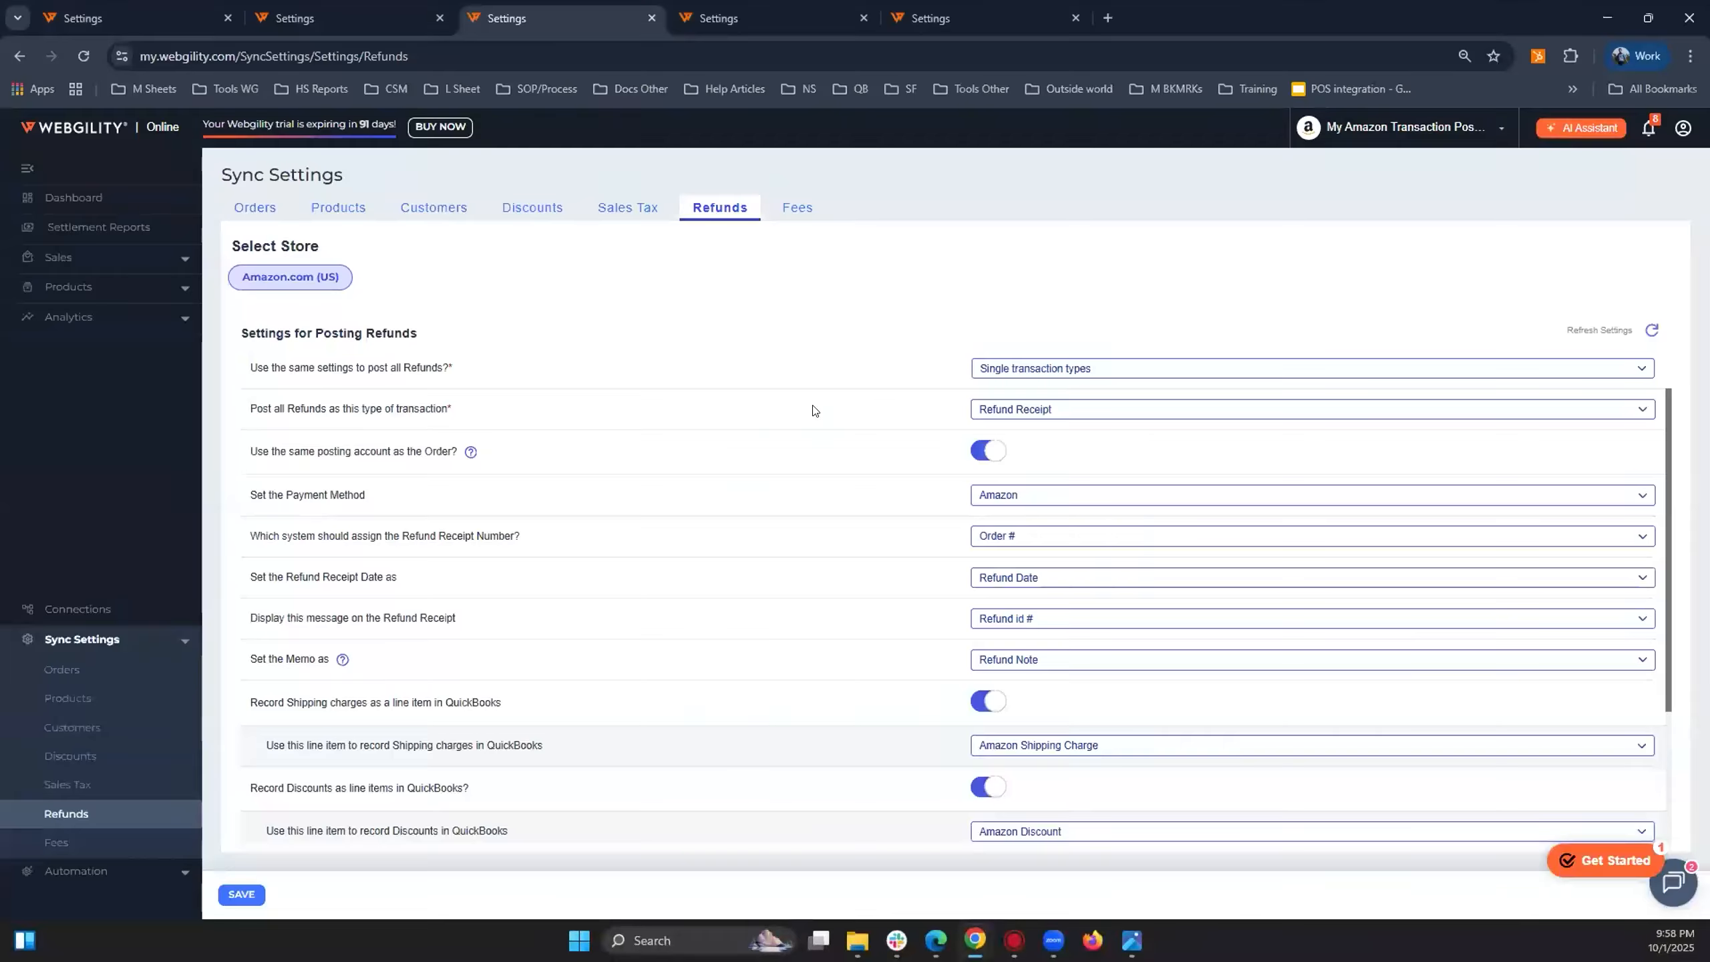
left_click(975, 941)
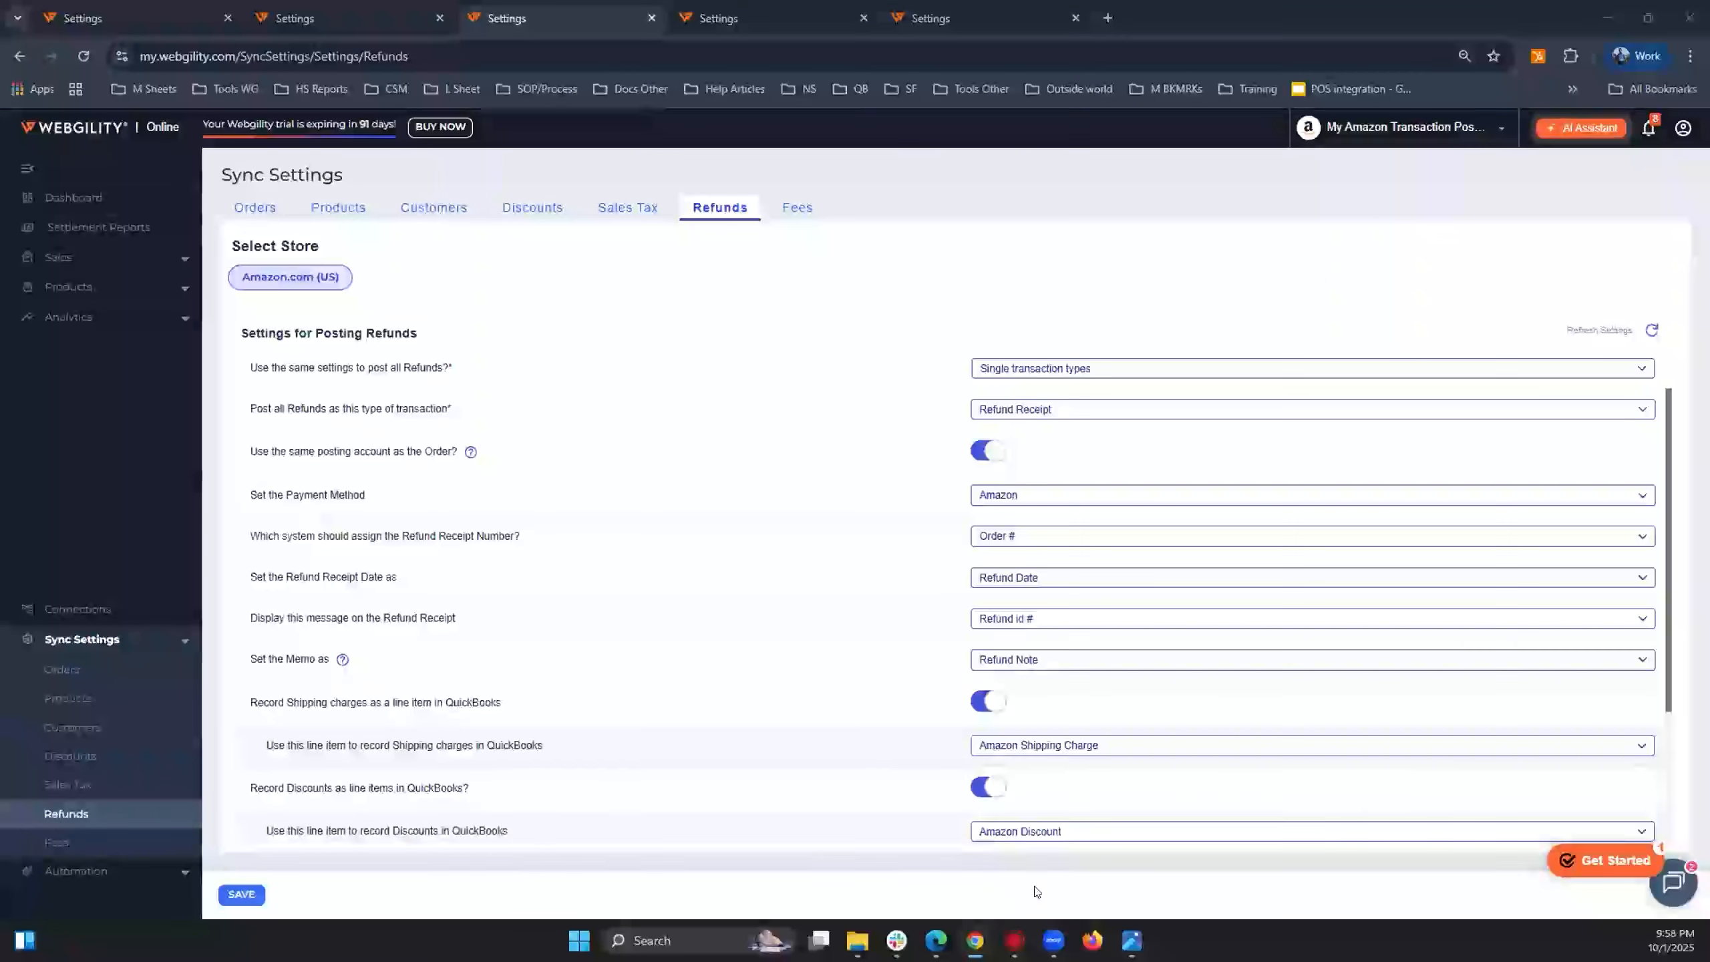
left_click(1003, 853)
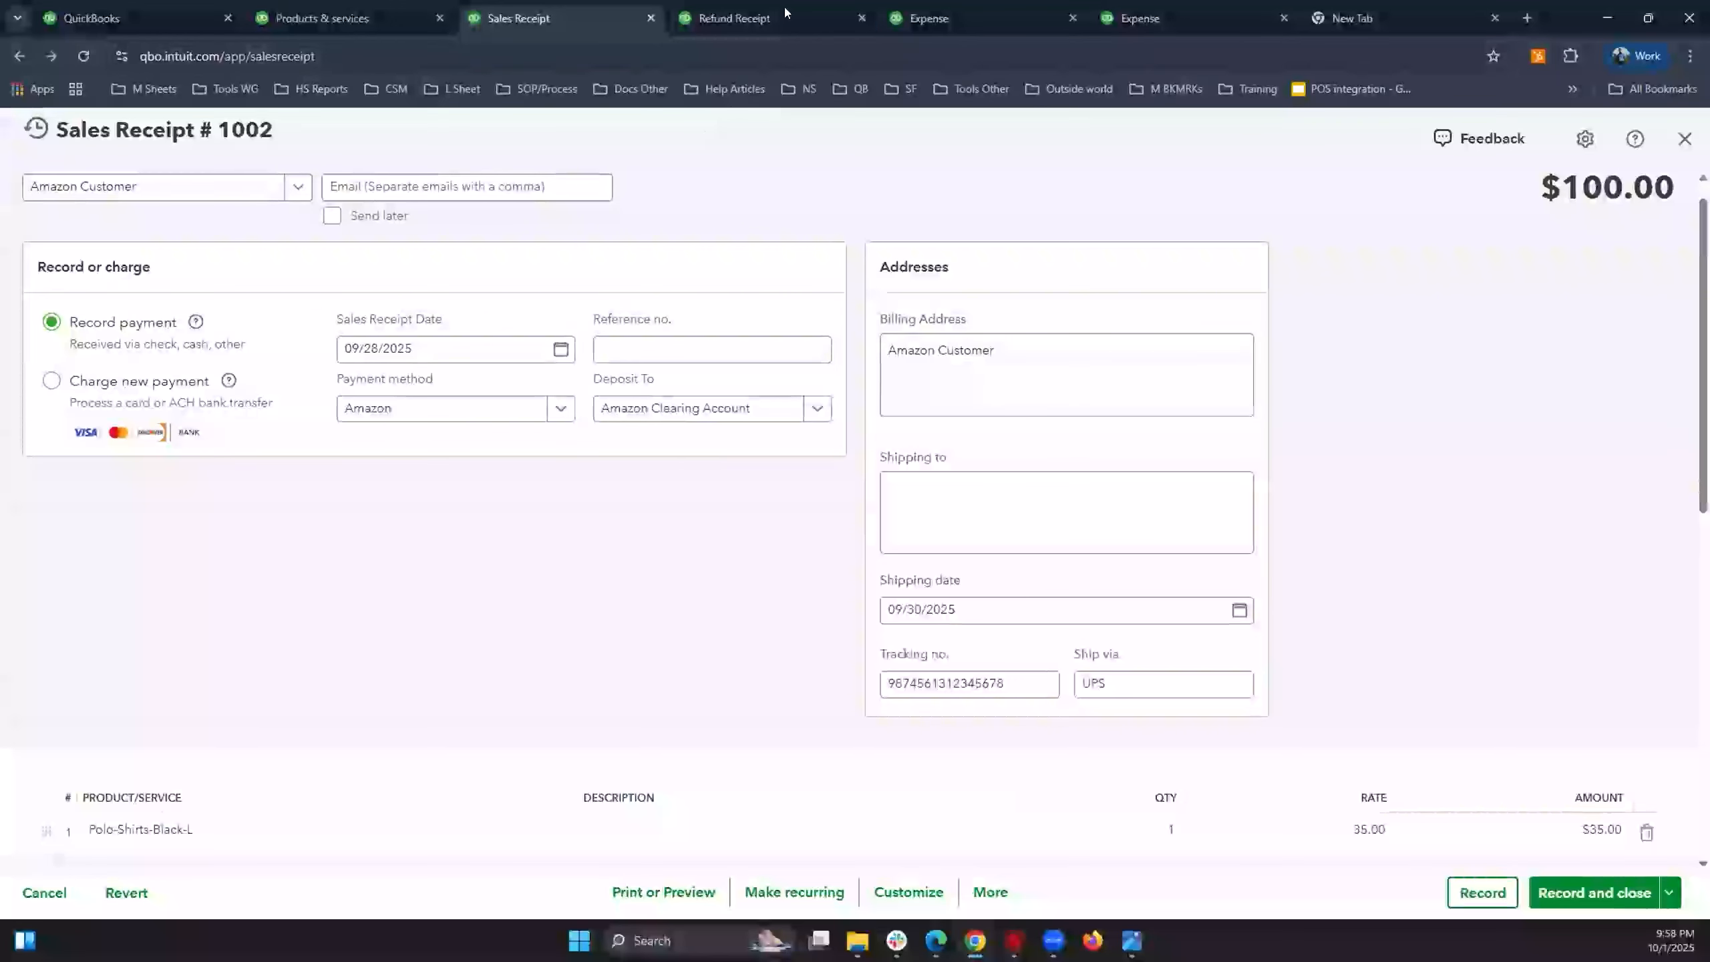
left_click(786, 11)
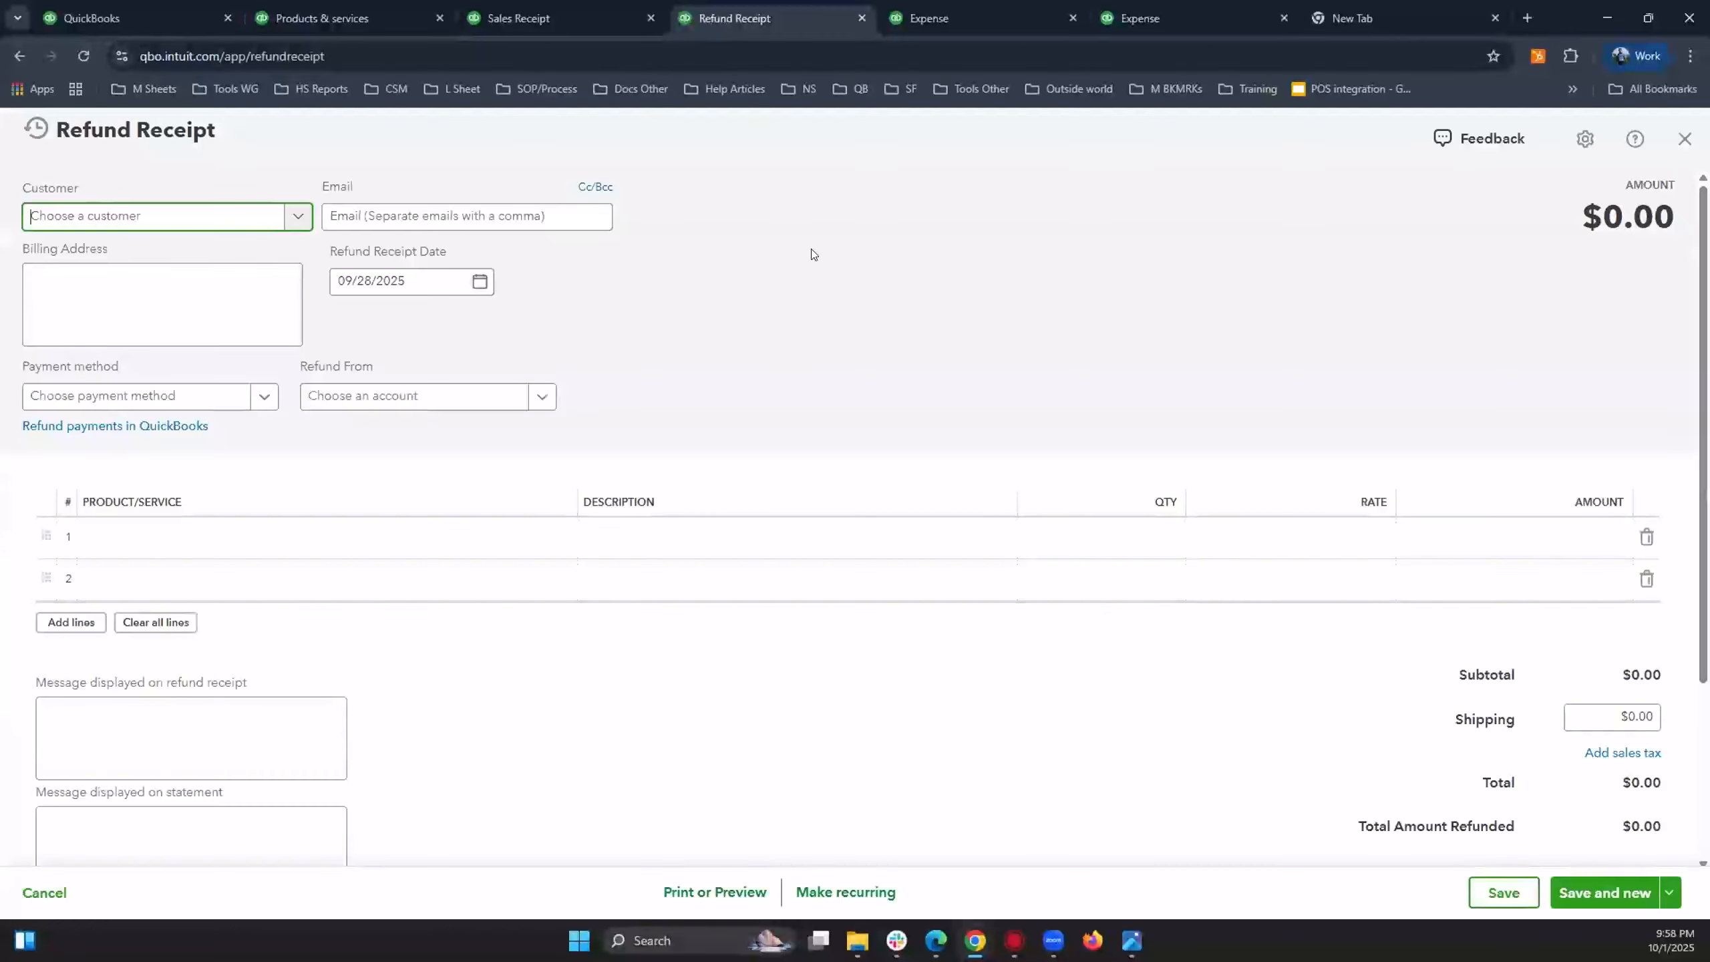
Fill in the refund receipt with customer Amazon Customer, payment method Amazon and Amazon Clearing Account as the refund account.
left_click(296, 220)
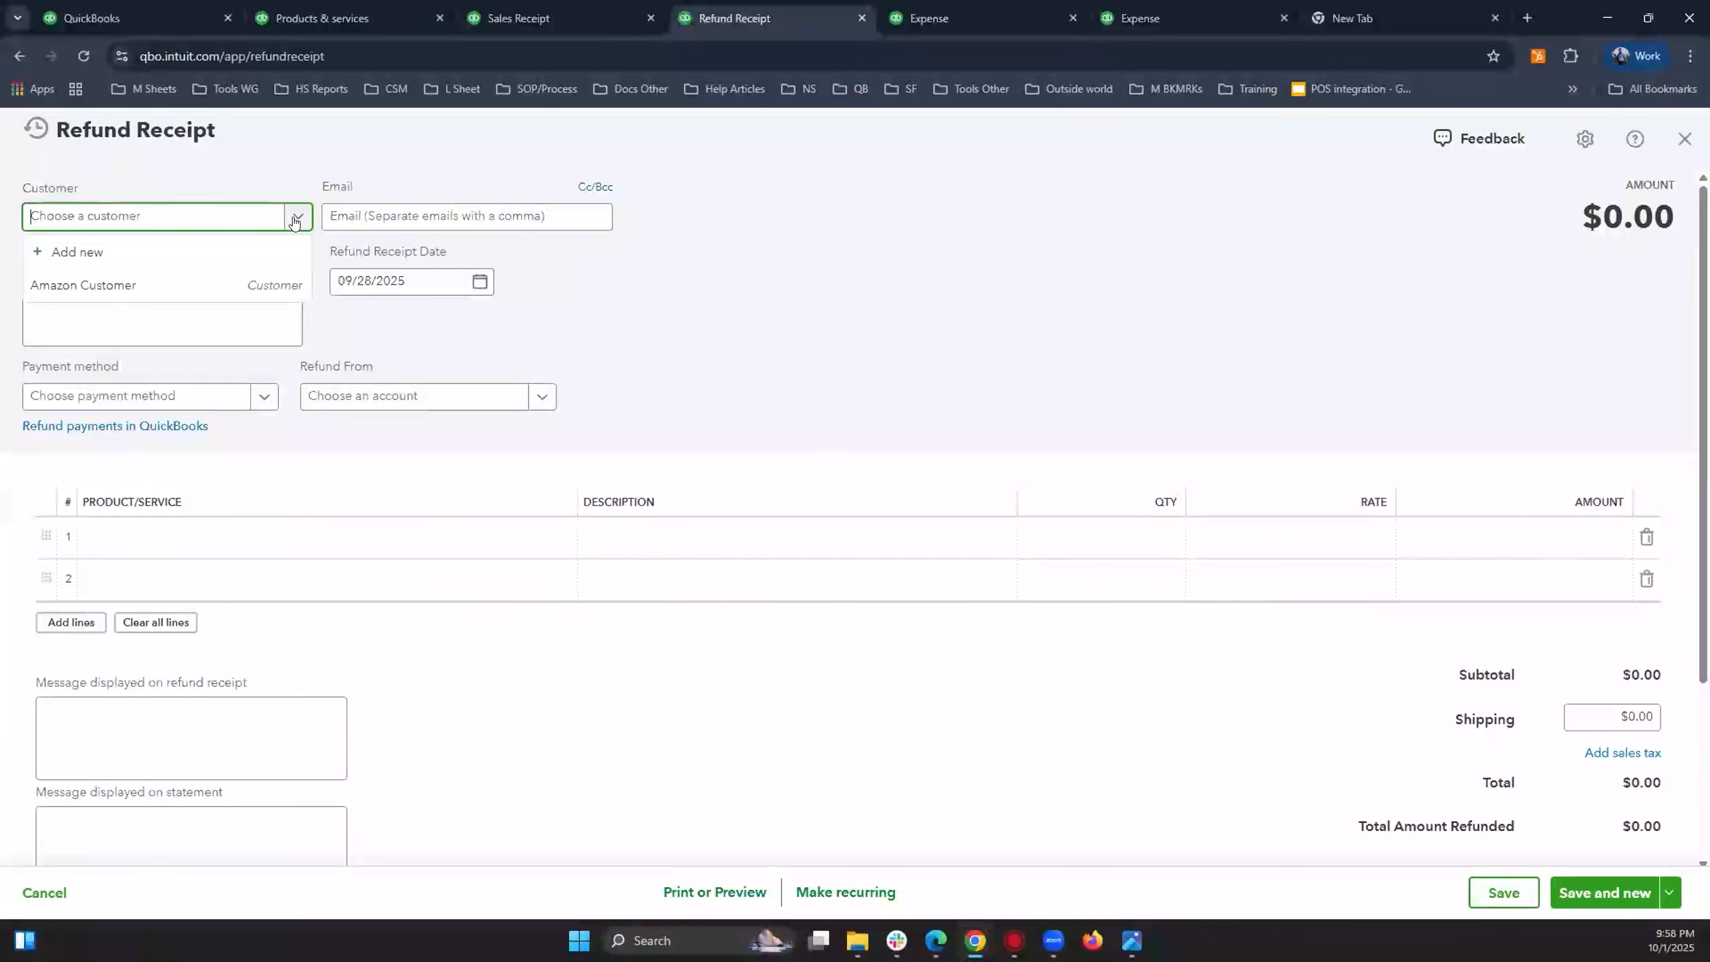
left_click(193, 292)
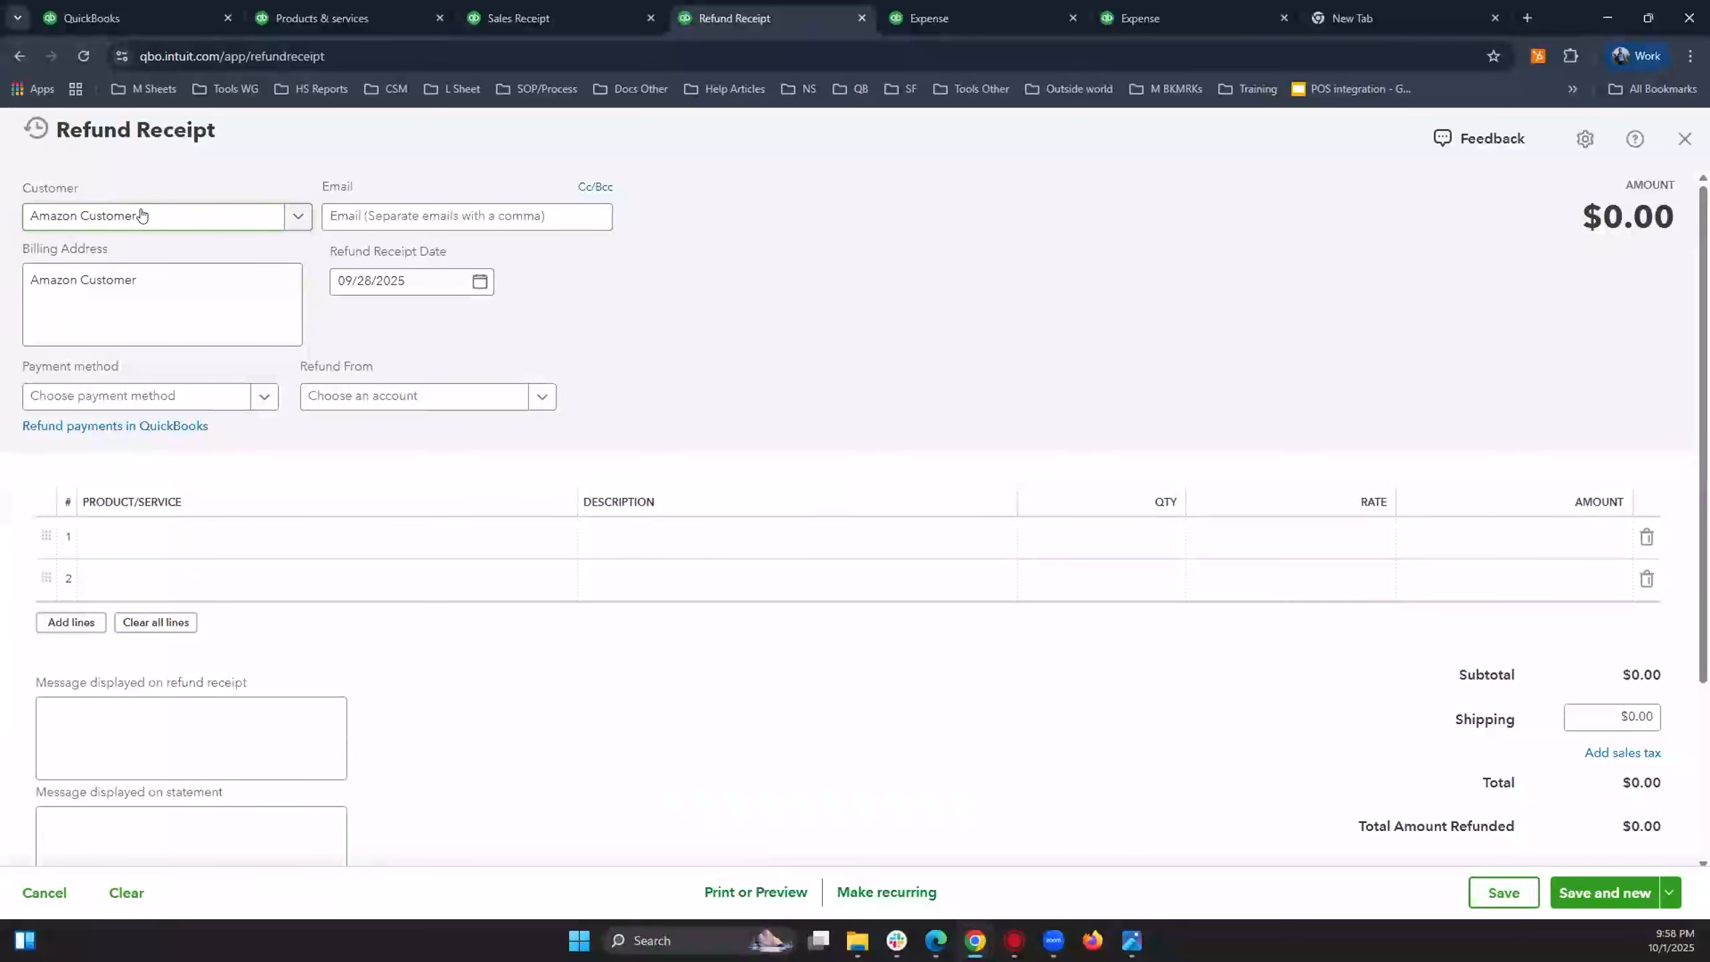
left_click(418, 284)
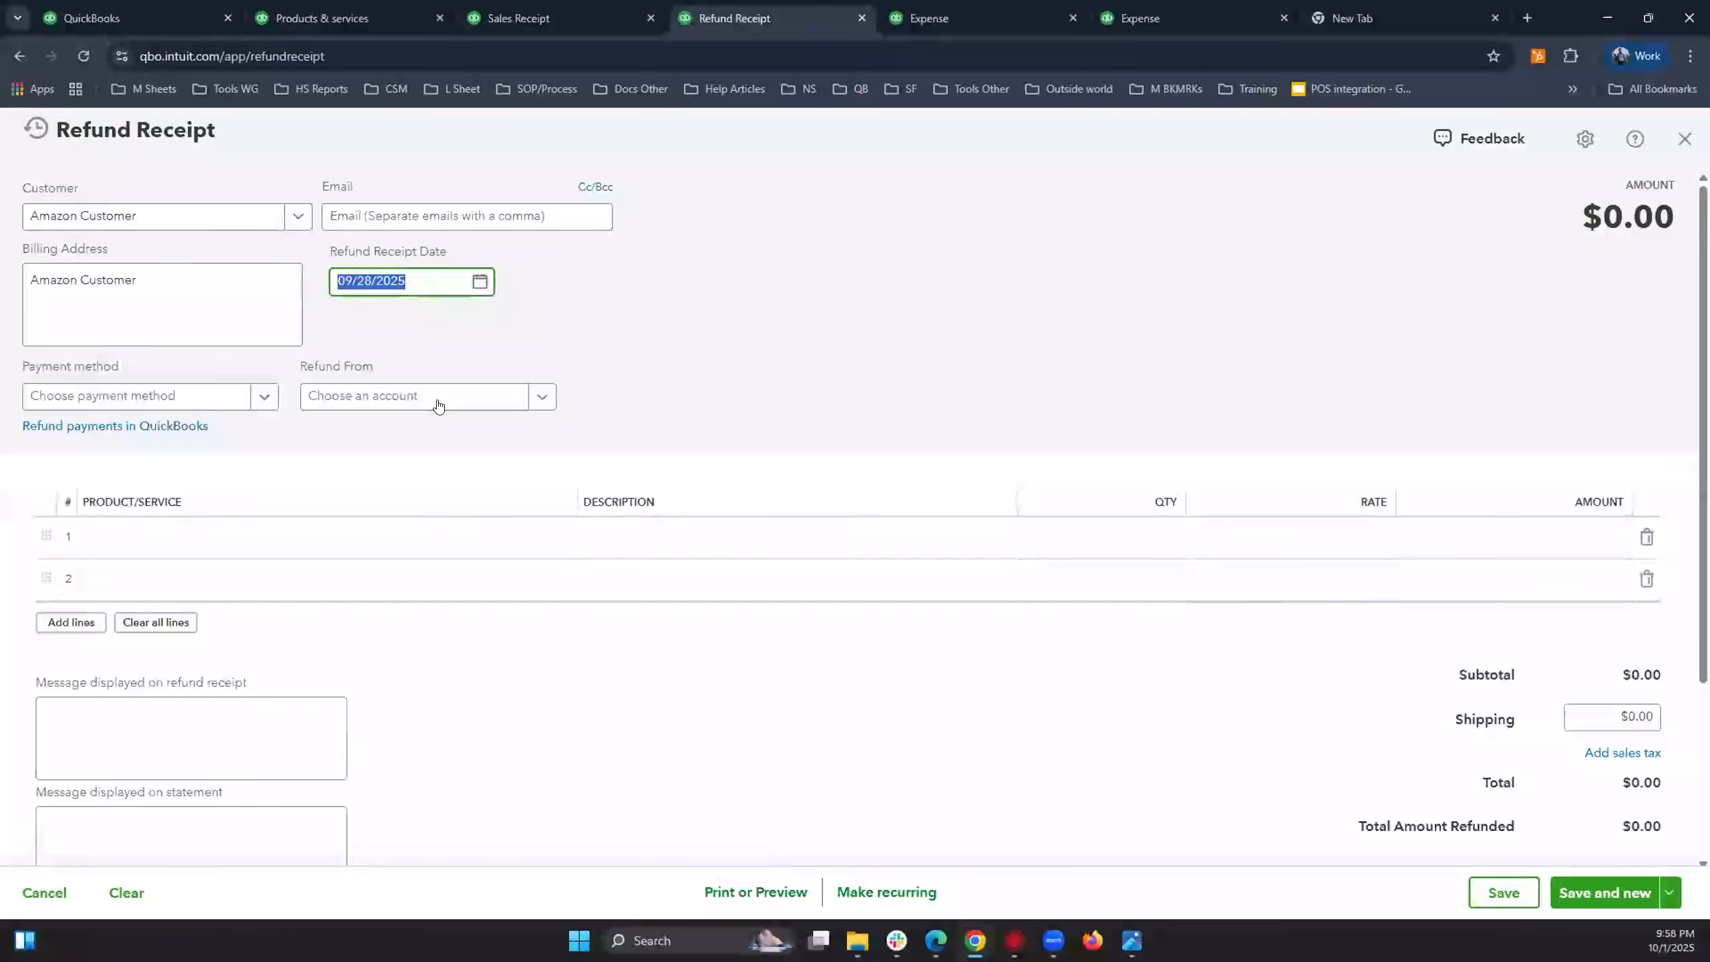
left_click(438, 399)
left_click(404, 465)
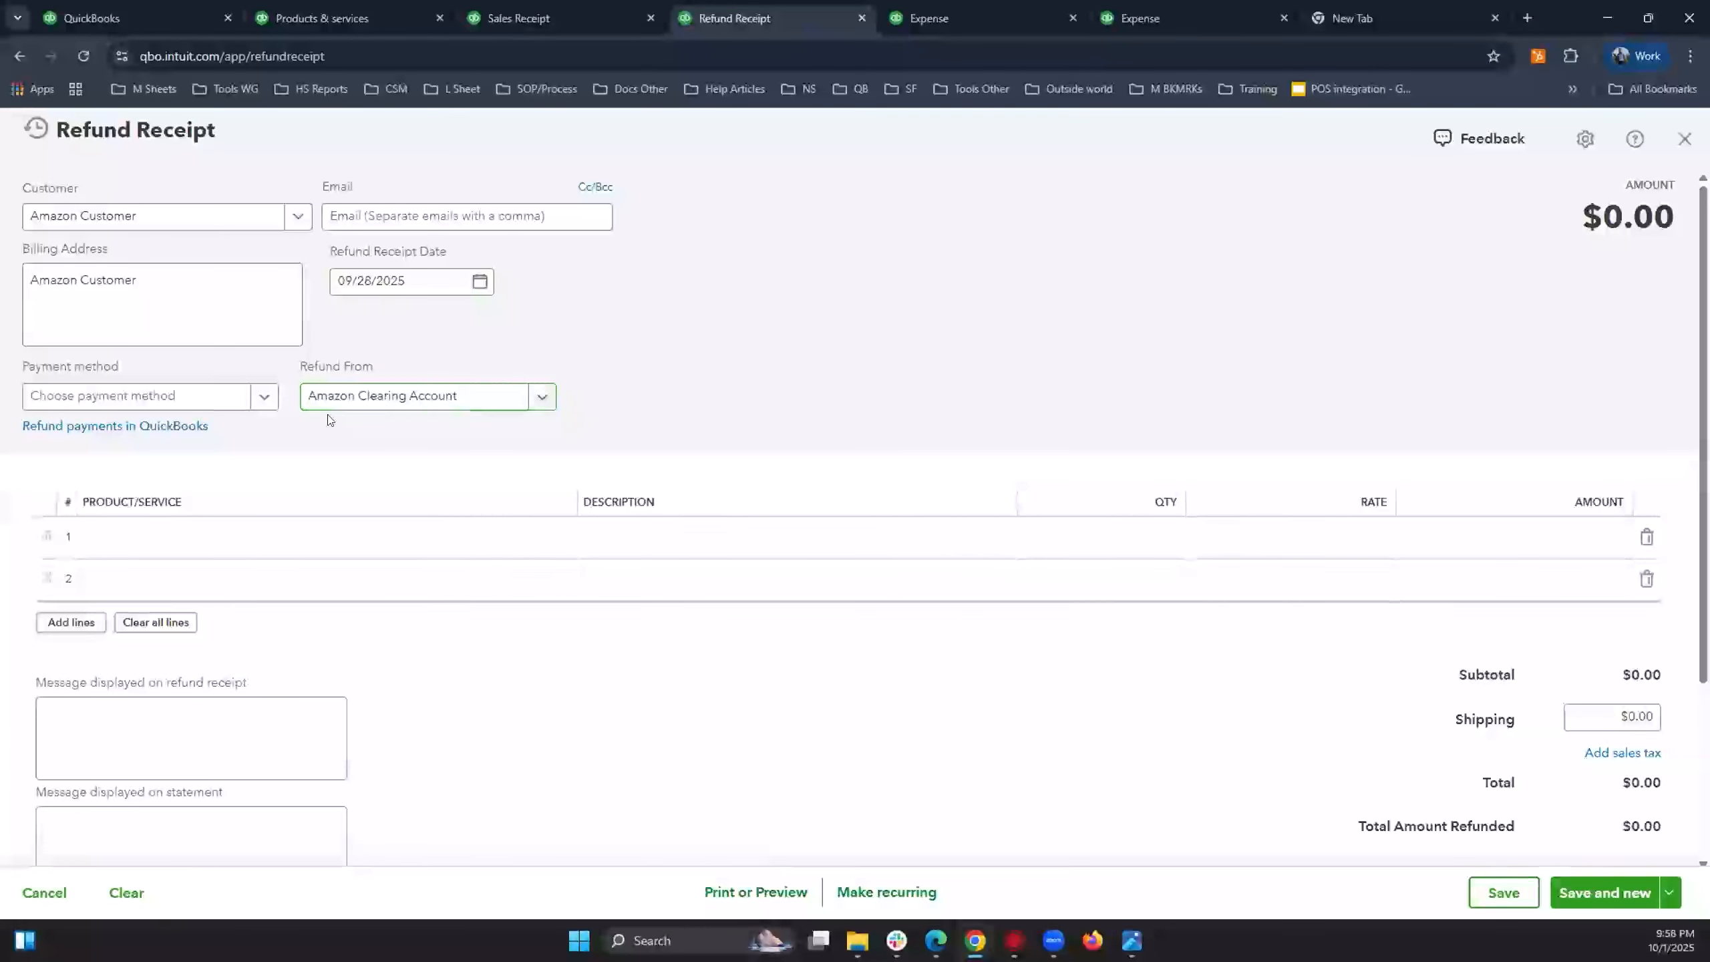
left_click(263, 397)
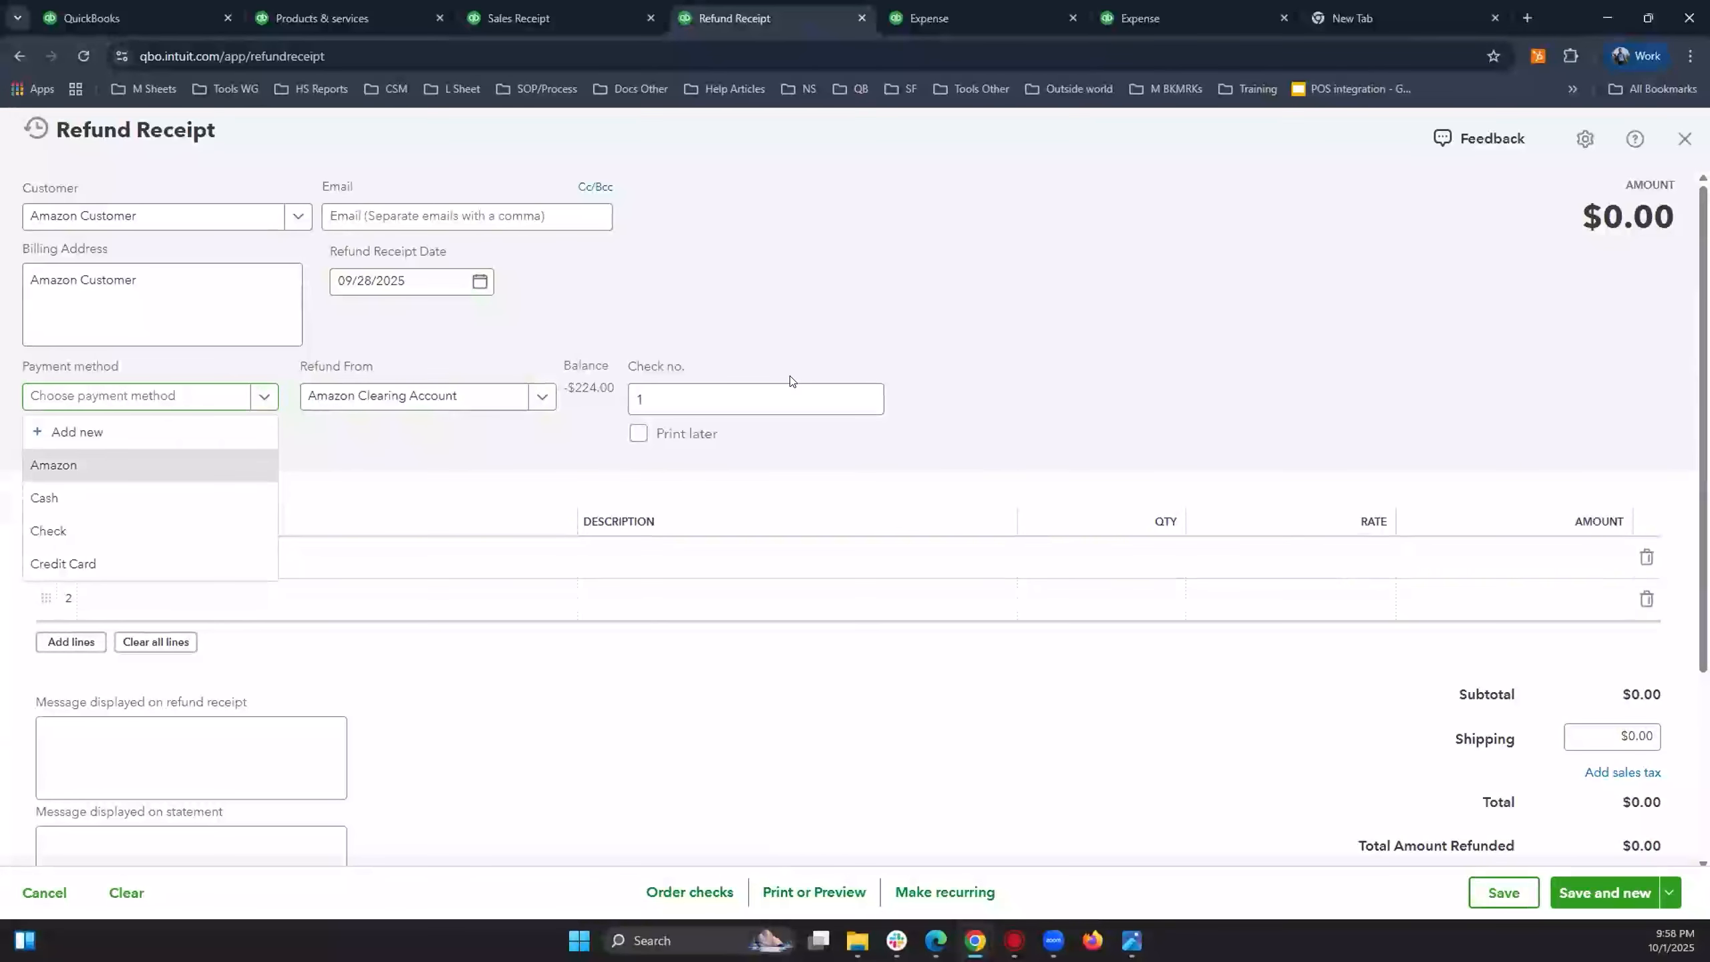
left_click(790, 399)
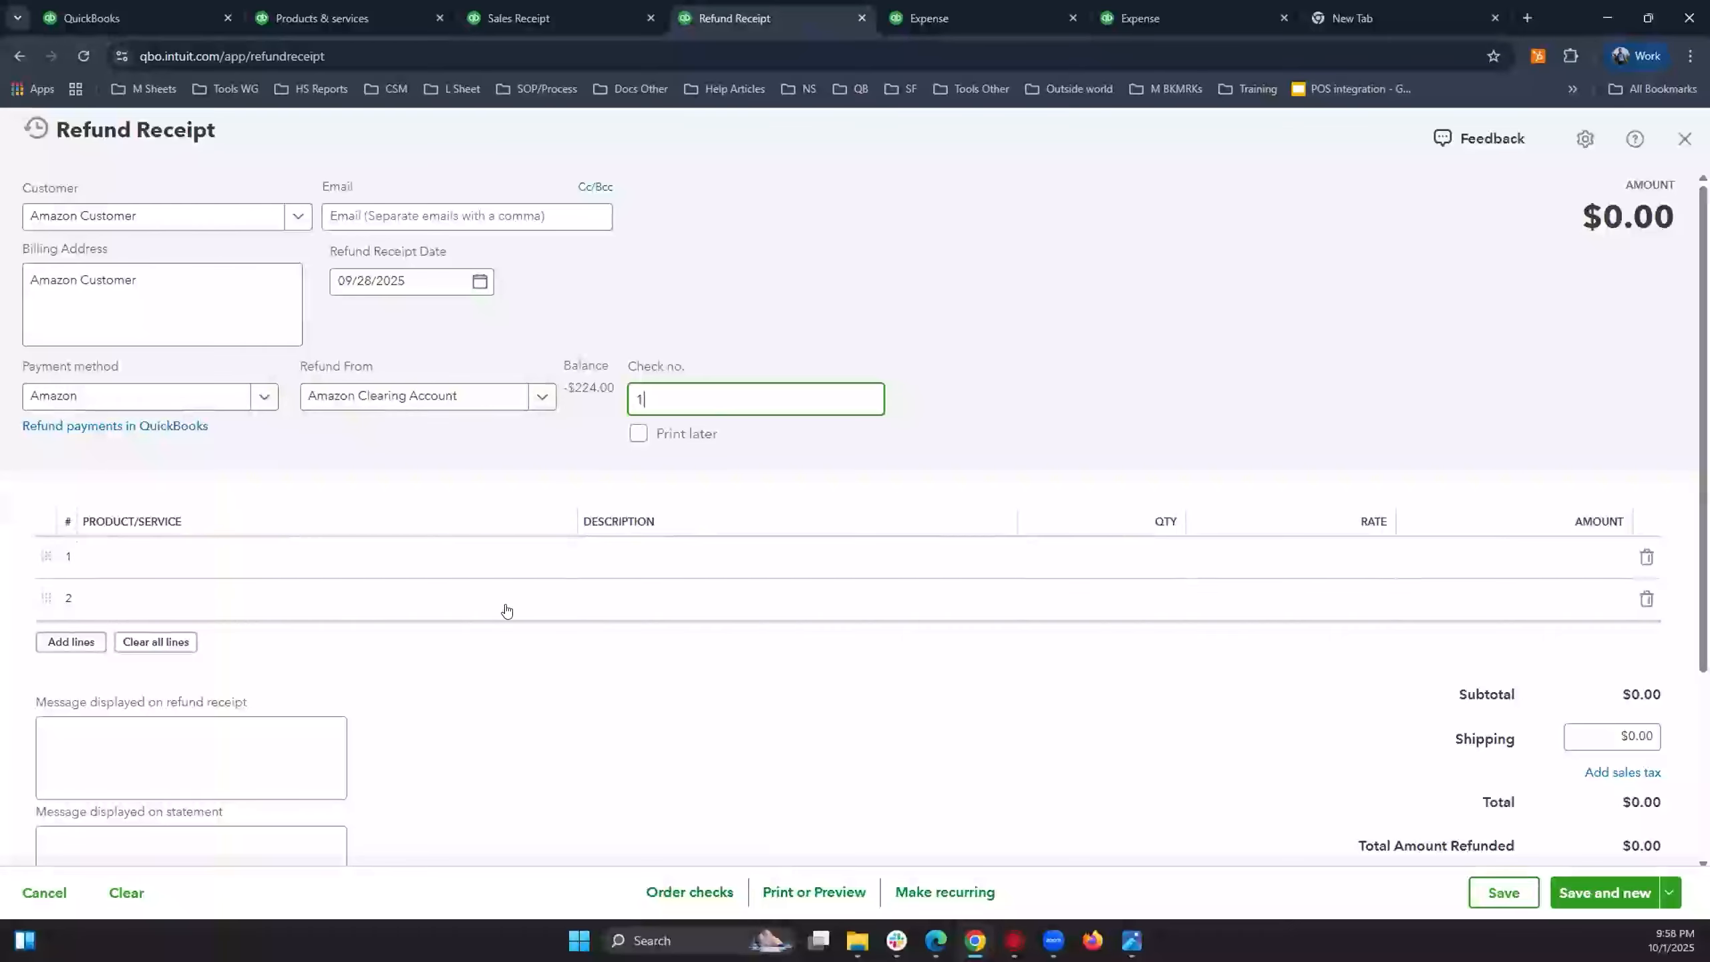
Add a line for Polo-Shirts-Black-L with an amount of $15.00 to the refund receipt and save it.
left_click(375, 564)
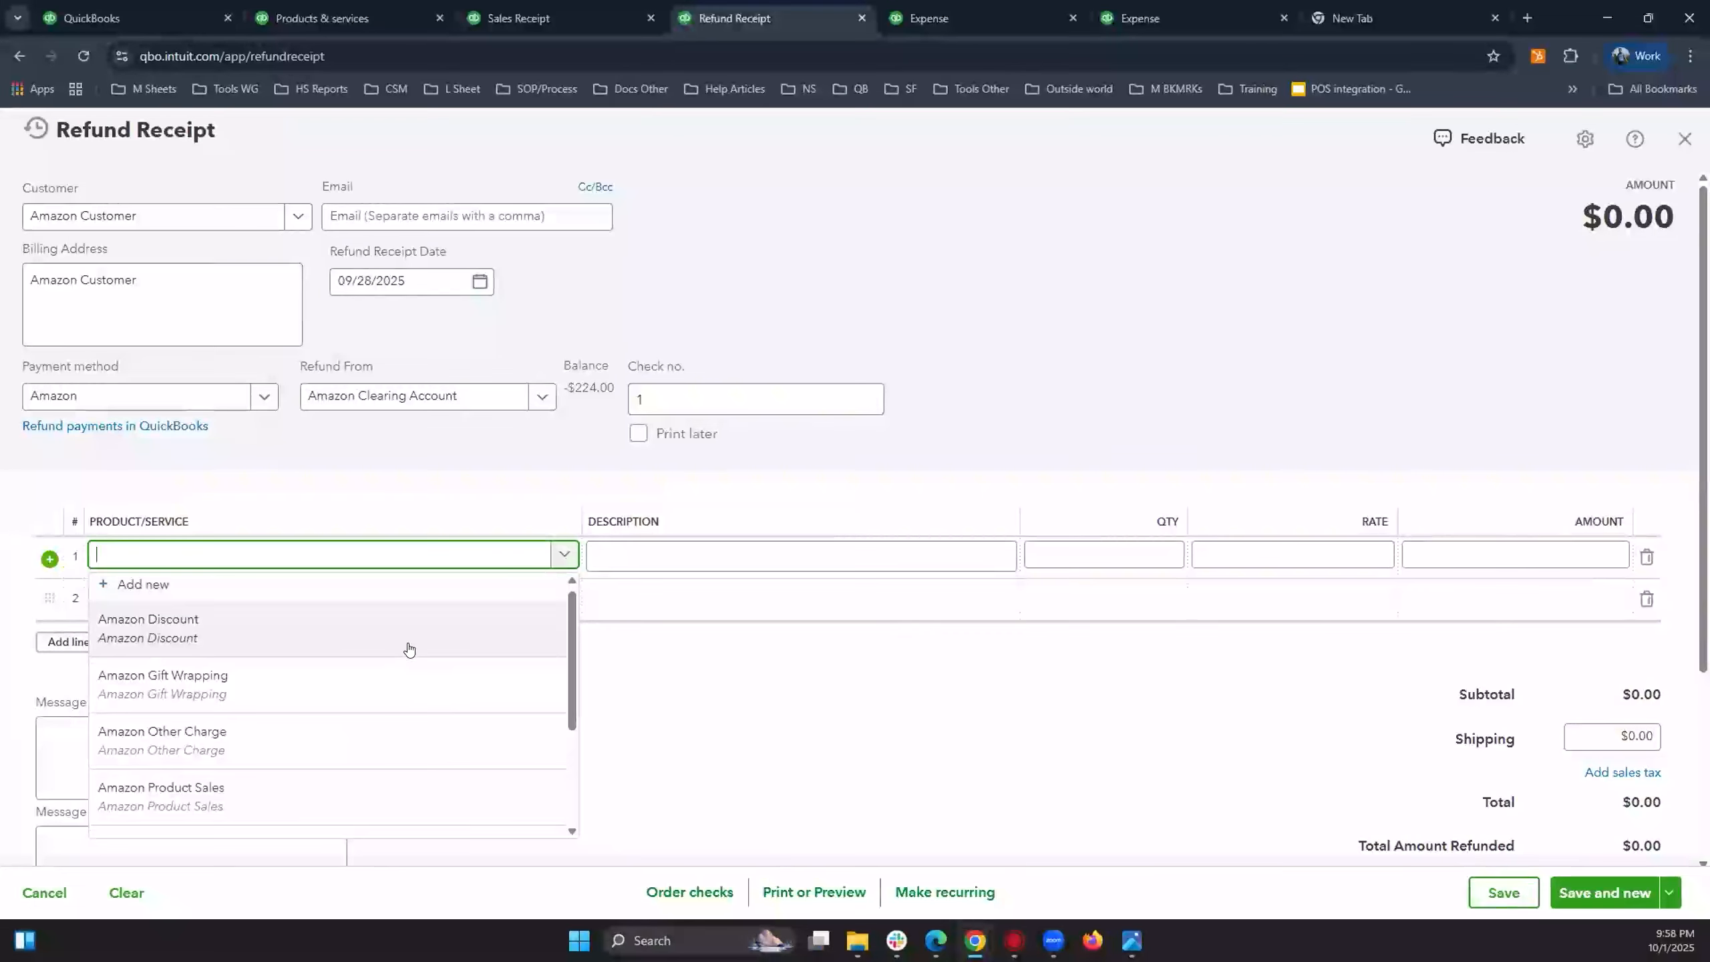
scroll(409, 649, "down", 3)
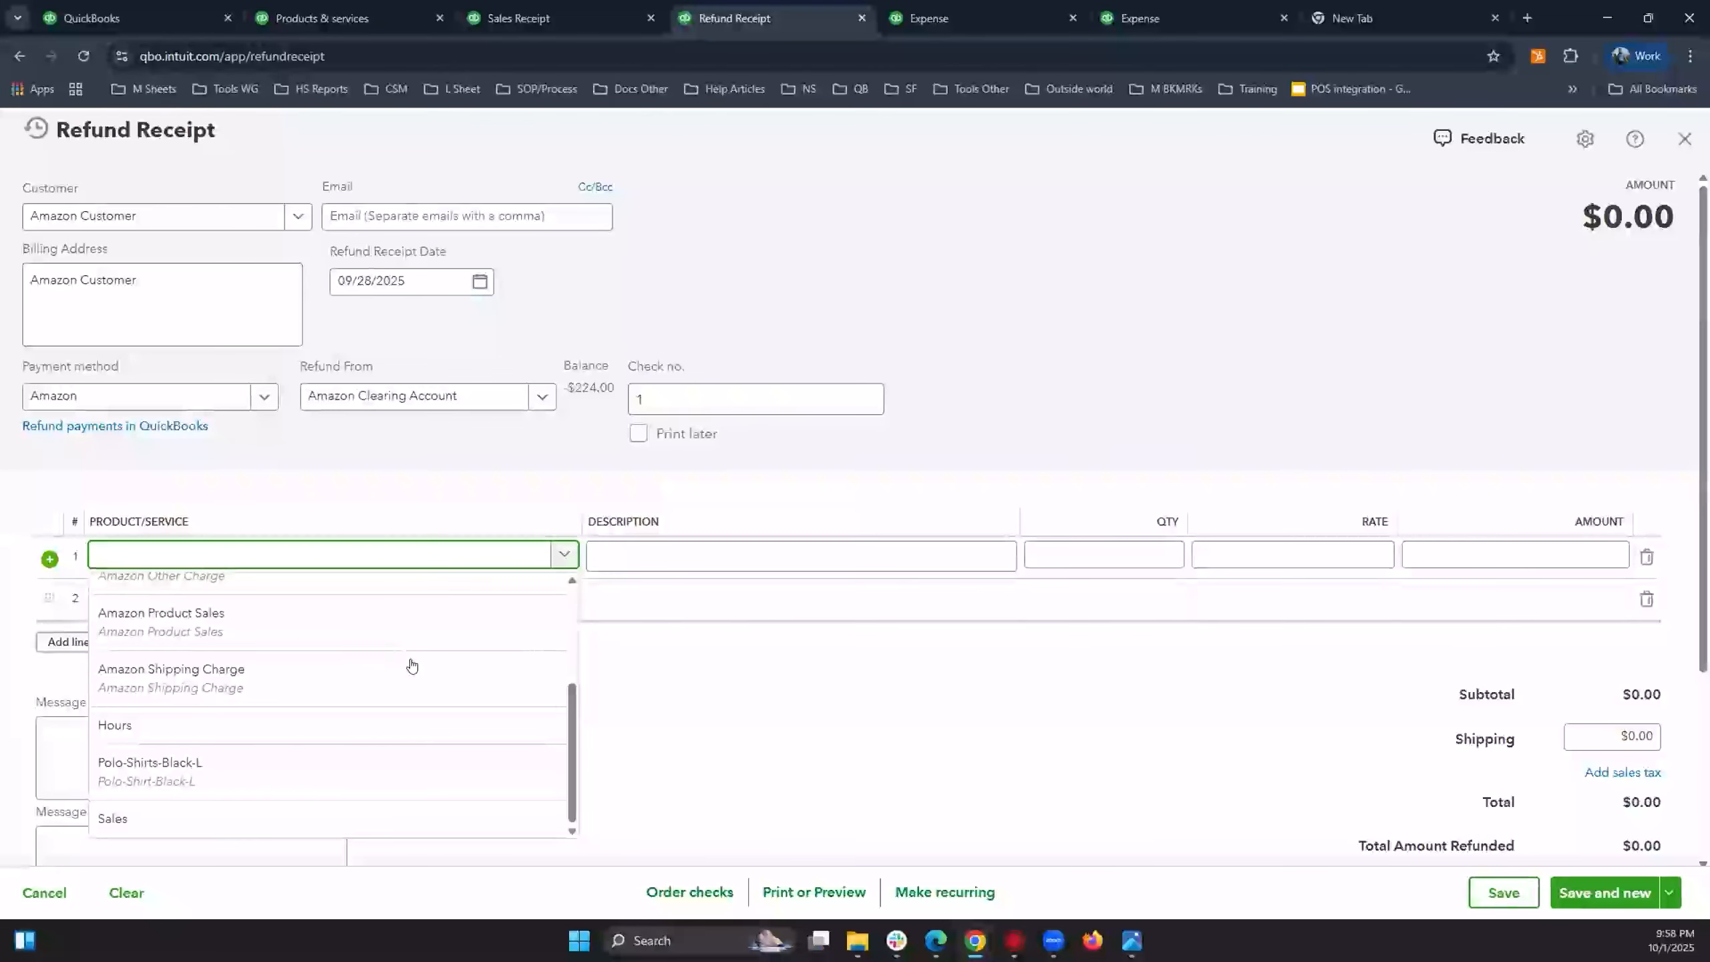
left_click(362, 794)
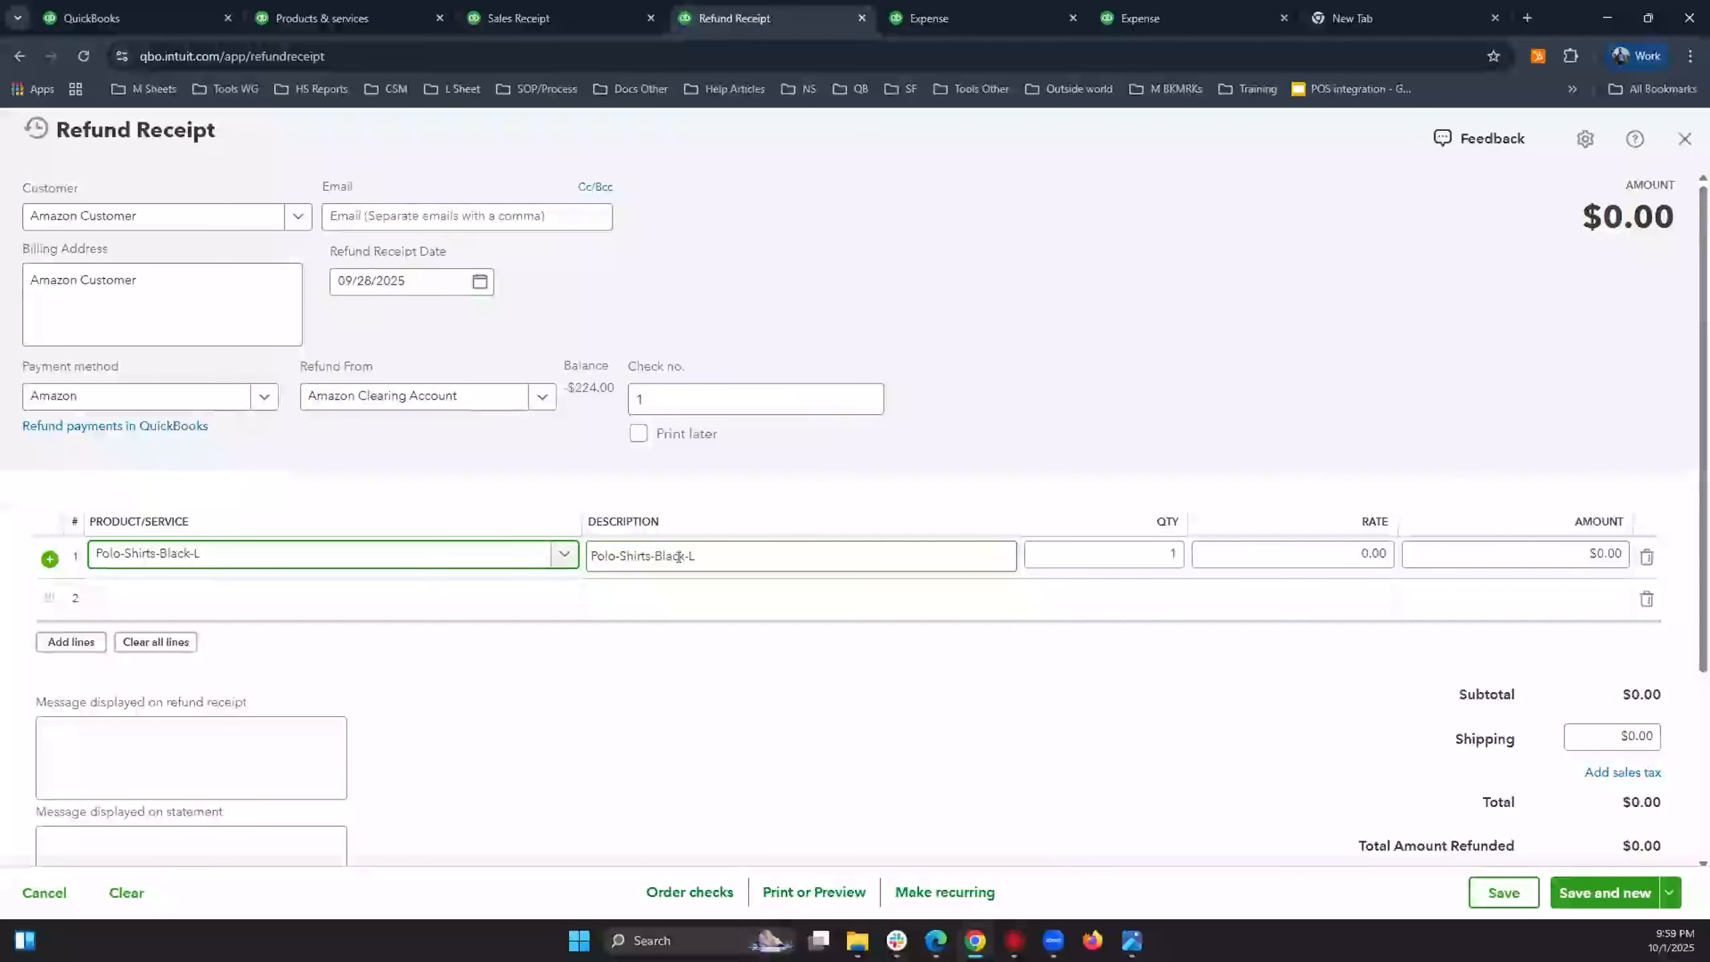
left_click(1555, 554)
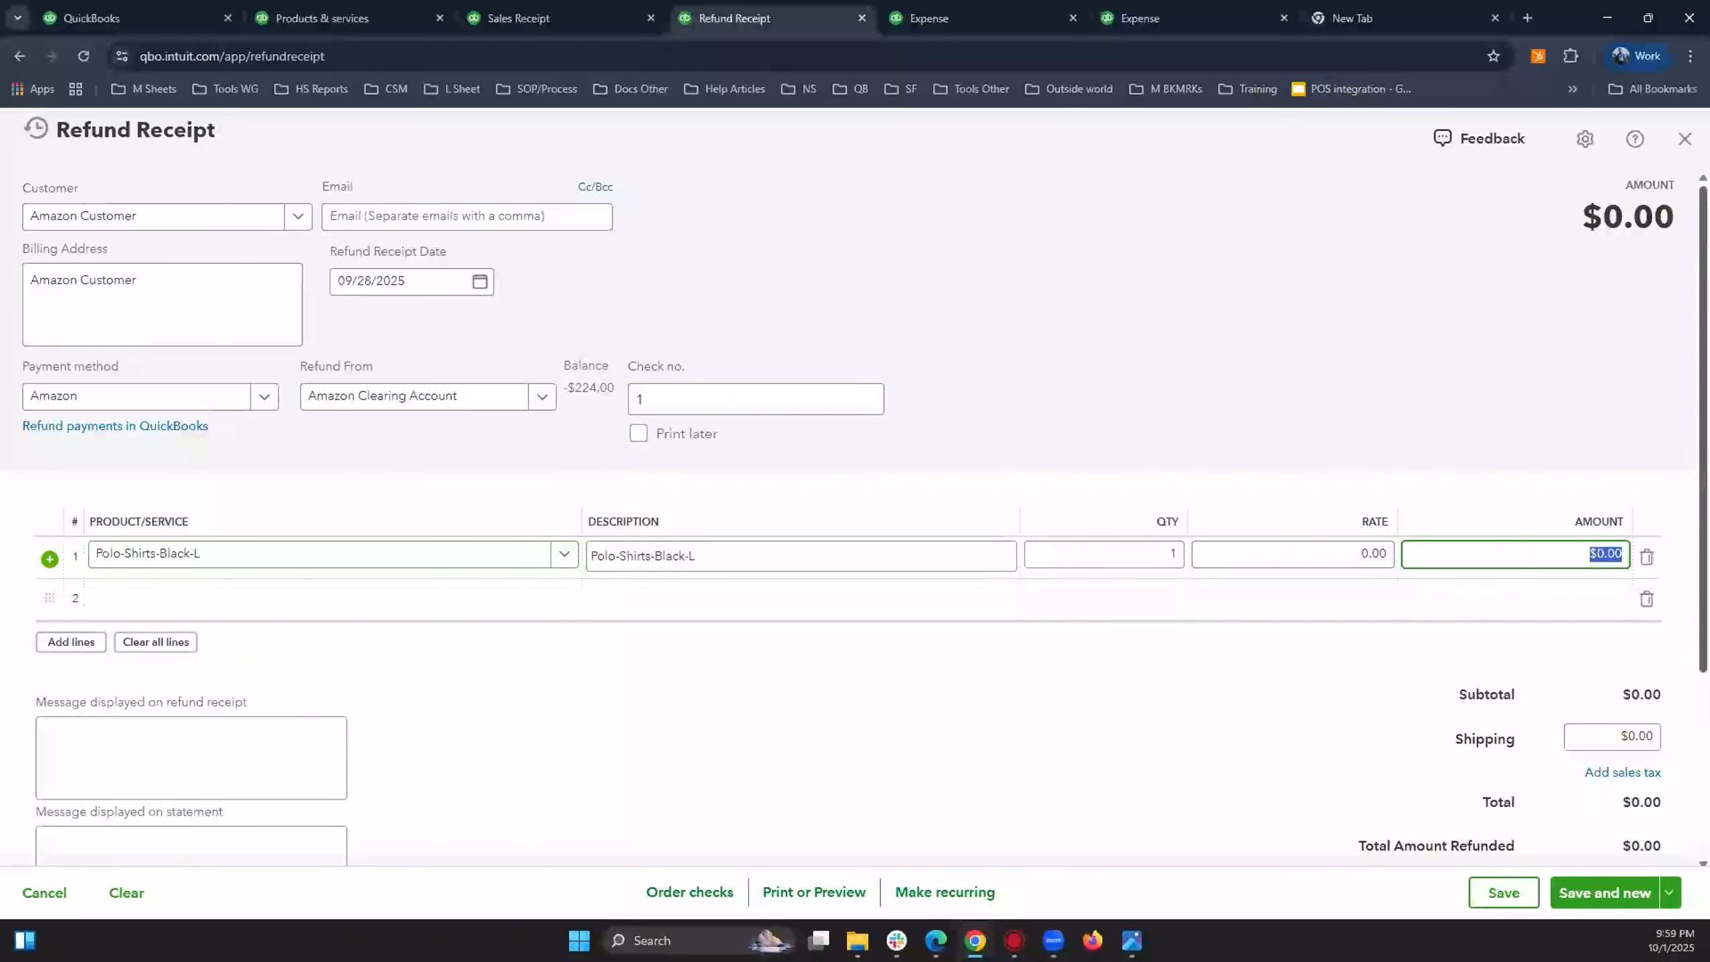
type("15")
left_click(986, 695)
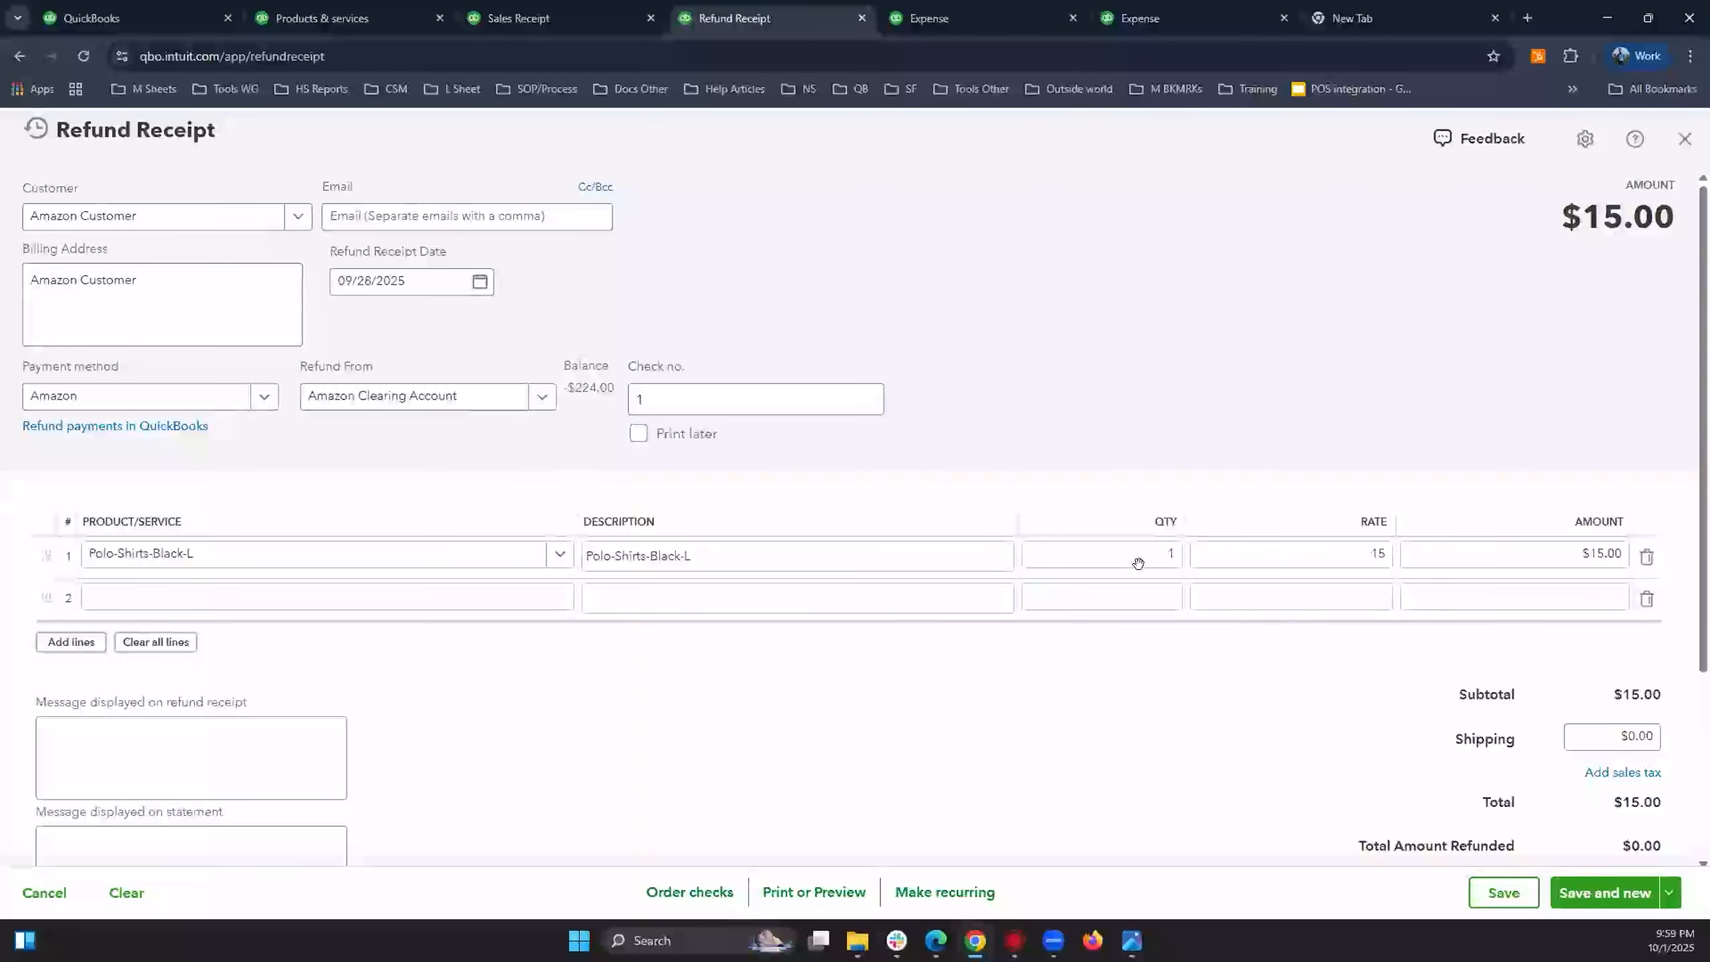
left_click(1504, 892)
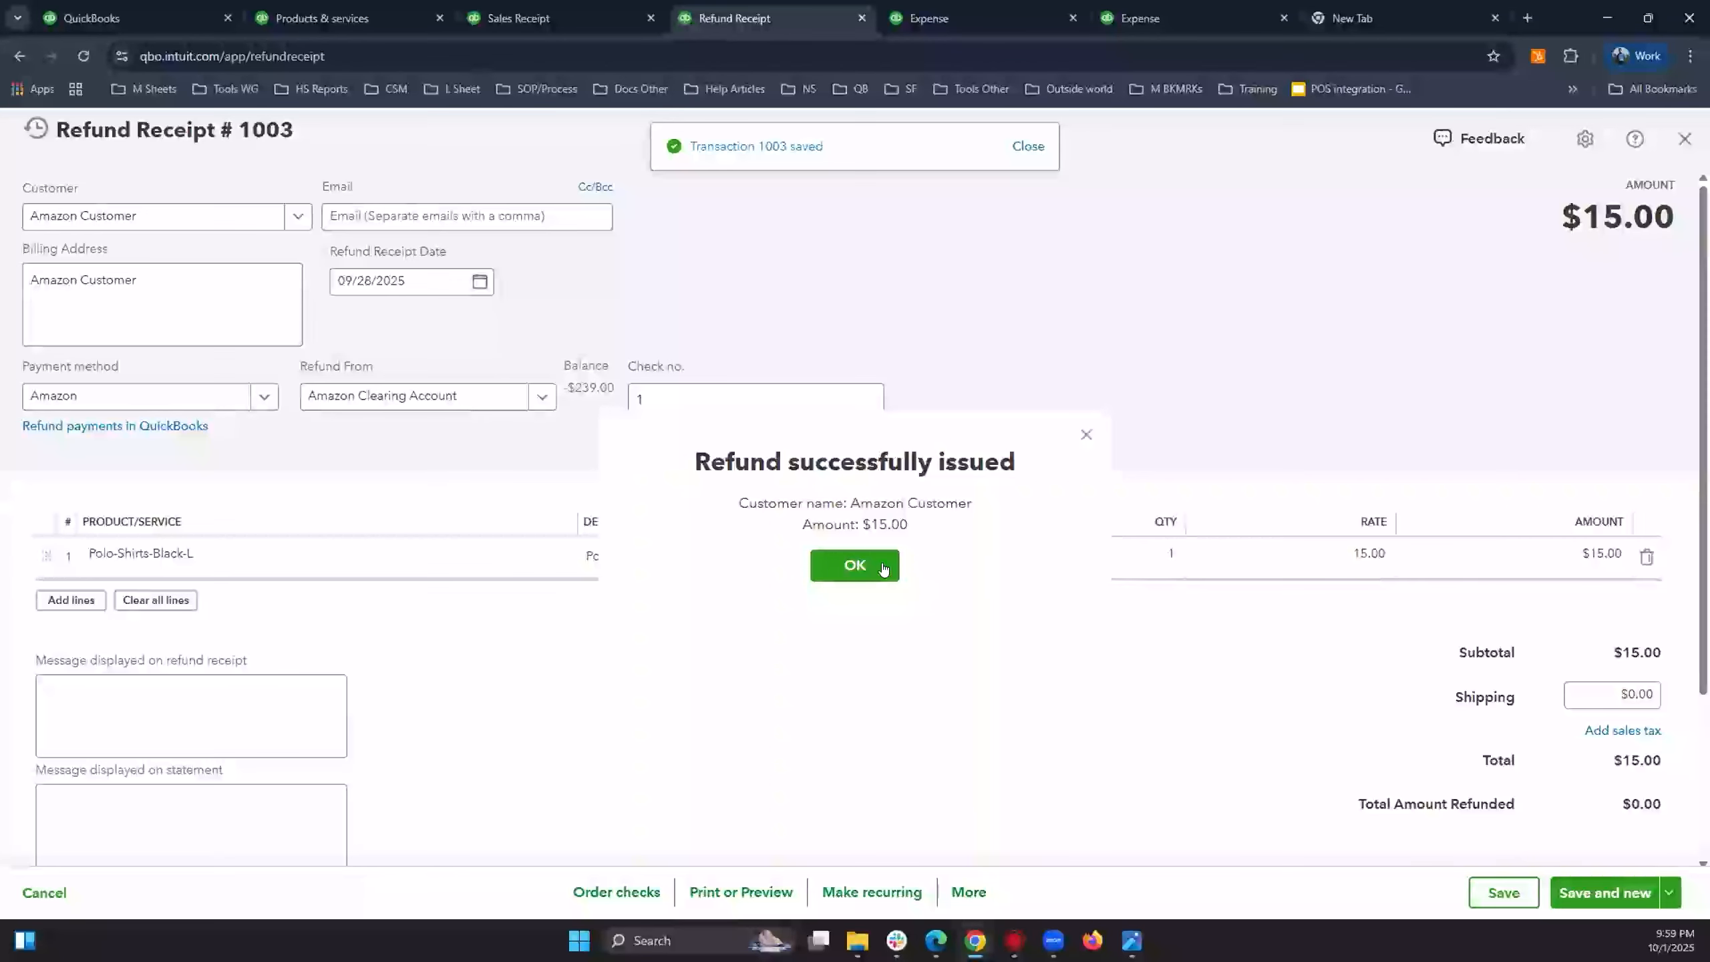
left_click(868, 566)
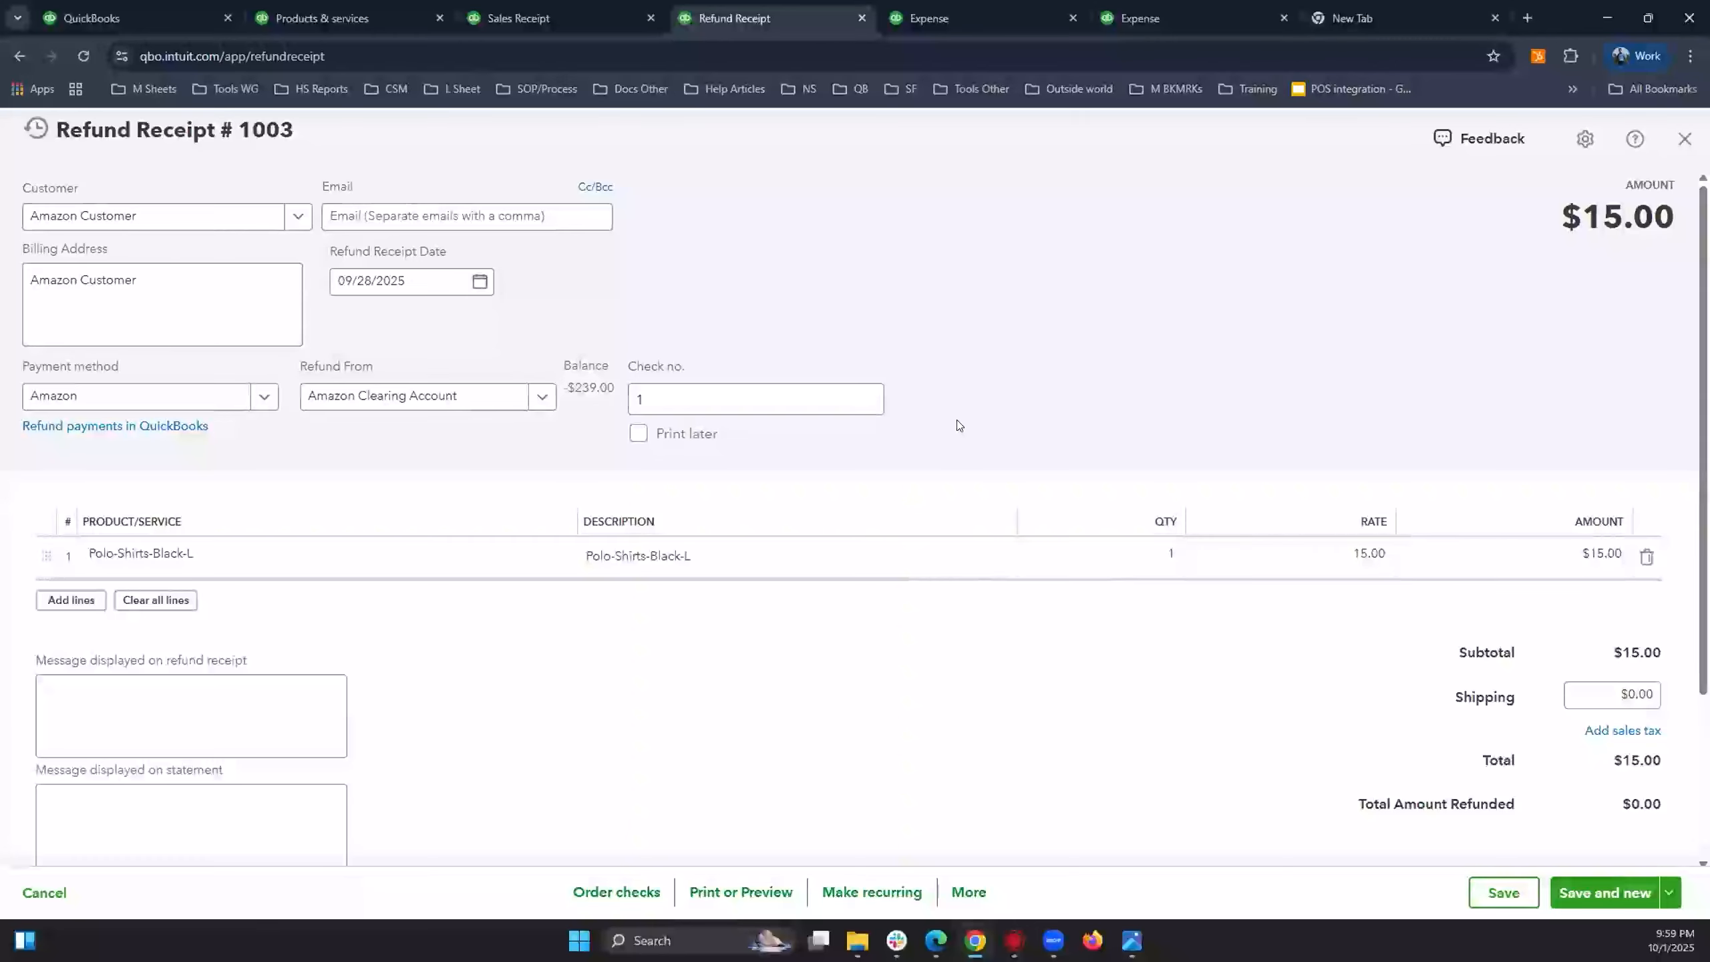
Examine the refund receipt's message and statement memo fields and compare them with those on the sales receipt.
scroll(264, 692, "down", 3)
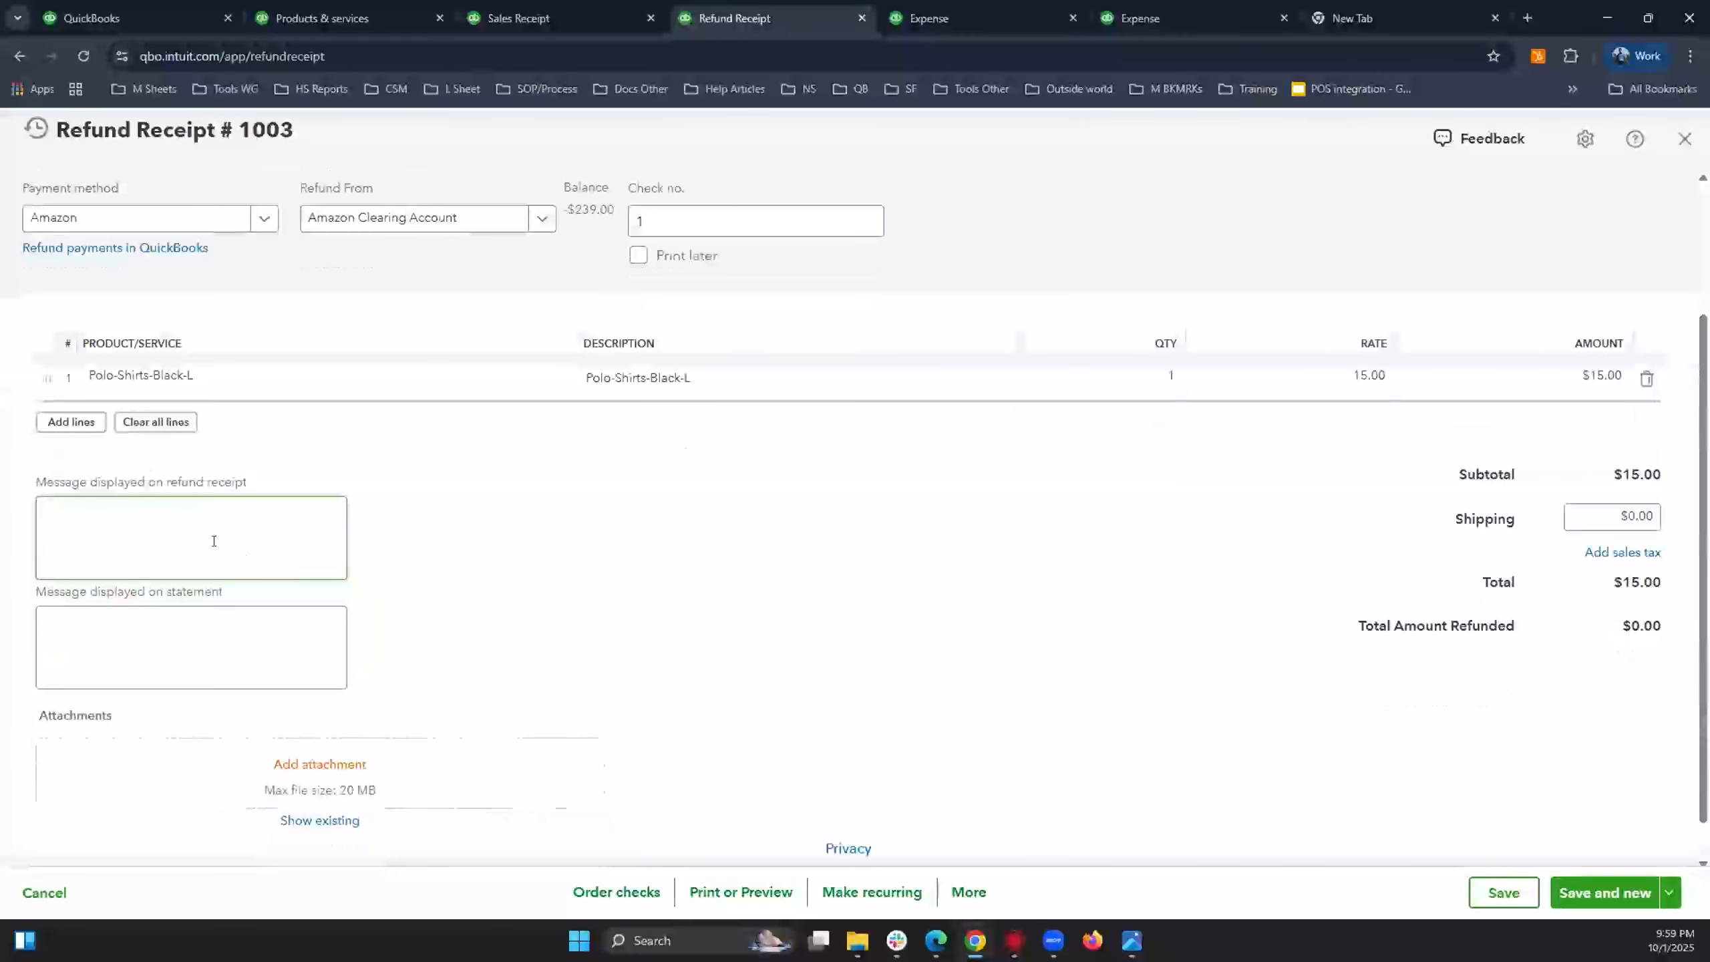
left_click(227, 621)
left_click(271, 553)
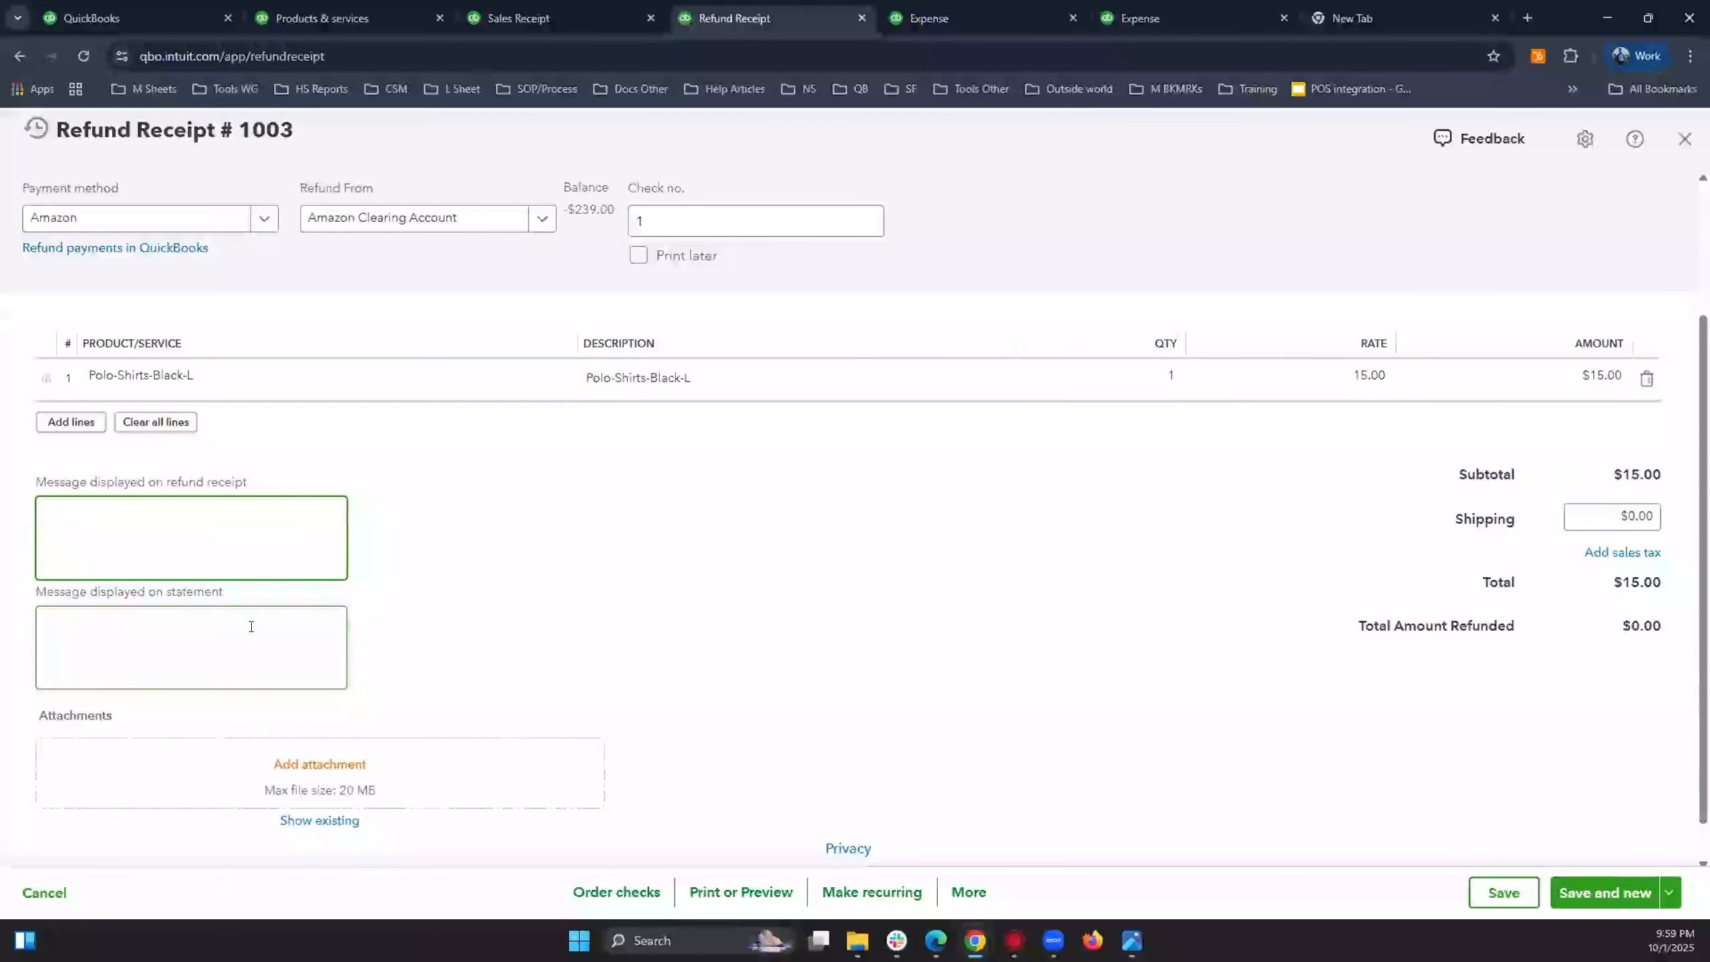
left_click(569, 20)
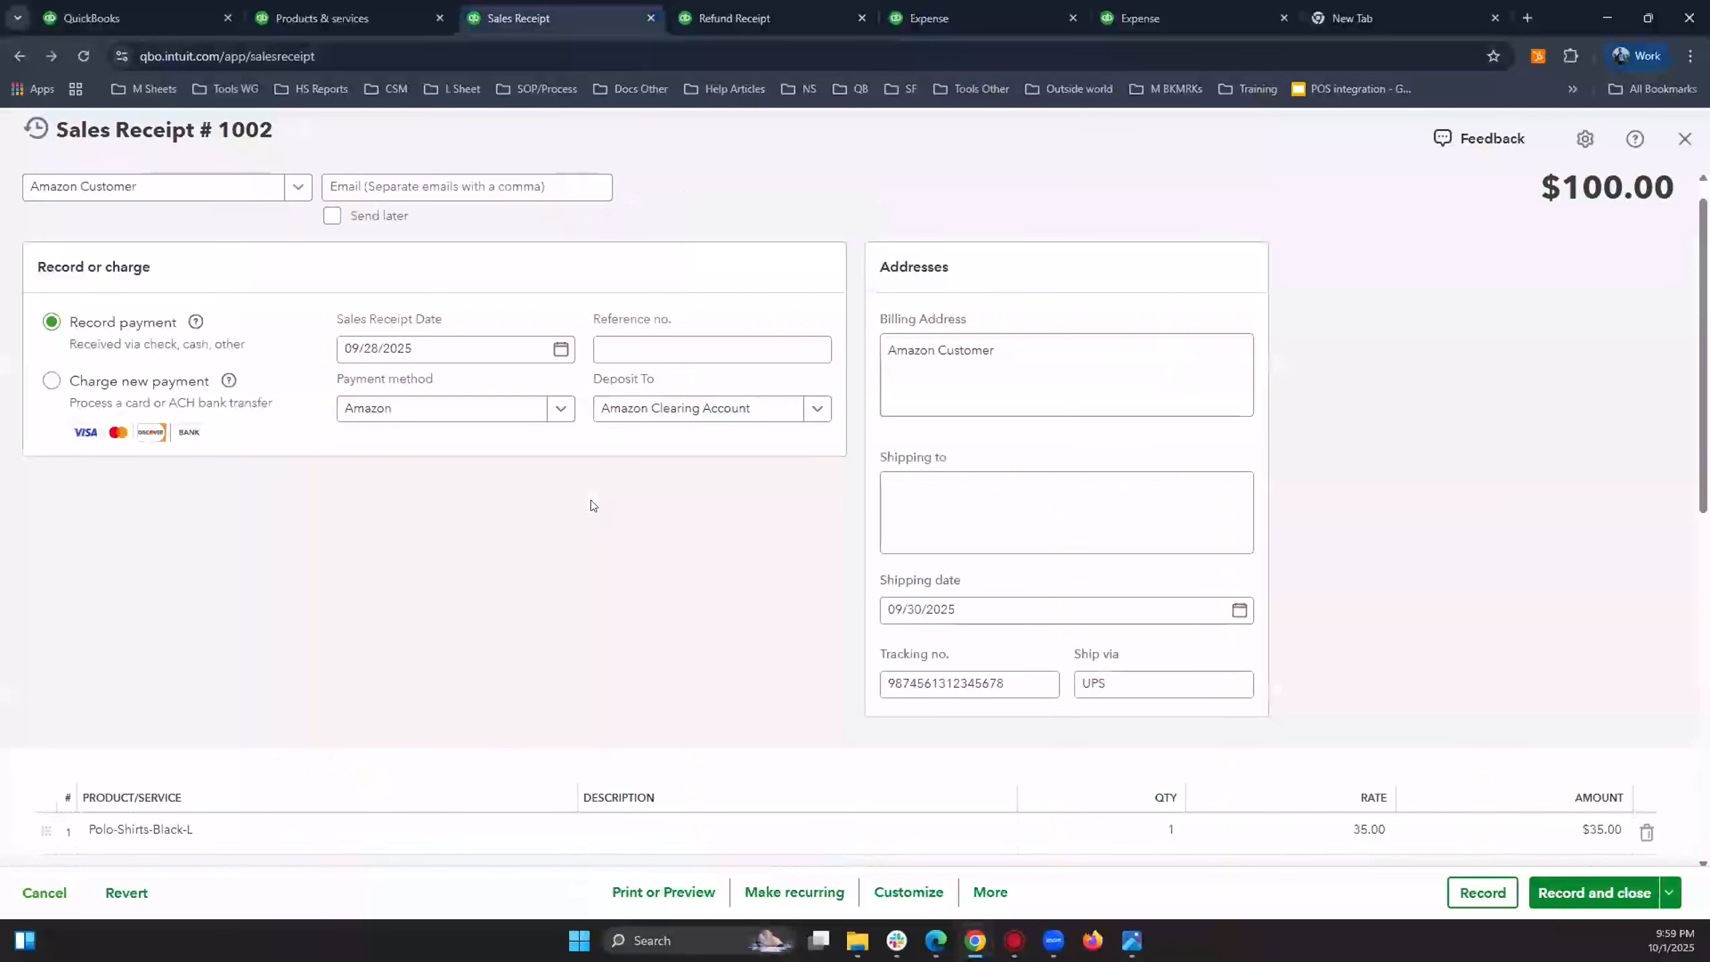
scroll(423, 580, "down", 10)
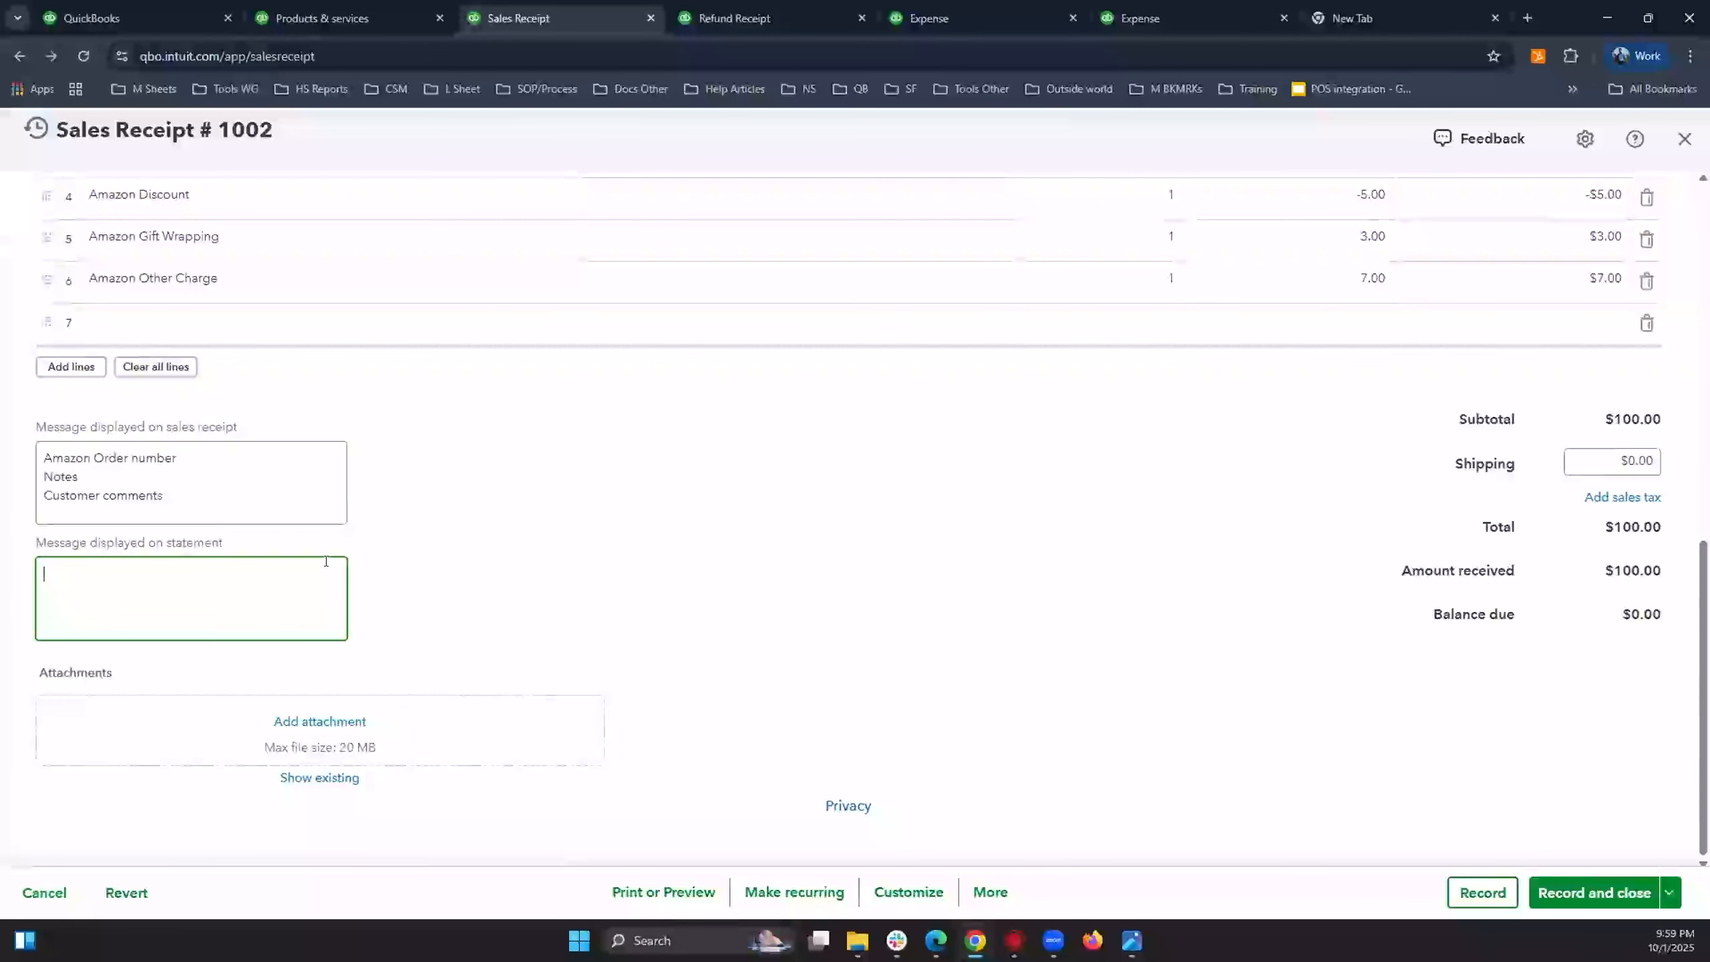
left_click(584, 532)
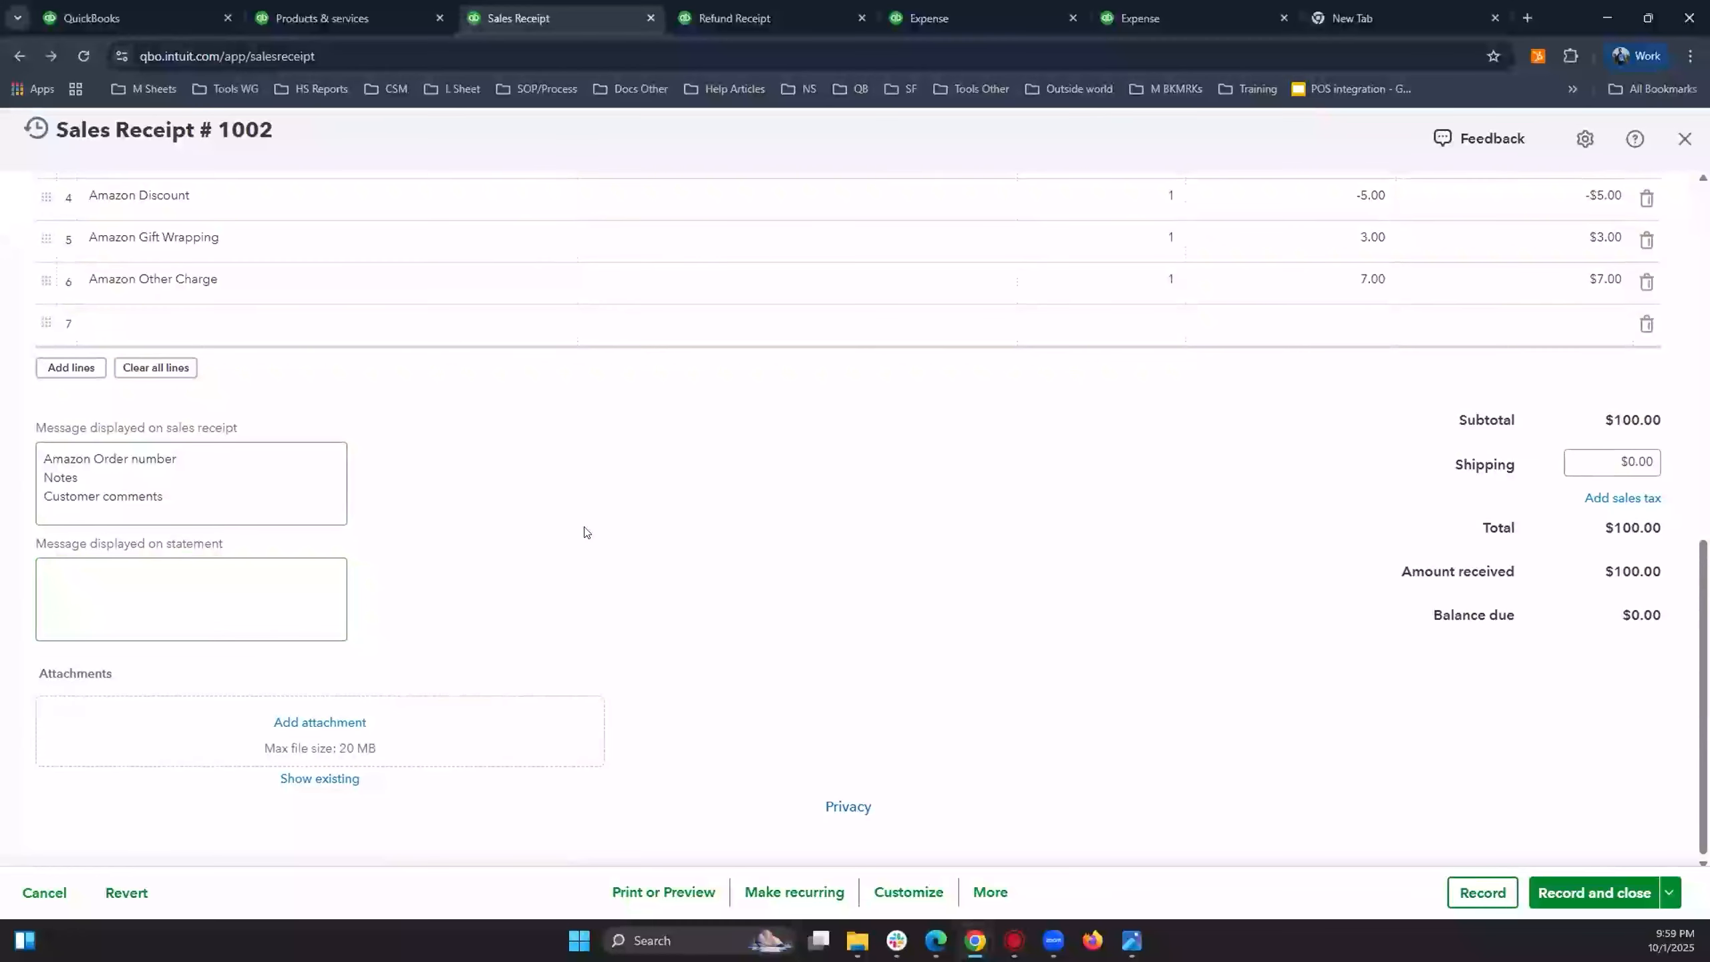
scroll(584, 533, "up", 5)
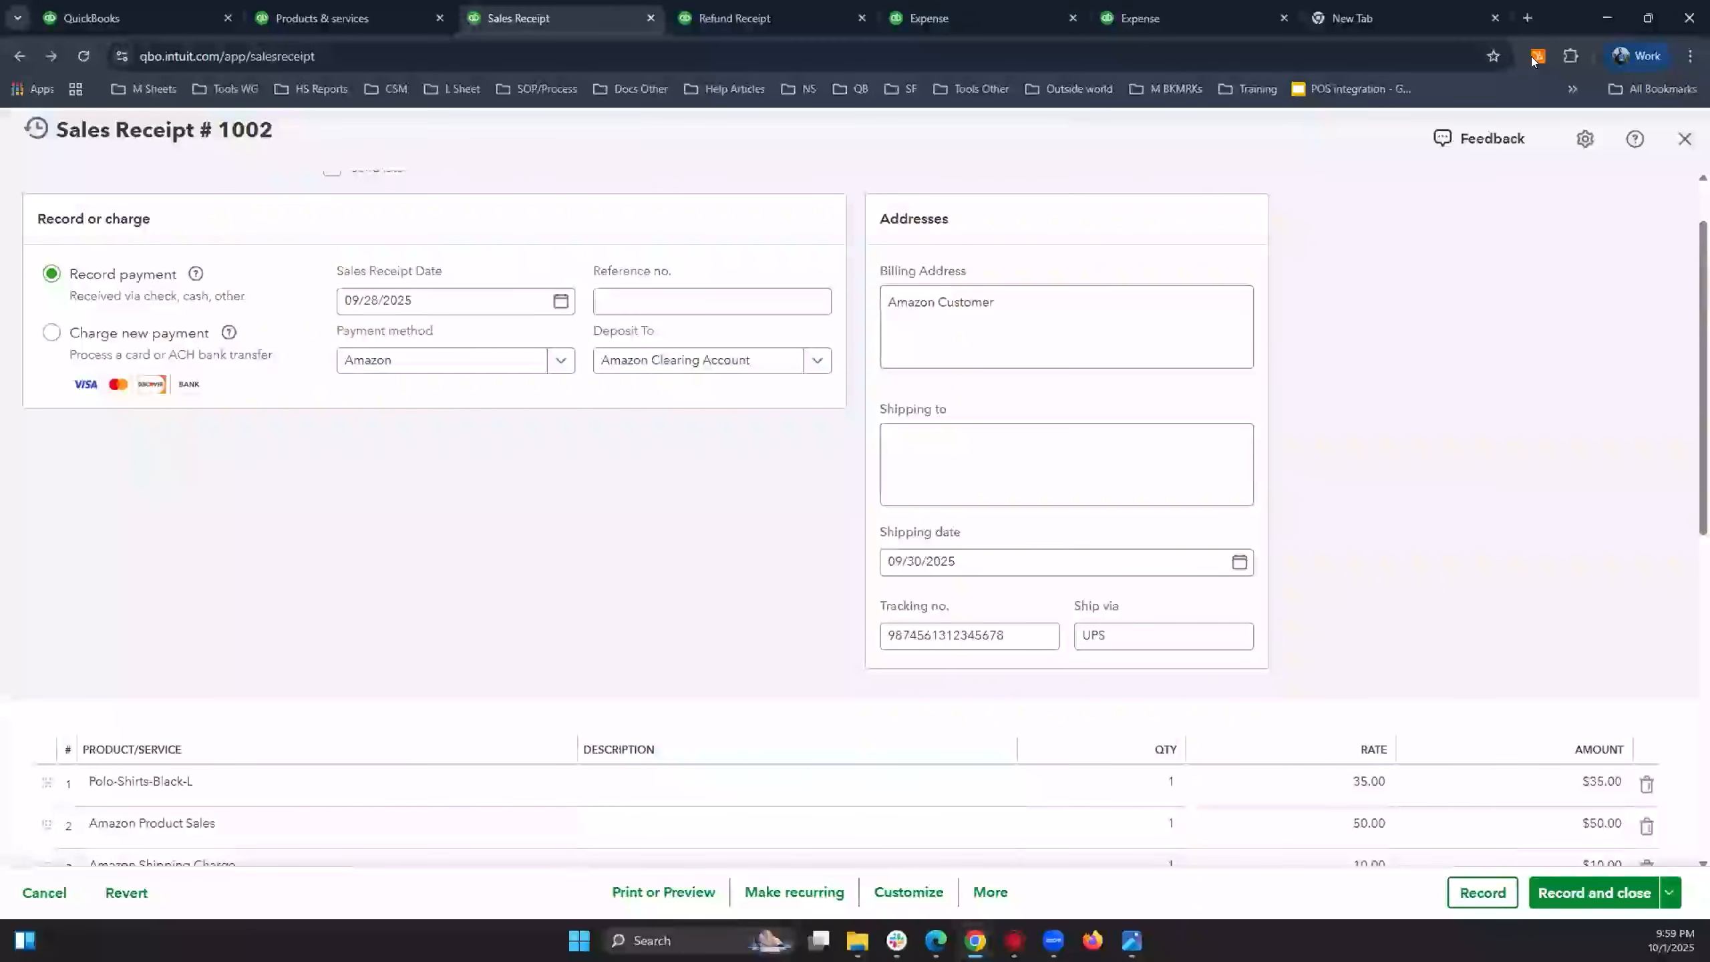
Switch back to Webgility, open the automation Scheduler Rules and collapse the Getting Started checklist.
left_click(1608, 18)
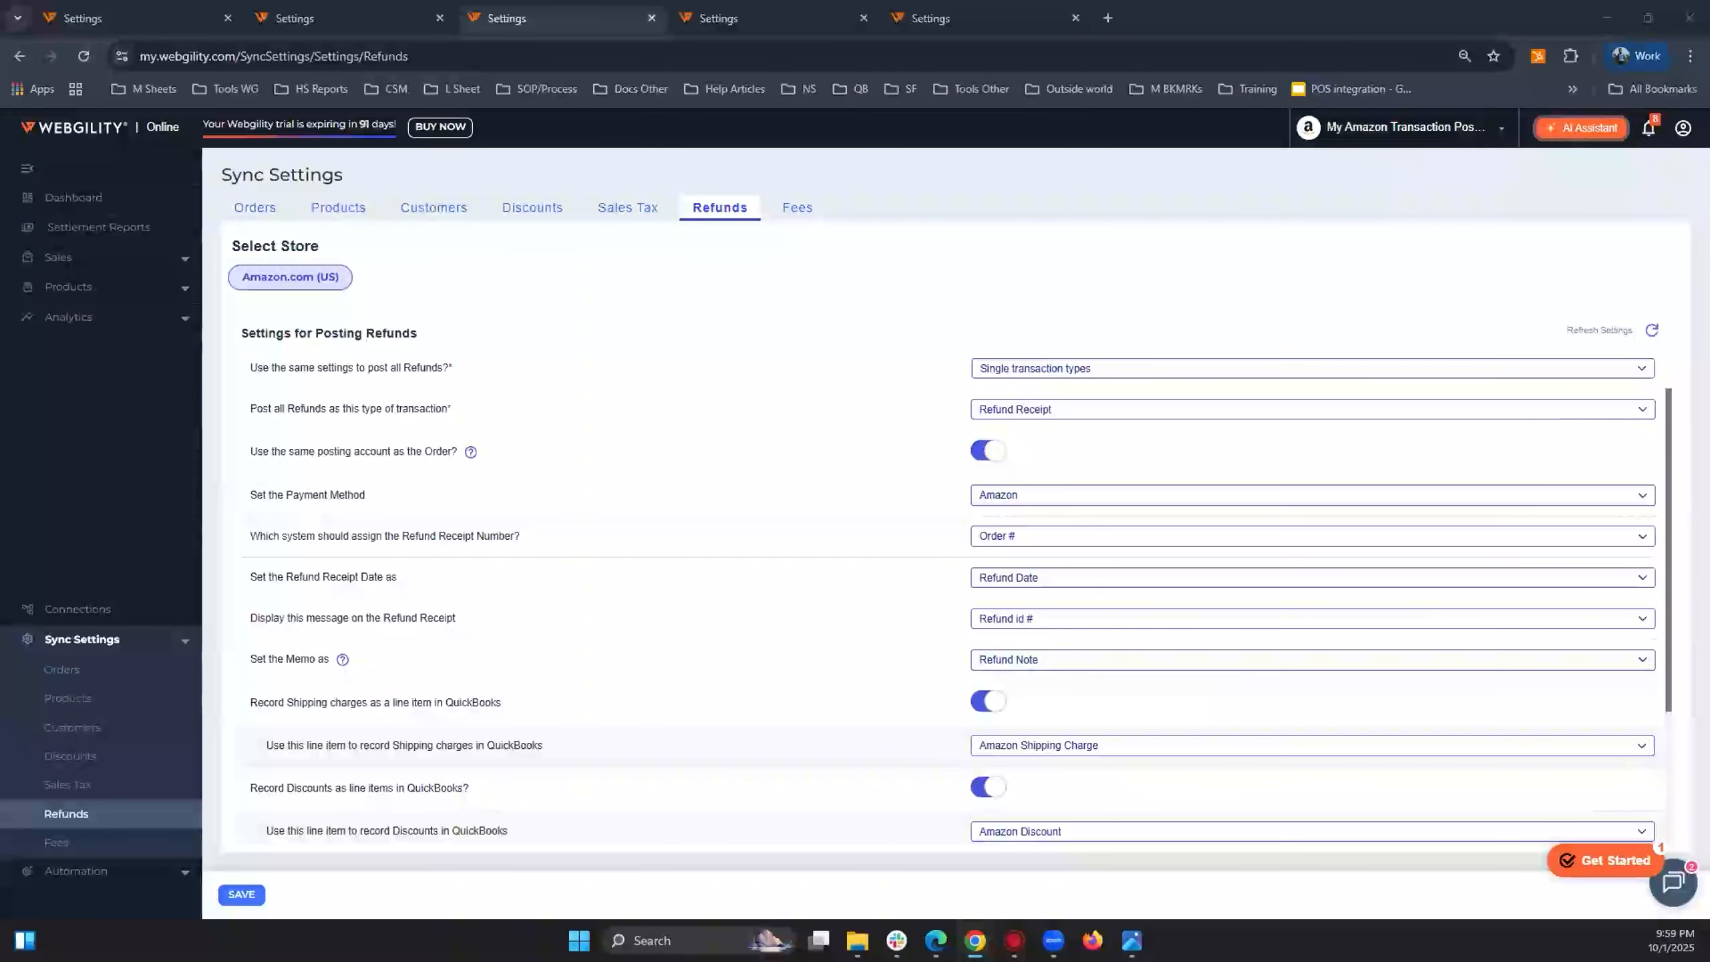
left_click(132, 18)
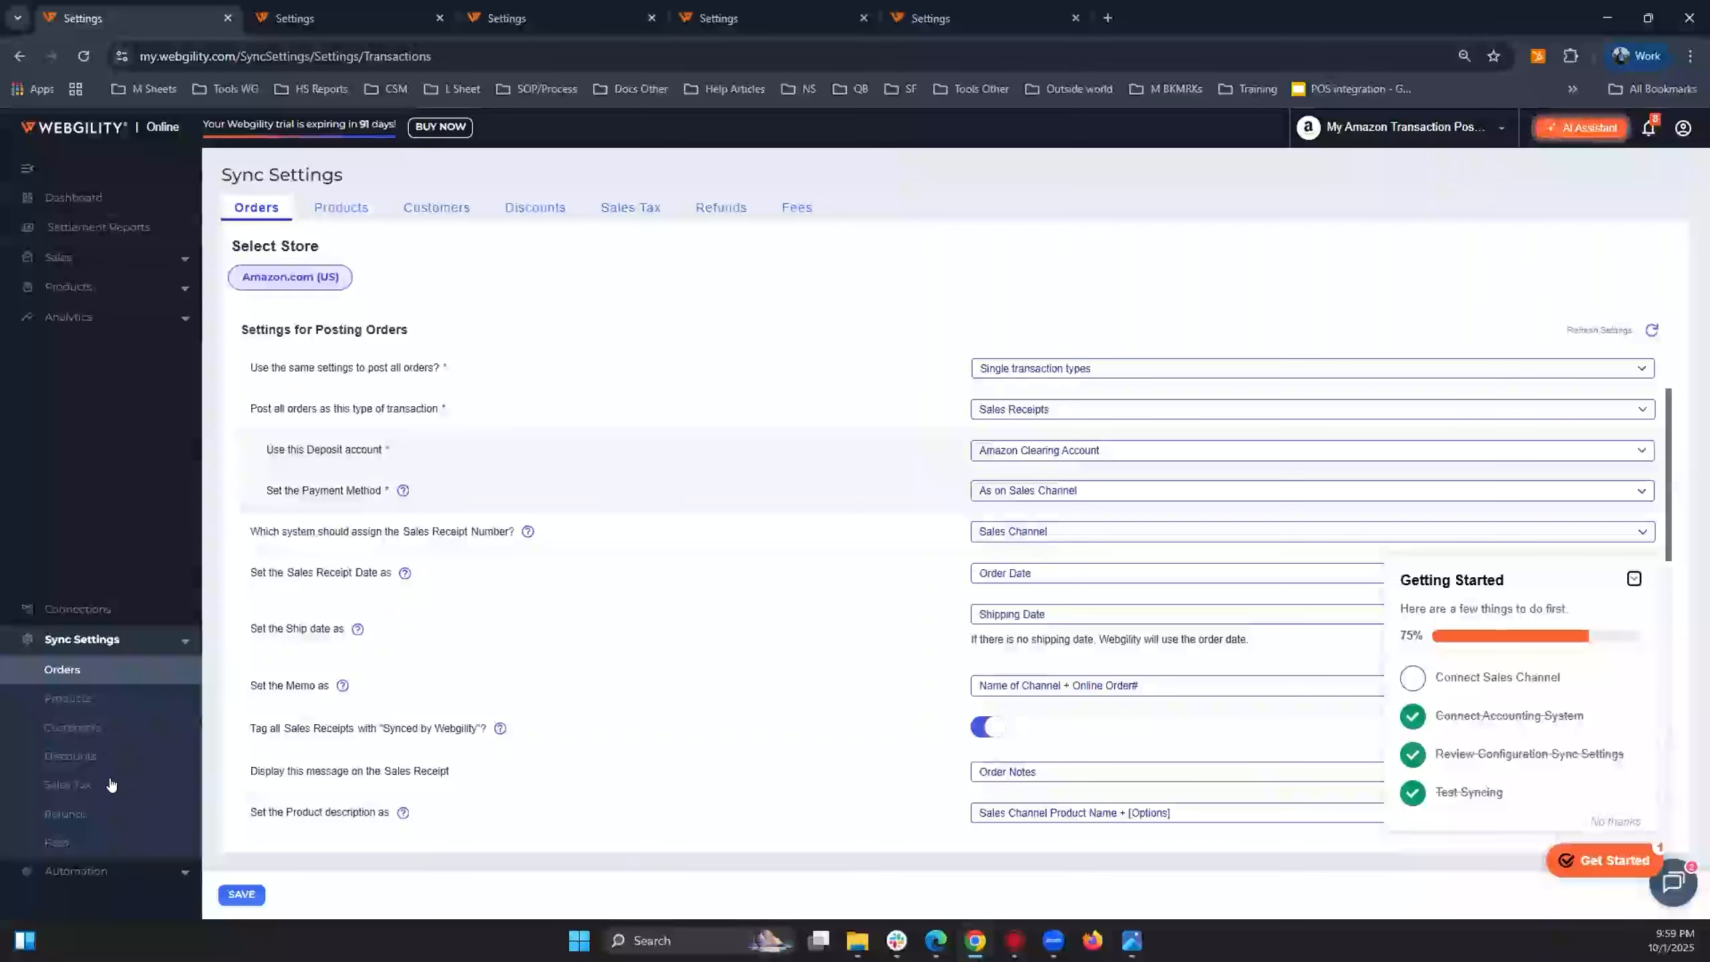
left_click(75, 871)
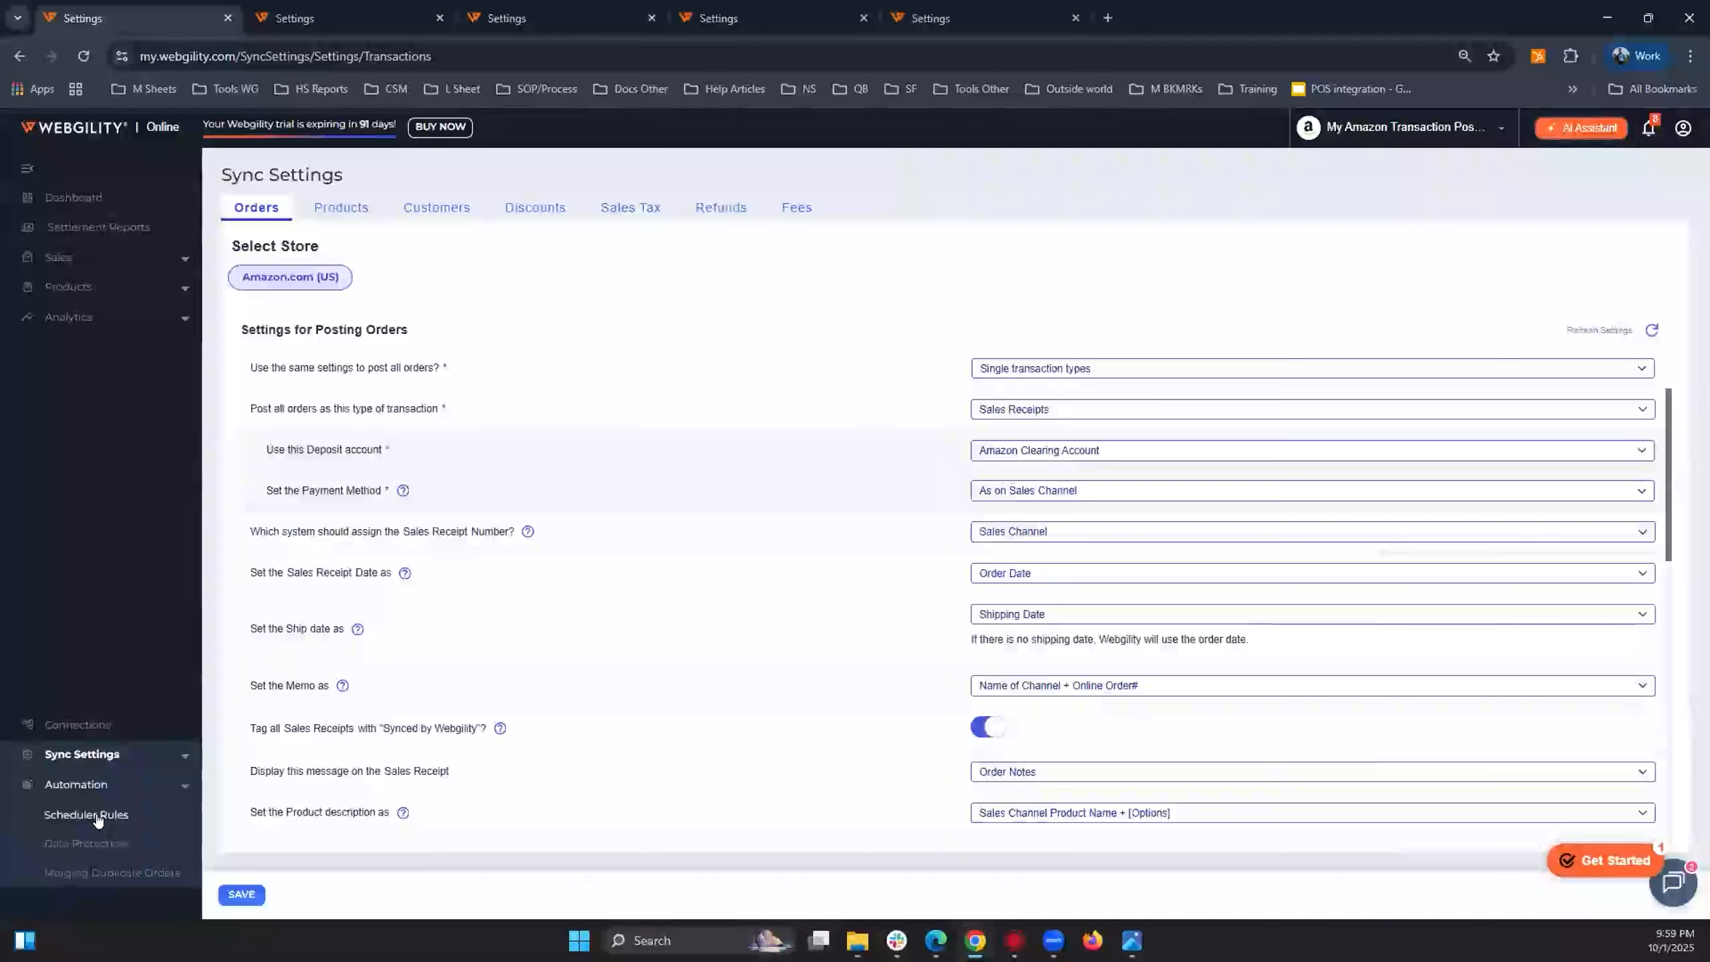
left_click(100, 814)
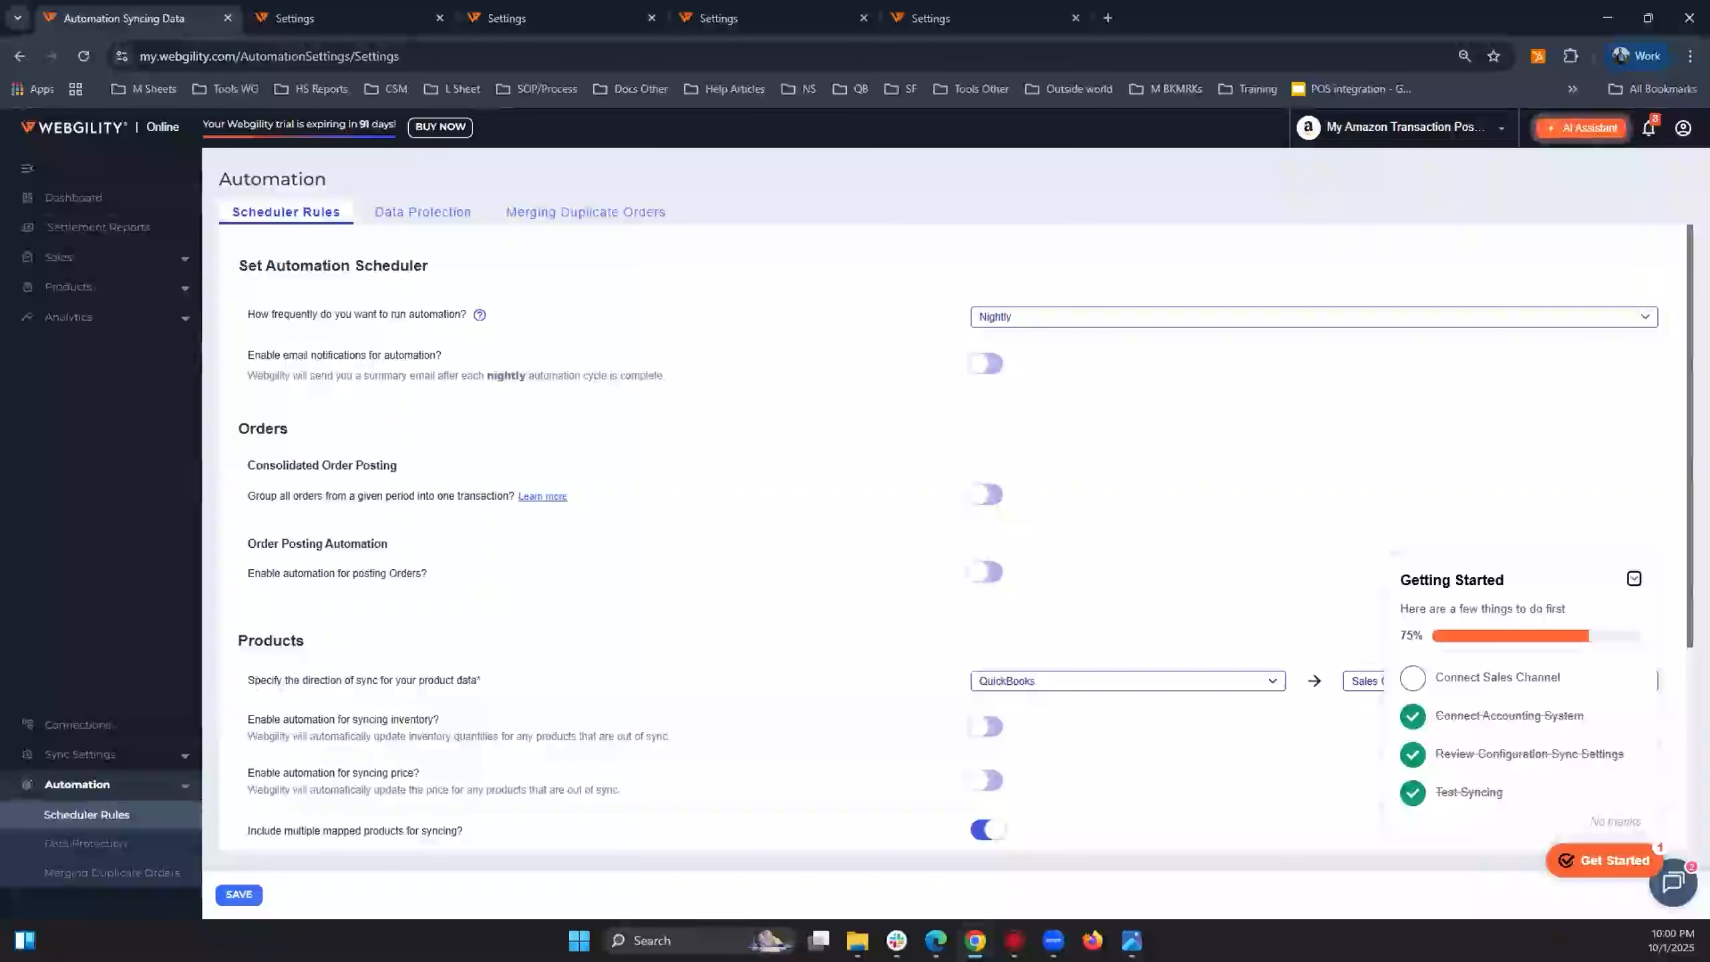
left_click(1608, 865)
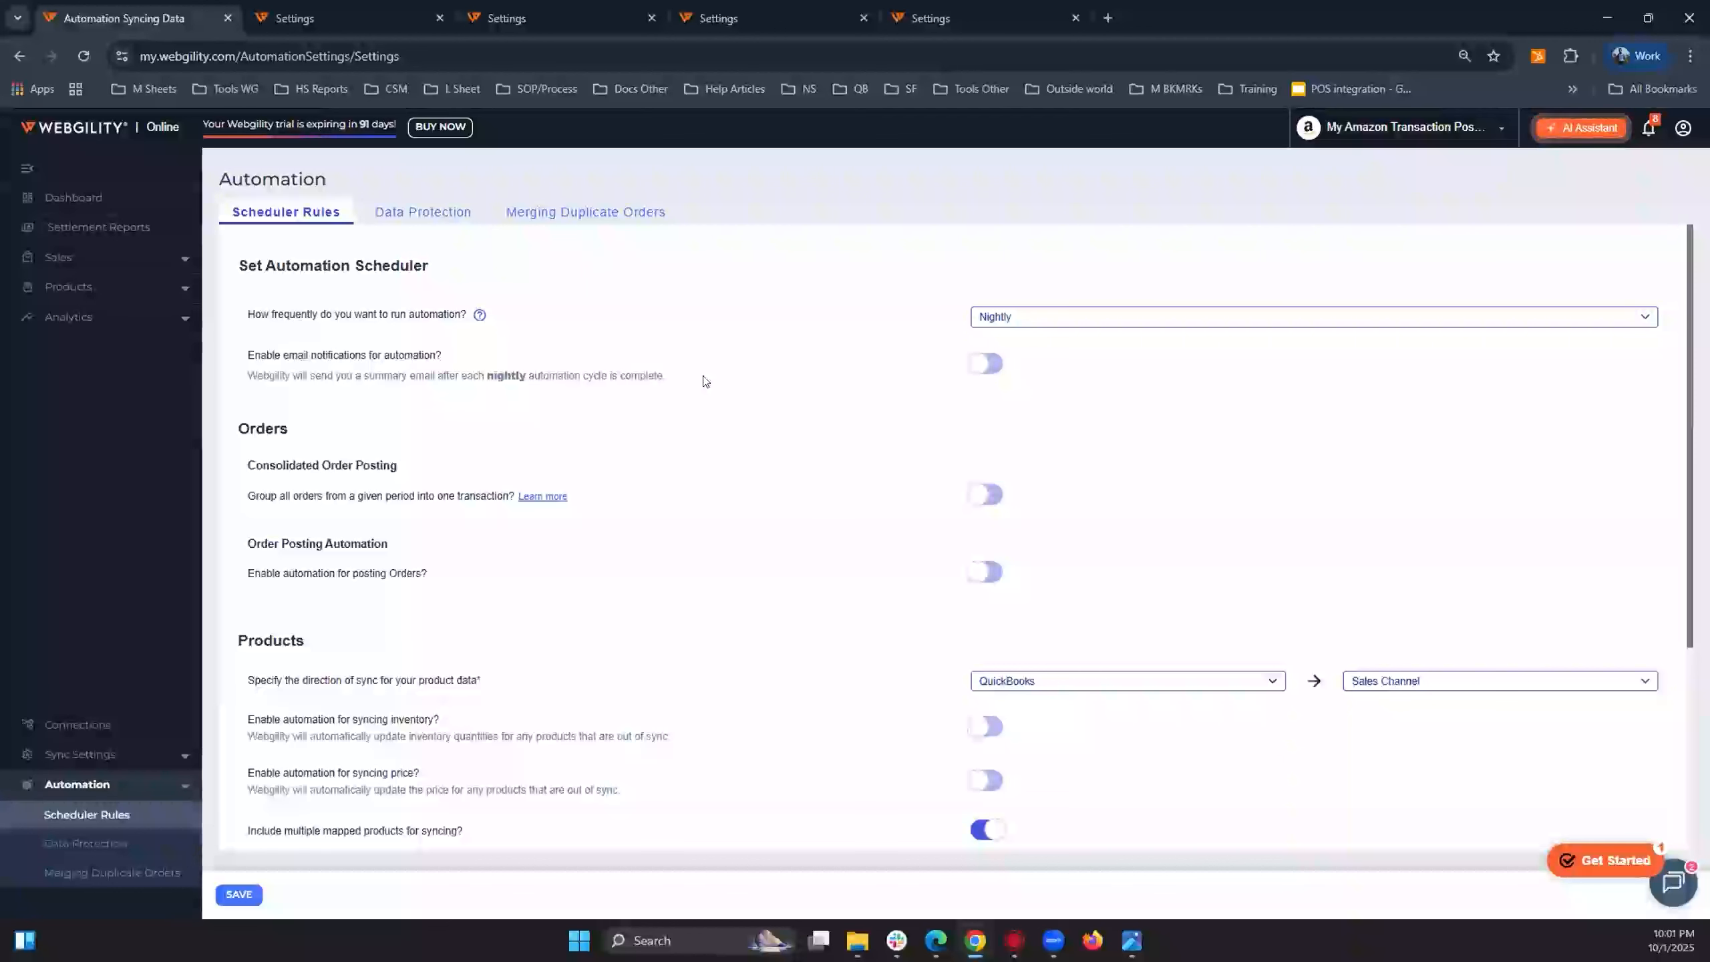
Set the automation to run every 15 minutes and enable automation for posting orders.
left_click_drag(548, 375, 514, 375)
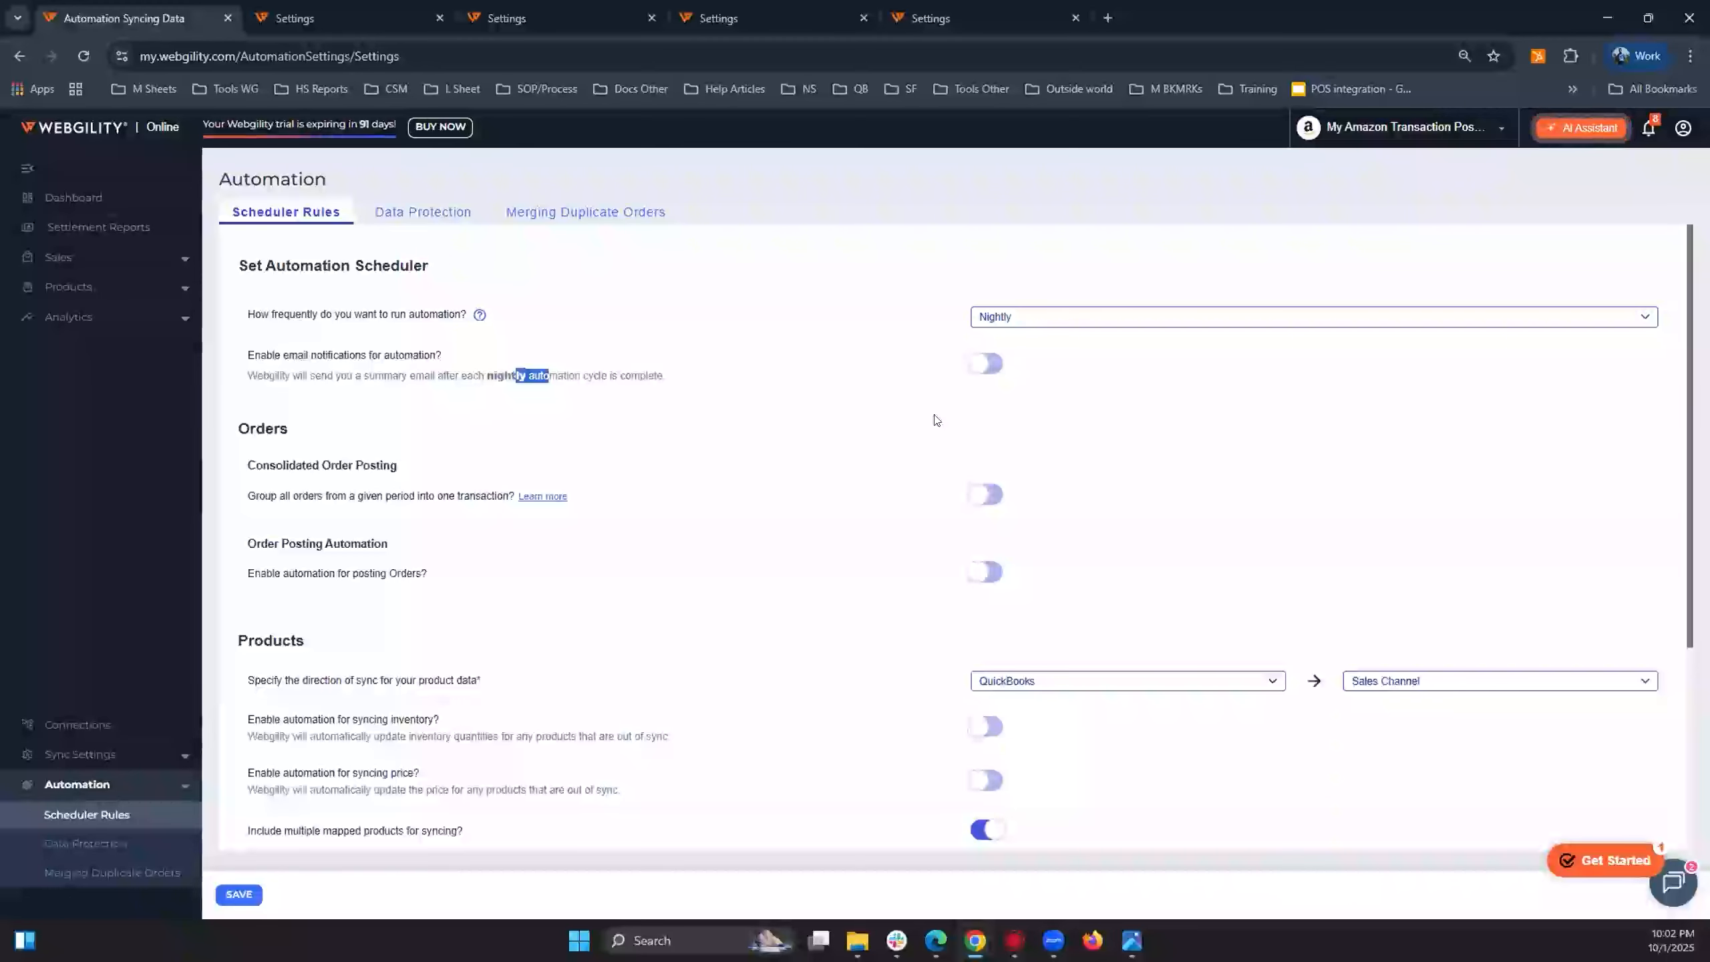
left_click(1045, 318)
left_click(1017, 375)
scroll(332, 362, "down", 2)
left_click_drag(274, 406, 829, 424)
left_click(985, 404)
Enable automatic syncing of inventory, returns/refunds and marketplace fees in the Scheduler Rules.
scroll(348, 506, "down", 1)
scroll(350, 507, "down", 1)
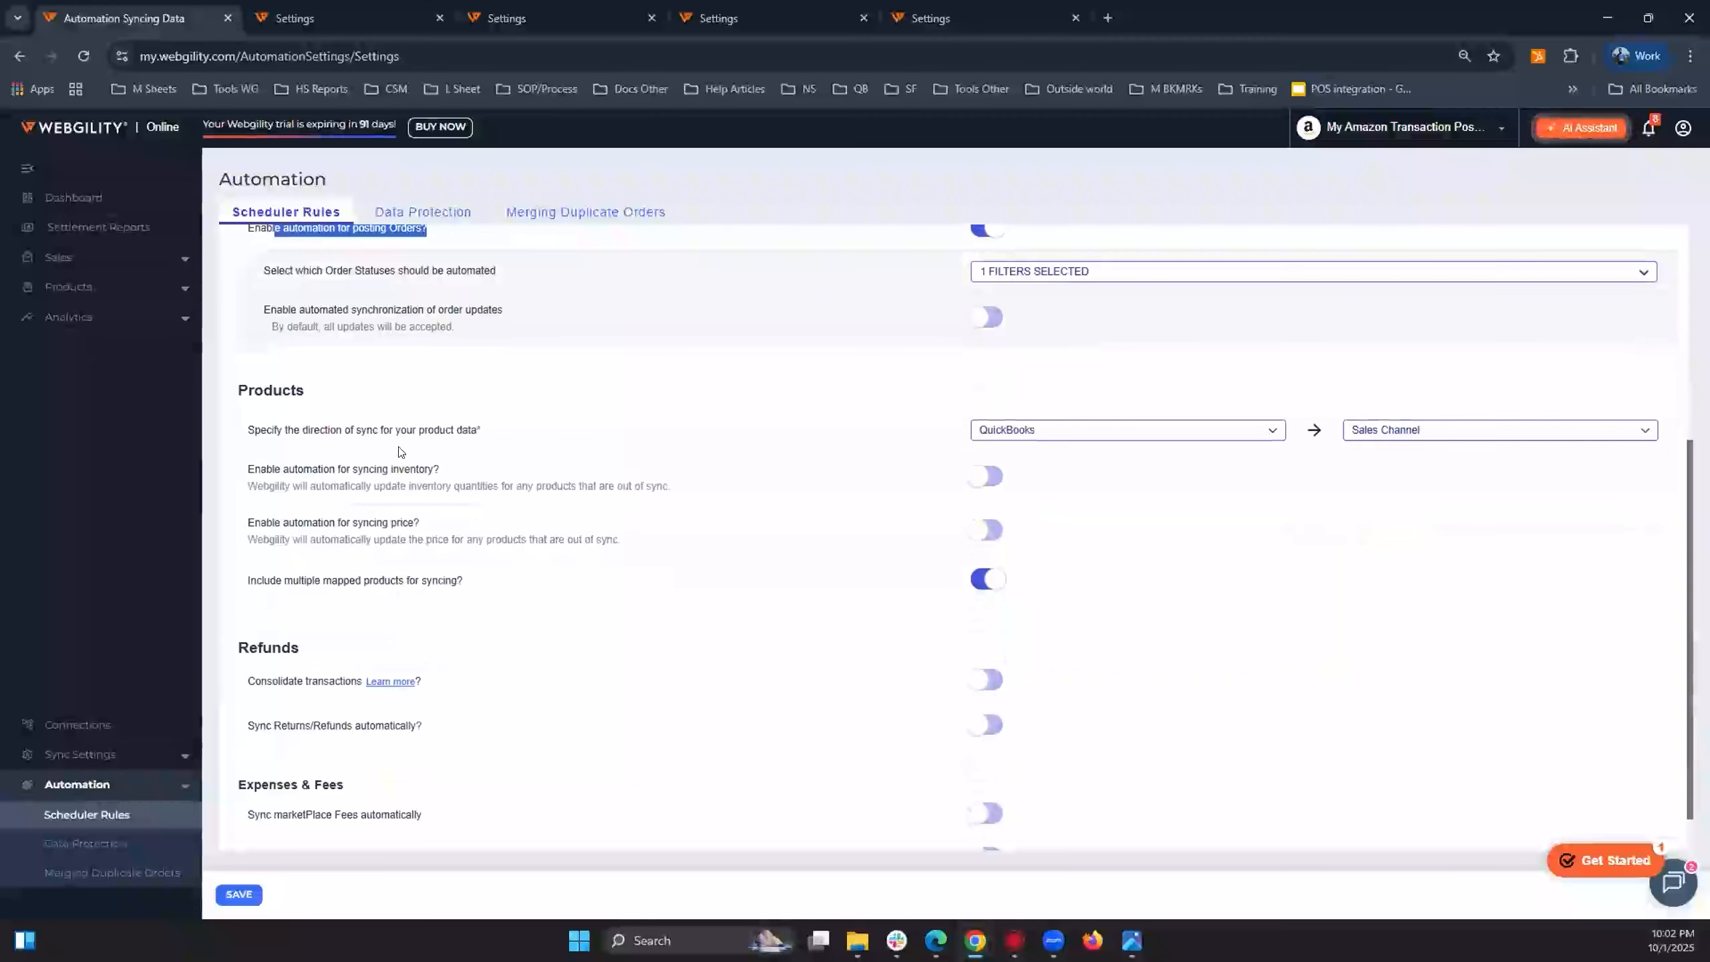
left_click(987, 476)
scroll(706, 576, "down", 2)
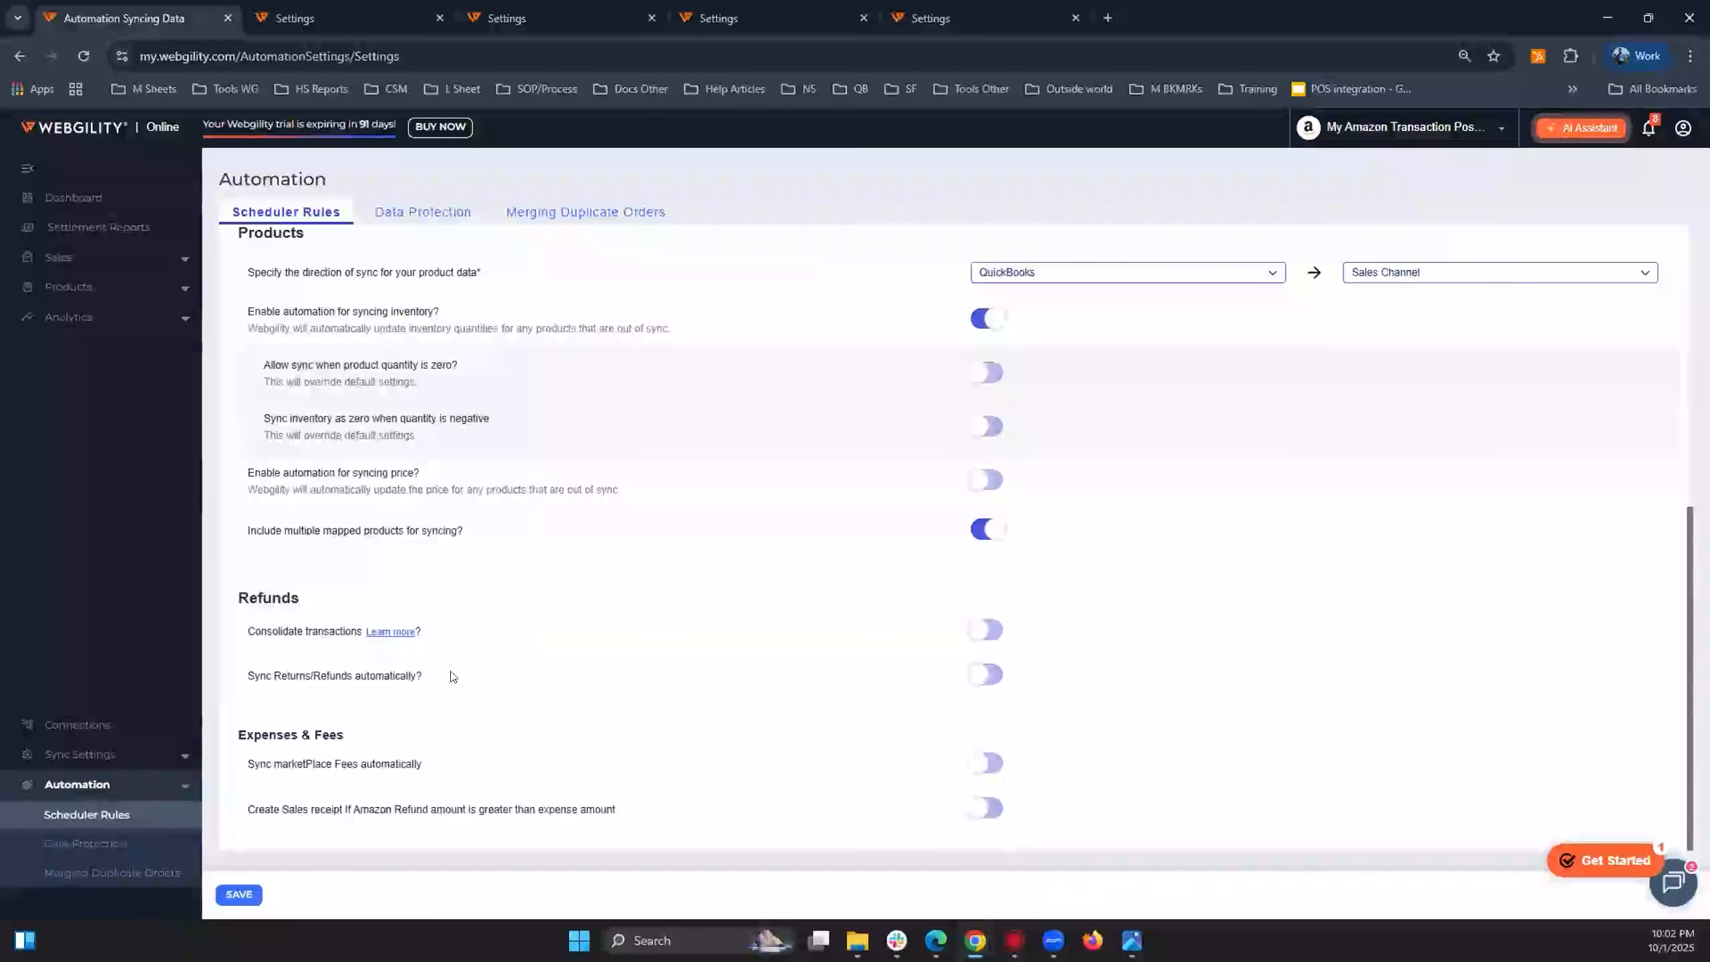
left_click(994, 672)
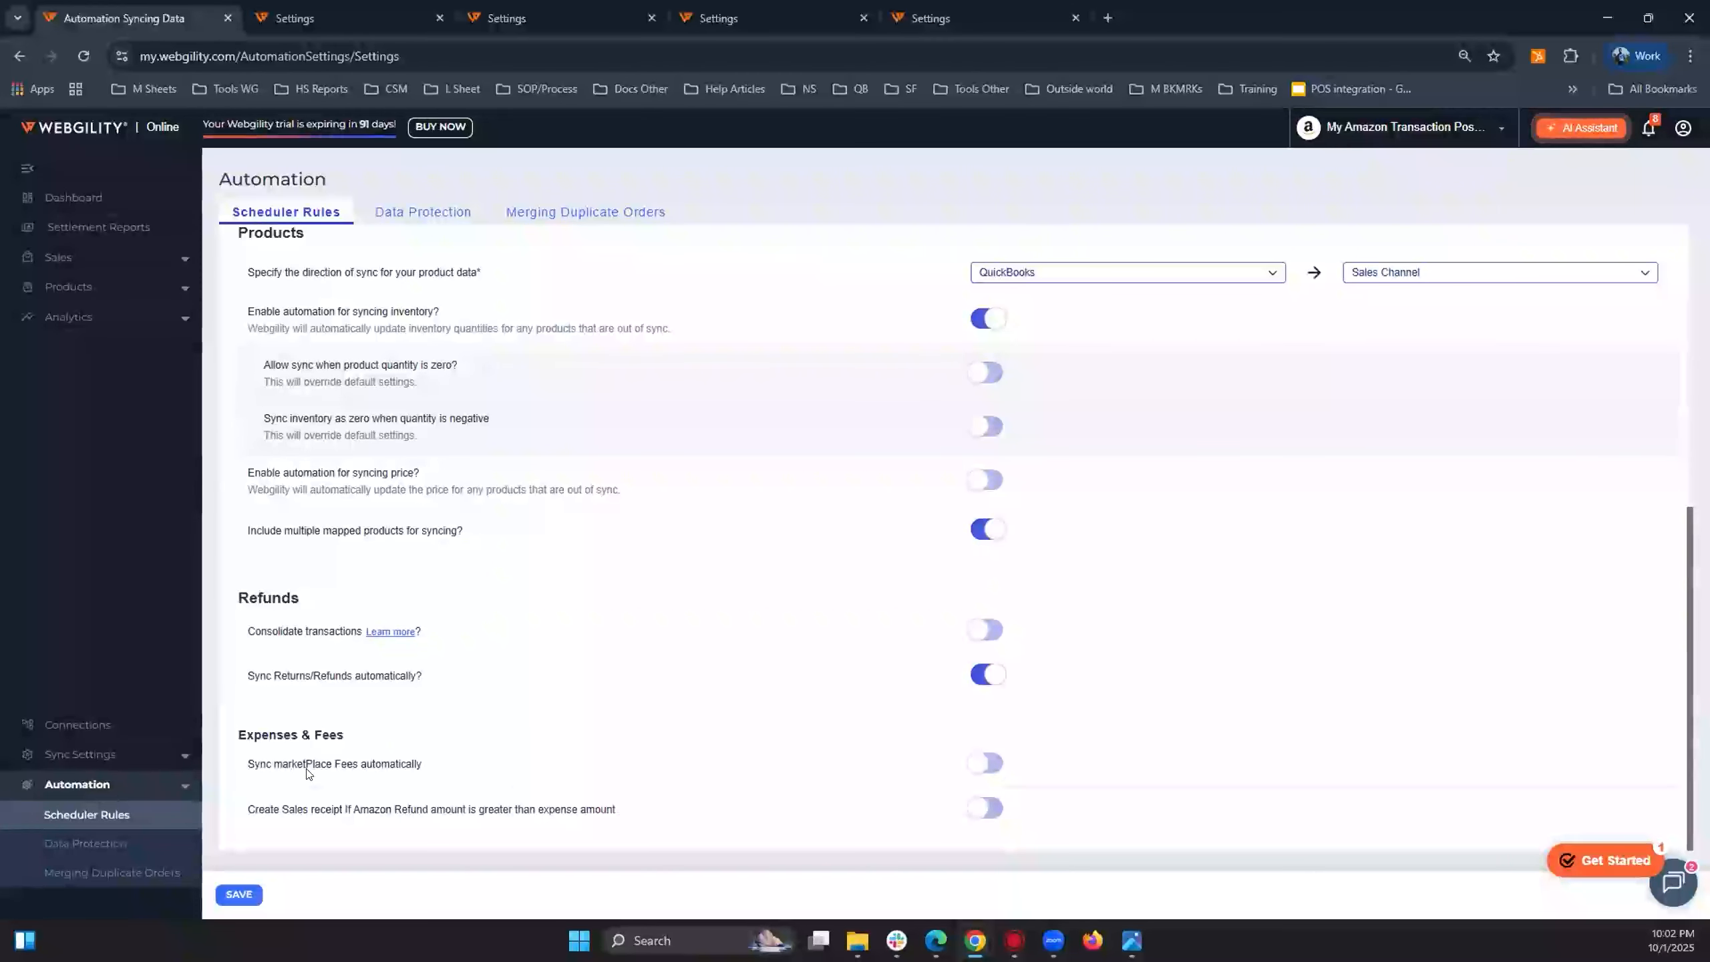
left_click(985, 764)
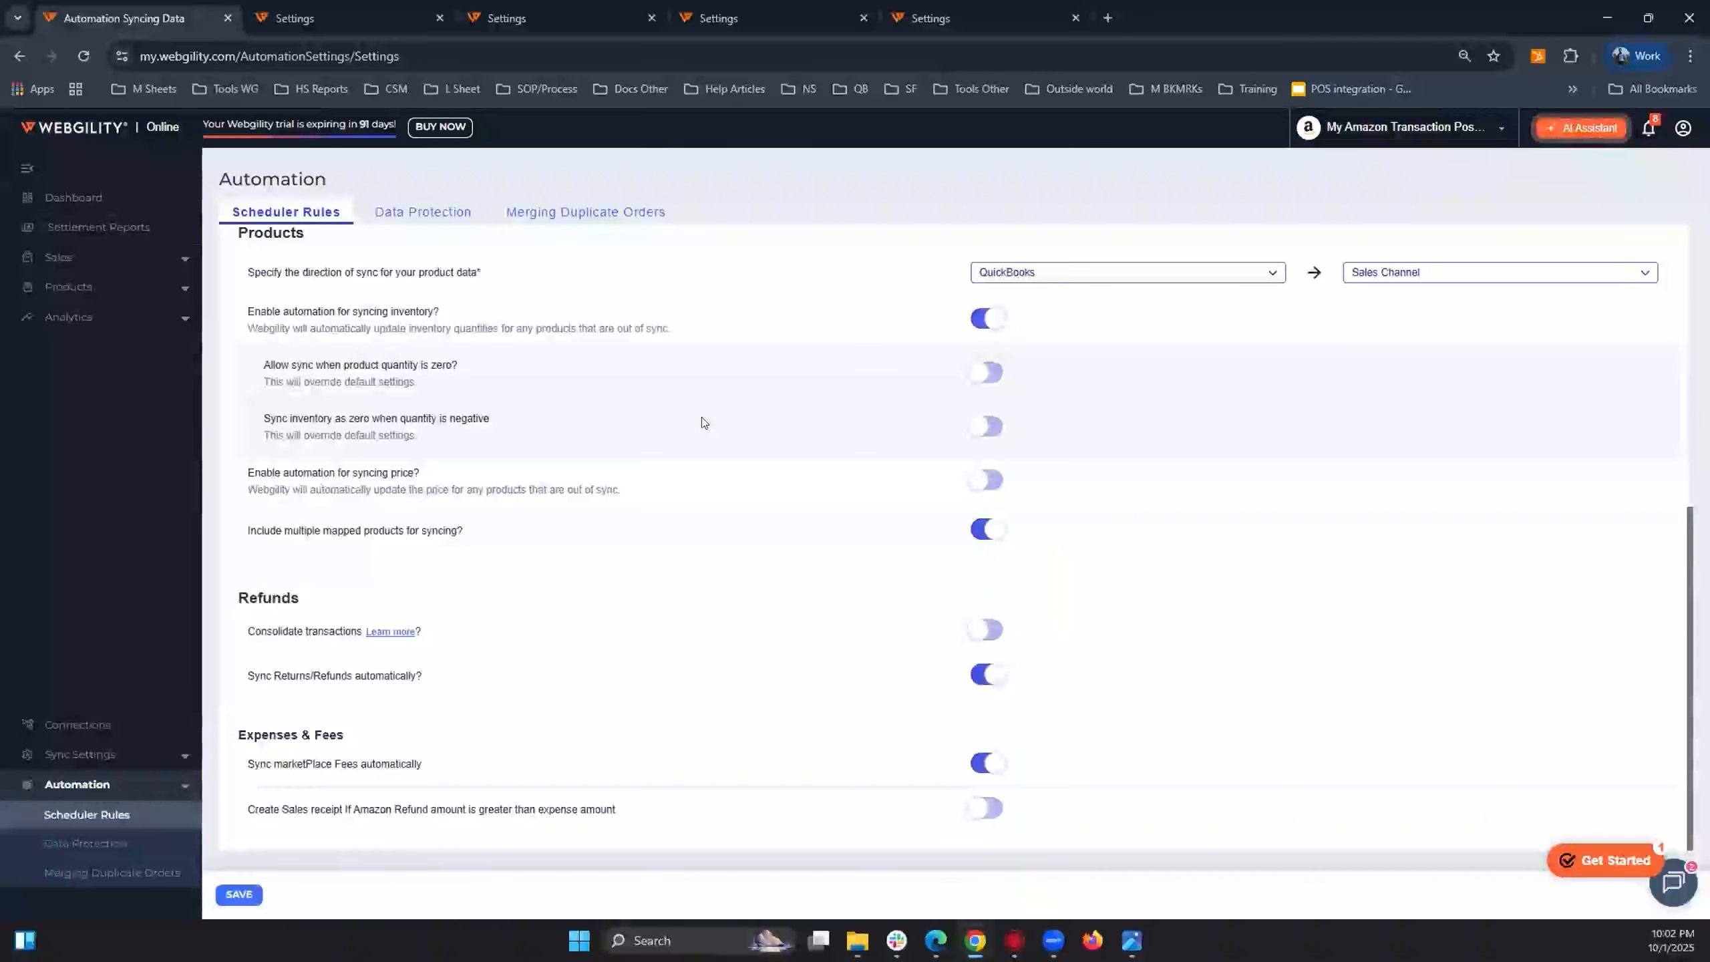
scroll(687, 375, "up", 5)
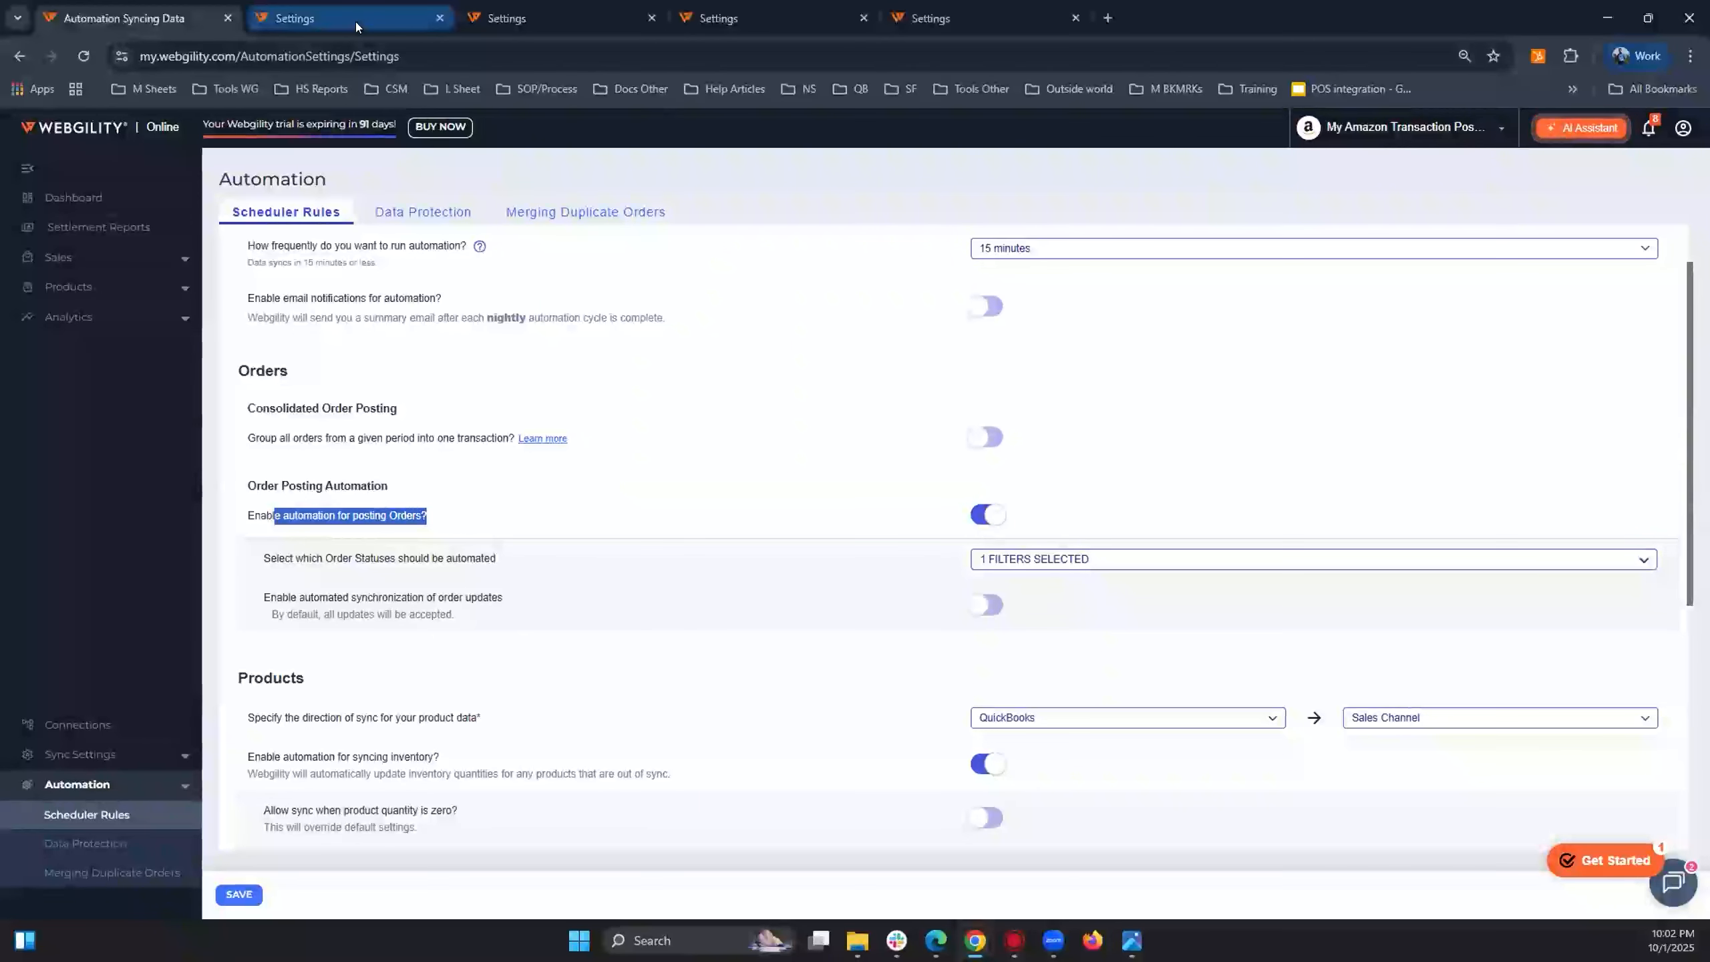
Switch to the image WG-Amazon Fee-Settlement Report.png, enlarge it to examine how settlement reports are posted, and put it away.
mouse_move(356, 22)
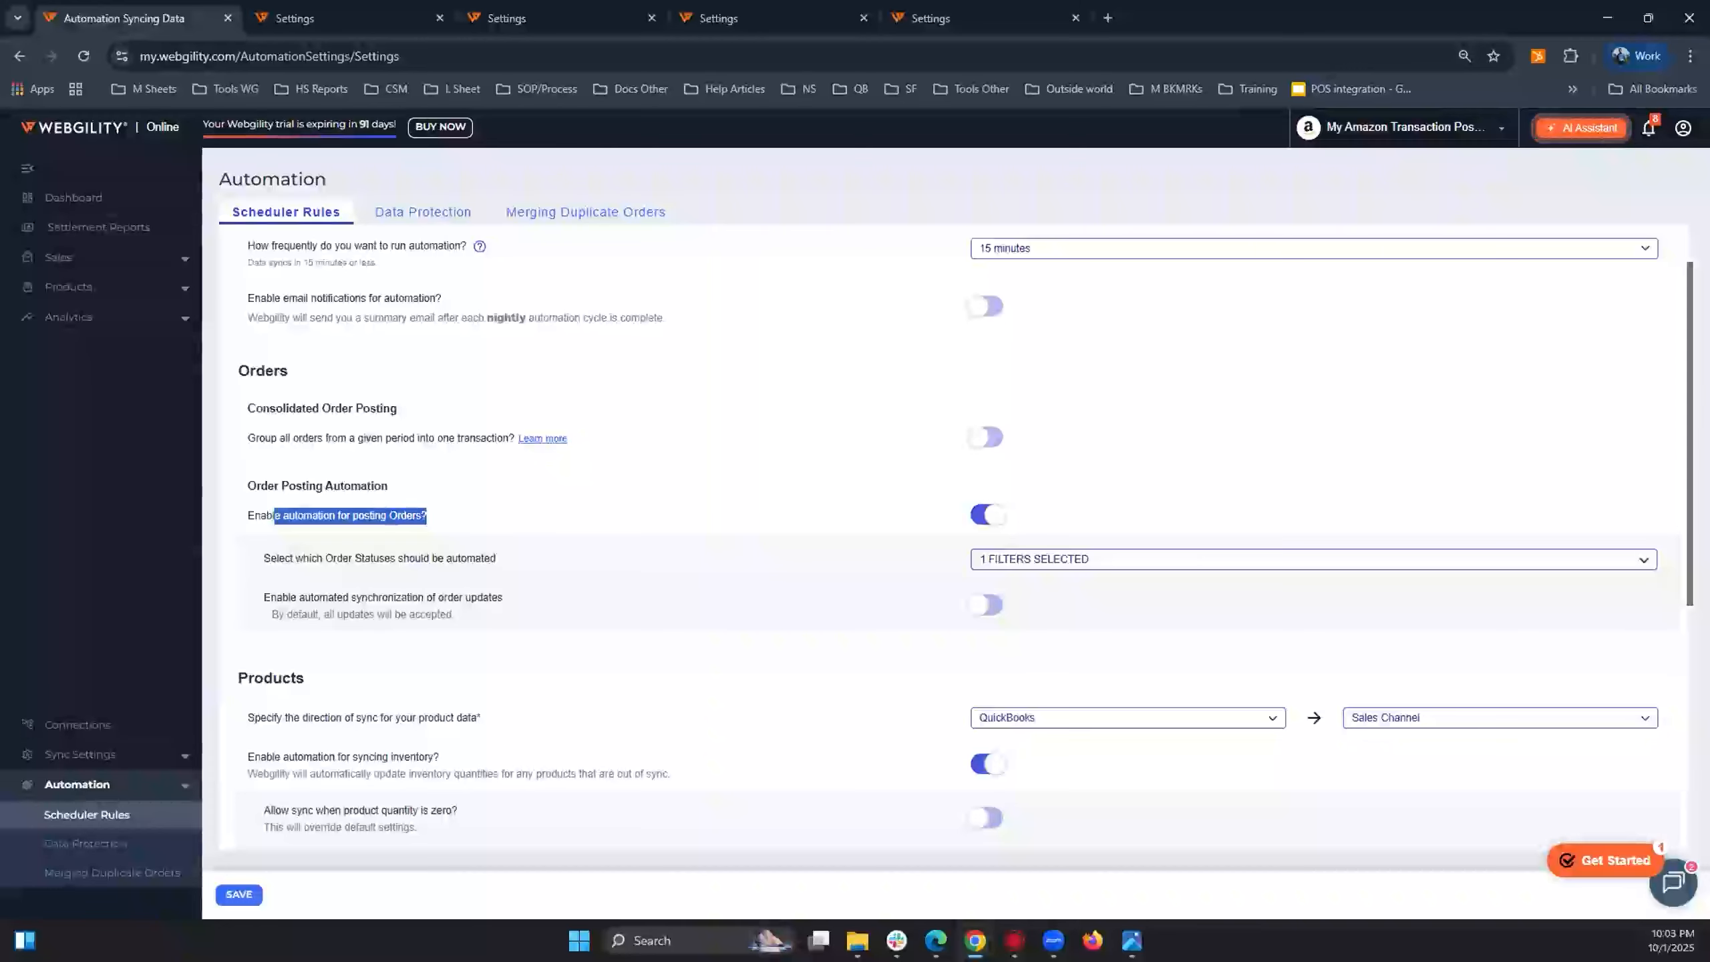
key("alt+Tab")
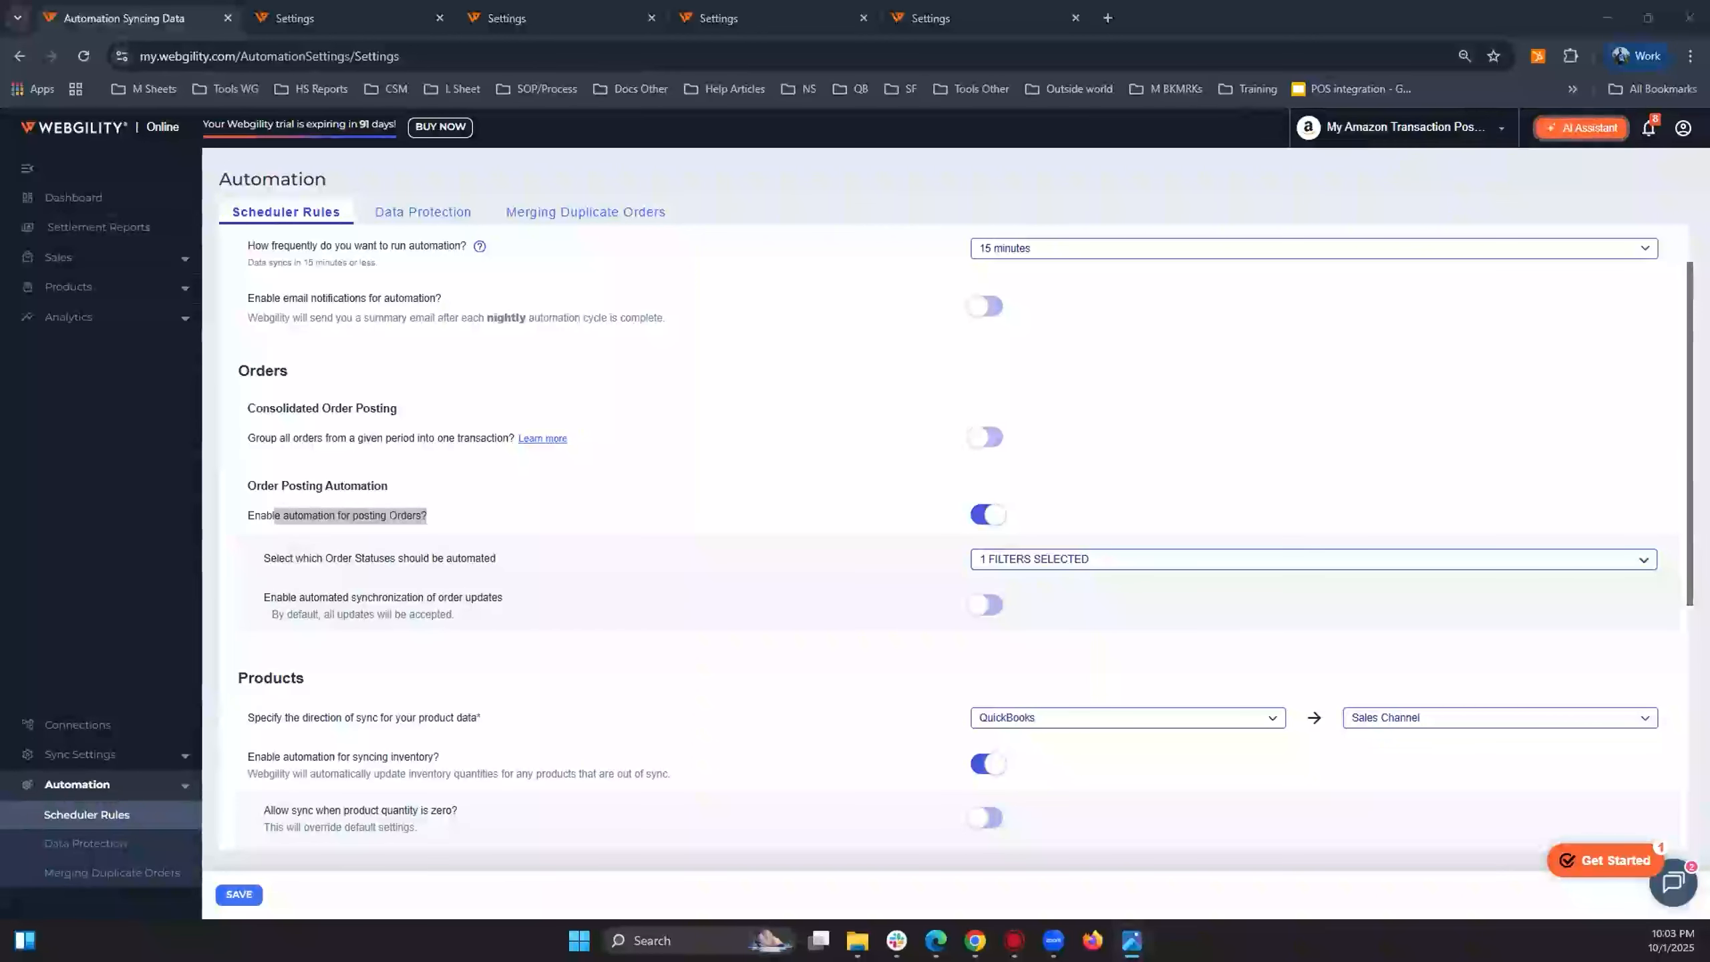
left_click_drag(0, 243, 579, 243)
double_click(579, 243)
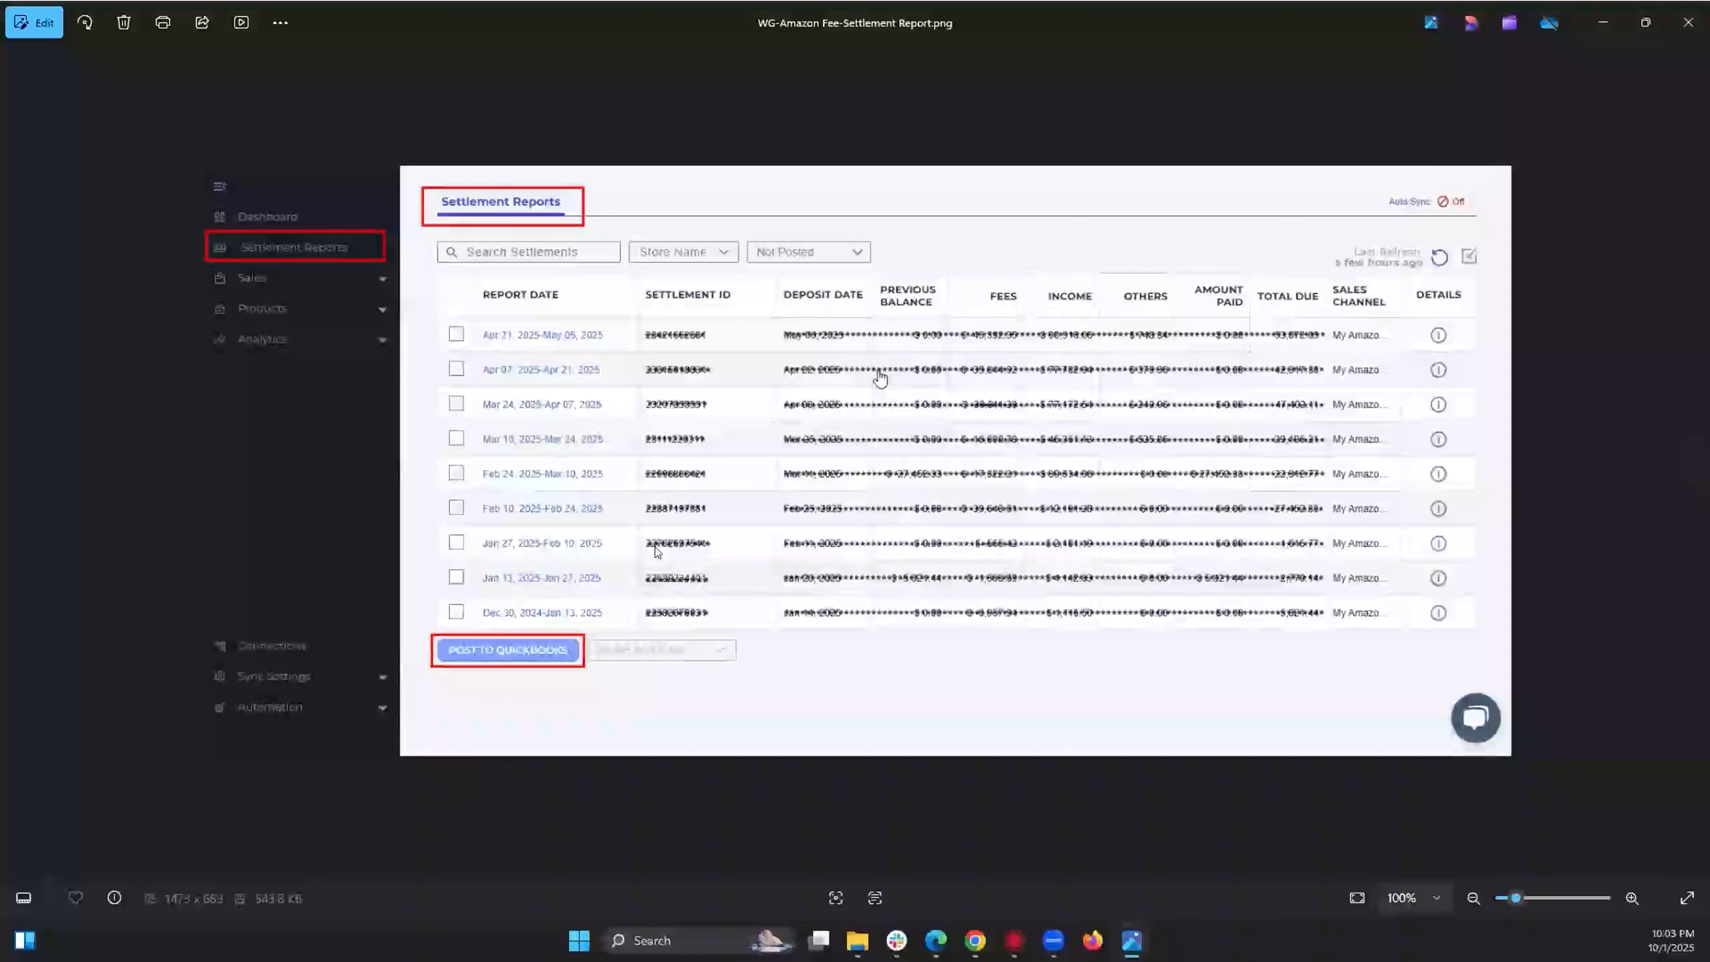
scroll(881, 375, "up", 1)
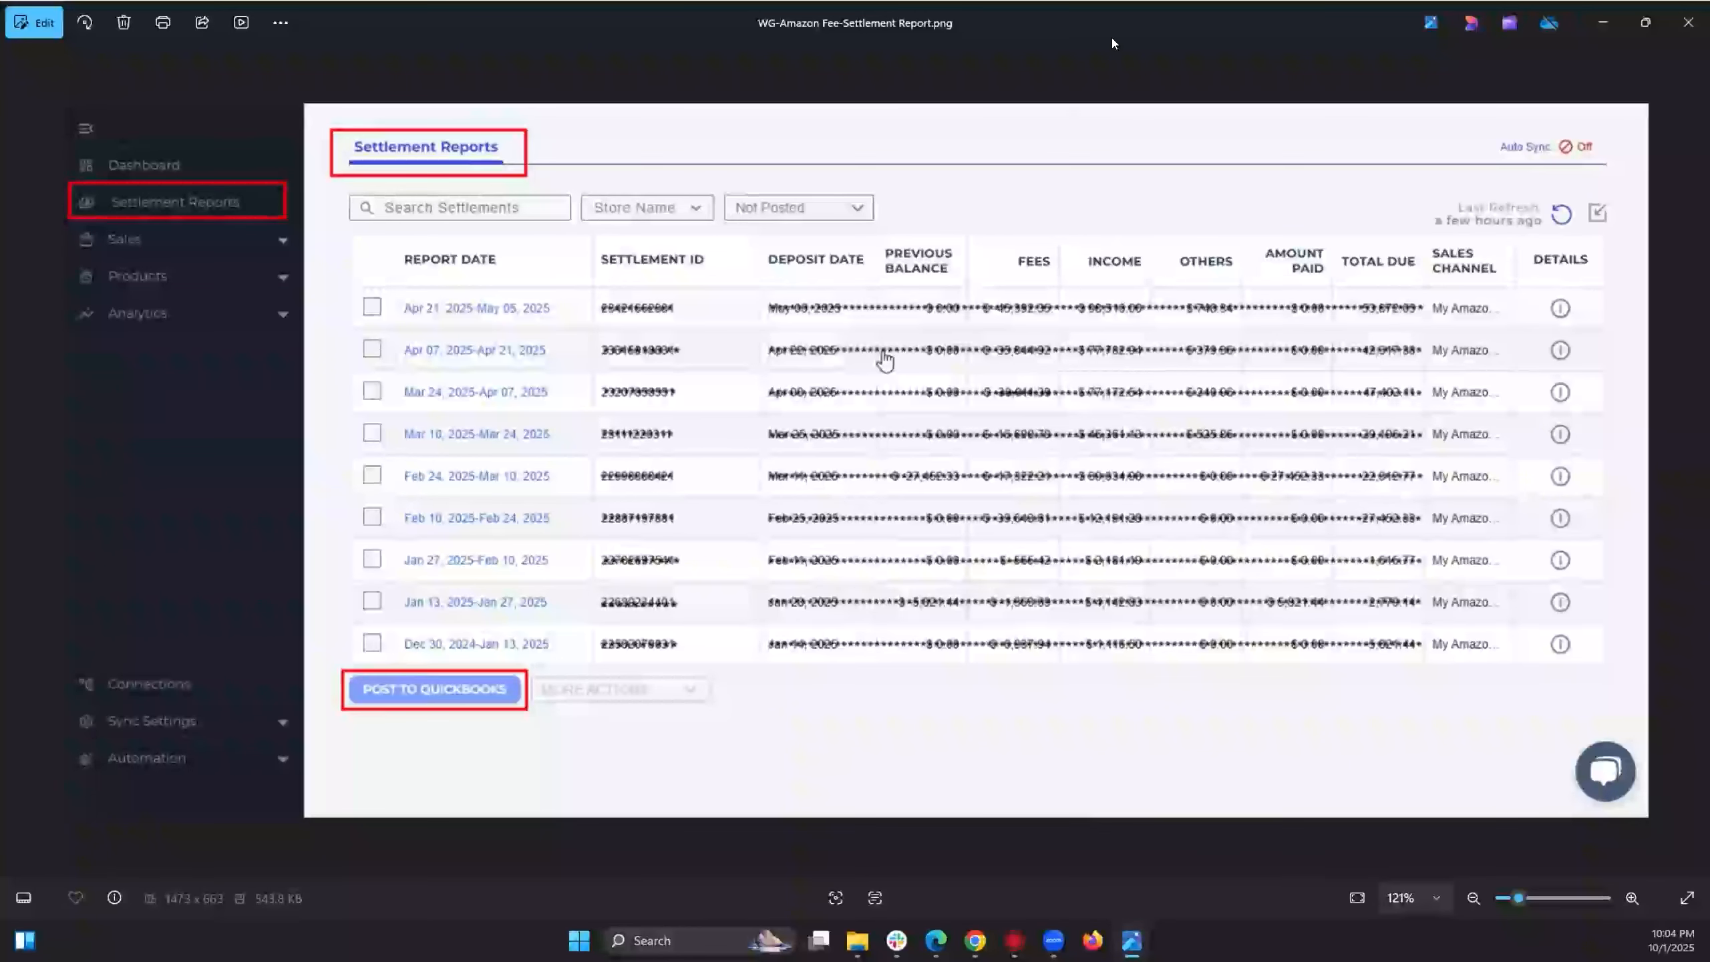
left_click_drag(1108, 12, 1104, 0)
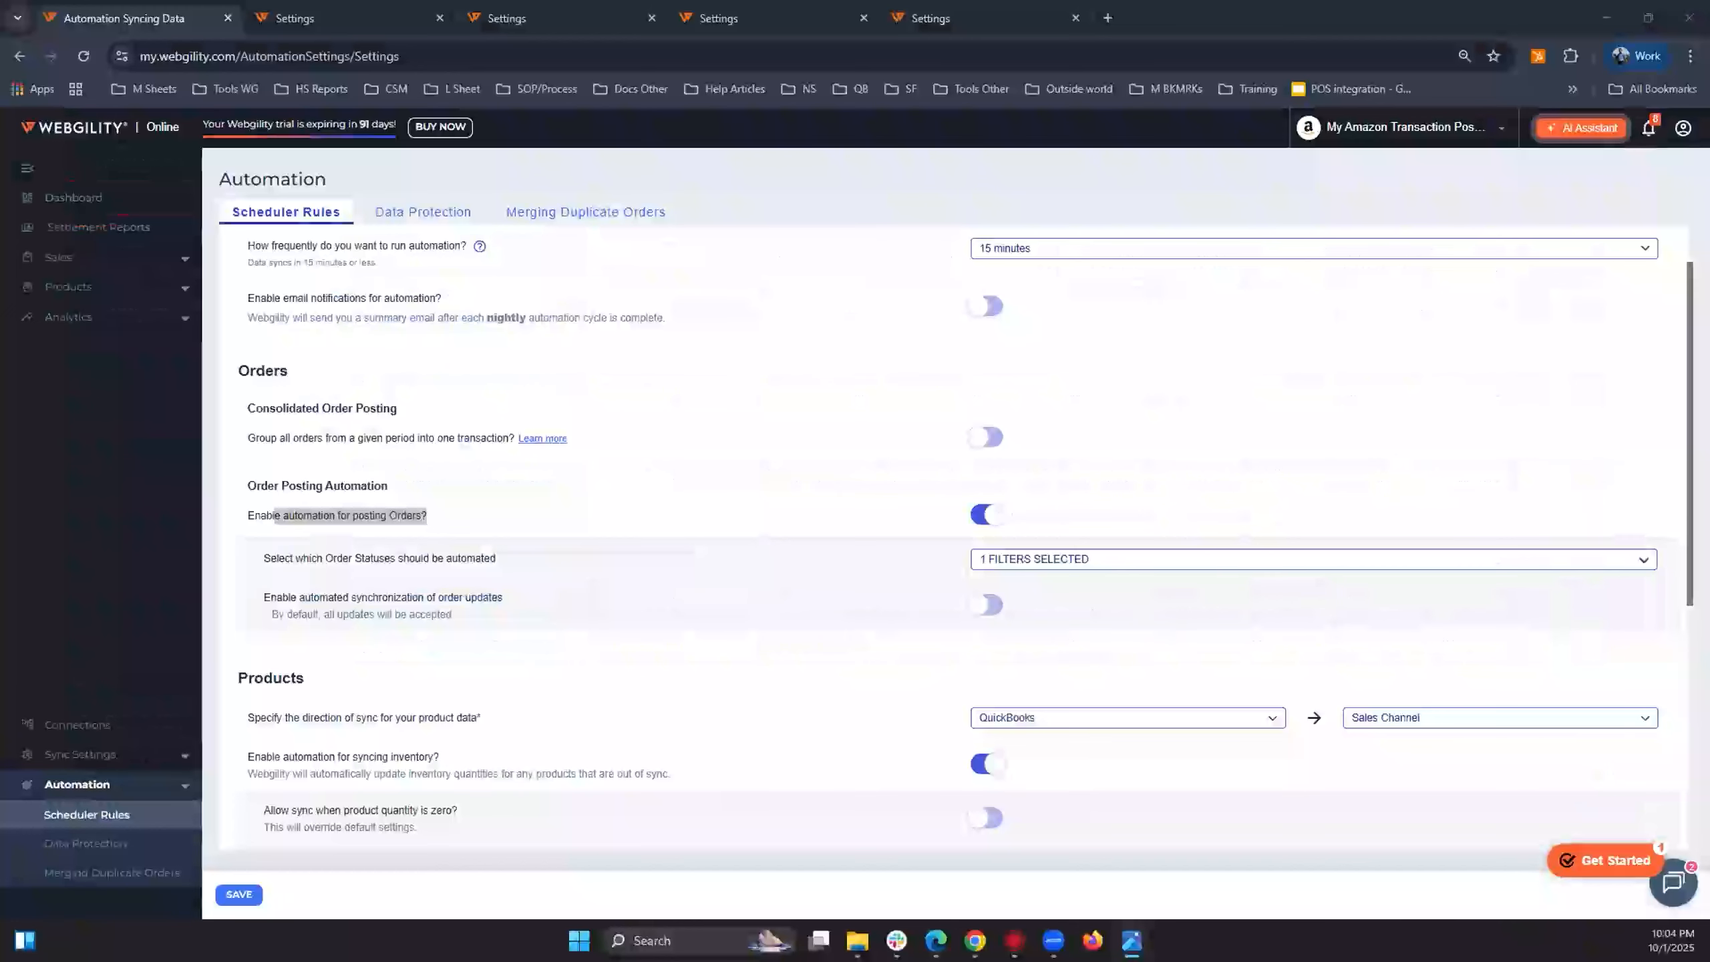
Bring up Webgility's Fees sync settings and examine the option for posting settlement fees.
left_click(775, 20)
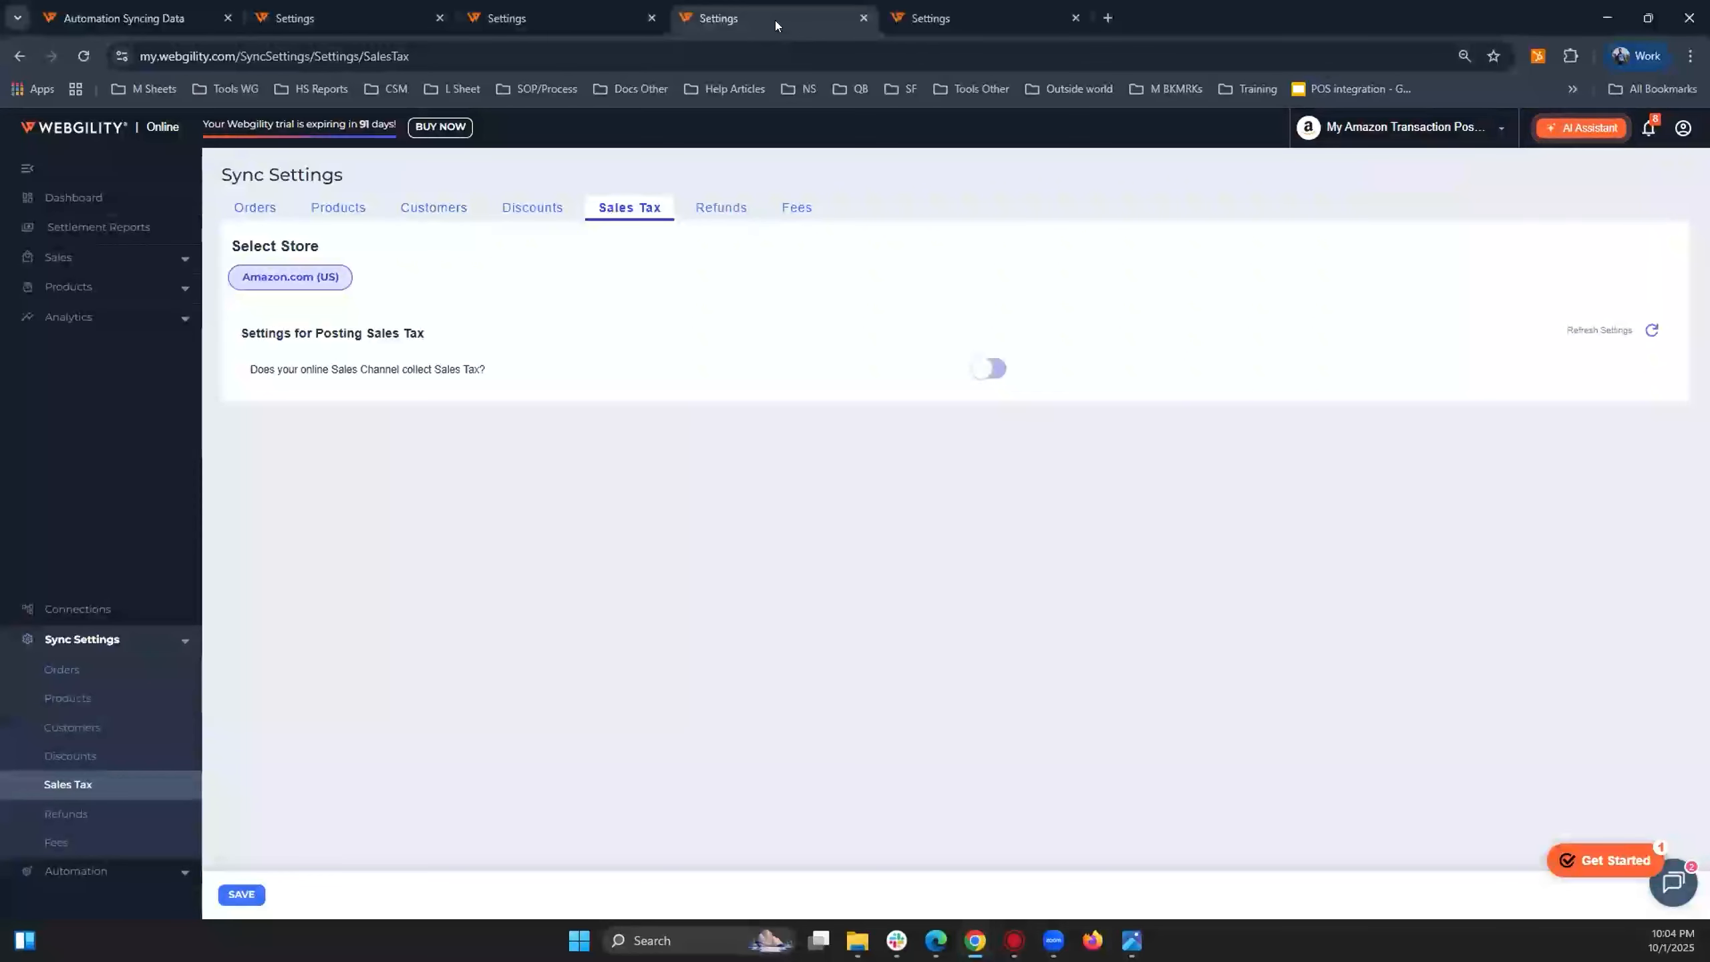
left_click(973, 18)
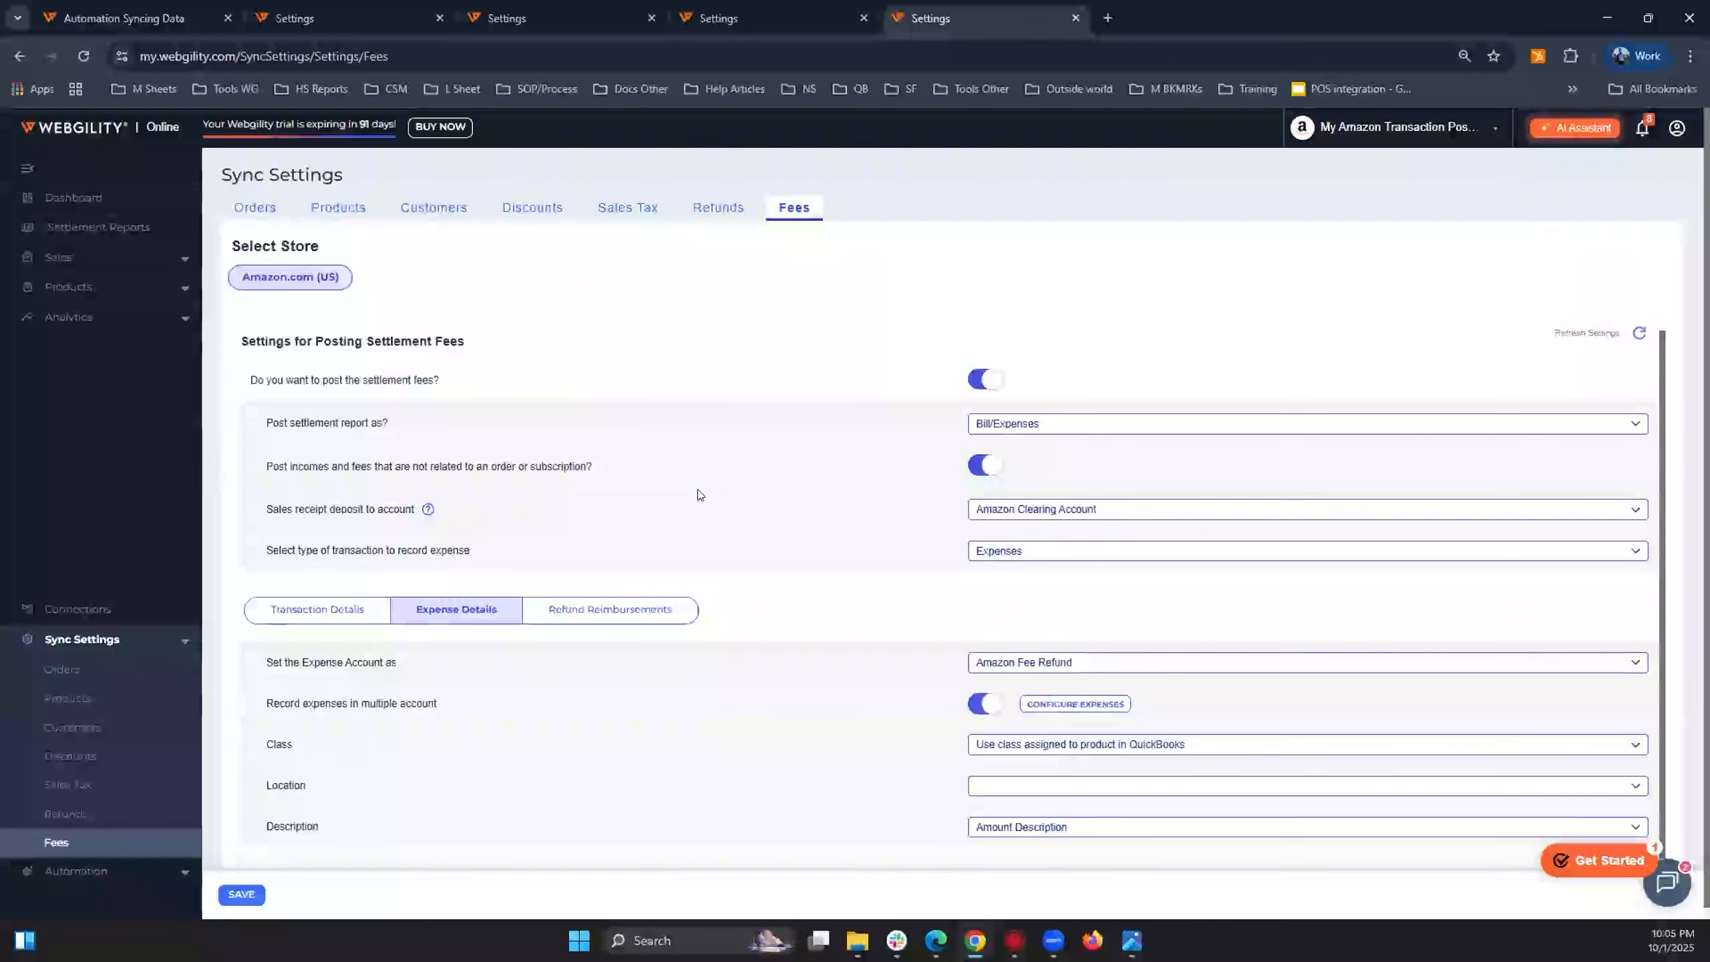
left_click(988, 383)
left_click(988, 384)
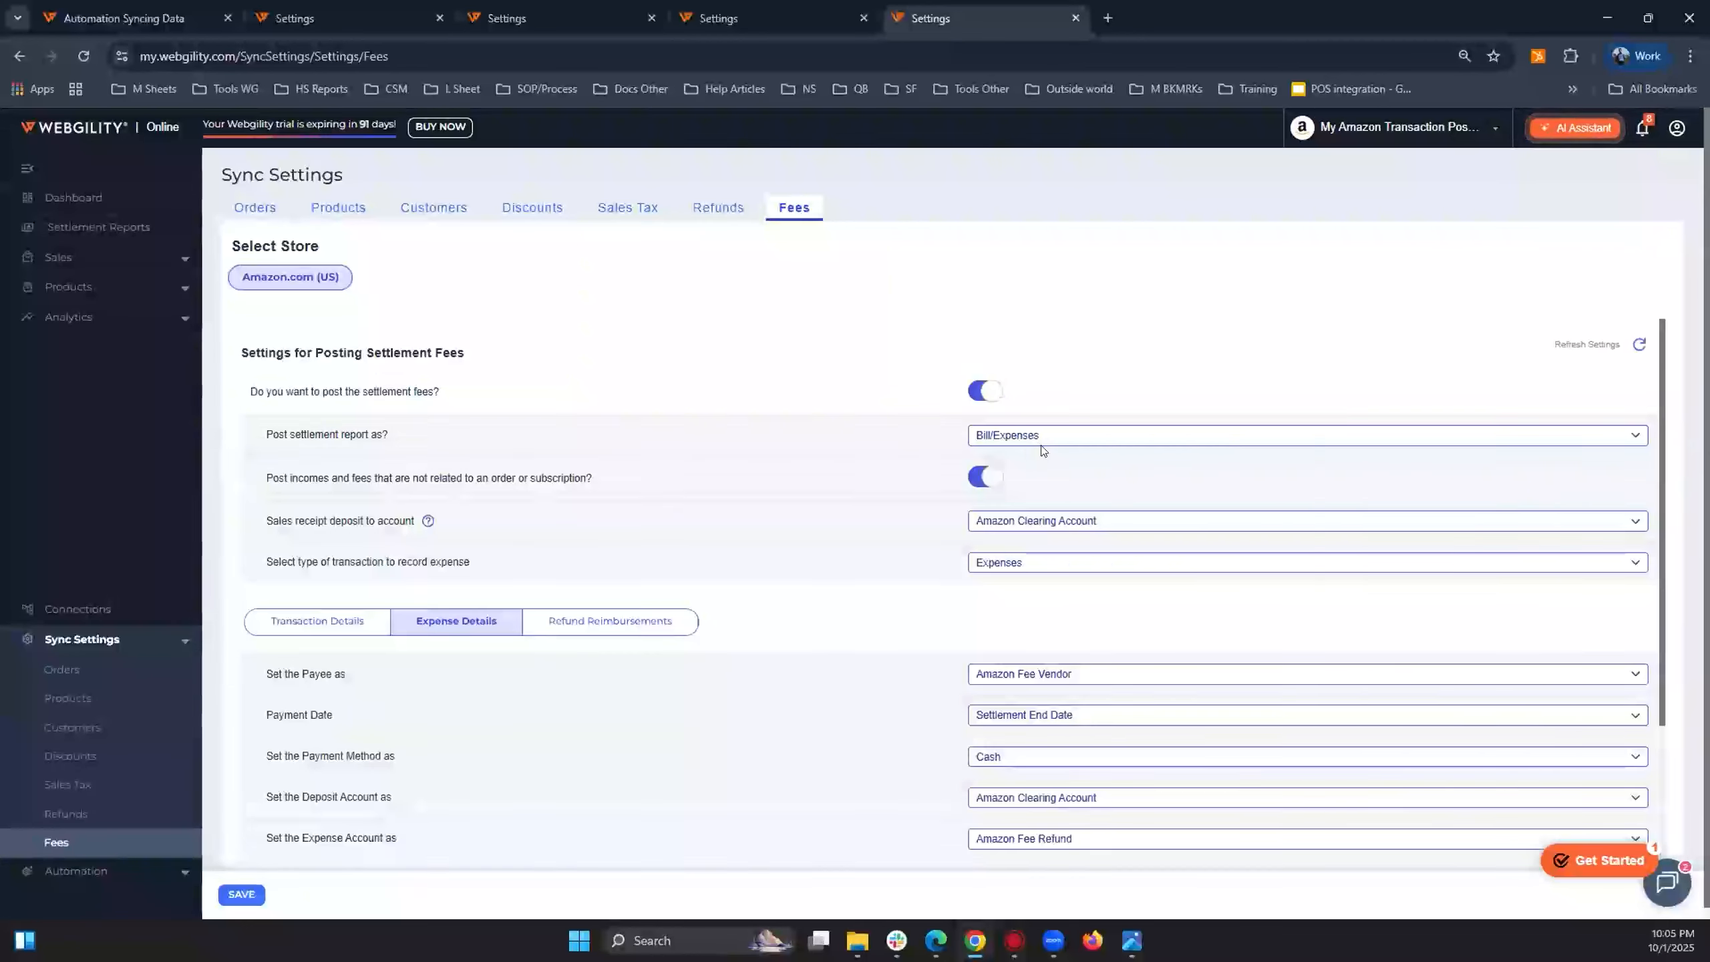
Examine the choices for how the settlement report is posted and which account sales receipts are deposited to.
scroll(1045, 434, "down", 1)
left_click(1131, 347)
left_click(964, 419)
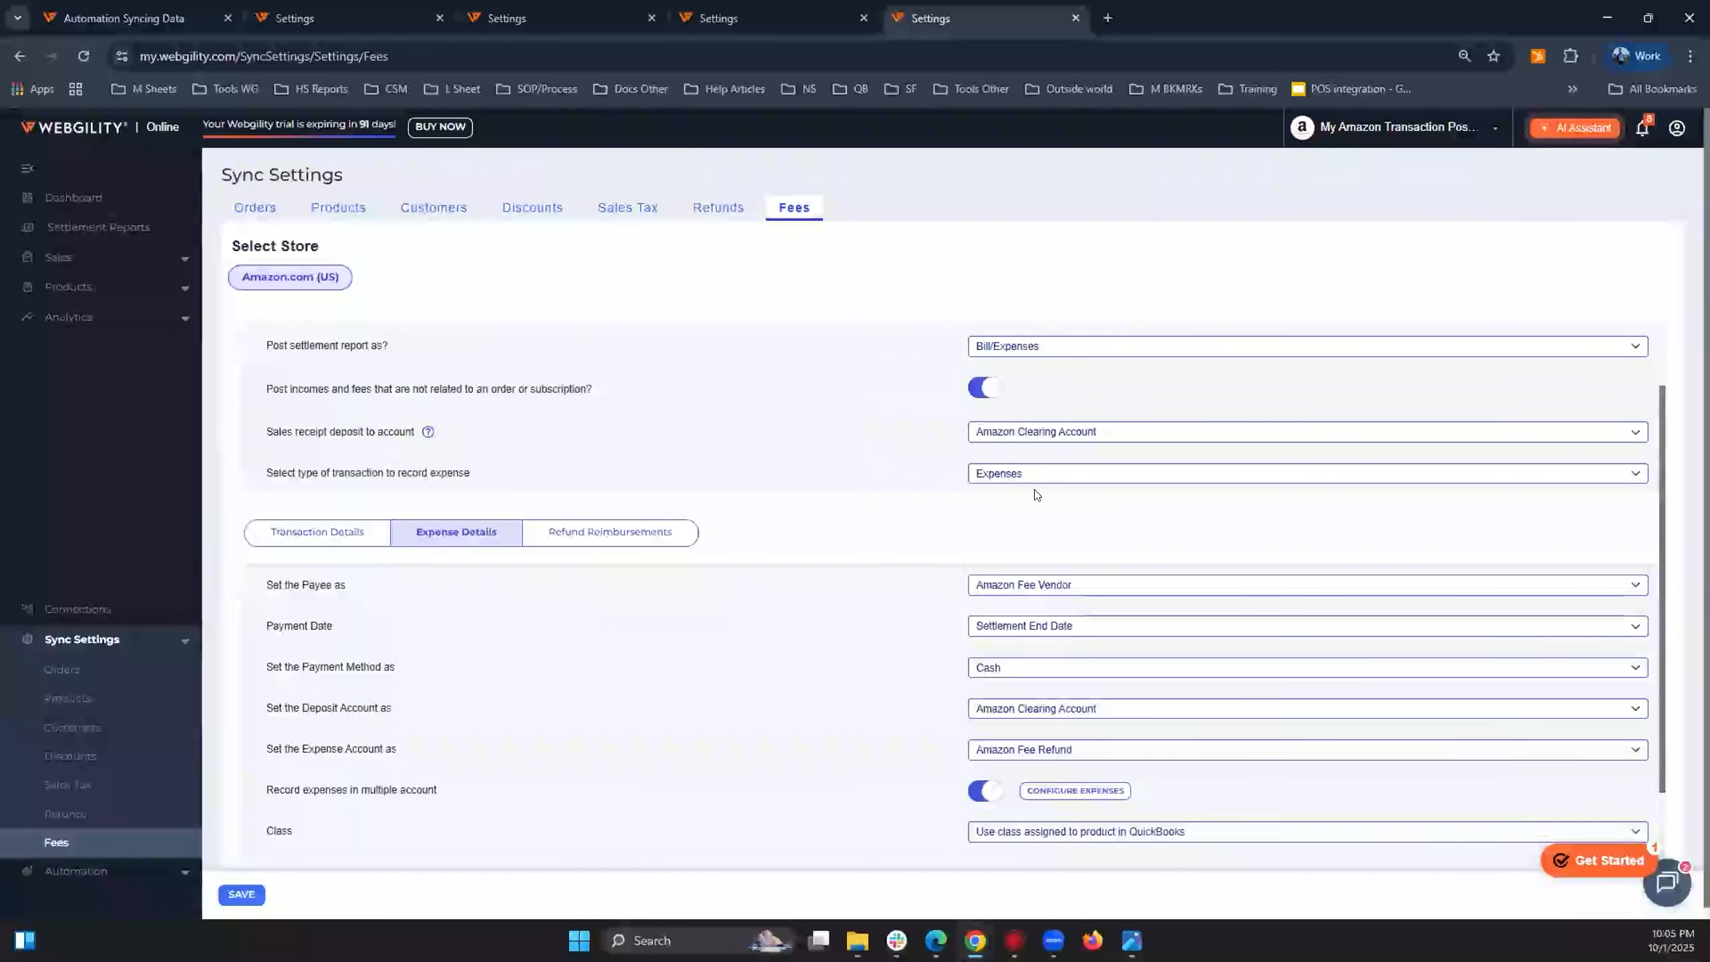
scroll(1091, 532, "up", 1)
left_click(1105, 524)
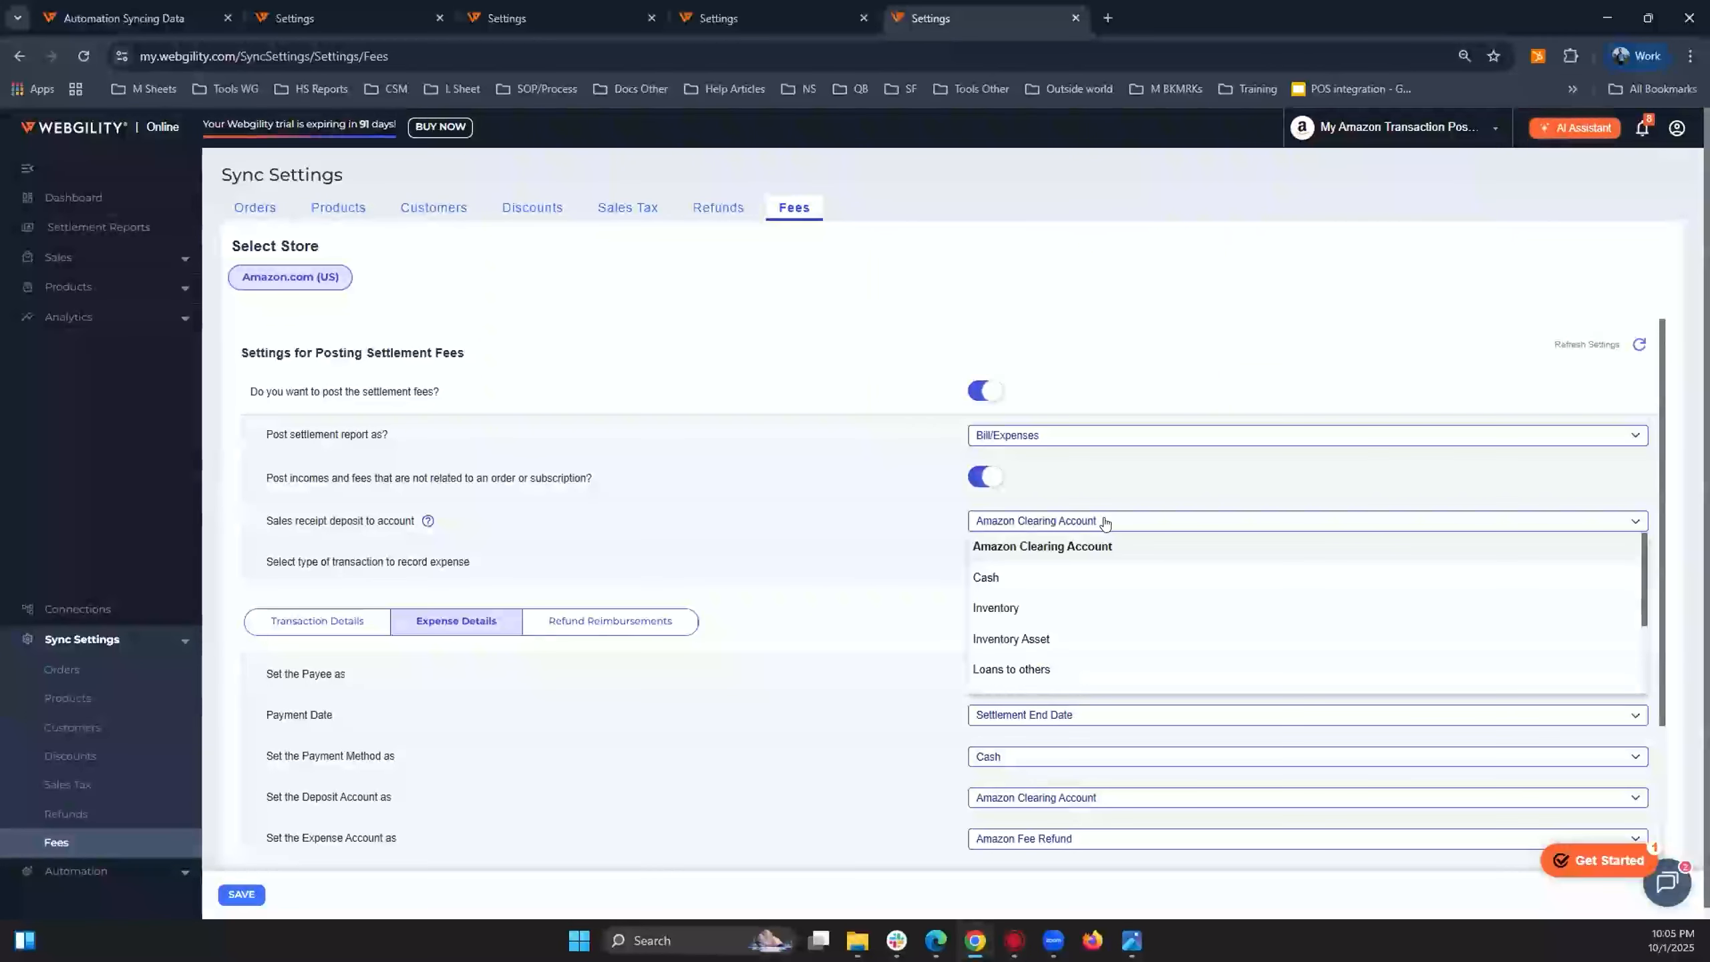
left_click(946, 508)
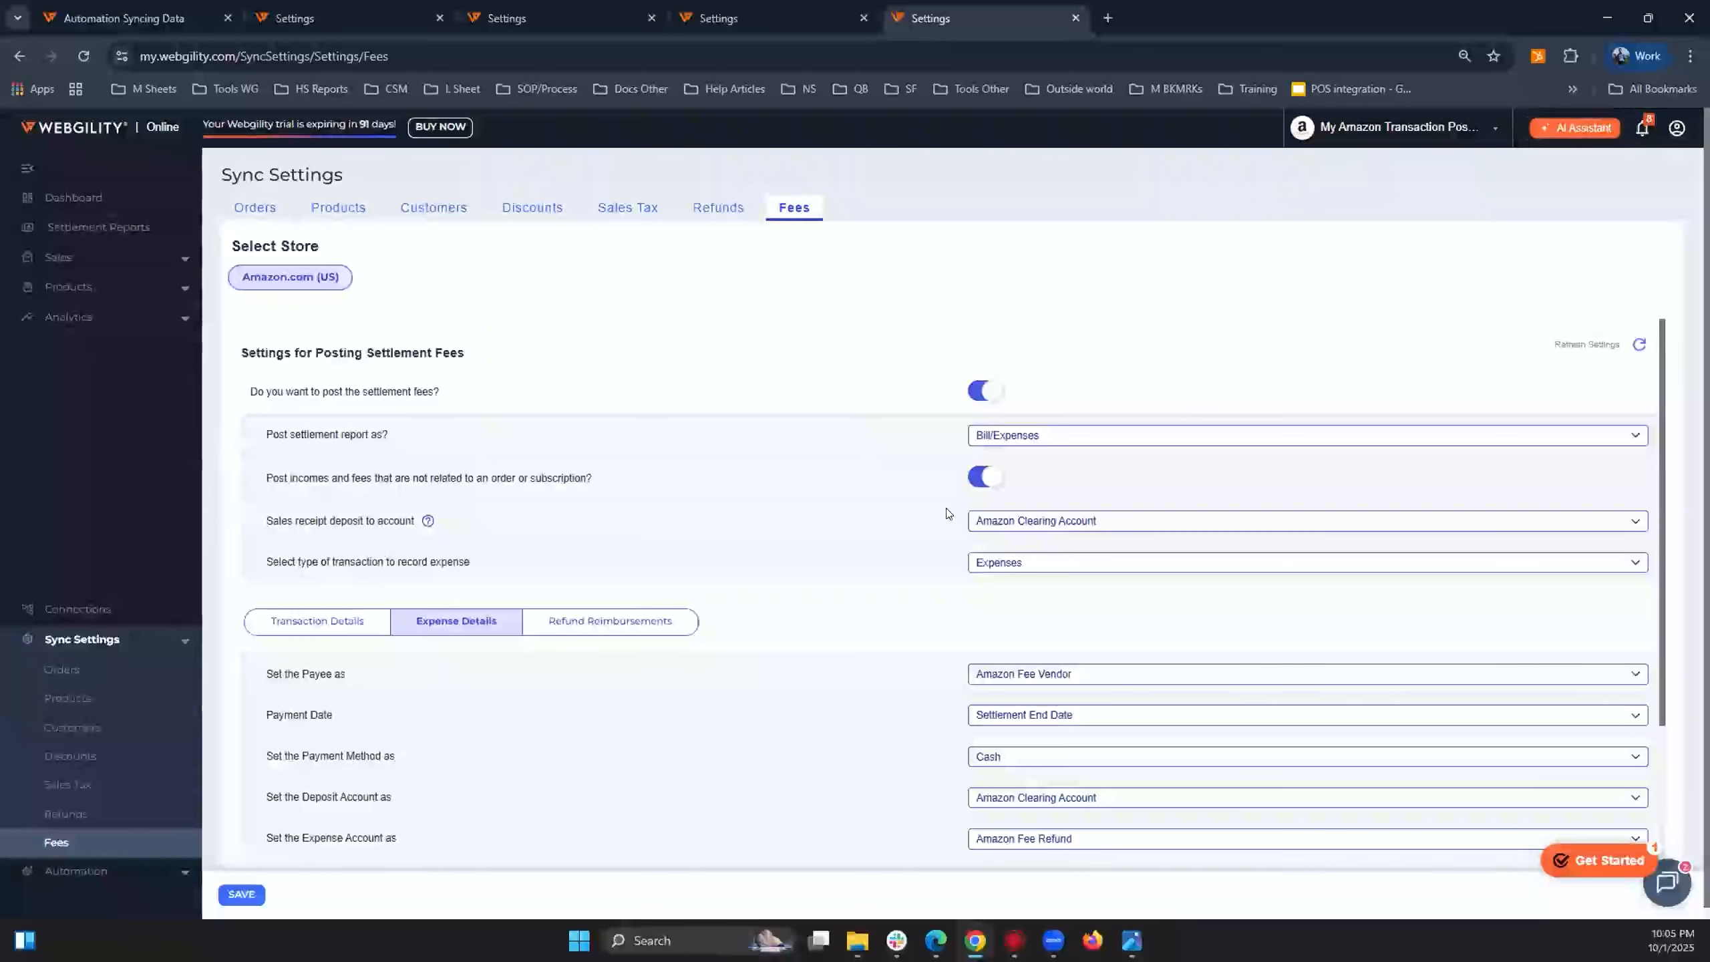
Check the account choices for depositing sales receipts and select Expenses as the transaction type for recording expenses.
left_click(1076, 532)
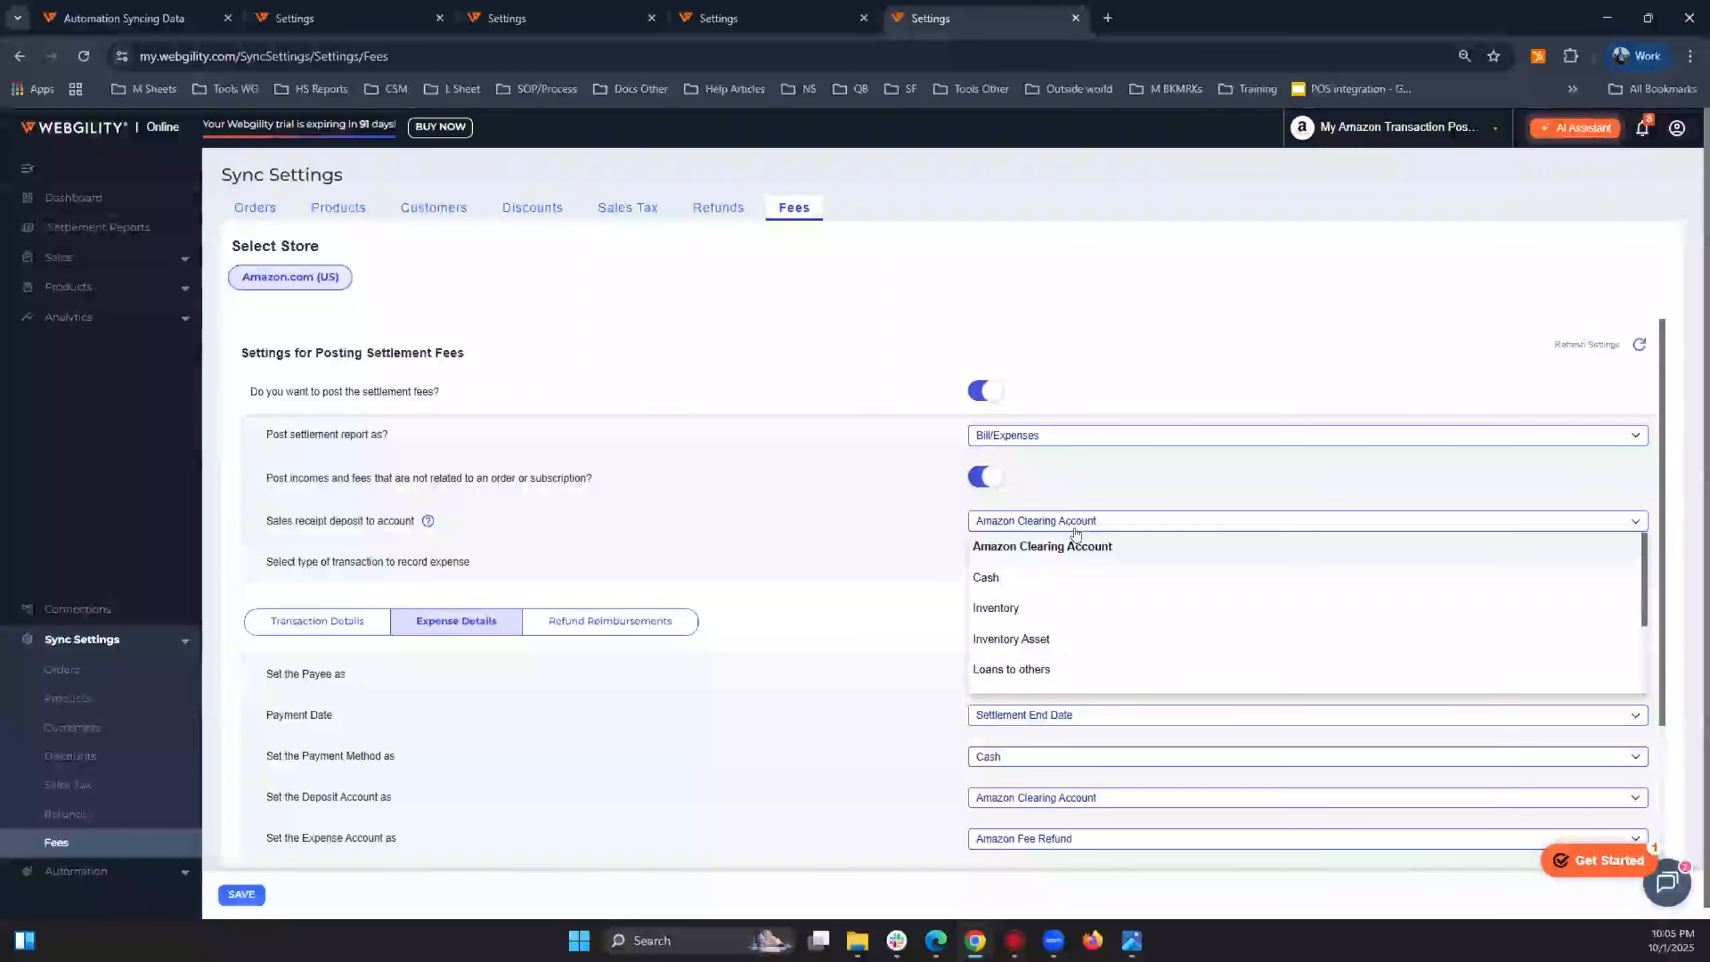
left_click(847, 550)
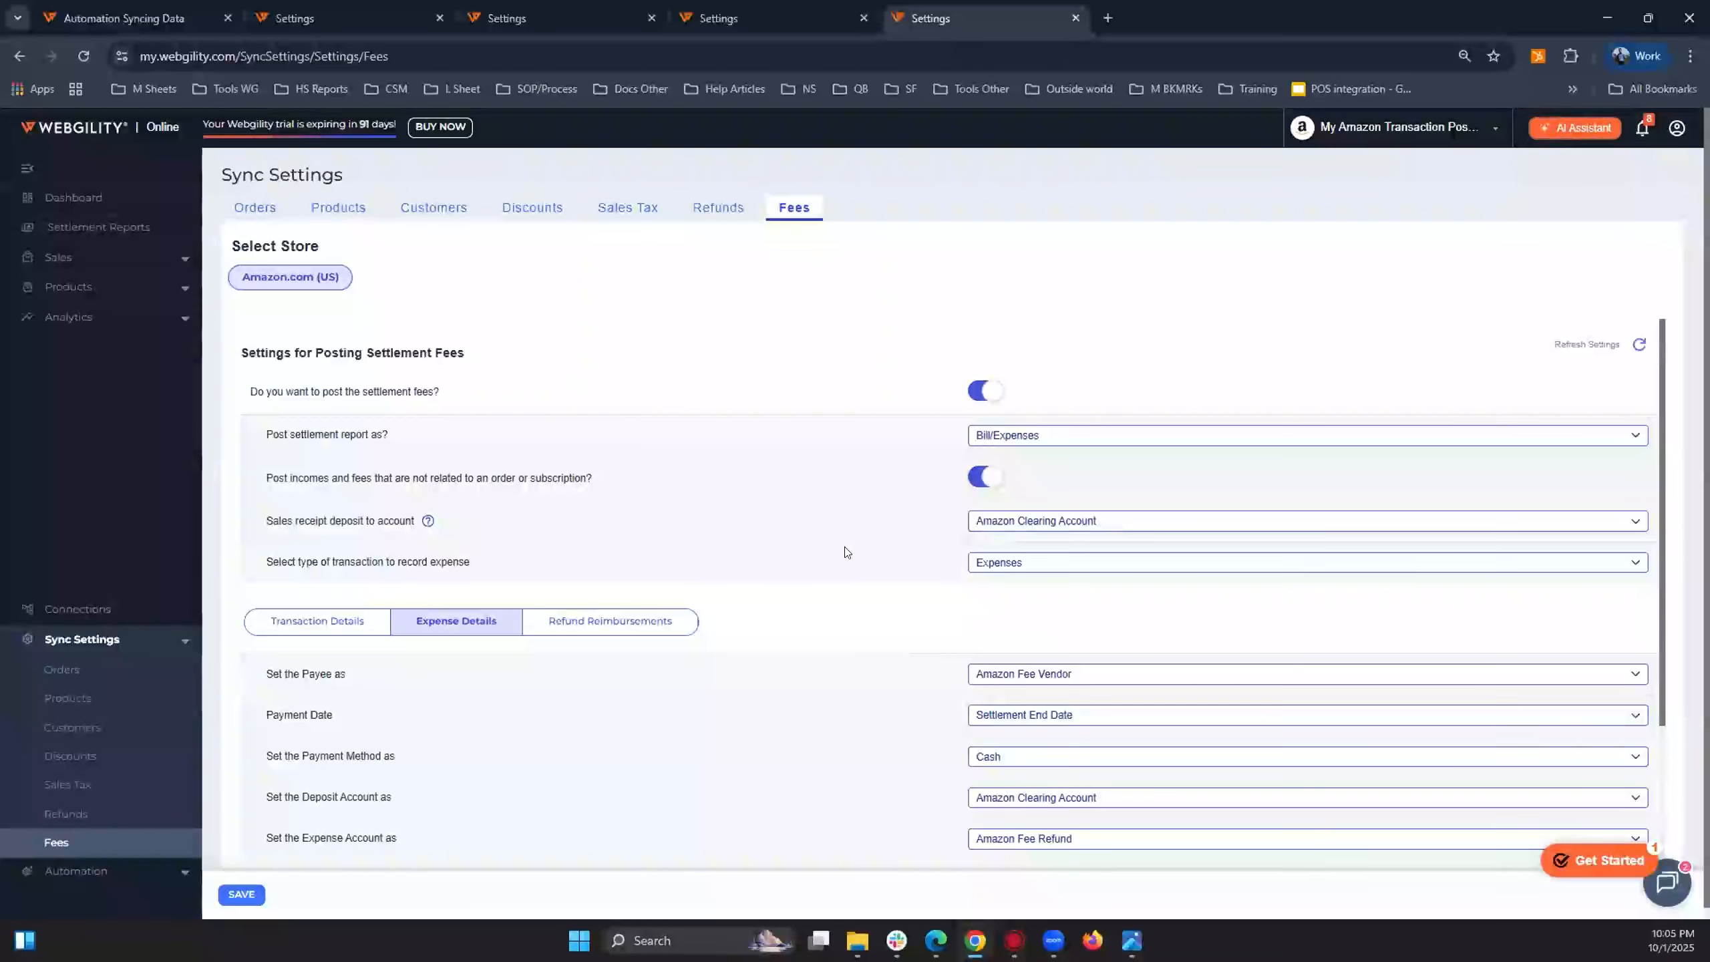
scroll(847, 551, "down", 1)
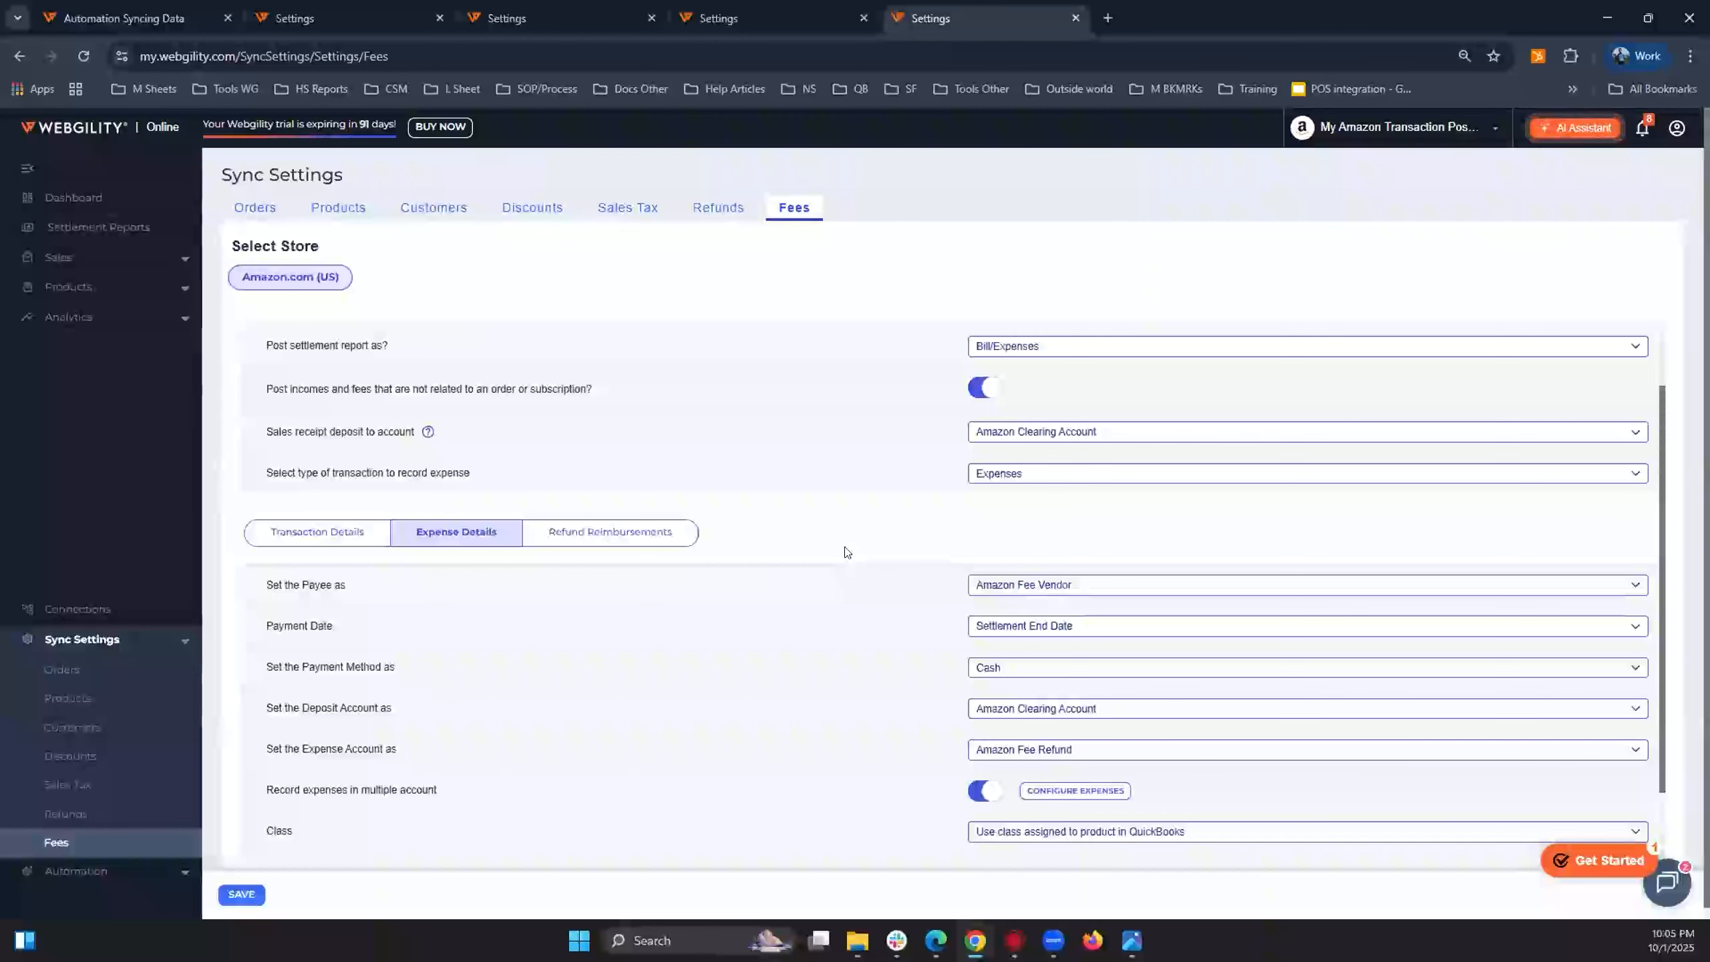
left_click(1045, 478)
left_click(1043, 508)
left_click(903, 548)
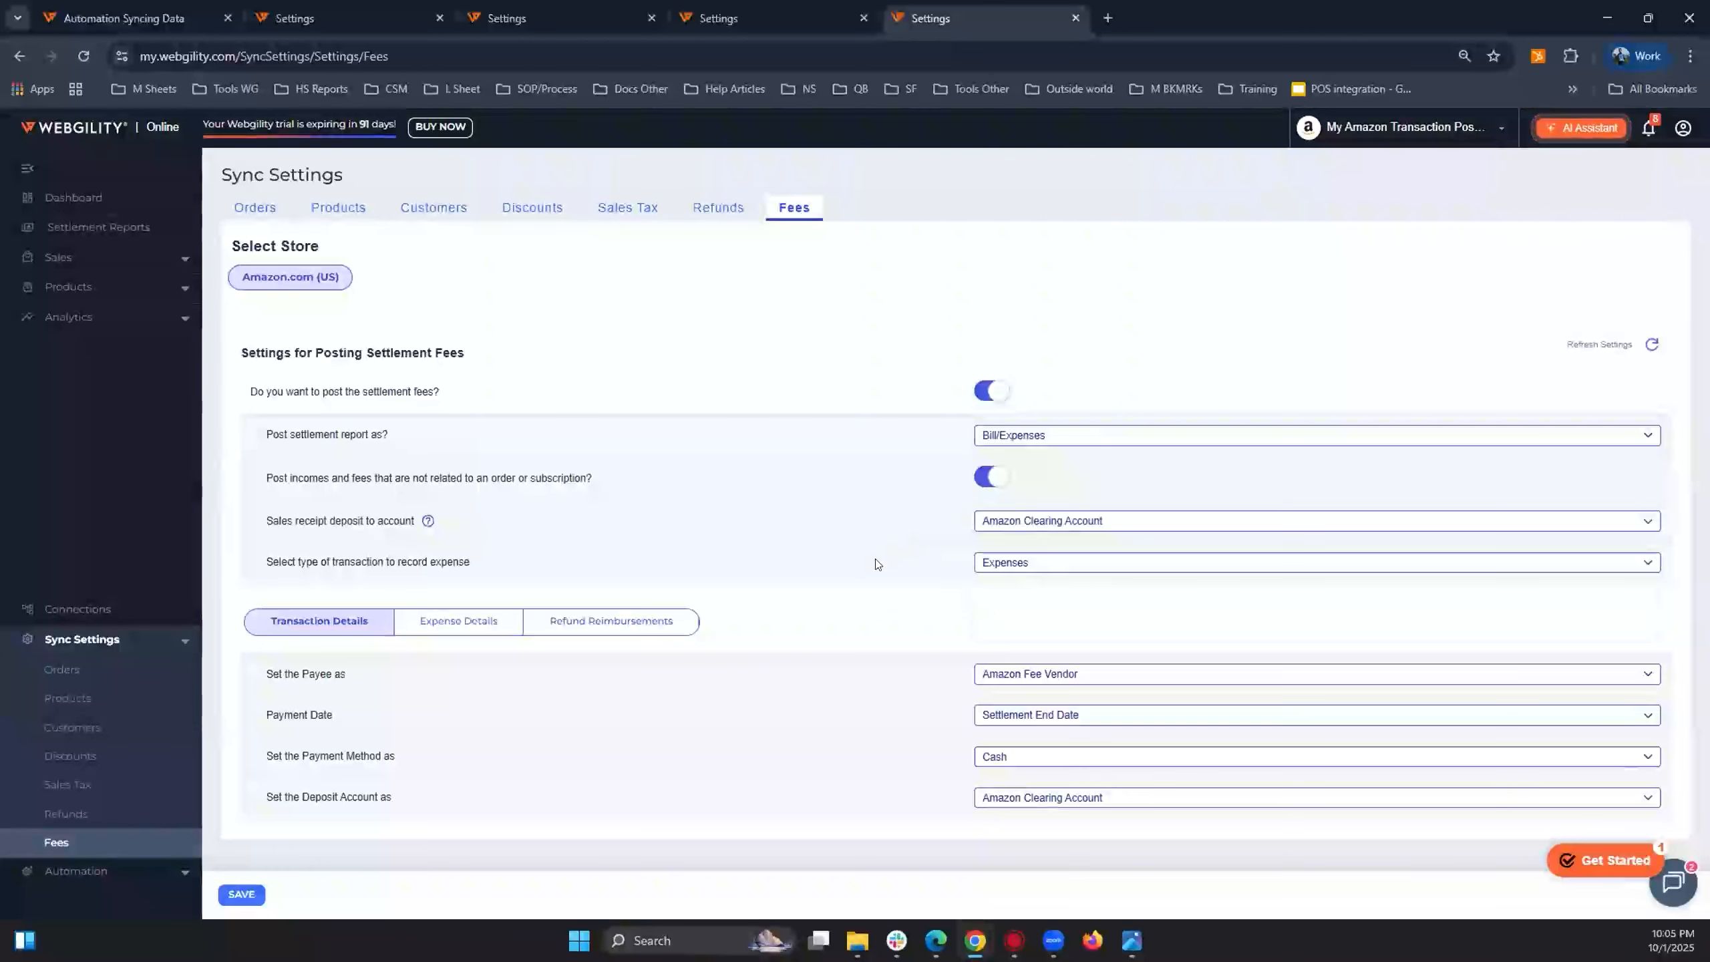
Review the payee under Transaction Details and set the payment date to Settlement End Date.
left_click_drag(273, 672, 347, 675)
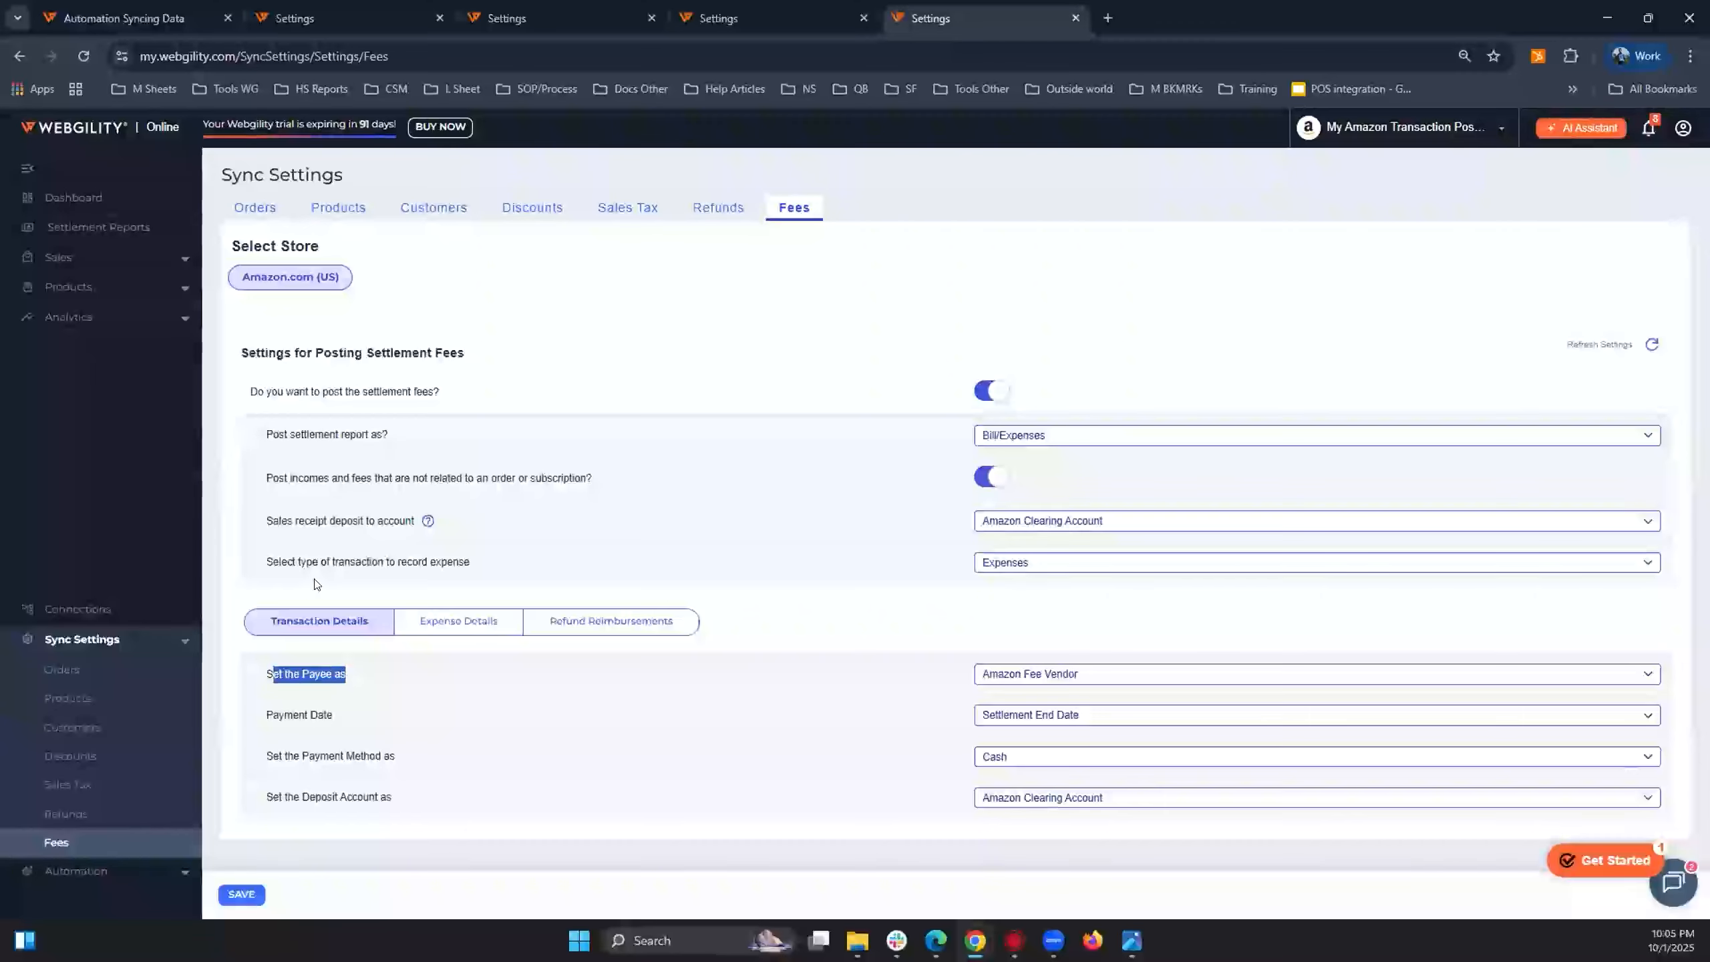
left_click(1163, 685)
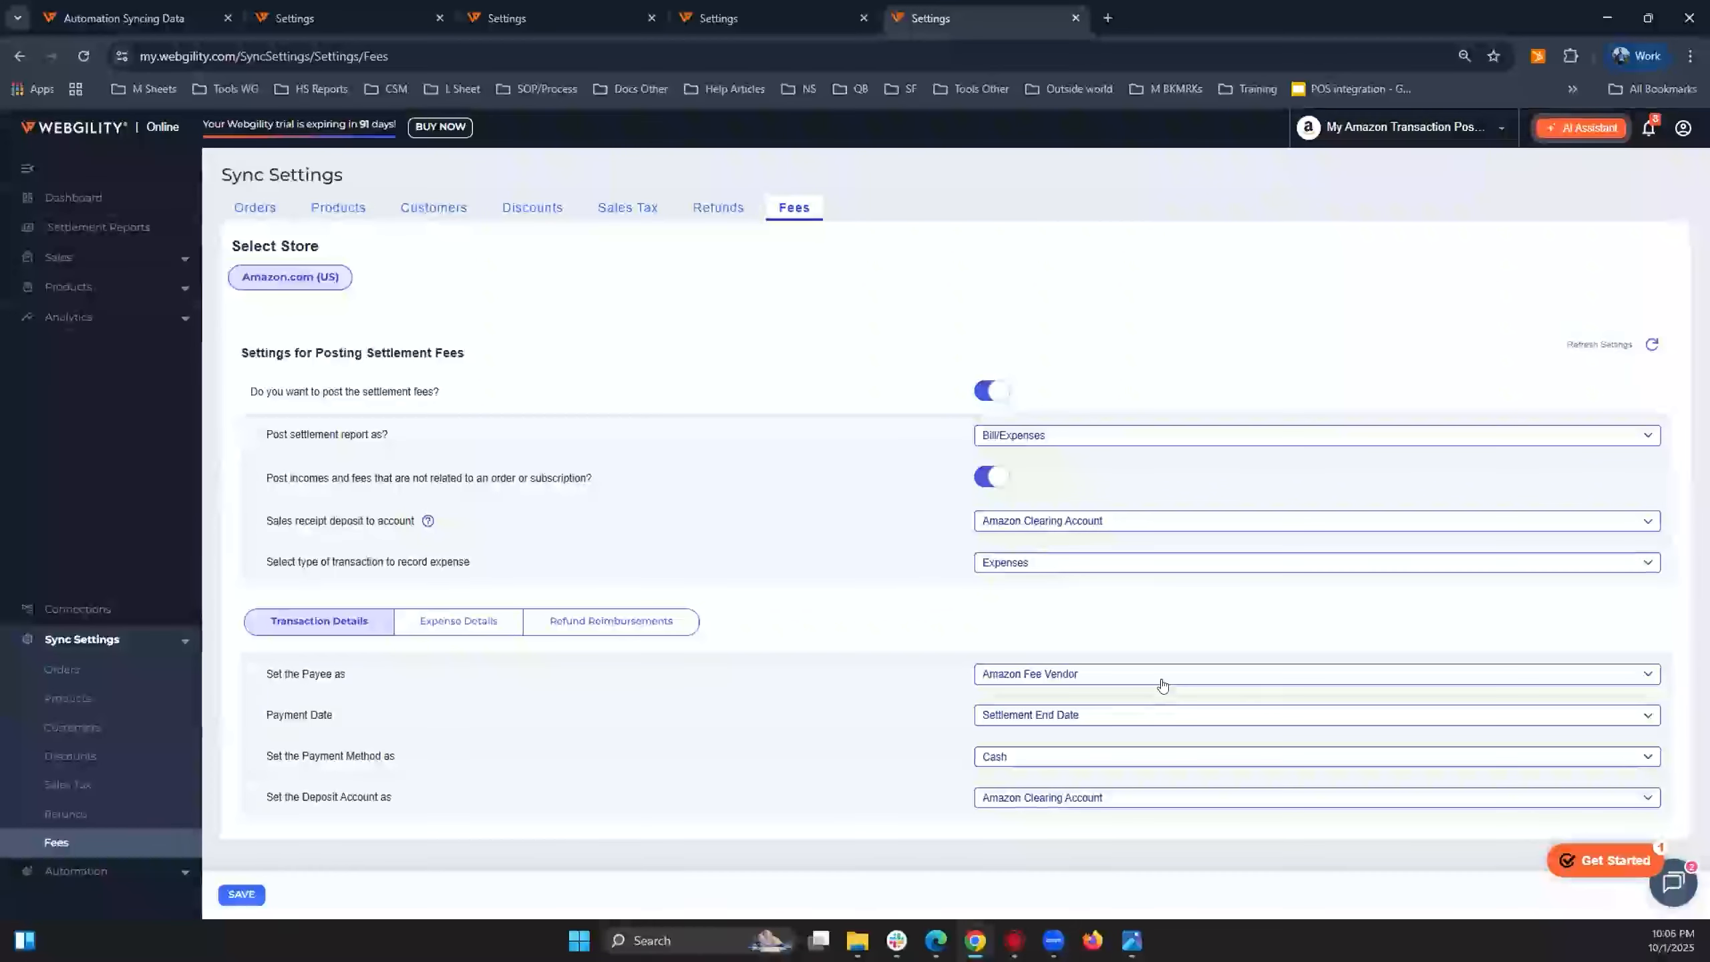
left_click(1164, 686)
left_click(867, 697)
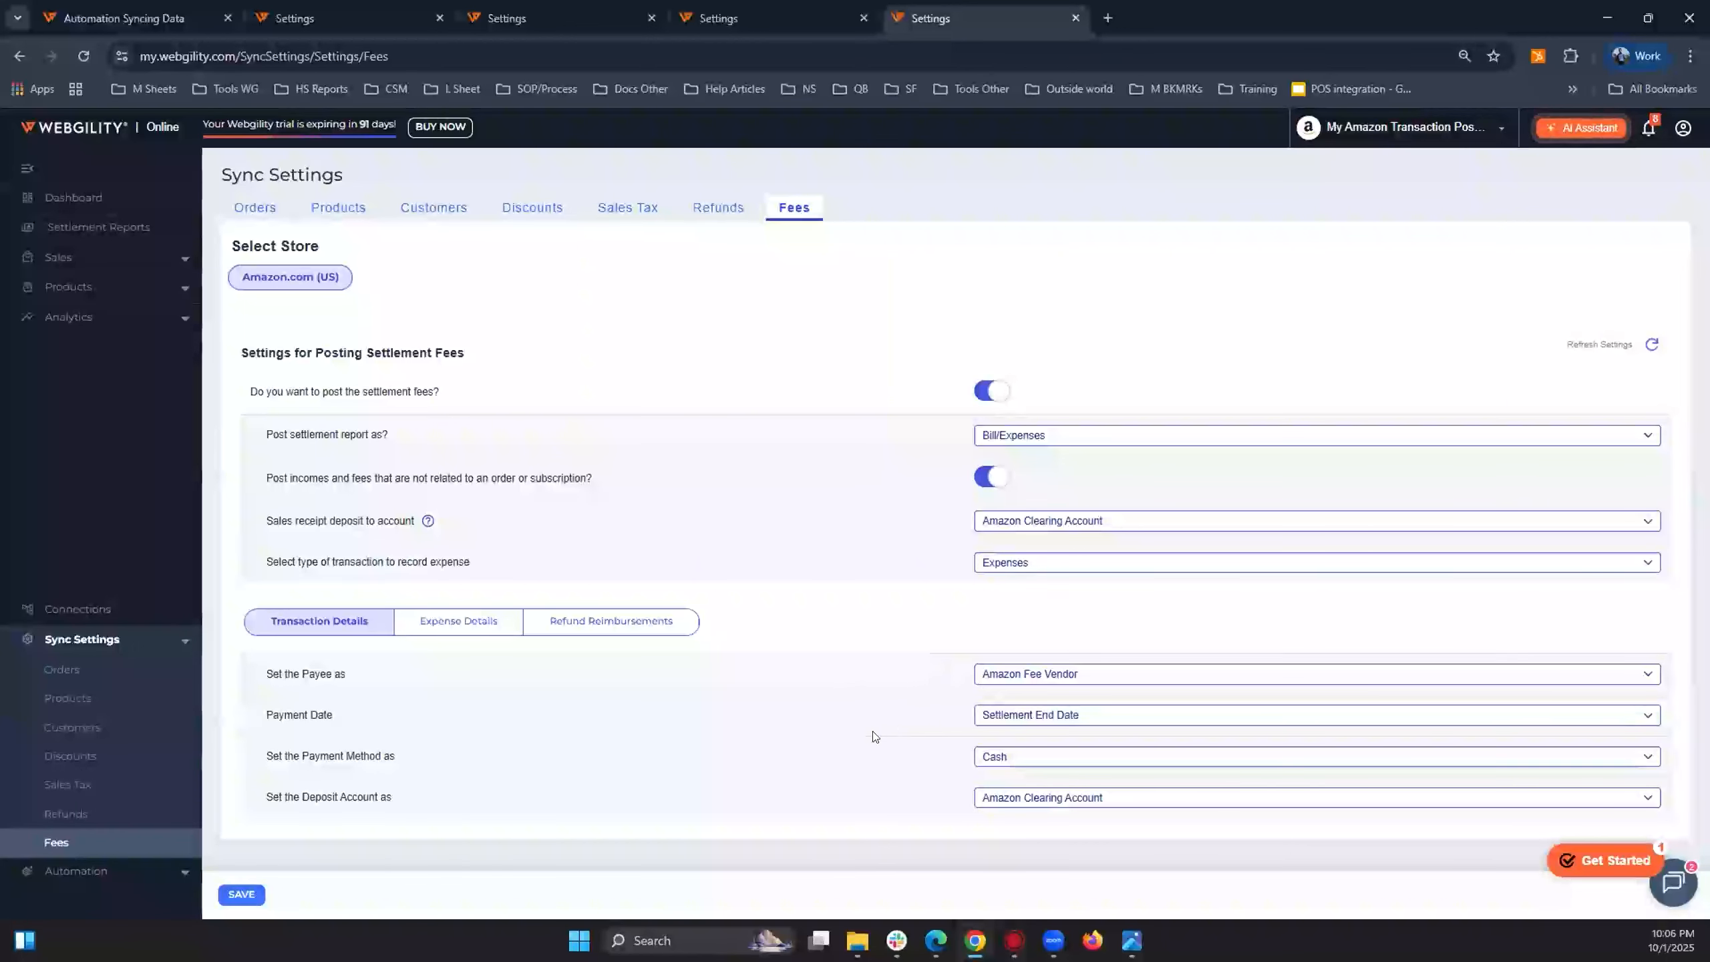
left_click(1148, 719)
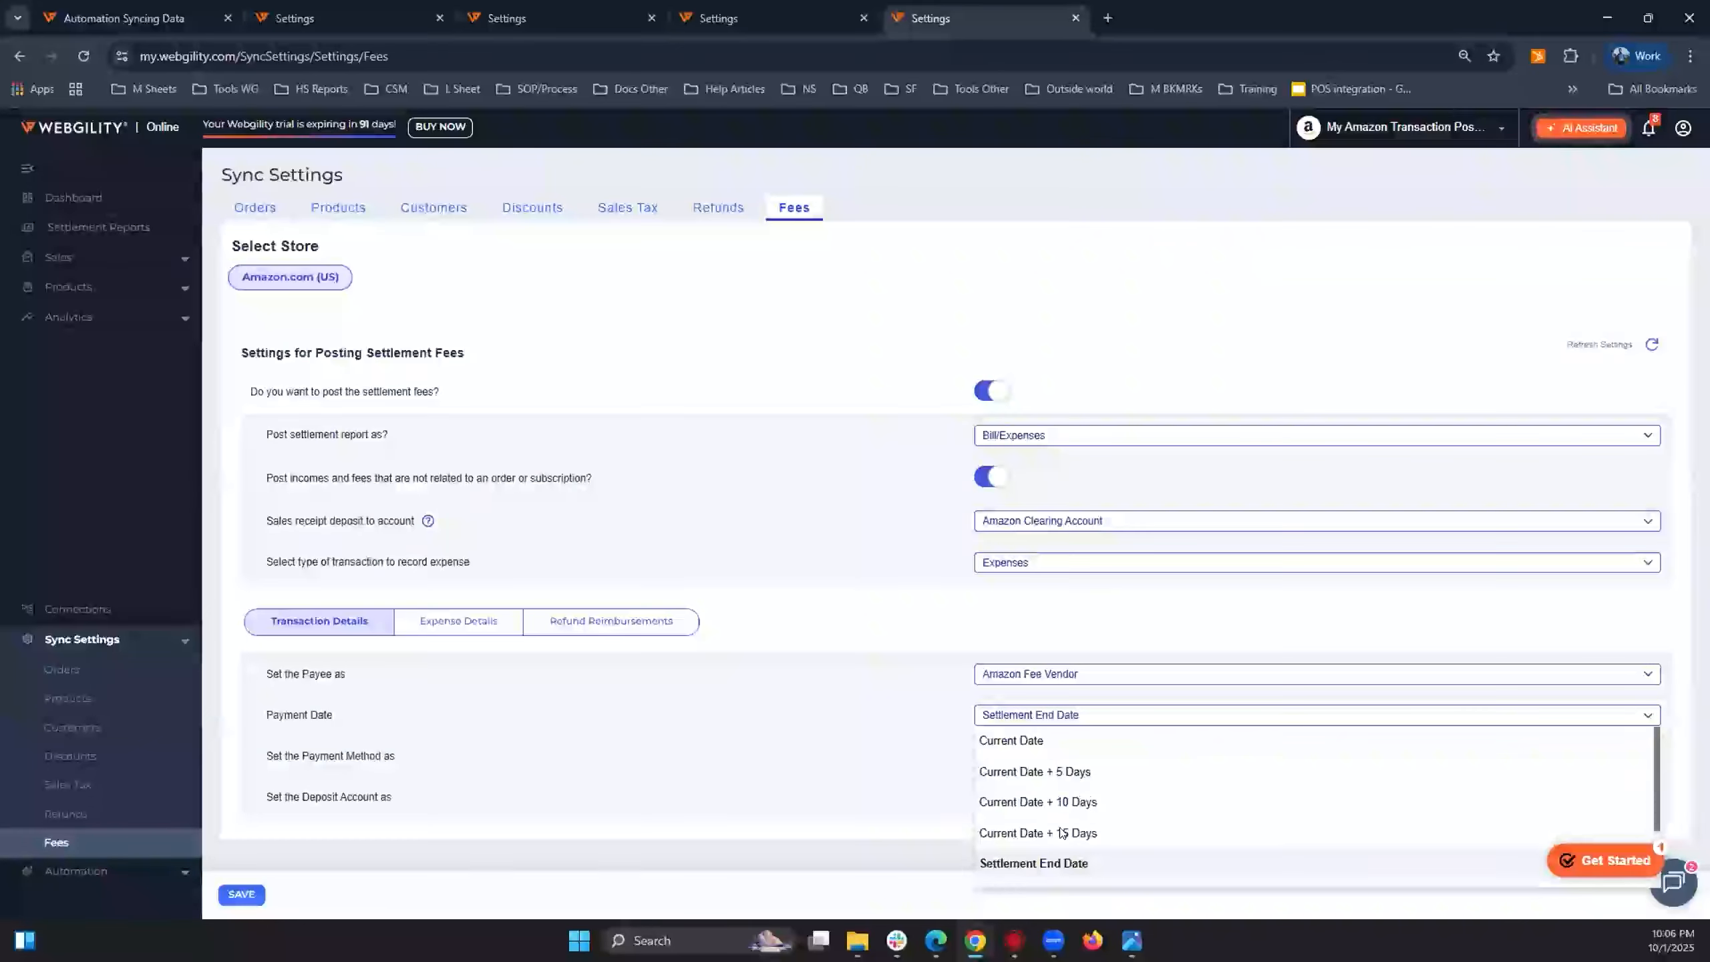
left_click(1055, 868)
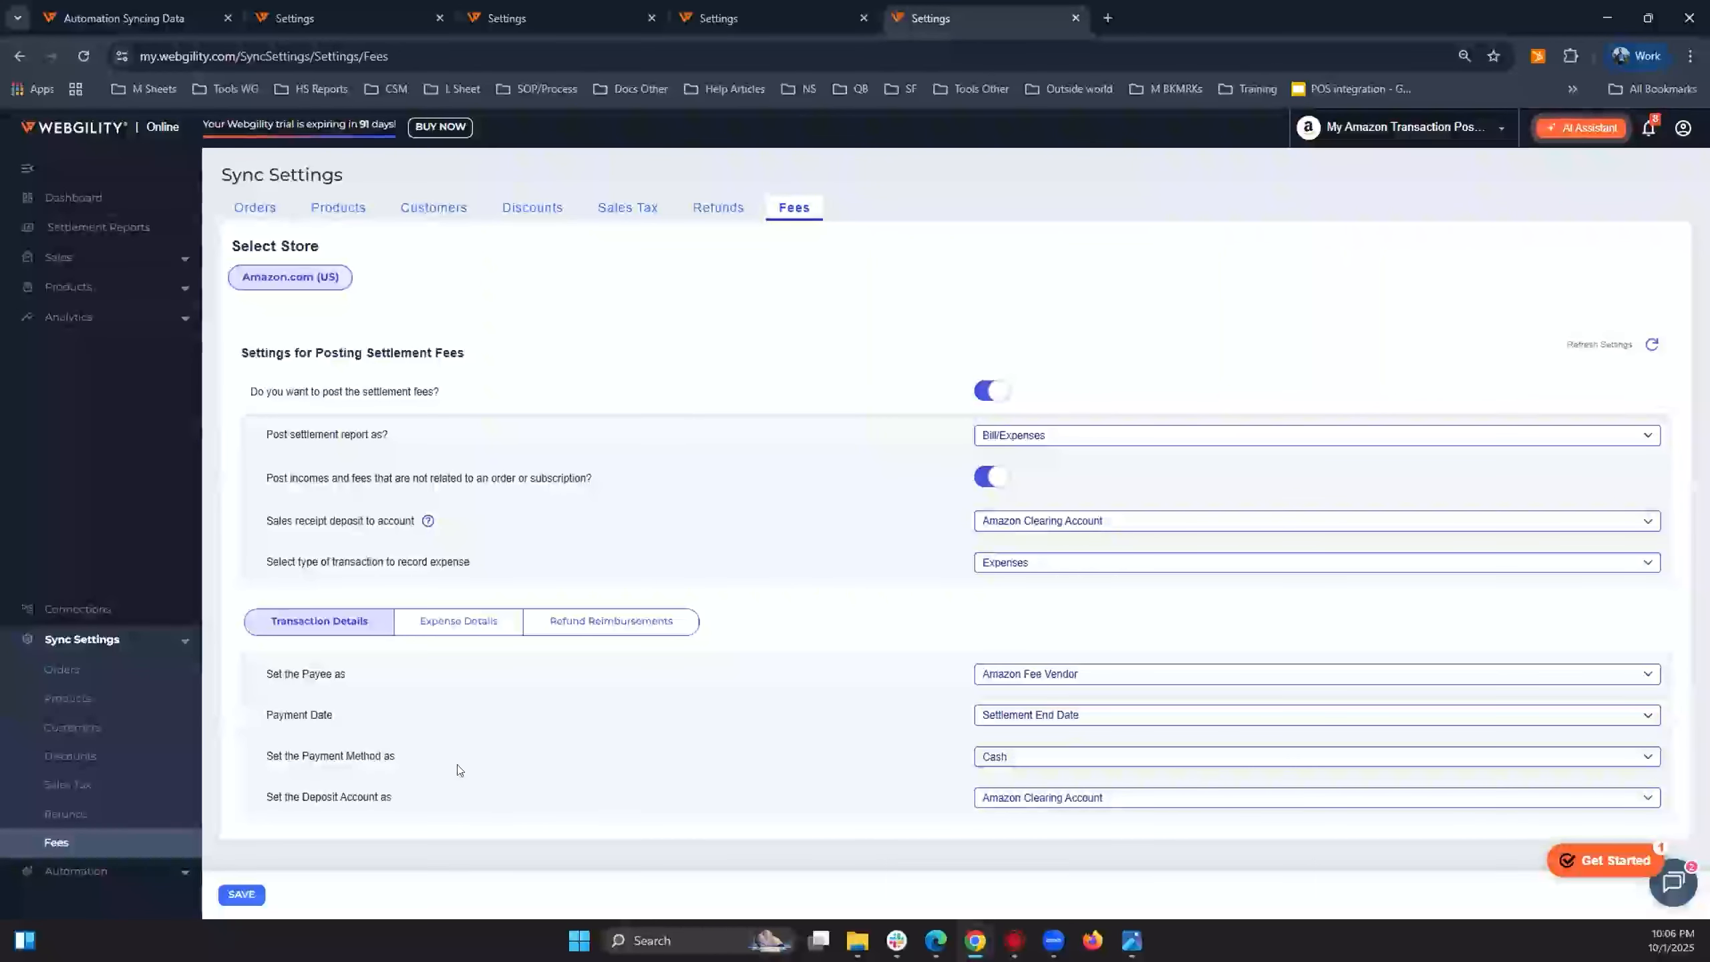
Examine the payment method and deposit account choices under Transaction Details.
left_click_drag(353, 756, 309, 756)
left_click(1021, 757)
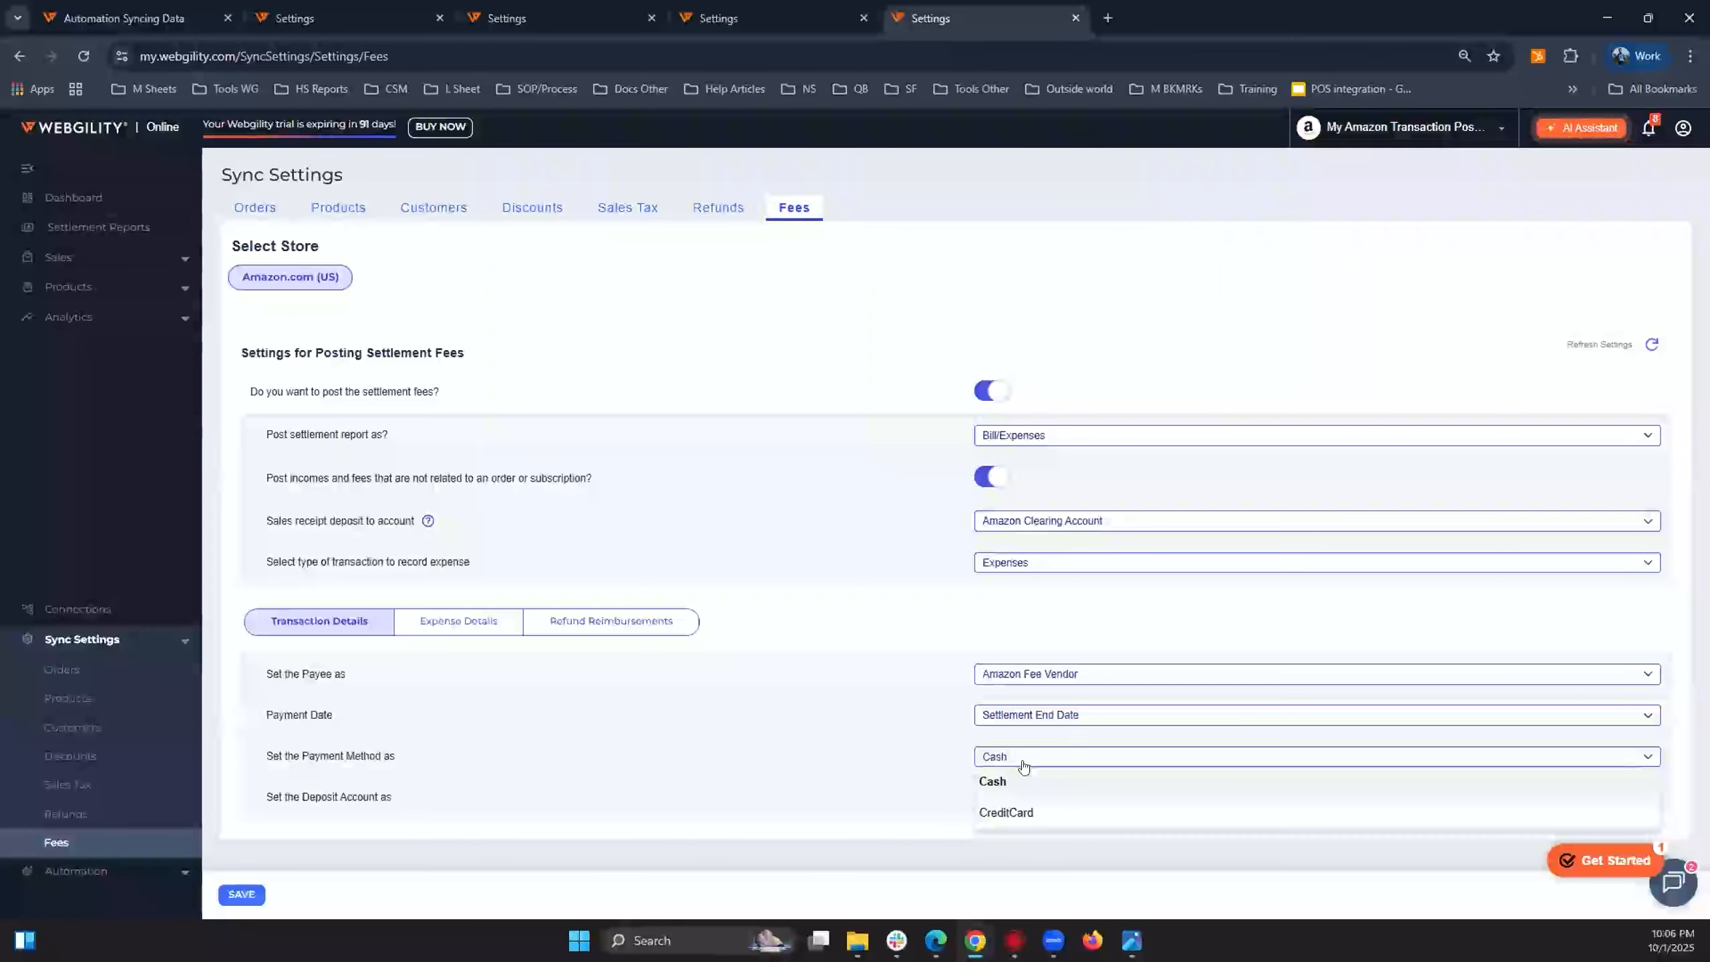
left_click(922, 740)
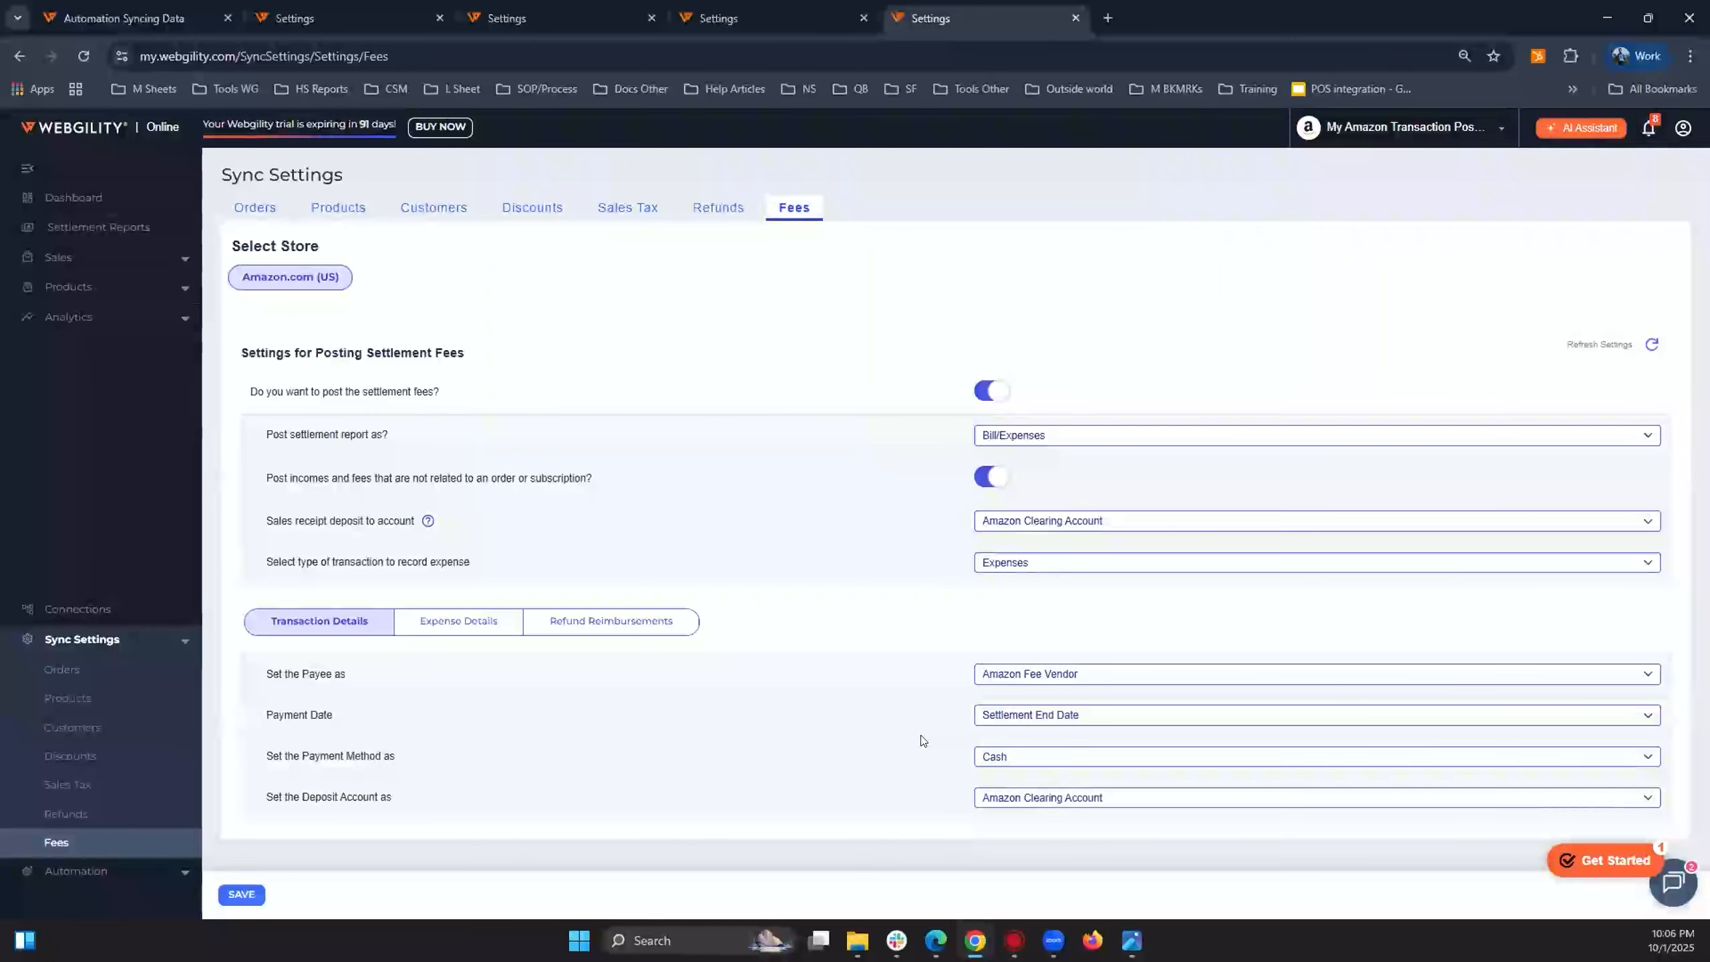
left_click_drag(300, 755, 411, 806)
left_click(446, 802)
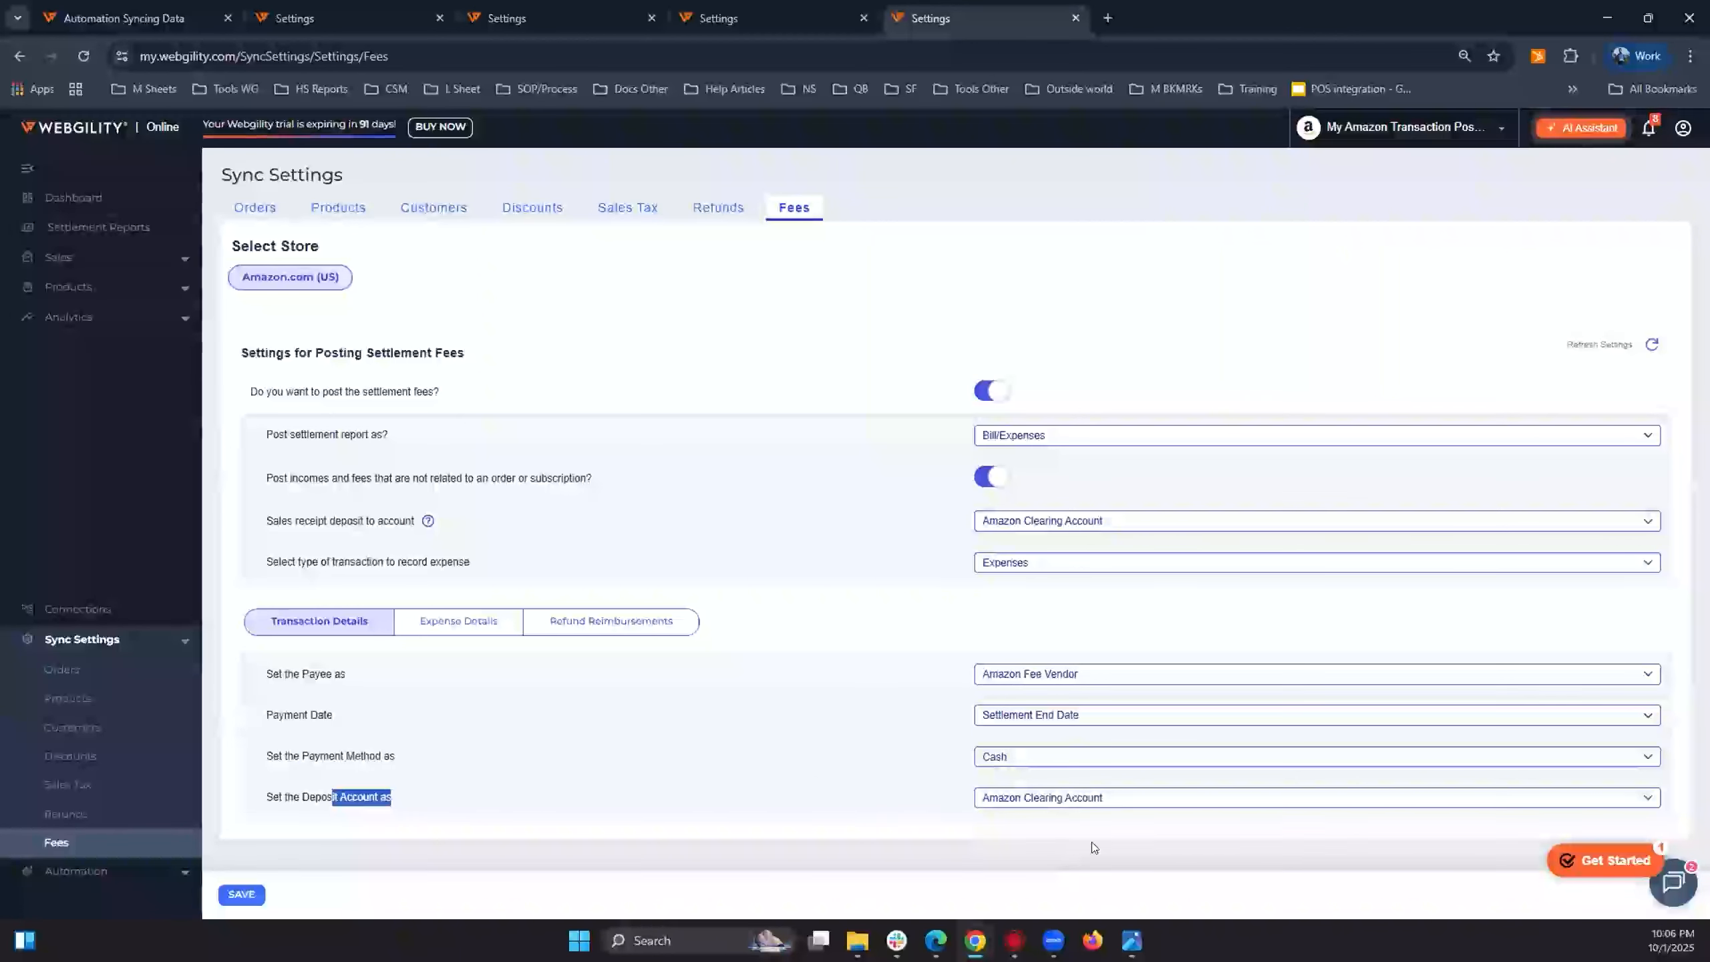
left_click(1108, 805)
left_click(899, 504)
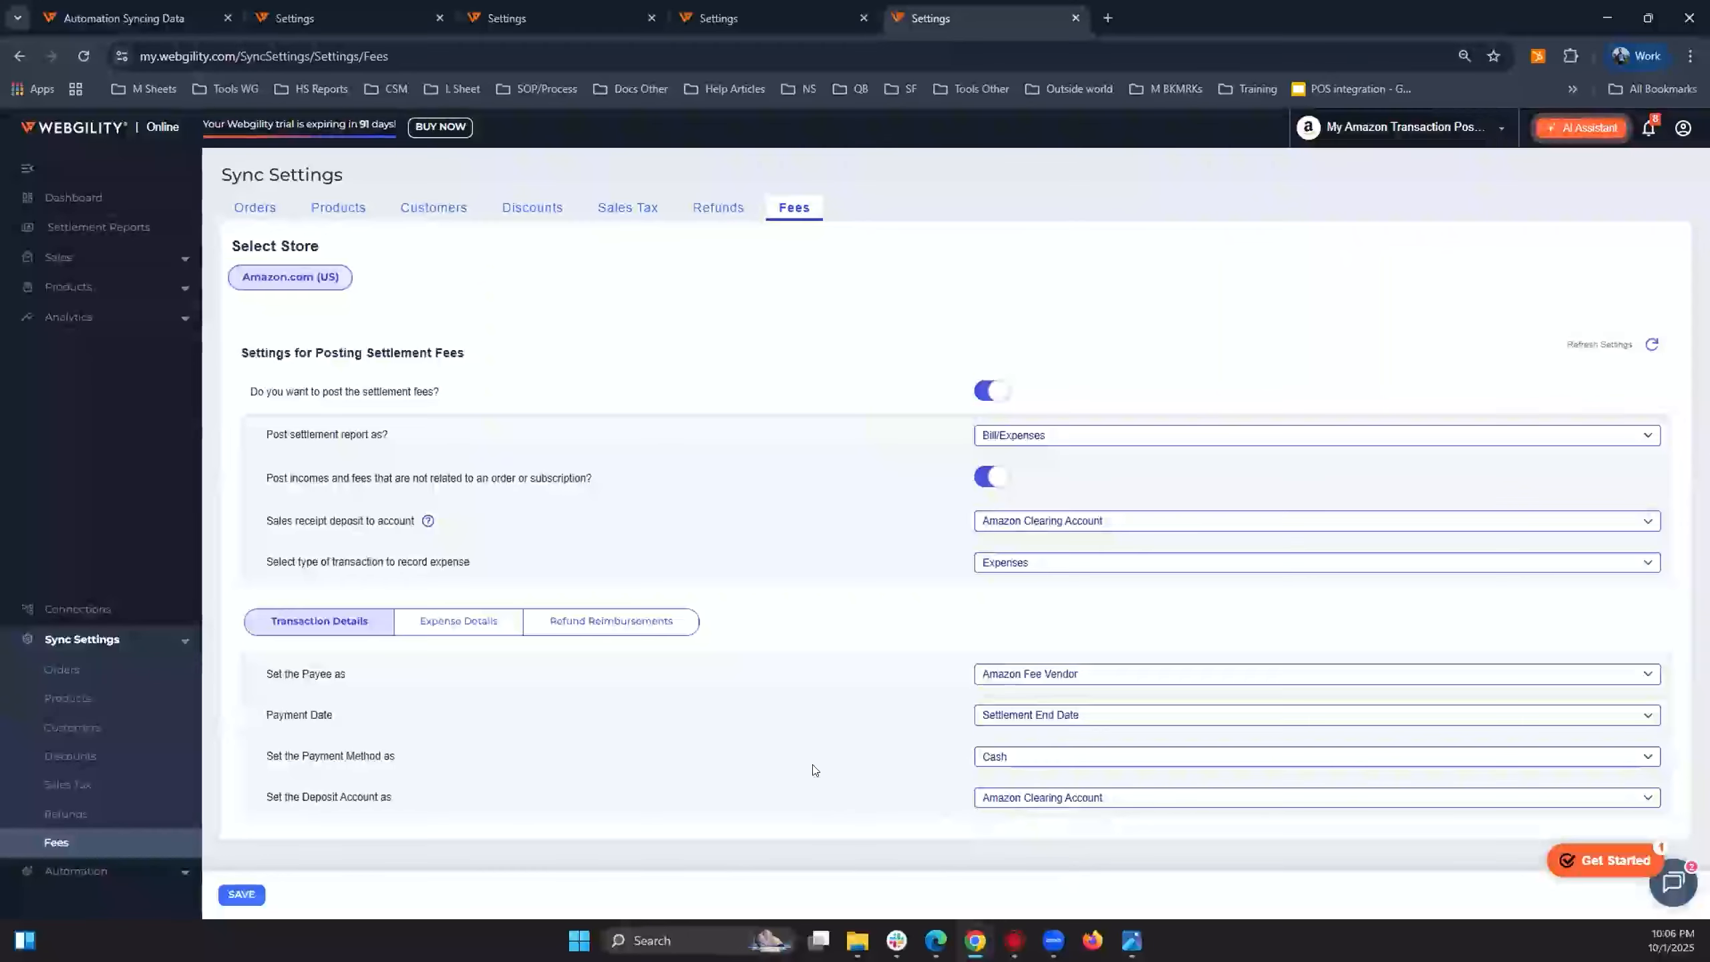
Set the expense account under Expense Details to Amazon Expense All.
left_click(491, 623)
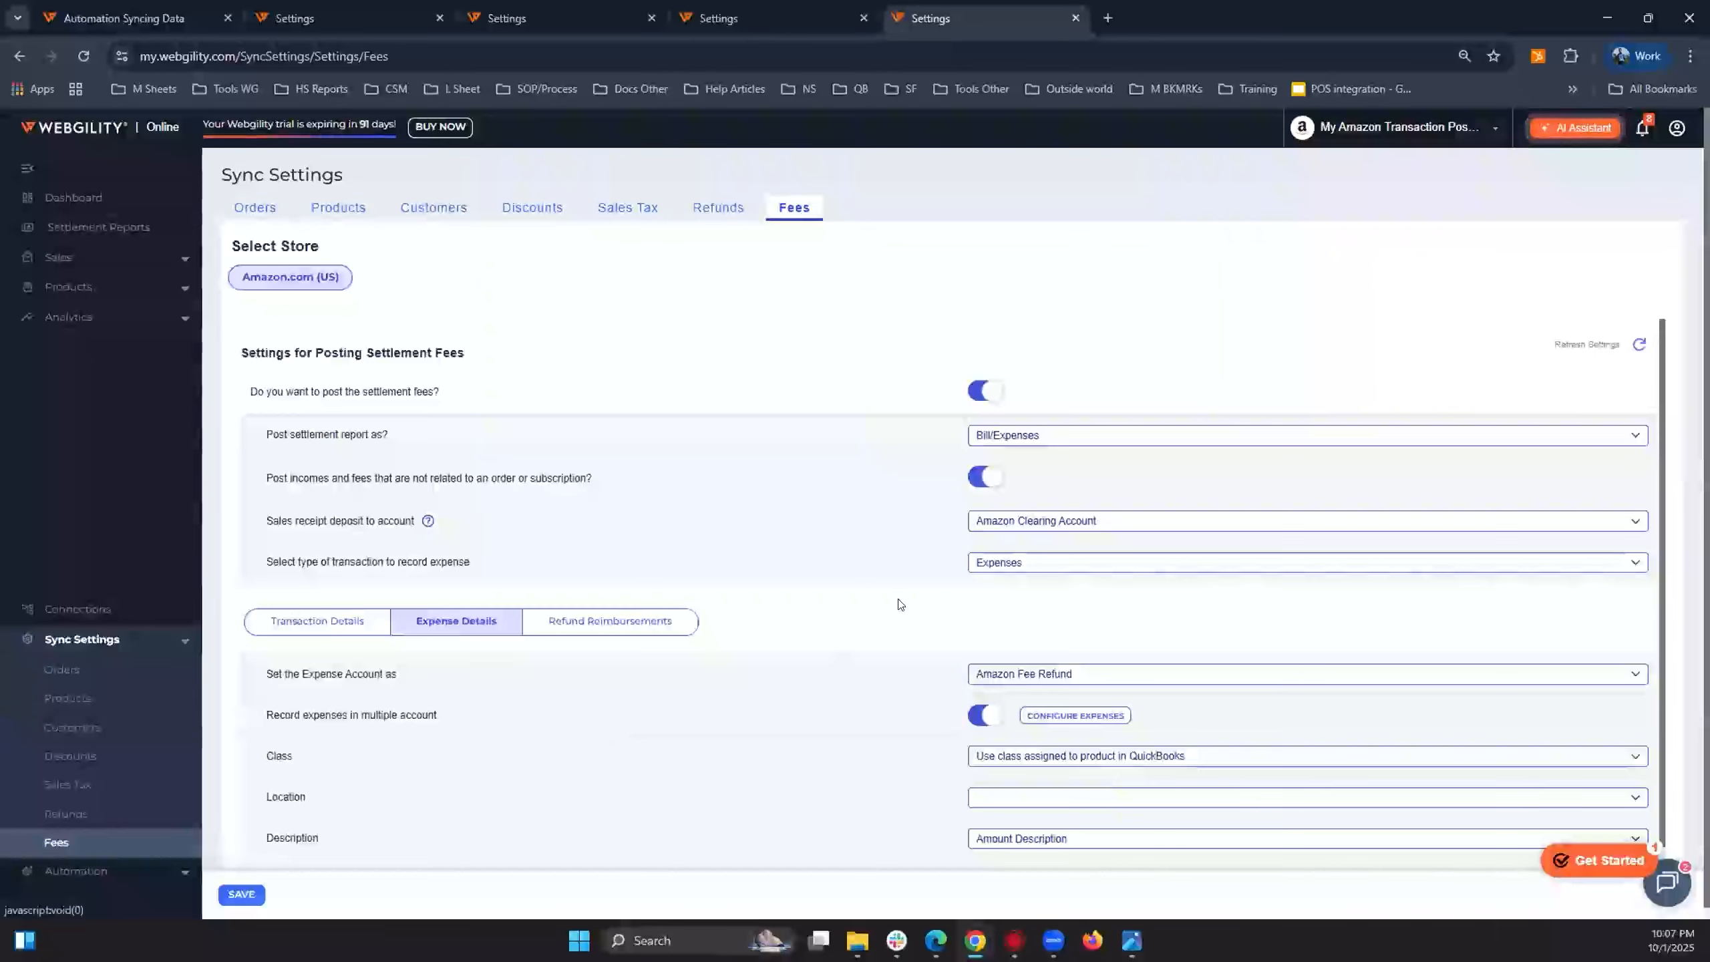
left_click(1032, 526)
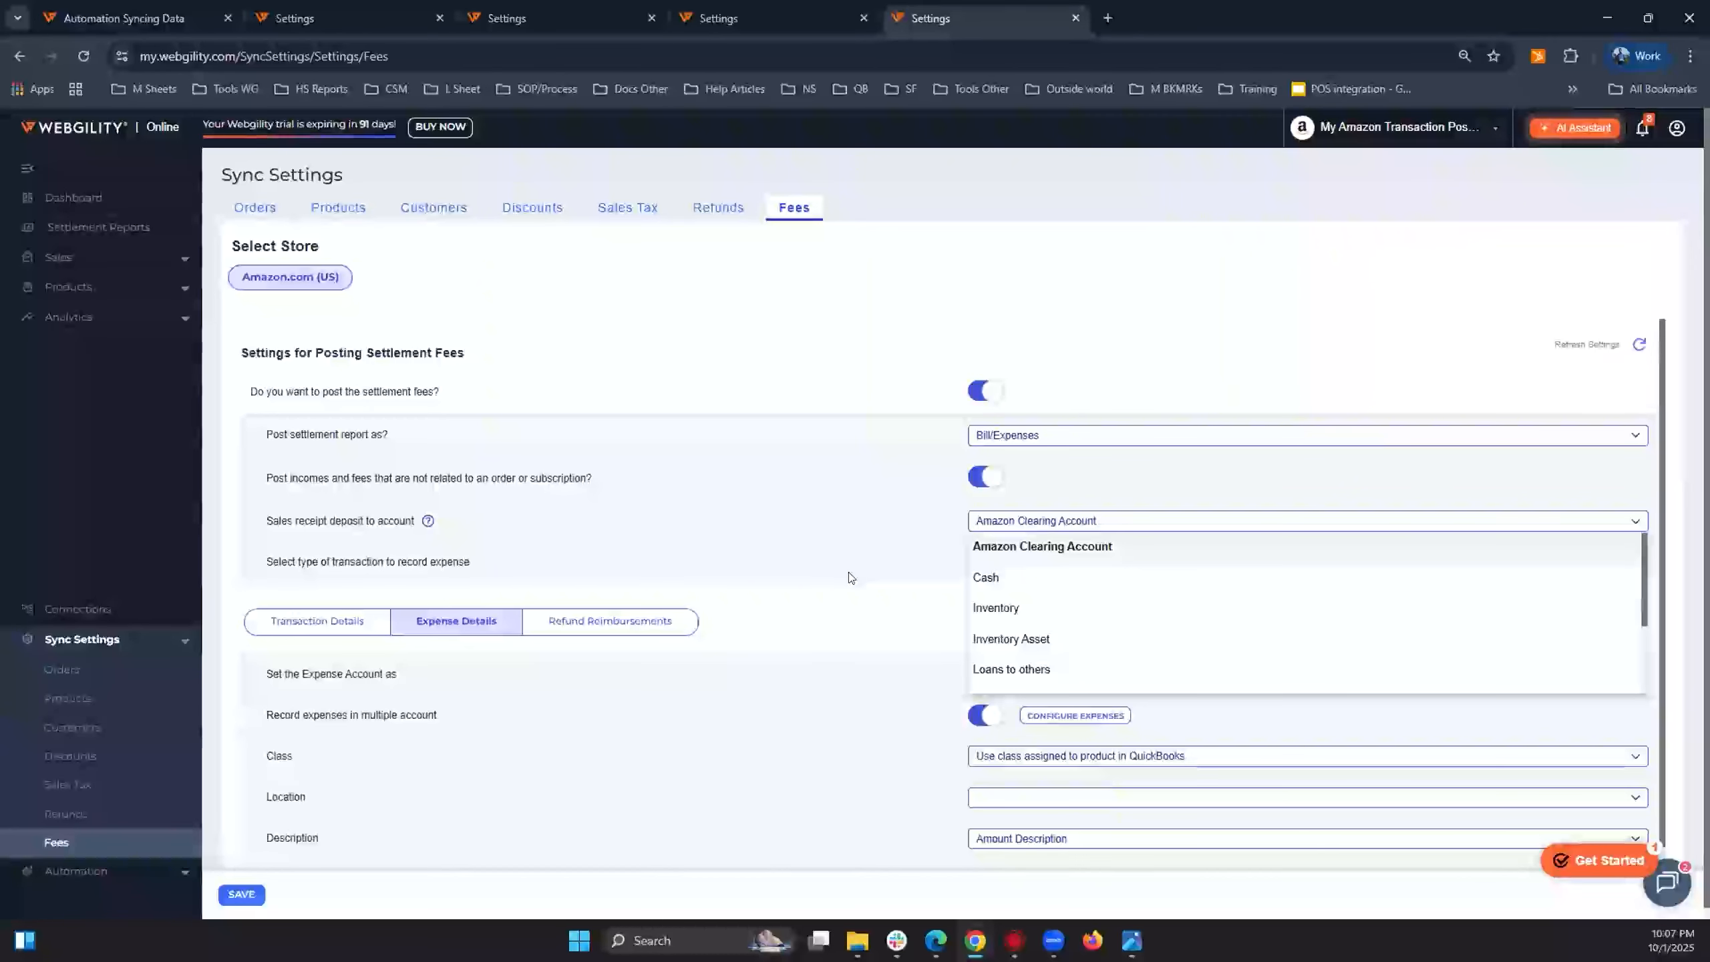
left_click(792, 750)
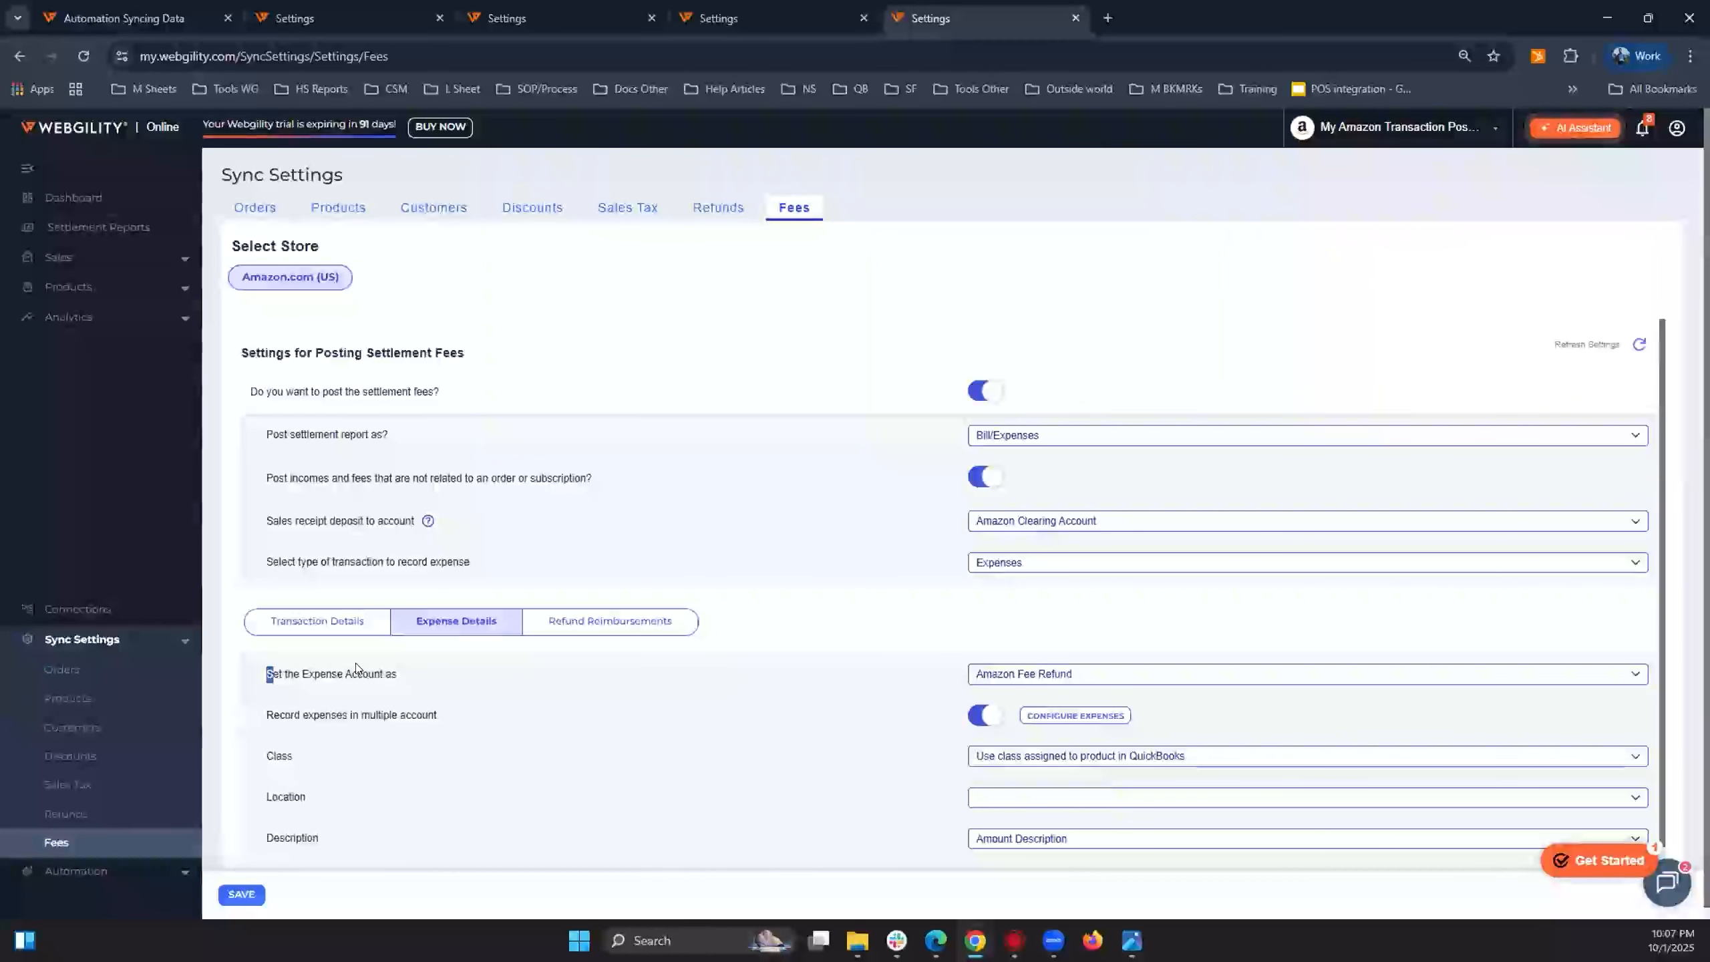
left_click_drag(266, 673, 357, 674)
left_click(1117, 676)
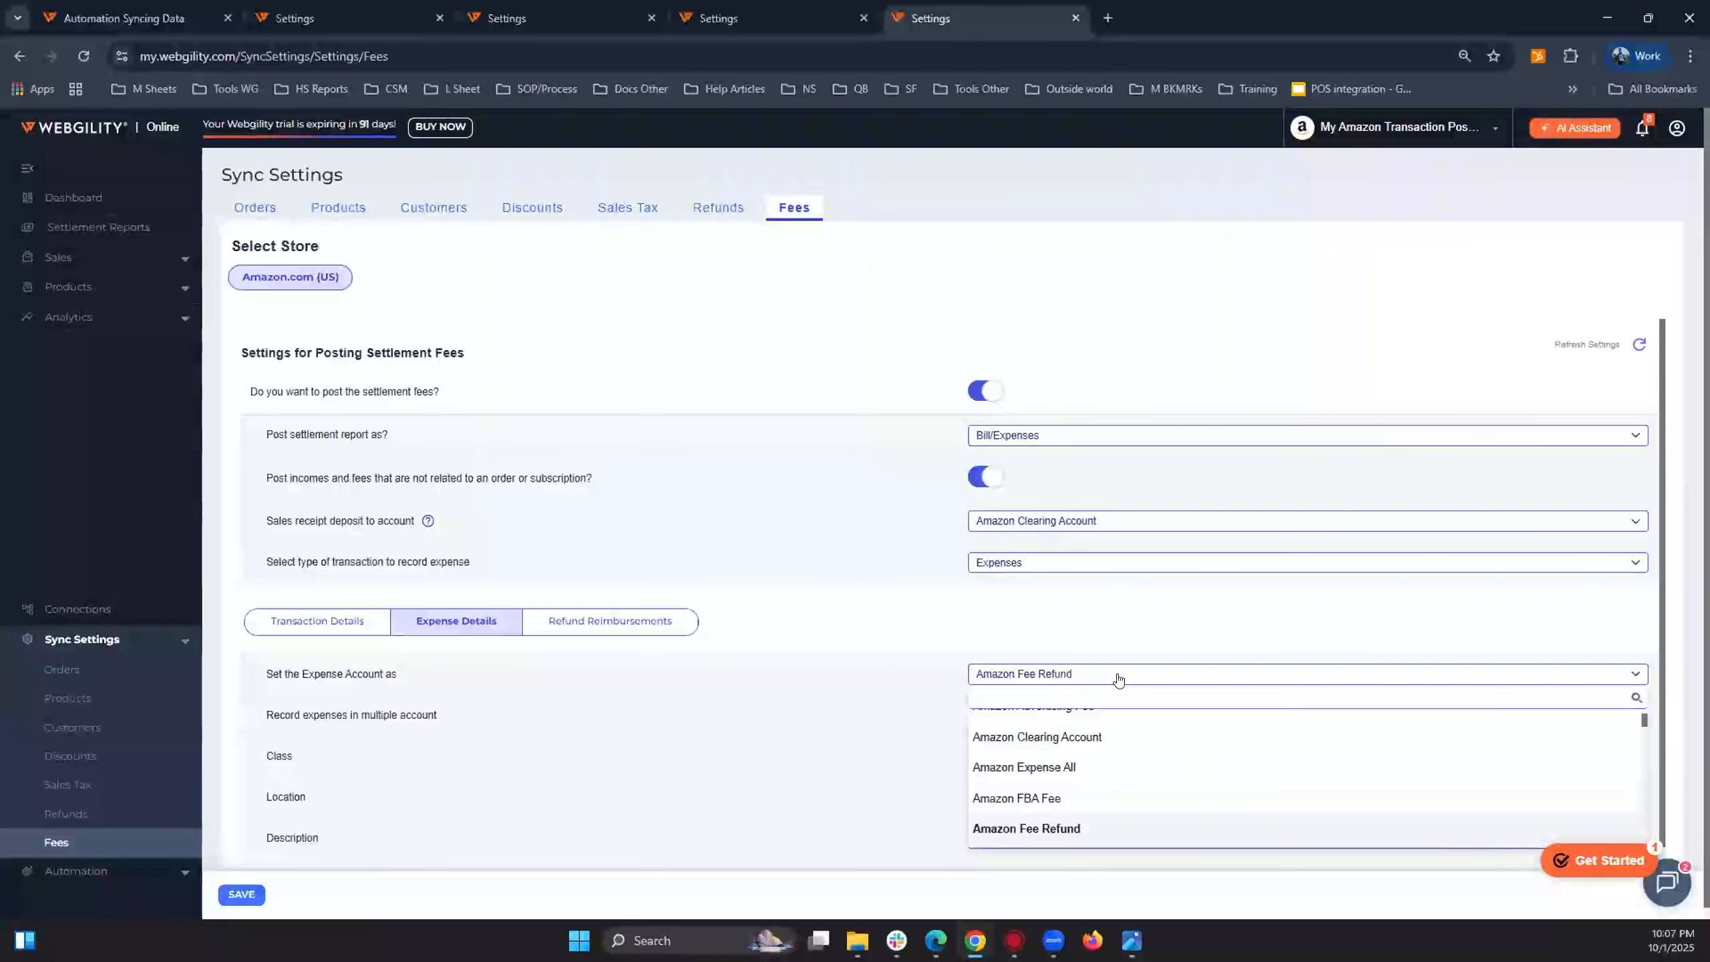
left_click(835, 720)
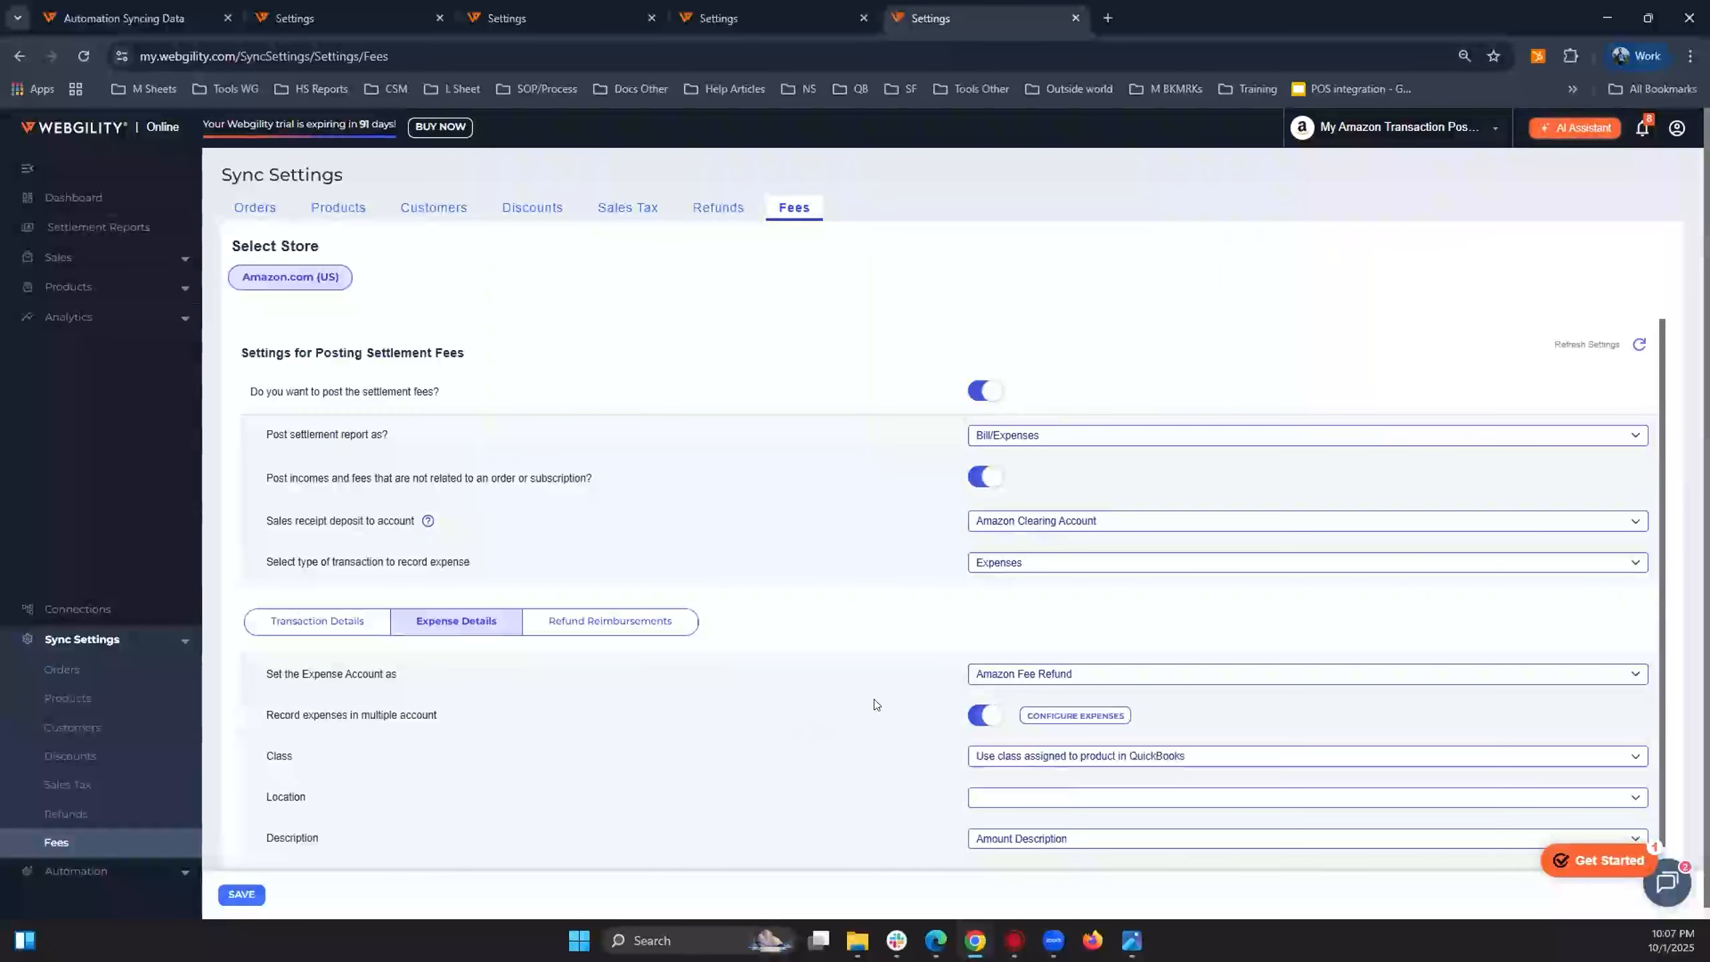
left_click(1062, 679)
left_click(1064, 771)
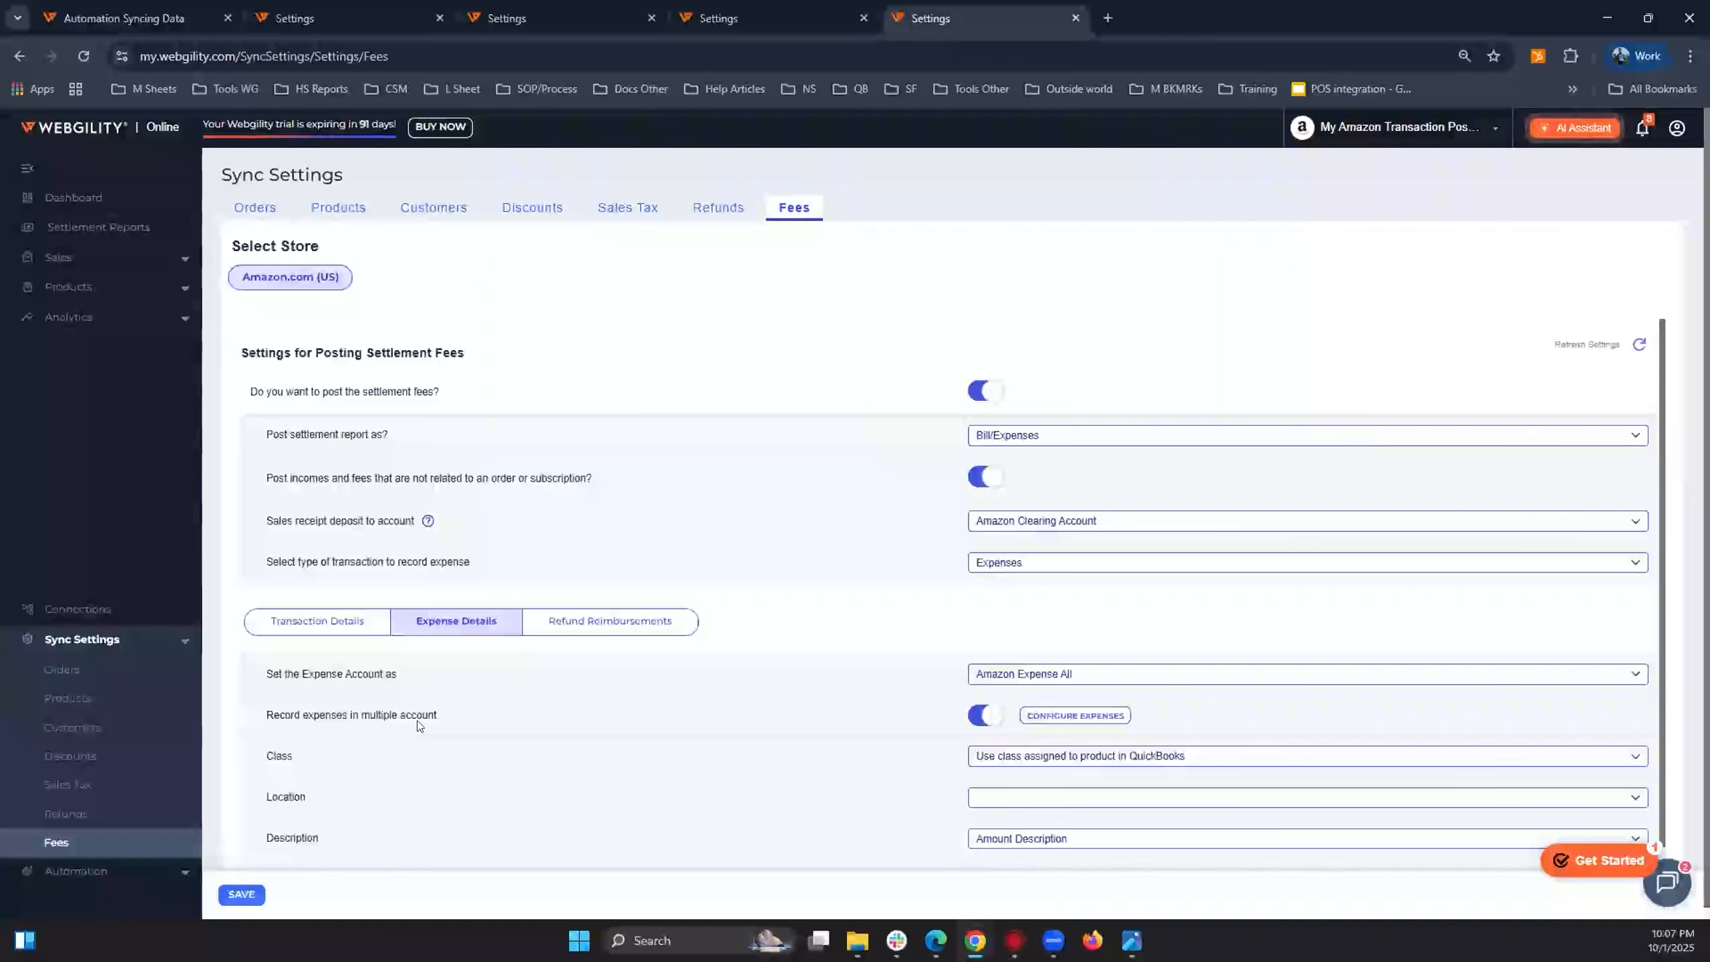
Bring up the configuration for recording expenses in multiple accounts and examine the accounts mapped to the commission, variable closing and subscription fees.
left_click_drag(274, 716, 477, 723)
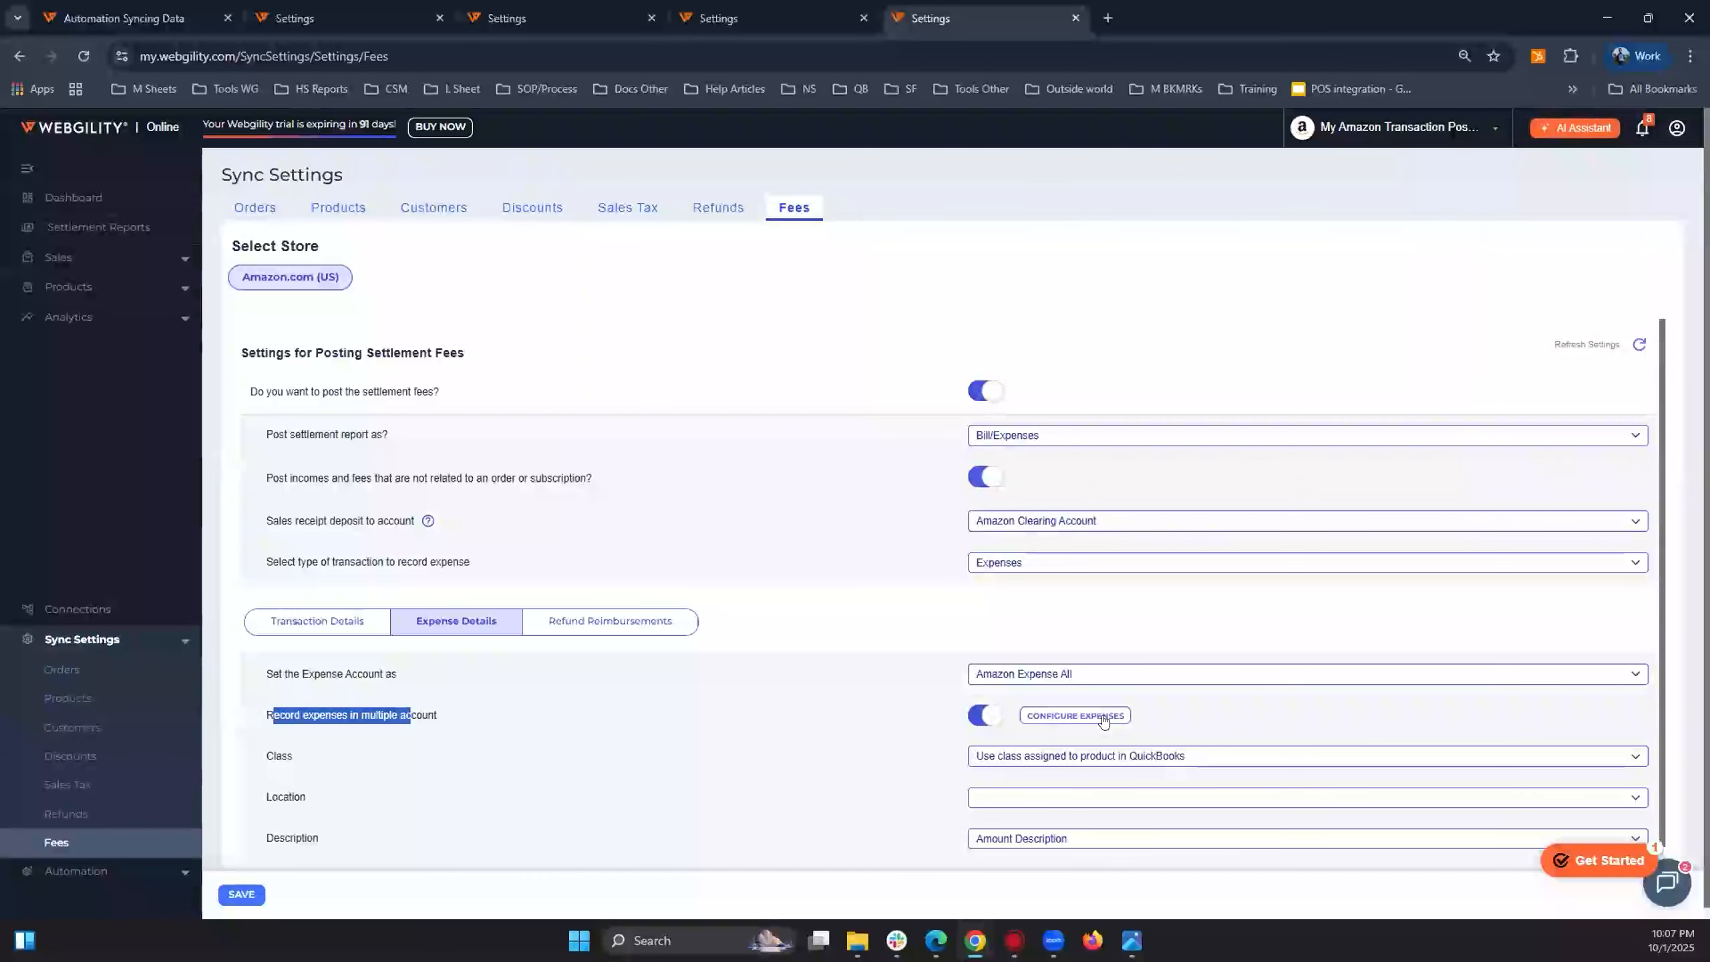
left_click(1103, 718)
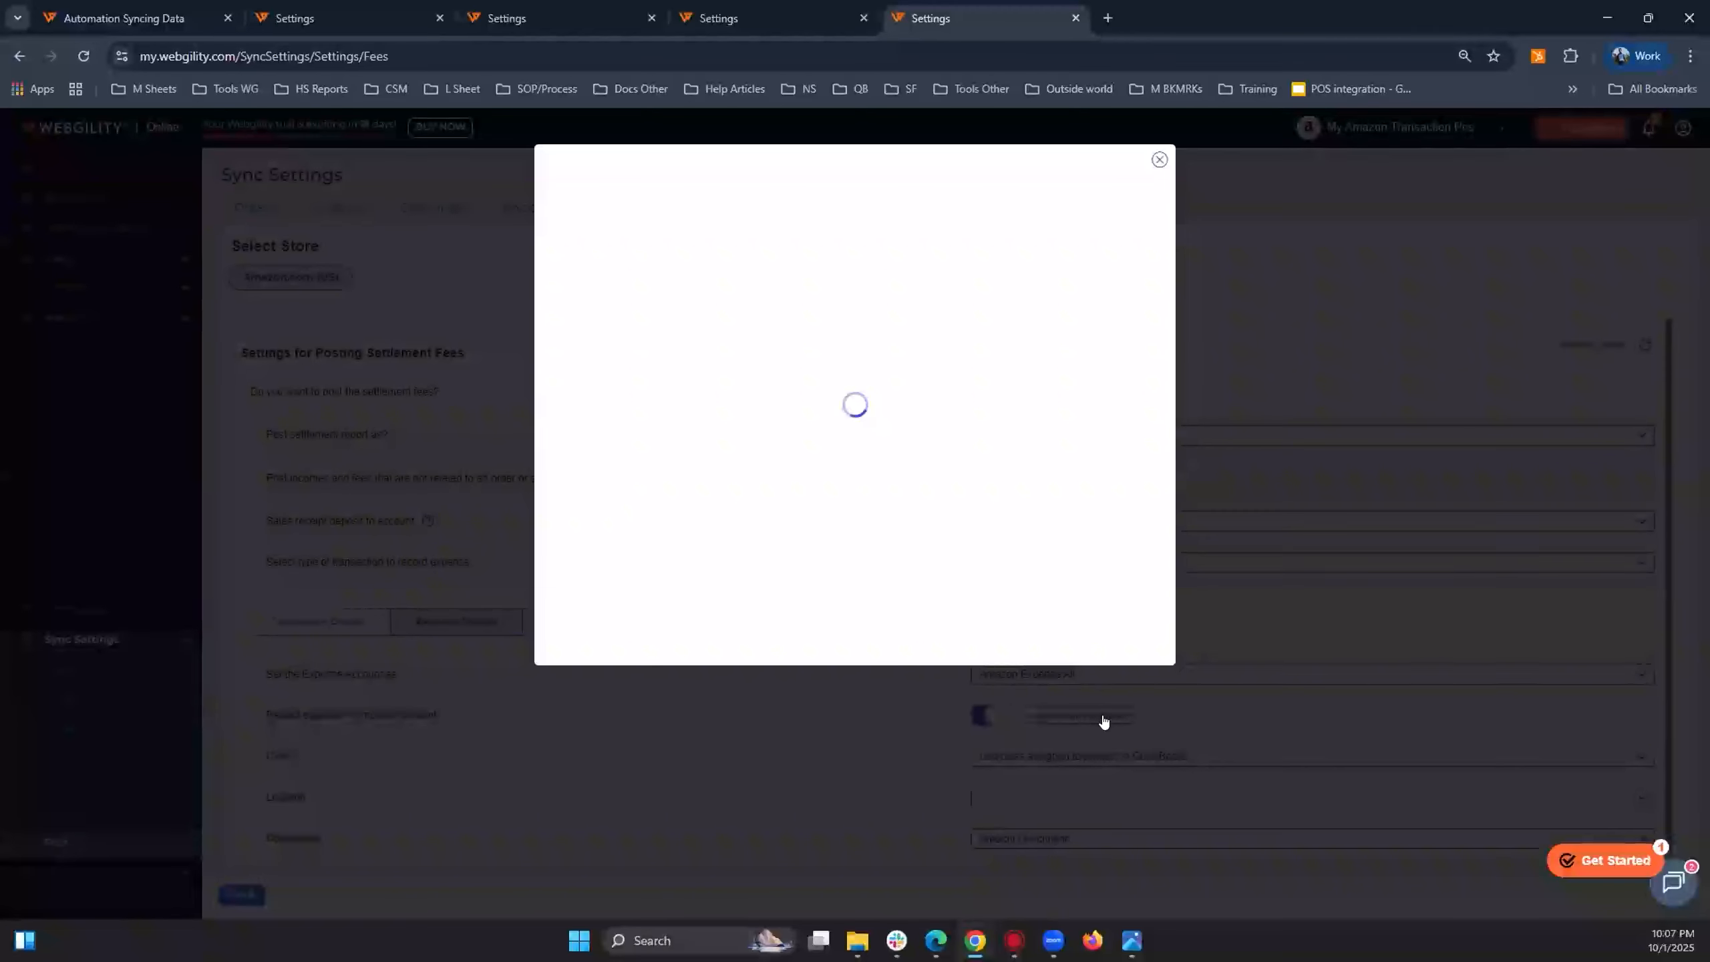
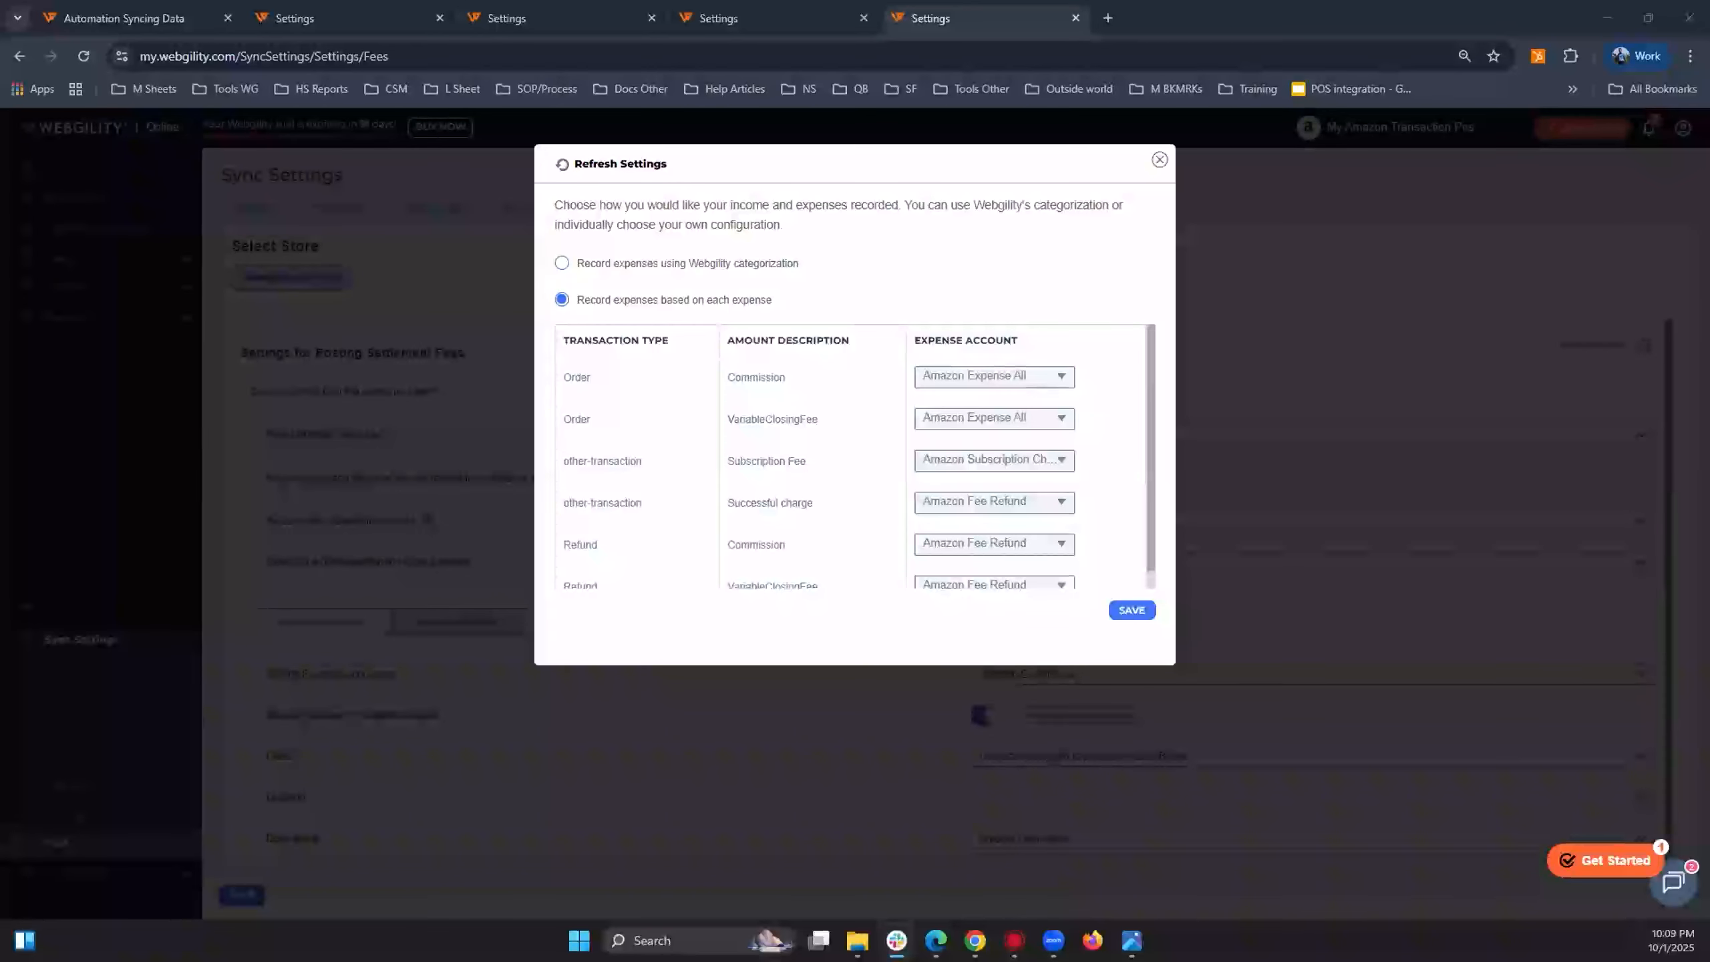
left_click(733, 403)
left_click_drag(741, 380, 780, 382)
left_click(1054, 381)
left_click(771, 420)
left_click_drag(766, 461, 741, 461)
left_click(1063, 459)
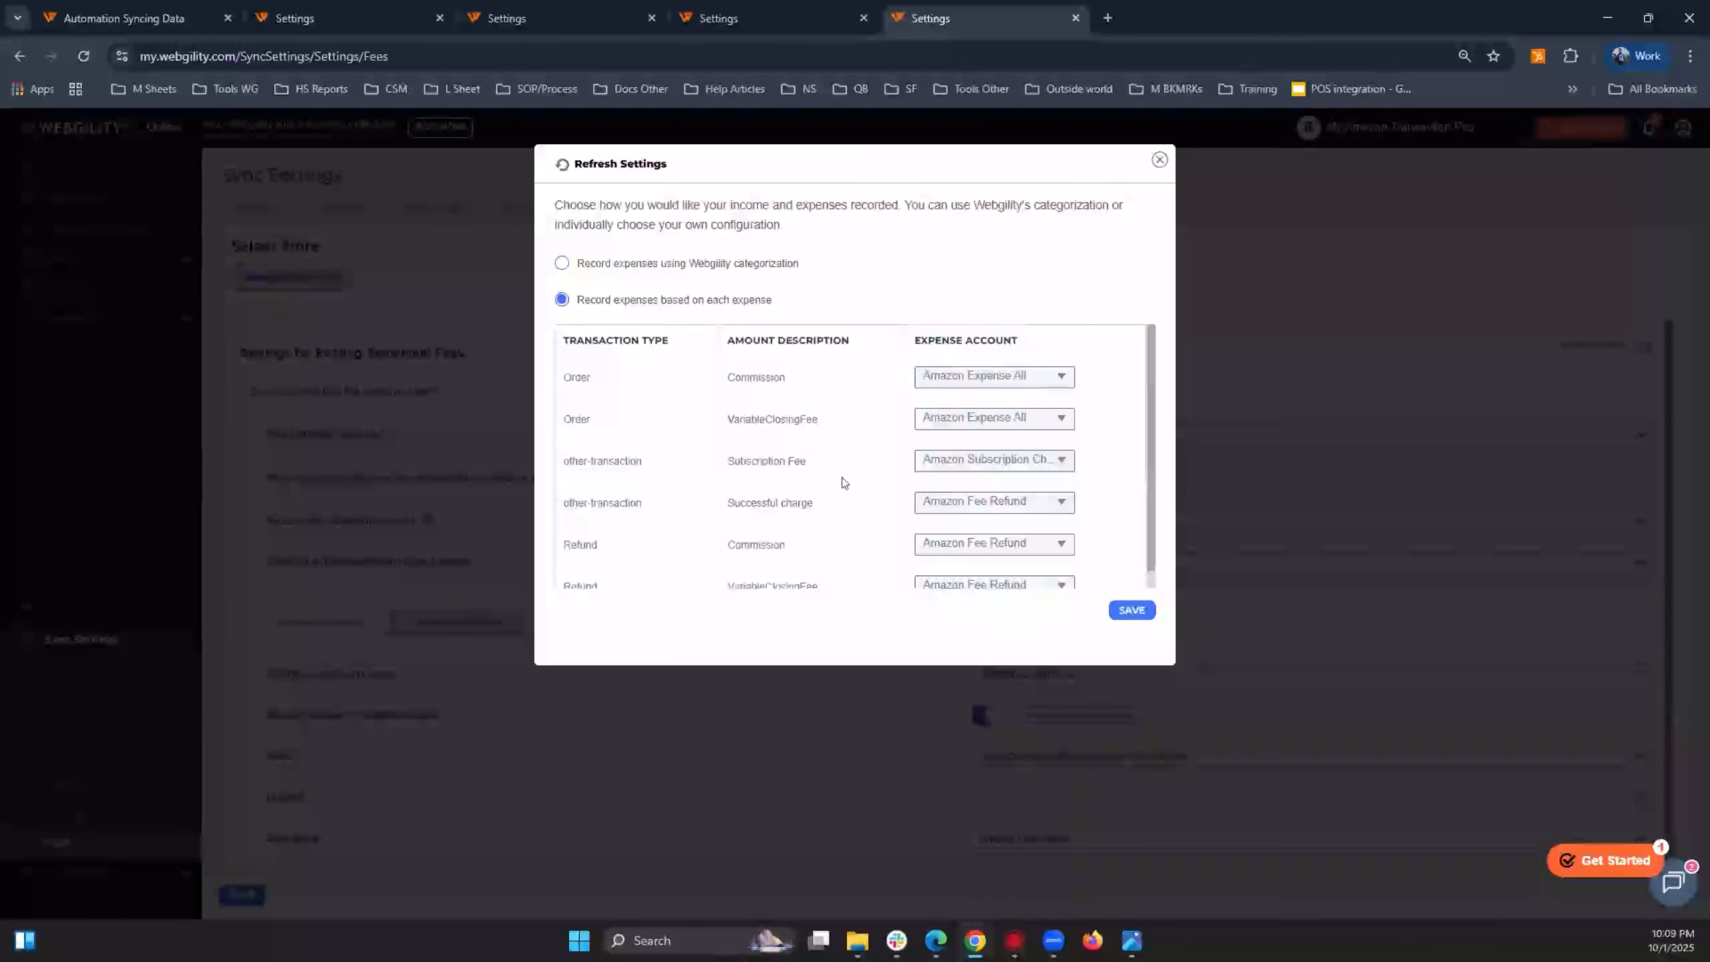
Look through the expense accounts available for the refund commission and save the per-expense configuration.
left_click(1009, 546)
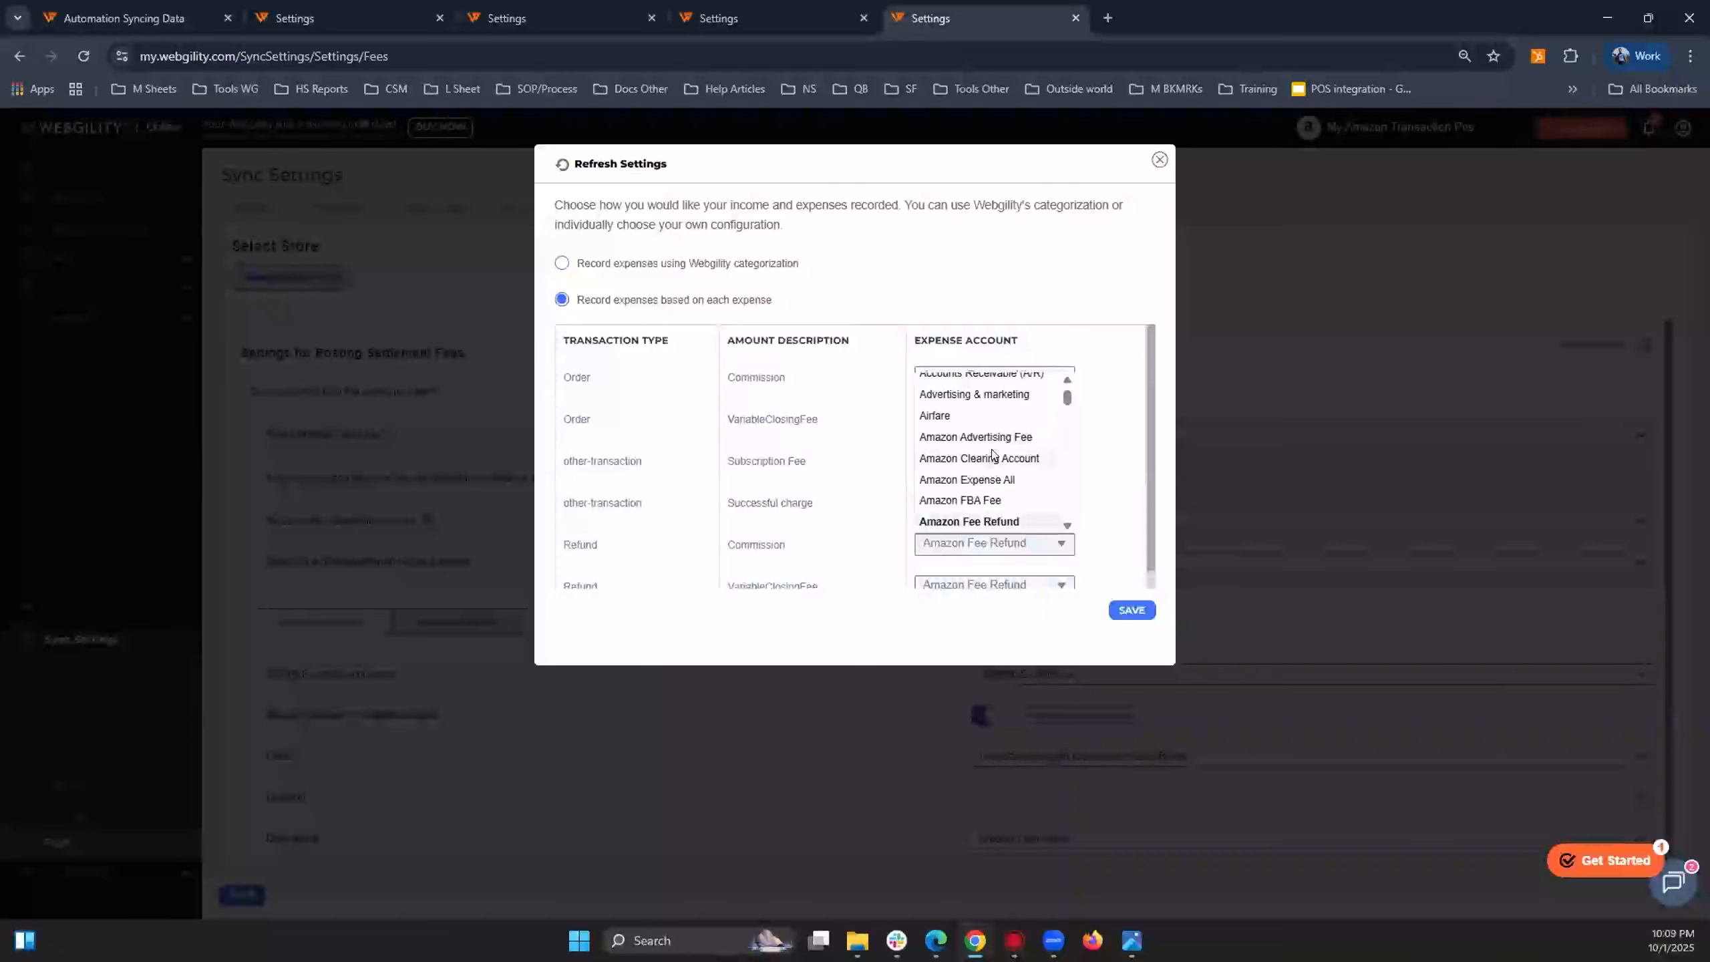
scroll(1004, 455, "down", 6)
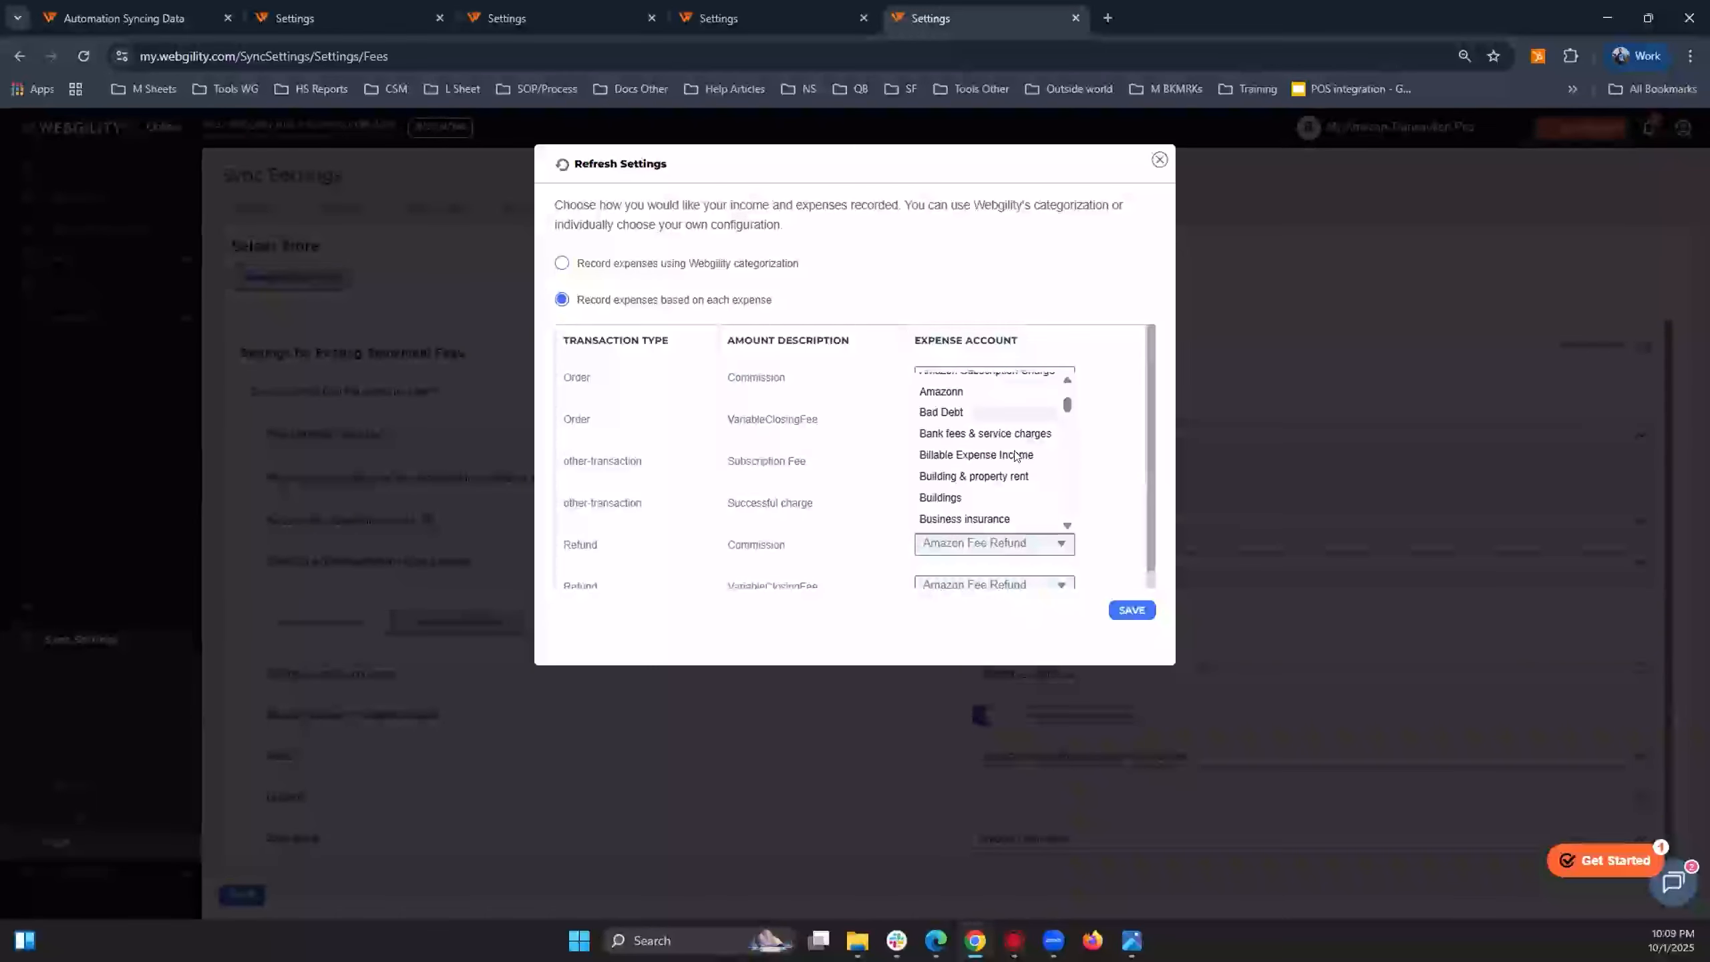
scroll(954, 478, "up", 6)
left_click(808, 508)
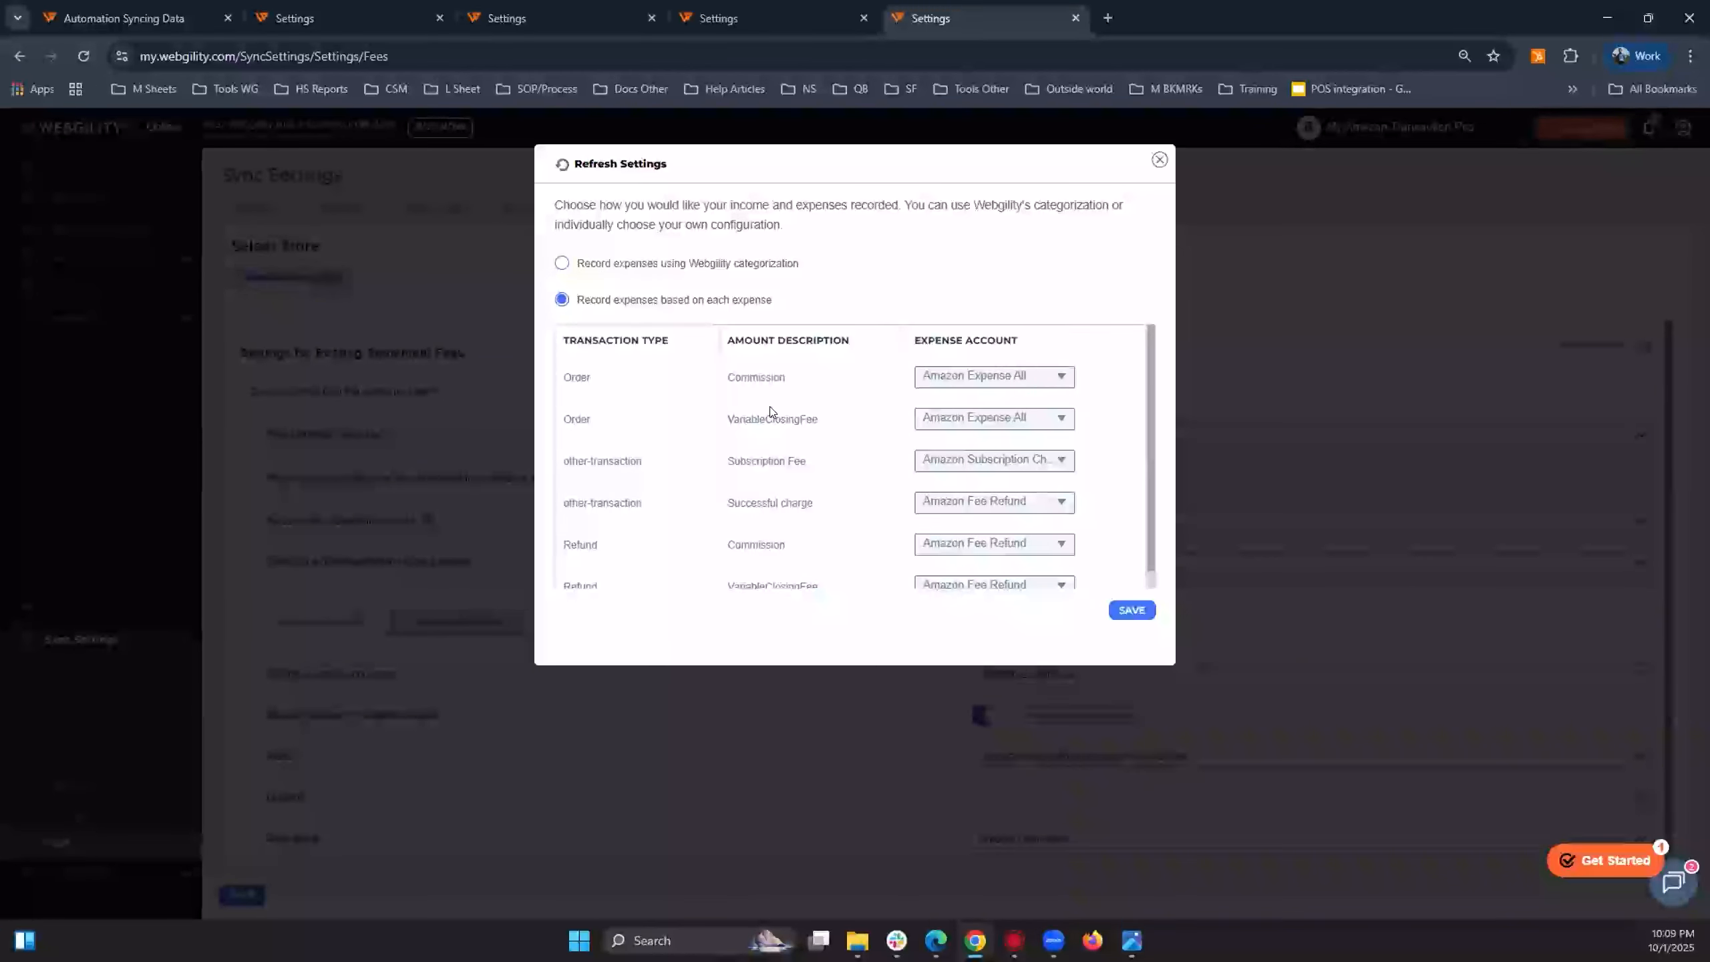
scroll(761, 418, "down", 1)
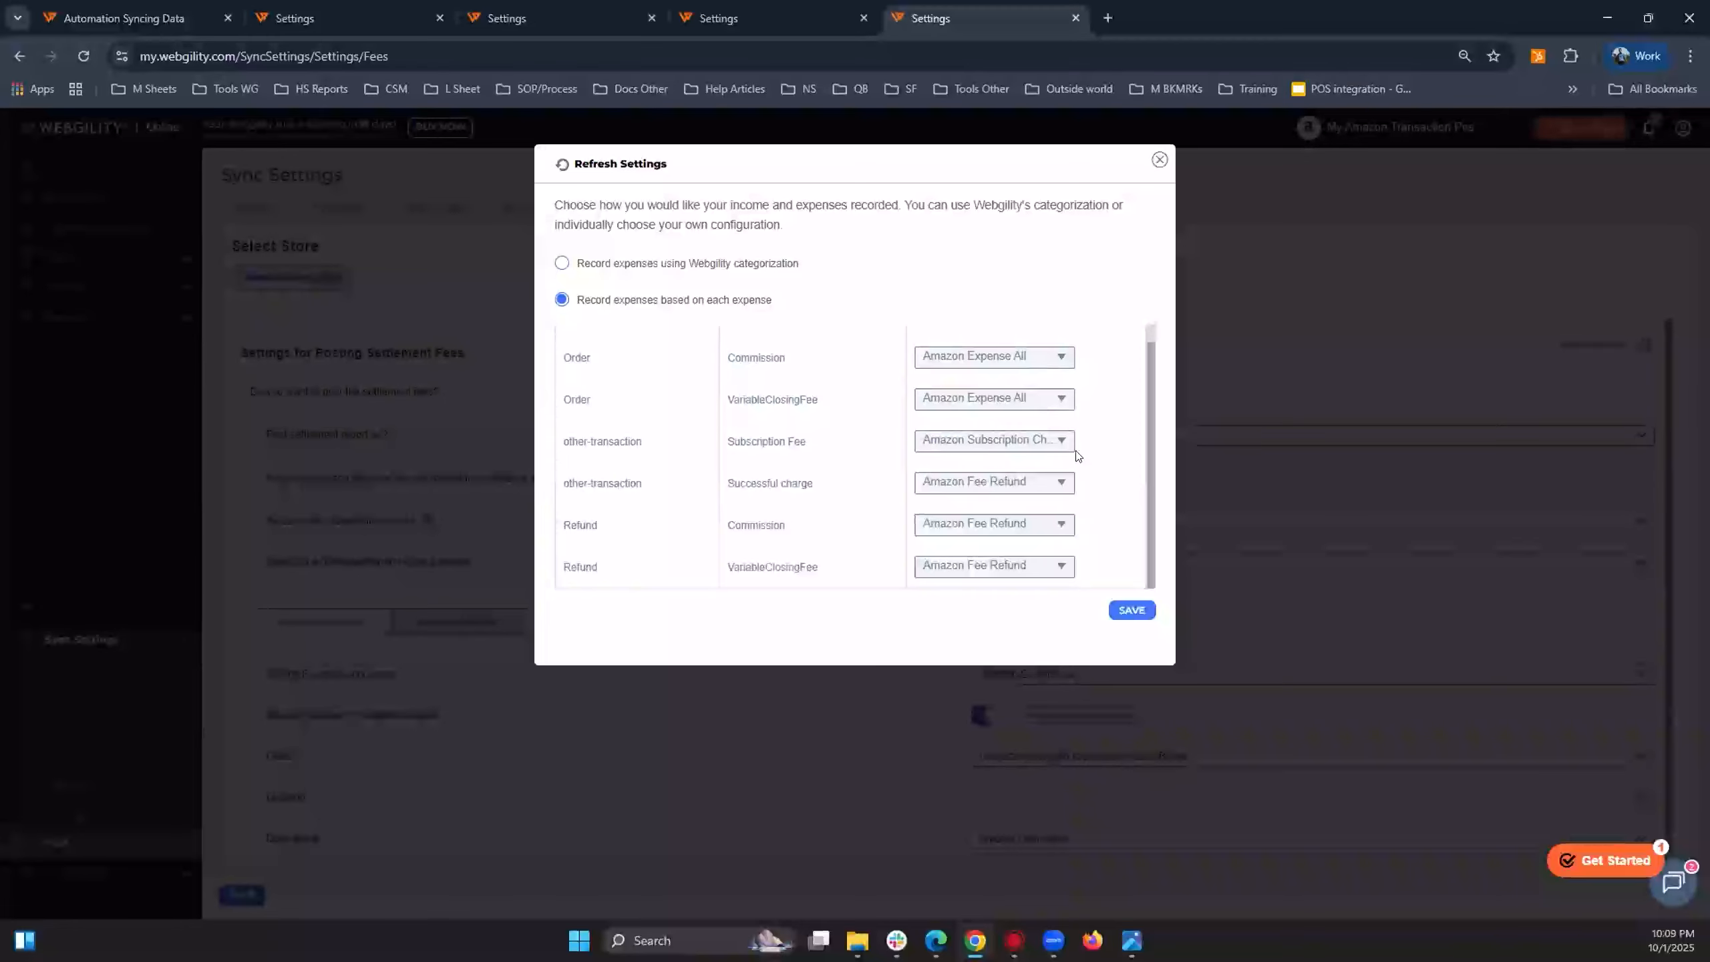
left_click(1130, 610)
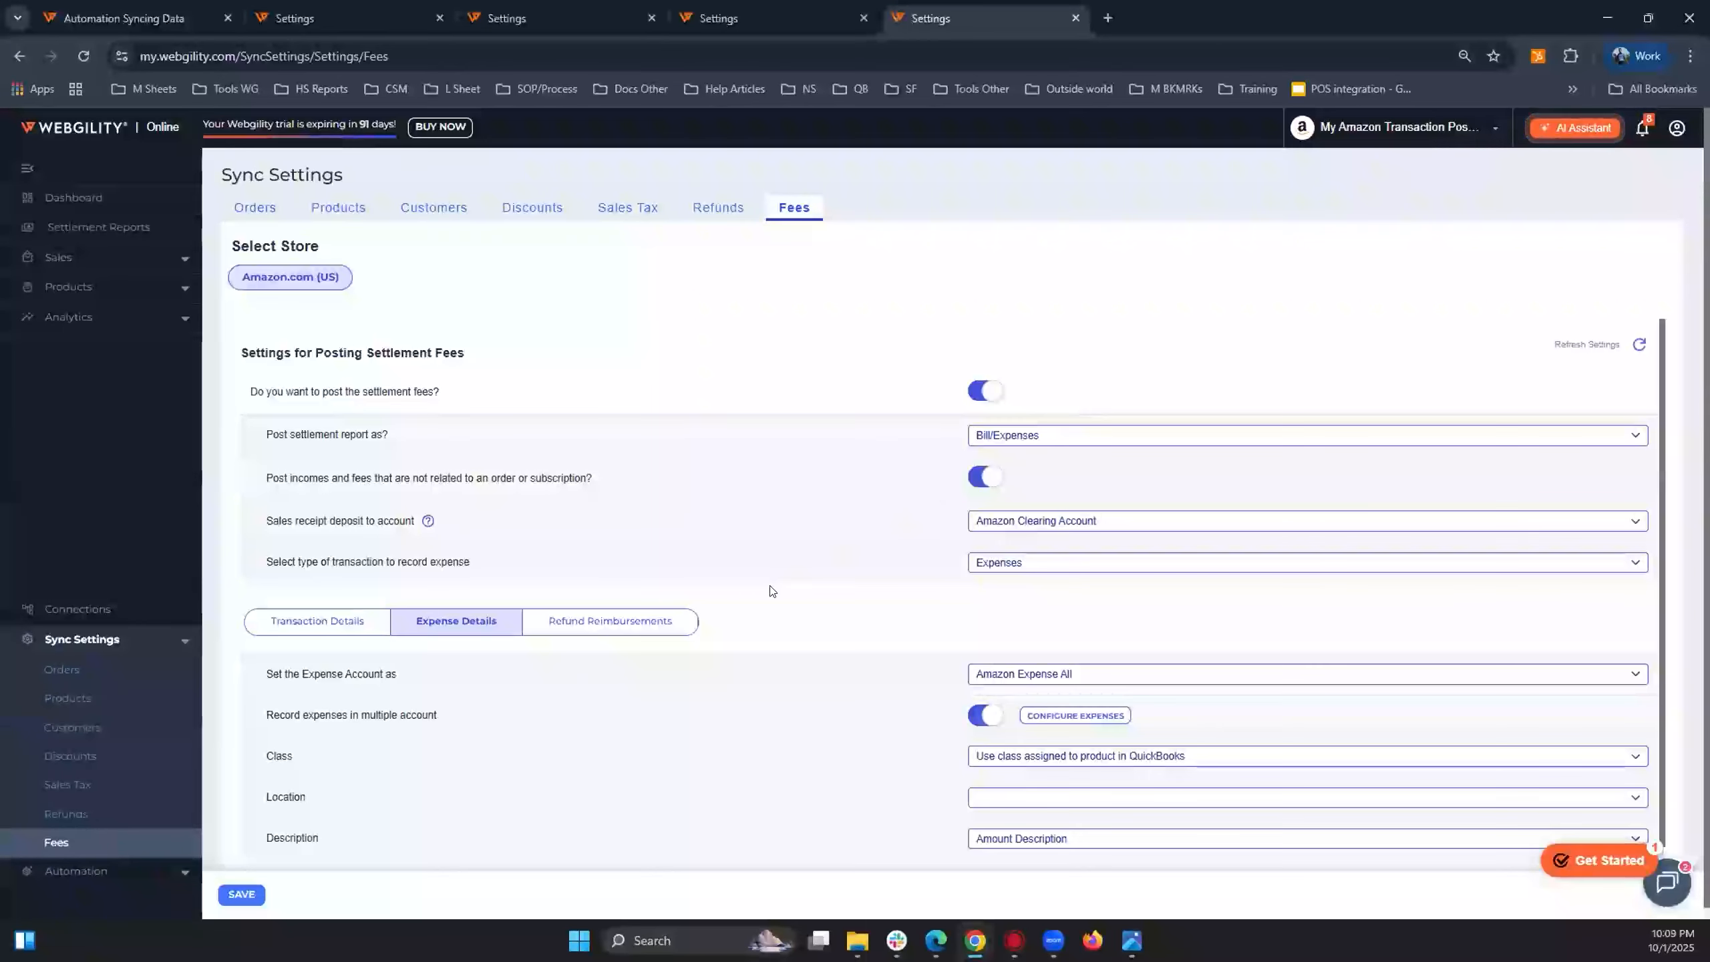
Set the Sales account for Refund Reimbursements to Amazon Fee Refund.
left_click(617, 622)
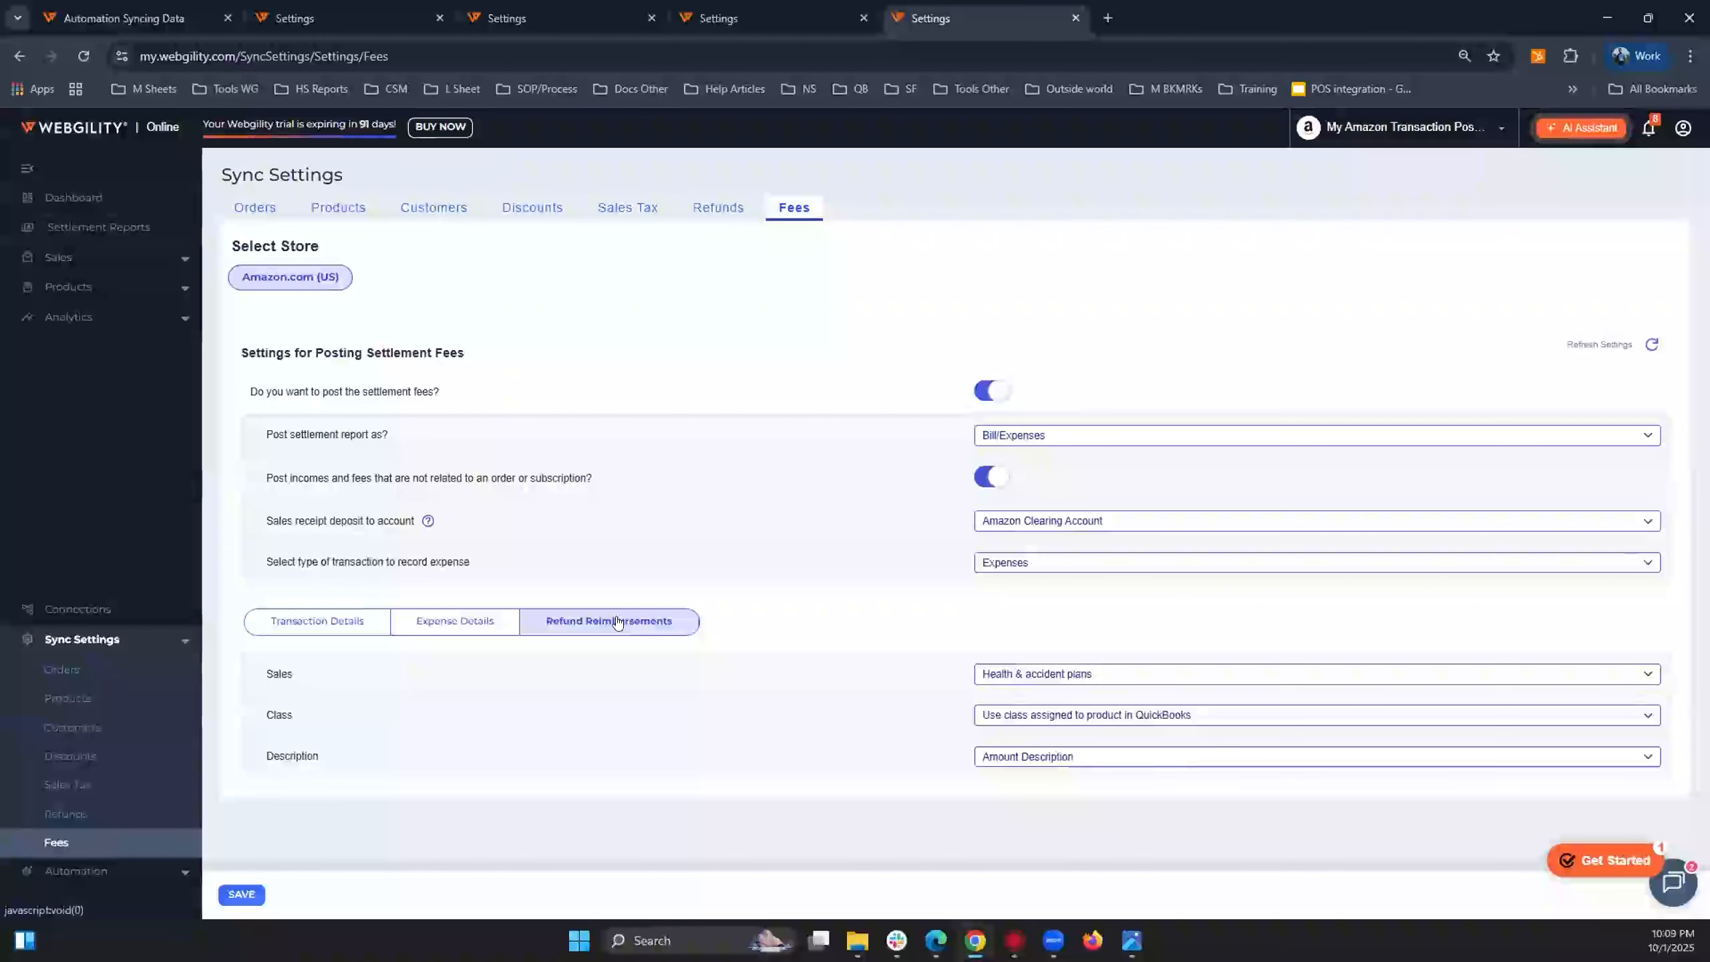
left_click(1096, 674)
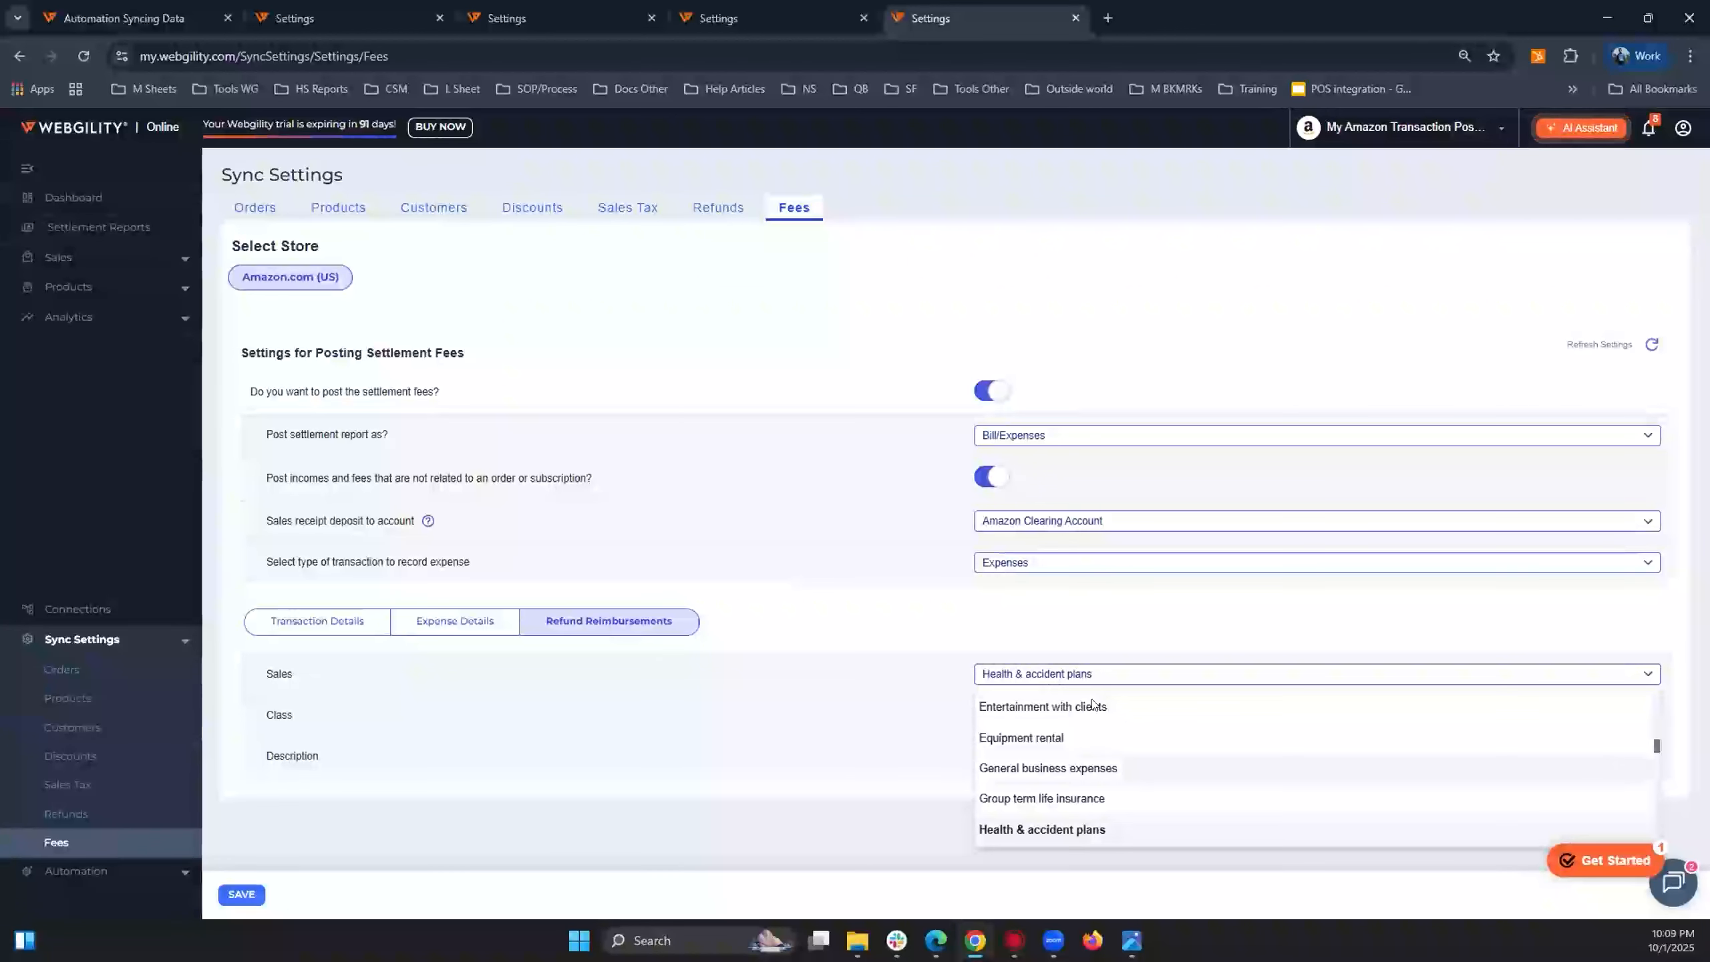
left_click(1092, 677)
key("a")
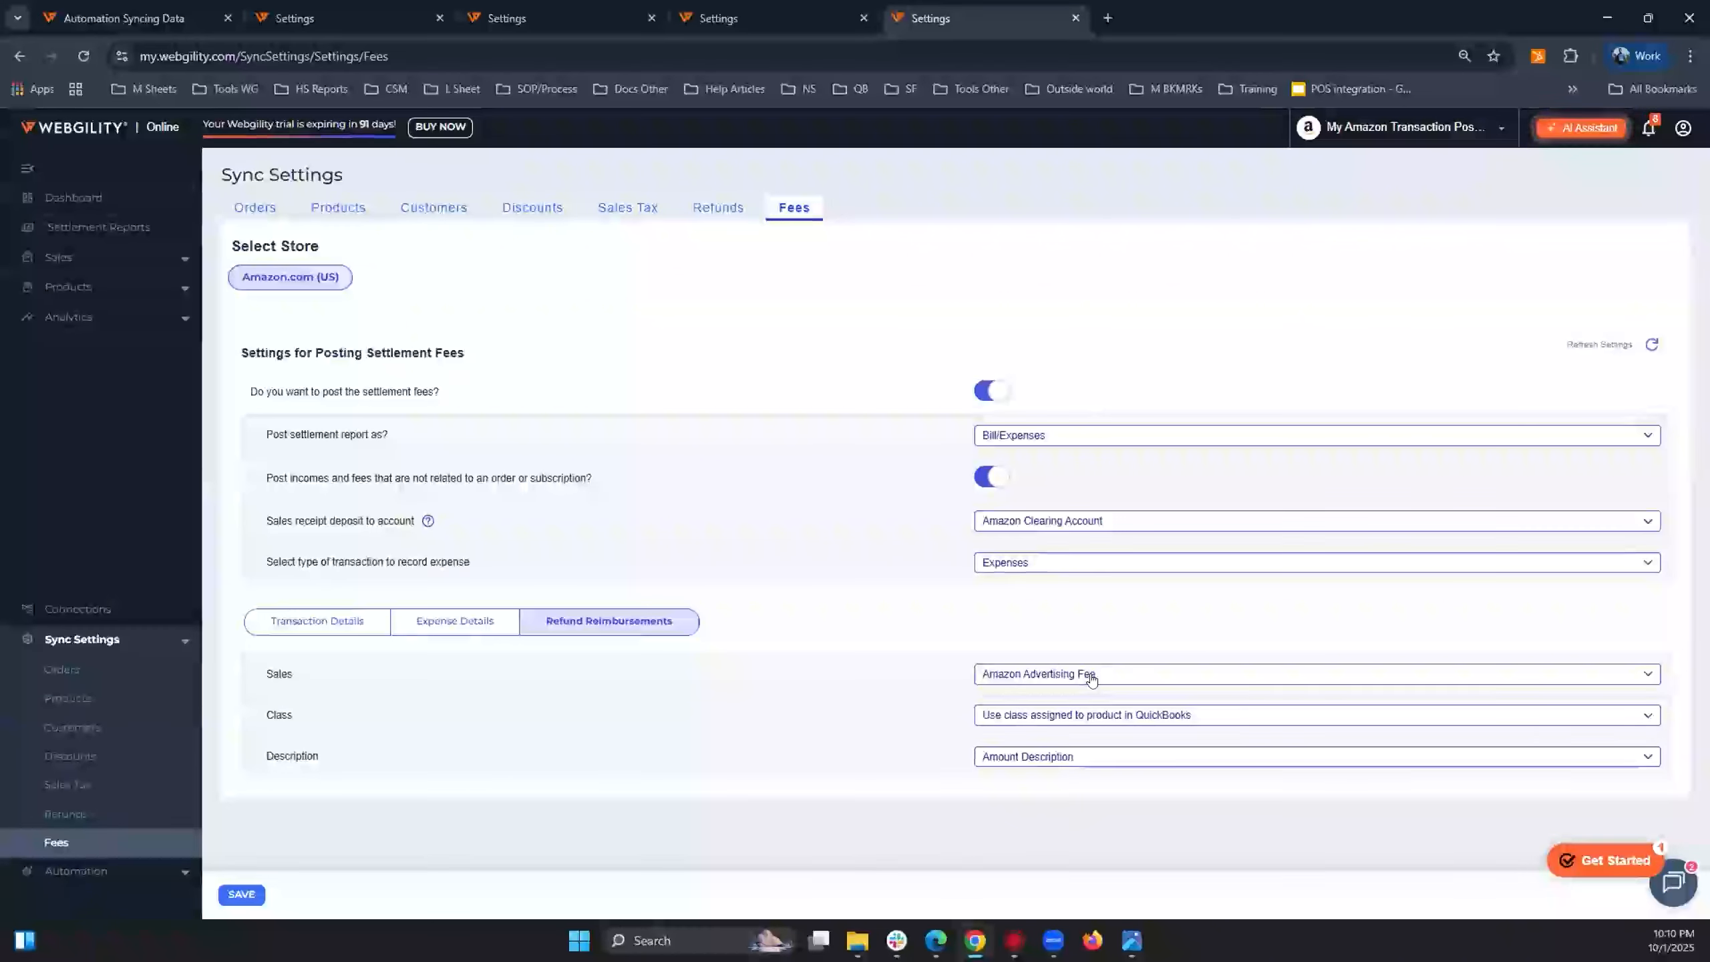
left_click(1092, 677)
left_click(1074, 795)
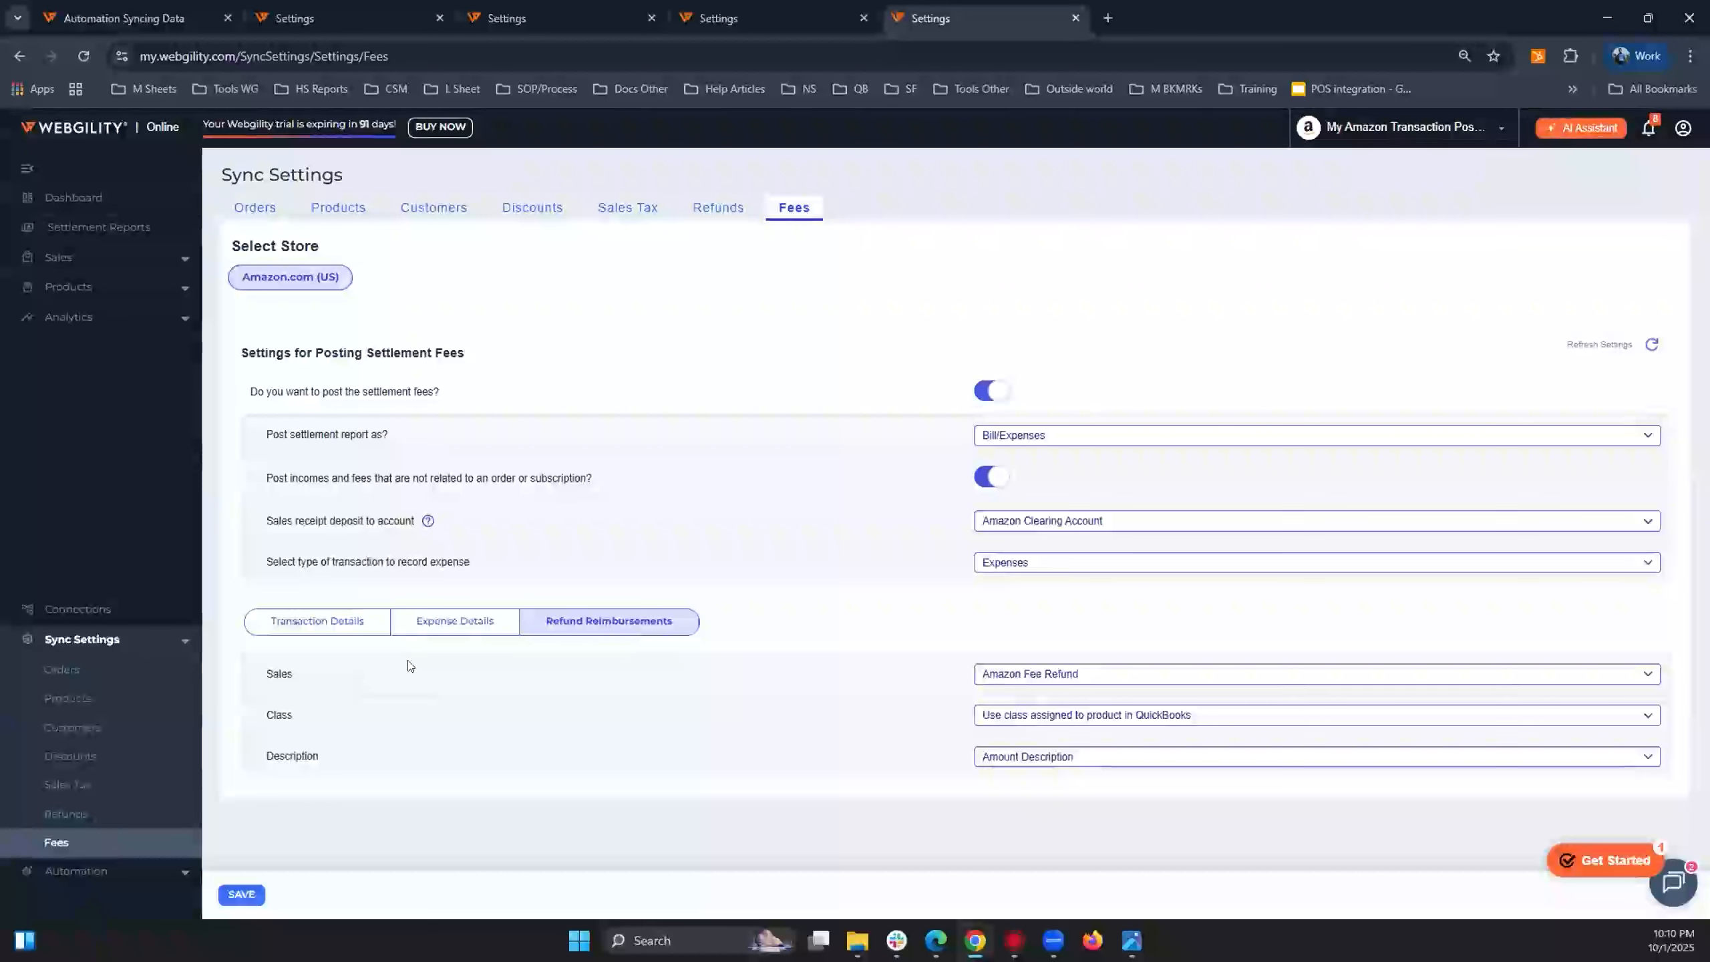
Review the Sales account choices for refund reimbursements, keeping Amazon Fee Refund selected.
left_click(1075, 674)
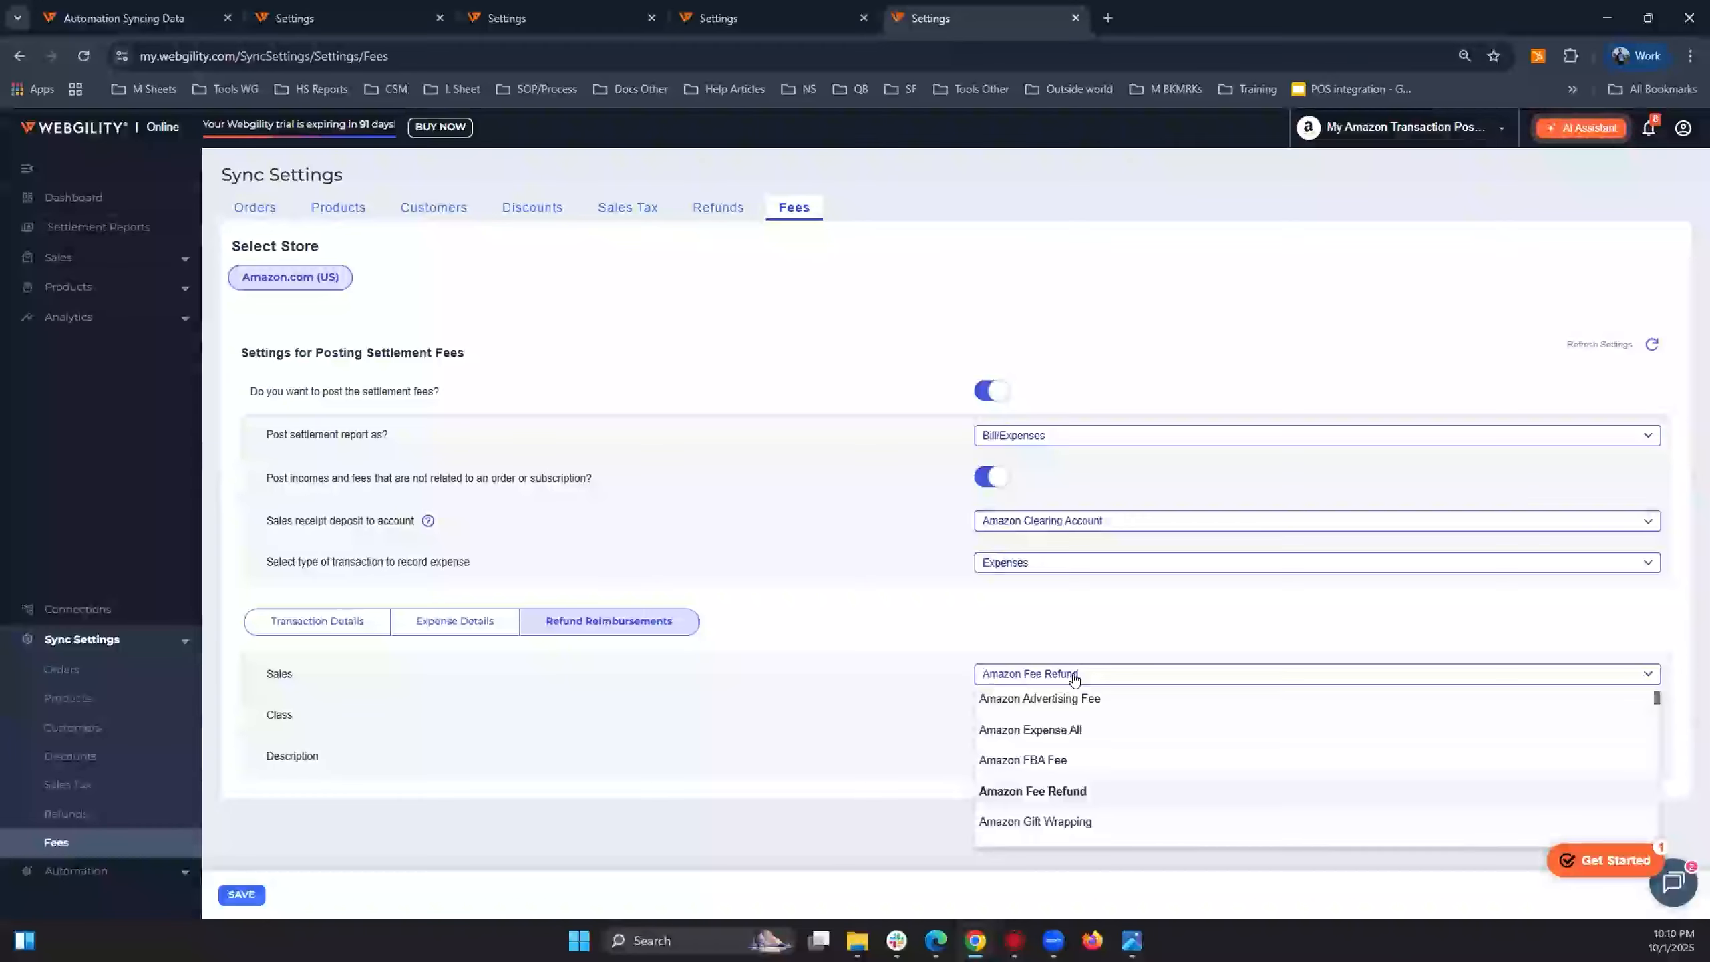
left_click(1057, 792)
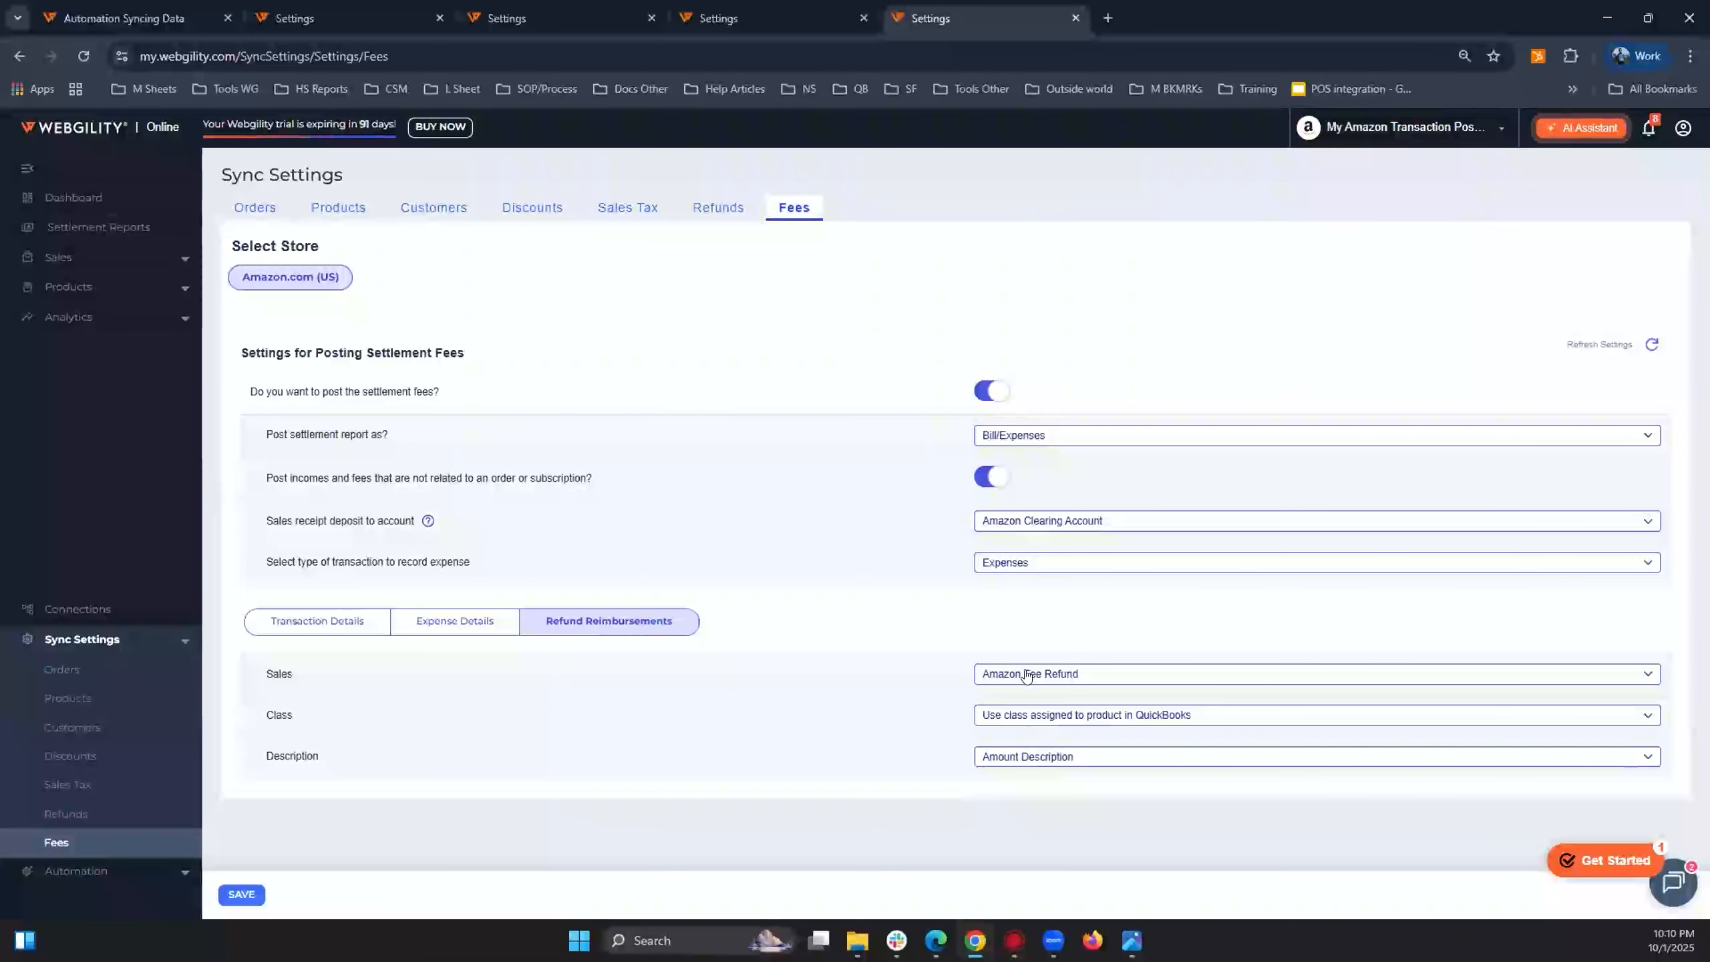
left_click(1026, 676)
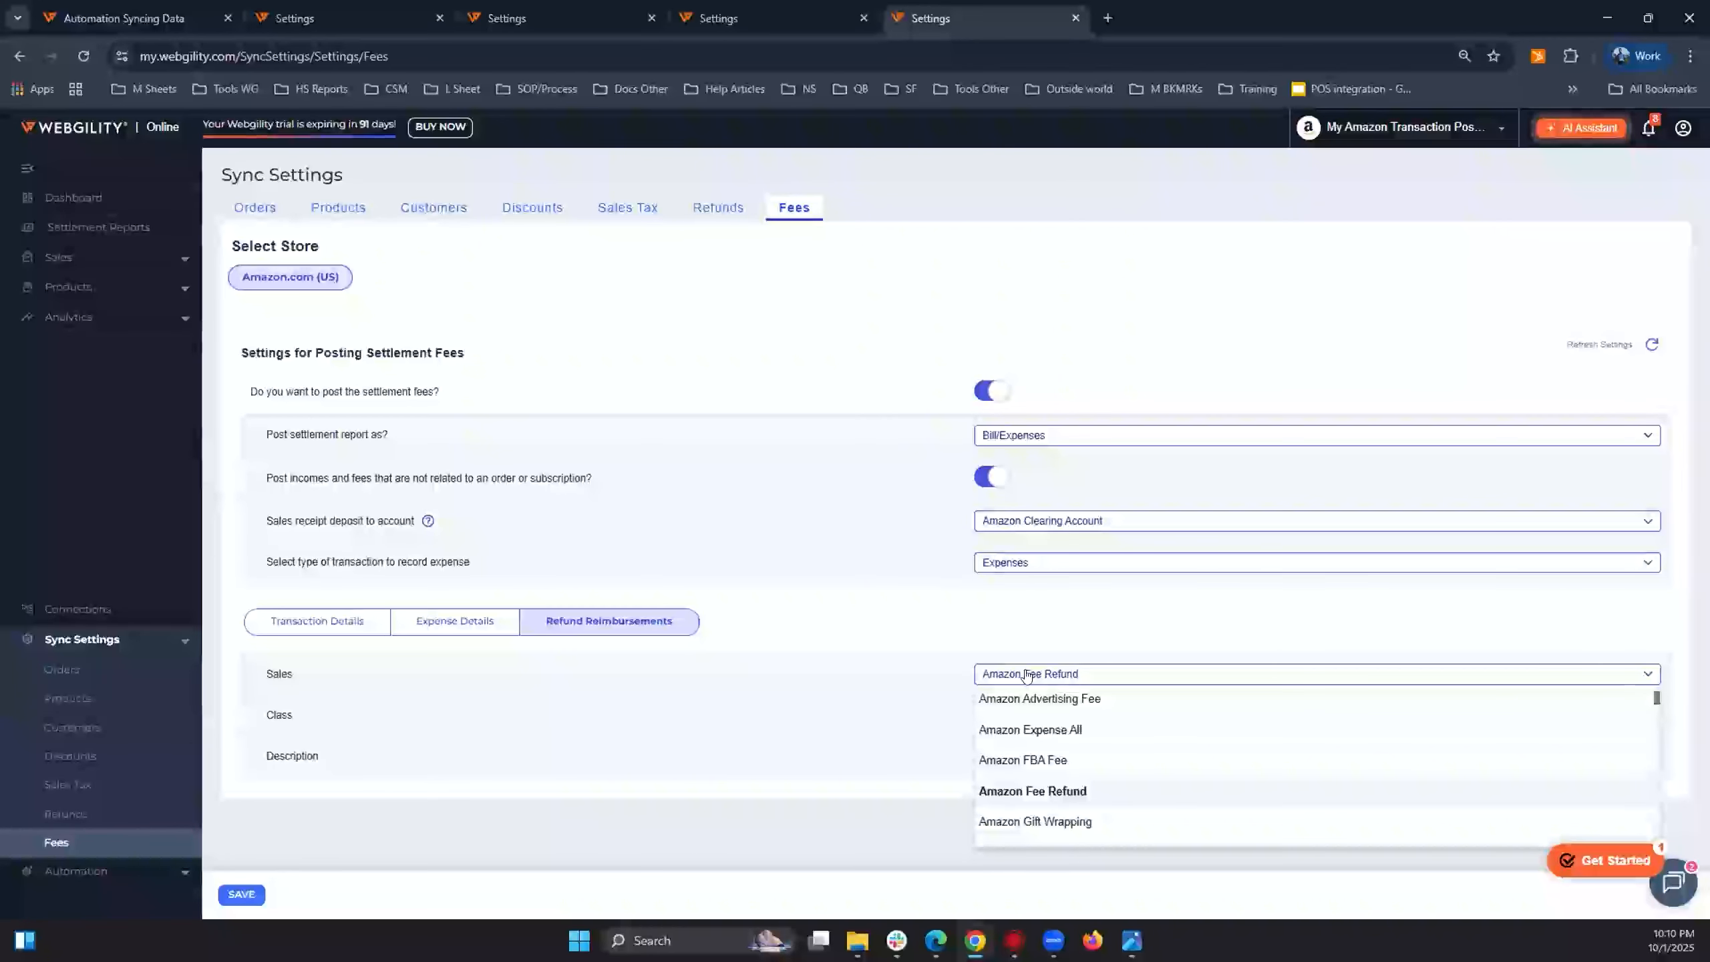
Review the expense account choice in the settlement fee expense details, keeping Amazon Expense All.
left_click(508, 650)
left_click(472, 623)
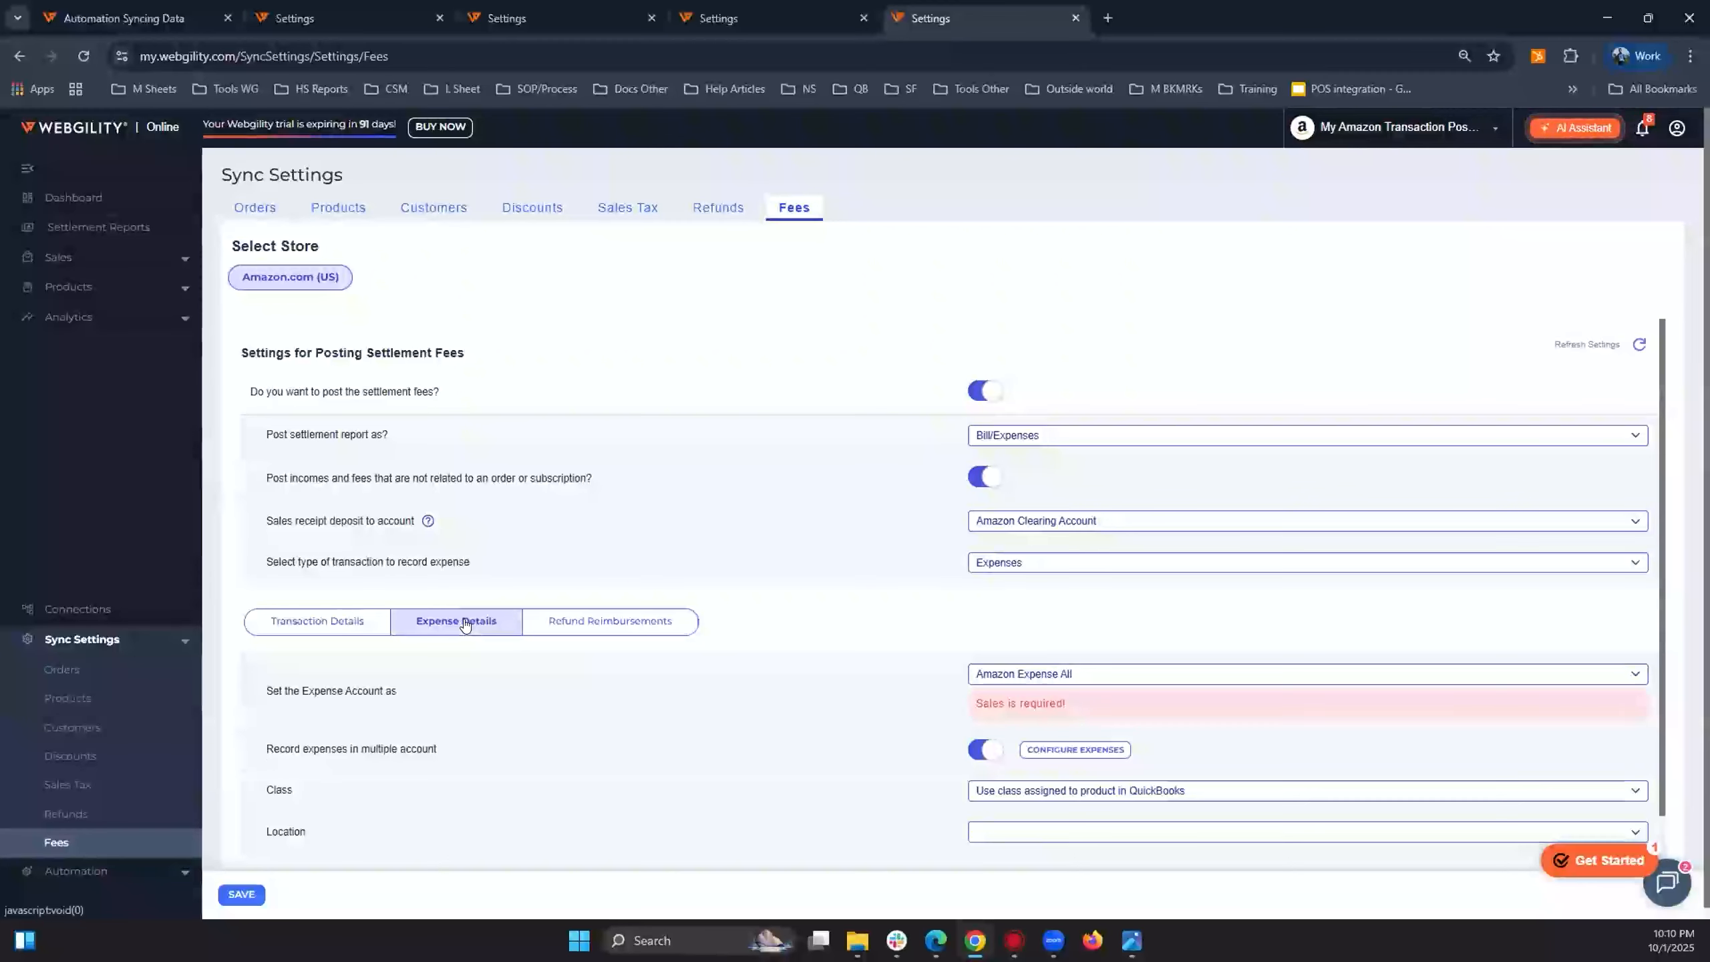
left_click(1080, 675)
left_click(808, 663)
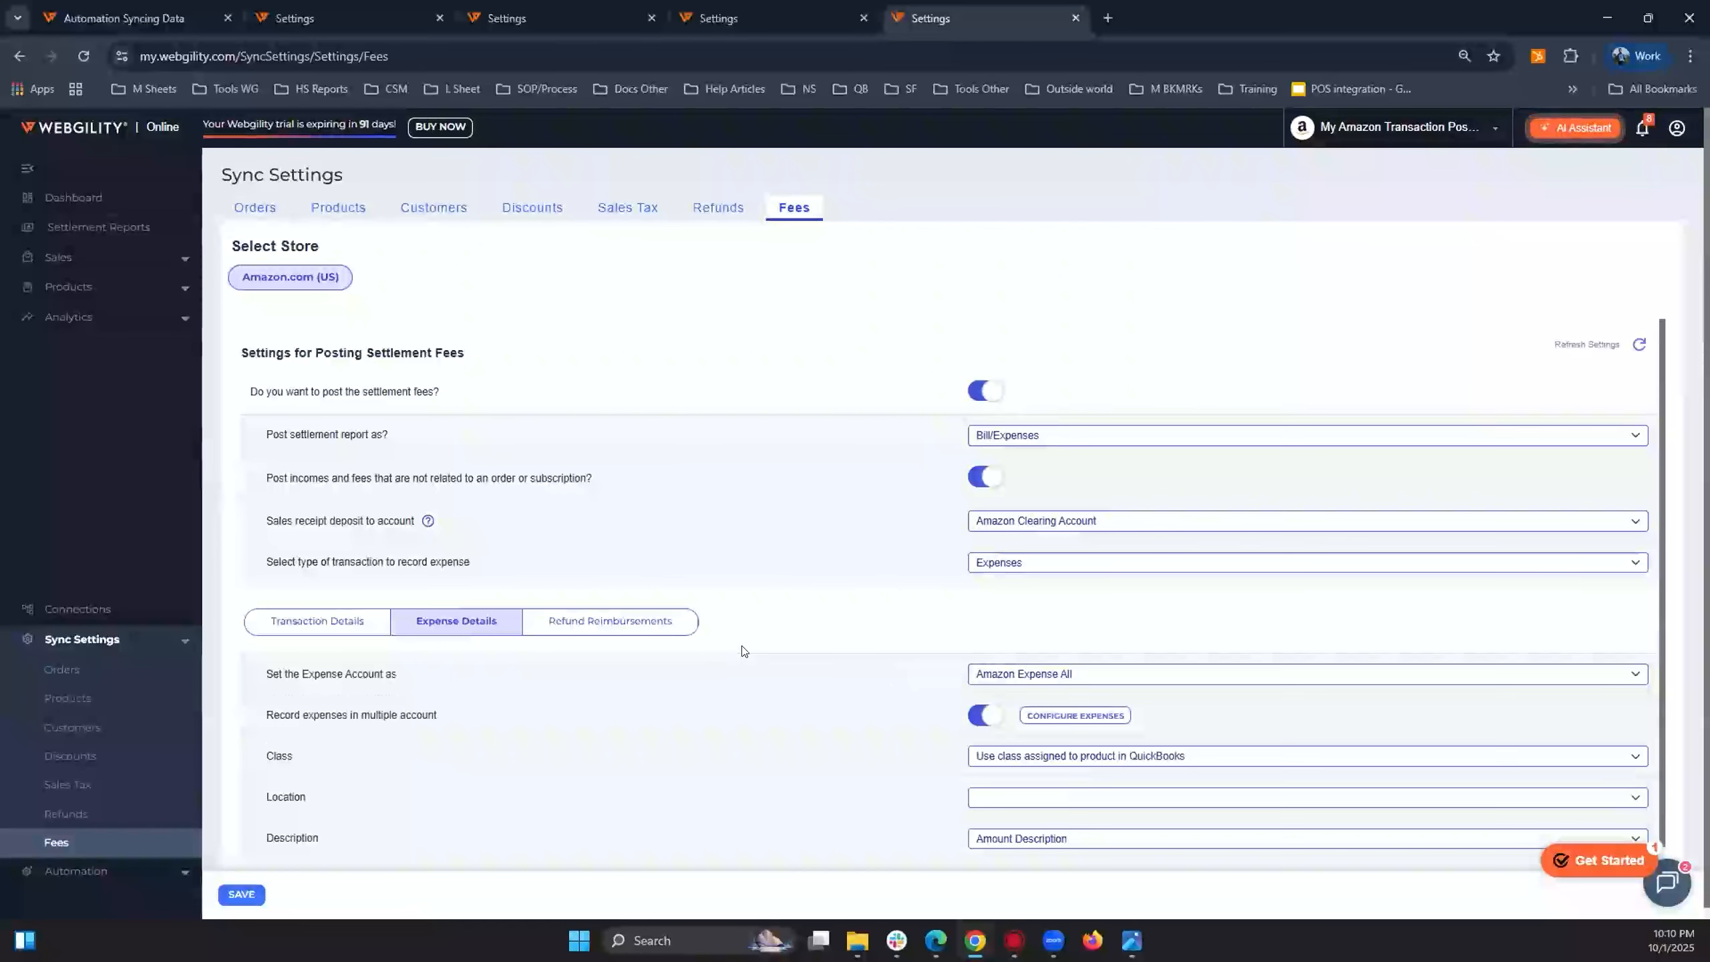
Check the Sales account chosen for refund reimbursements, keeping Amazon Fee Refund, and save the fee settings.
left_click(636, 623)
left_click(1111, 676)
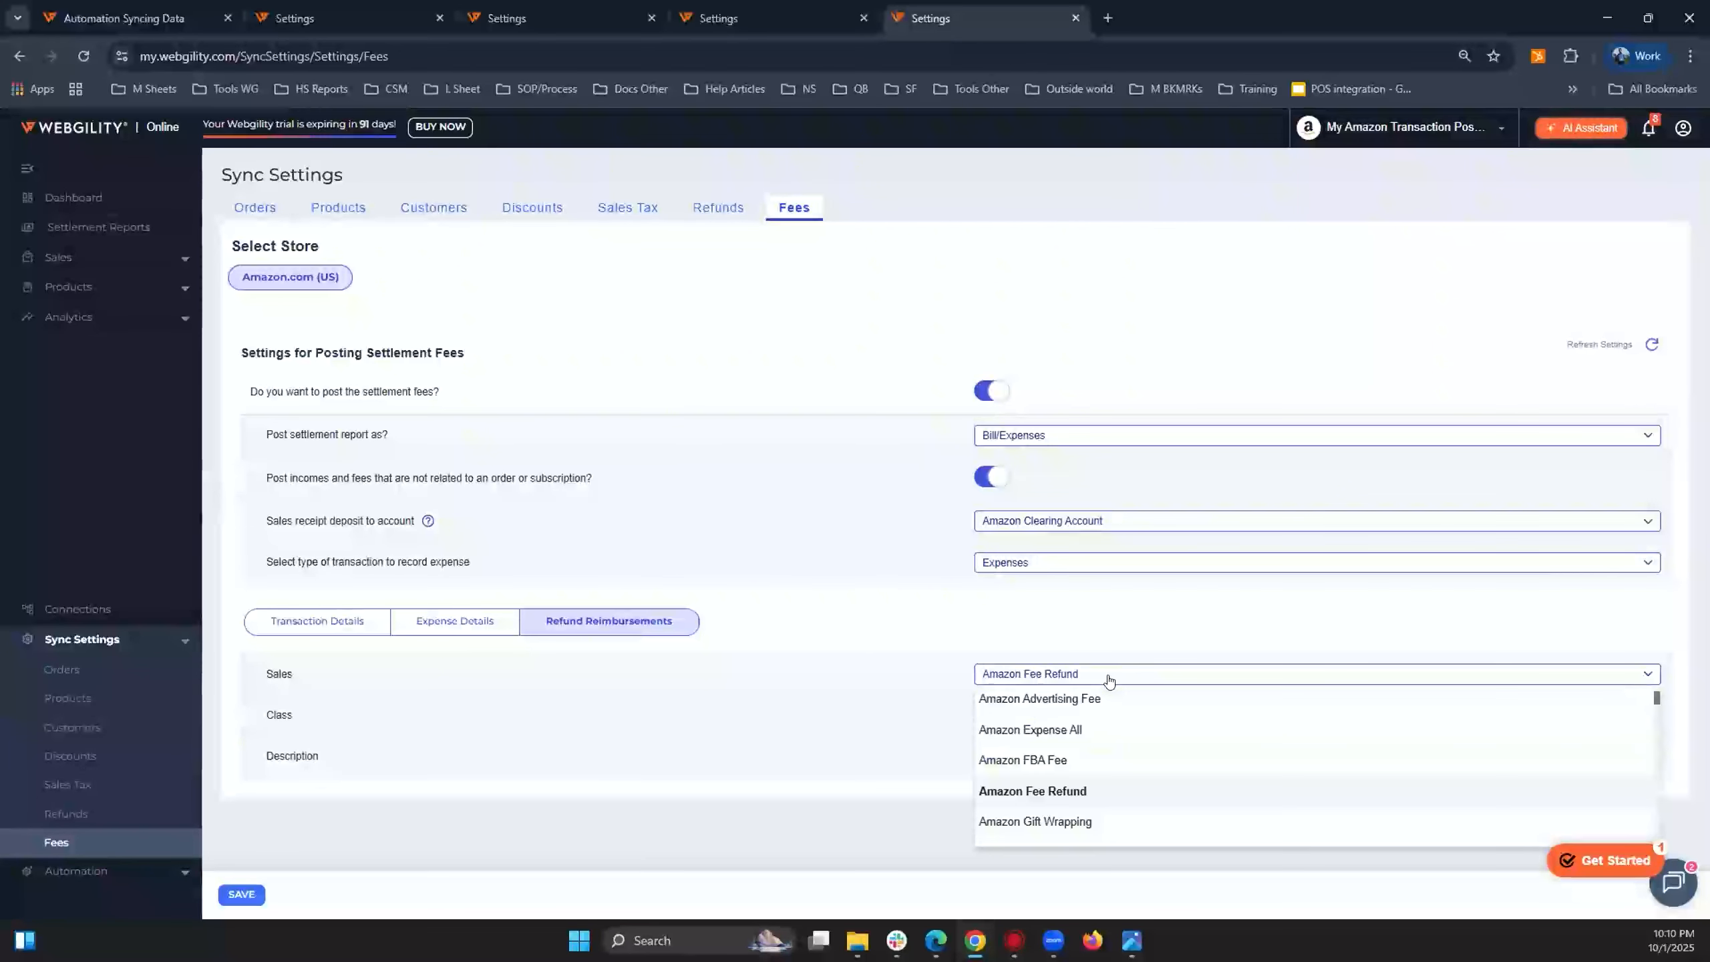
left_click(904, 680)
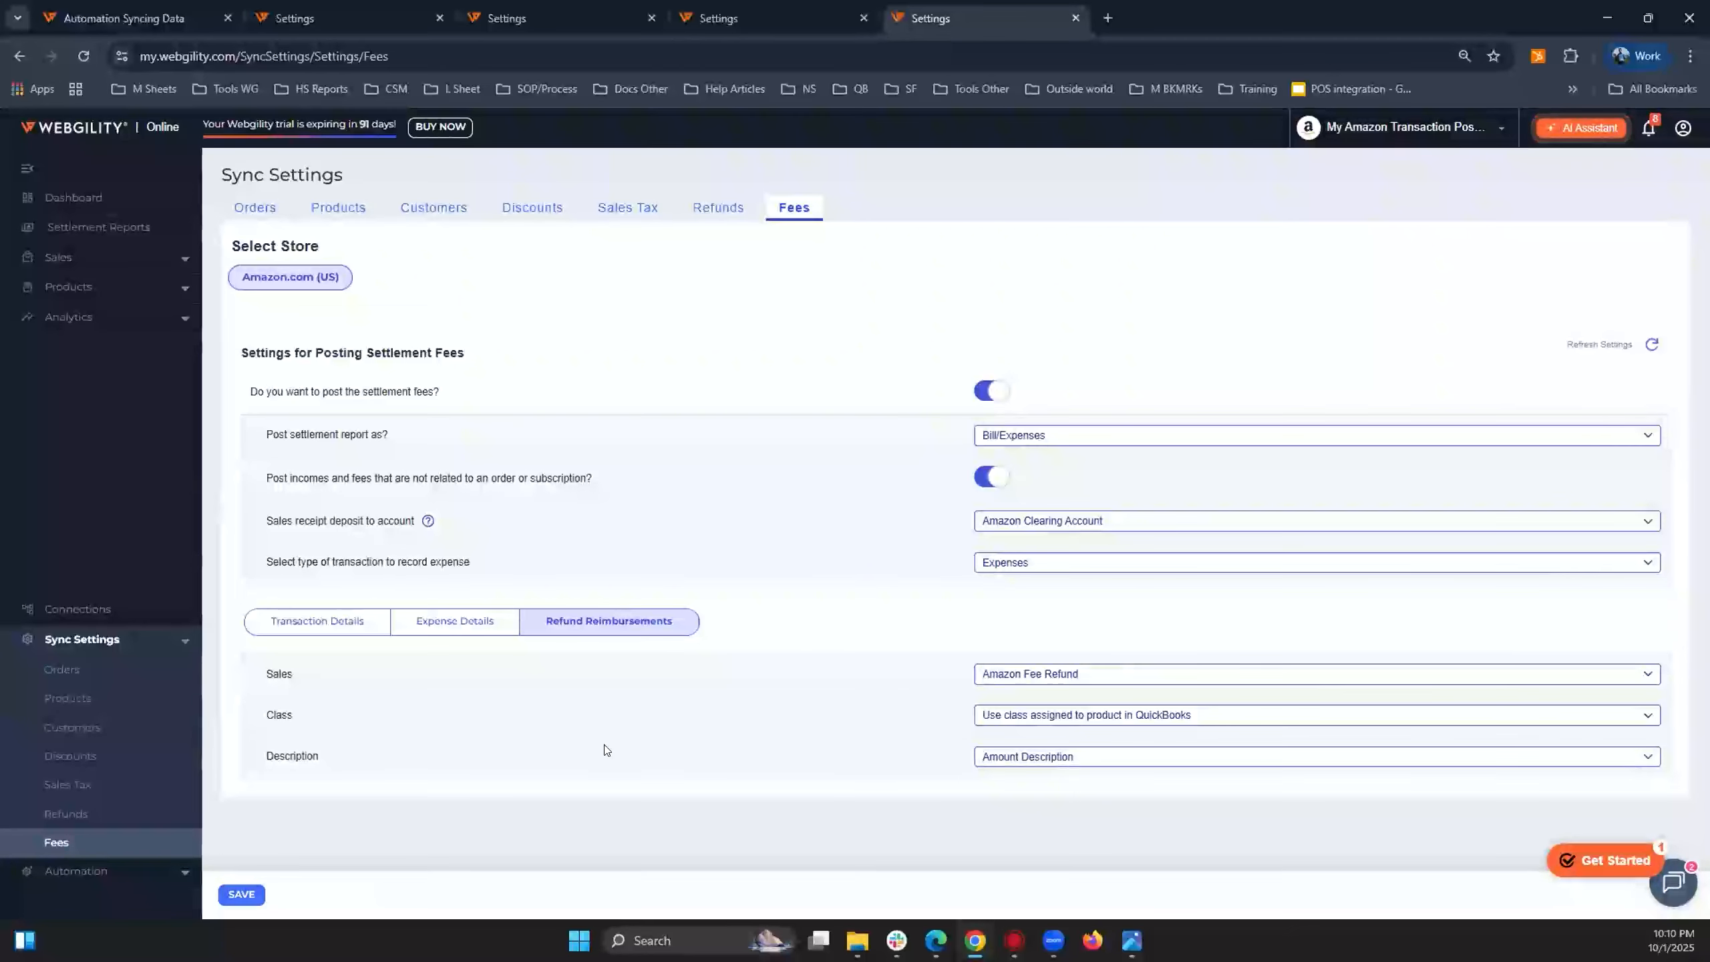
left_click(252, 895)
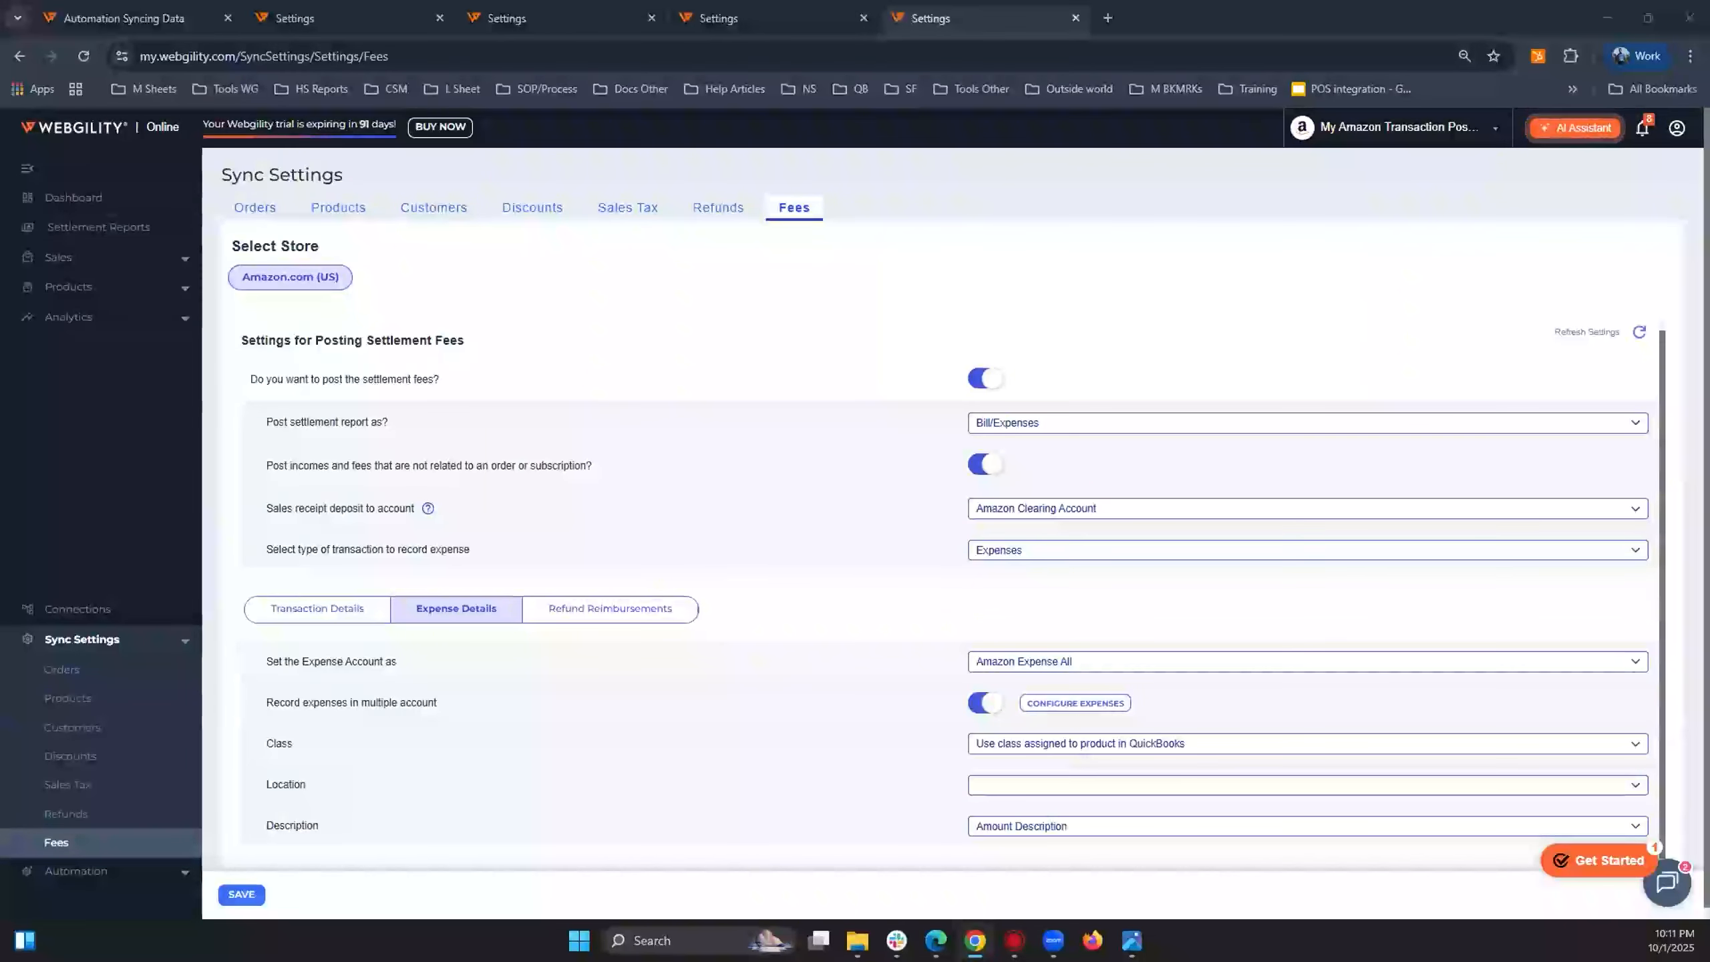
Switch to the posted expense in QuickBooks Online and examine its payee and payment account.
left_click_drag(891, 253, 1012, 208)
double_click(1020, 208)
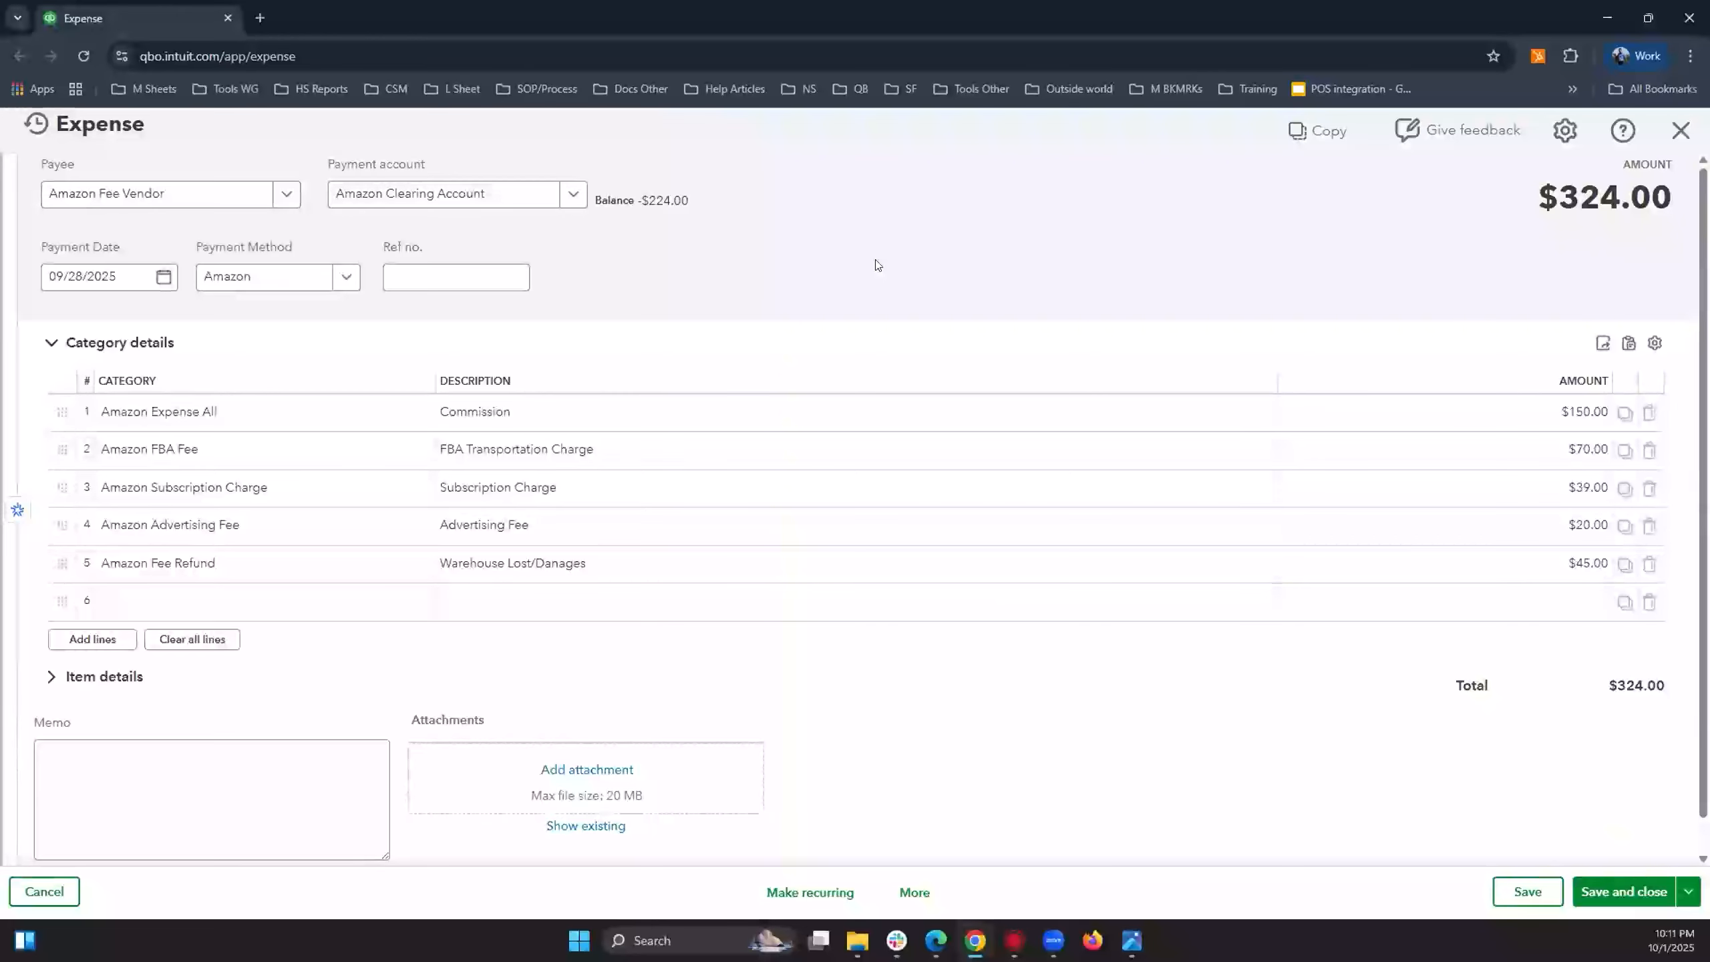
left_click(179, 193)
left_click(177, 209)
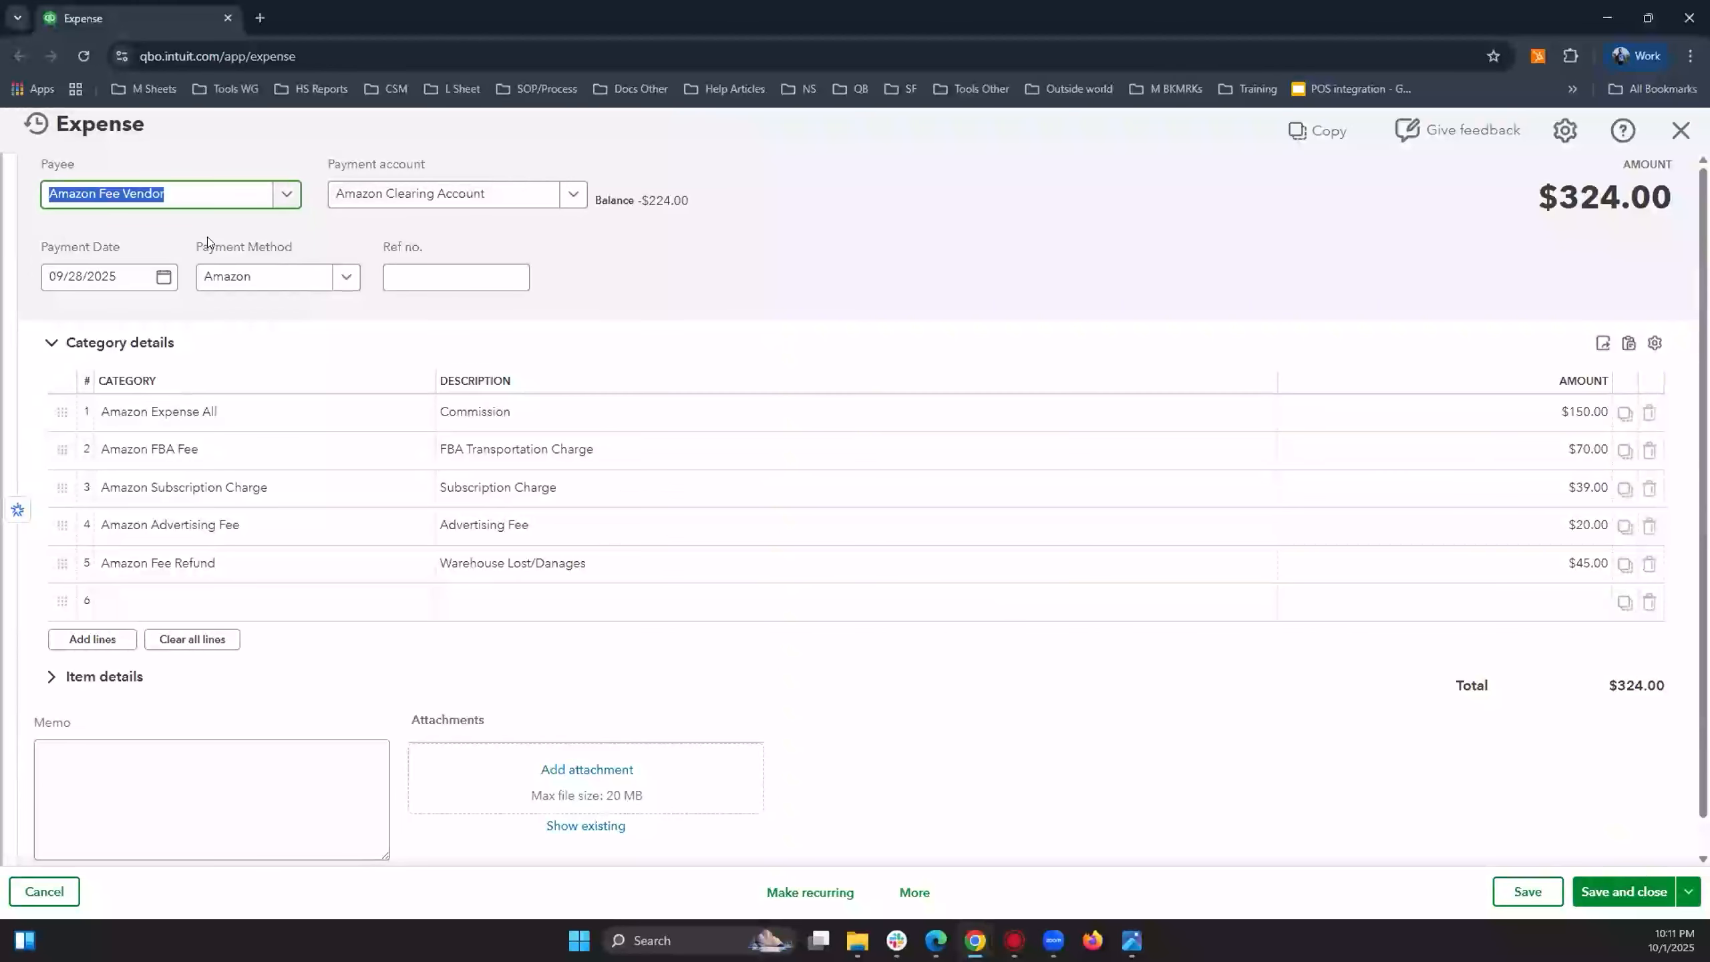
left_click(413, 195)
left_click(731, 253)
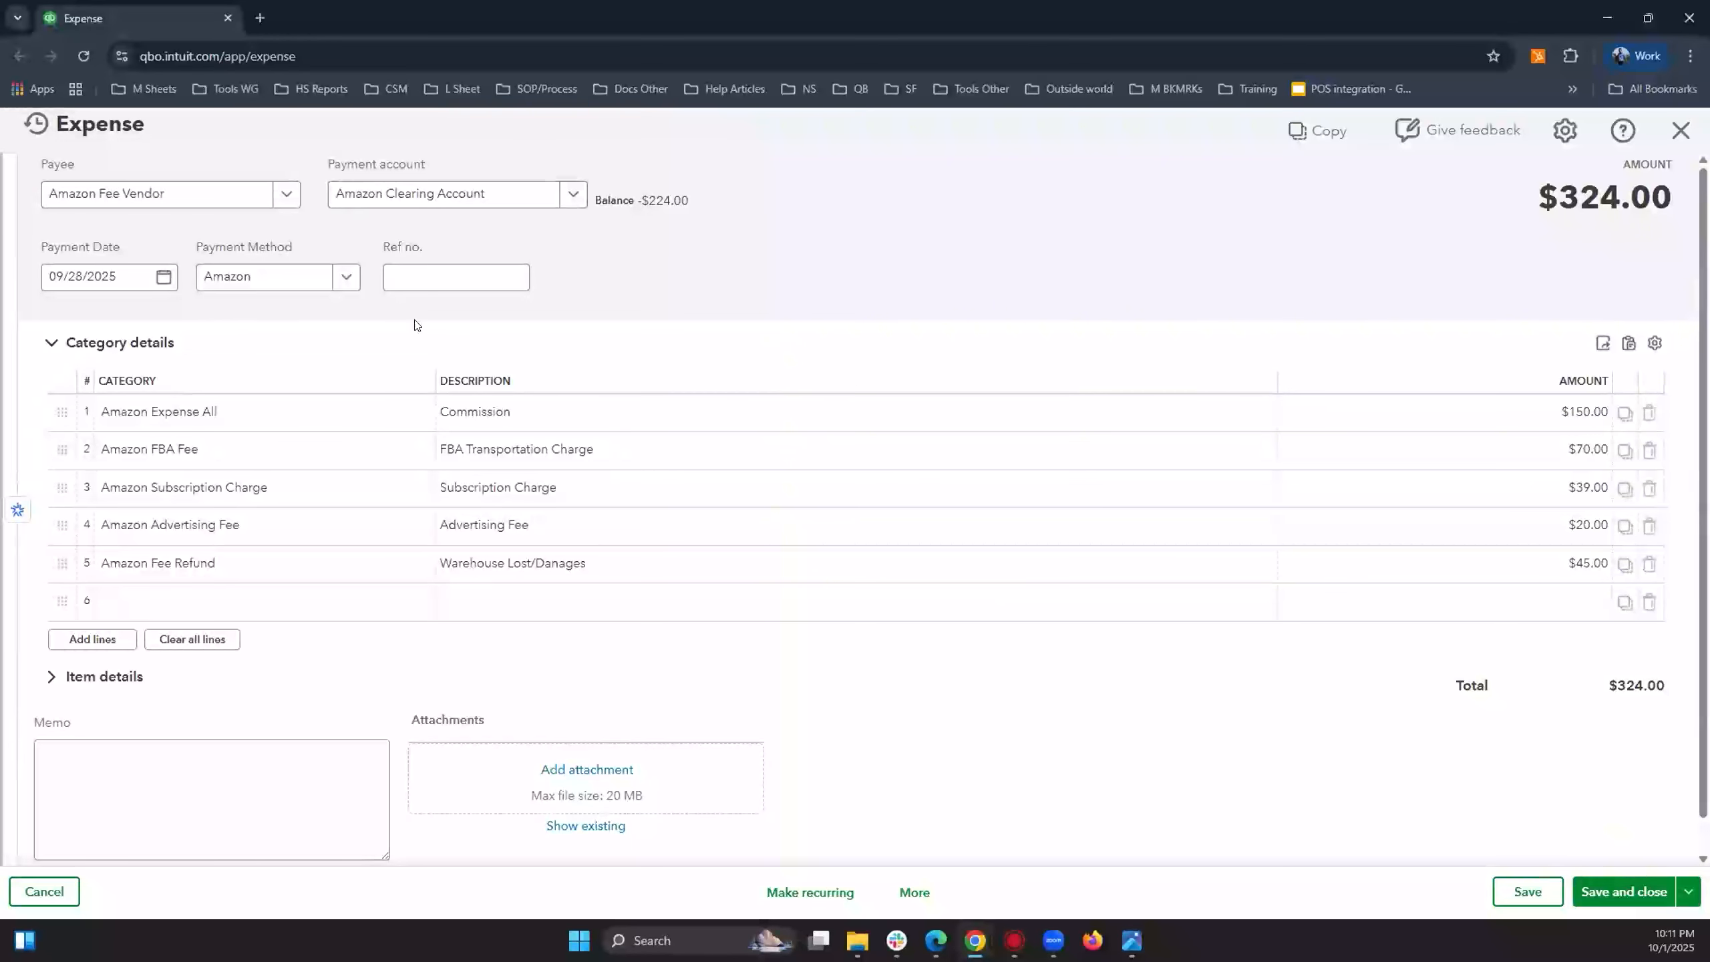
Examine the expense's payment date, payment method and reference number fields.
left_click(148, 276)
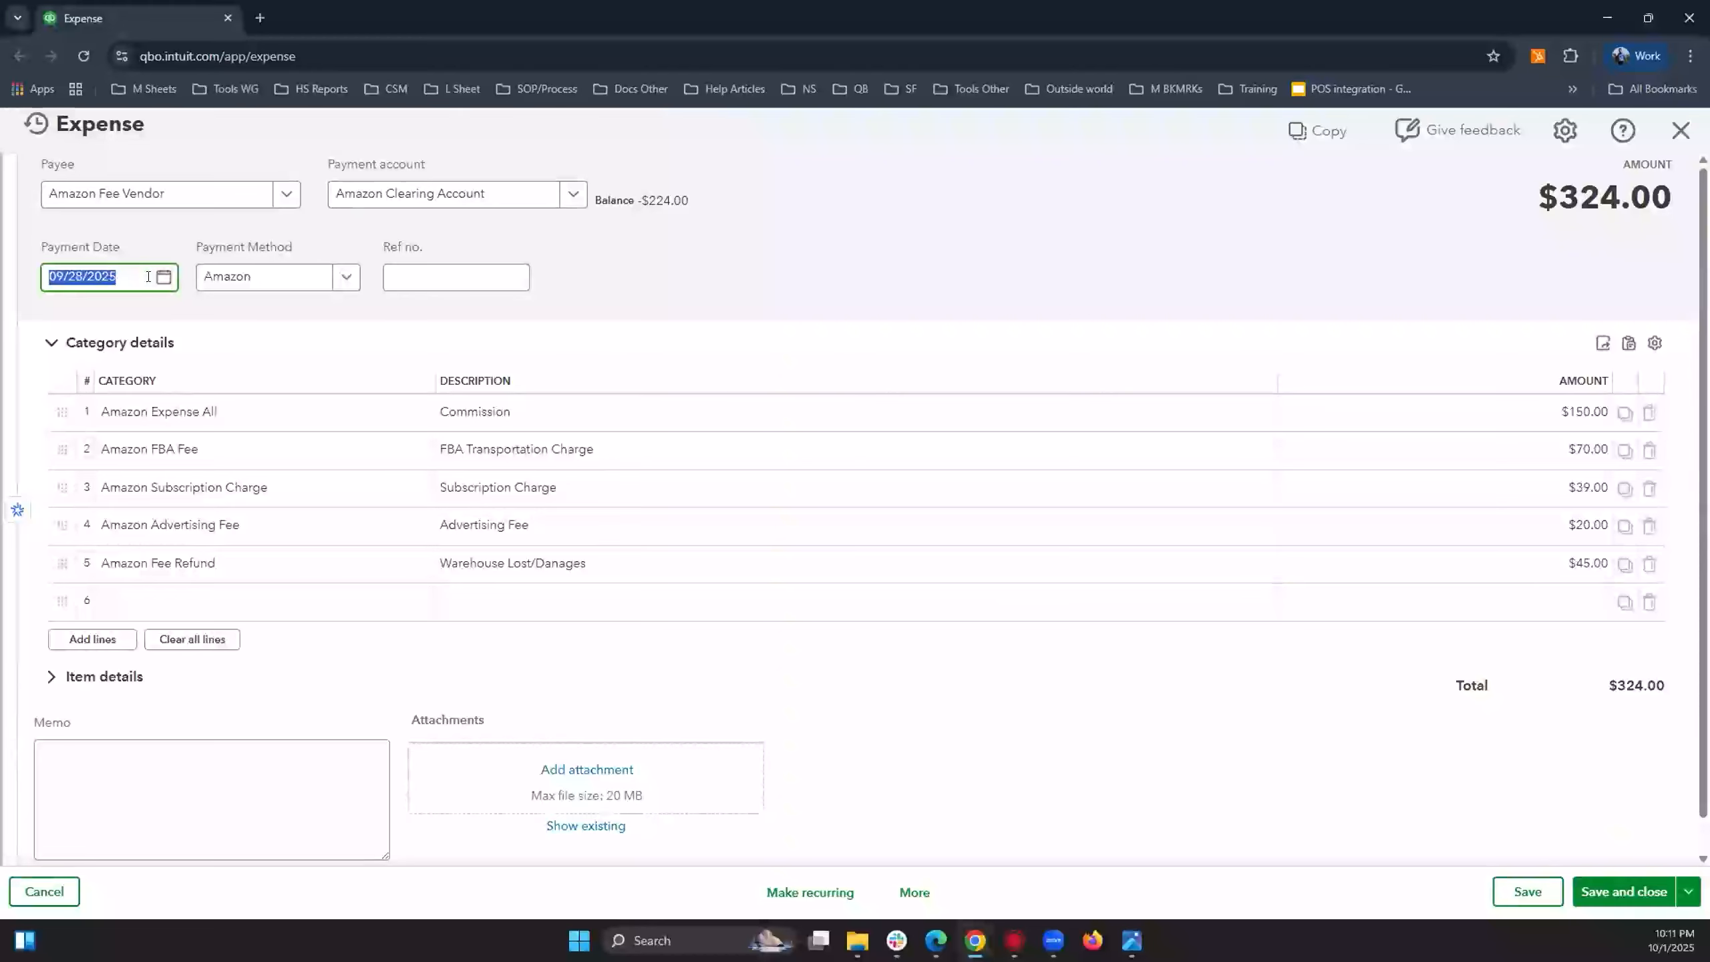
left_click(346, 276)
left_click(347, 286)
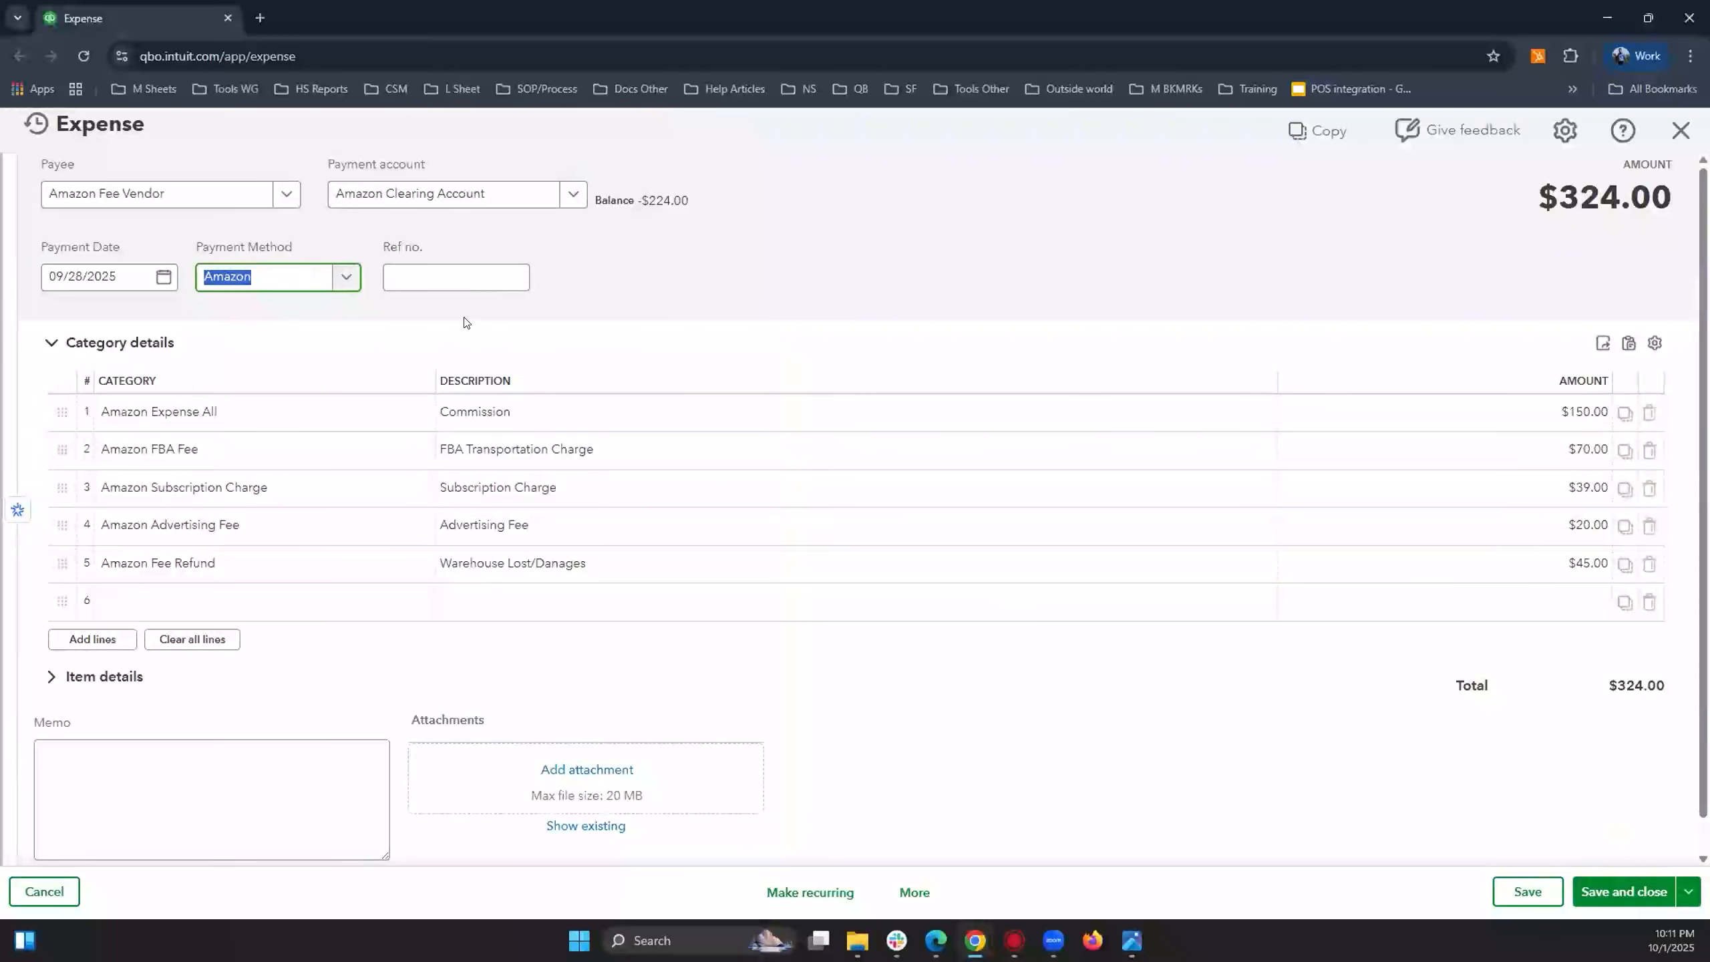
left_click(497, 280)
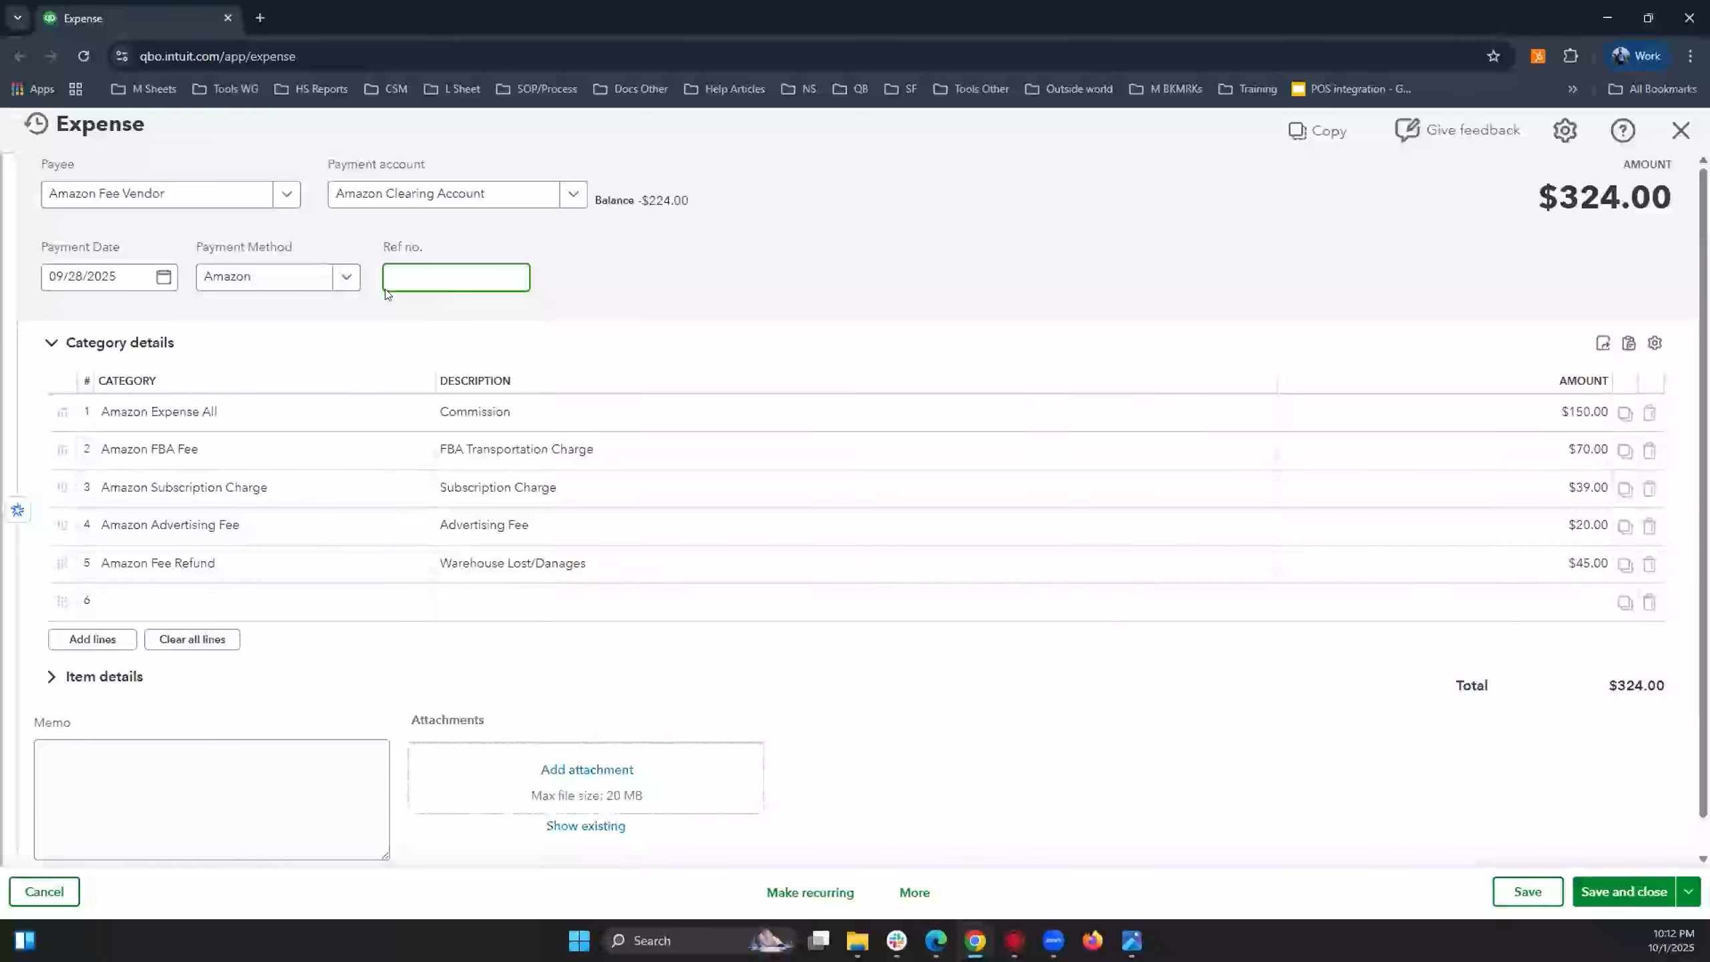
left_click_drag(133, 276, 35, 295)
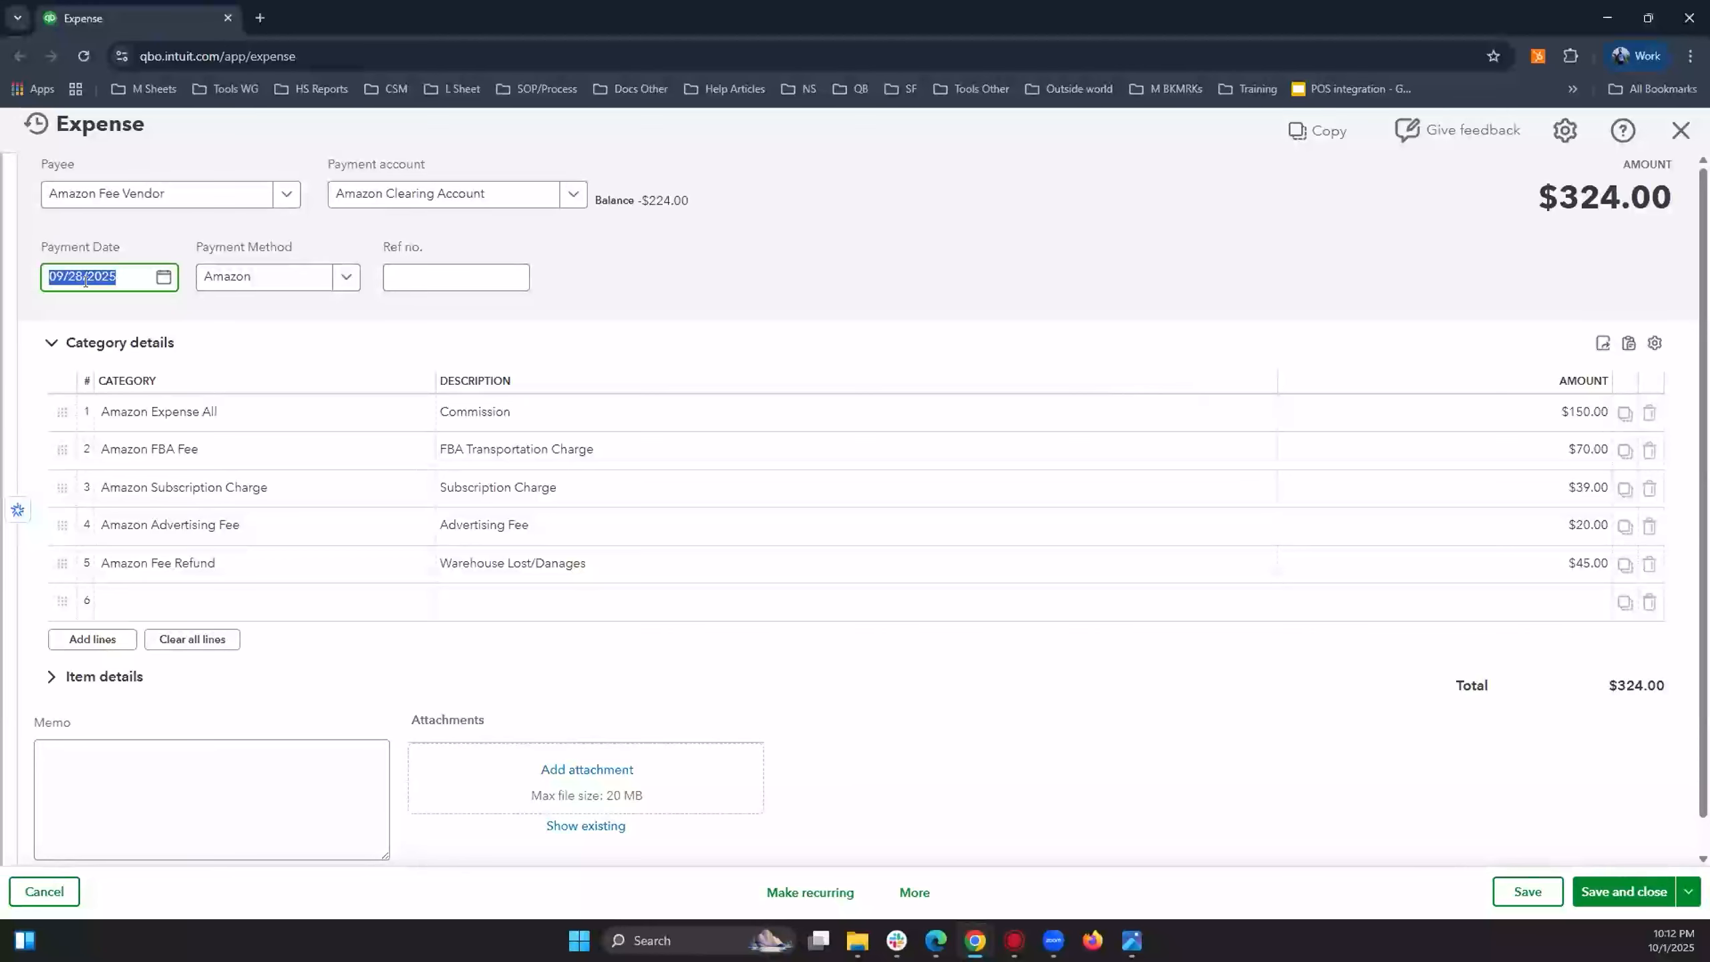
left_click(407, 278)
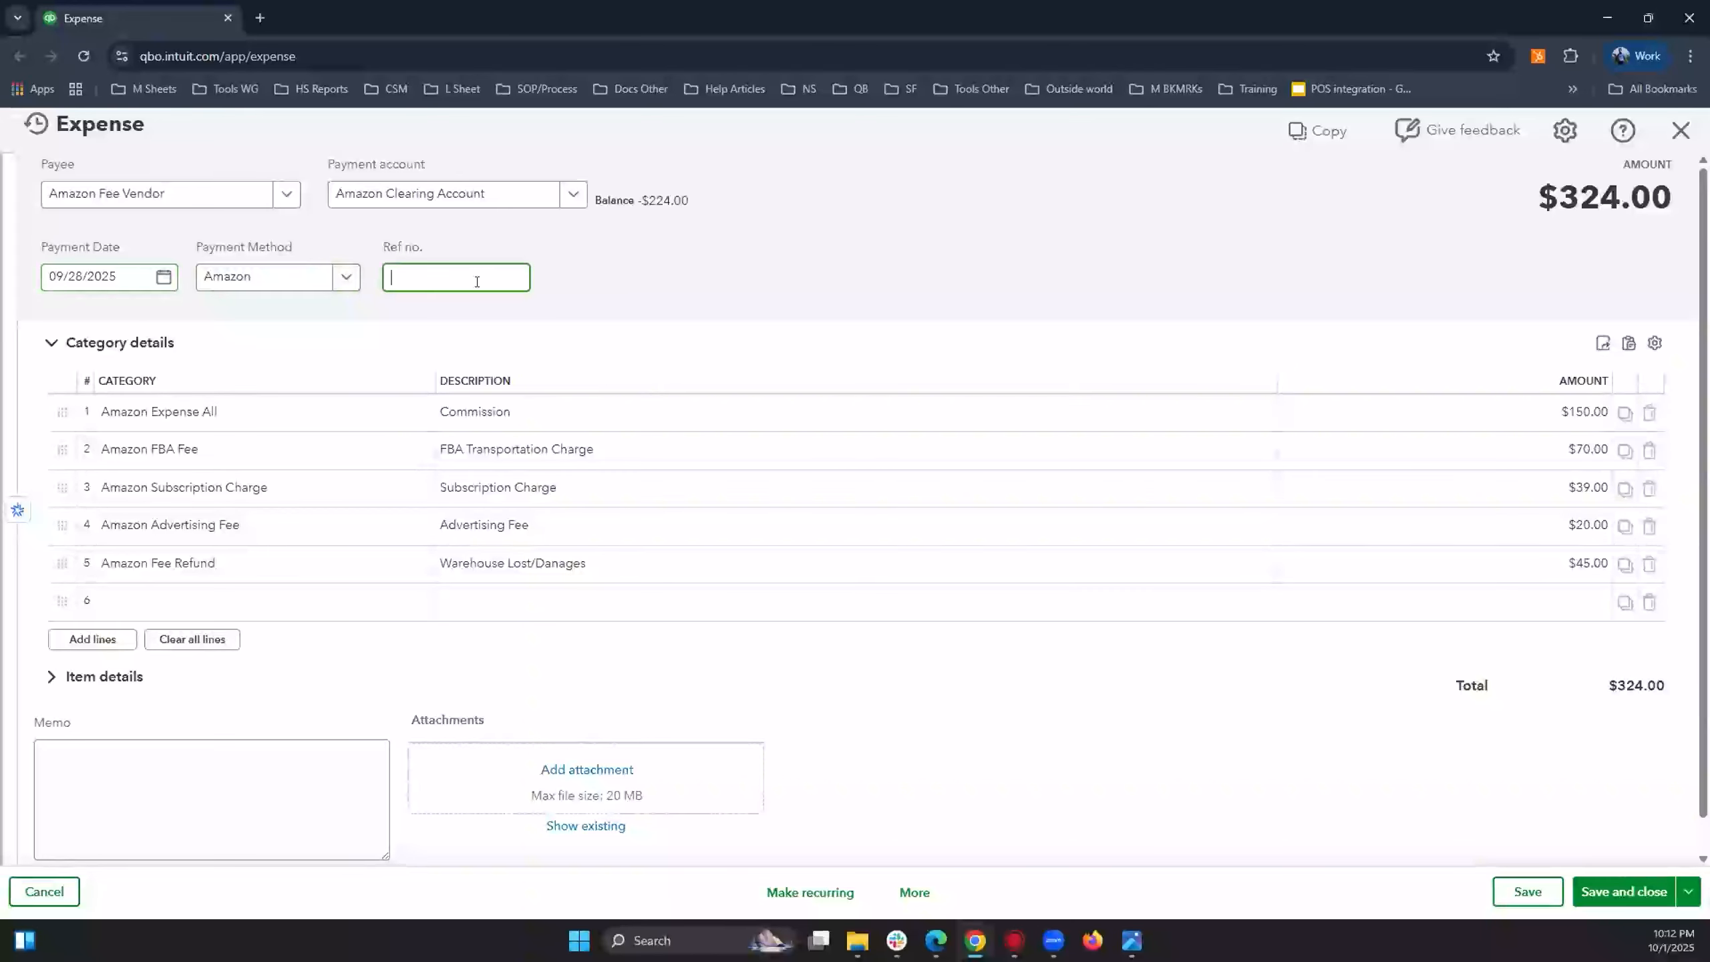
left_click(689, 279)
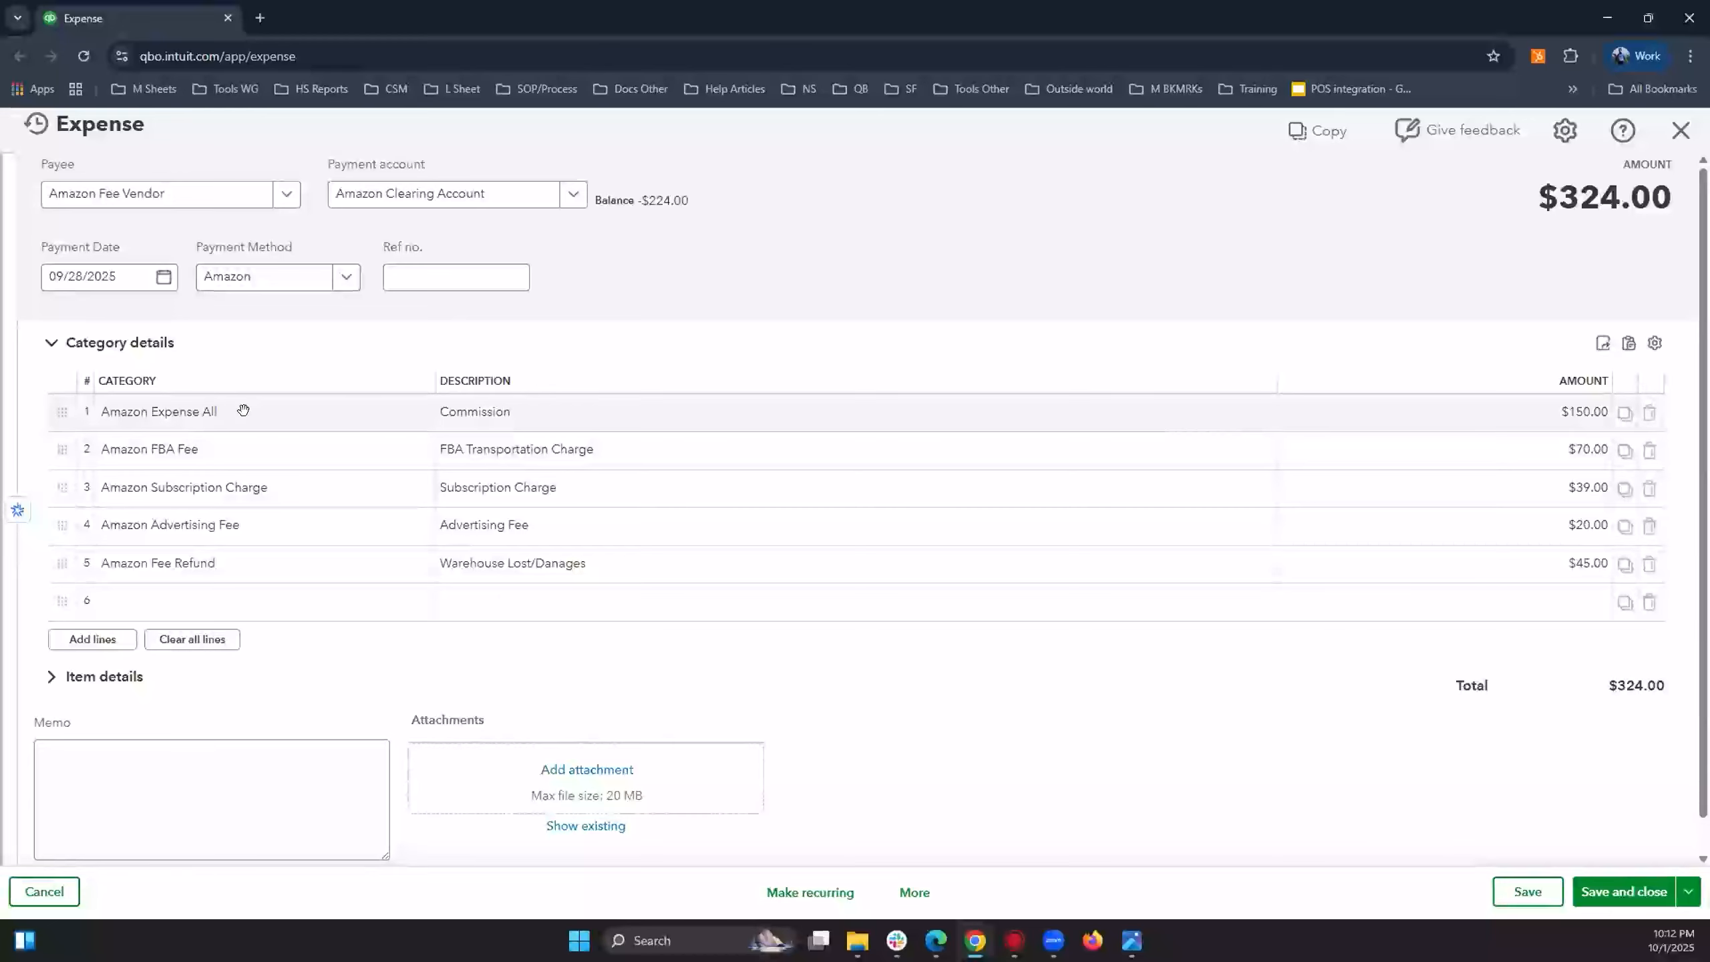
Examine the category, description and amount of the Commission line in the expense.
left_click(412, 412)
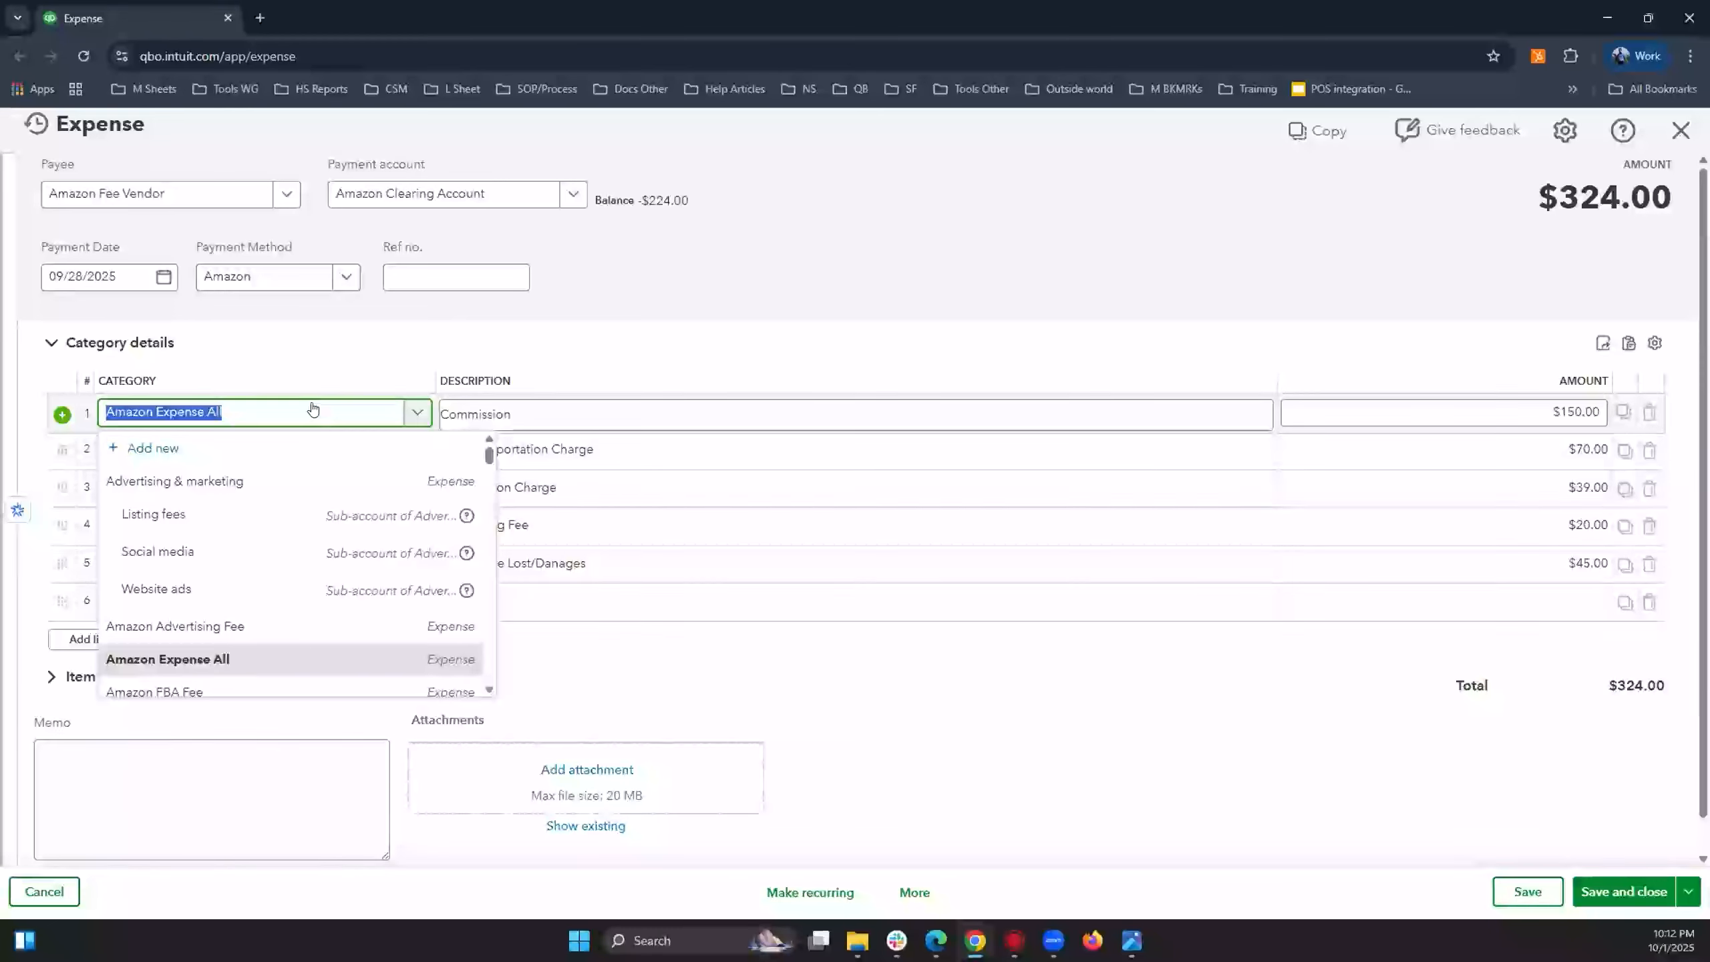
left_click(525, 412)
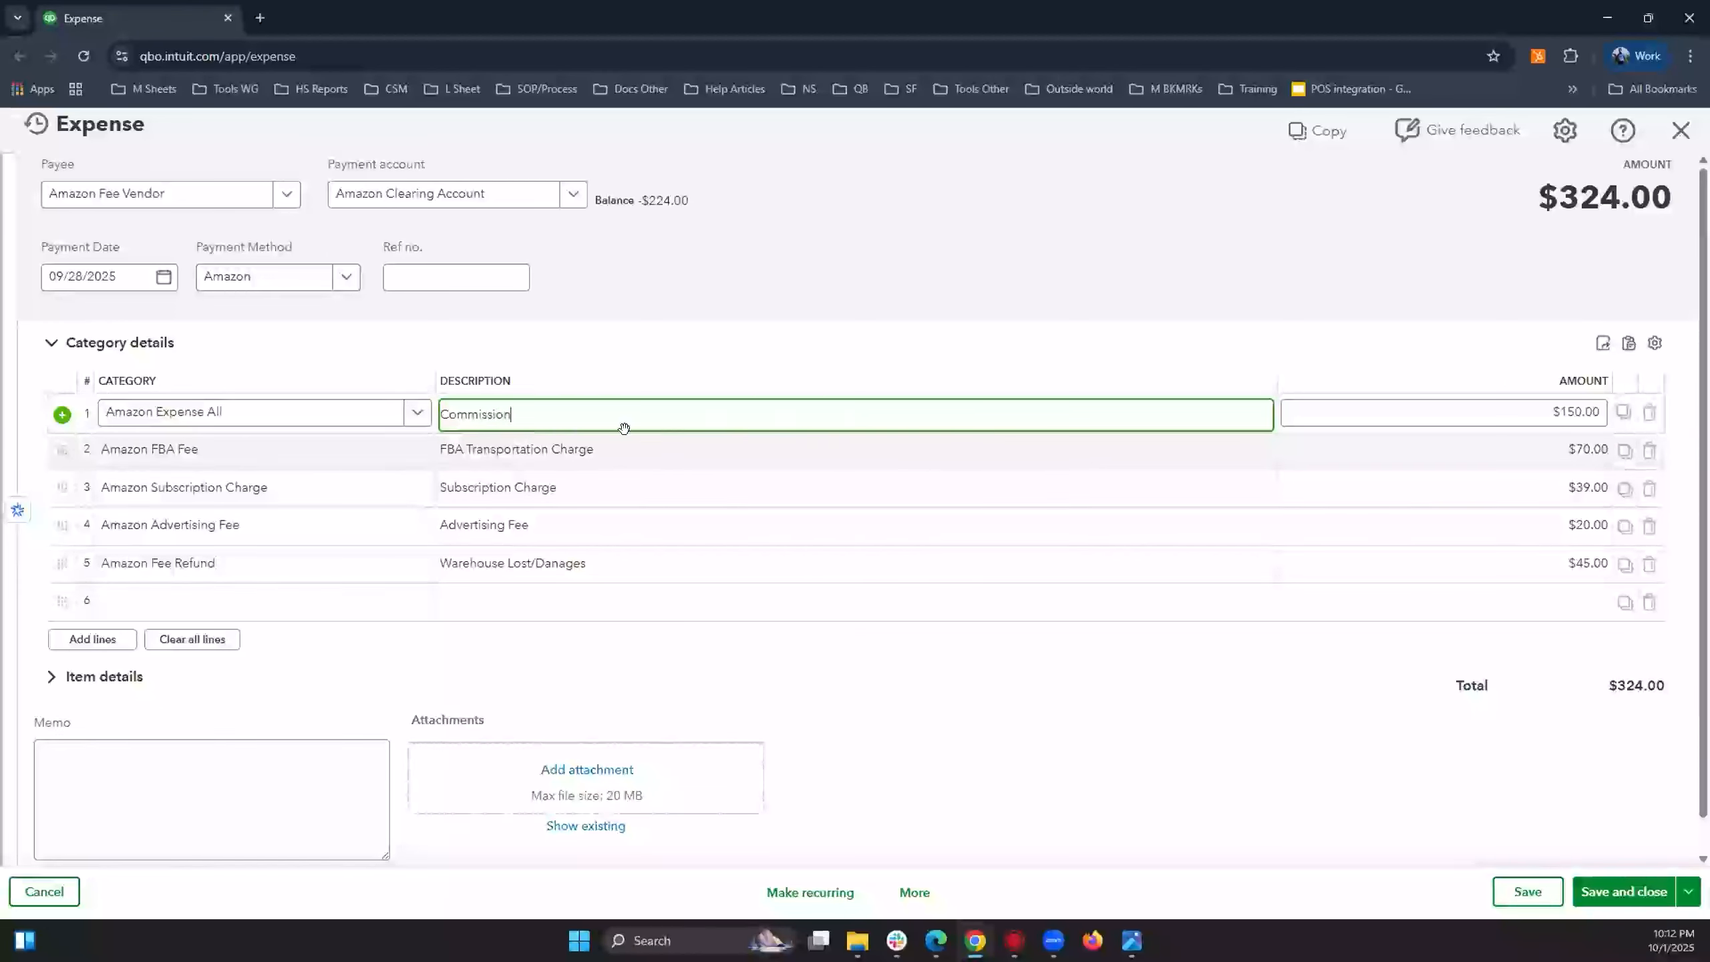
left_click(1568, 410)
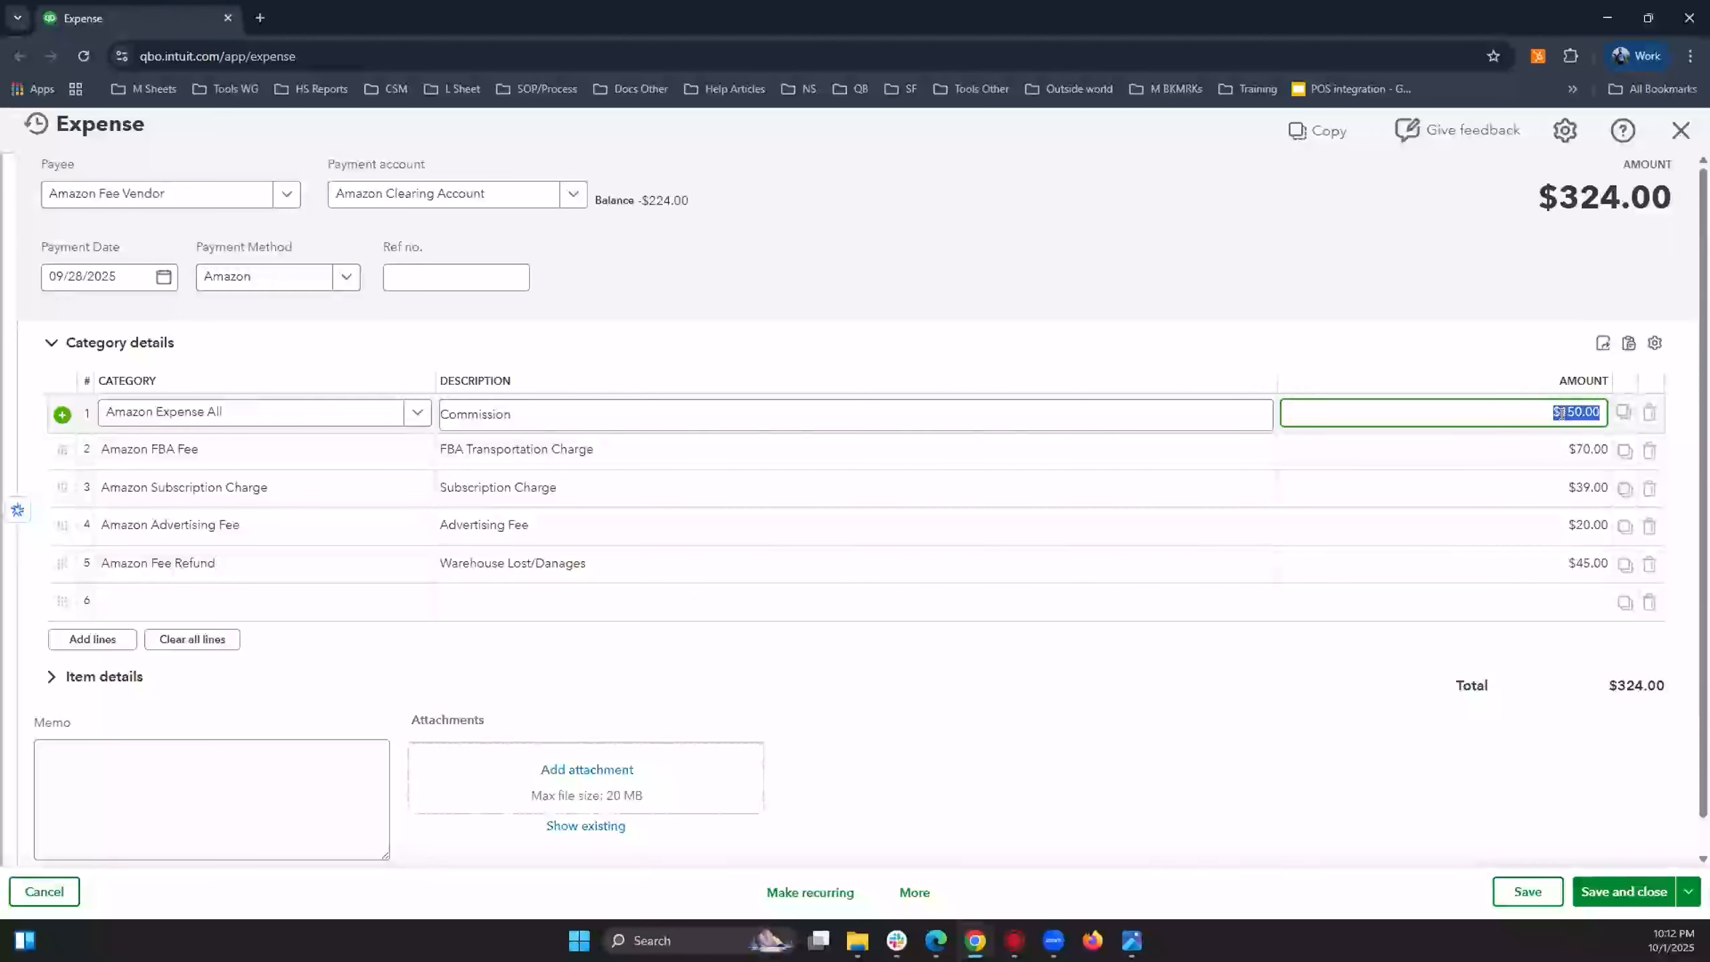
left_click(546, 412)
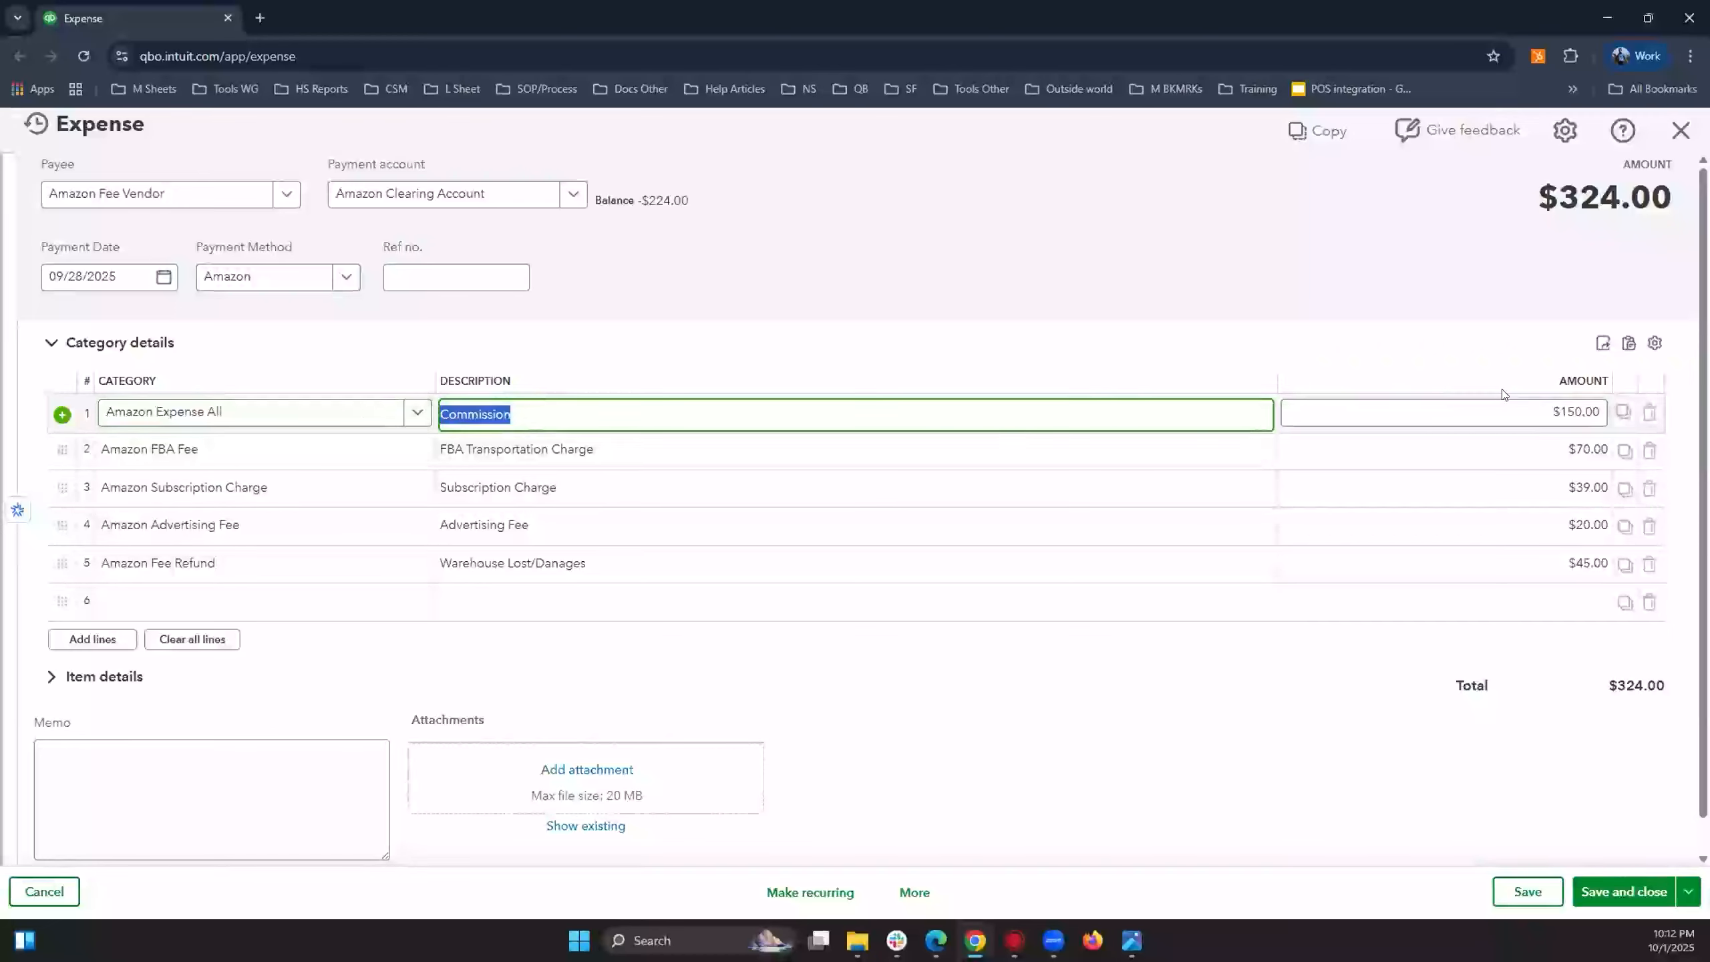
left_click_drag(1546, 411, 1581, 410)
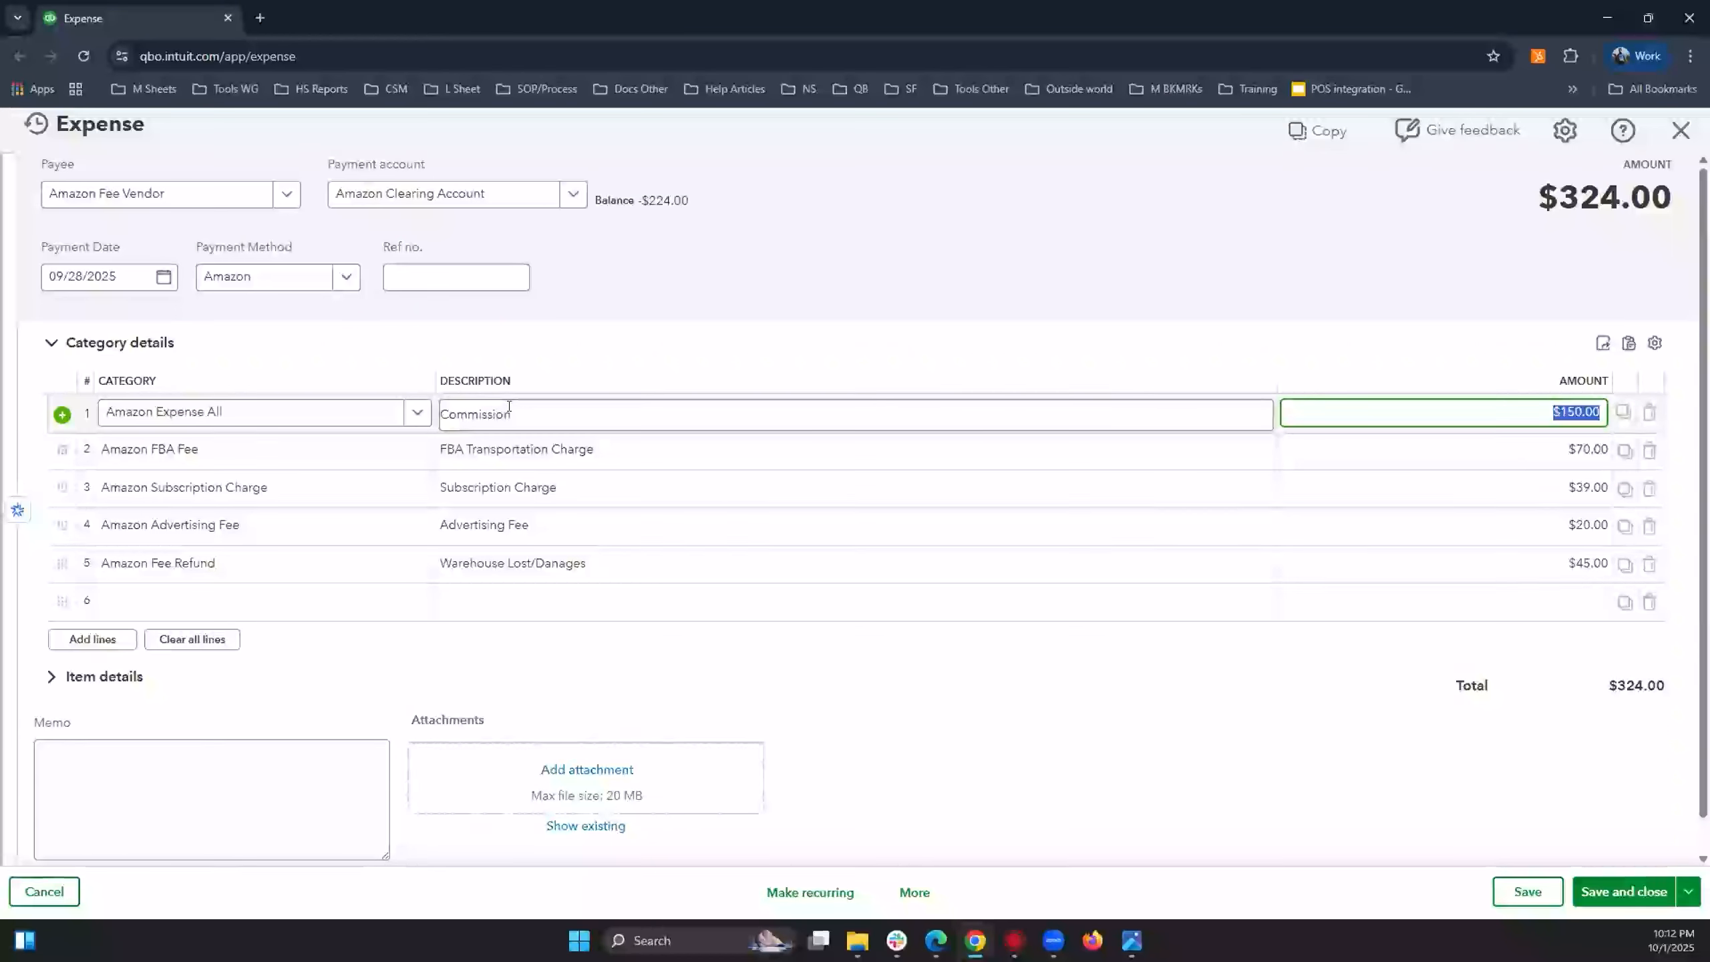
key("shift+Tab")
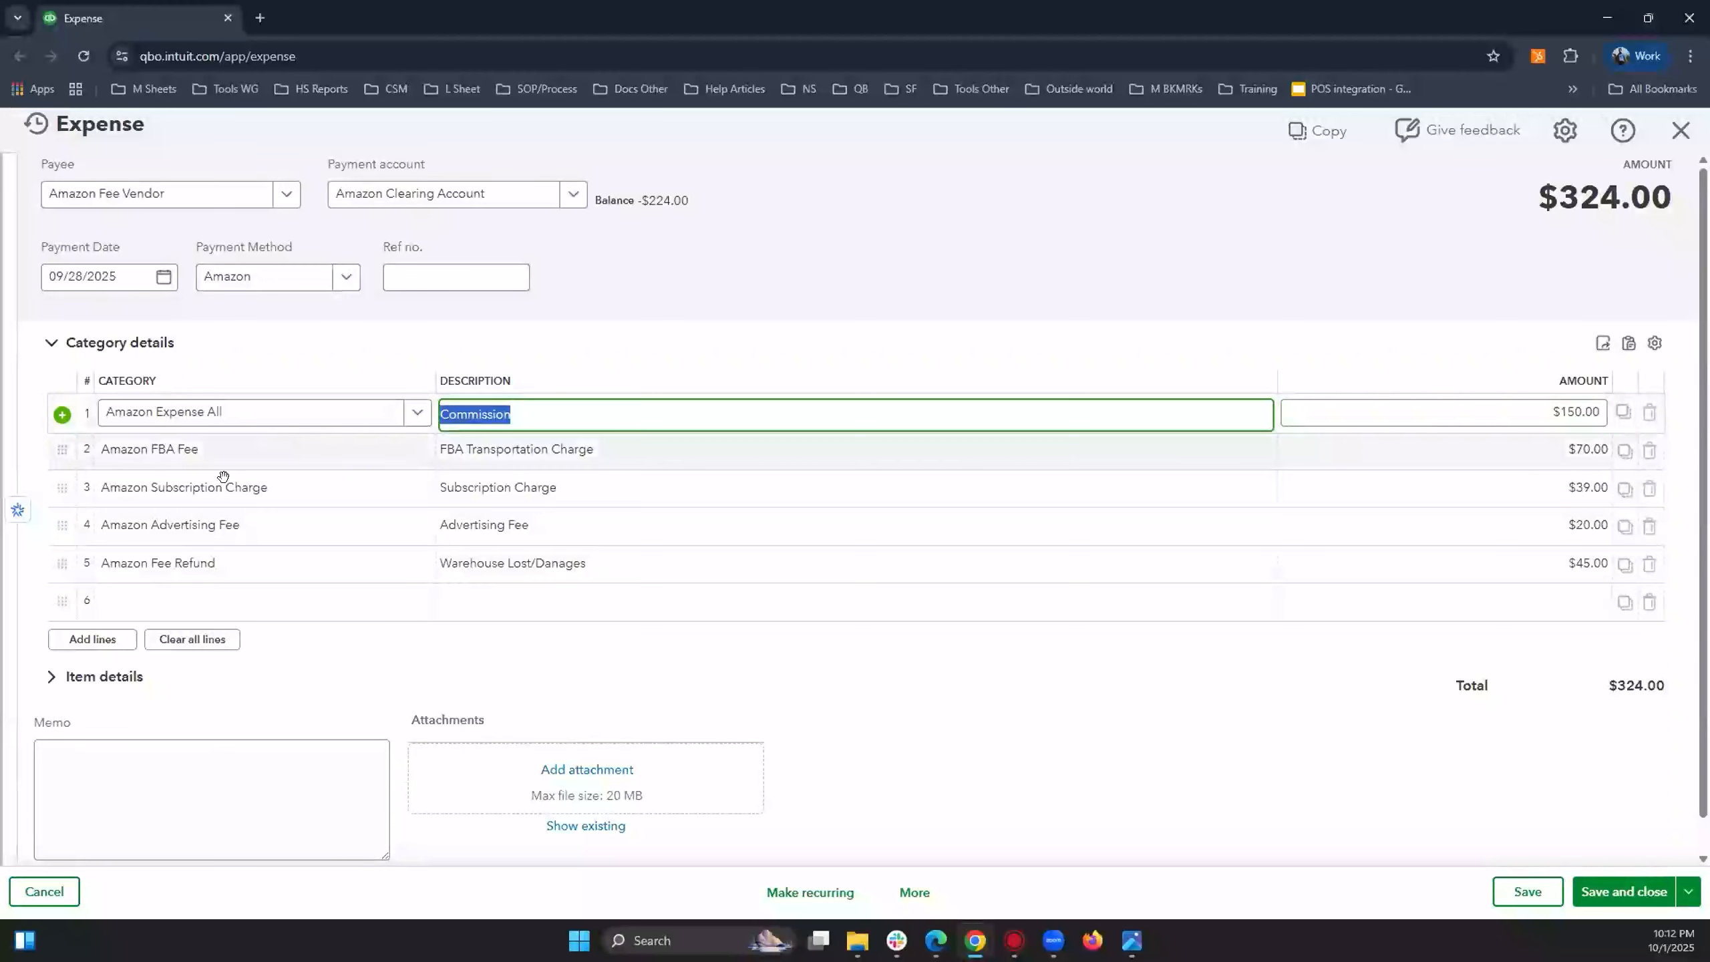
Set the category of the expense's empty sixth line to Amazon Expense All.
left_click(239, 603)
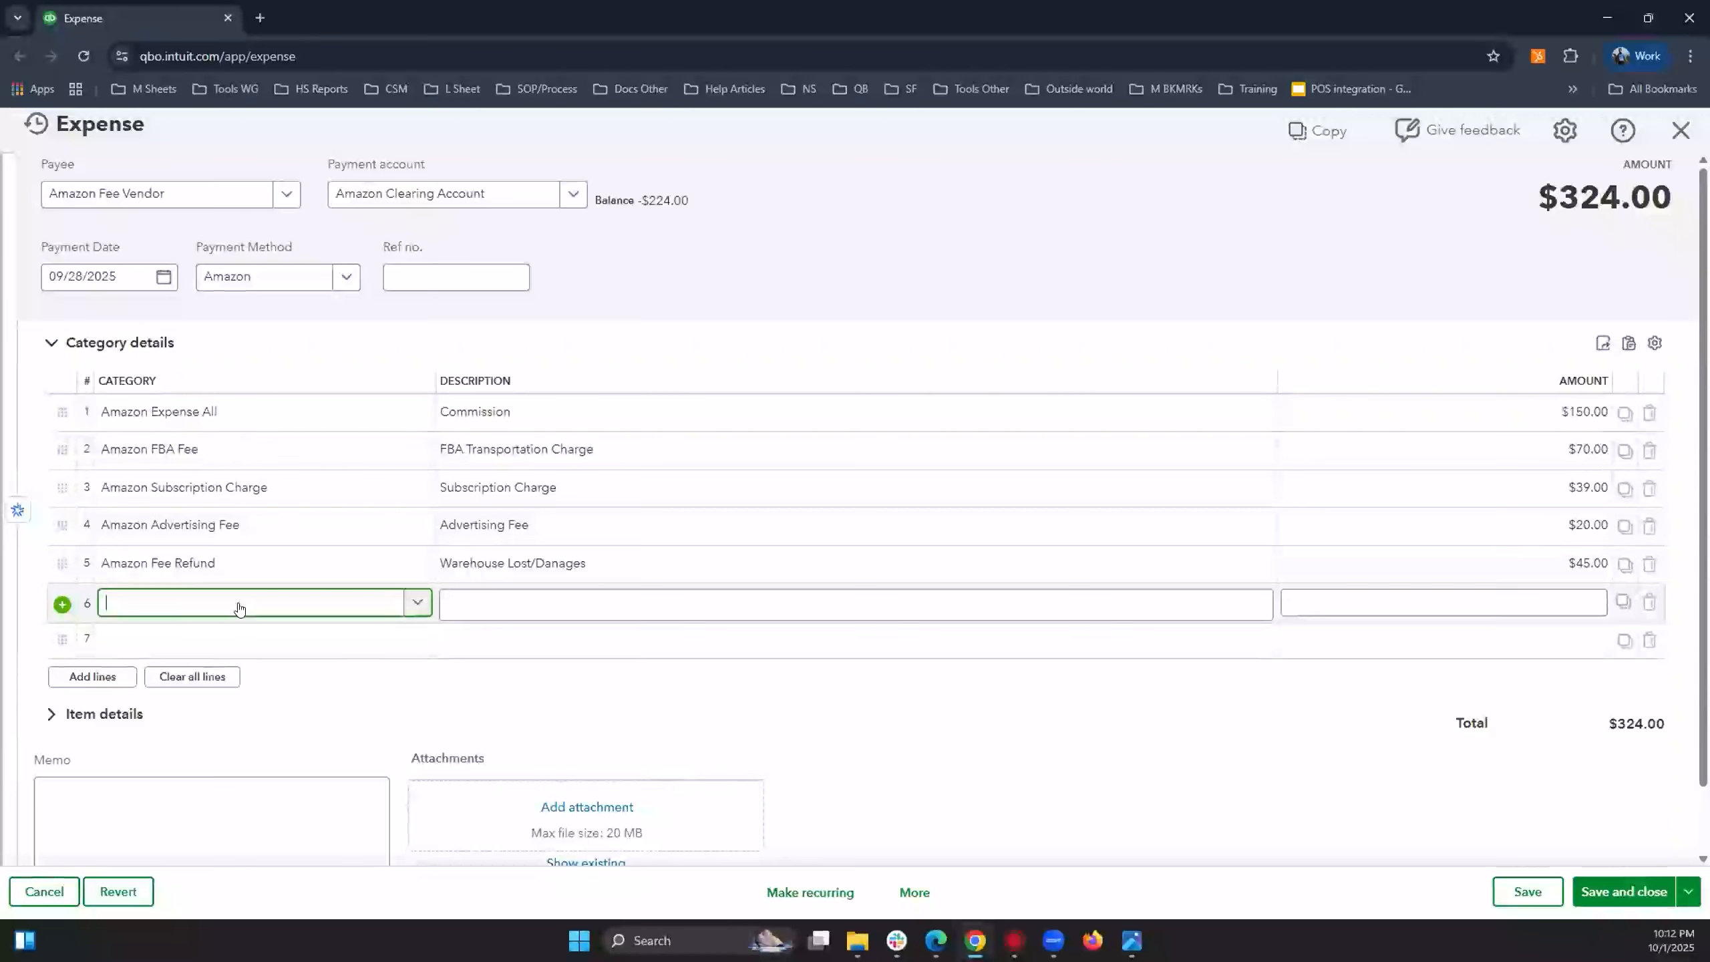
type("ama")
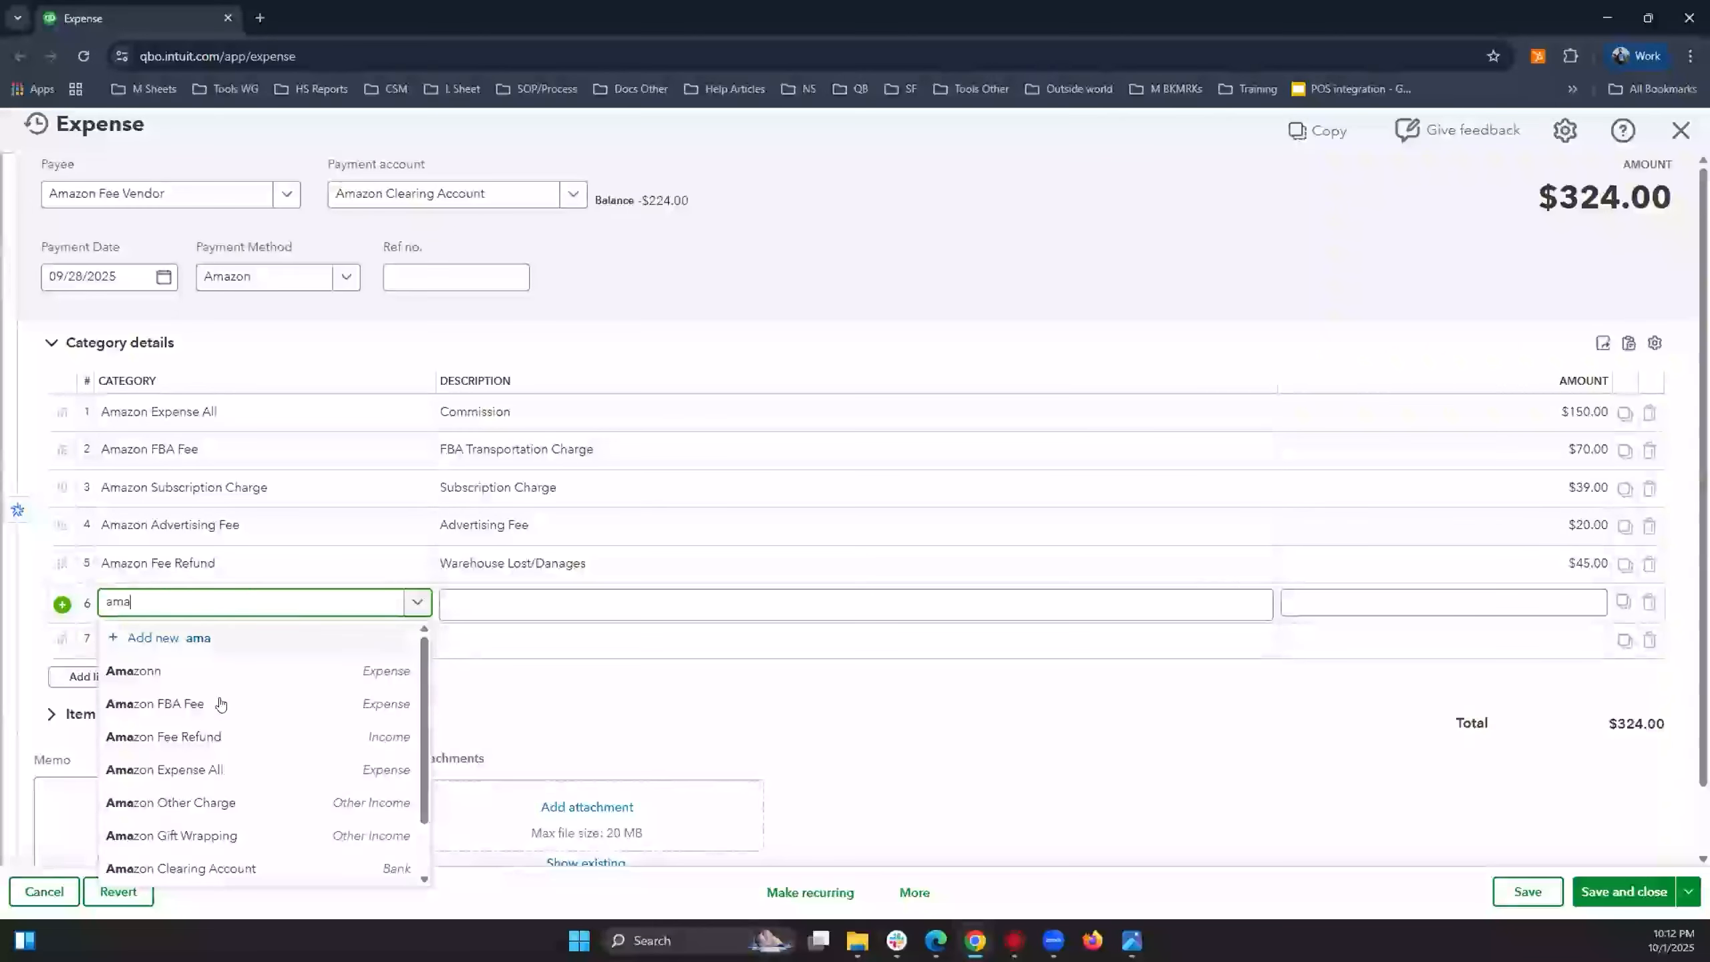
left_click(218, 770)
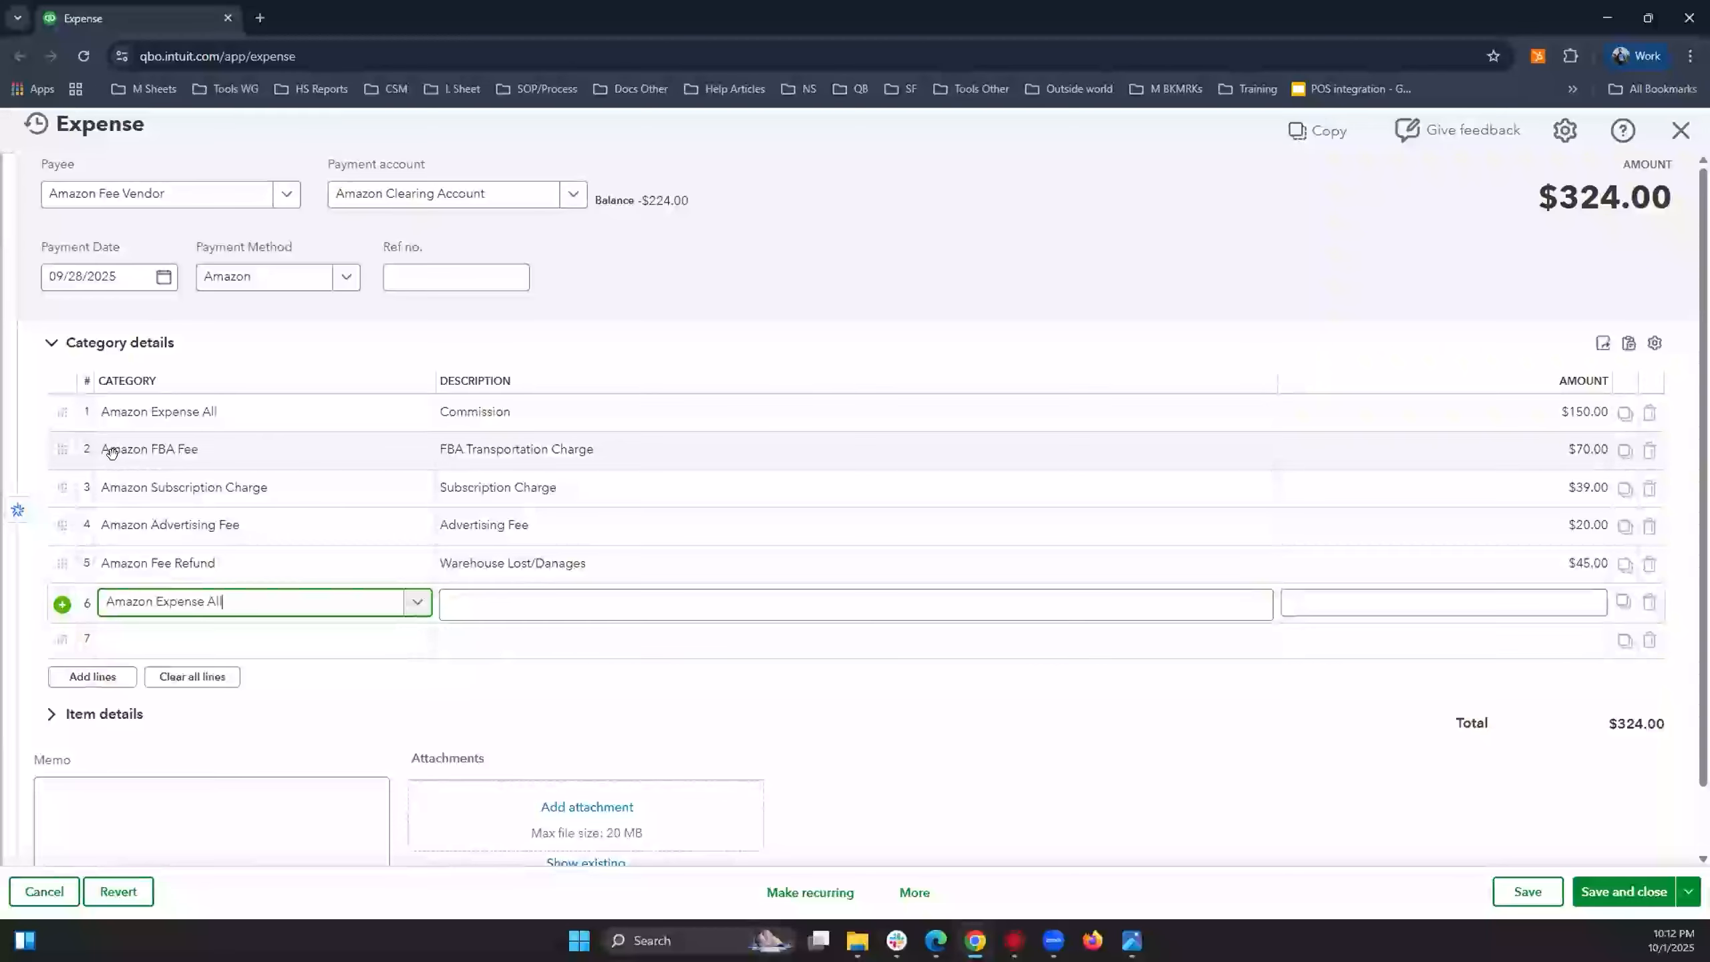
Examine the FBA and other fee lines, the item details section and the payment account of the expense.
left_click(223, 450)
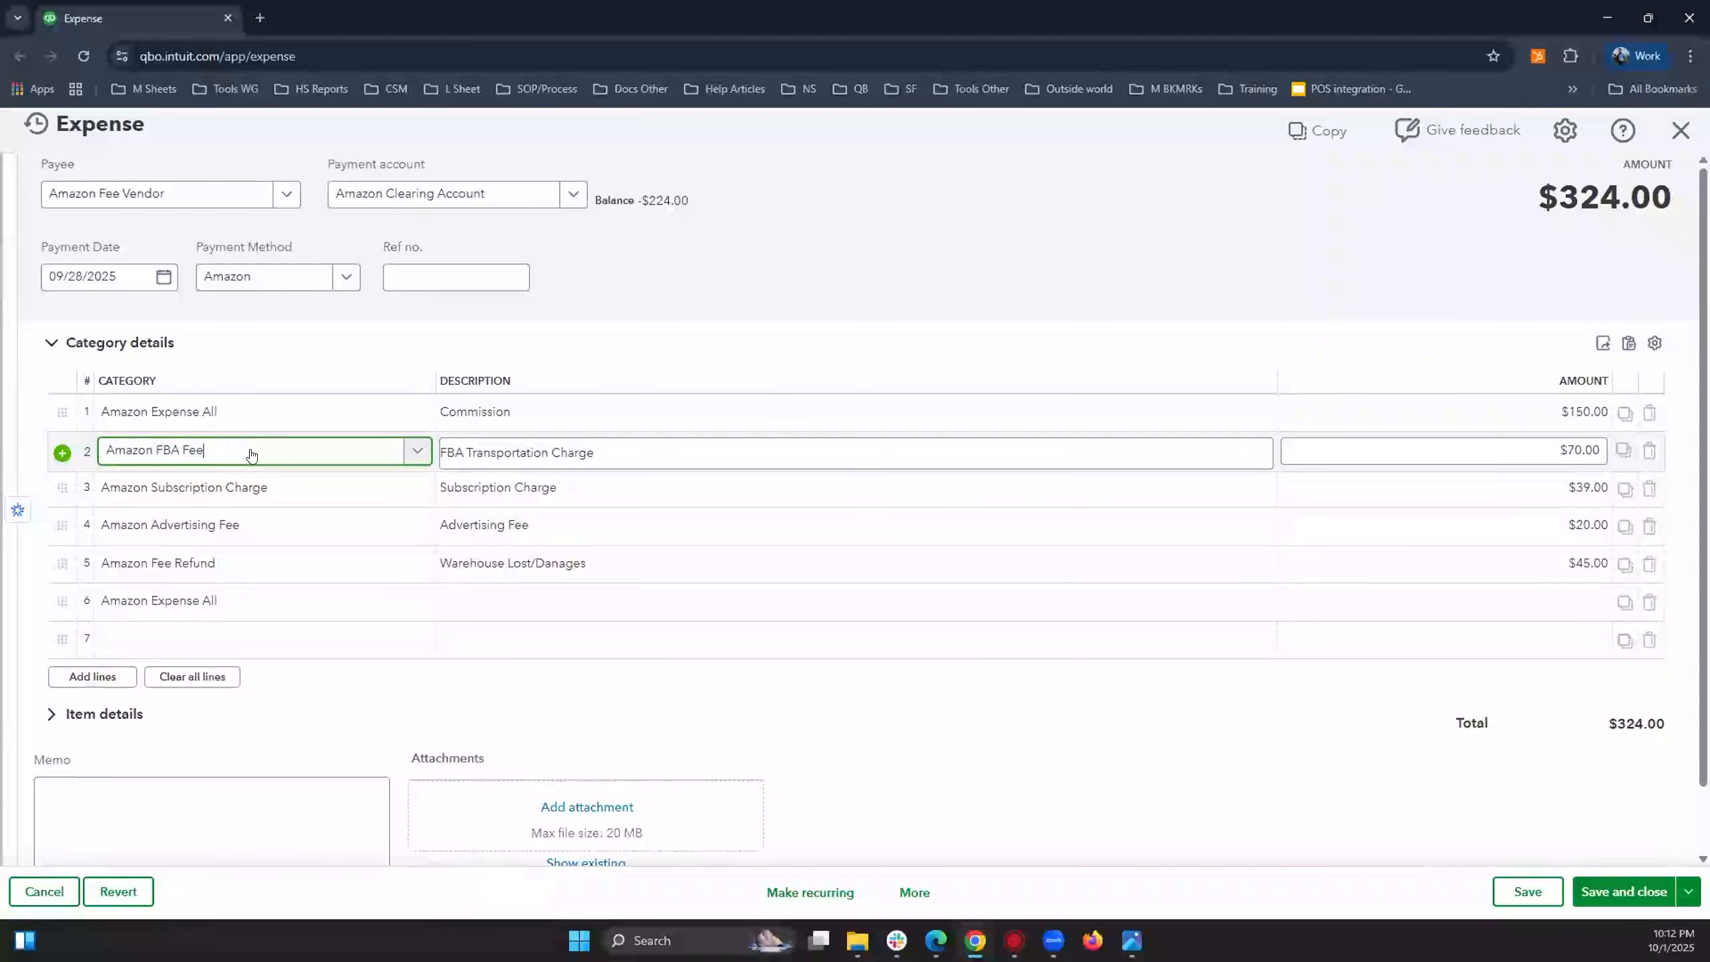
left_click(477, 463)
left_click(540, 527)
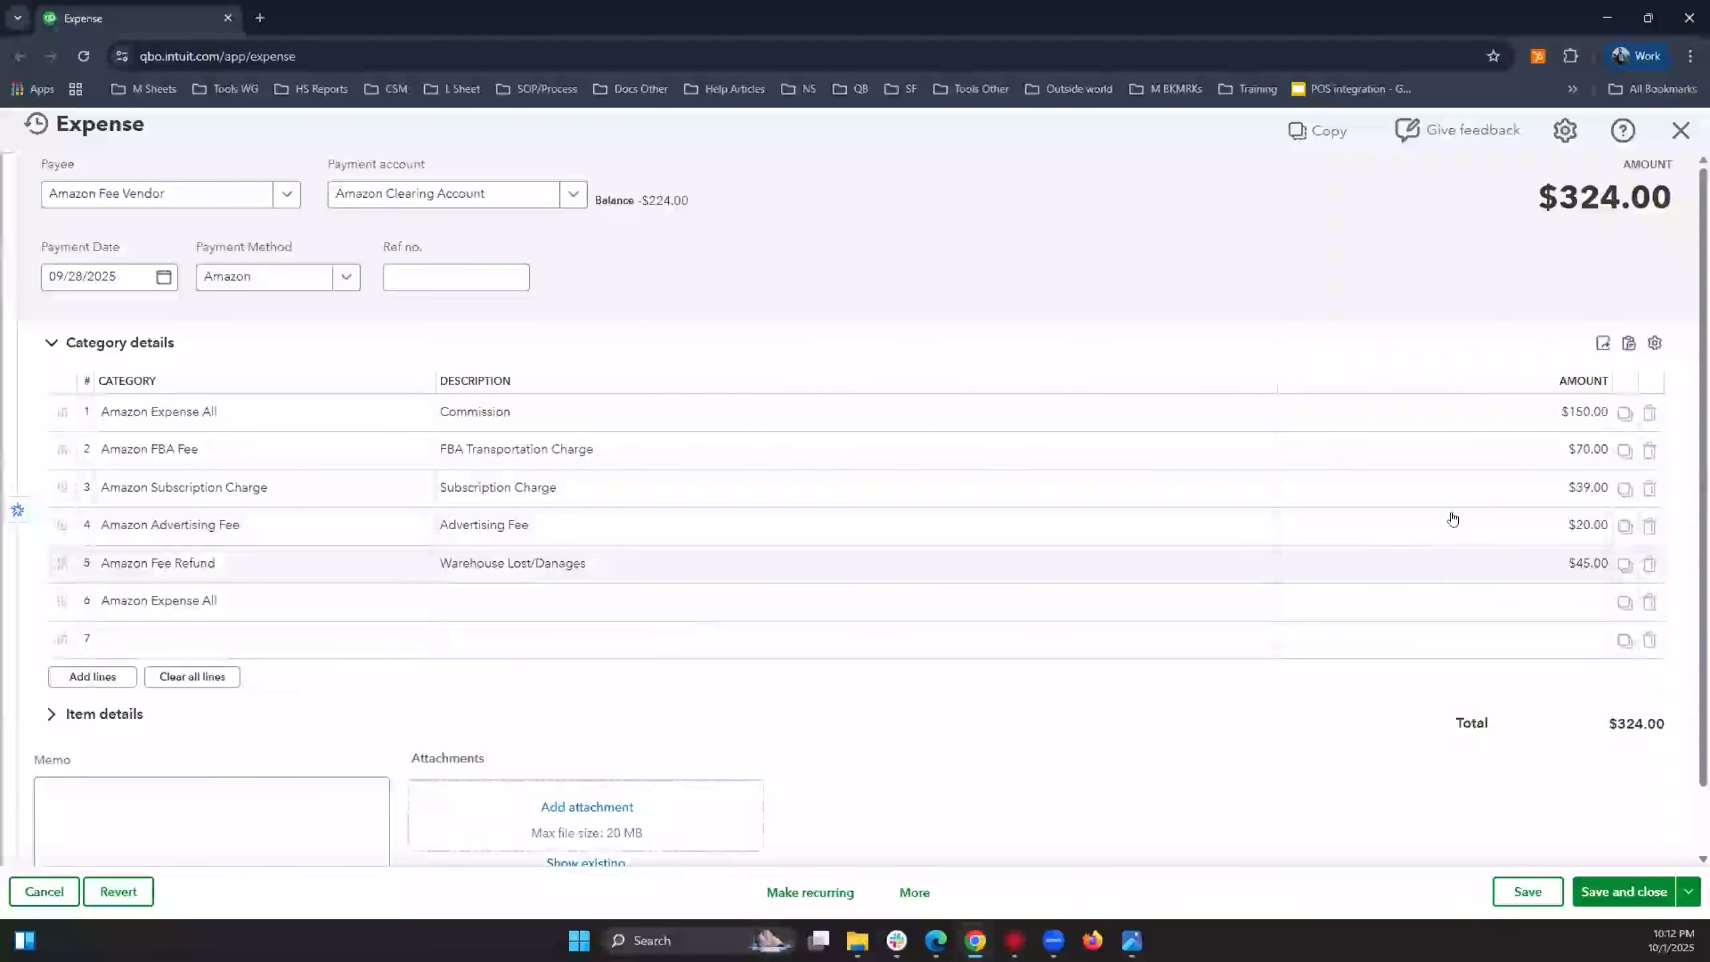
left_click(1445, 756)
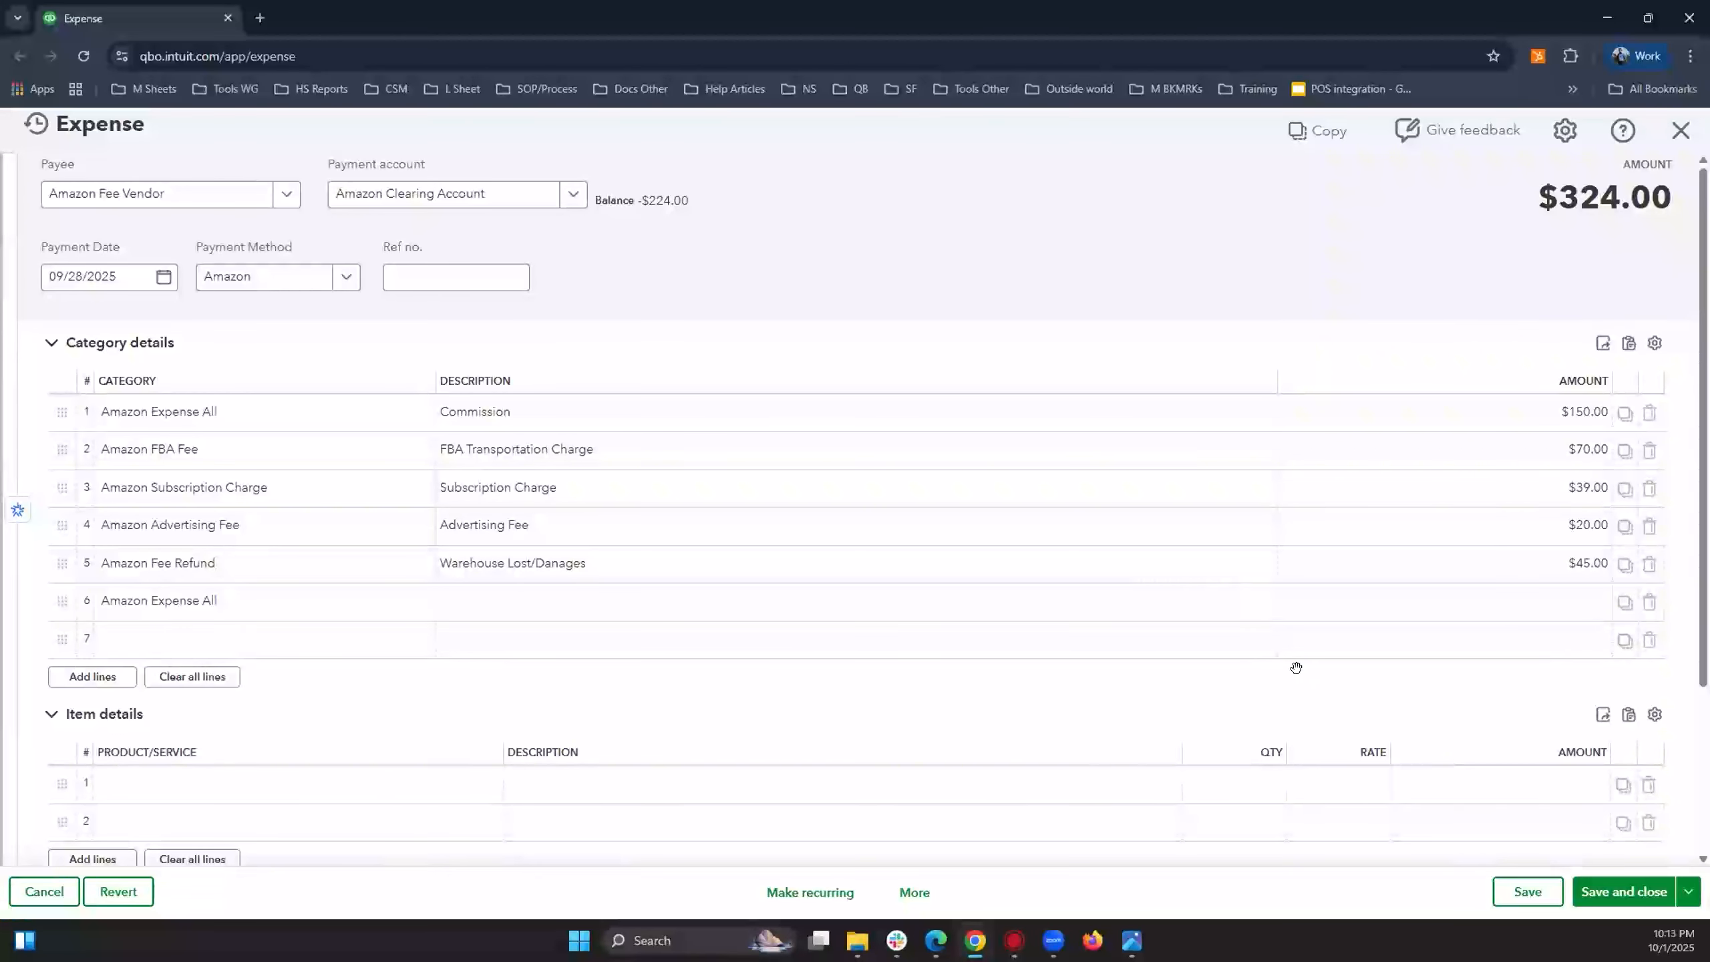
scroll(1529, 752, "down", 3)
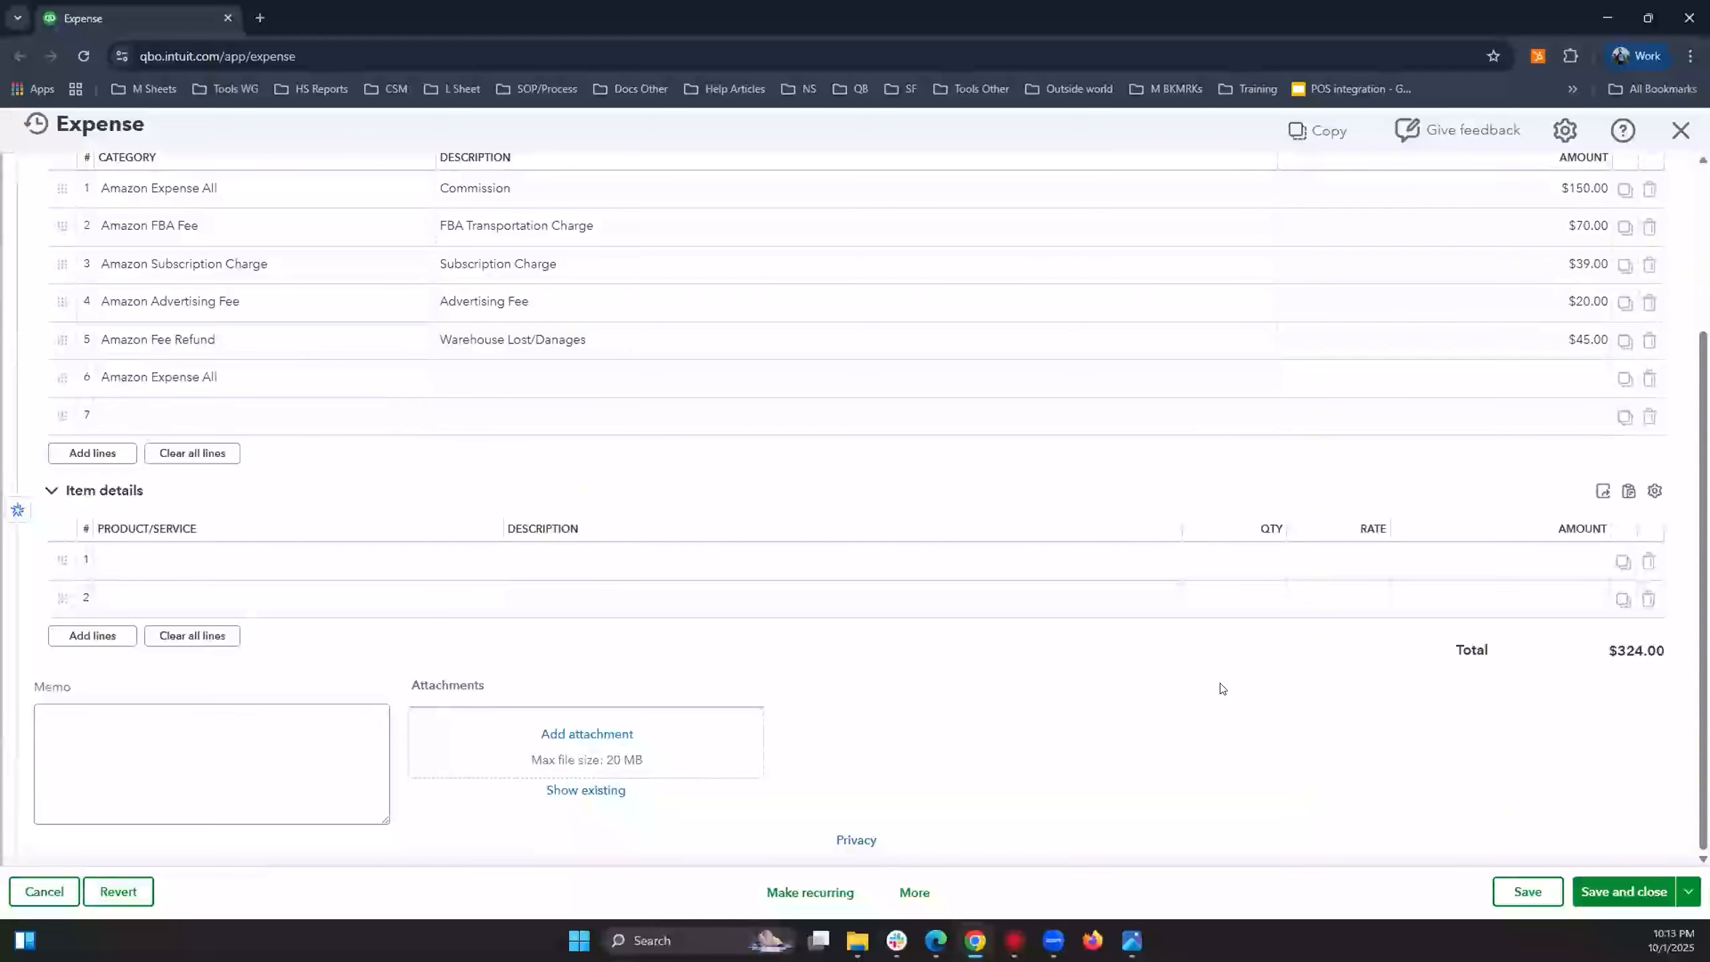
scroll(1221, 692, "up", 5)
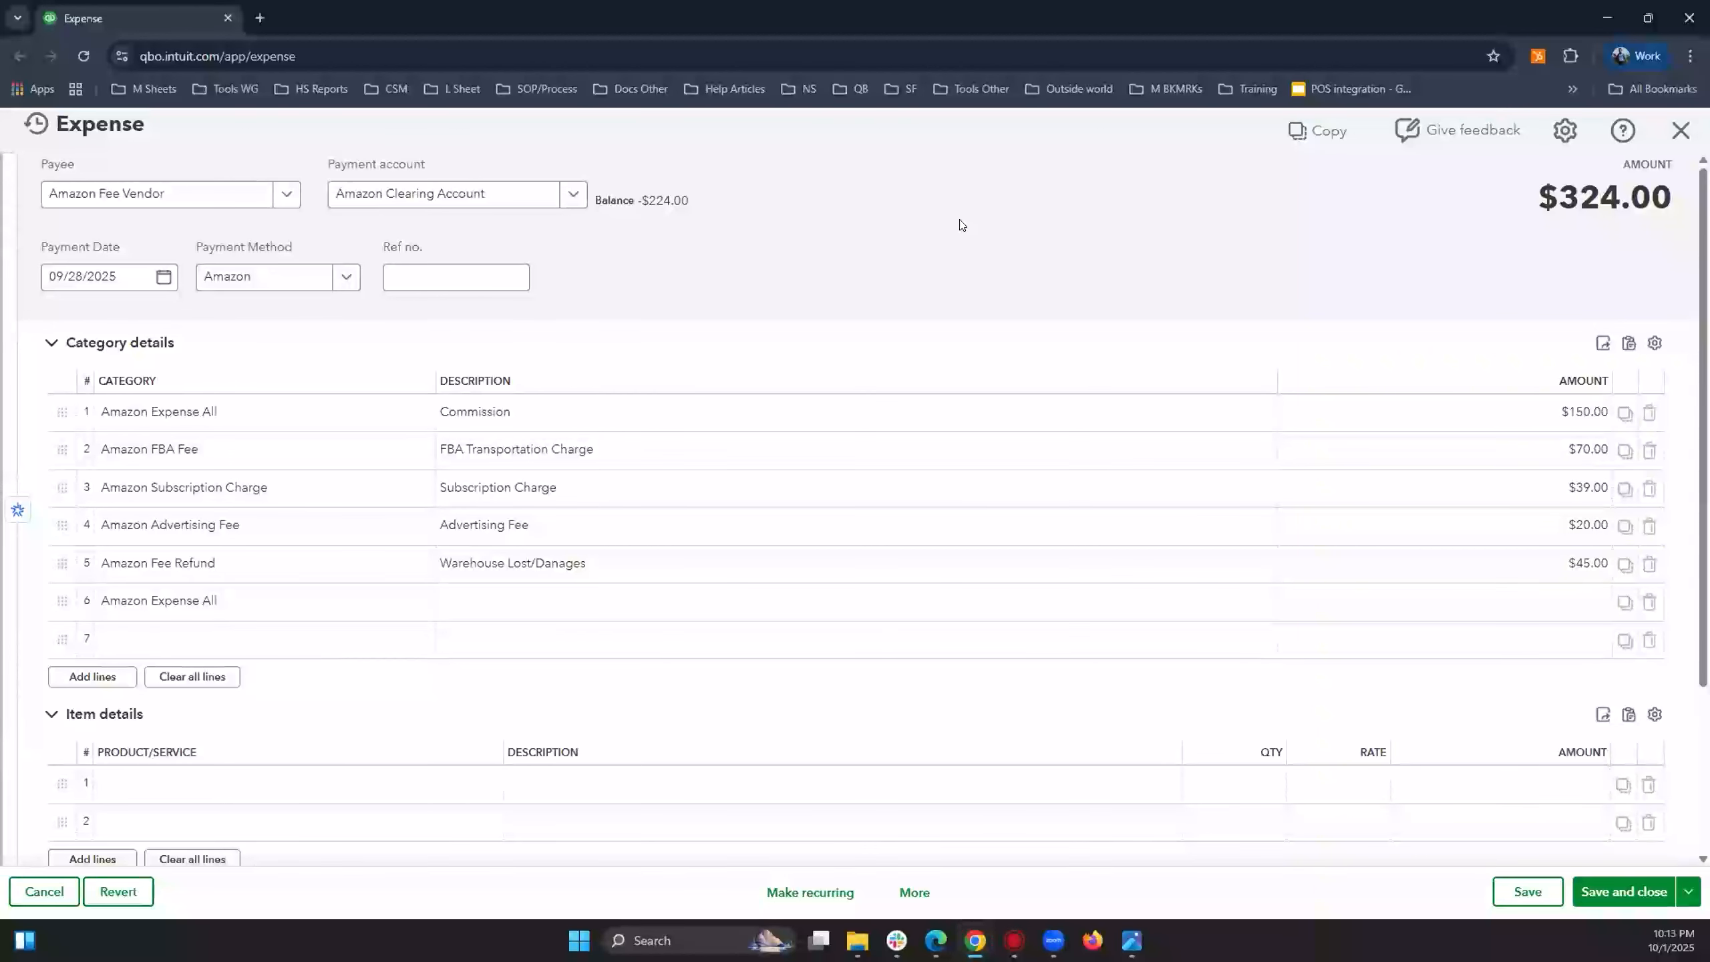
left_click(480, 196)
left_click(871, 211)
Switch to the QuickBooks Online home page and open the chart of accounts.
key("alt+Tab")
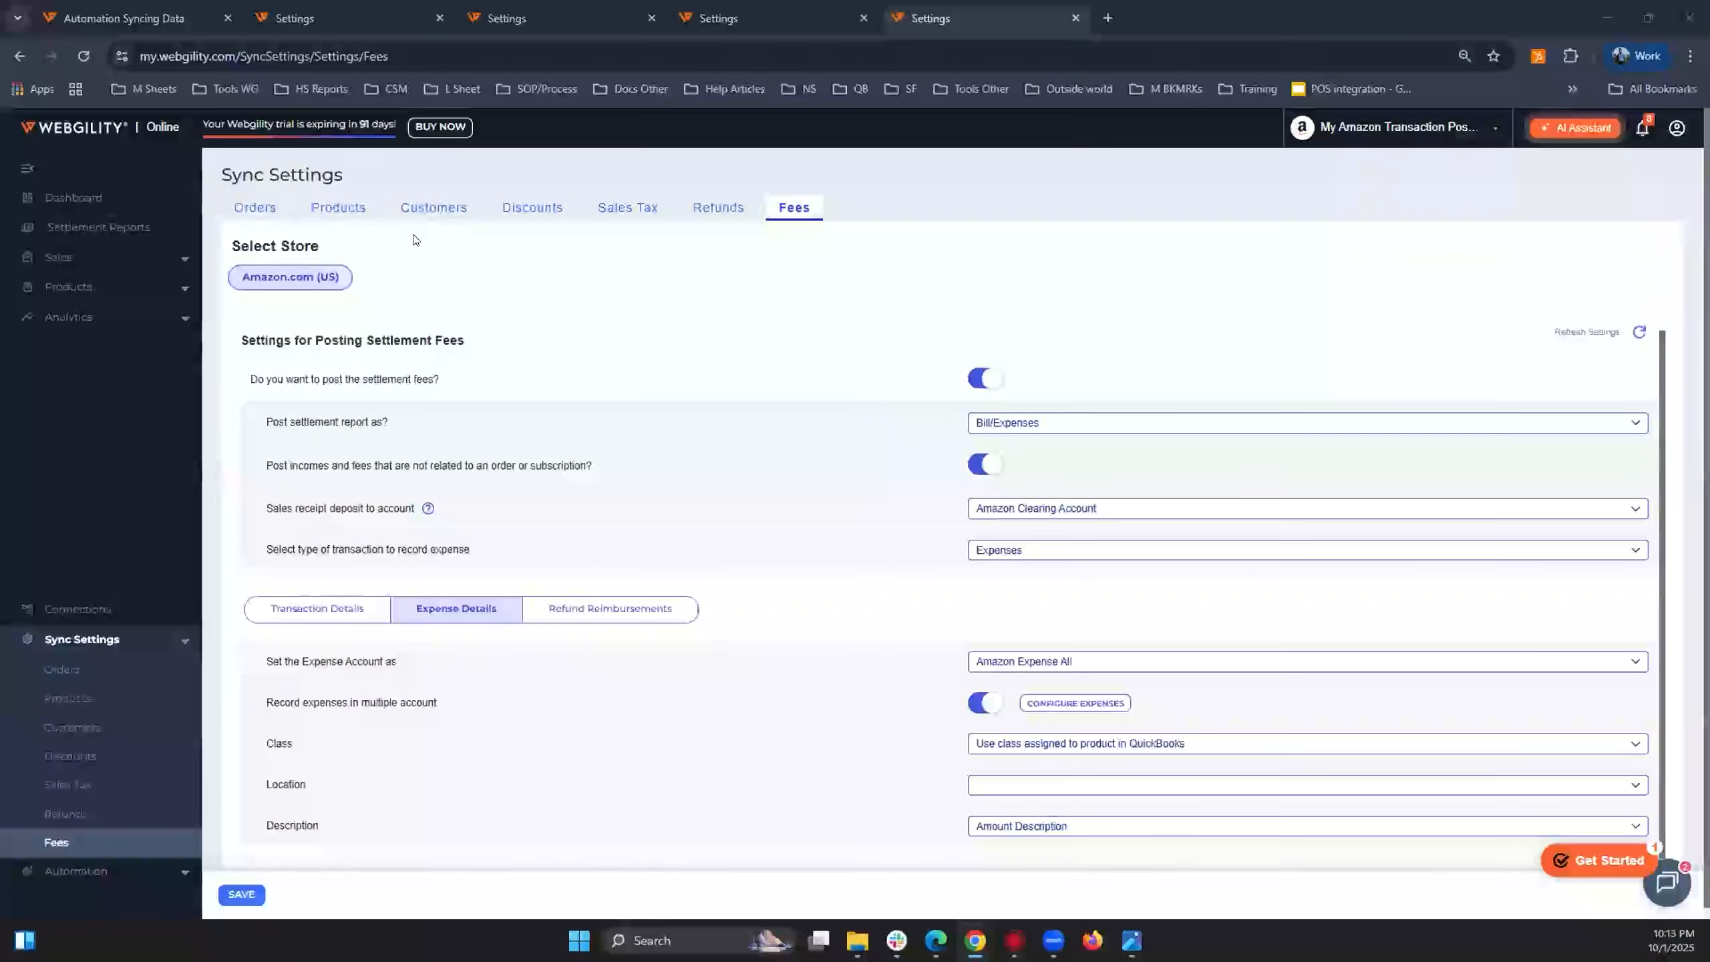
left_click_drag(650, 168, 942, 181)
double_click(960, 160)
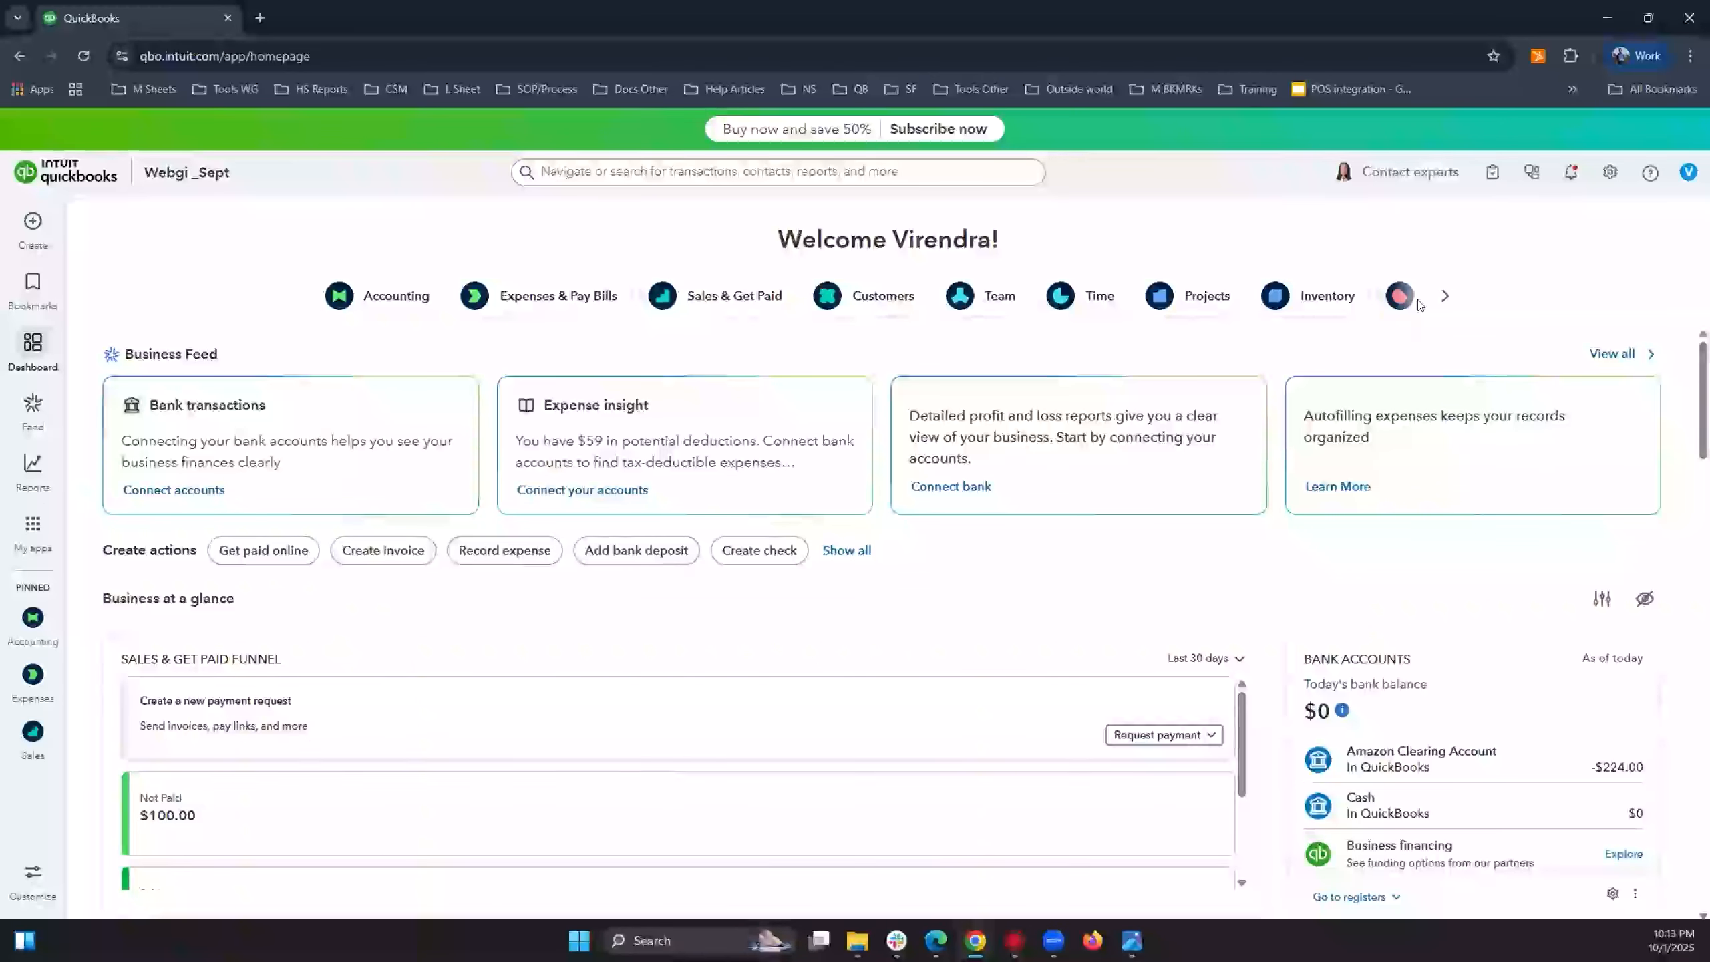
left_click(1610, 172)
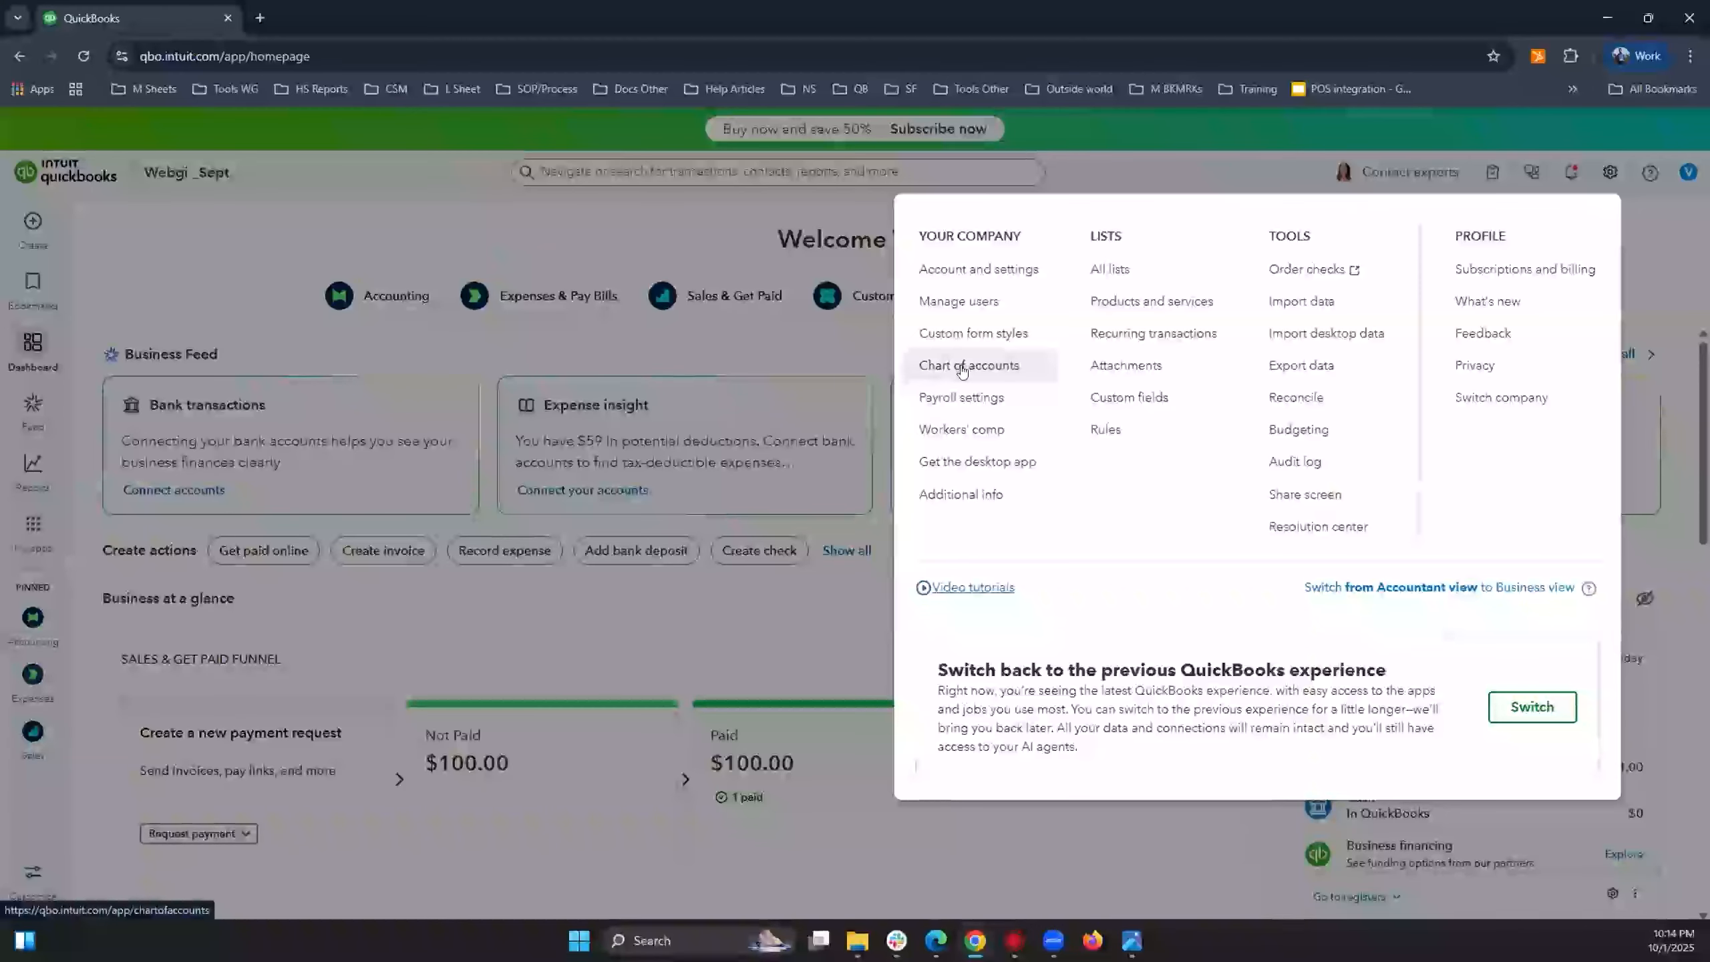
left_click(961, 367)
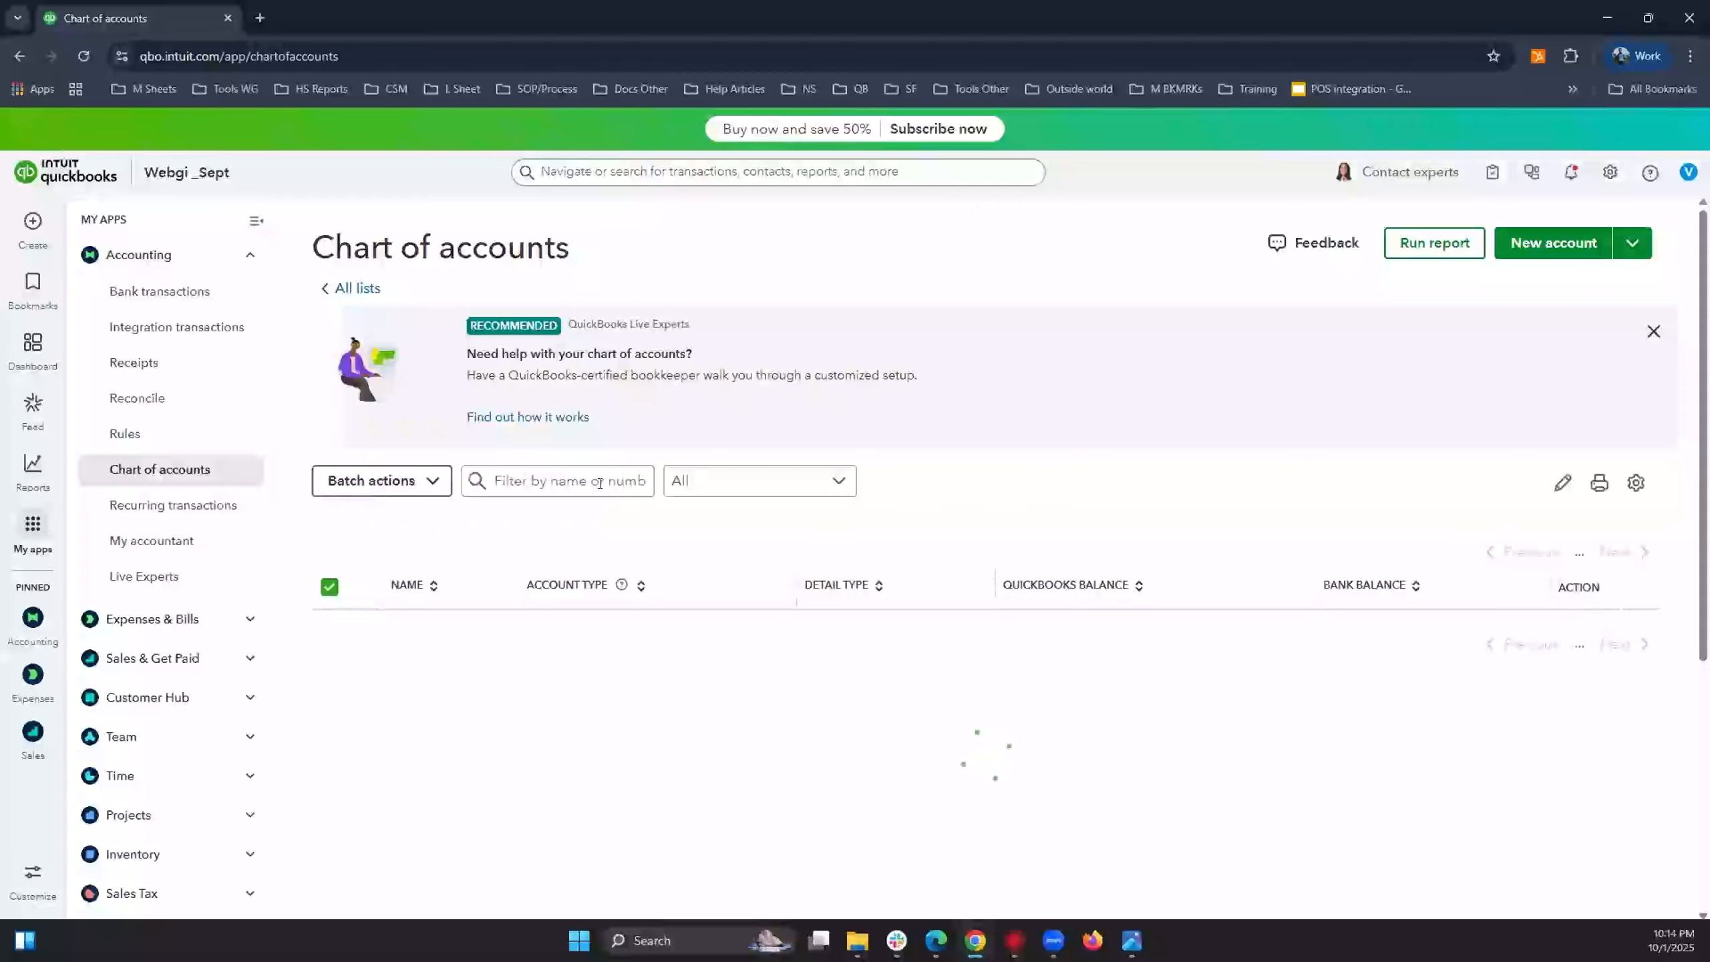
Filter the chart of accounts by "amazozon" and locate the Amazon Clearing Account in the list.
left_click(596, 483)
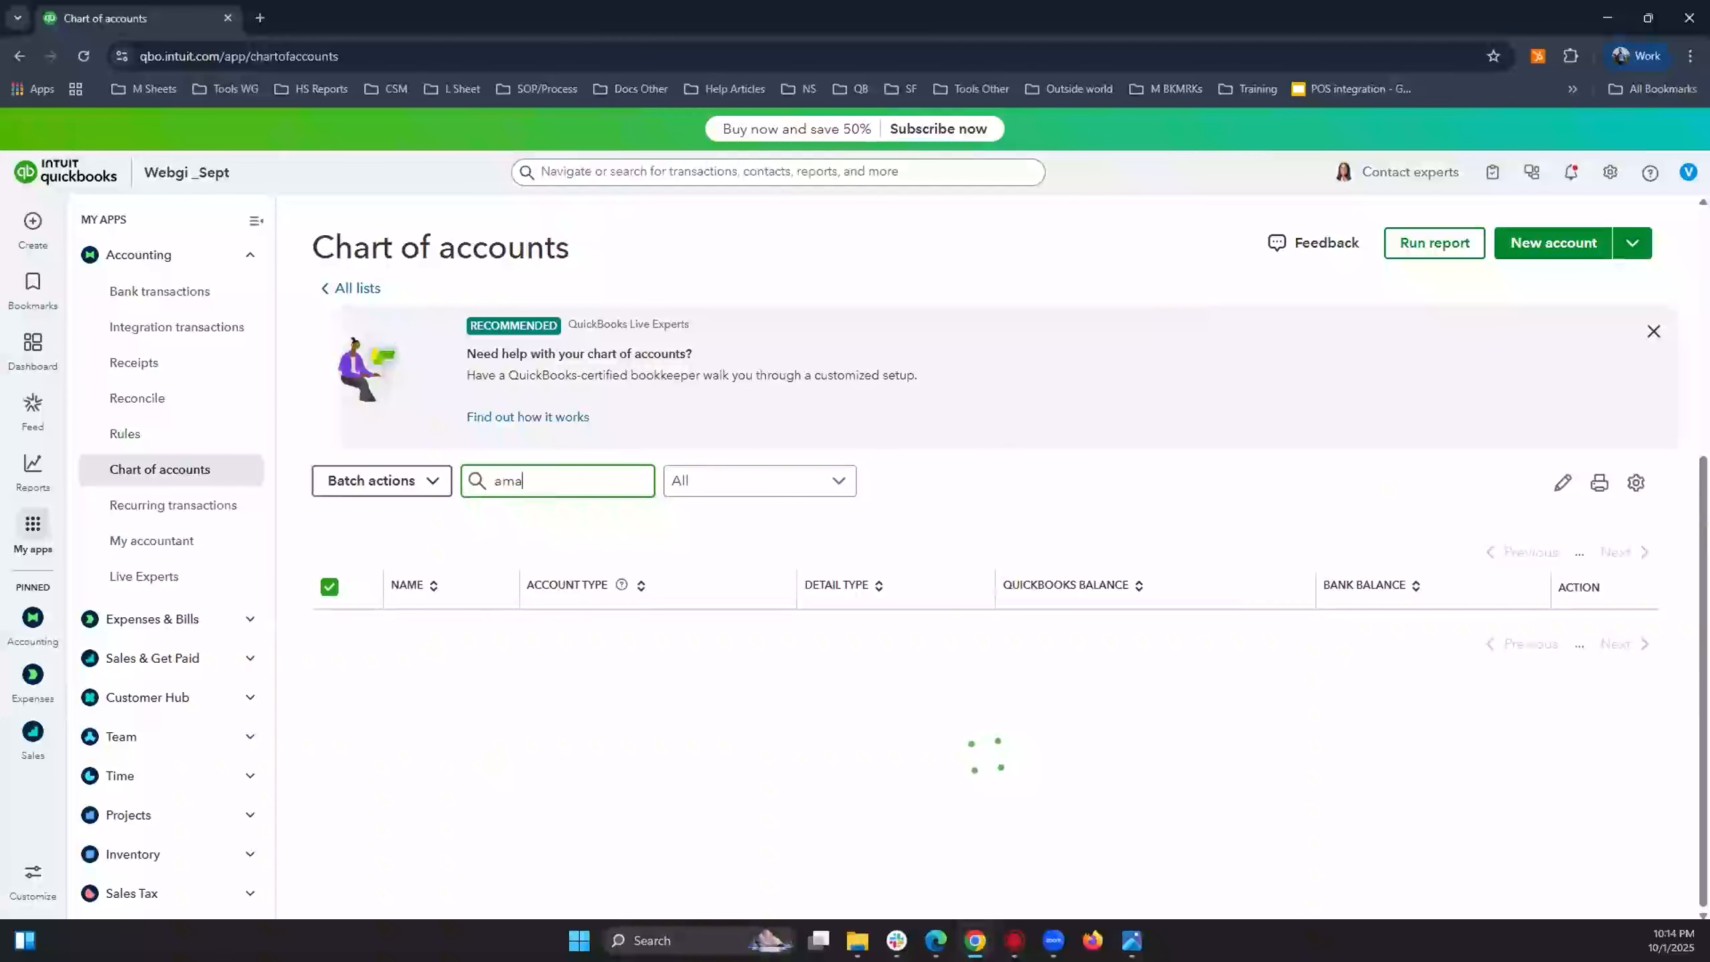
type("zozon")
scroll(493, 329, "down", 6)
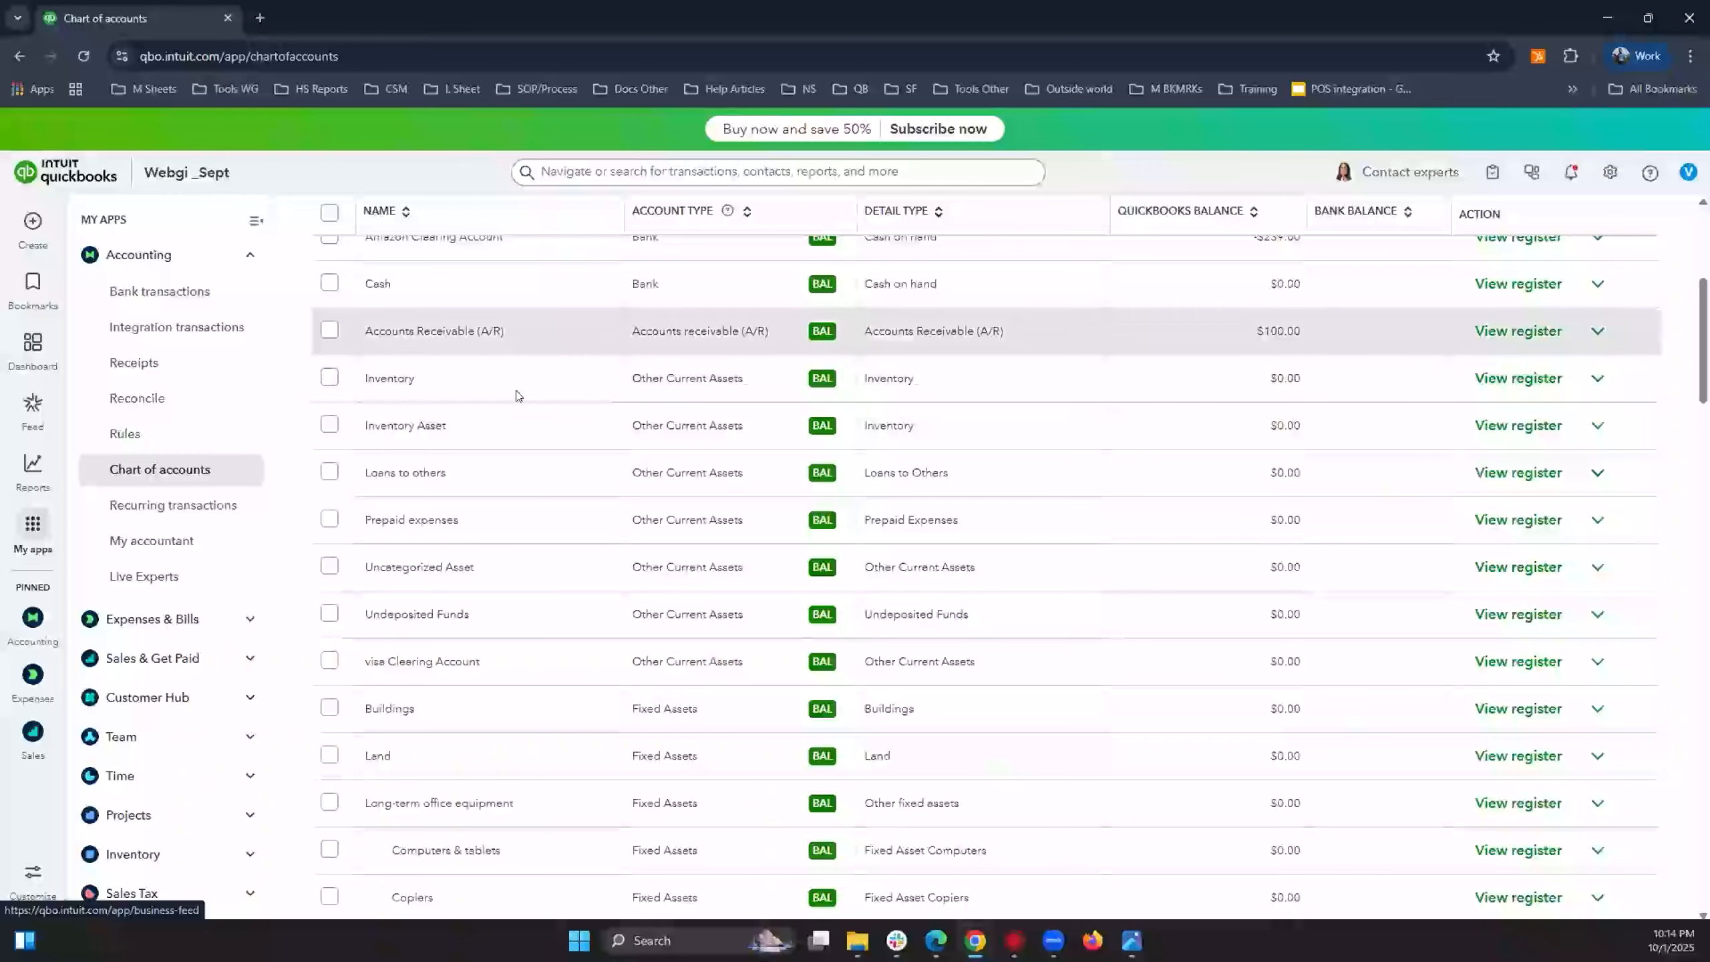
scroll(512, 404, "up", 4)
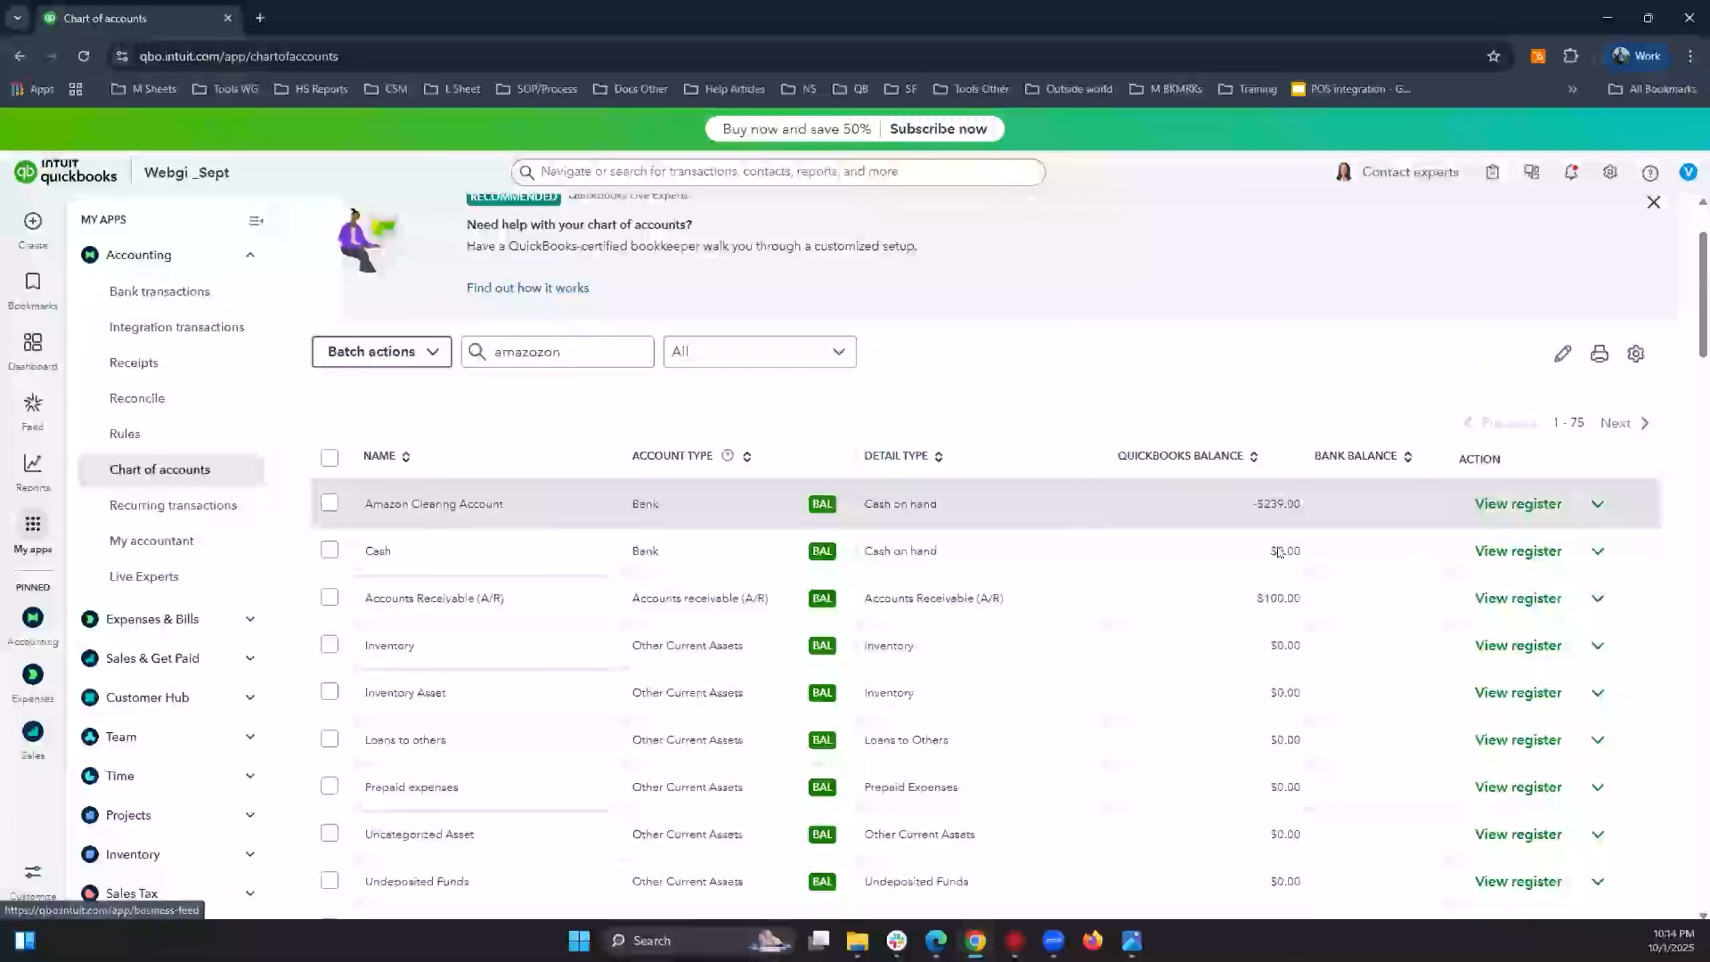
Dismiss the live experts banner and filter the chart of accounts by "amazo" to find the Amazon Clearing Account.
left_click(1595, 506)
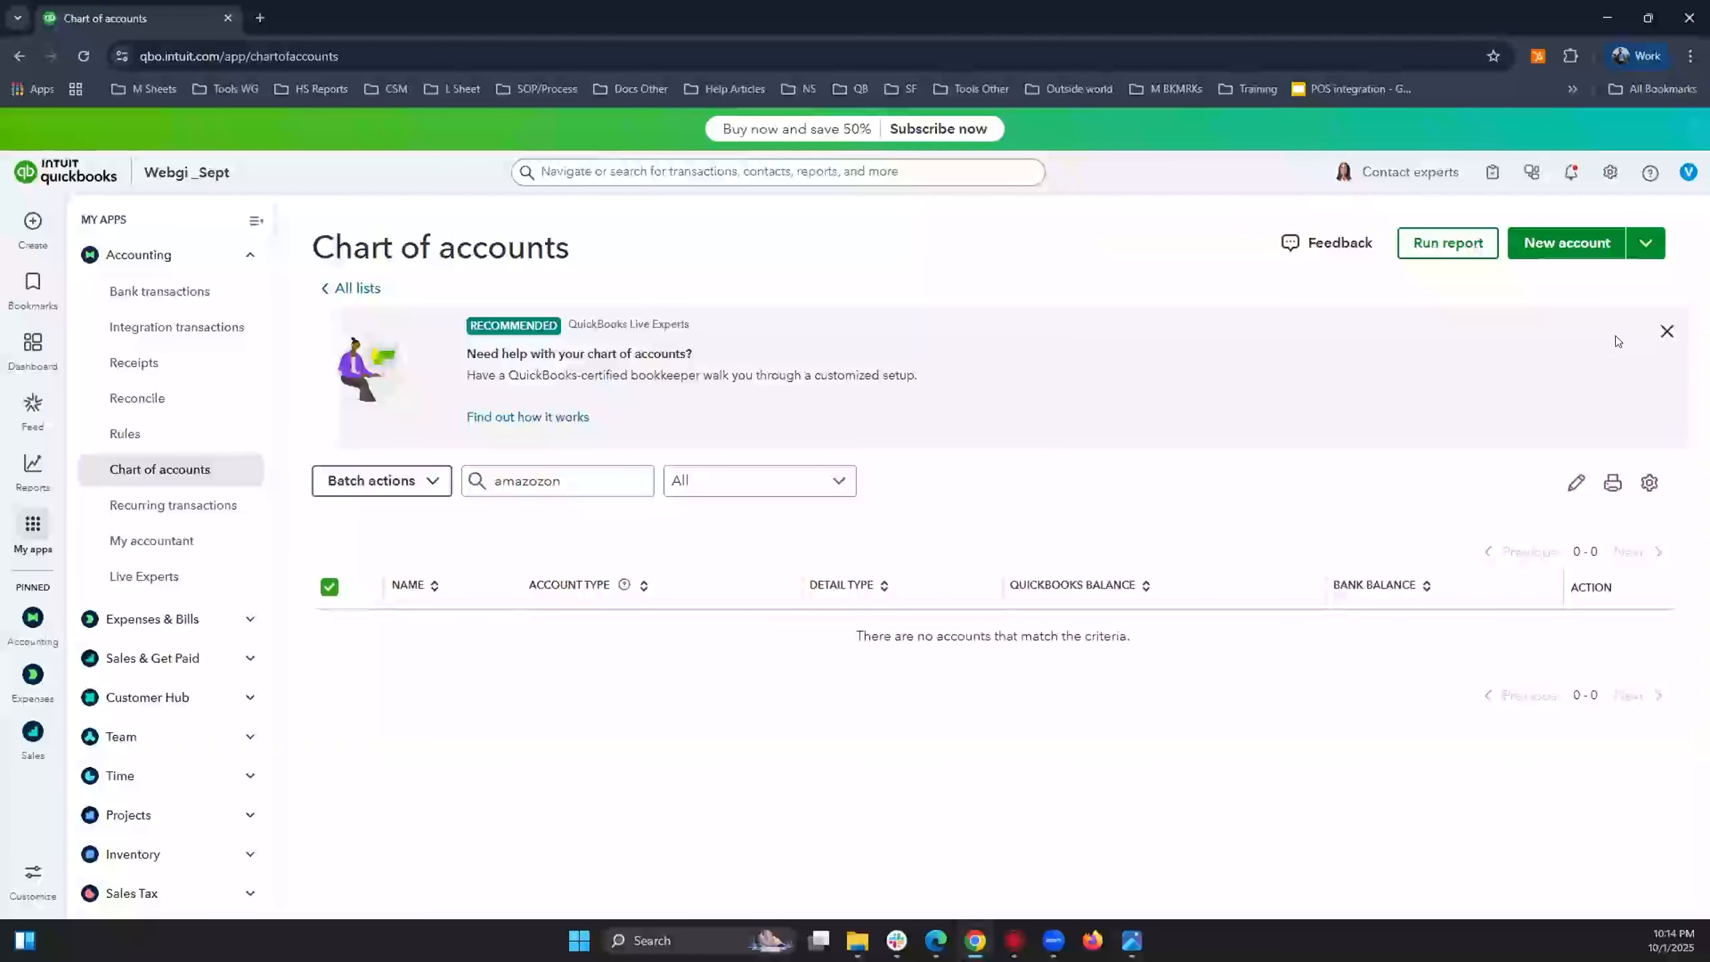
left_click(430, 491)
left_click(1299, 273)
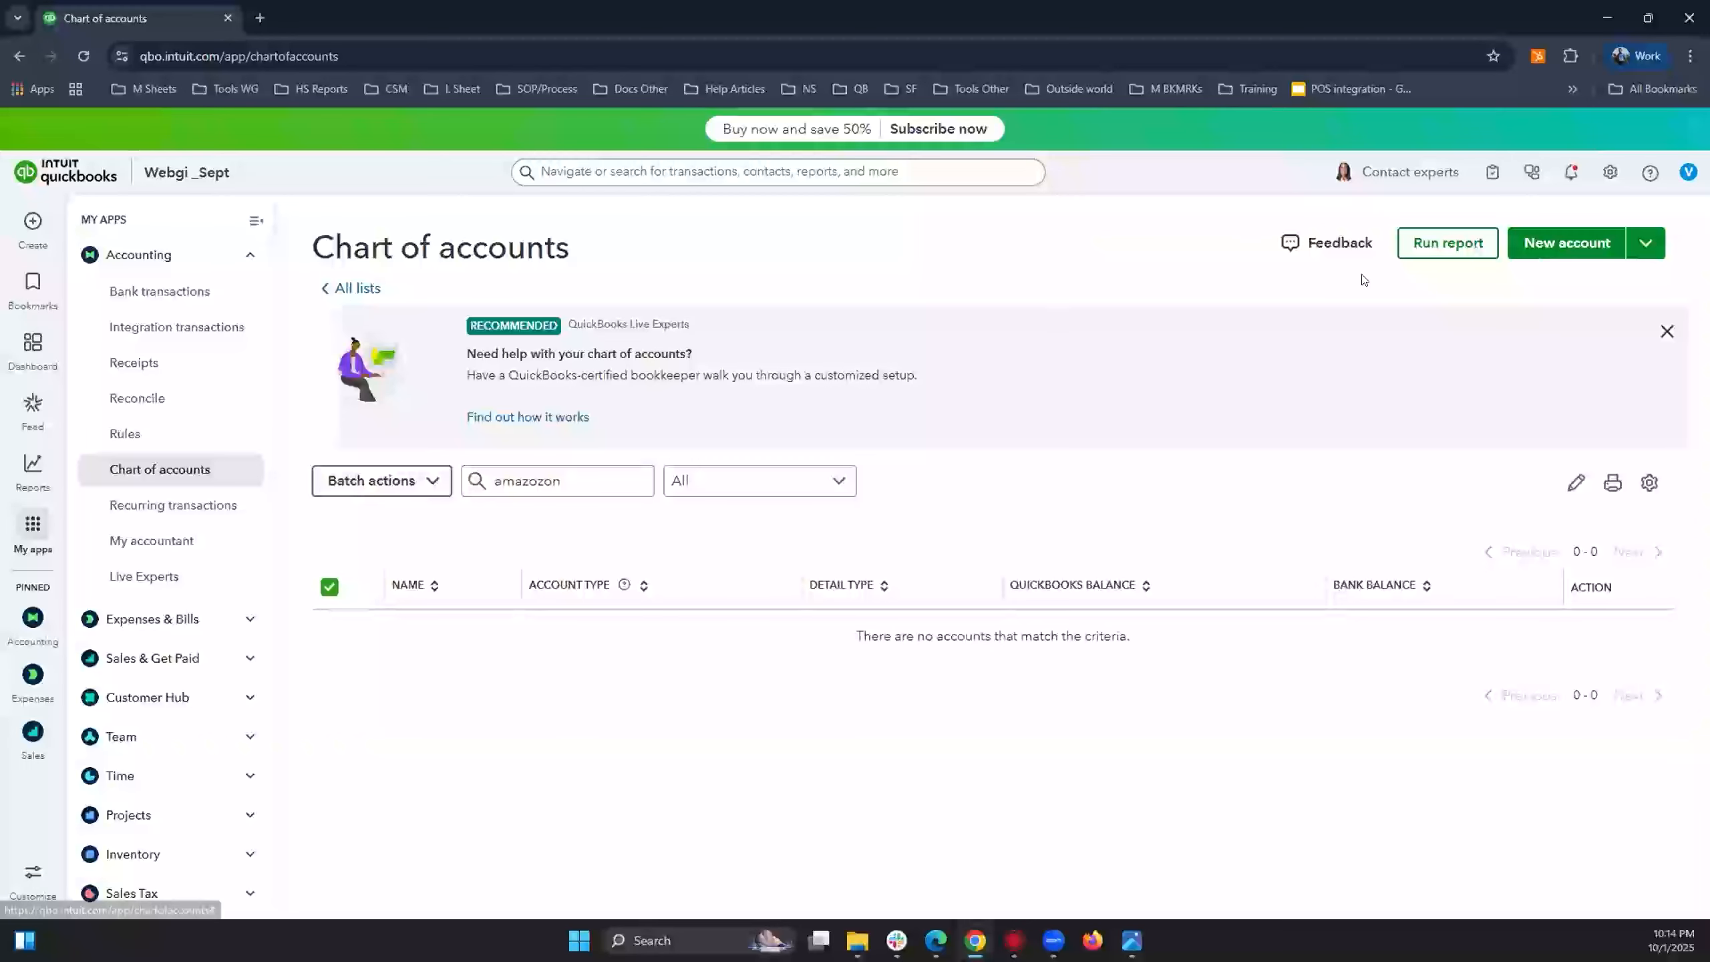
left_click(1667, 331)
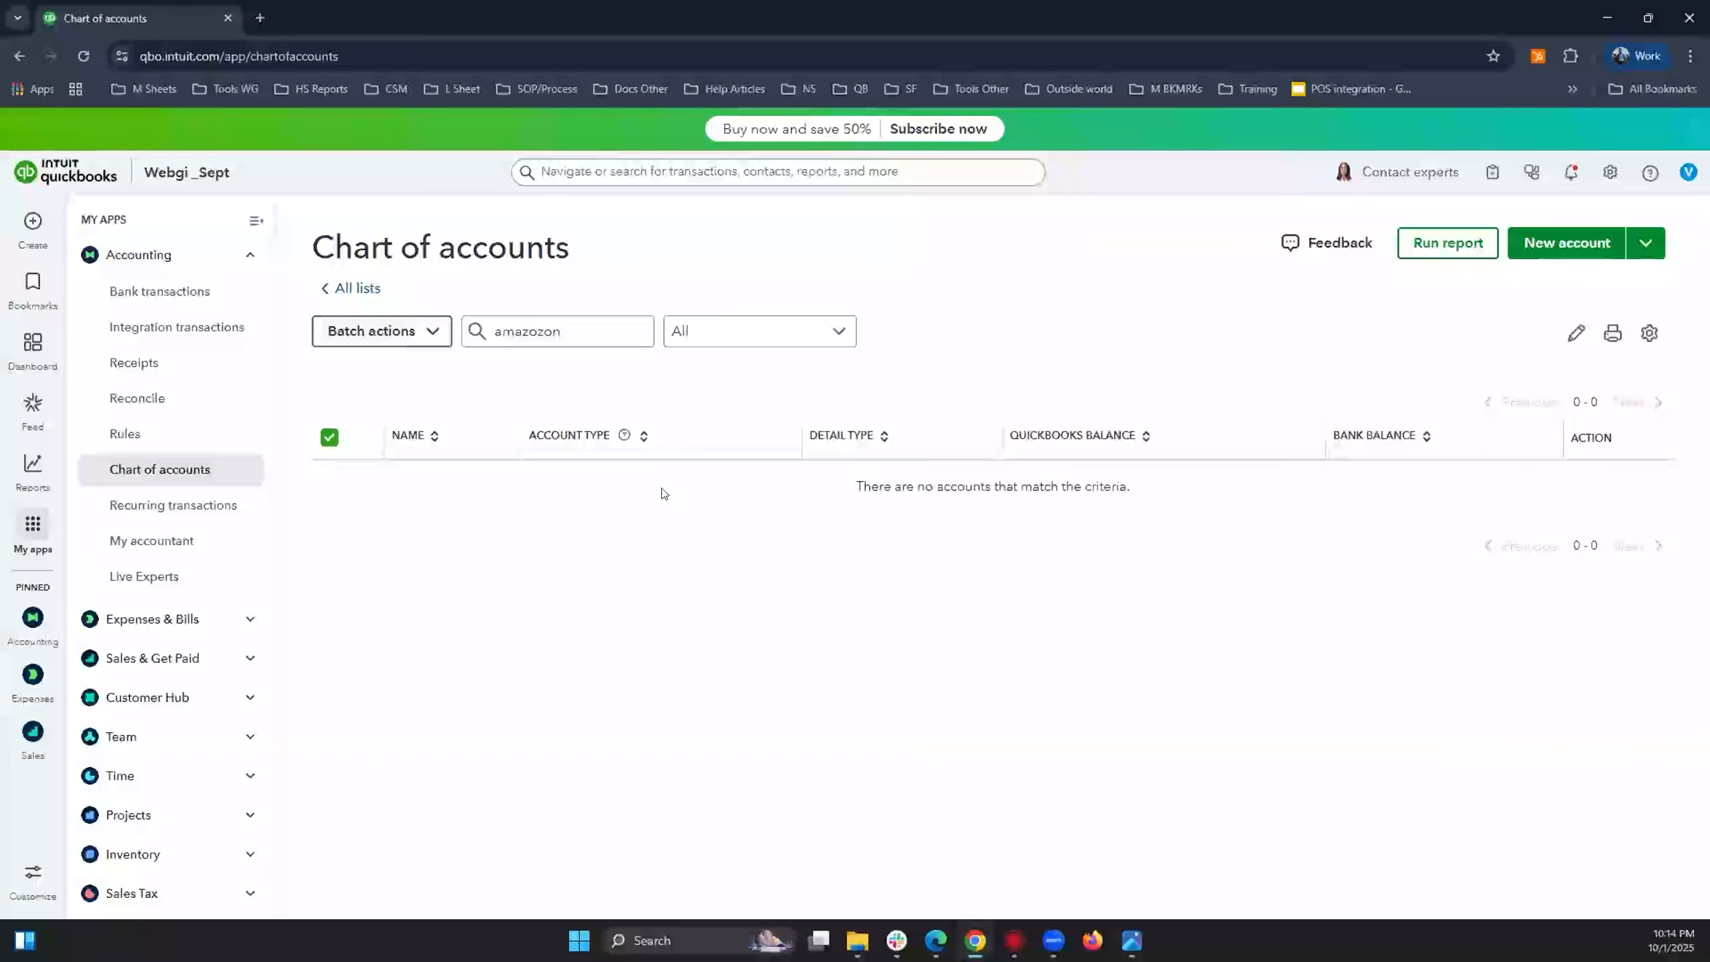
left_click(563, 332)
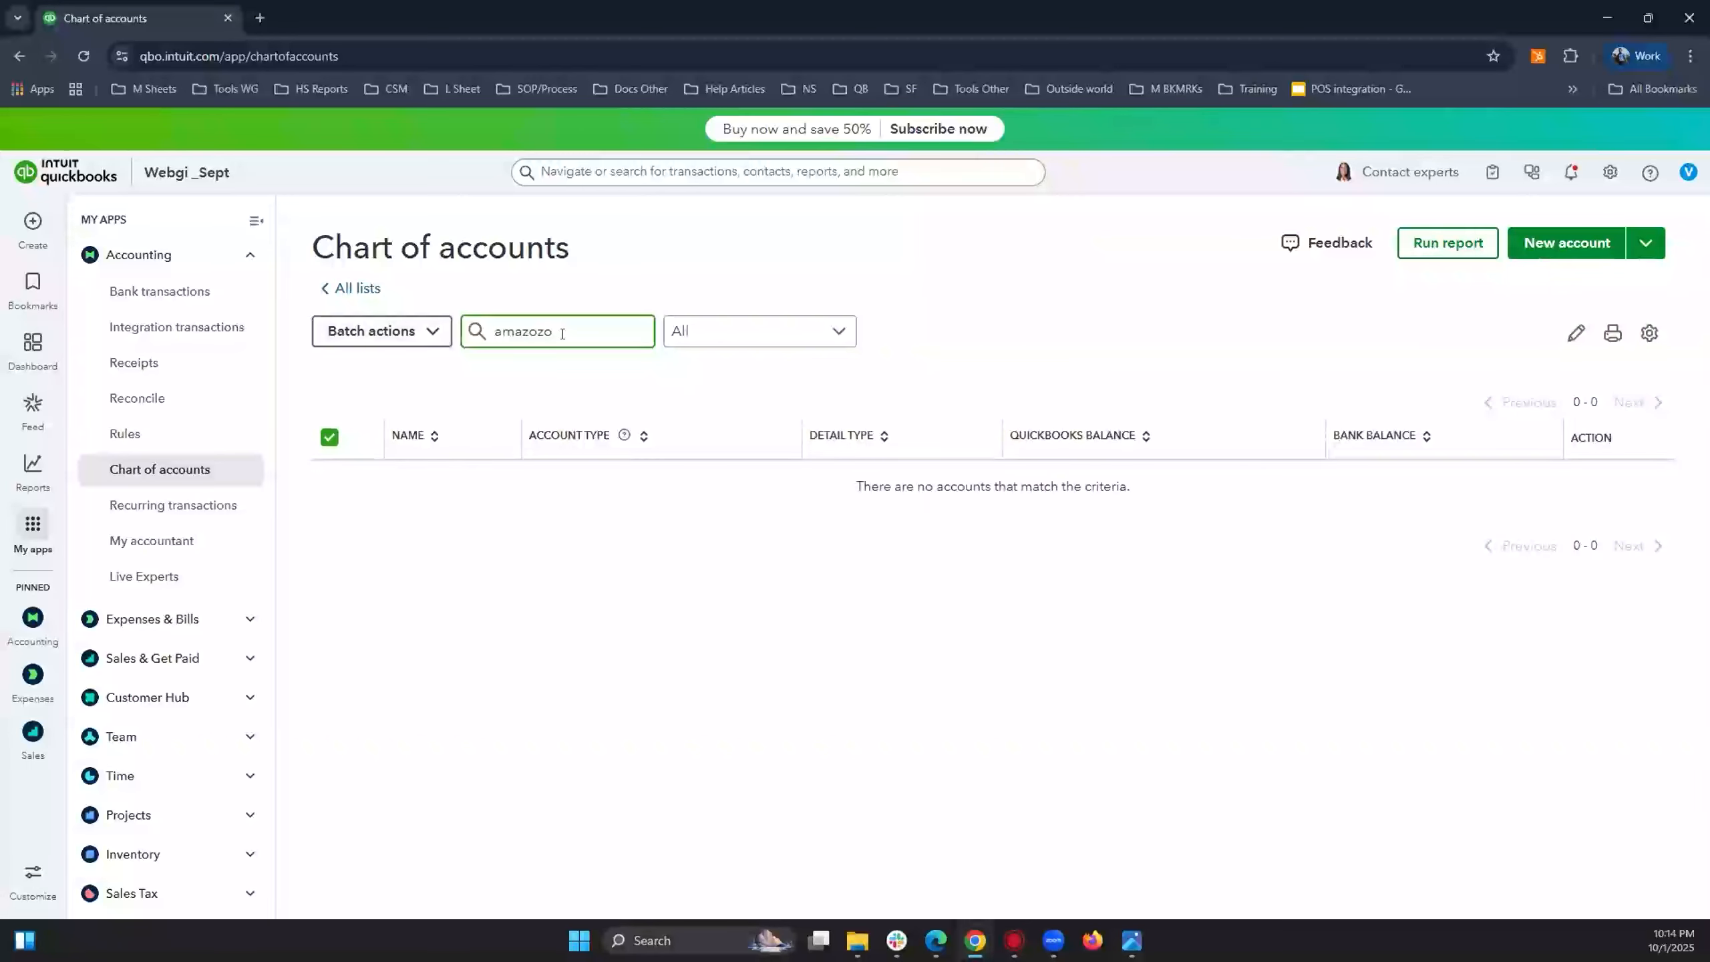
key("BackSpace")
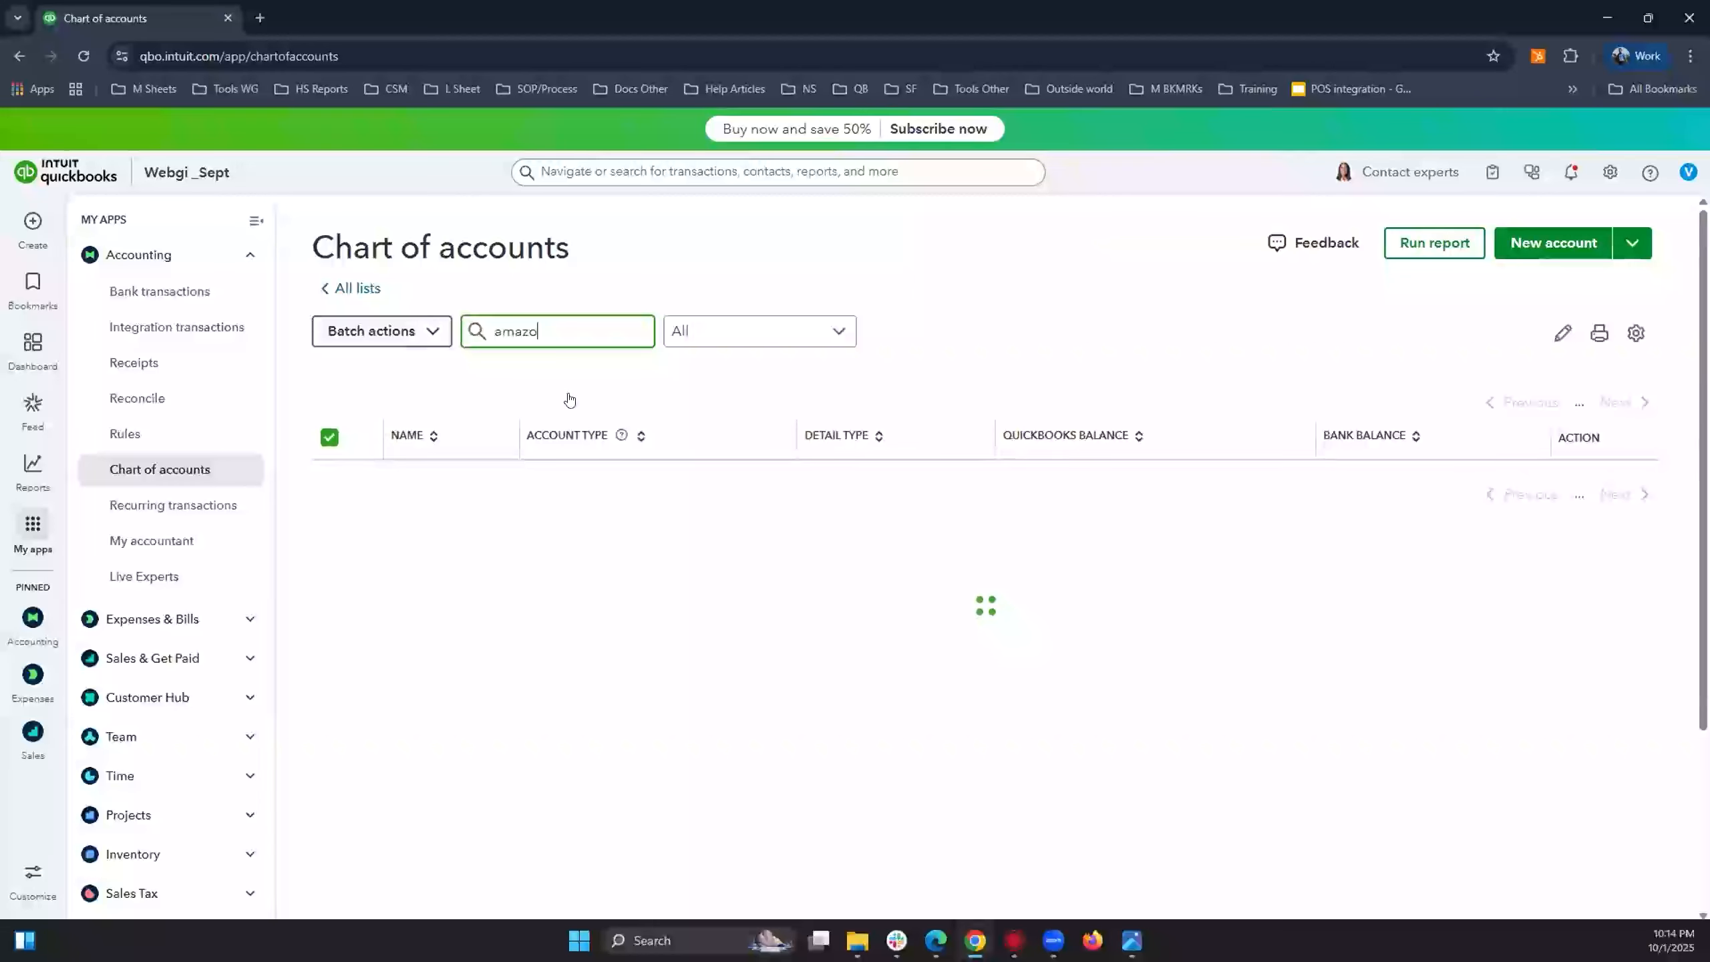
scroll(570, 426, "down", 2)
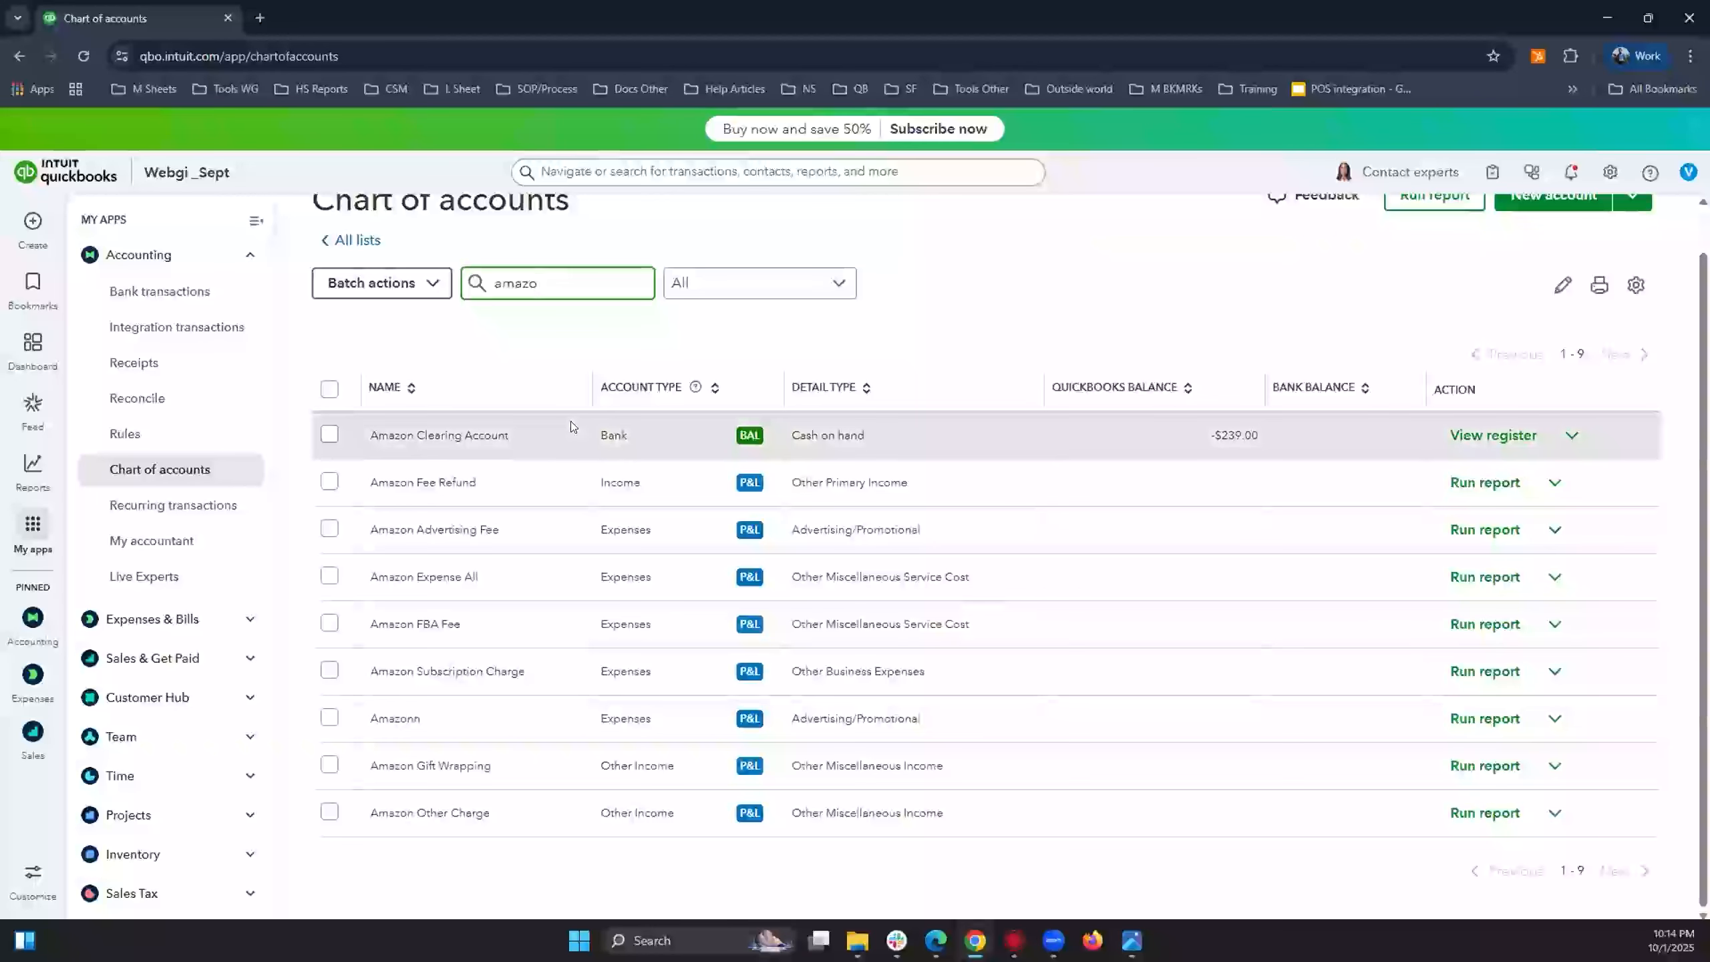
Run the account report for the Amazon Clearing Account and check its report period and listed transactions.
left_click(1571, 435)
left_click(1430, 580)
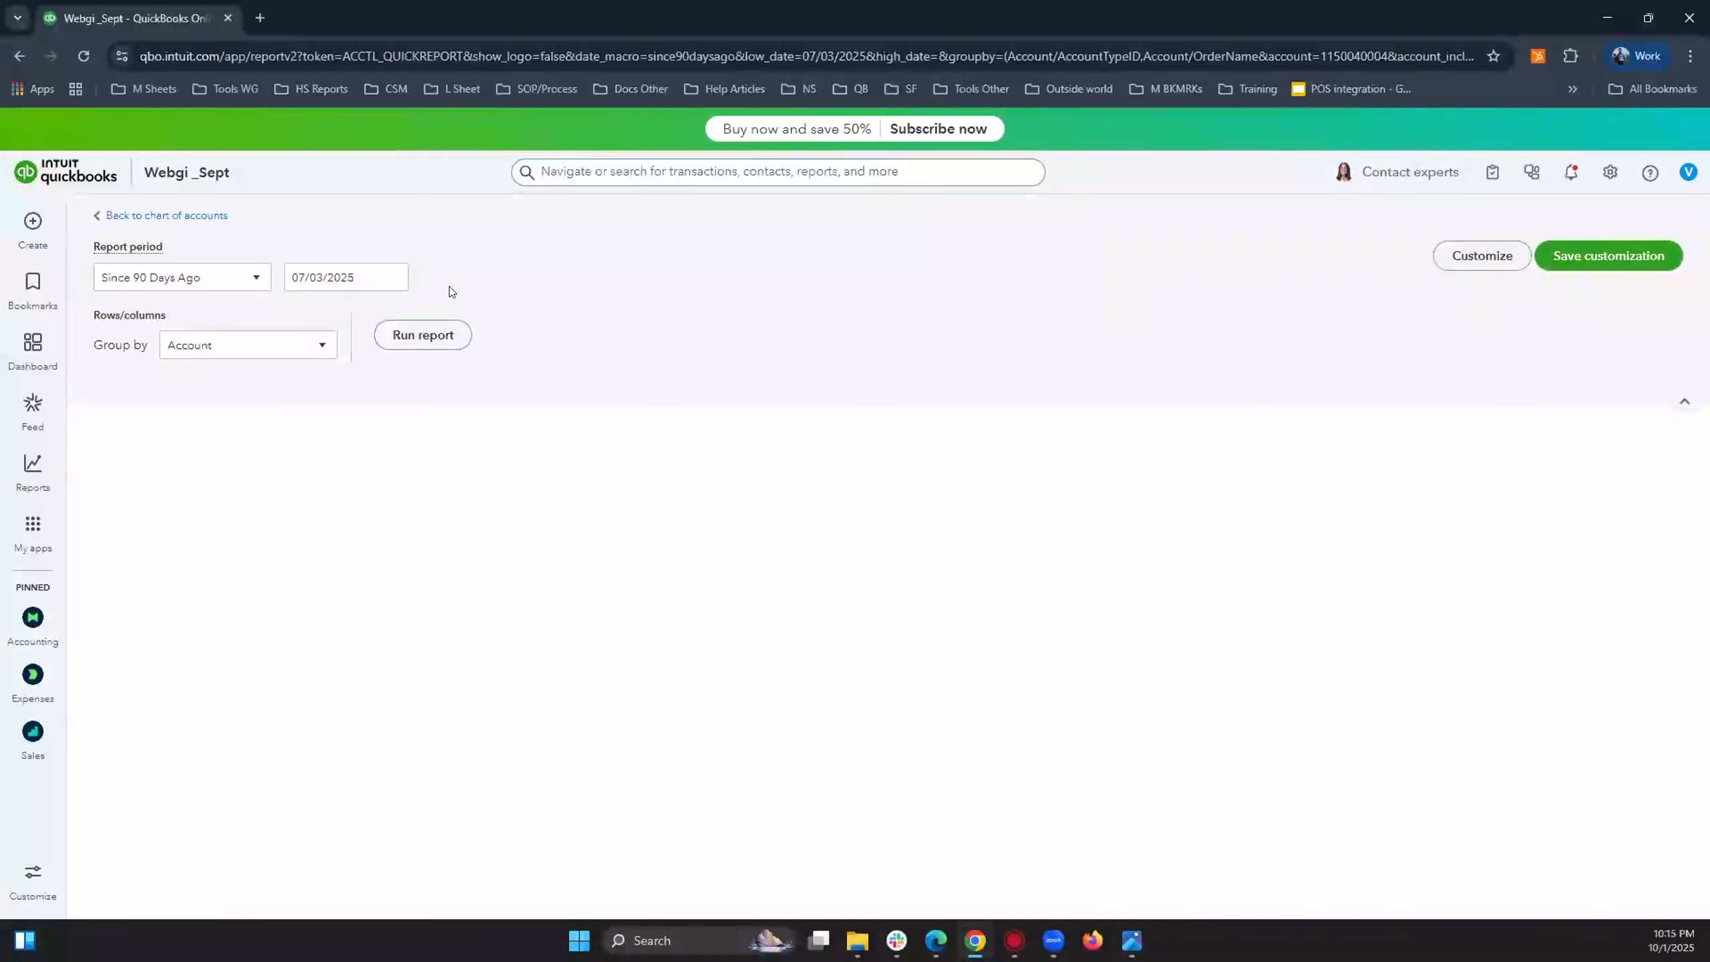
left_click(248, 276)
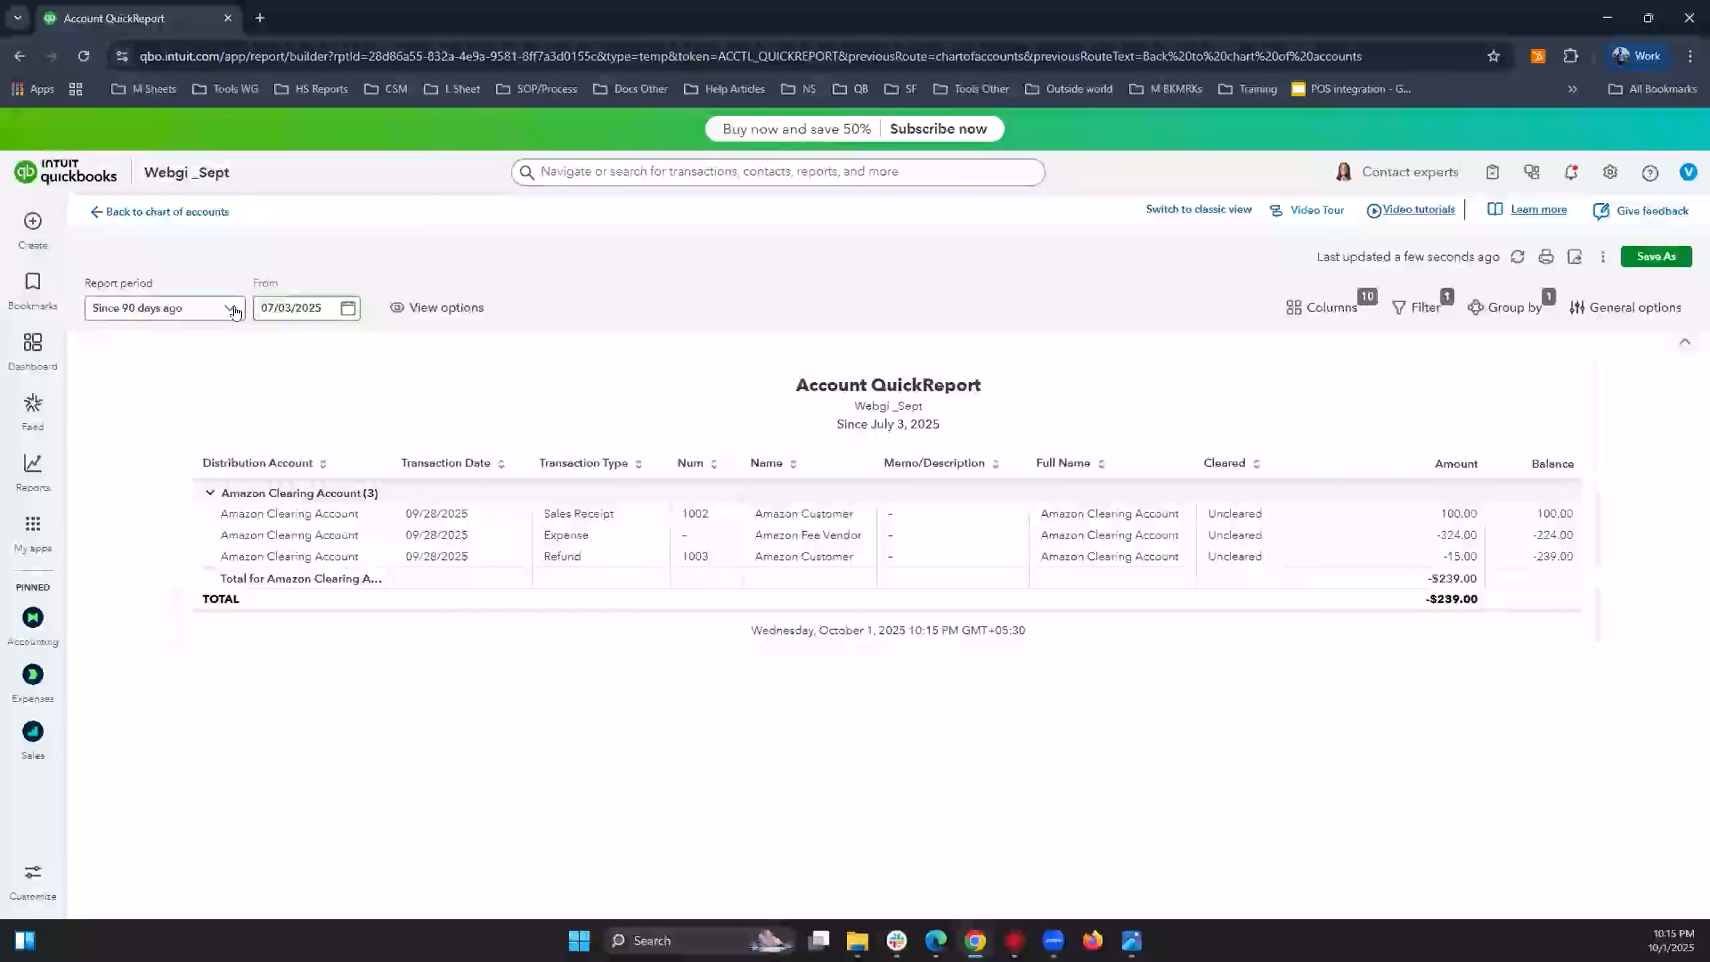
left_click(165, 307)
left_click(512, 306)
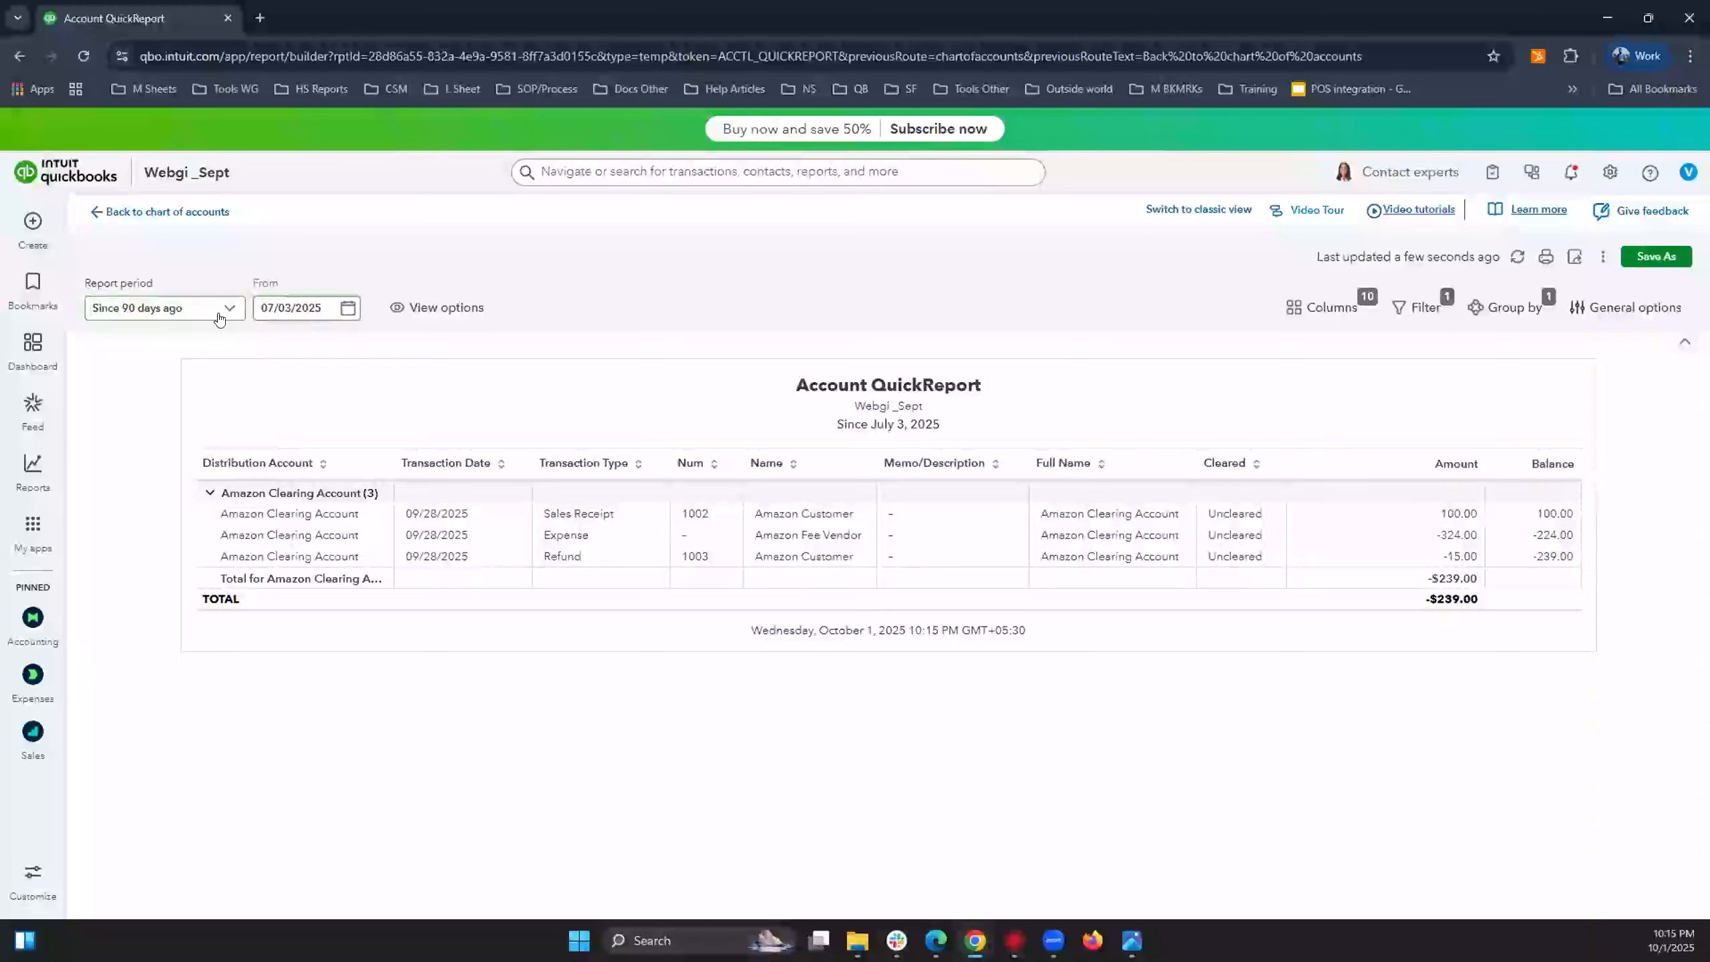
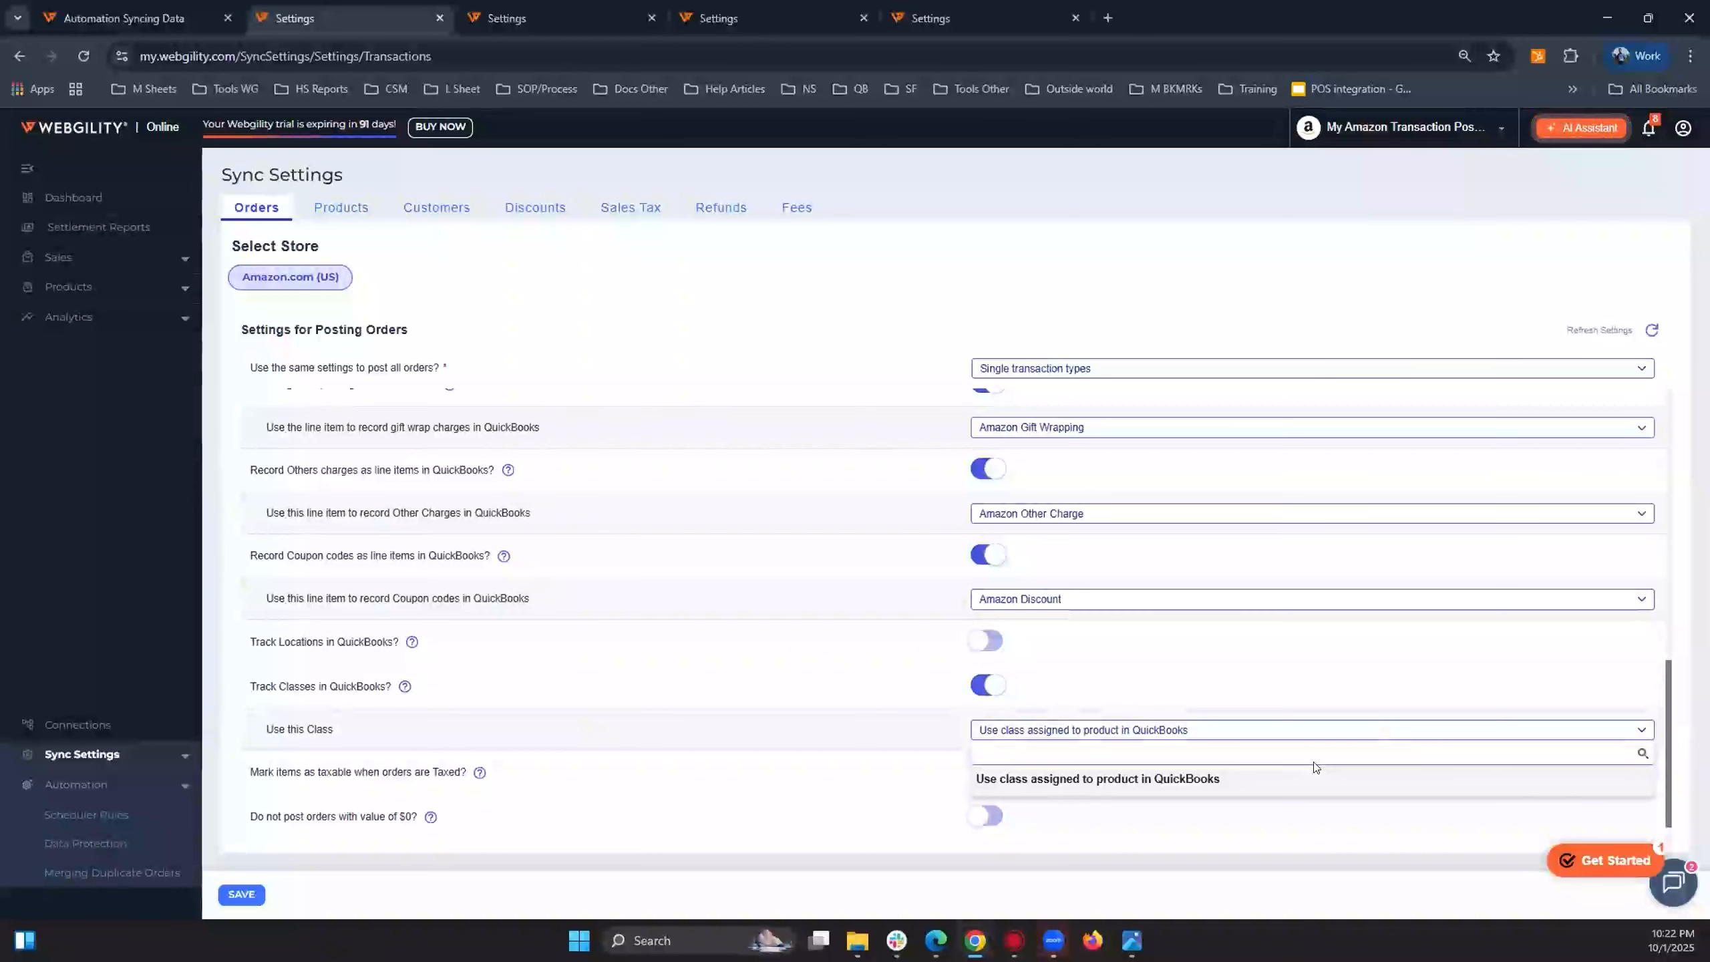
left_click(756, 648)
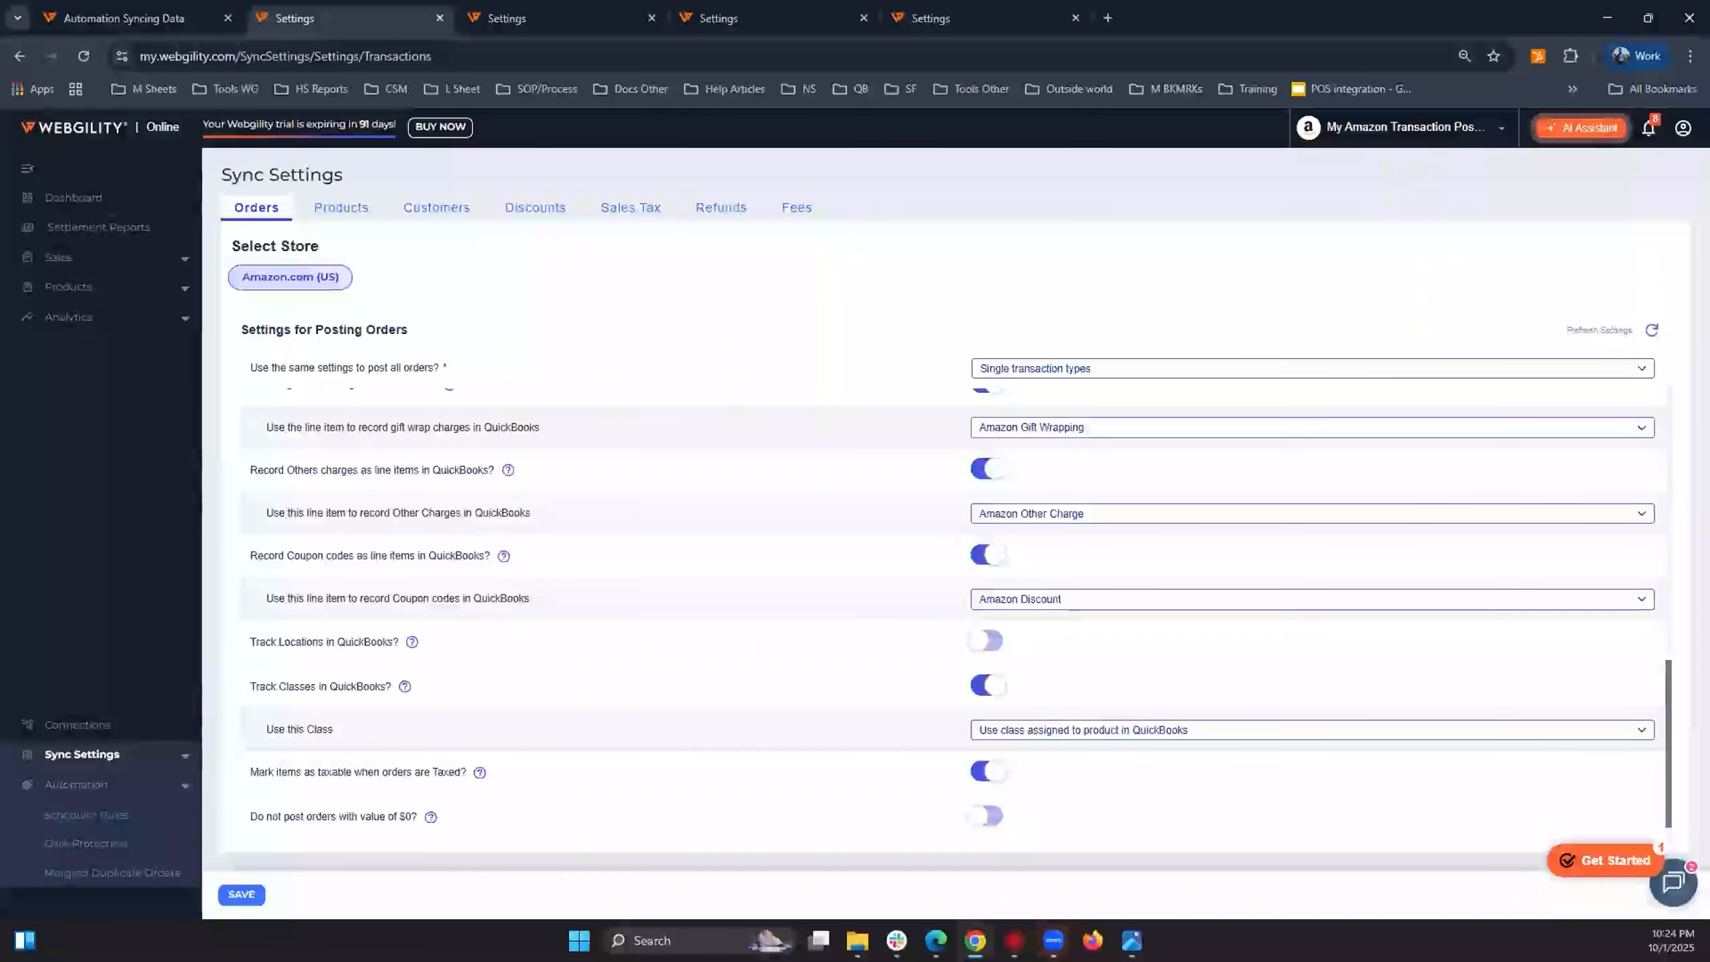
left_click_drag(329, 598, 334, 429)
left_click(345, 565)
left_click(384, 571)
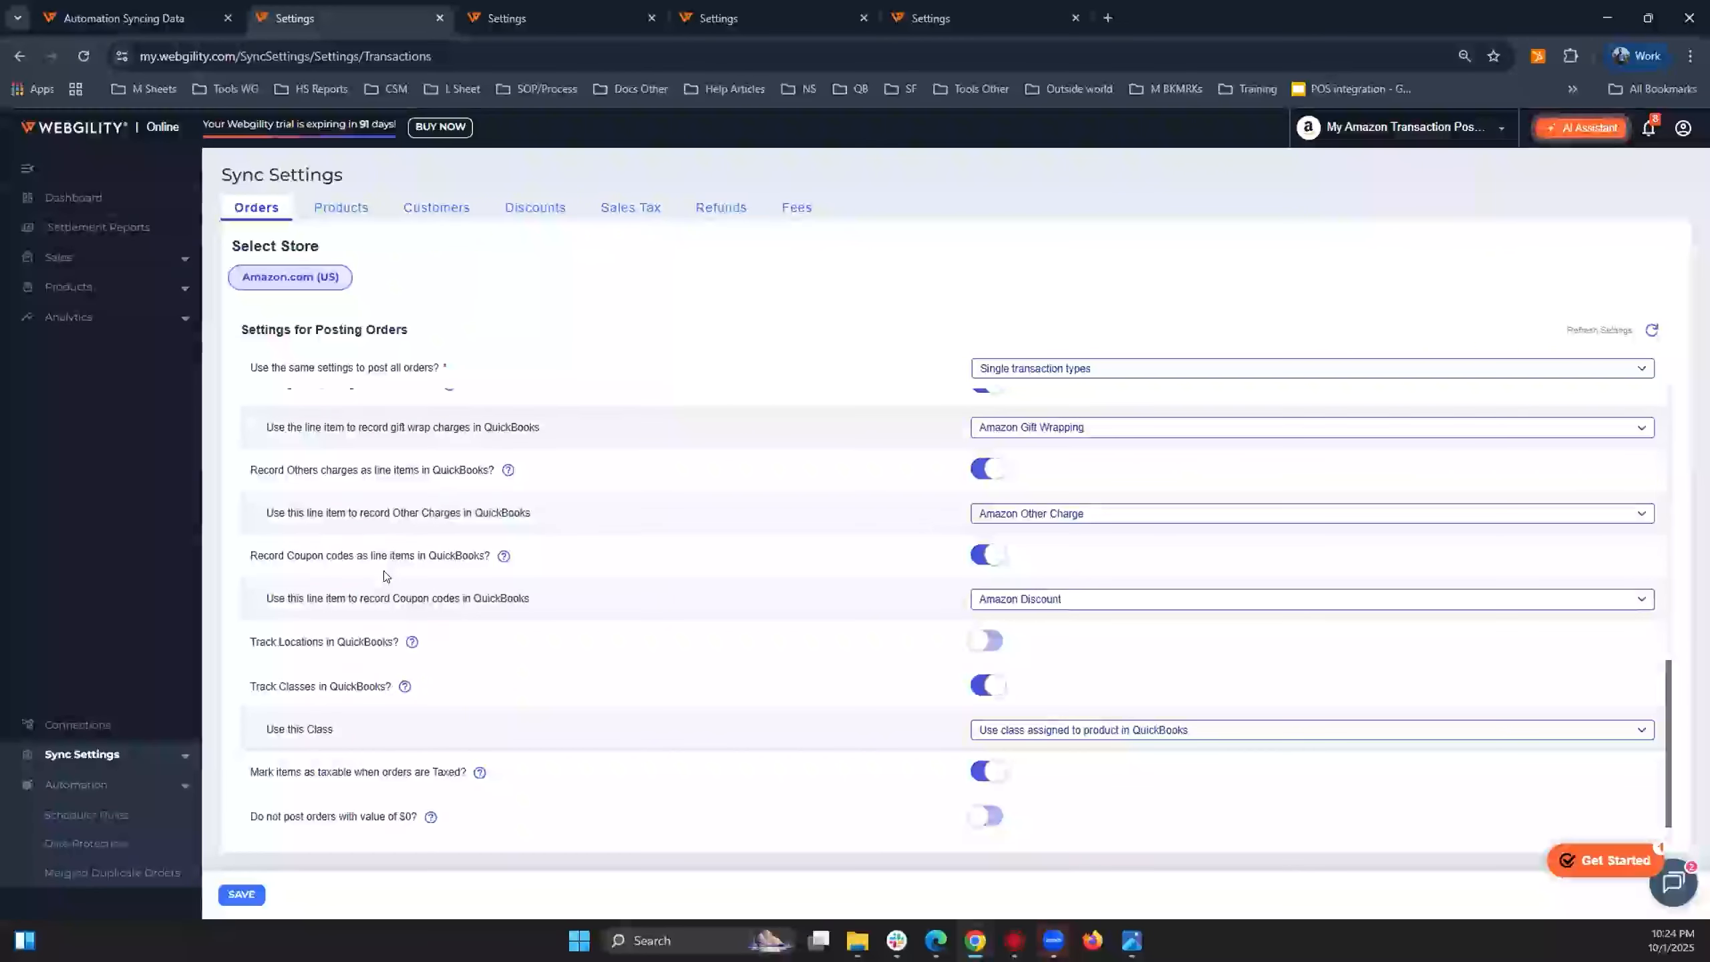